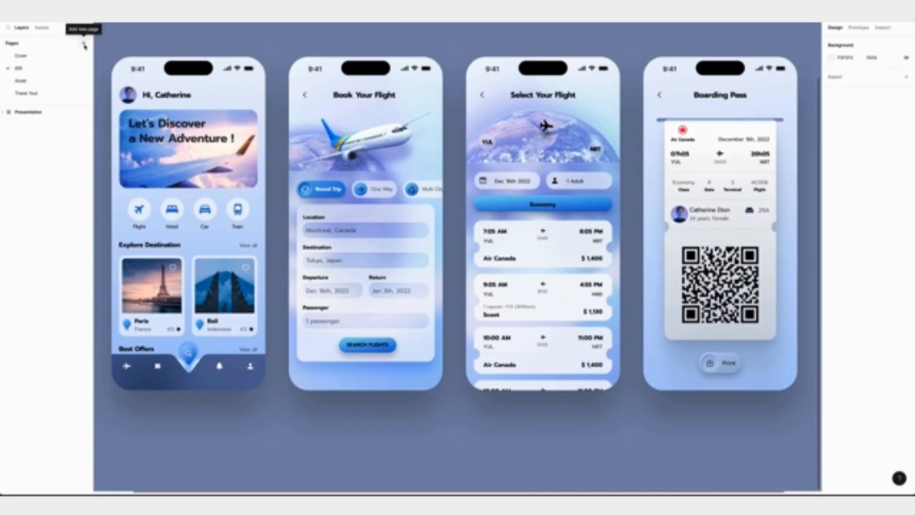
Add Page 5 and create an iPhone 14 Pro frame on it.
click(84, 43)
key(Return)
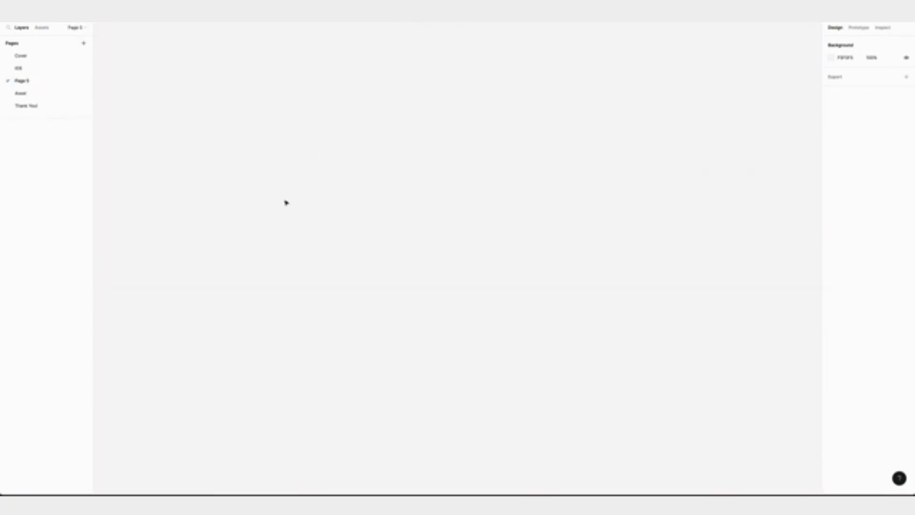
key(f)
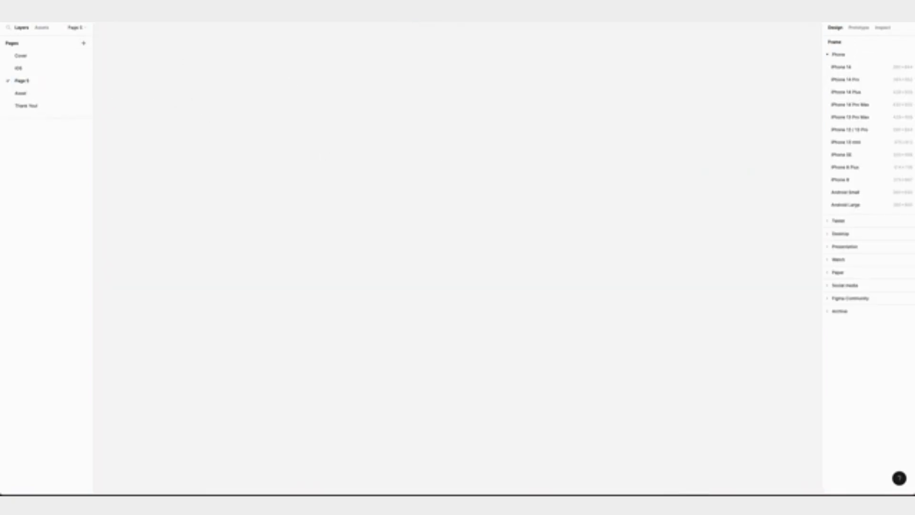
click(853, 82)
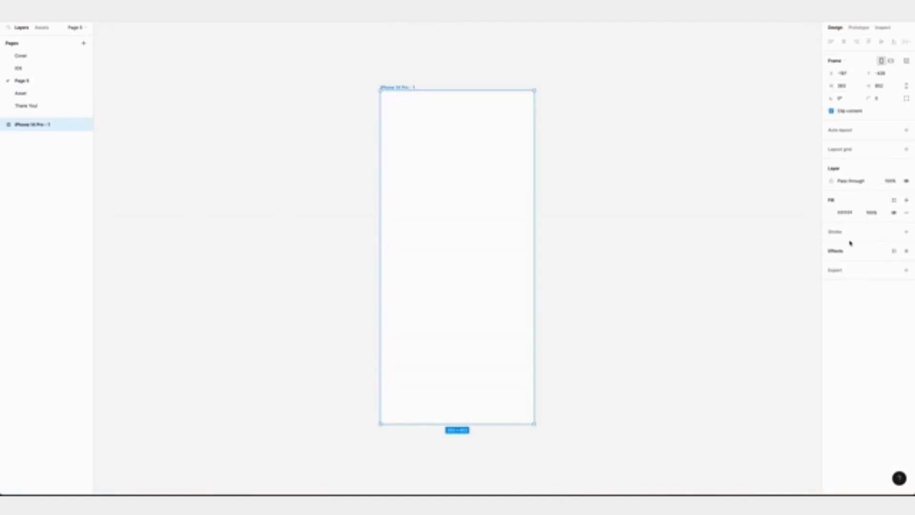
Fill the frame with a linear gradient from FCFCFE to A3BFF3.
click(831, 212)
click(742, 214)
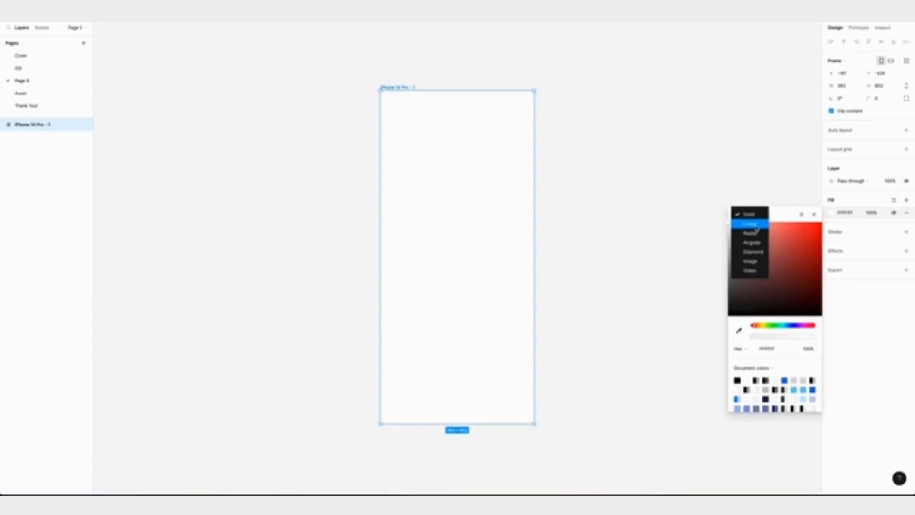
click(753, 228)
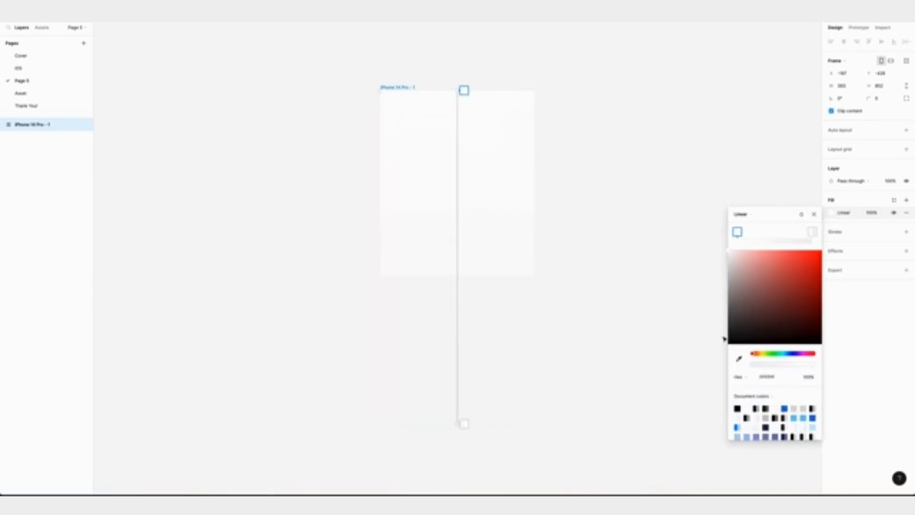
click(779, 376)
text(FCFCFE)
key(Return)
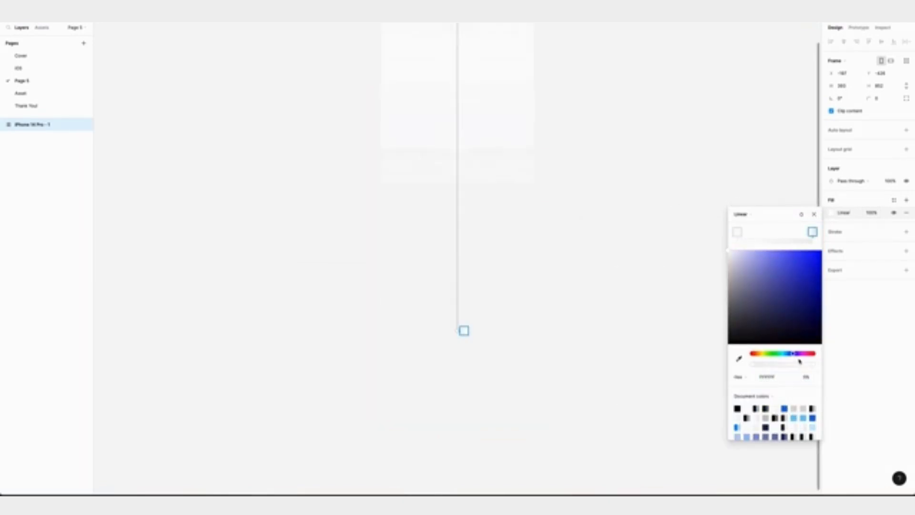
click(783, 378)
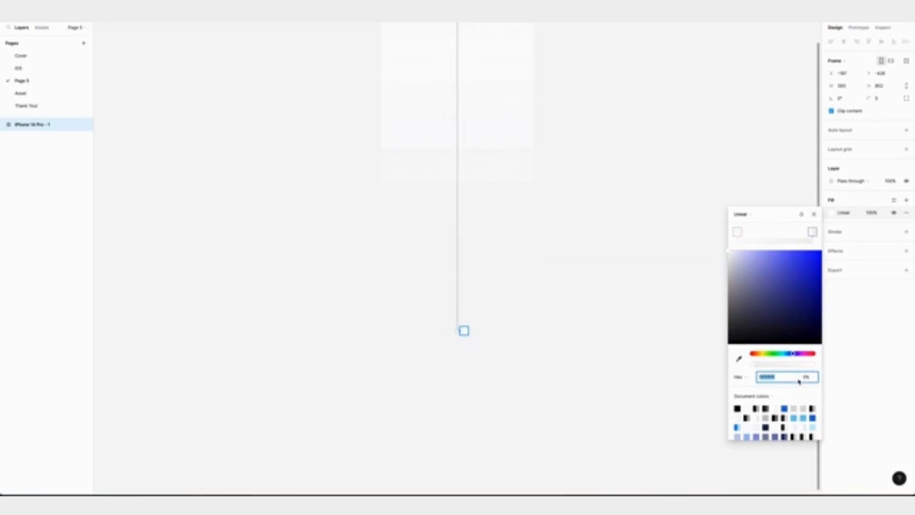
text(A3bff3)
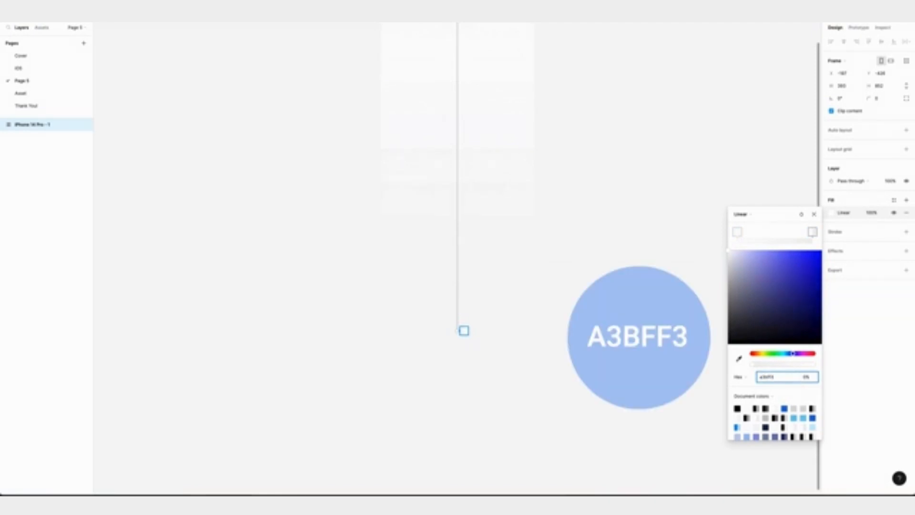
key(Return)
drag(754, 364, 890, 362)
Give the frame a corner radius of 50.
key(minus)
click(879, 99)
text(50)
key(Return)
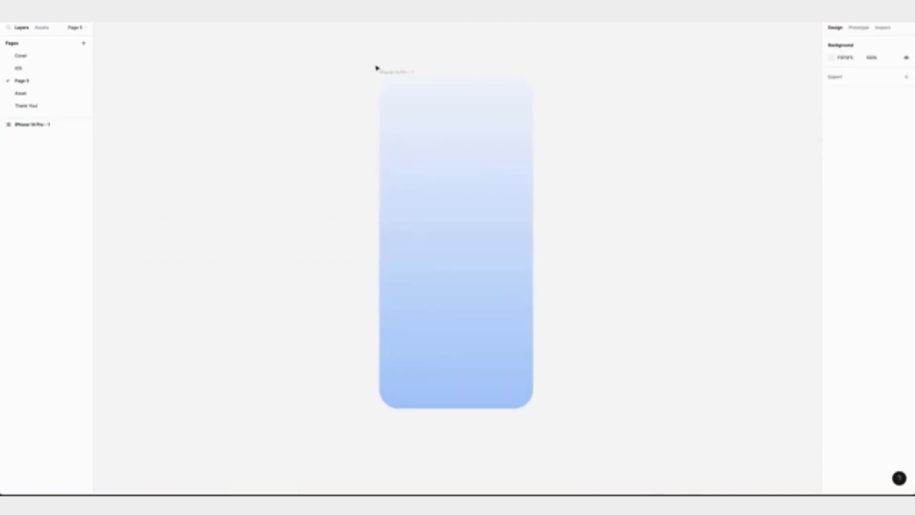
Rename the frame layer to Homepage.
click(382, 71)
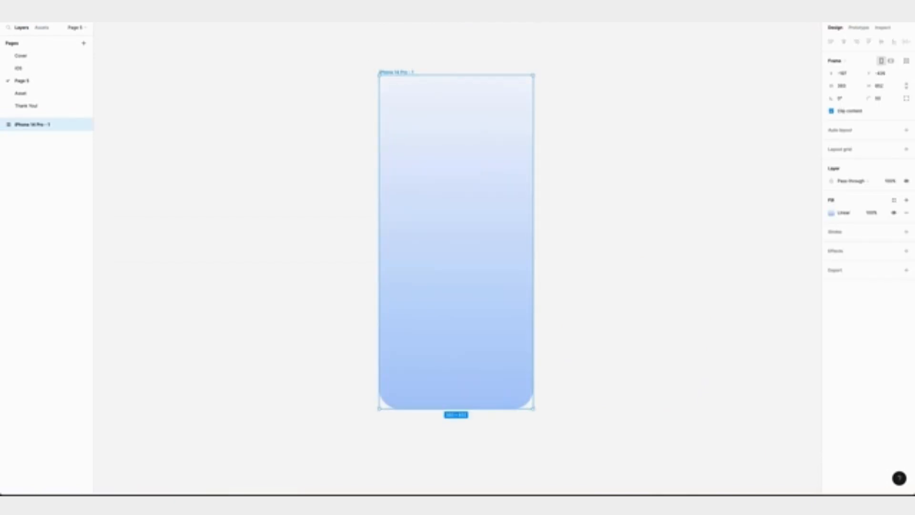
key(ctrl+r)
text(Homepag)
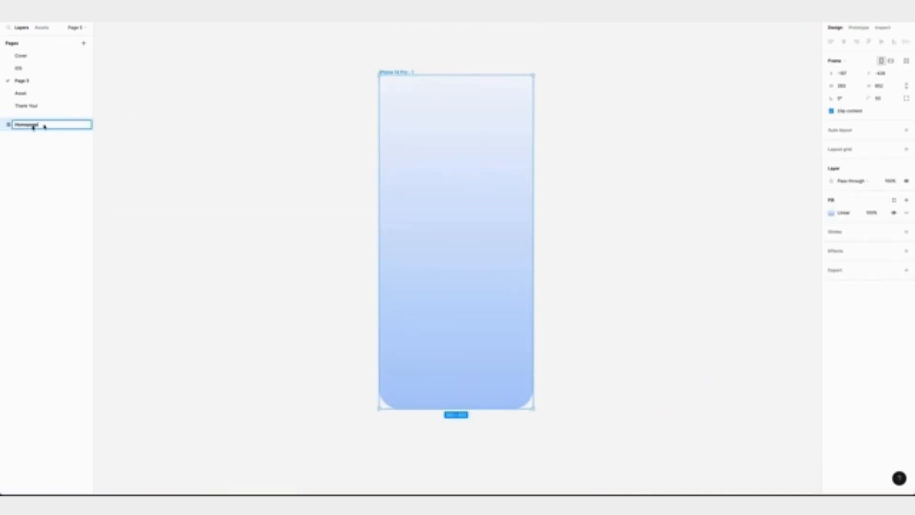
text(e)
click(304, 143)
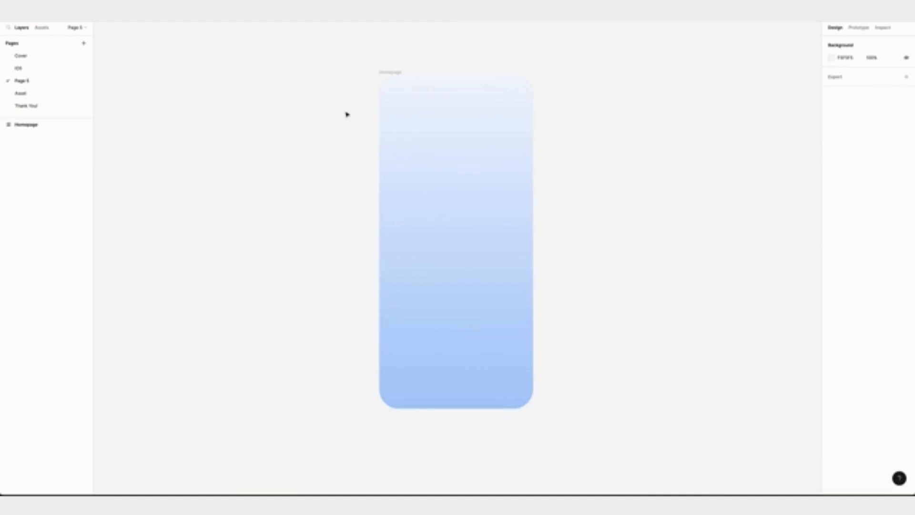
Enable the iOS 16 UI Kit team library from Assets.
click(43, 28)
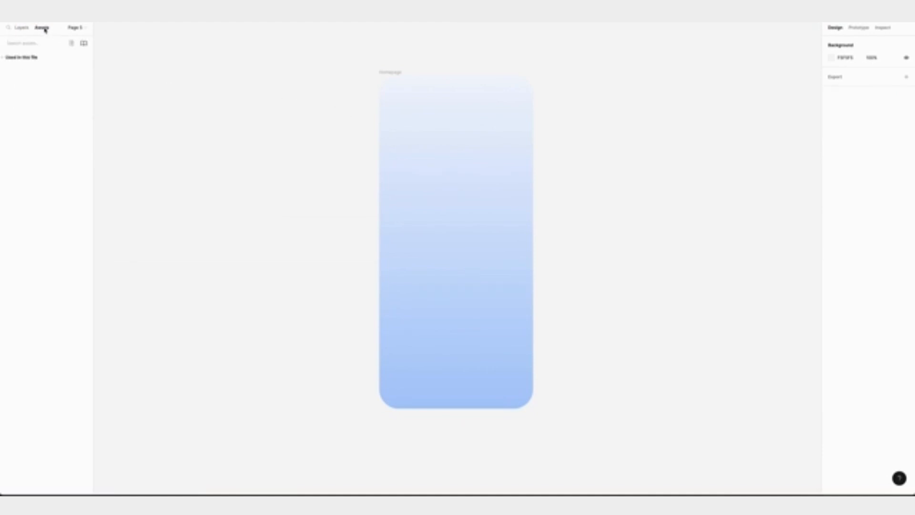
click(84, 45)
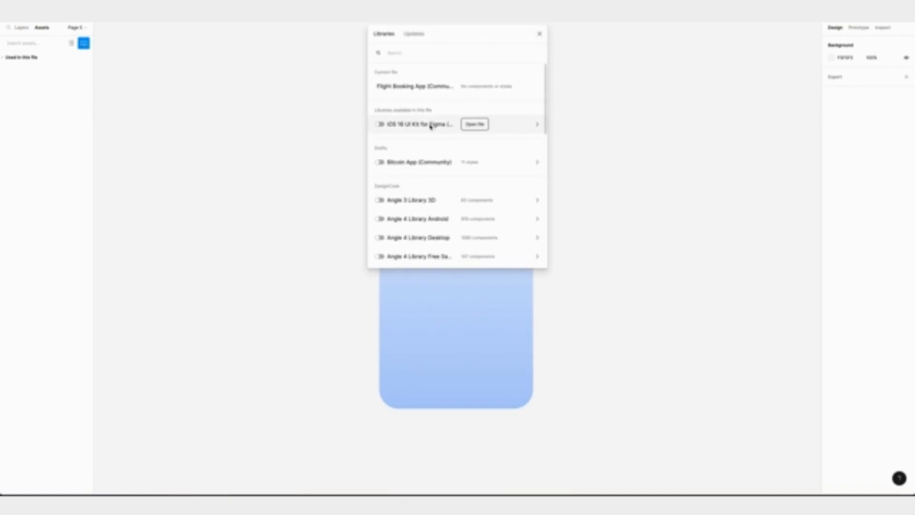
click(380, 125)
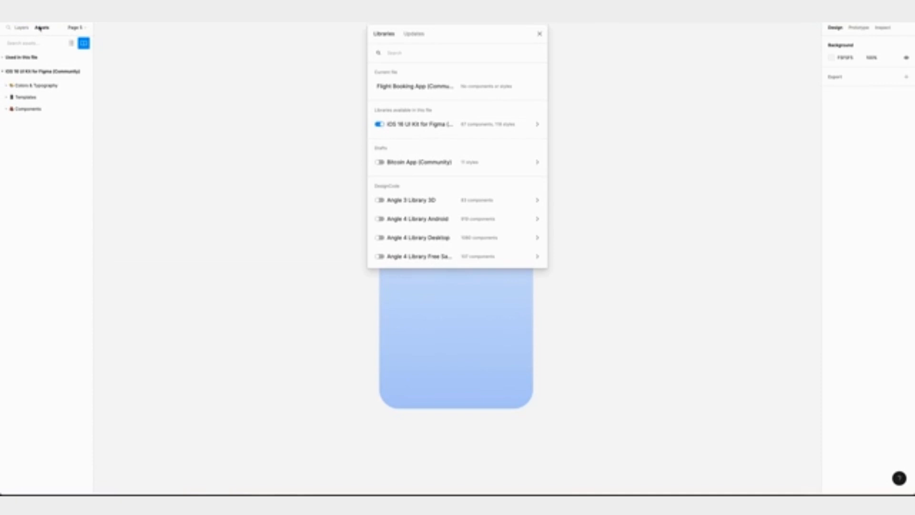
click(539, 34)
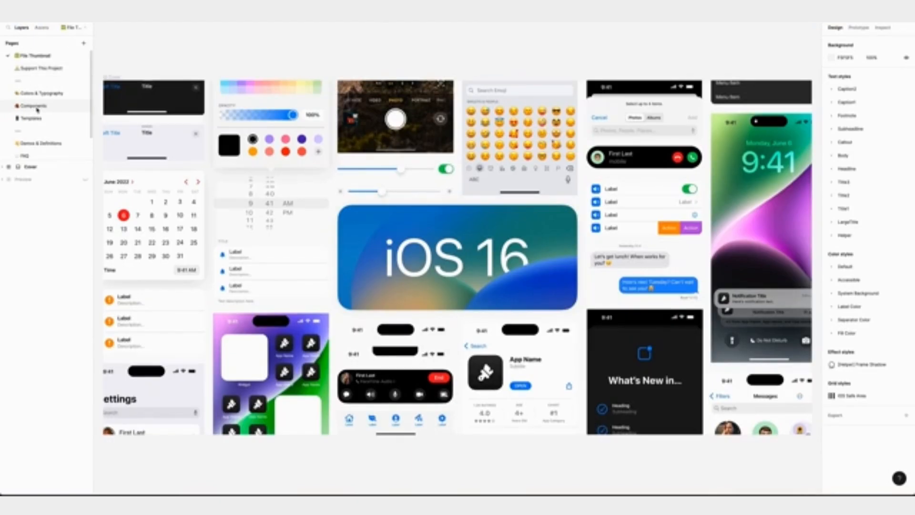
Paste the iPhone 14 Pro light status bar and align it to Homepage's top-left.
click(37, 109)
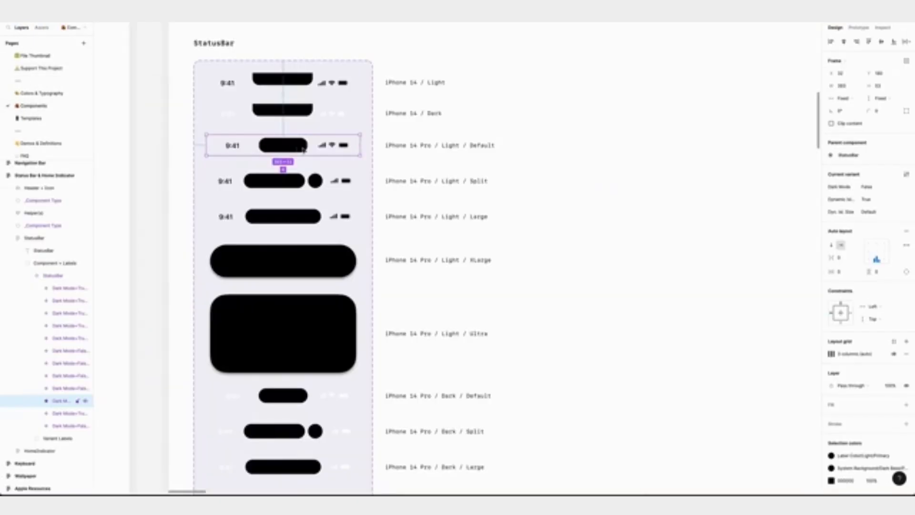
right_click(305, 150)
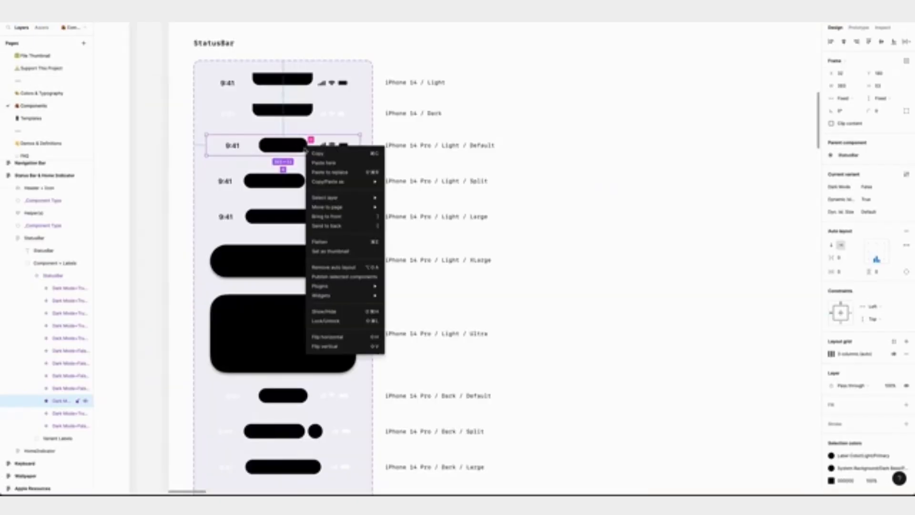
click(317, 154)
key(ctrl+v)
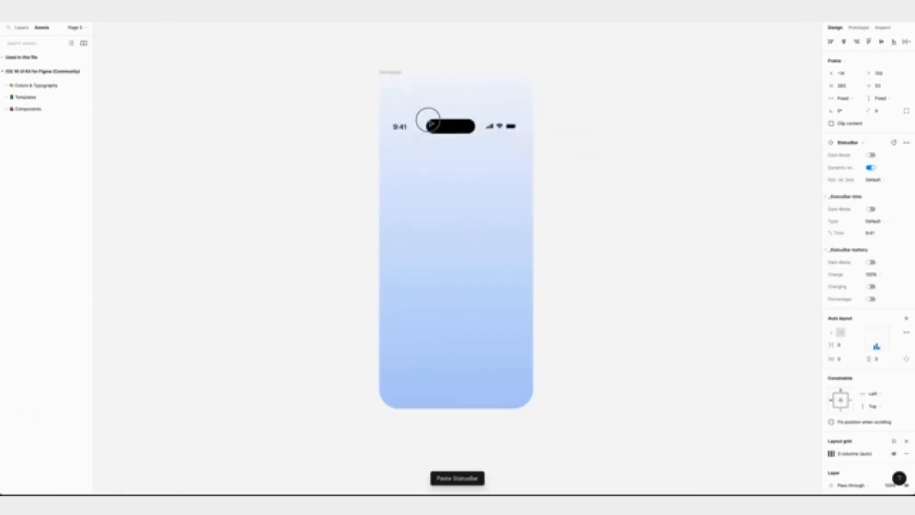
drag(430, 121, 436, 98)
click(869, 41)
click(831, 41)
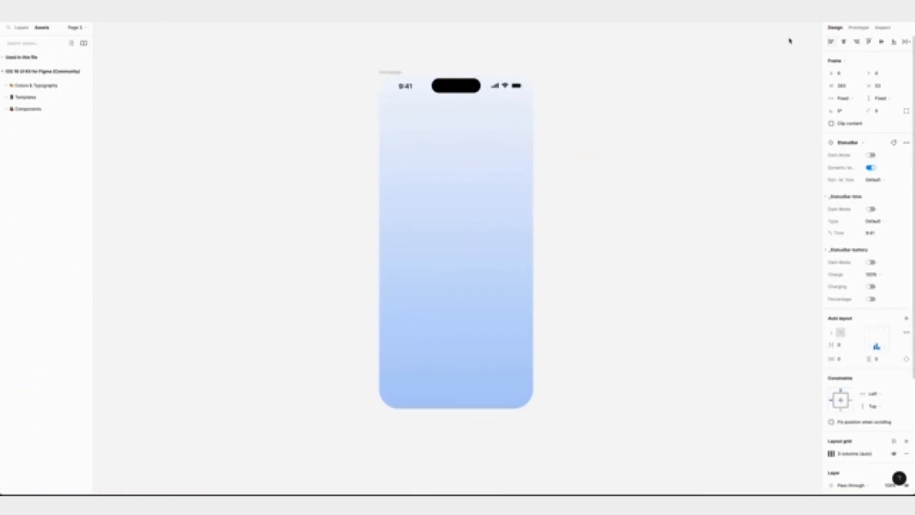
click(634, 129)
Bring the home indicator from the Asset page and centre it at Homepage's bottom.
click(79, 28)
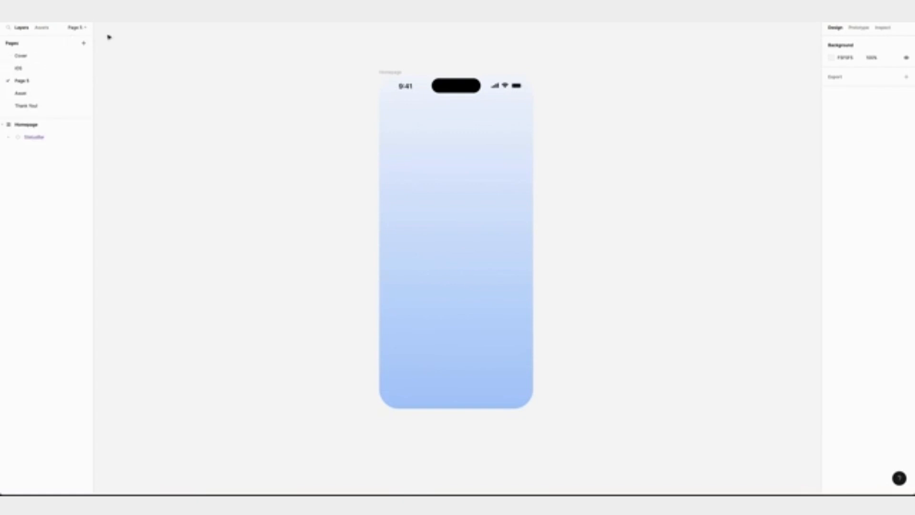
click(26, 95)
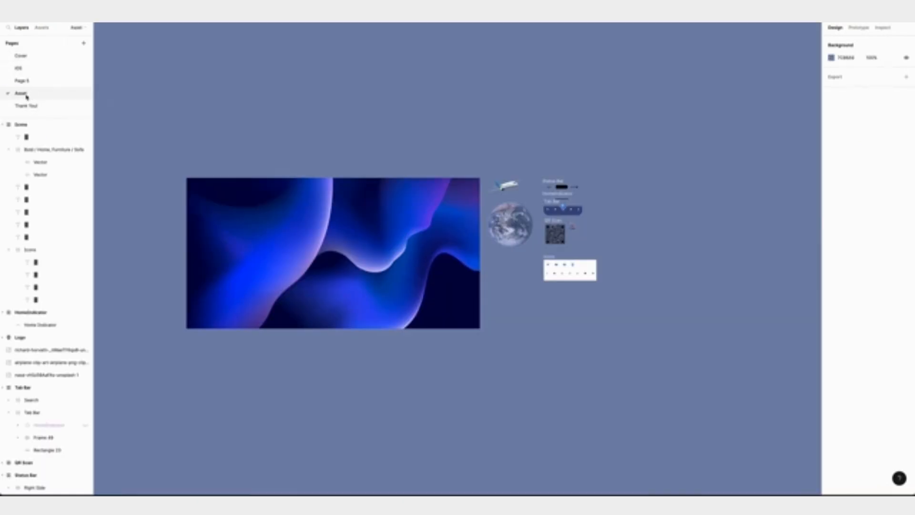
scroll(229, 133, right, 2)
scroll(560, 207, up, 5)
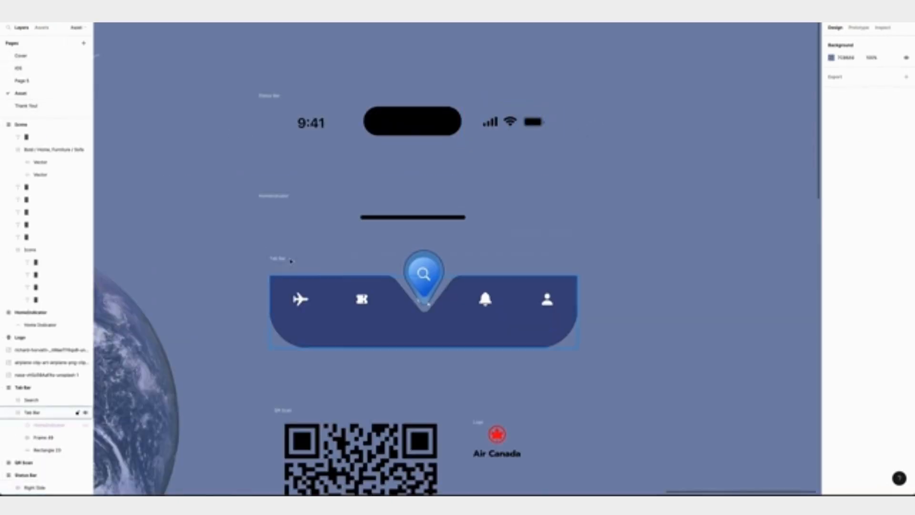
click(274, 195)
right_click(388, 237)
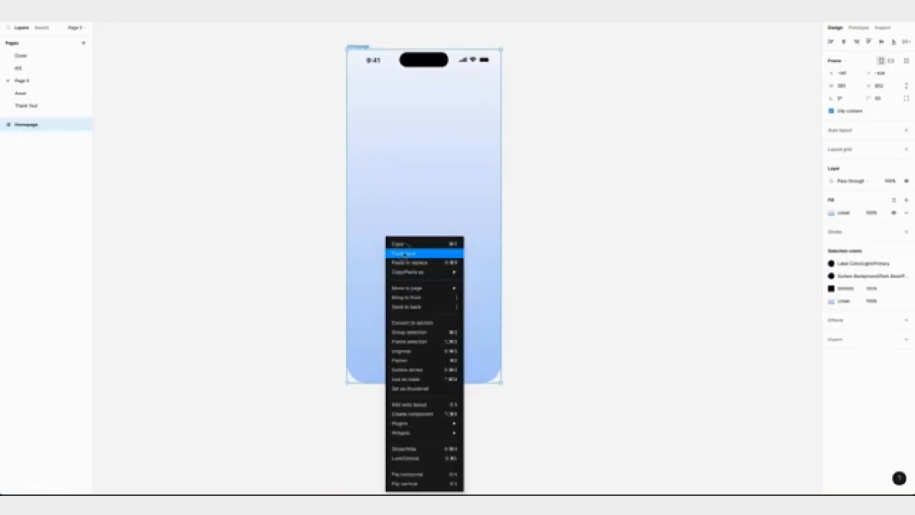
click(409, 251)
drag(476, 257, 477, 378)
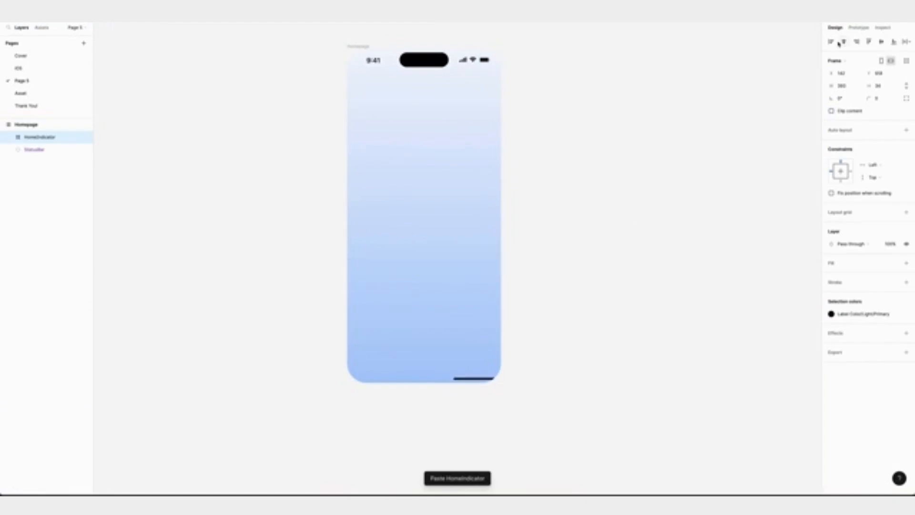
click(843, 41)
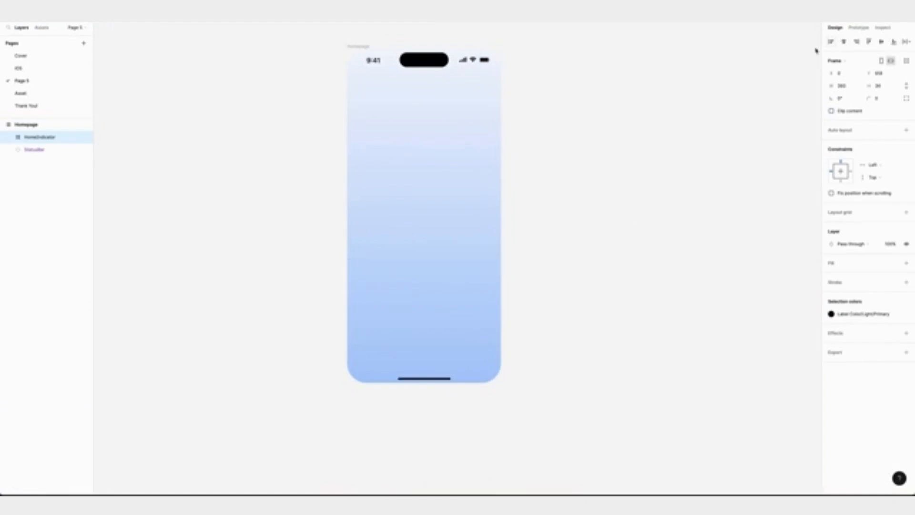
click(572, 362)
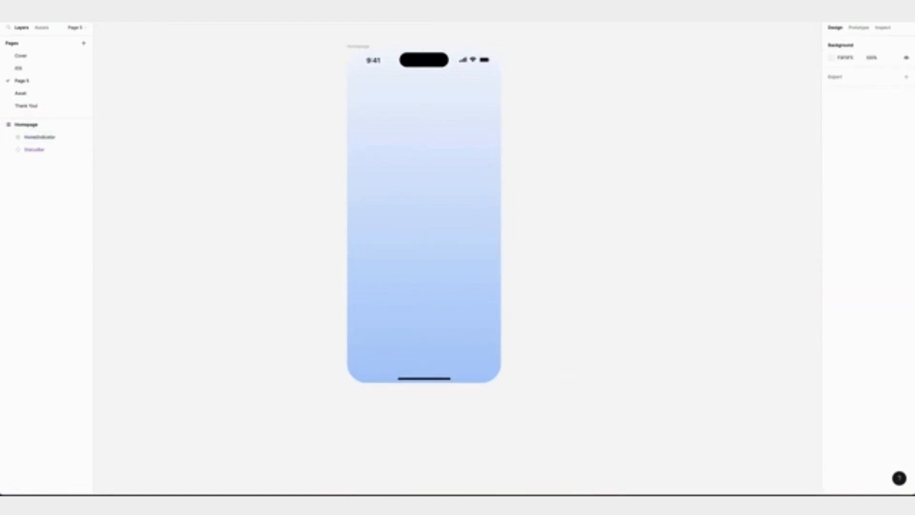
Draw a 44×44 circle just below the status bar.
scroll(548, 162, up, 5)
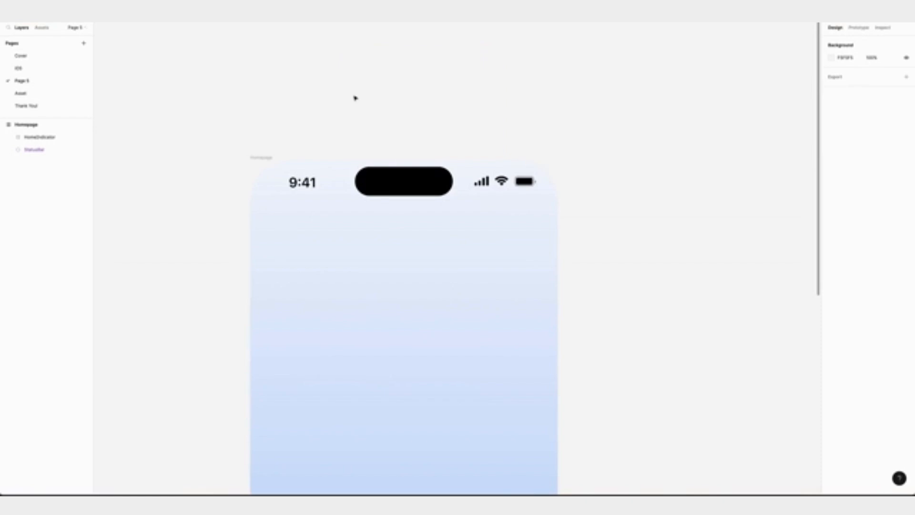
key(r)
drag(269, 222, 303, 255)
click(883, 74)
key(Return)
Fill the circle with an Unsplash portrait photo.
right_click(292, 250)
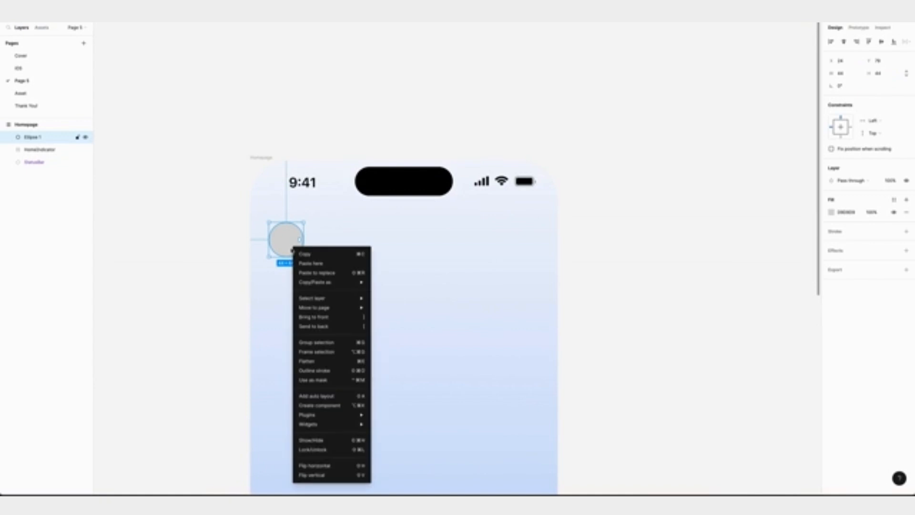
mouse_move(324, 414)
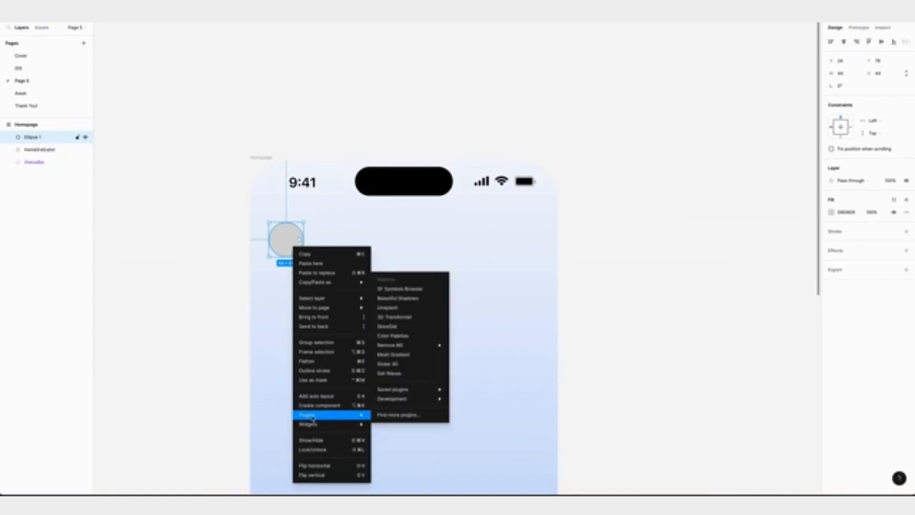
click(397, 308)
click(451, 184)
click(448, 214)
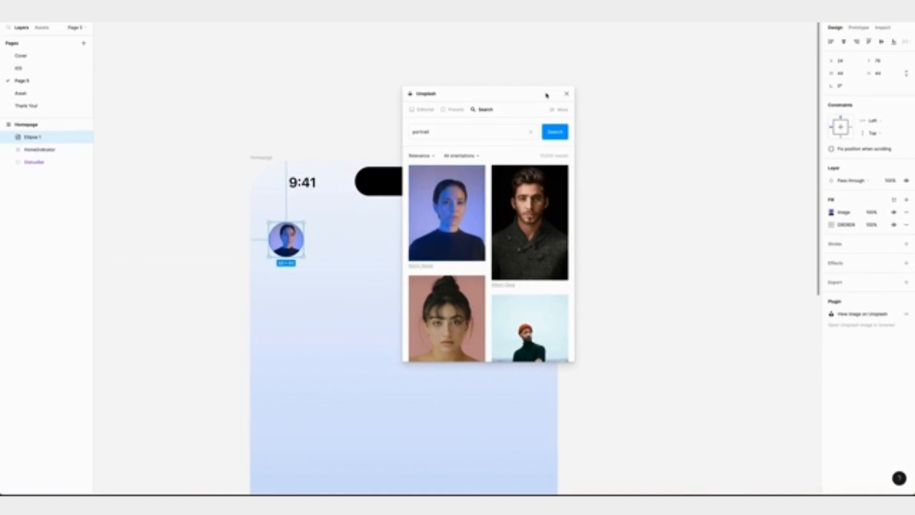
click(566, 94)
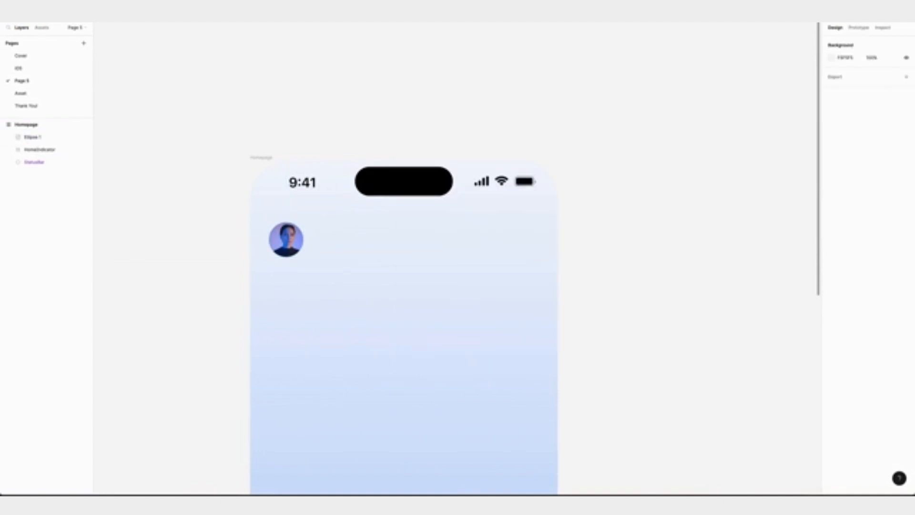
Type a 'Hi, …!' greeting with the user's first name in Prompt Bold 20, auto width, left-aligned.
drag(317, 226, 394, 257)
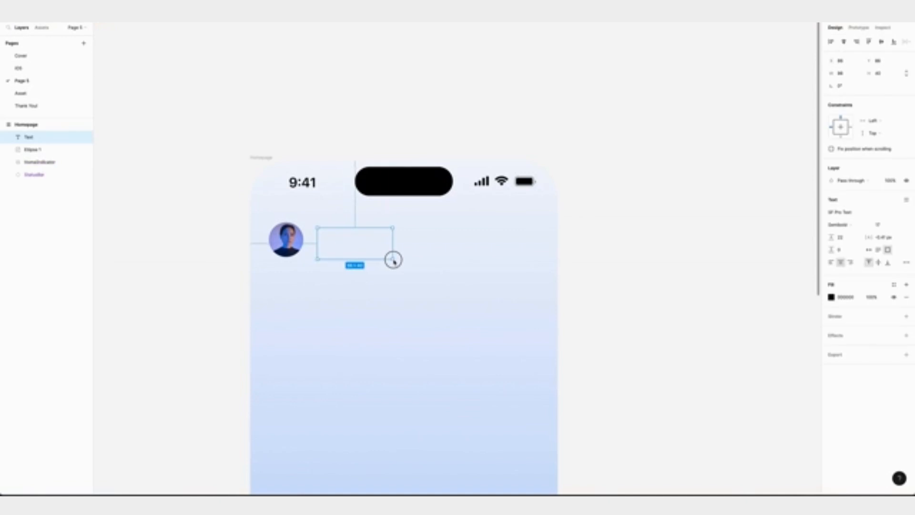
text(Hi, Catherine !)
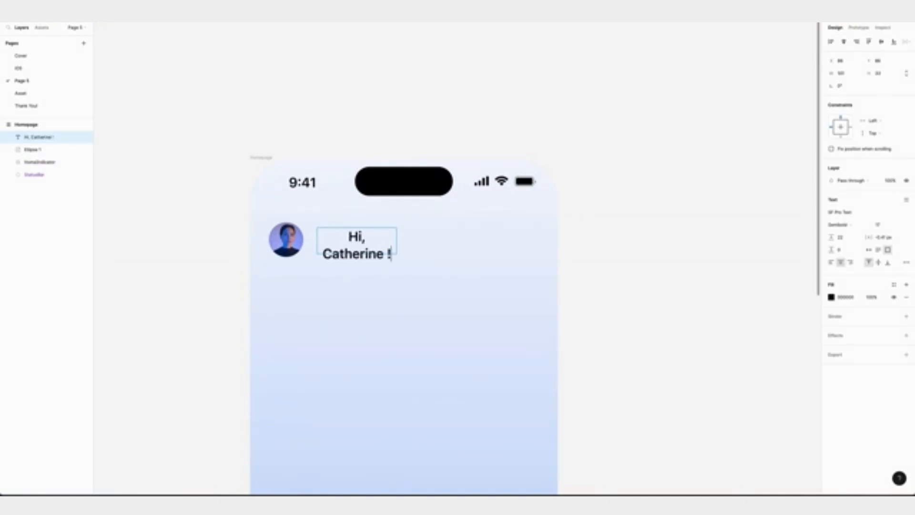
key(ctrl+a)
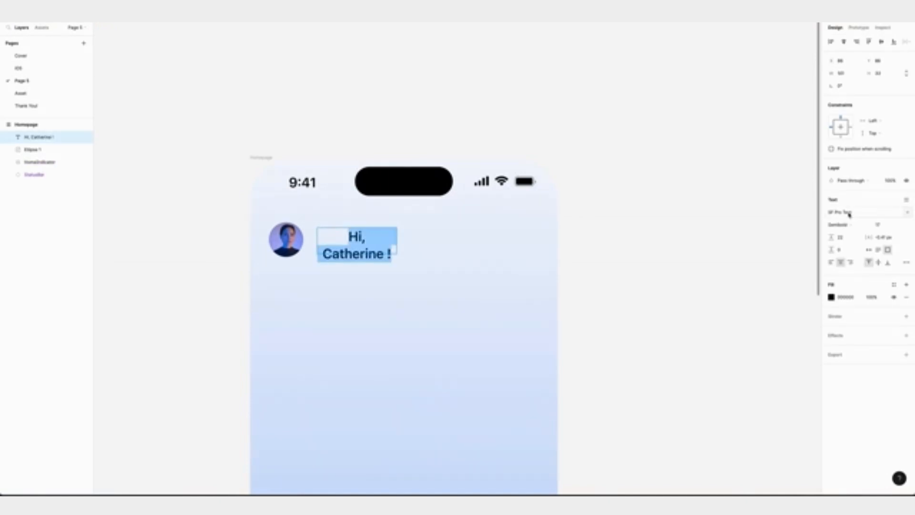
click(847, 212)
click(846, 224)
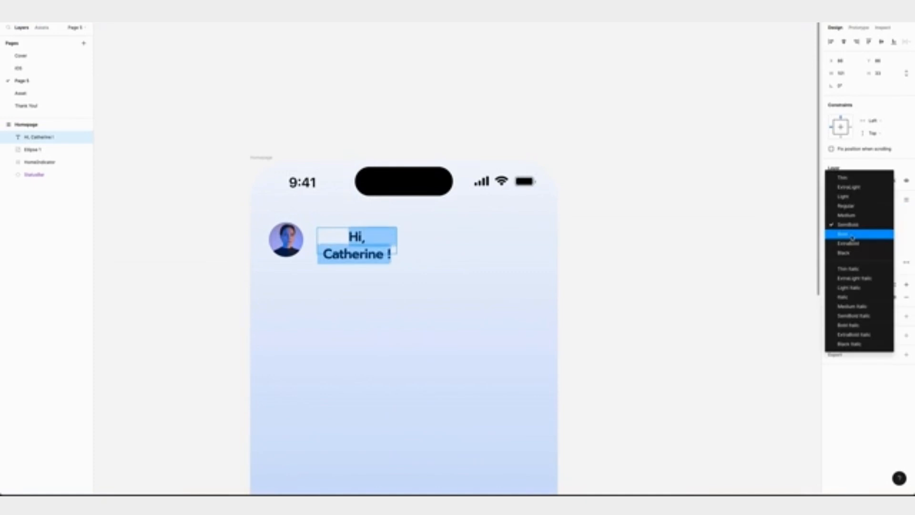
click(852, 235)
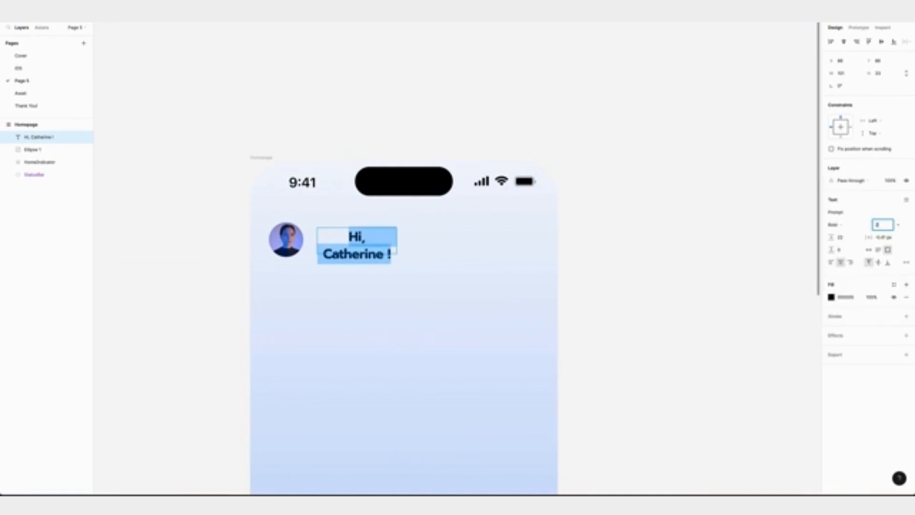
key(Return)
click(868, 249)
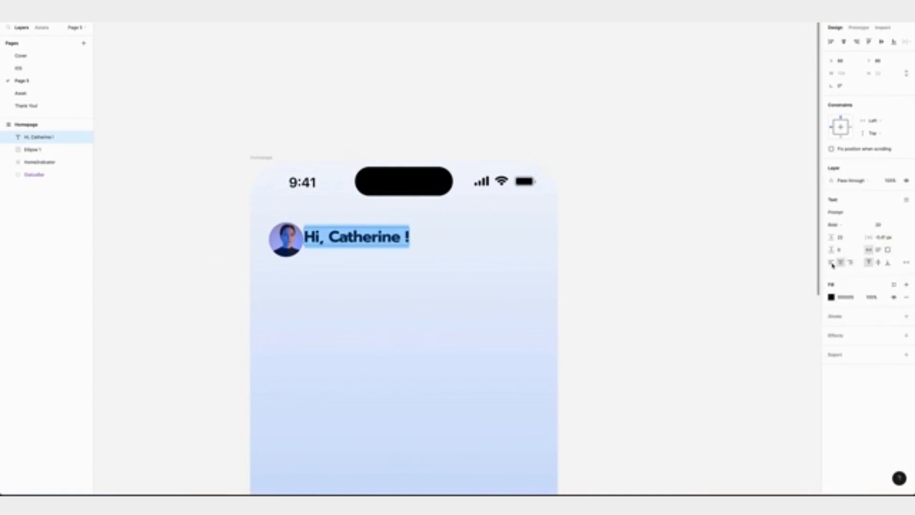
click(832, 263)
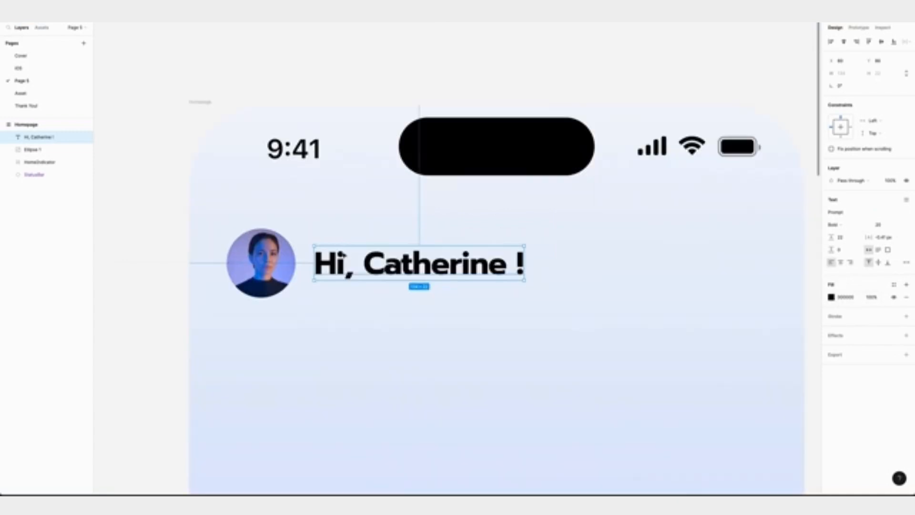
Nudge the greeting into place right beside the profile photo.
drag(340, 263, 342, 264)
key(alt)
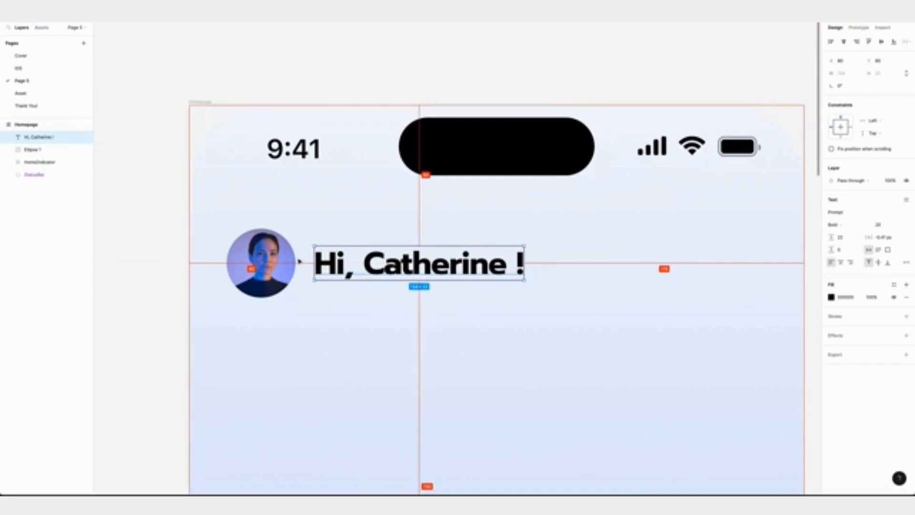
key(Right)
key(Right)
key(Right)
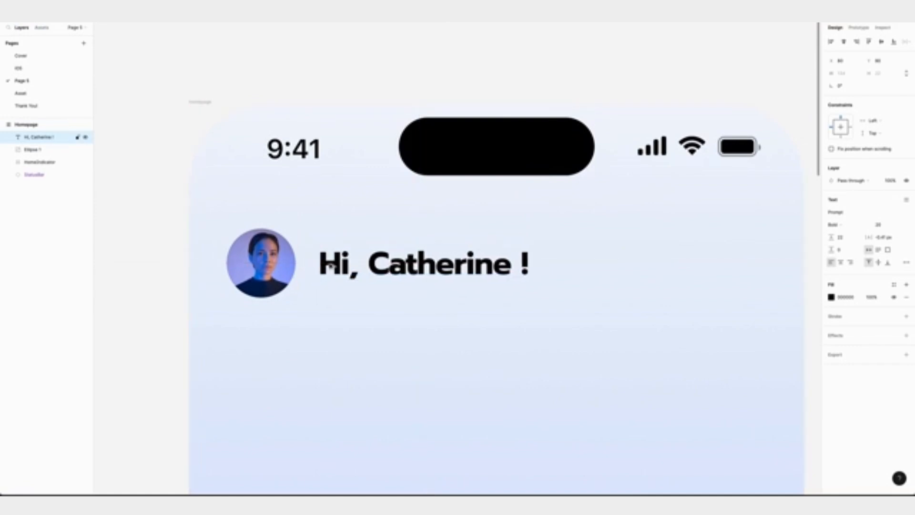
key(Right)
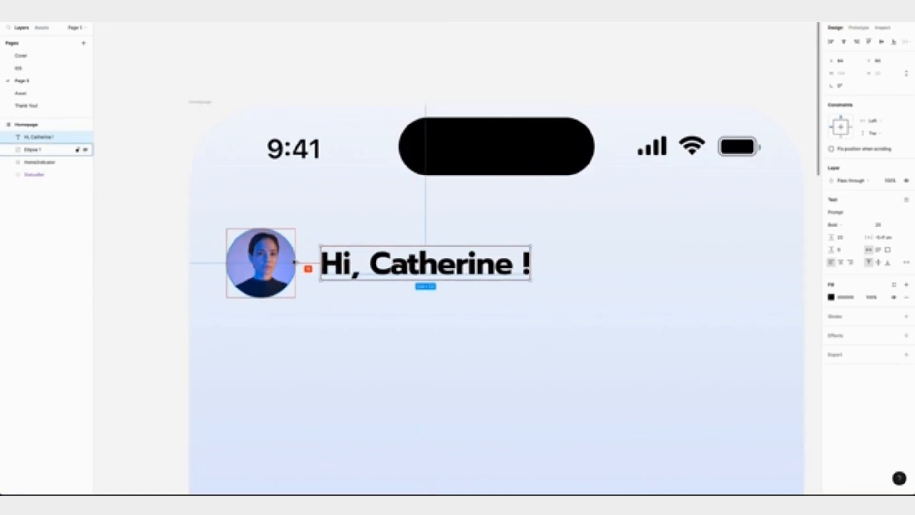
Wrap the profile photo and greeting in a frame named Top Navigation.
shift+click(294, 261)
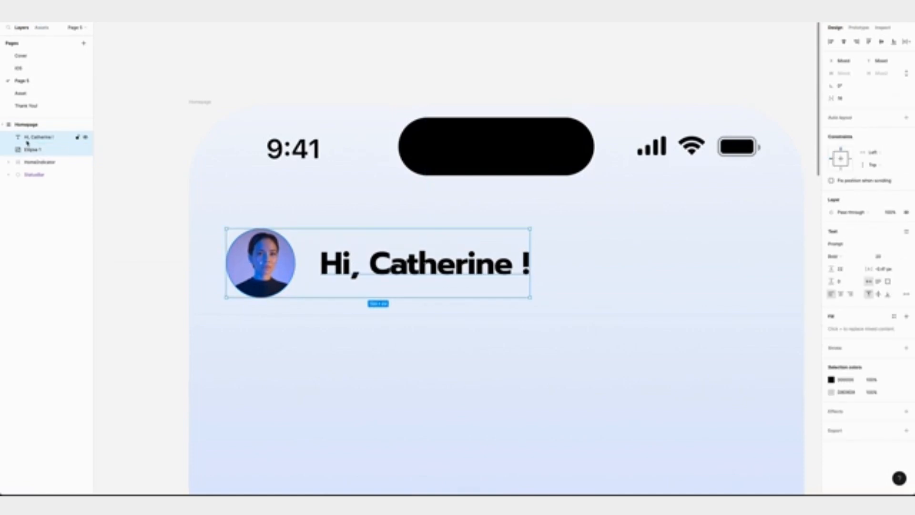
right_click(50, 137)
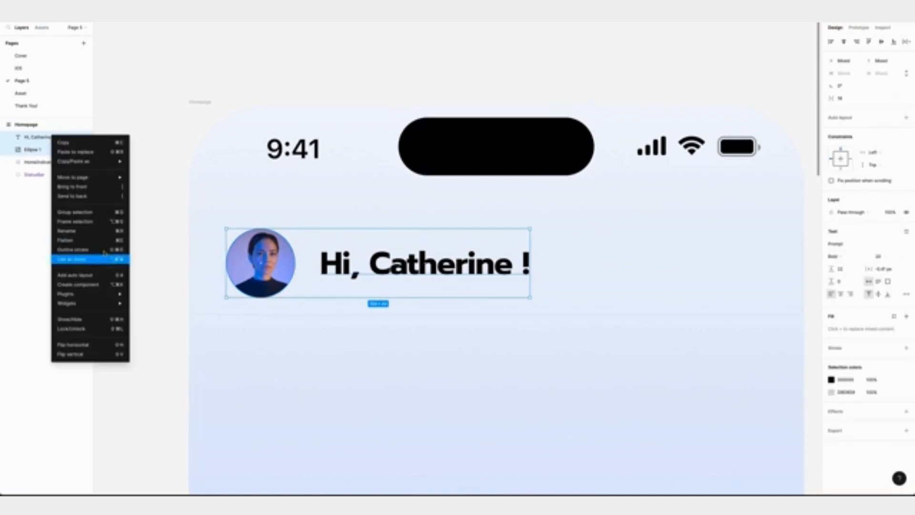
click(75, 221)
double_click(42, 138)
text(Ti)
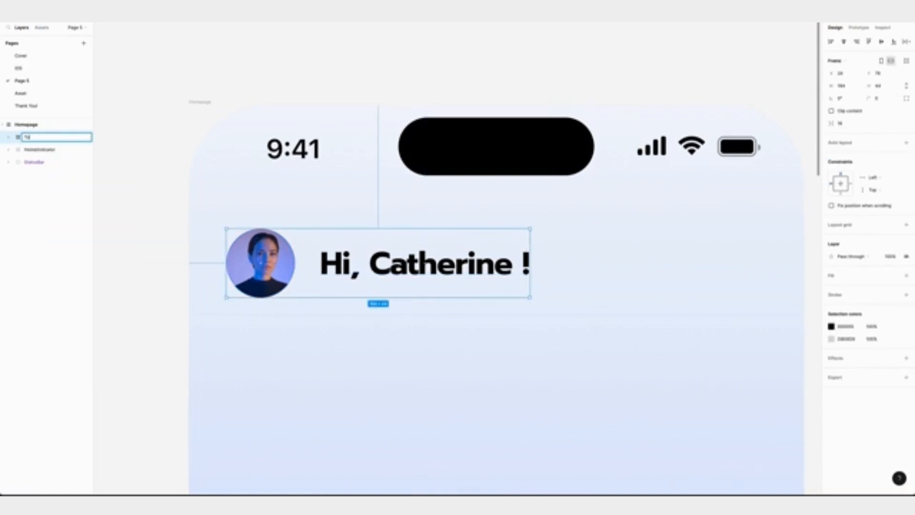
text(p Navigation)
key(Return)
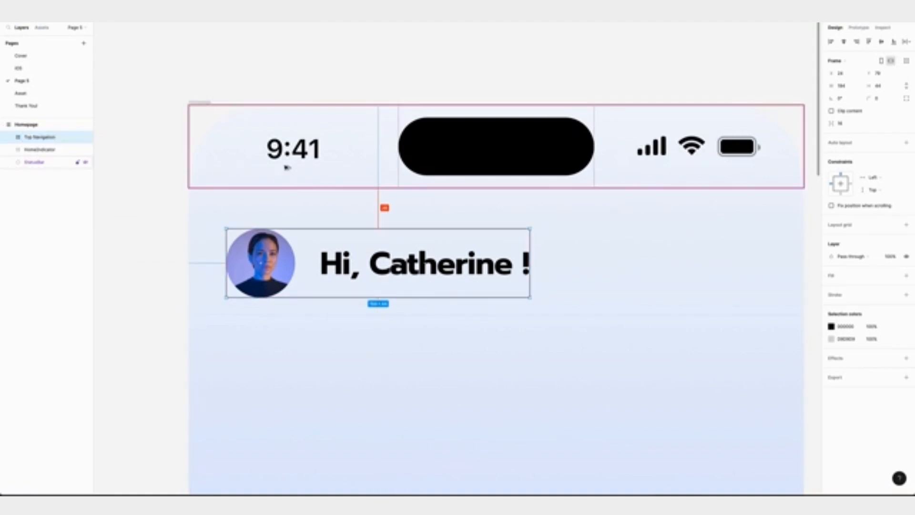
Shift the Top Navigation frame up about 10 px and slightly left.
key(shift+Up)
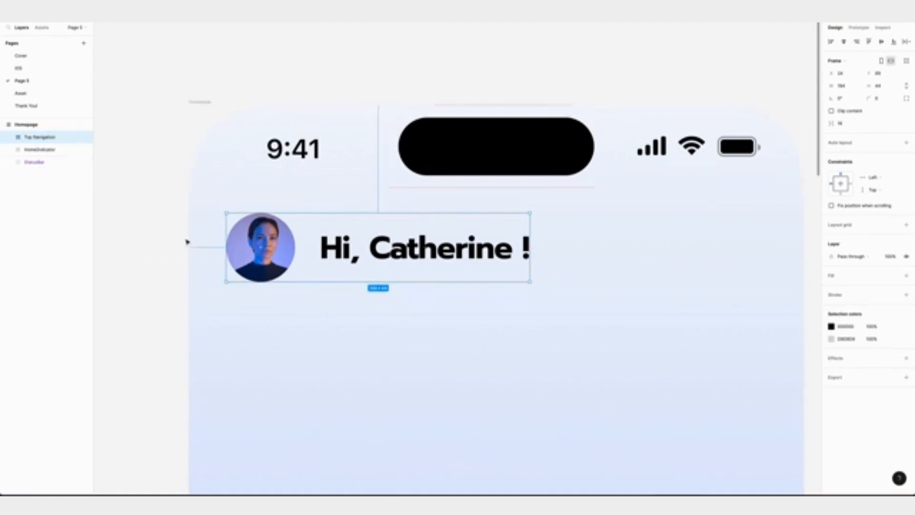
key(Left)
key(Left)
key(Left)
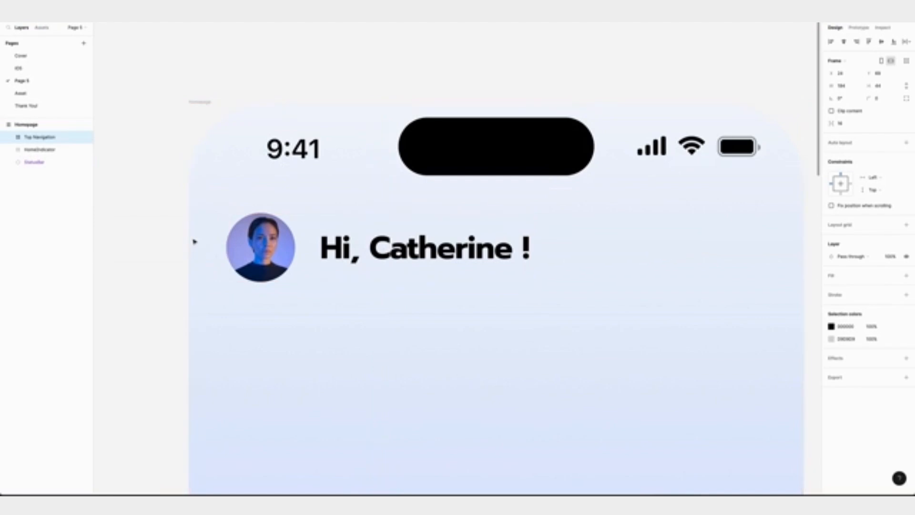
click(574, 292)
scroll(574, 293, down, 3)
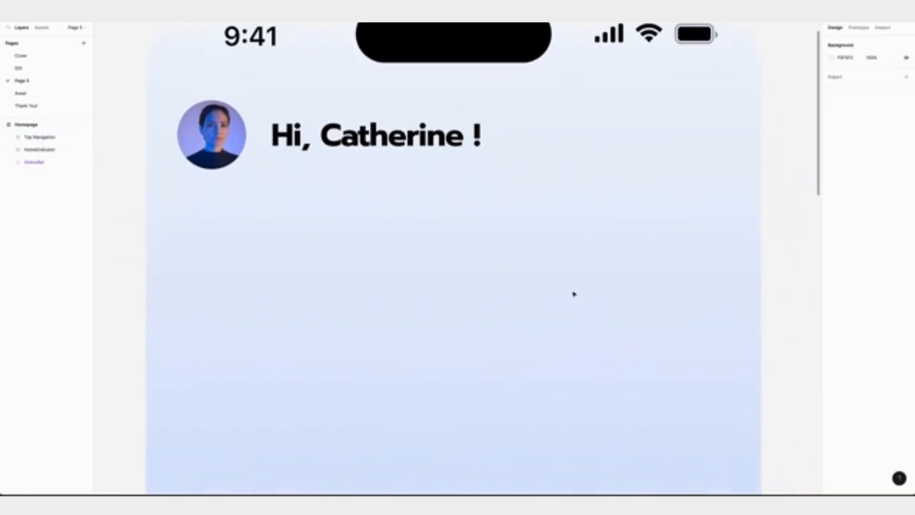
scroll(574, 293, down, 3)
Draw a 353×200 rectangle just below the greeting.
key(r)
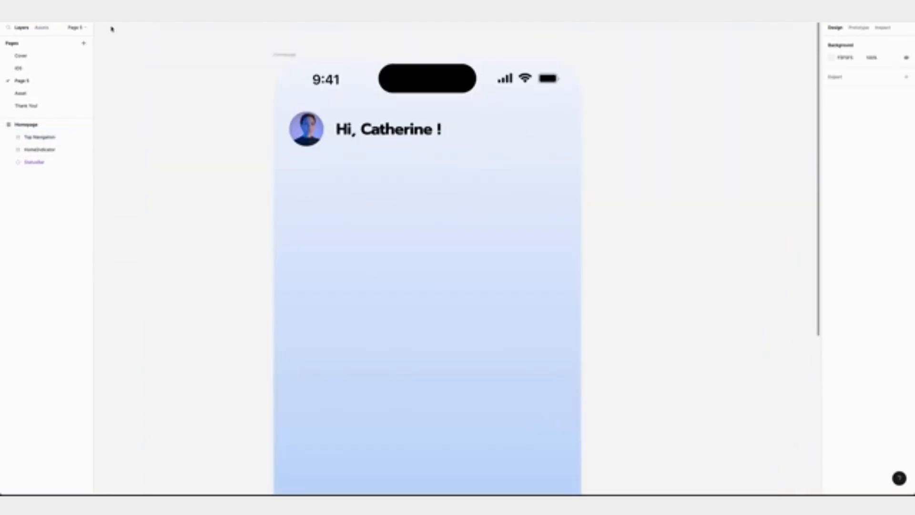
drag(294, 171, 563, 300)
click(842, 73)
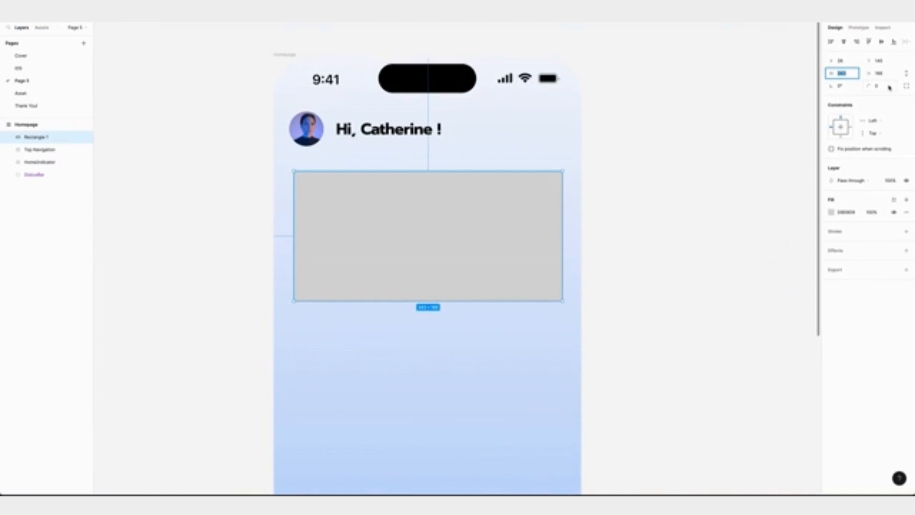
text(3)
key(Tab)
text(200)
key(Return)
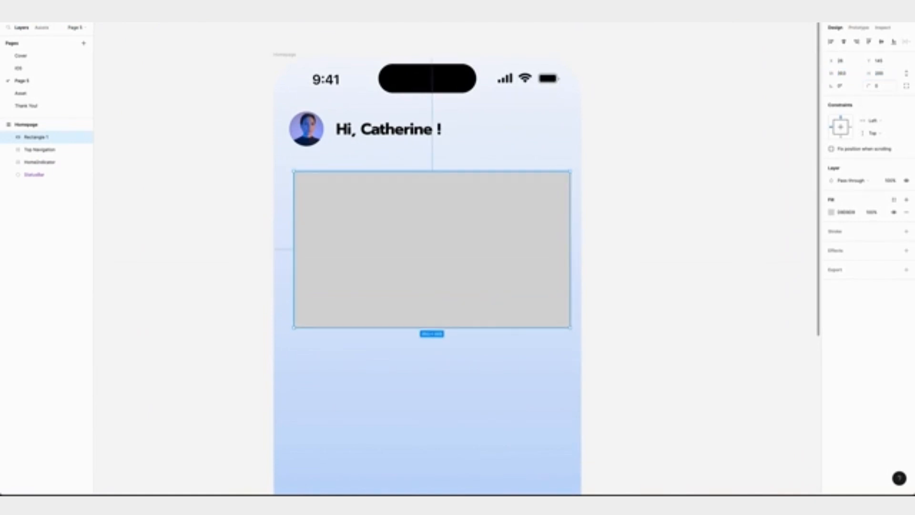
key(shift+Up)
key(Down)
key(Down)
key(alt)
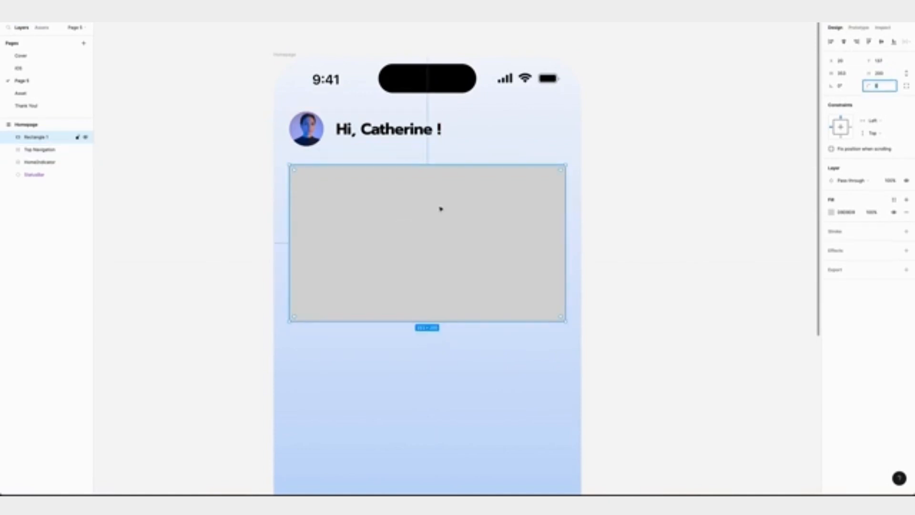
Fill the rectangle with an Unsplash airplane-wing photo.
right_click(440, 209)
mouse_move(476, 372)
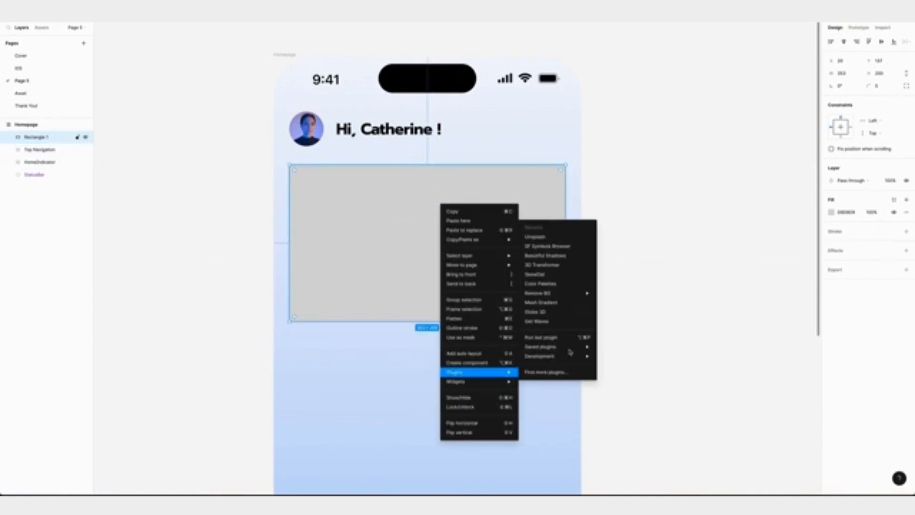
mouse_move(551, 294)
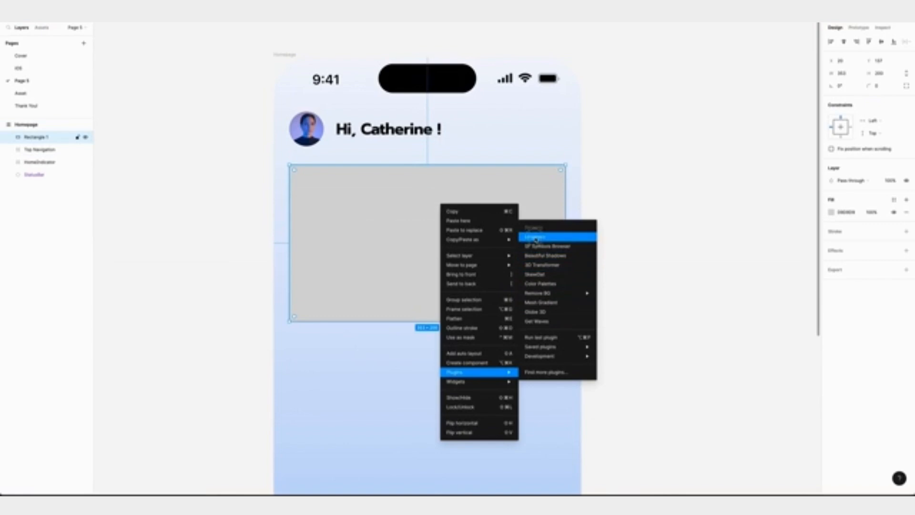
click(535, 237)
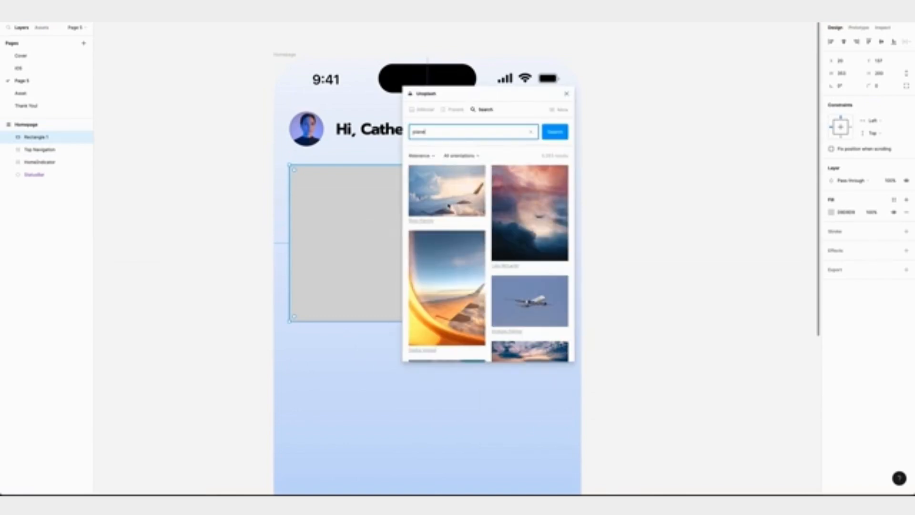
click(446, 191)
Wrap the photo in a content-clipping frame named Top Card.
right_click(487, 244)
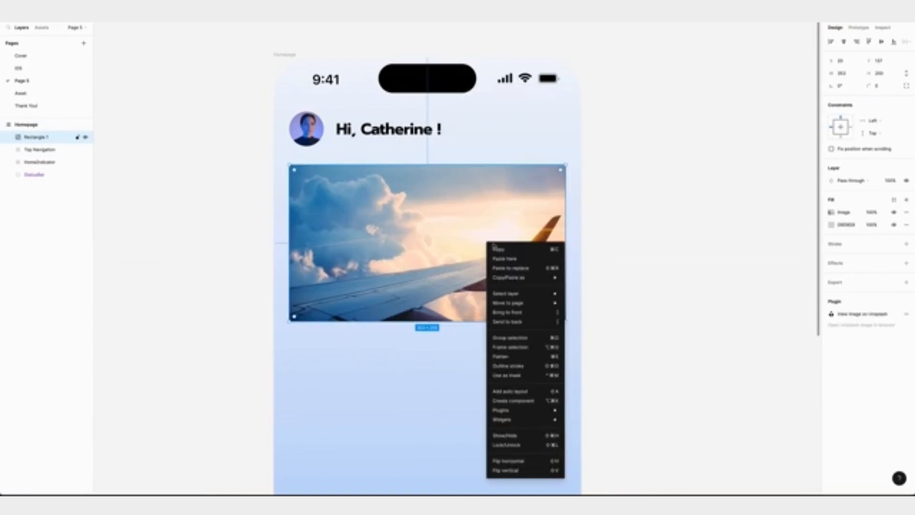
click(518, 351)
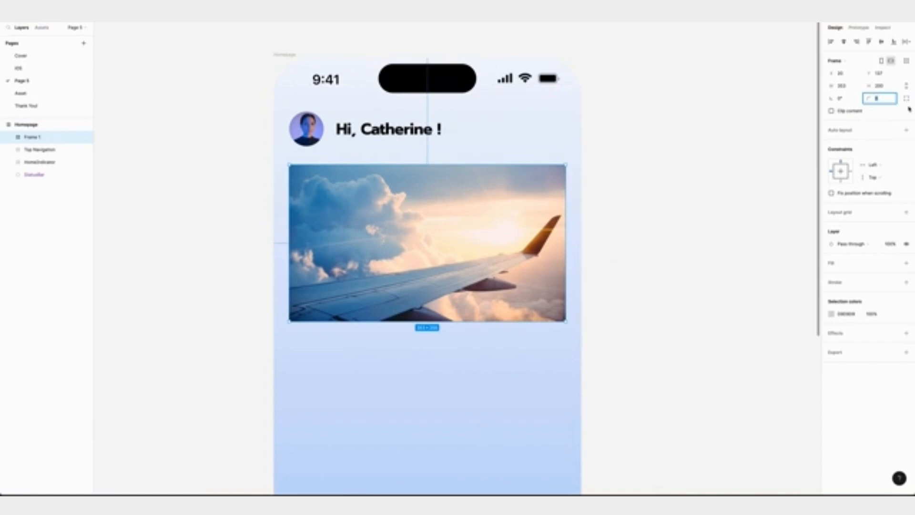
click(831, 111)
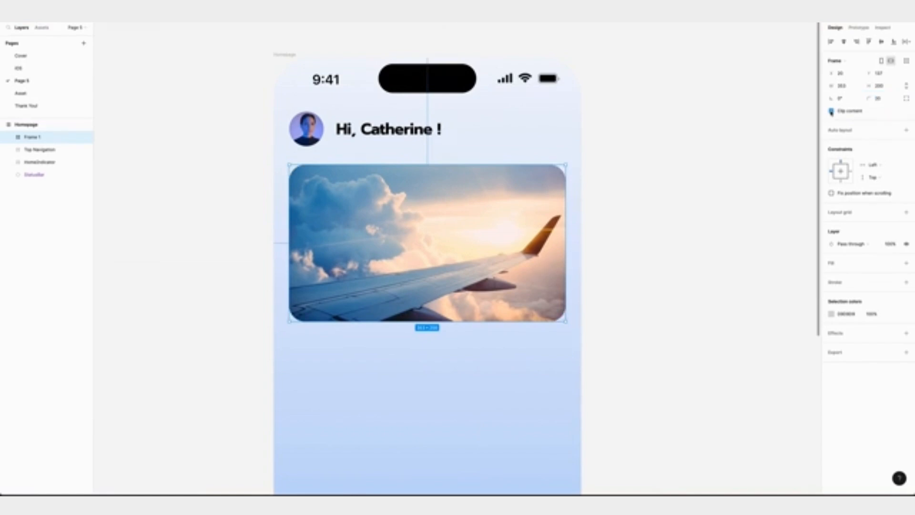
double_click(37, 137)
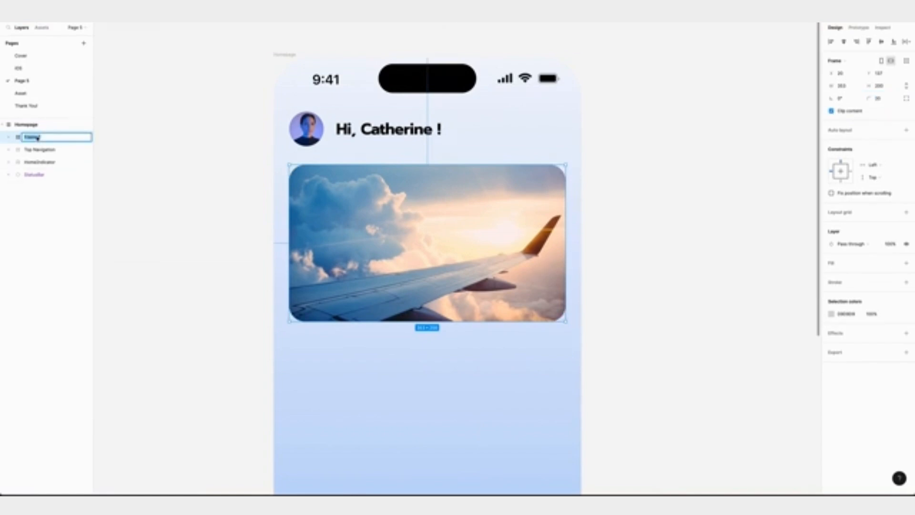
text(Trav)
text(Card)
key(Return)
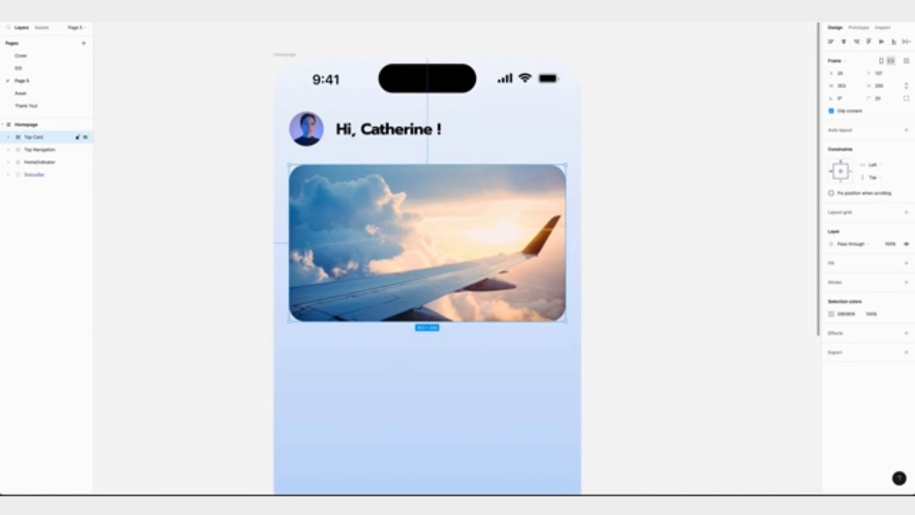
Copy the blue gradient image from the Asset page and paste it into Top Card.
click(20, 93)
scroll(397, 321, down, 10)
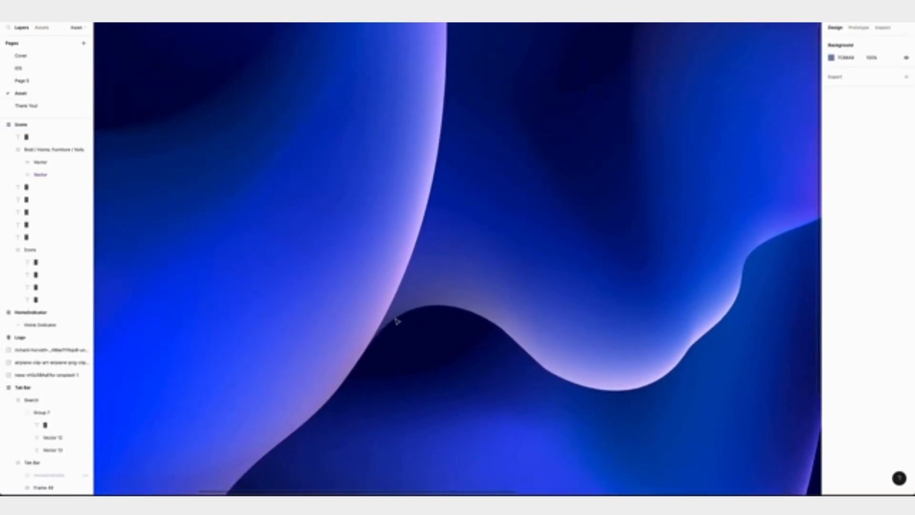
scroll(397, 321, up, 5)
scroll(397, 321, left, 4)
scroll(397, 321, down, 5)
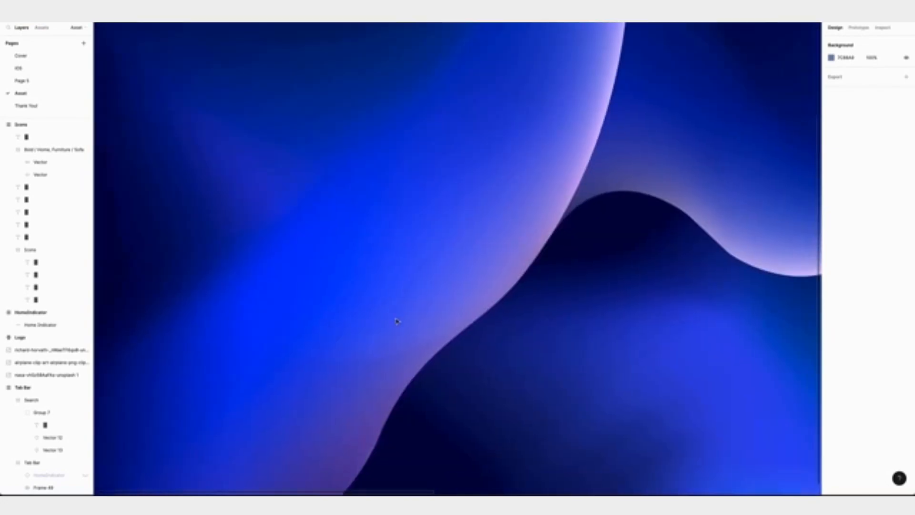
scroll(396, 322, right, 2)
scroll(397, 321, up, 15)
scroll(397, 321, left, 5)
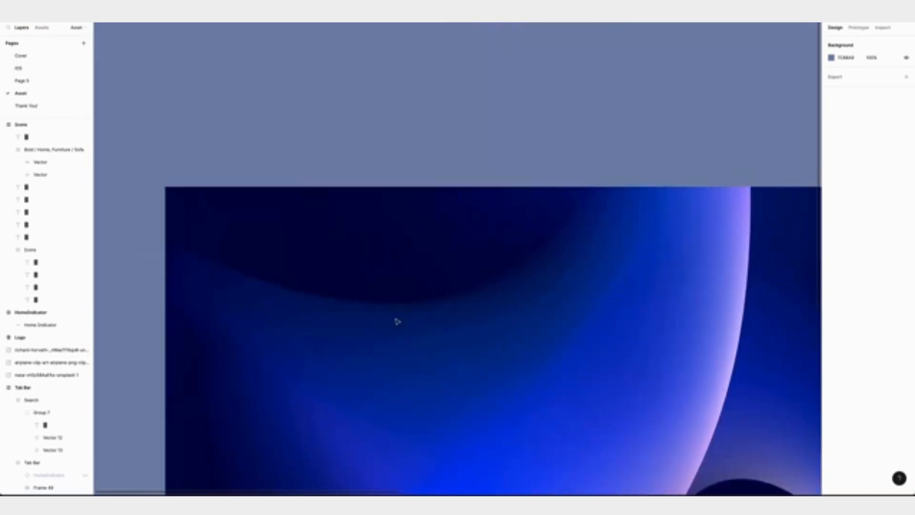
click(295, 233)
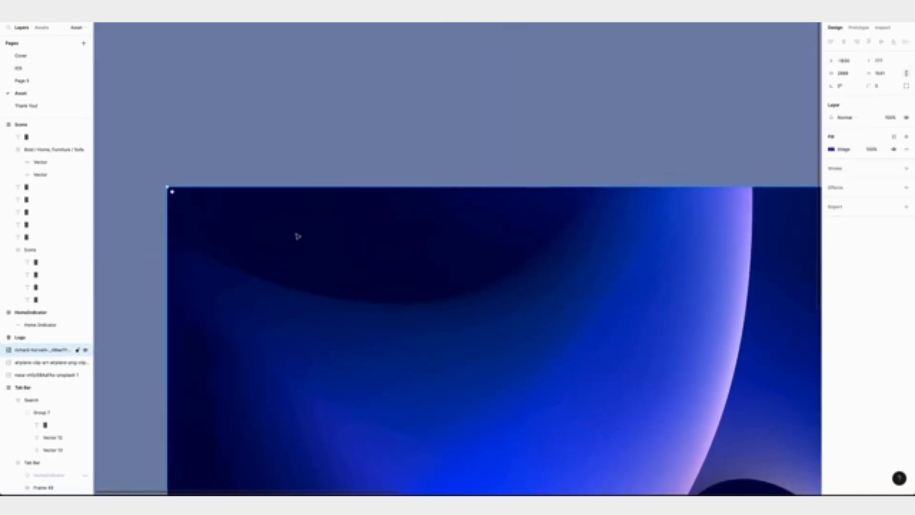
click(21, 56)
right_click(358, 217)
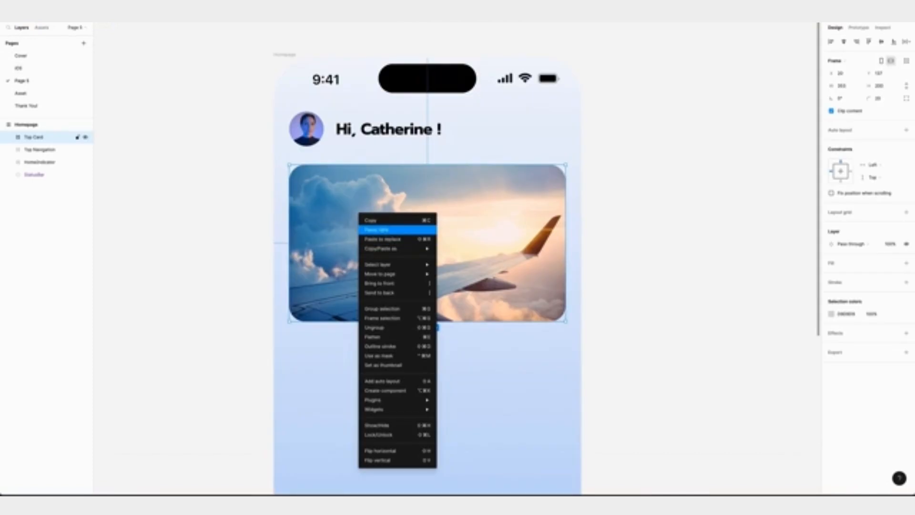
click(385, 231)
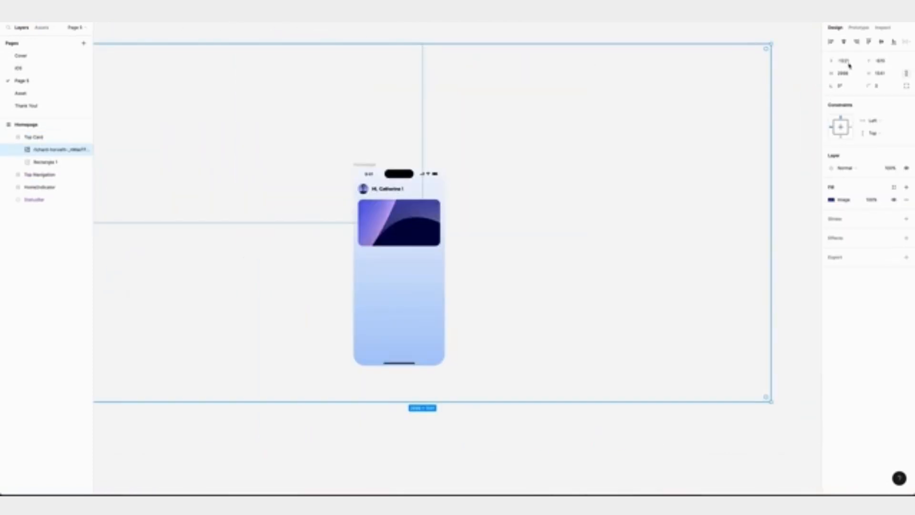
Position the gradient image at X -1715, Y -240.
click(847, 62)
text(-1715)
key(Return)
click(889, 63)
text(-)
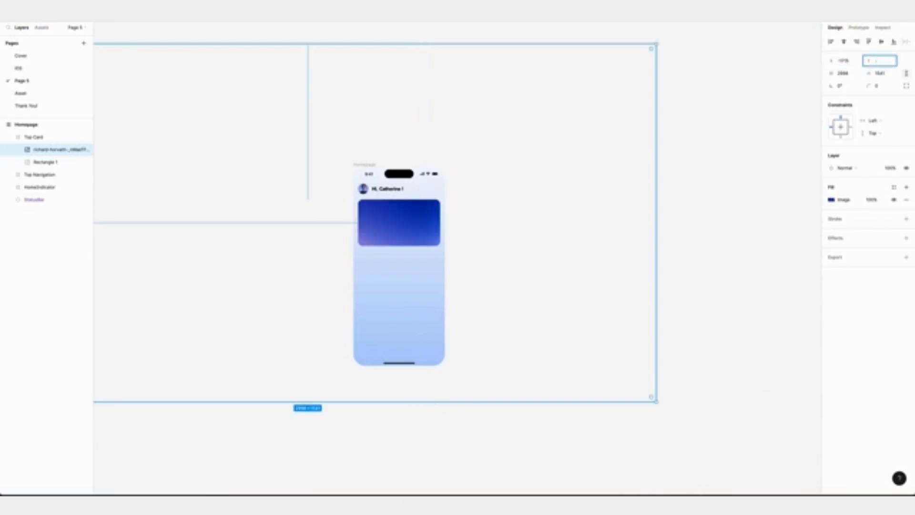
text(240)
key(Return)
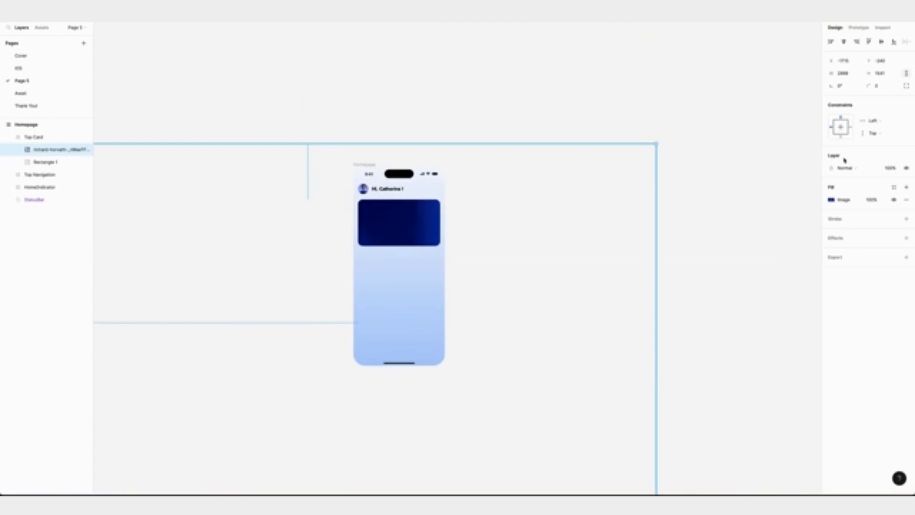
Set the gradient image to Color dodge blending with 80% fill opacity.
click(860, 170)
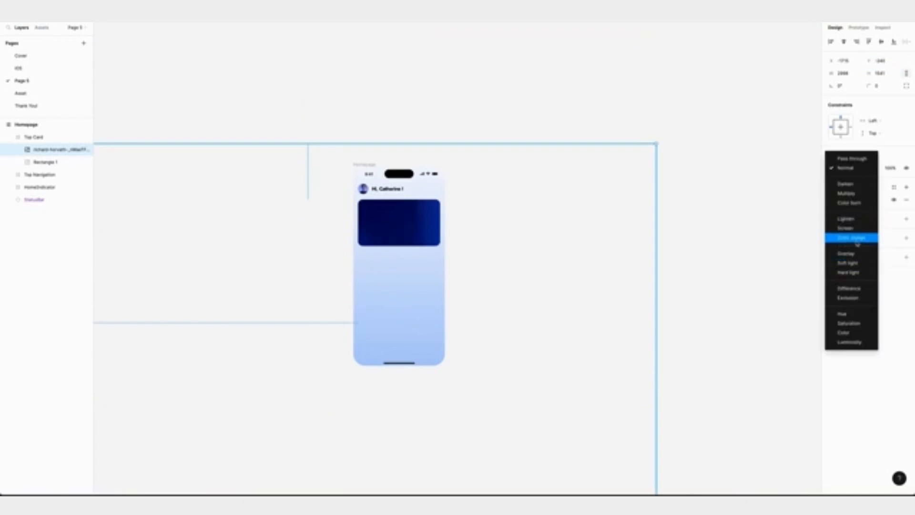
click(856, 237)
scroll(523, 163, up, 5)
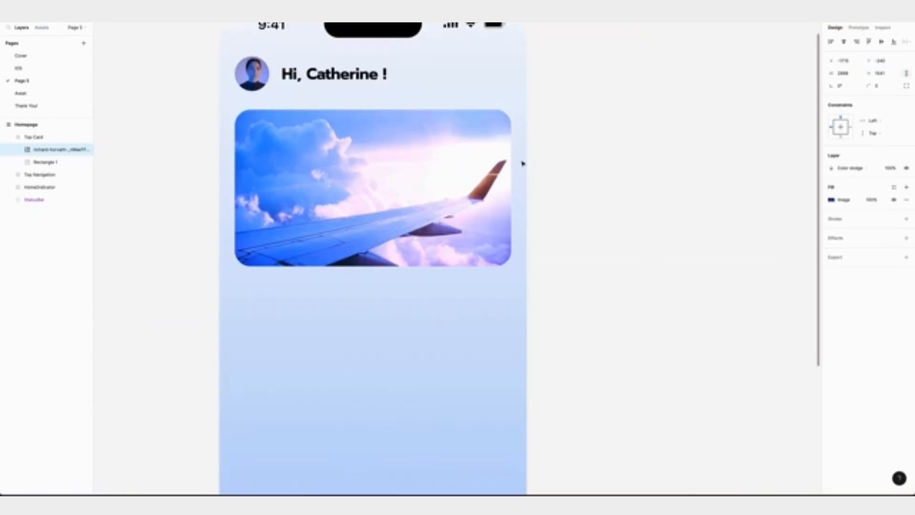
click(872, 200)
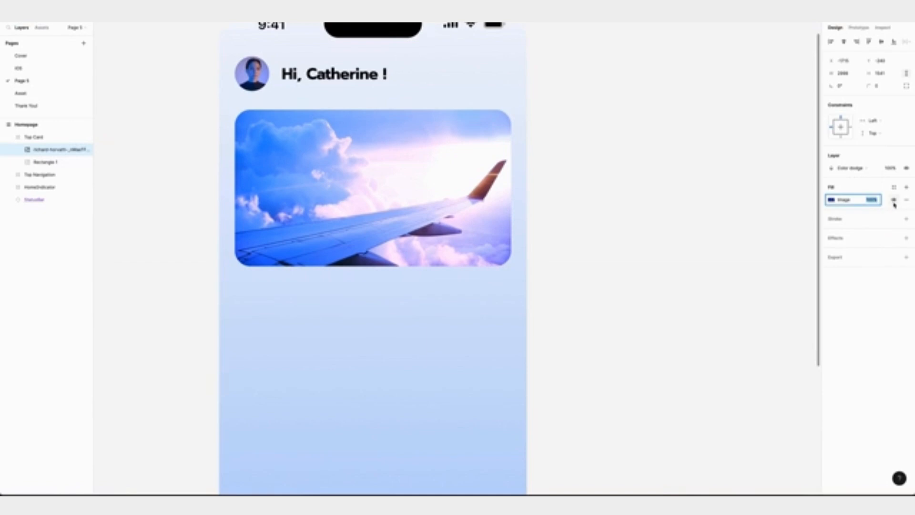
text(80)
key(Return)
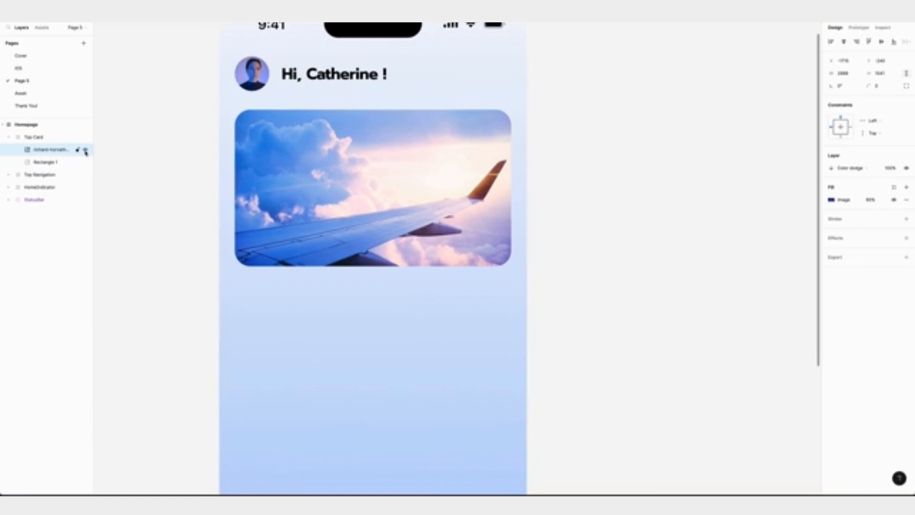
Toggle the hero card's overlay image off and on to compare the effect.
click(86, 150)
click(86, 150)
click(86, 150)
click(86, 150)
Type the two-line headline 'Let's Discover / a New Adventure' at size 30 and widen its box.
text(Let's)
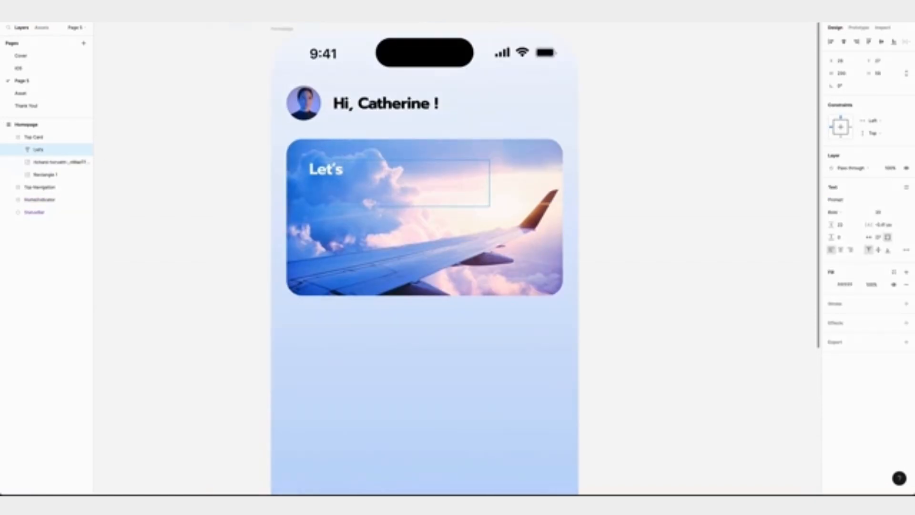
text( Discover)
key(Return)
text(a New Adventure !)
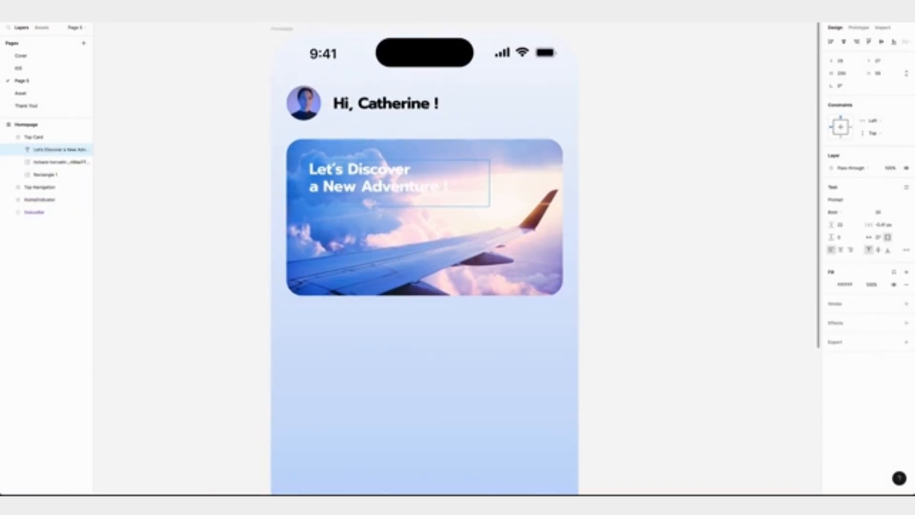
key(ctrl+a)
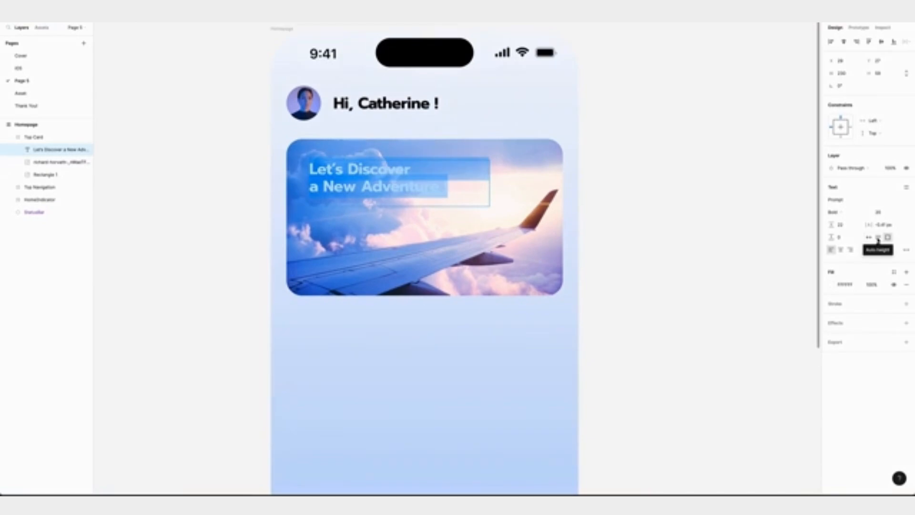
click(882, 212)
text(30)
key(Return)
drag(490, 195, 526, 194)
Set the headline fill to 80% opacity and its paragraph spacing to 8.
double_click(376, 171)
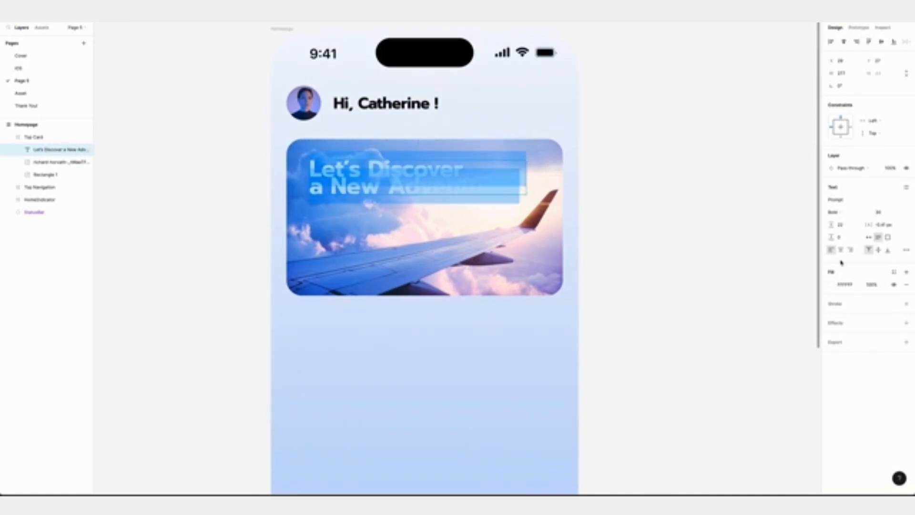
click(832, 284)
click(870, 284)
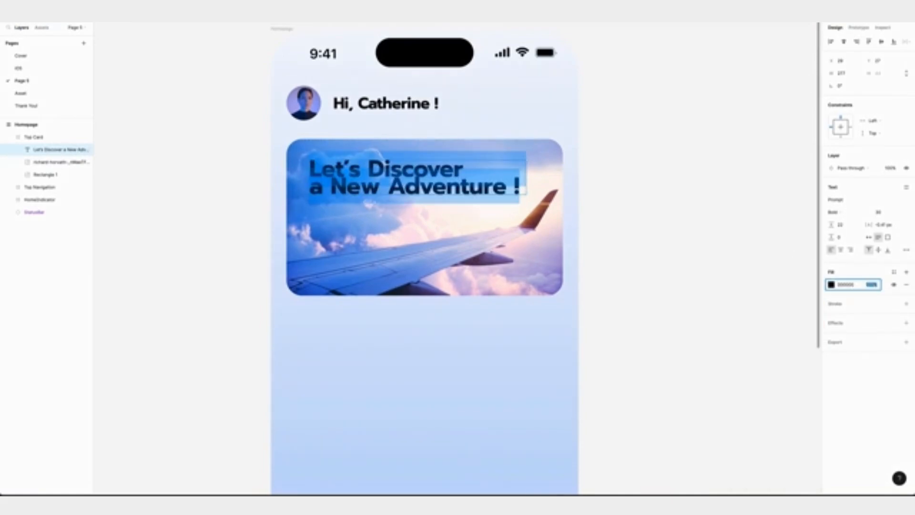
text(80)
key(Return)
key(Escape)
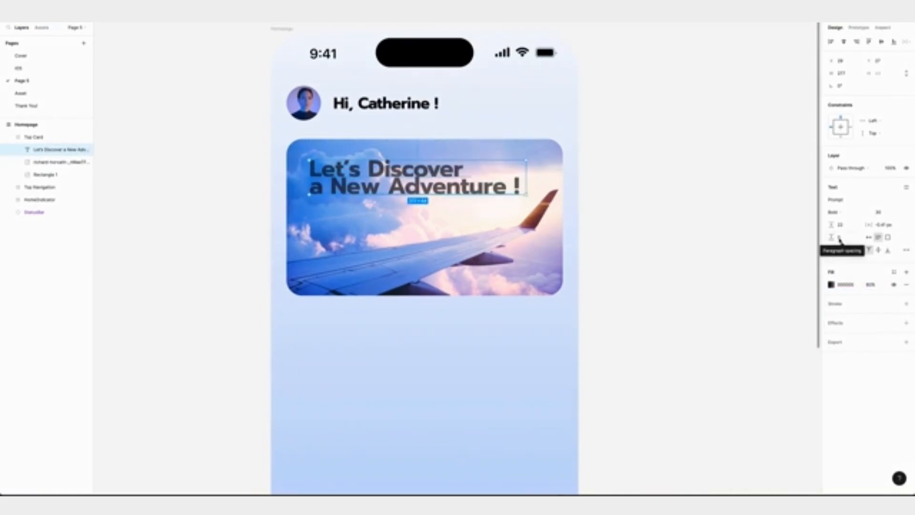
click(839, 237)
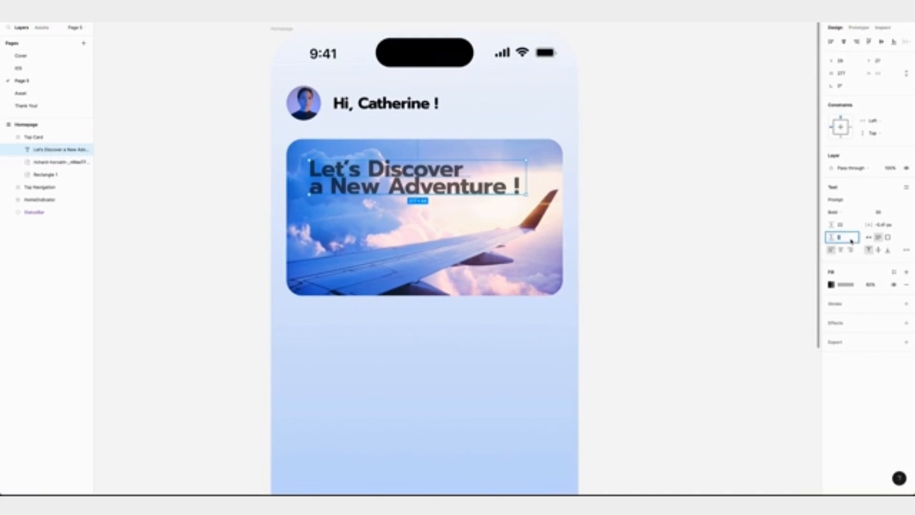
text(8)
key(Return)
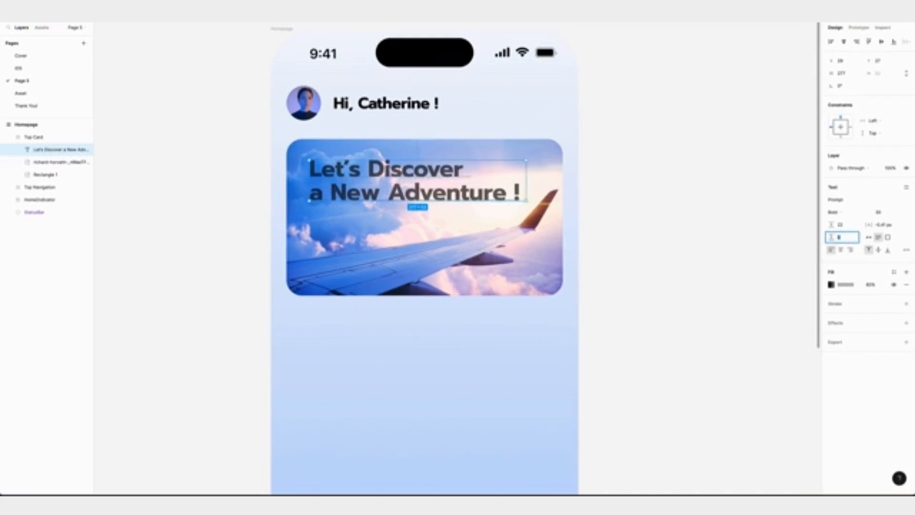
Check the headline's distances to the card edges and nudge it up slightly.
key(alt)
key(Up)
key(Escape)
key(Up)
key(Up)
key(Up)
key(Escape)
scroll(392, 141, down, 2)
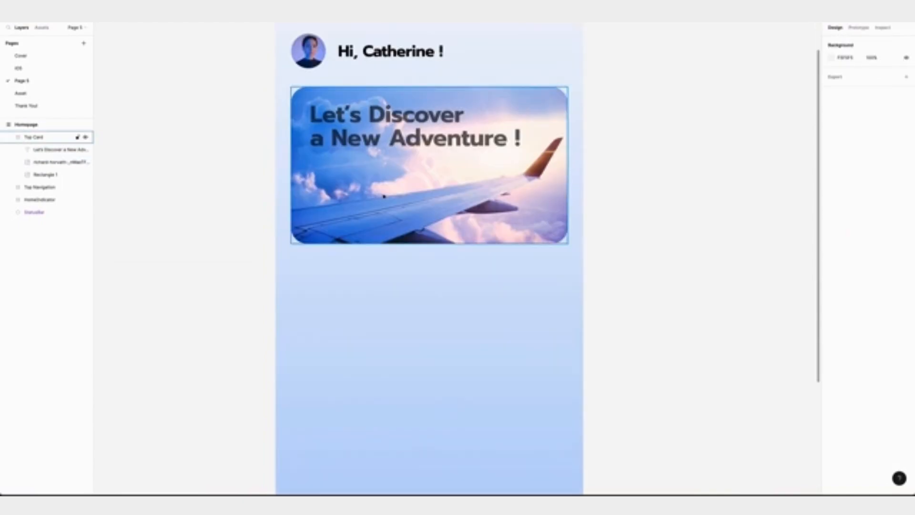
scroll(356, 166, down, 1)
Draw a 60×86 frame named Flight and zoom to fit it.
key(f)
drag(276, 235, 332, 312)
click(841, 86)
text(60)
click(884, 86)
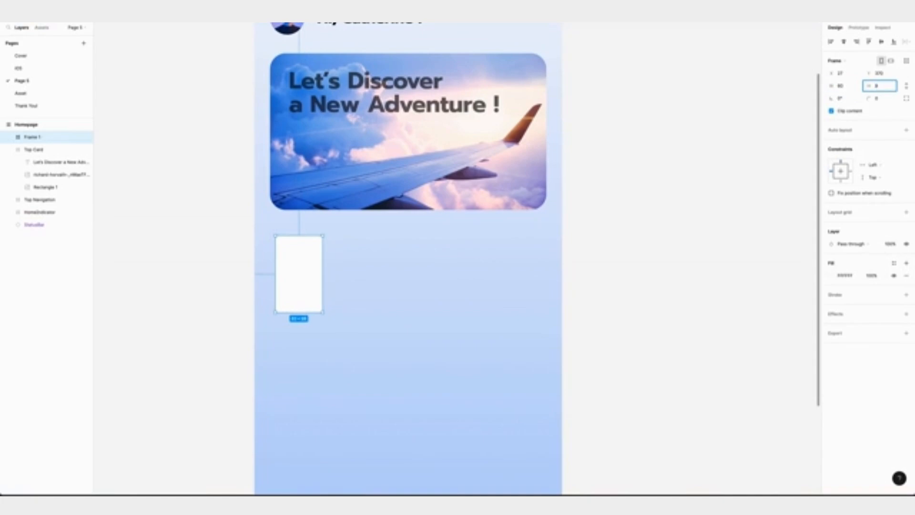
text(86)
key(Return)
double_click(41, 137)
text(Flight)
key(Return)
key(shift+2)
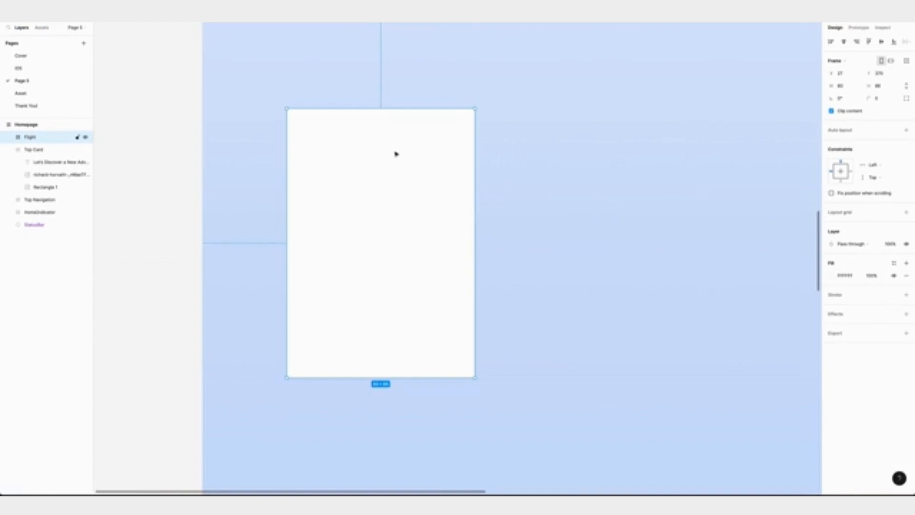
Draw a 60×60 circle centred horizontally at the top of the Flight frame.
click(62, 22)
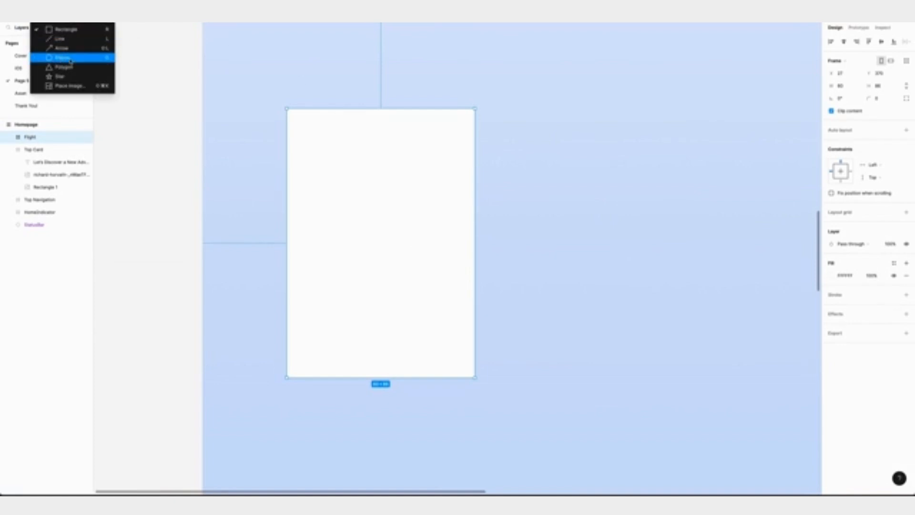
click(90, 59)
drag(305, 114, 465, 264)
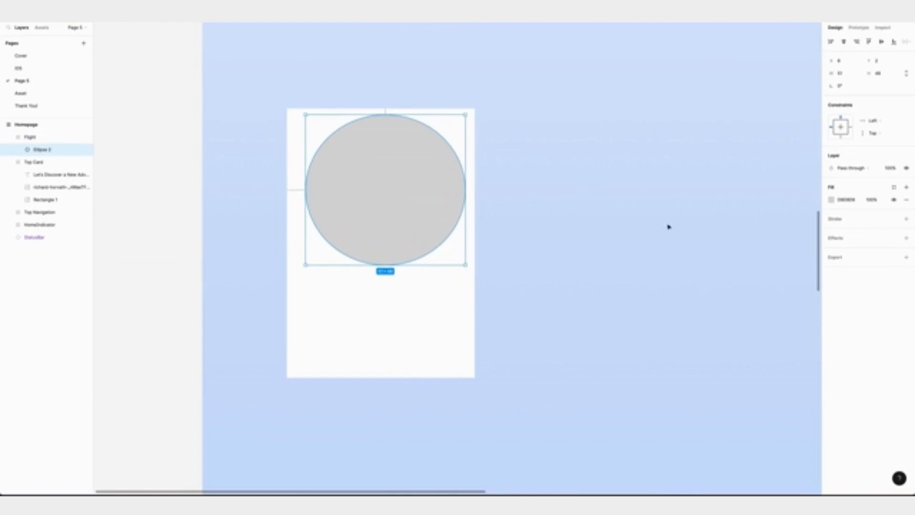
click(846, 76)
text(60)
key(Tab)
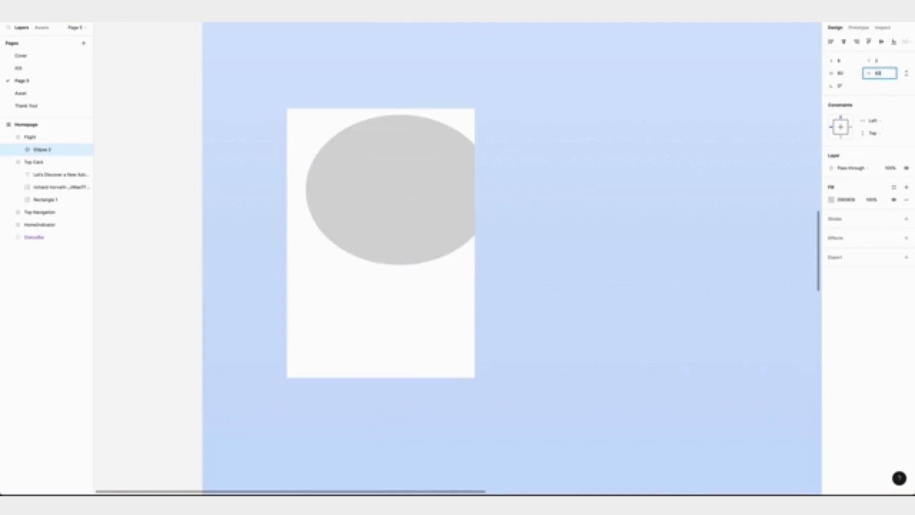
text(60)
key(Return)
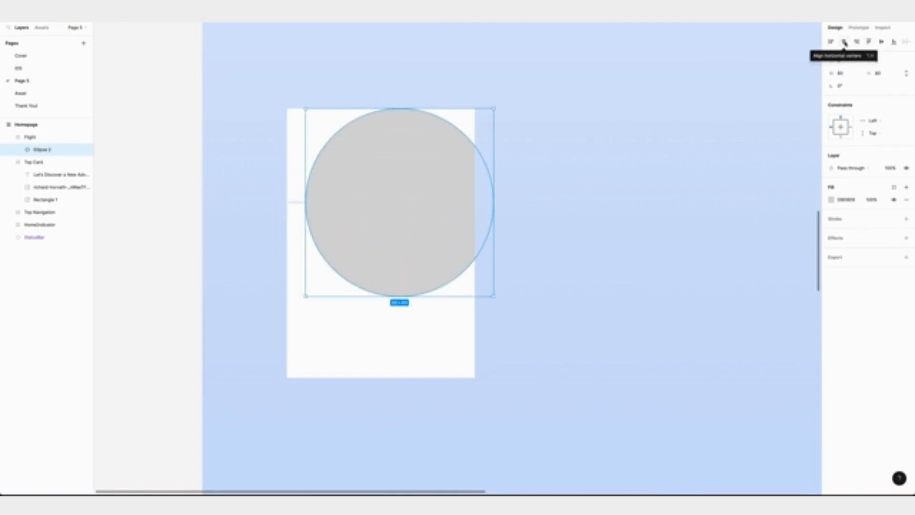
click(844, 42)
Remove the frame's fill and give the circle a white fill at 60% opacity.
click(316, 112)
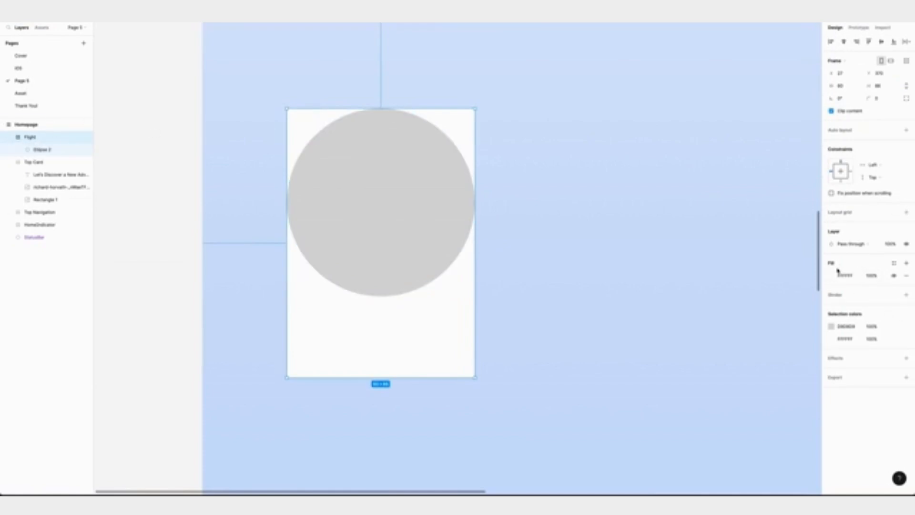
click(906, 276)
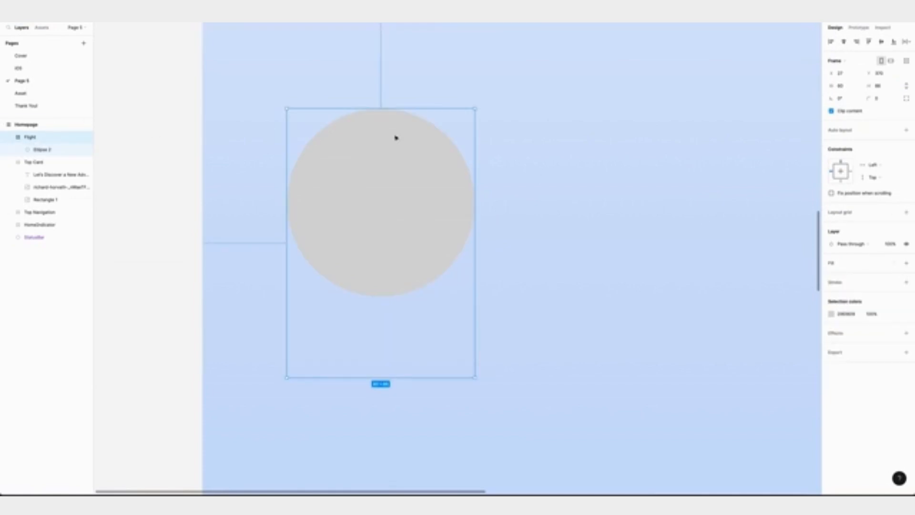
click(412, 215)
click(832, 199)
drag(729, 224, 719, 145)
click(876, 201)
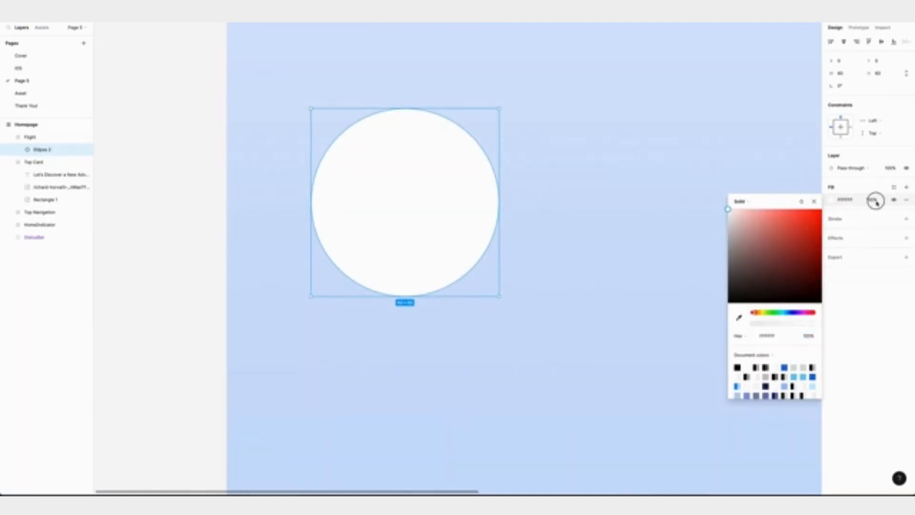
text(60)
key(Return)
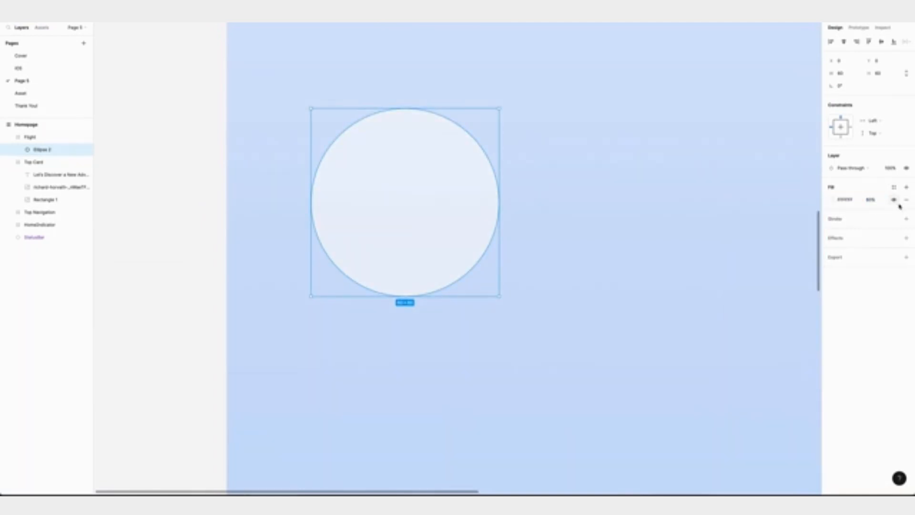
Add an Overlay-blended outline to the circle, centred on its edge.
click(834, 219)
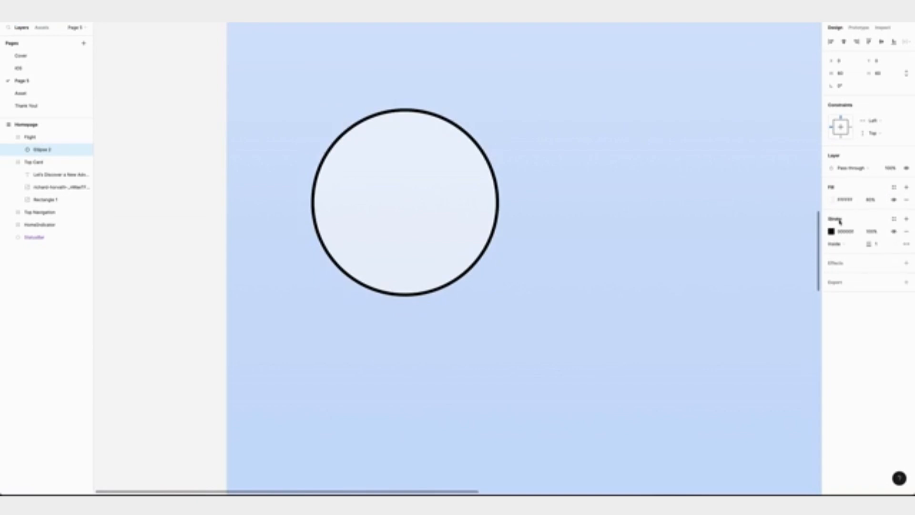
click(831, 231)
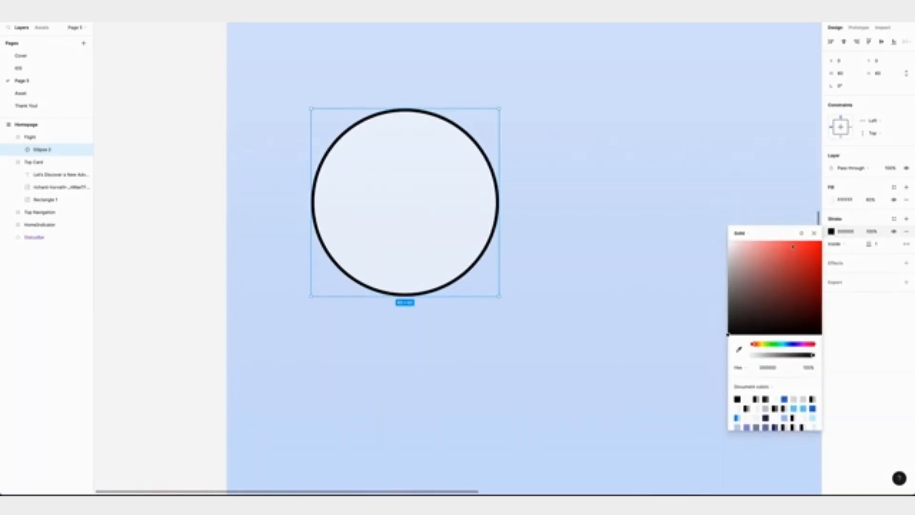
click(801, 233)
click(816, 323)
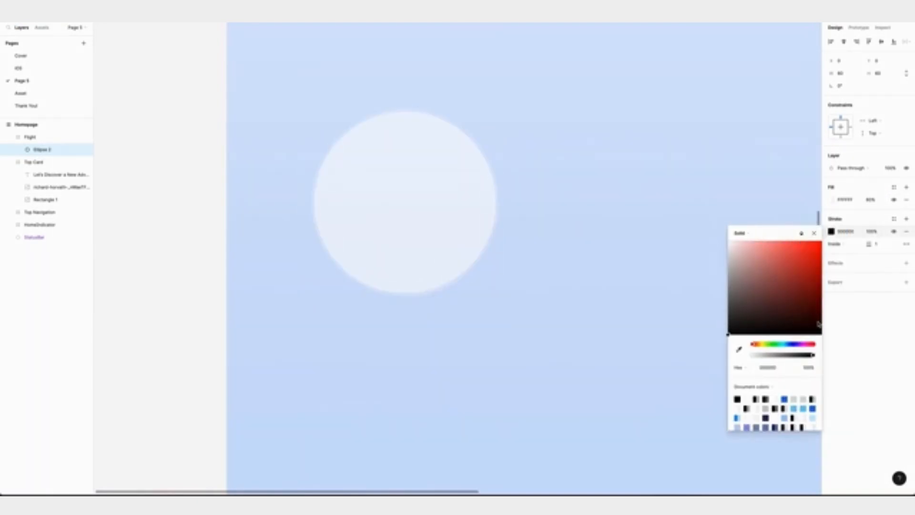
click(836, 244)
click(843, 234)
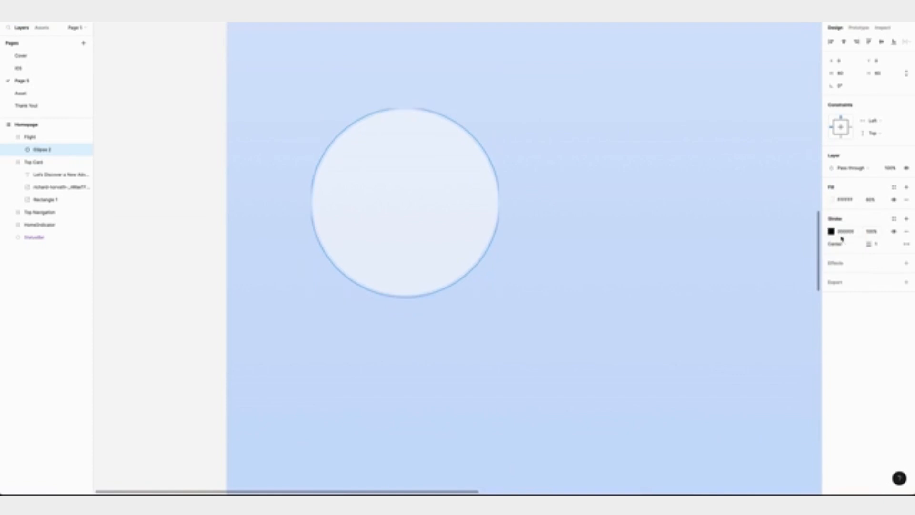
Reselect the circle inside the Flight frame to review it, then deselect.
scroll(374, 185, down, 1)
click(61, 139)
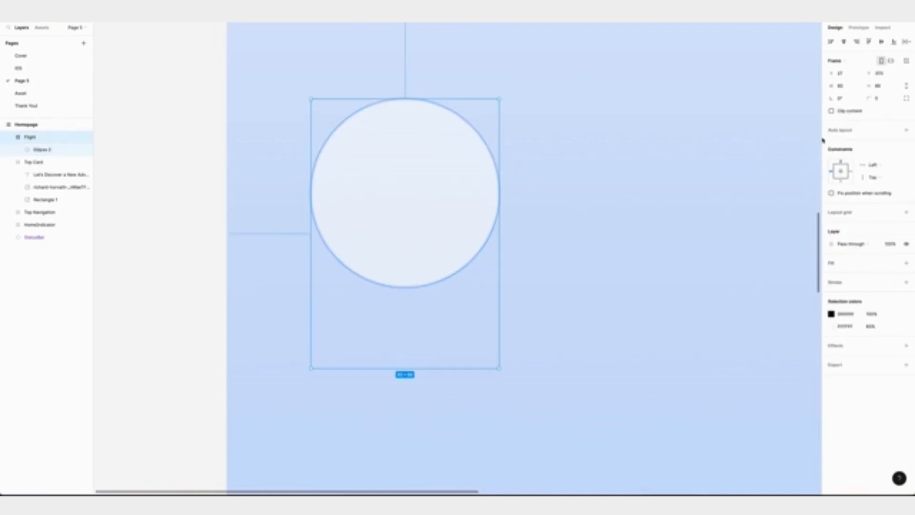
click(422, 198)
click(422, 198)
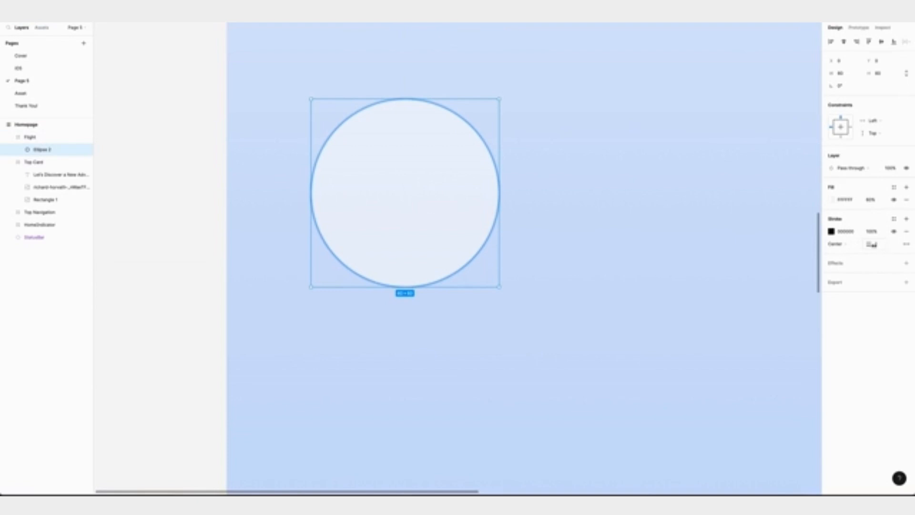
click(651, 221)
scroll(650, 220, up, 1)
Insert the airplane symbol from the SF Symbols Browser plugin after searching 'plane'.
scroll(198, 165, left, 3)
right_click(198, 162)
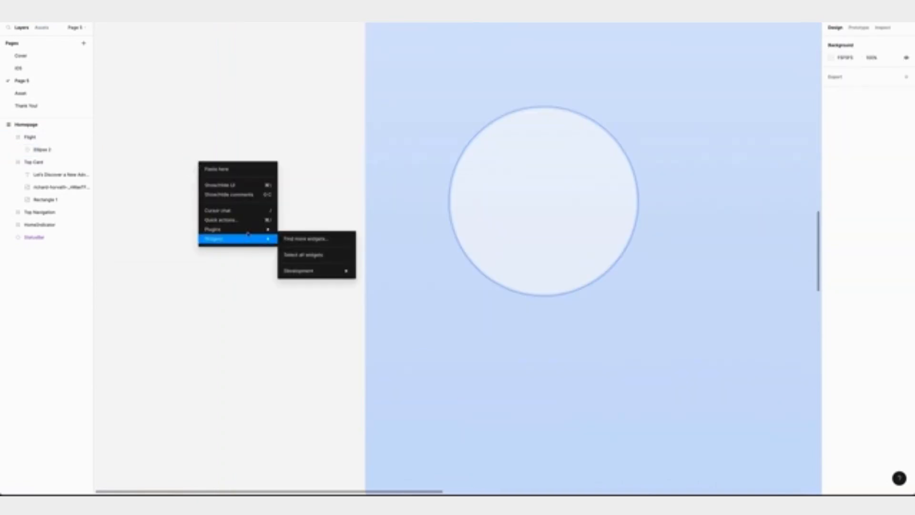
mouse_move(252, 229)
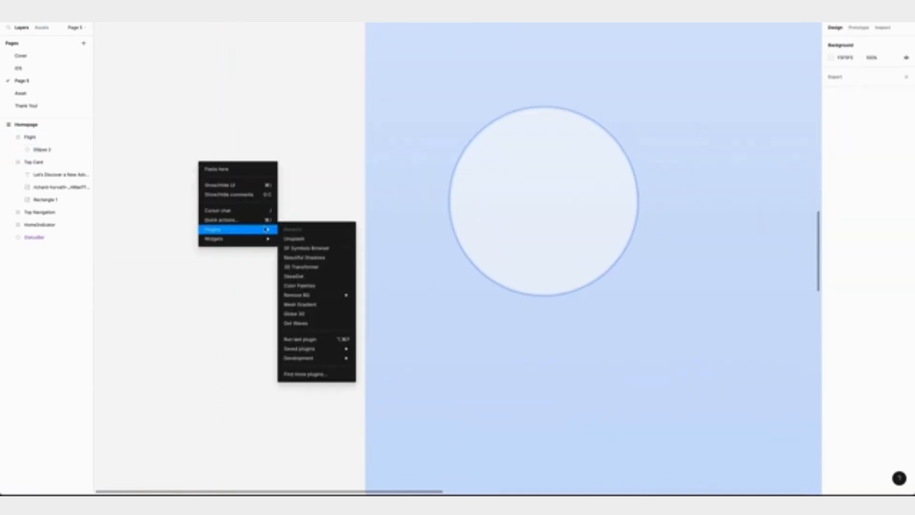
click(327, 252)
text(plane)
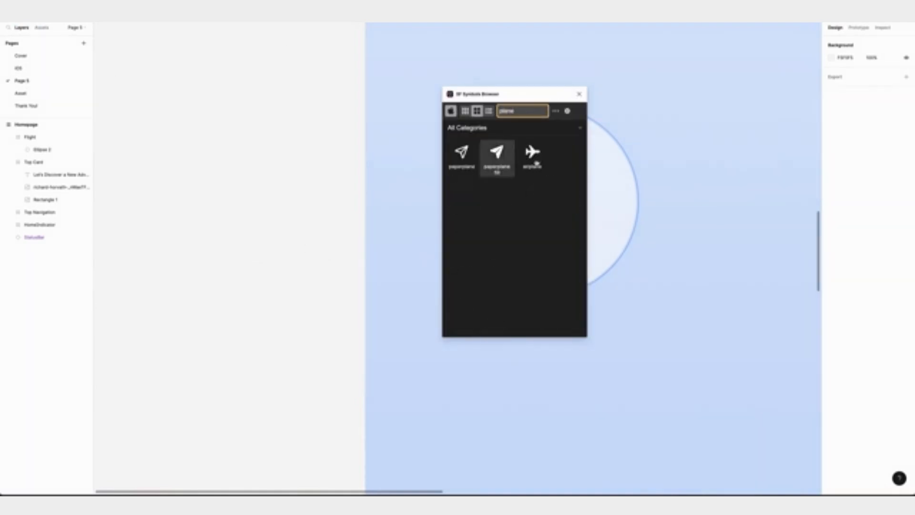
click(532, 153)
Give the airplane font size 24 and fill colour 346AD2.
click(881, 163)
text(24)
key(Return)
click(852, 234)
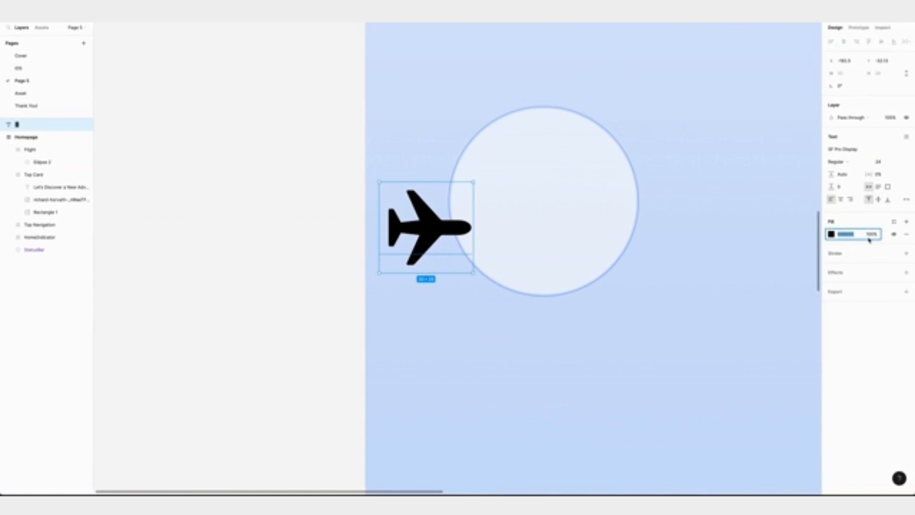
text(346A)
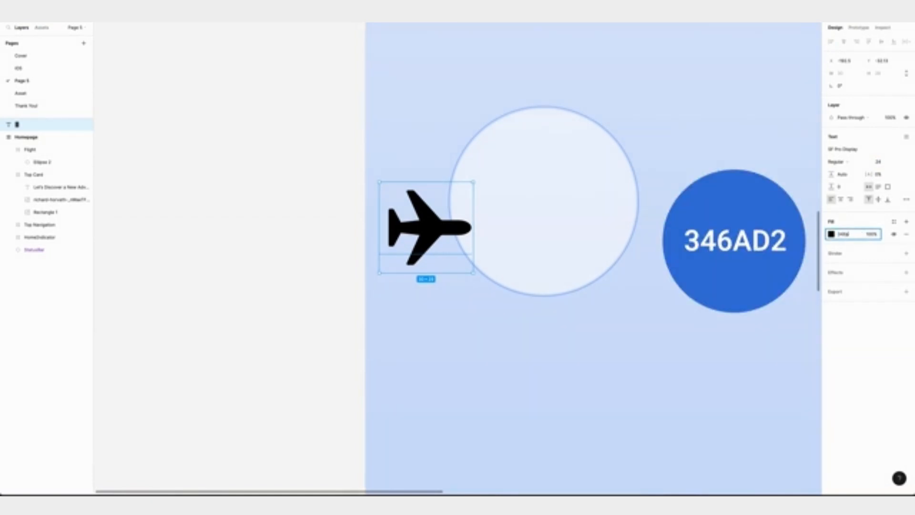
text(D2)
key(Return)
Move the airplane into the middle of the circle and rotate it 45°.
drag(424, 232, 541, 207)
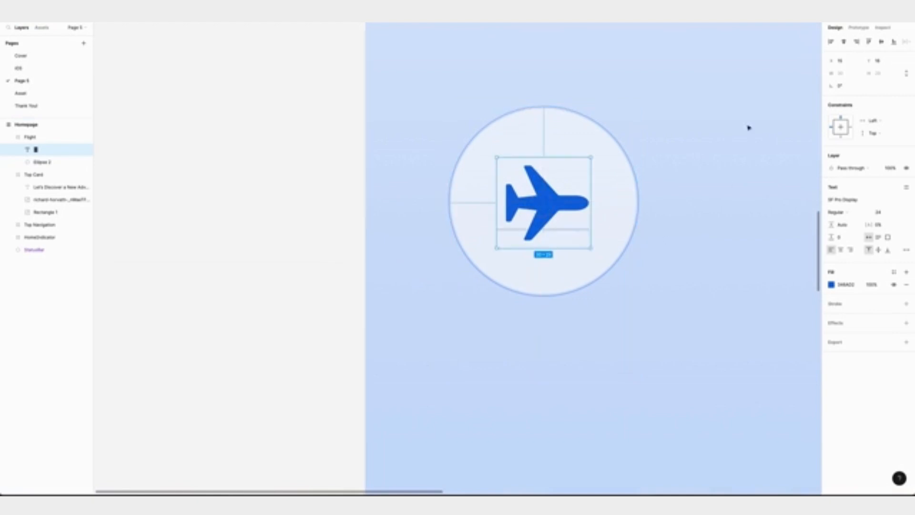
click(842, 87)
key(Return)
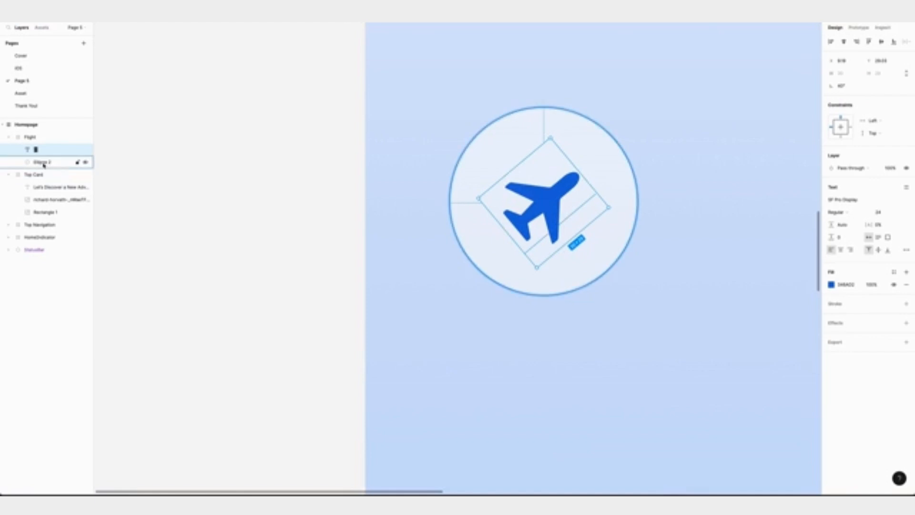
shift+click(42, 162)
Group the airplane and circle and name the group Icon.
key(ctrl+g)
double_click(44, 150)
text(Icon)
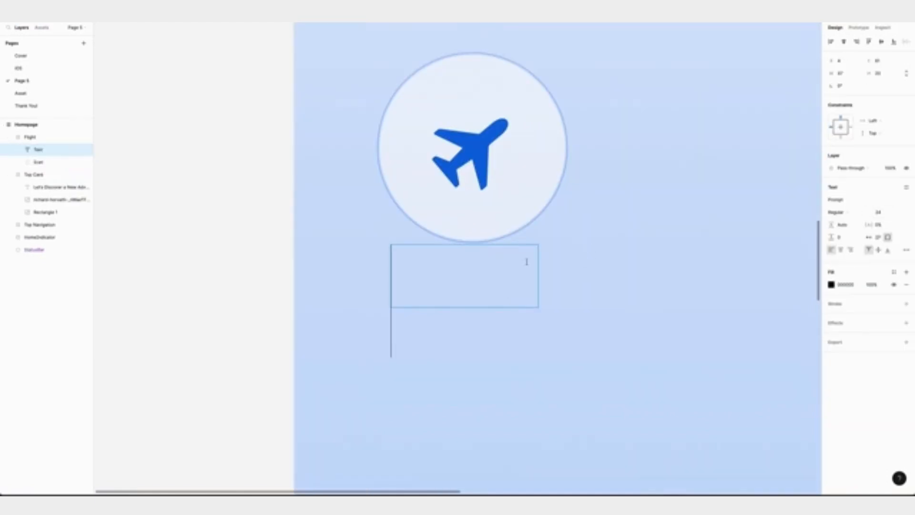
Add a 'Flight' label at size 13 with auto width, centred under the icon.
text(Flight)
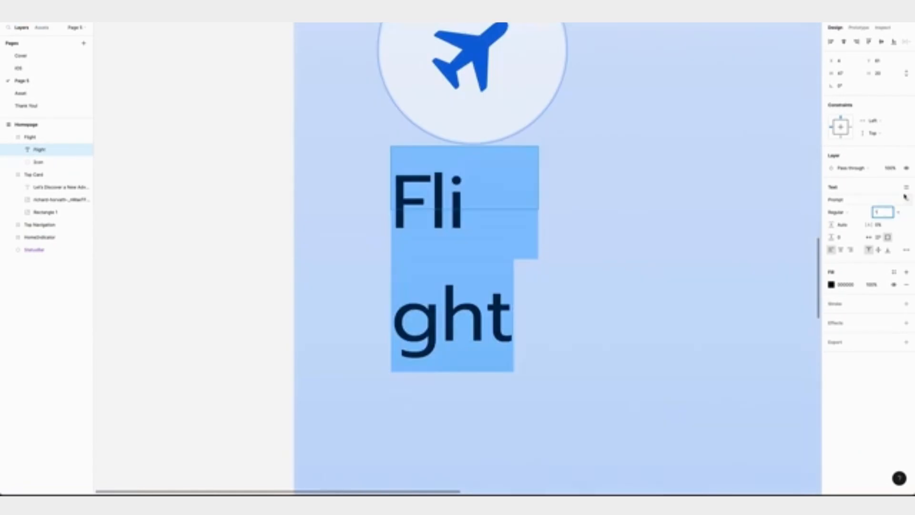
text(3)
key(Return)
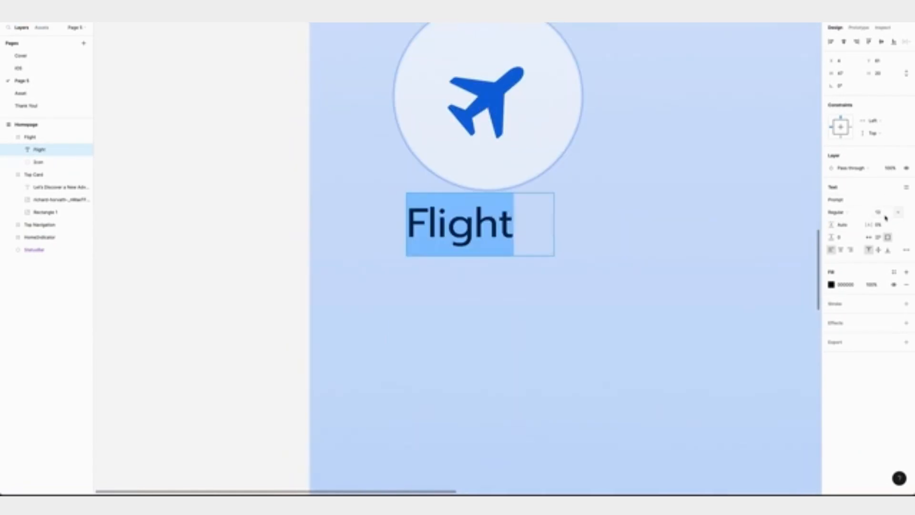
click(868, 237)
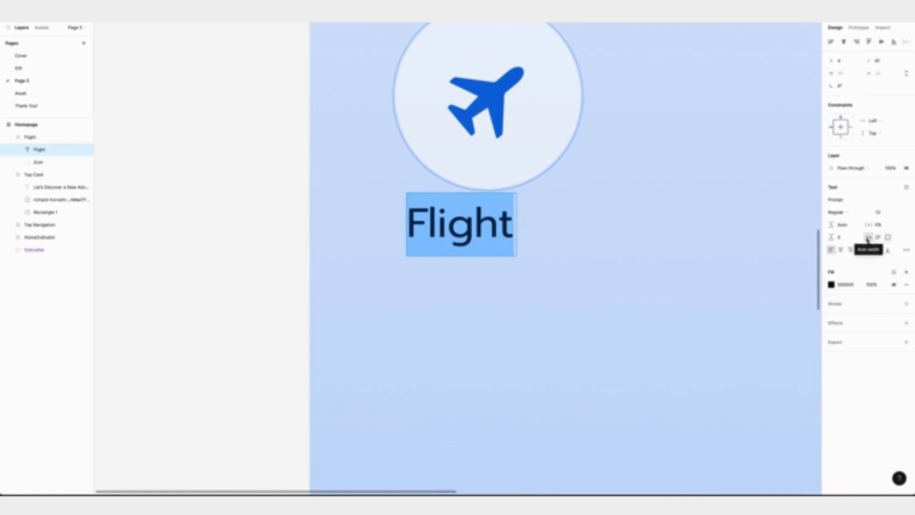
click(520, 272)
drag(464, 230, 493, 228)
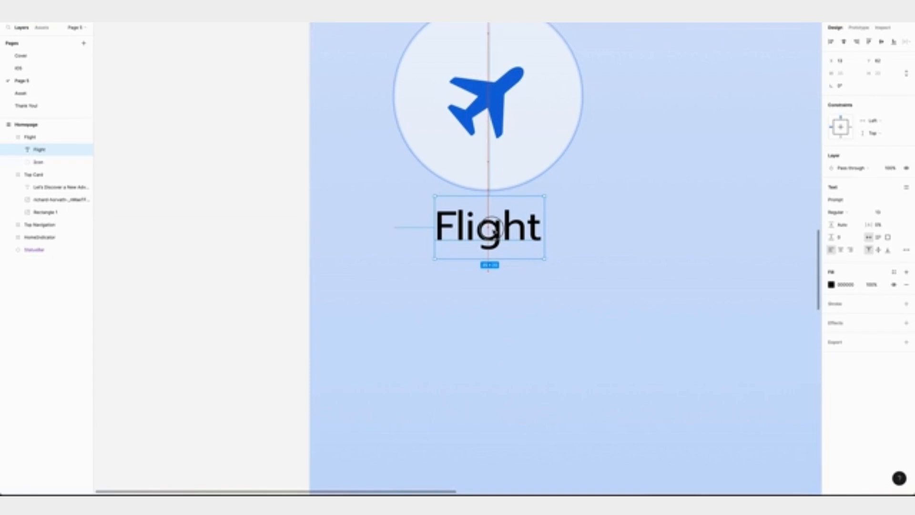
scroll(476, 233, up, 4)
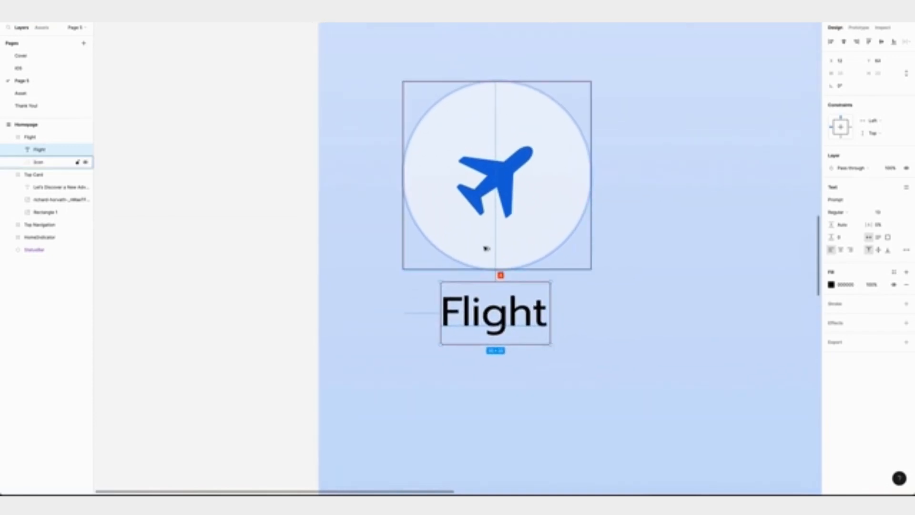
scroll(485, 248, right, 2)
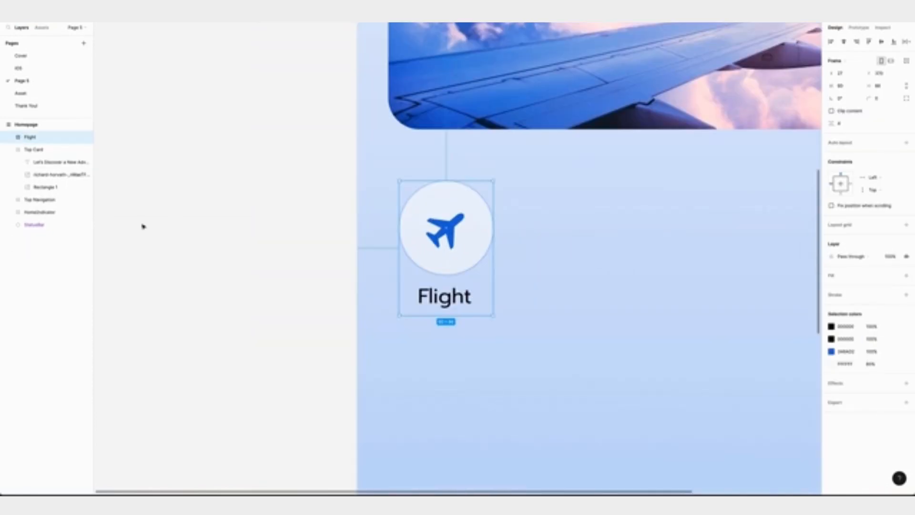
scroll(183, 267, left, 5)
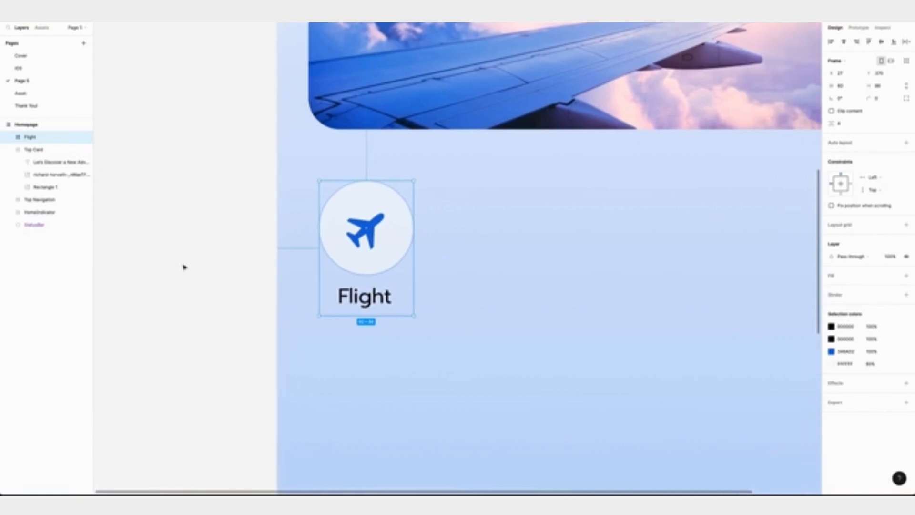
Paste two more Flight card copies and swap the second card's plane for the bed icon.
key(ctrl+v)
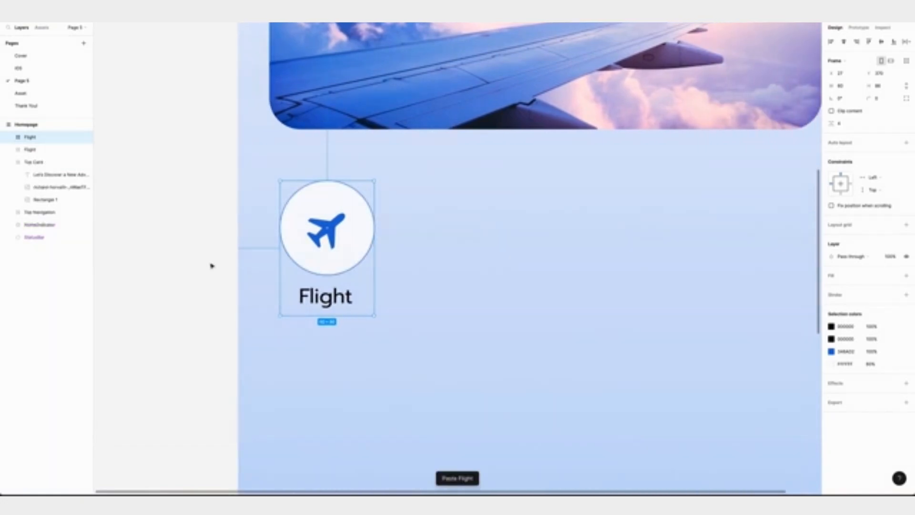
key(ctrl+v)
key(ctrl+v)
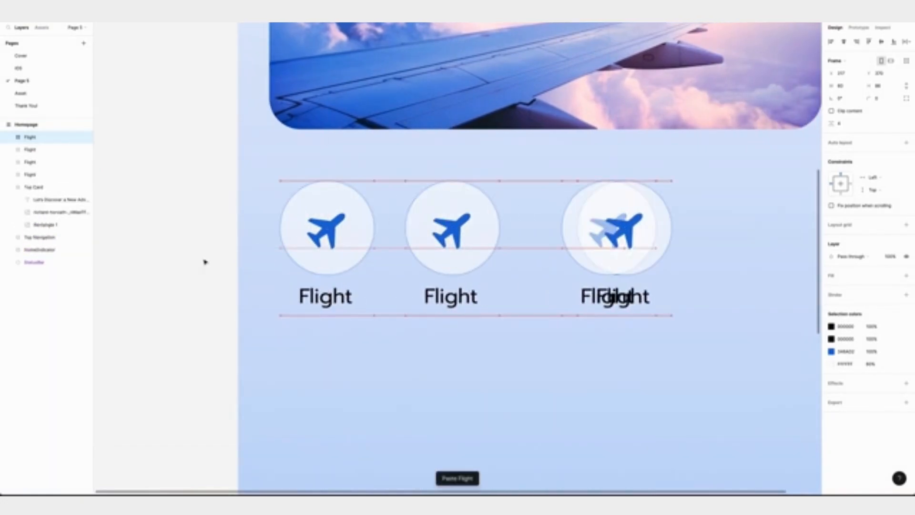
scroll(141, 271, right, 2)
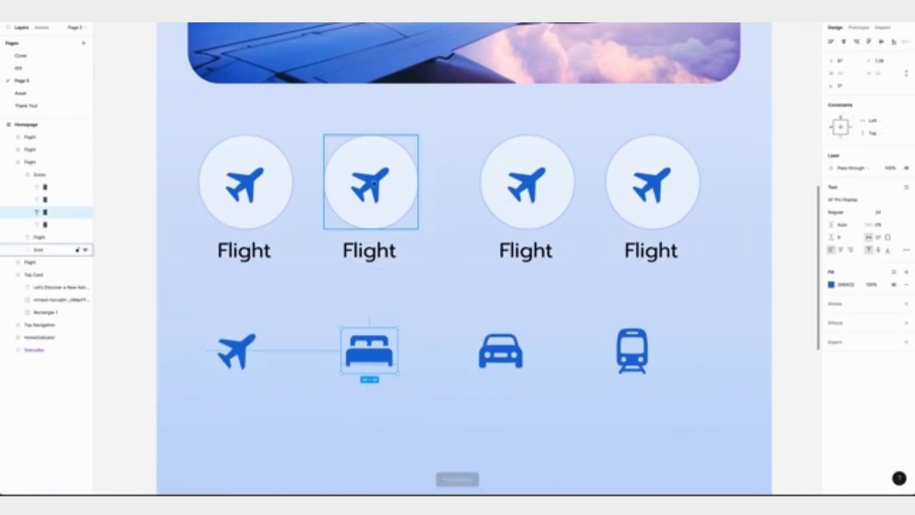
super+right_click(374, 183)
click(395, 192)
right_click(374, 184)
click(410, 211)
right_click(502, 351)
click(523, 264)
Replace the third and fourth planes with car and train icons and delete the leftover icons.
super+click(526, 184)
right_click(526, 184)
click(552, 203)
key(super+z)
super+right_click(528, 182)
right_click(528, 182)
click(552, 208)
right_click(638, 343)
click(658, 264)
super+click(650, 183)
right_click(651, 183)
click(675, 209)
drag(737, 318, 157, 393)
key(BackSpace)
Centre the bed, car, train and plane icons horizontally and vertically in their circles.
super+click(365, 173)
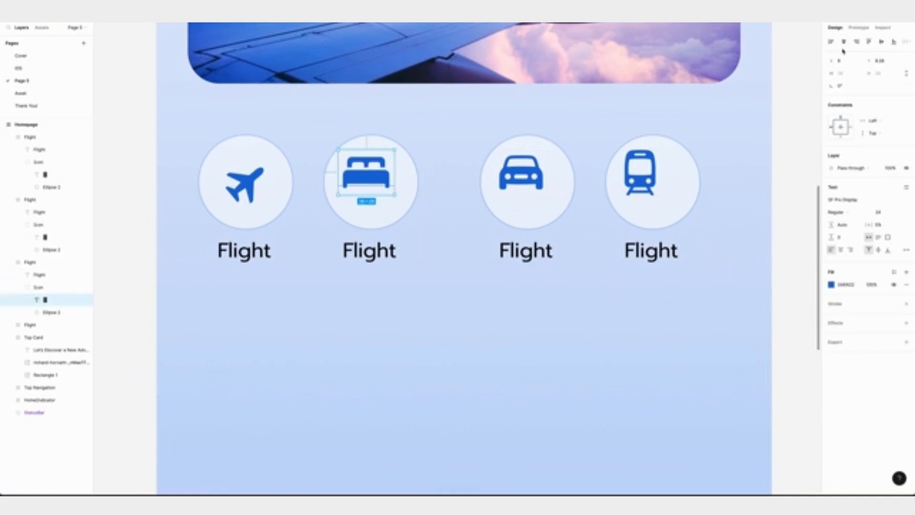
click(843, 41)
click(881, 41)
super+click(521, 167)
click(843, 41)
click(881, 41)
super+click(640, 172)
click(843, 41)
click(881, 41)
key(Escape)
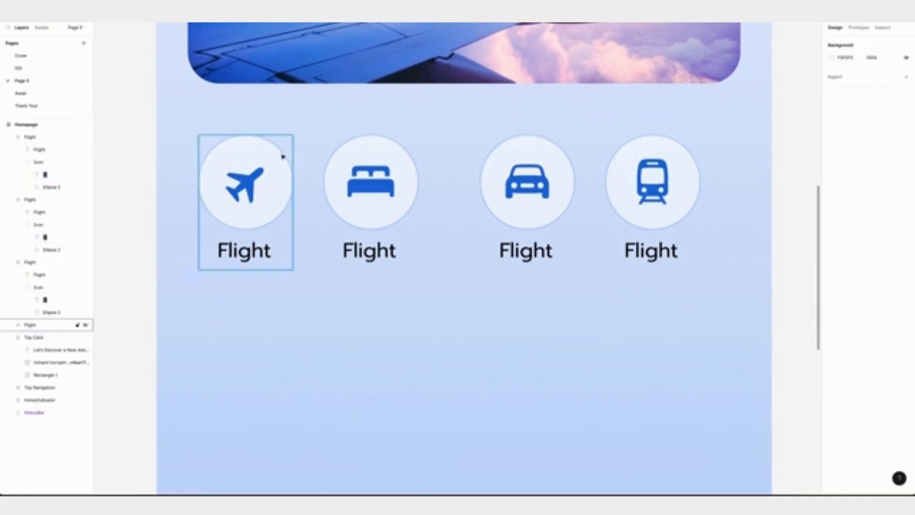
super+click(245, 183)
click(843, 42)
click(881, 42)
click(621, 349)
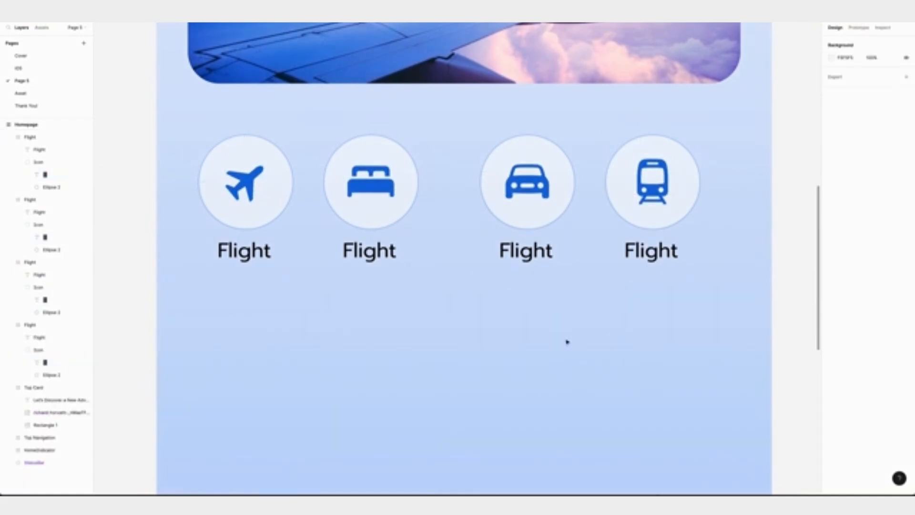
Change the copied labels to Hotel, Car and Train, centring them under their icons.
scroll(552, 334, left, 2)
triple_click(412, 250)
text(Hotel)
key(Escape)
triple_click(570, 250)
text(Car)
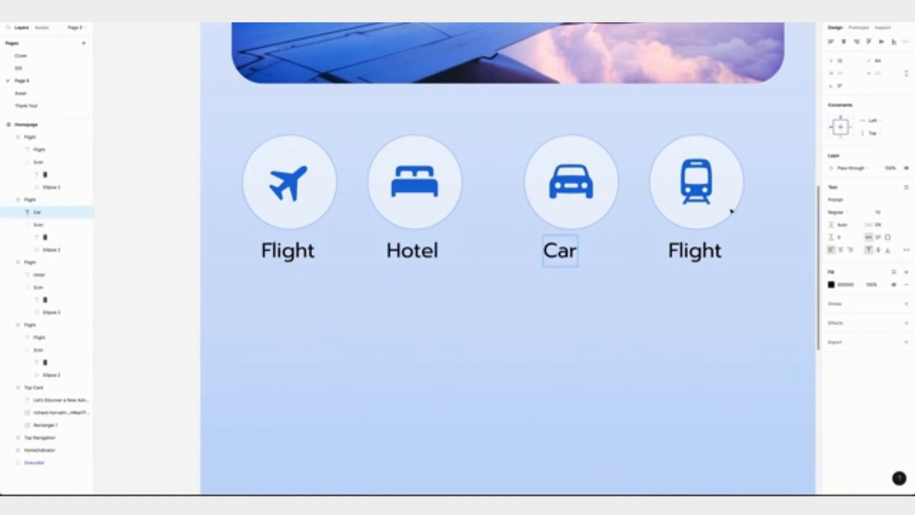
click(843, 42)
click(424, 259)
triple_click(696, 251)
text(Train)
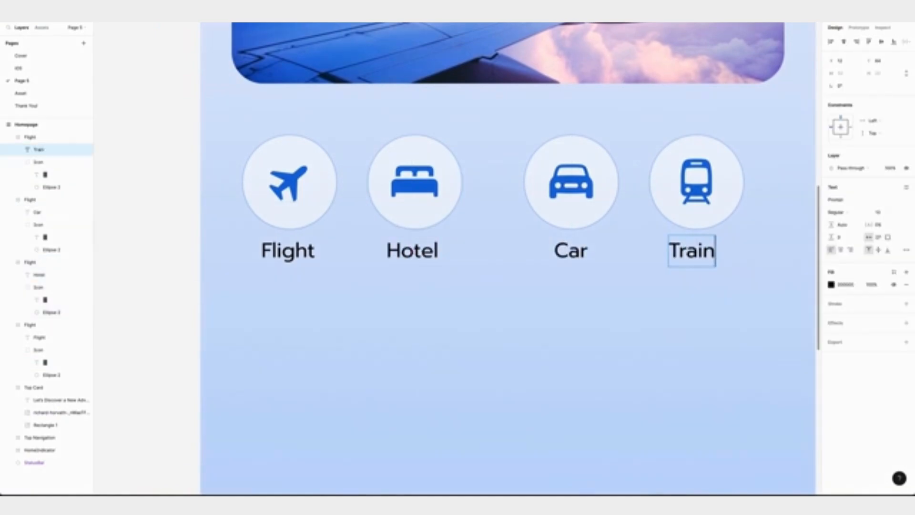
key(Escape)
click(843, 42)
Rename the card groups Train, Car and Hotel, then select all four category cards.
double_click(33, 137)
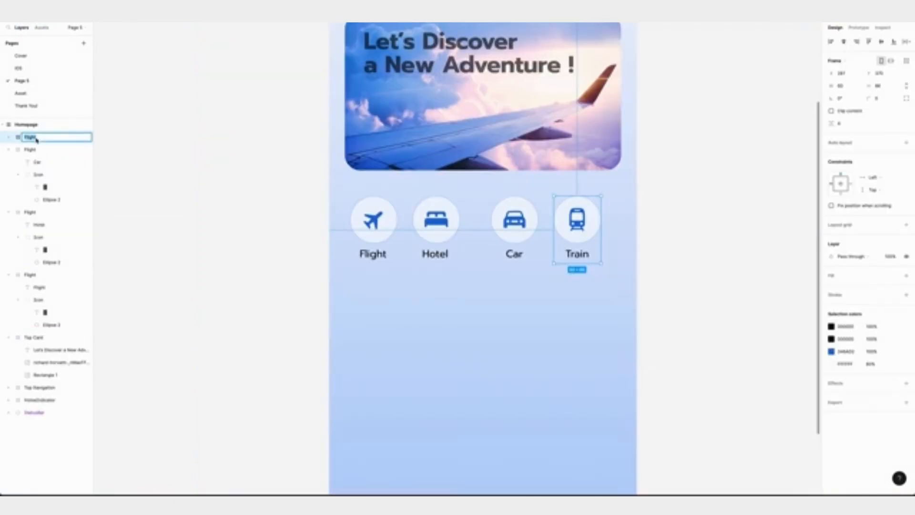
text(Train)
key(Tab)
text(C)
double_click(36, 163)
text(Hot)
click(9, 162)
click(24, 175)
click(9, 174)
shift+click(30, 138)
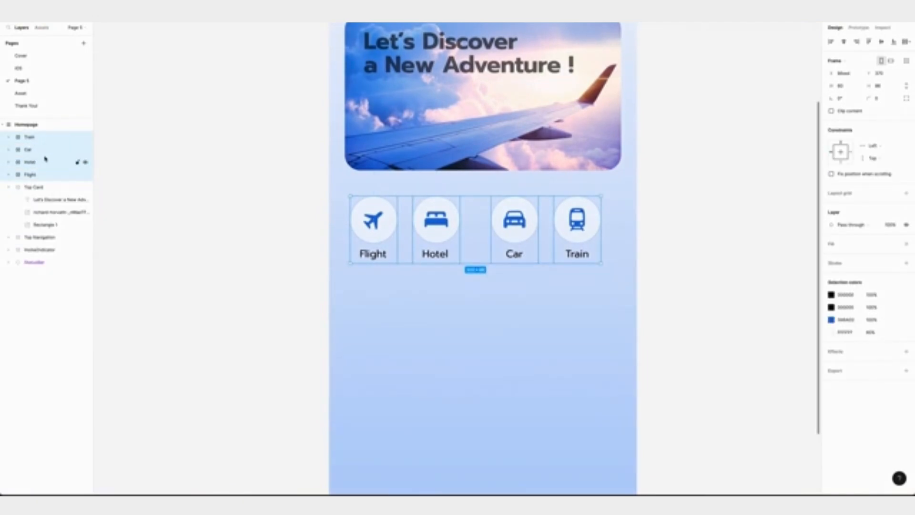
Wrap the four cards in an auto layout with 24 spacing, centre the row and nudge it up.
key(shift+a)
click(844, 168)
text(24)
key(Return)
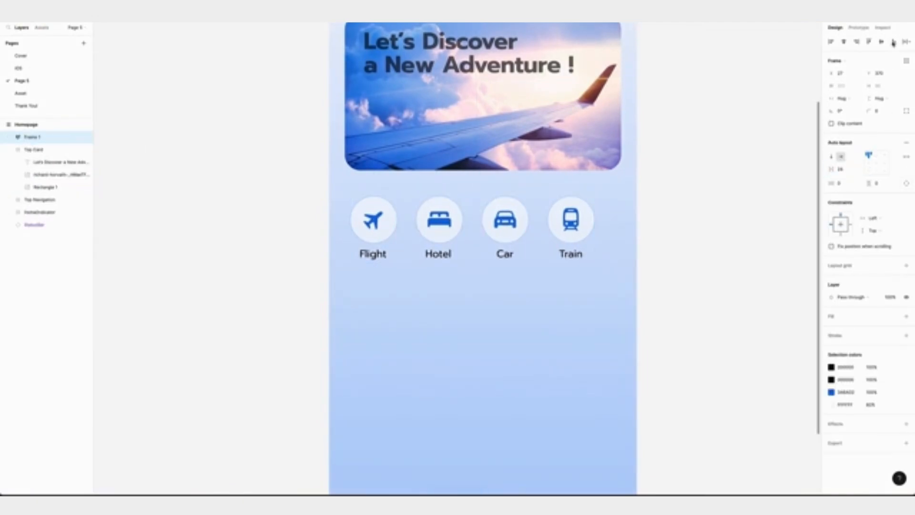
click(844, 42)
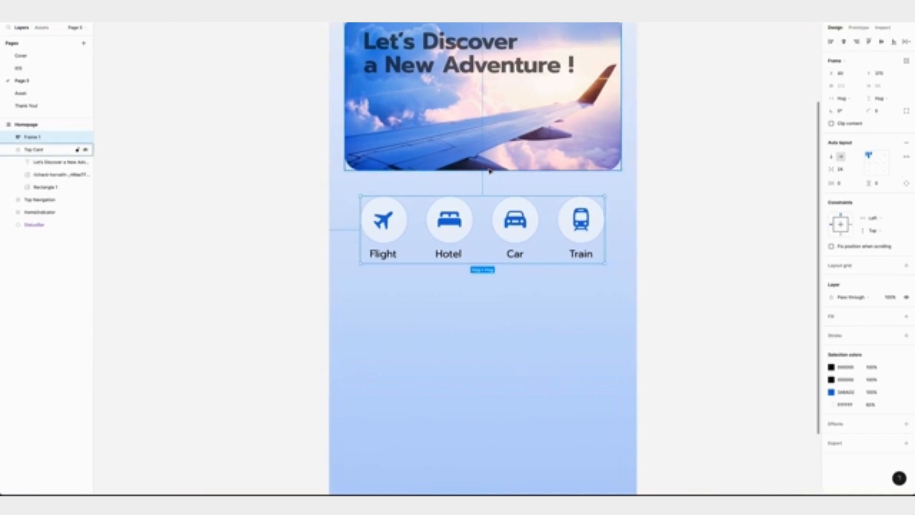
key(shift+Up)
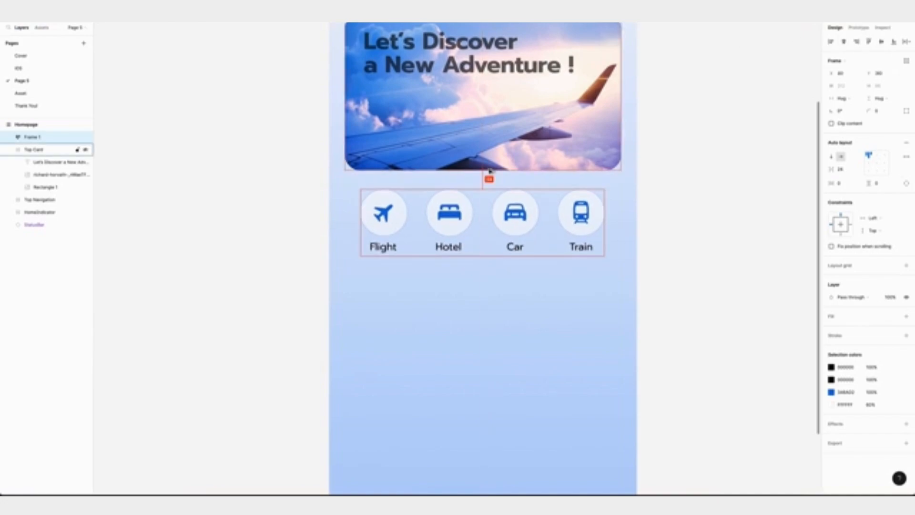
key(Escape)
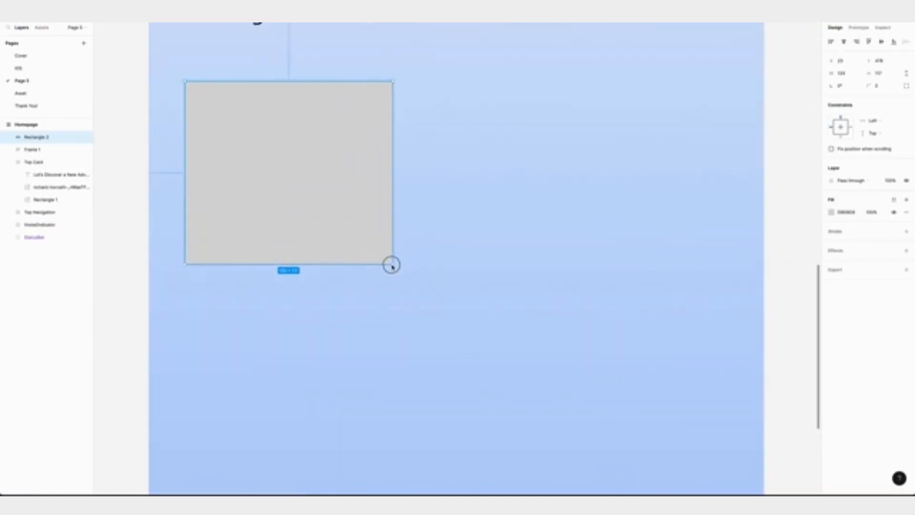
Draw a rectangle below the icons, set its width and height, and give it 16 corner radius.
drag(390, 264, 388, 324)
click(847, 74)
text(168)
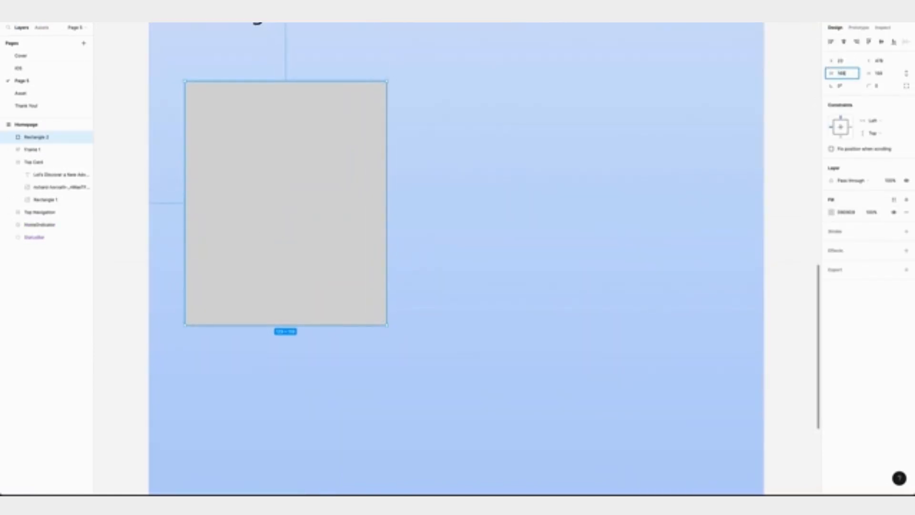
click(888, 75)
text(28)
key(Return)
click(888, 87)
text(16)
key(Return)
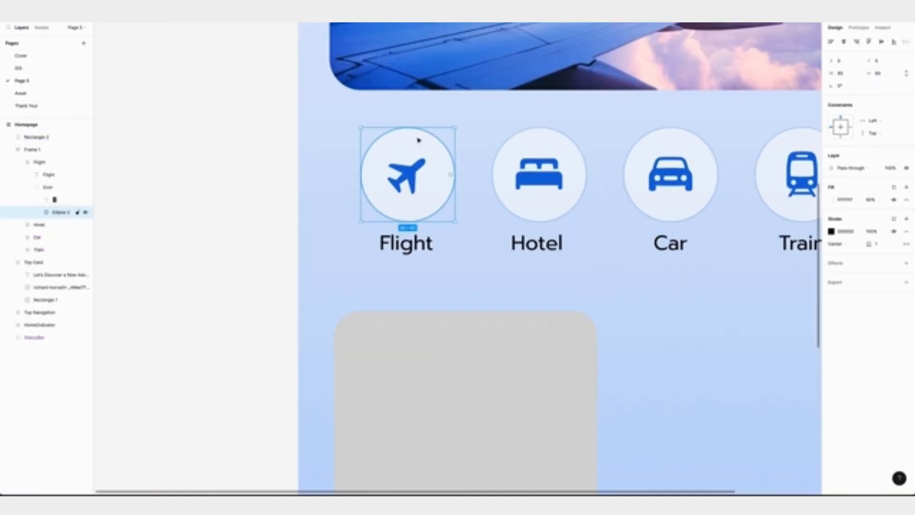
Give the rectangle the light translucent card styling with a 16 corner radius.
right_click(413, 139)
mouse_move(443, 170)
click(516, 215)
scroll(433, 214, down, 4)
right_click(471, 210)
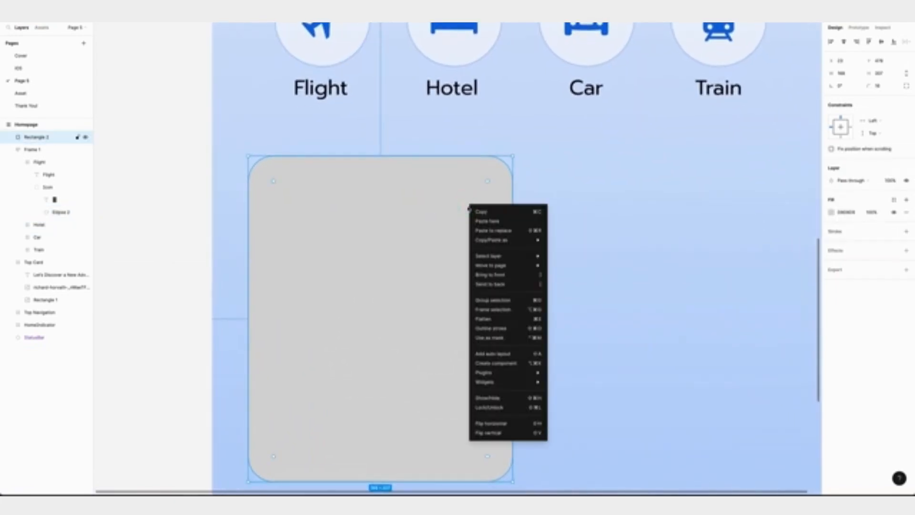
mouse_move(500, 237)
click(569, 286)
text(16)
key(Return)
Turn the card rectangle into a frame named Paris.
click(599, 183)
scroll(600, 183, down, 2)
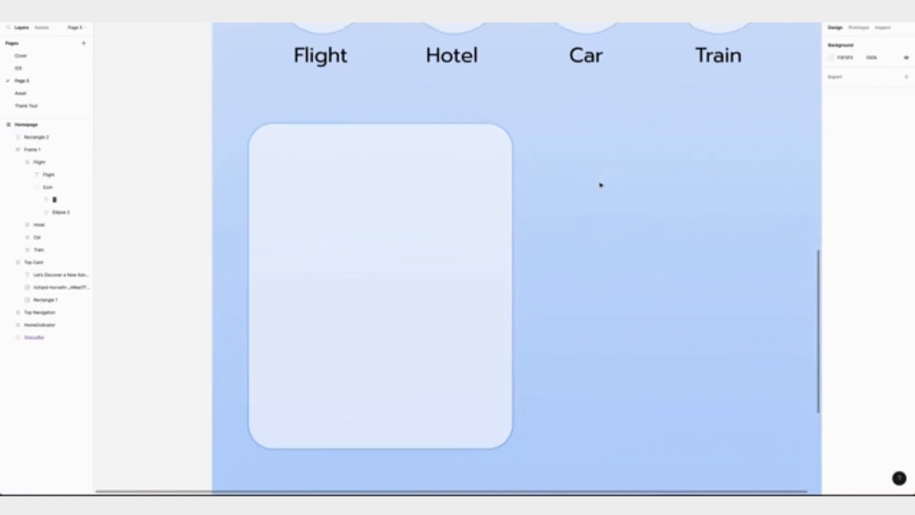
right_click(387, 195)
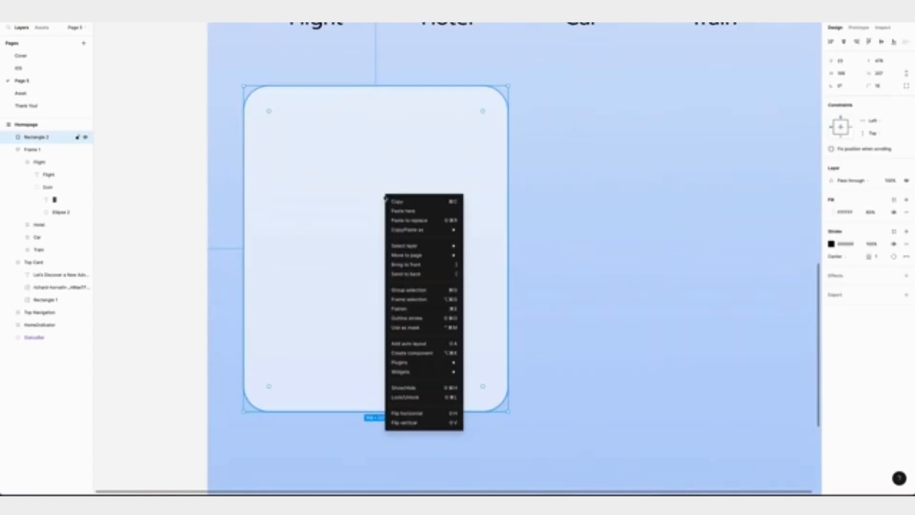
click(402, 300)
double_click(32, 137)
text(Paris)
key(Return)
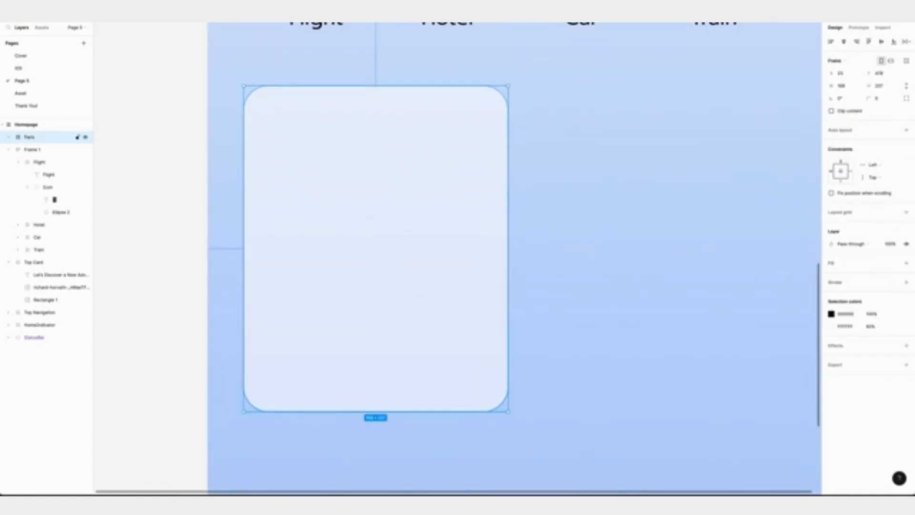
Draw a 140-high image placeholder in the Paris card with its top corners rounded to 8.
key(r)
drag(262, 105, 486, 249)
click(839, 73)
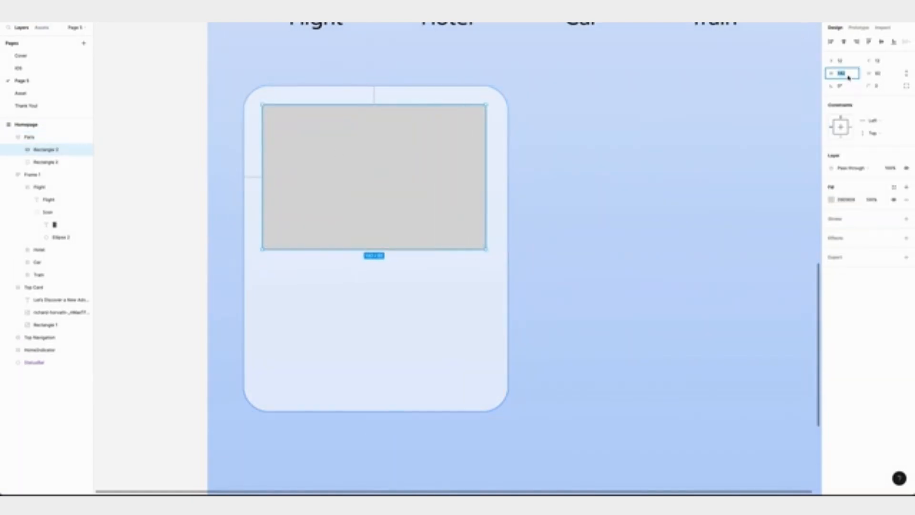
click(886, 73)
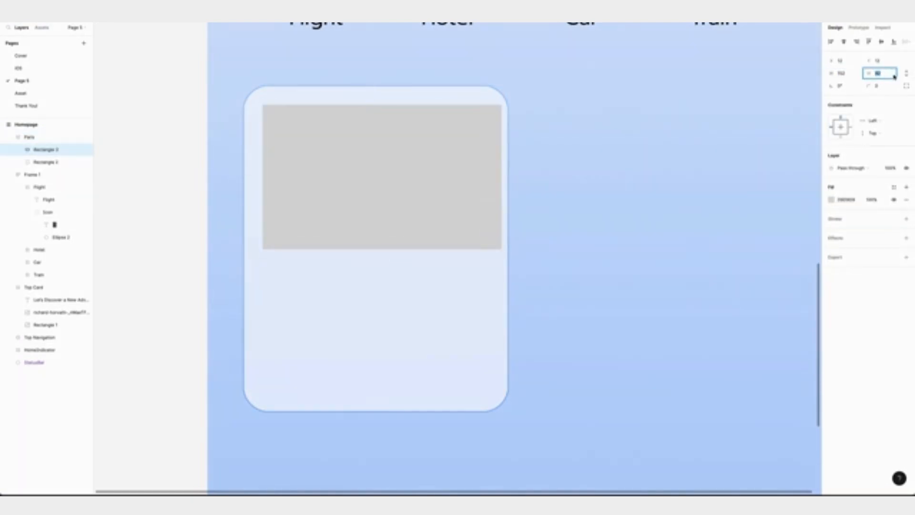
text(140)
key(Return)
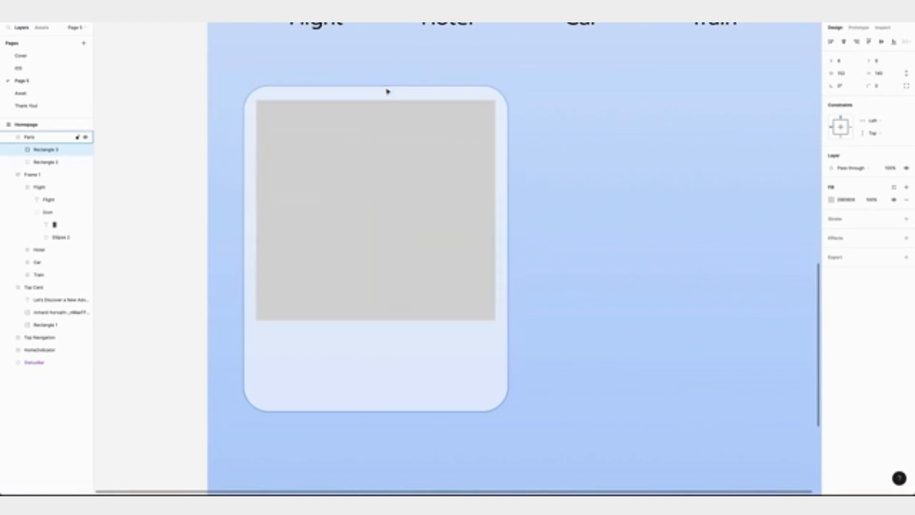
key(alt)
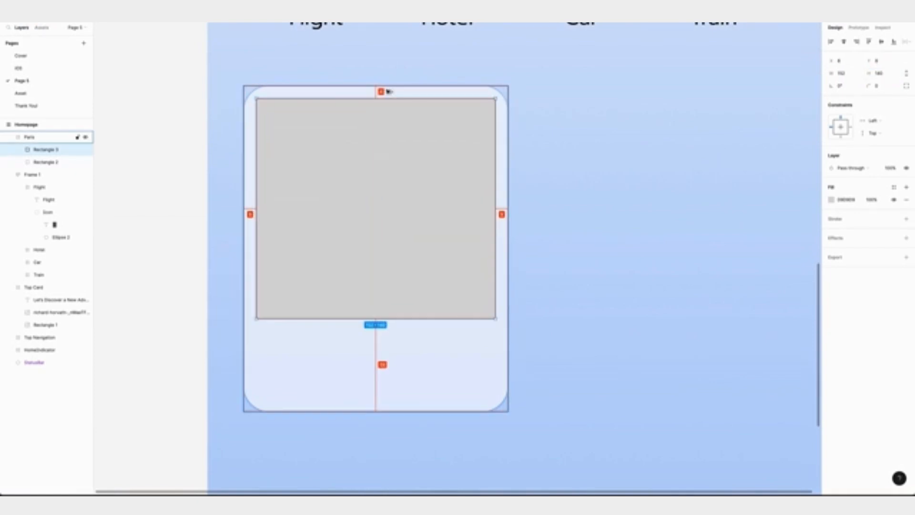
key(Return)
drag(234, 82, 539, 125)
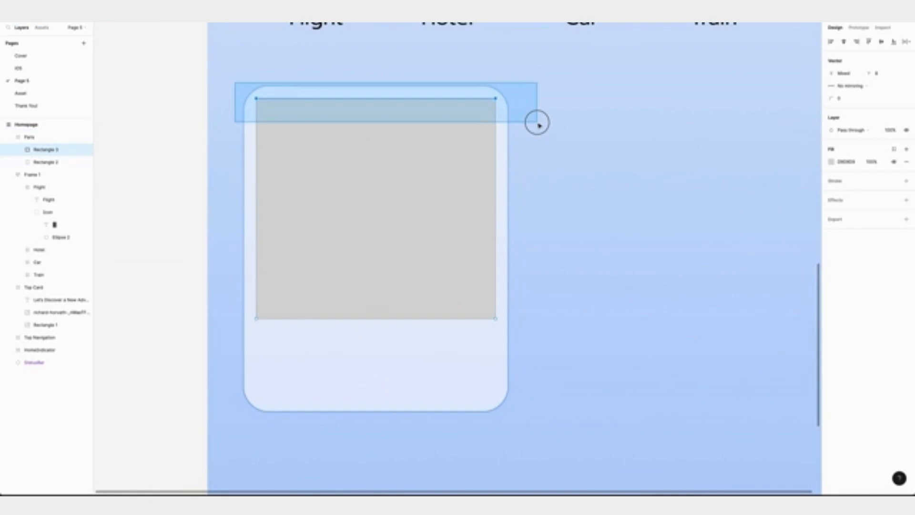
click(842, 98)
text(8)
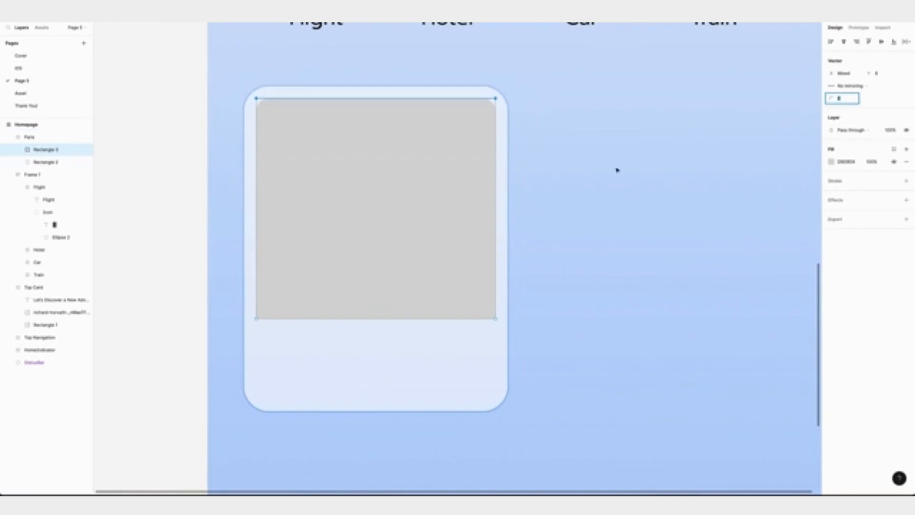
key(Escape)
Fill the placeholder with an Unsplash Paris photo and place a text label beneath it.
right_click(428, 210)
mouse_move(481, 380)
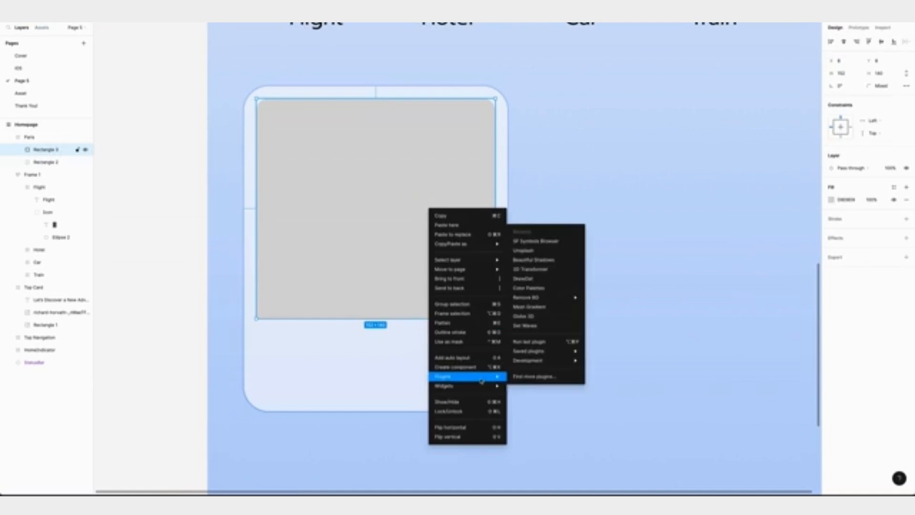
click(546, 256)
click(444, 133)
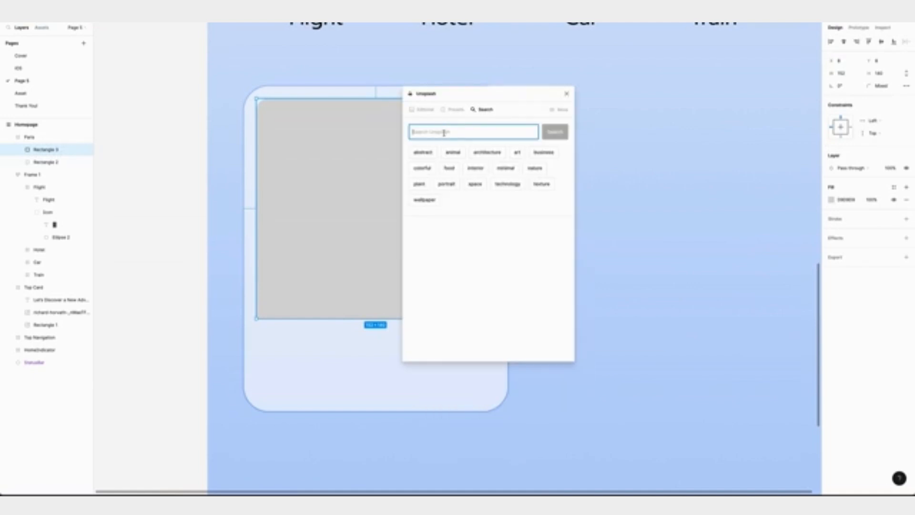
text(paris)
key(Return)
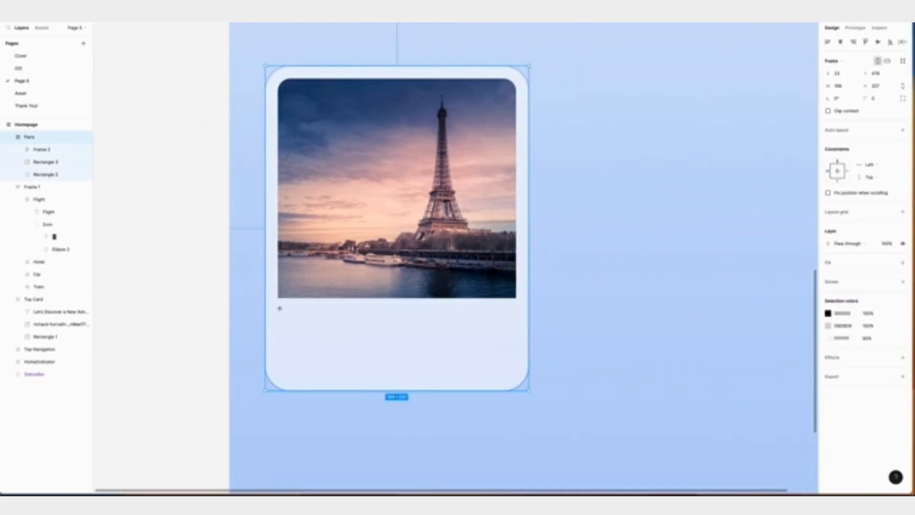
click(280, 311)
Type the label 'Paris' and make it bold, size 15, with auto width.
text(Paris)
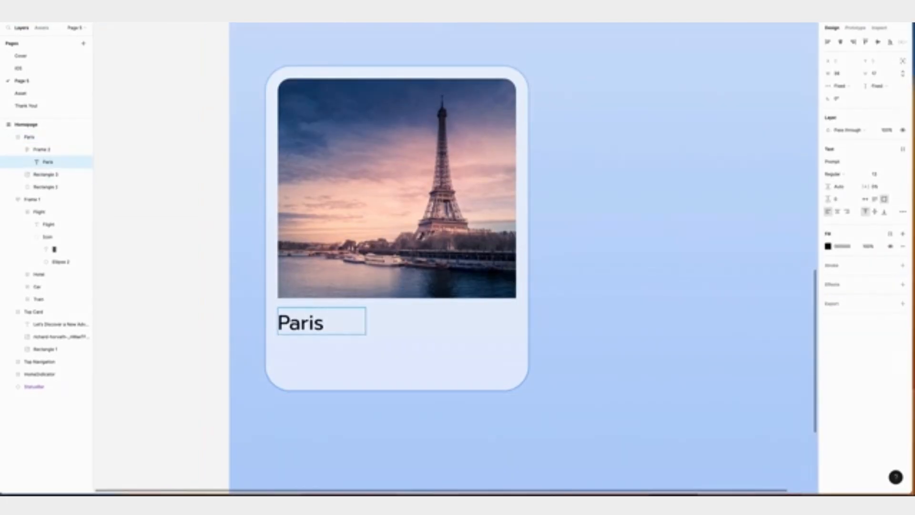
key(super+a)
key(super+b)
click(877, 176)
text(15)
key(Return)
click(865, 198)
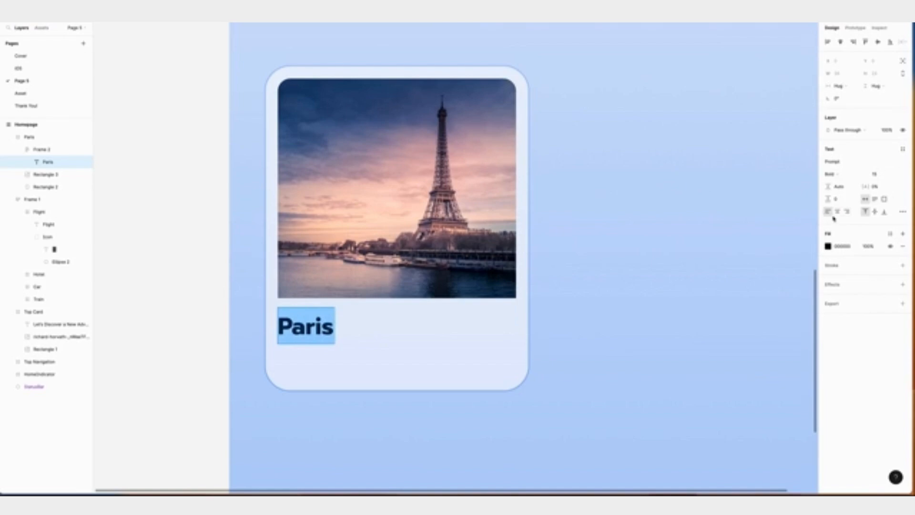
key(Escape)
Add a copy below reading 'France' in Regular weight.
key(super+v)
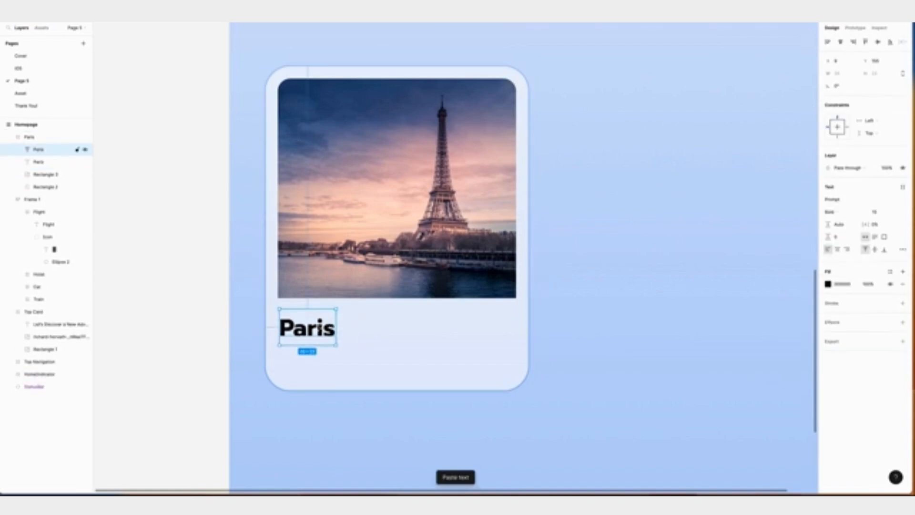
drag(317, 313, 317, 345)
double_click(316, 344)
text(France)
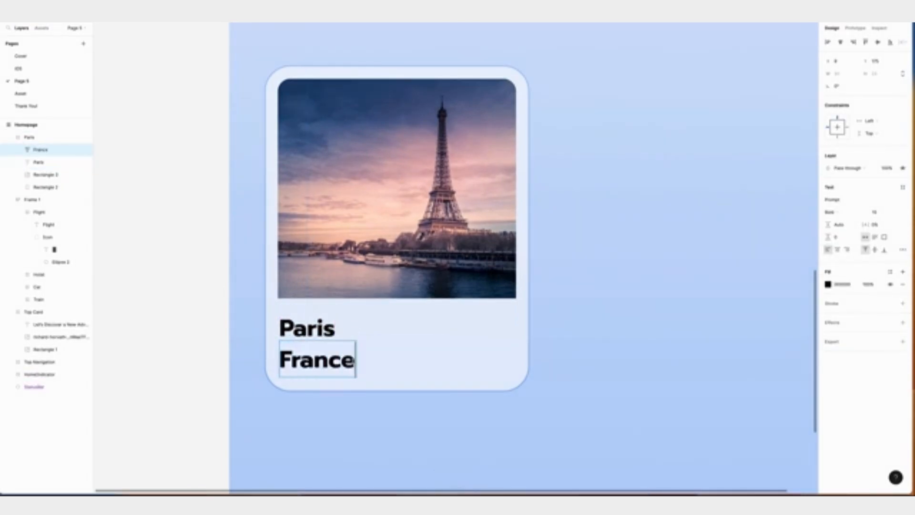
key(ctrl+a)
click(841, 211)
click(847, 185)
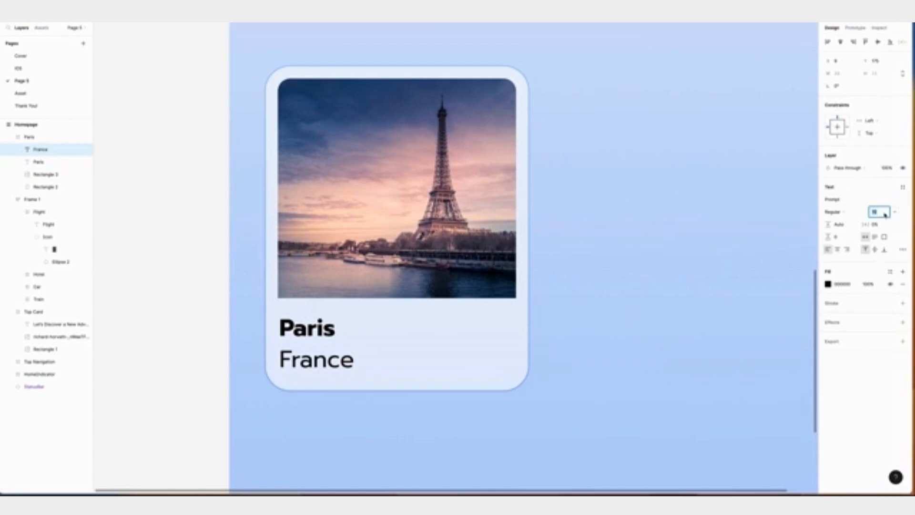
Wrap the Paris and France labels in an auto-layout frame and nudge it into place.
shift+click(42, 162)
key(shift+a)
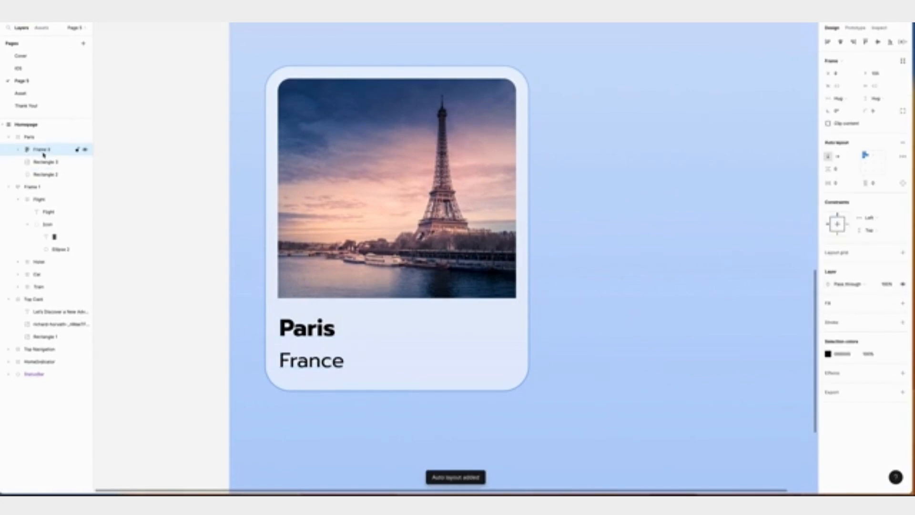
key(alt)
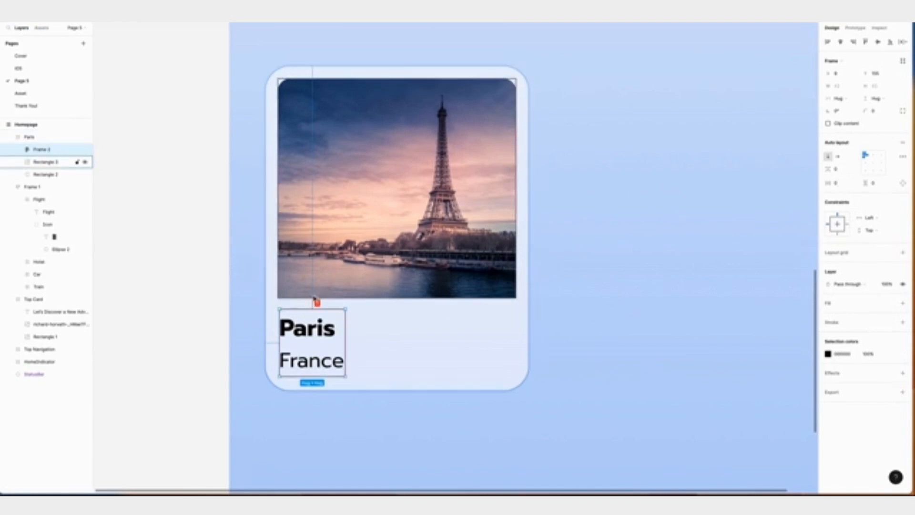
key(Left)
key(Down)
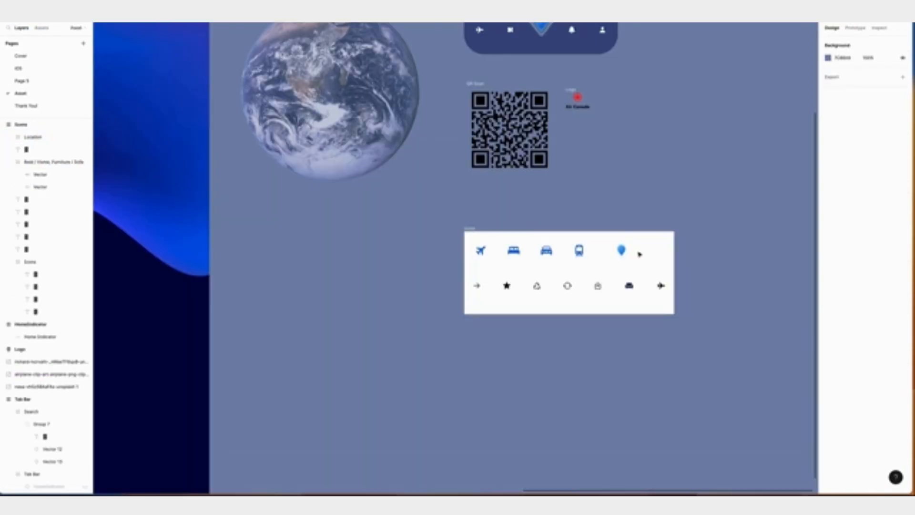
Bring the Location pin icon from the assets page and place it beside the Paris text.
click(621, 251)
scroll(627, 253, left, 3)
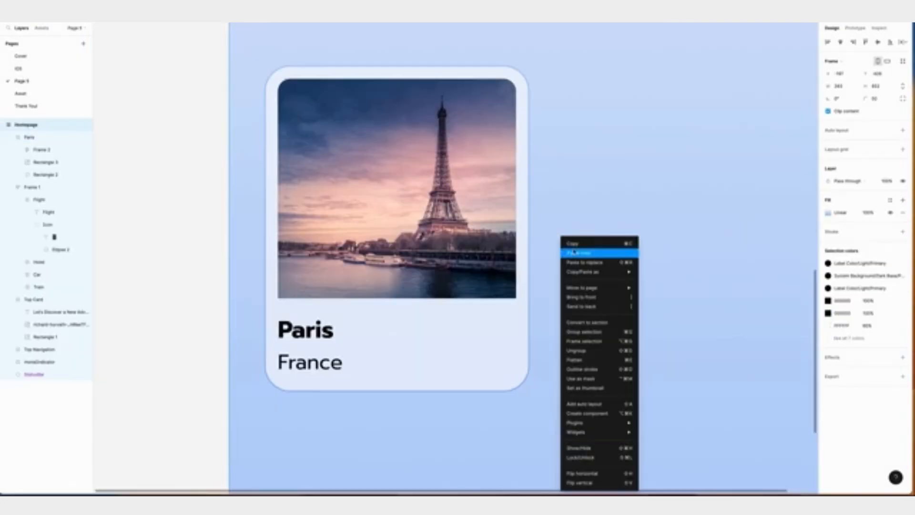
click(591, 252)
super+click(305, 331)
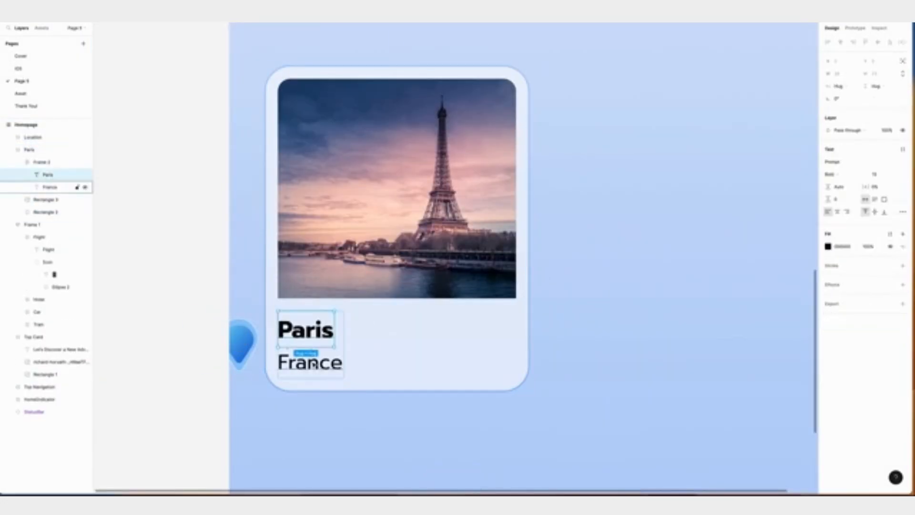
key(shift+Return)
drag(304, 333, 366, 335)
drag(238, 345, 310, 344)
click(20, 162)
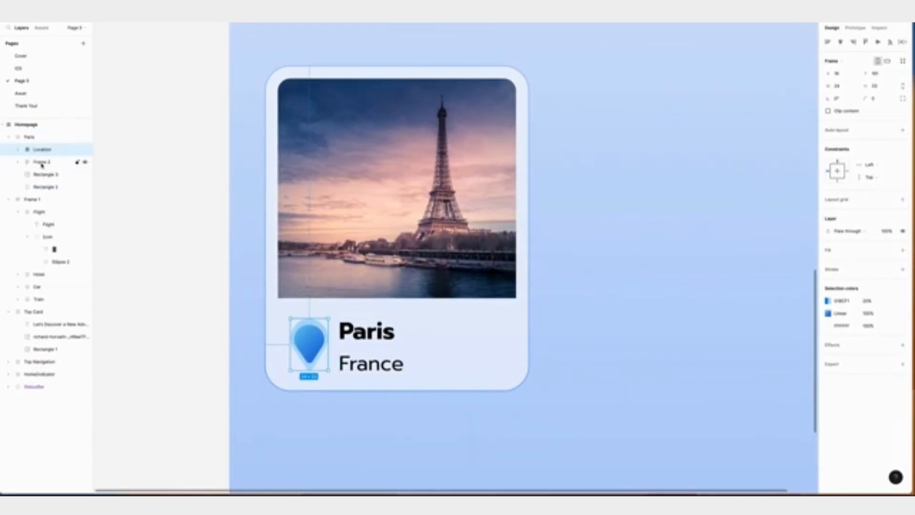
Wrap the pin and labels in an auto-layout frame with an 8 px gap at the card's bottom-left.
click(42, 163)
click(41, 151)
shift+click(41, 163)
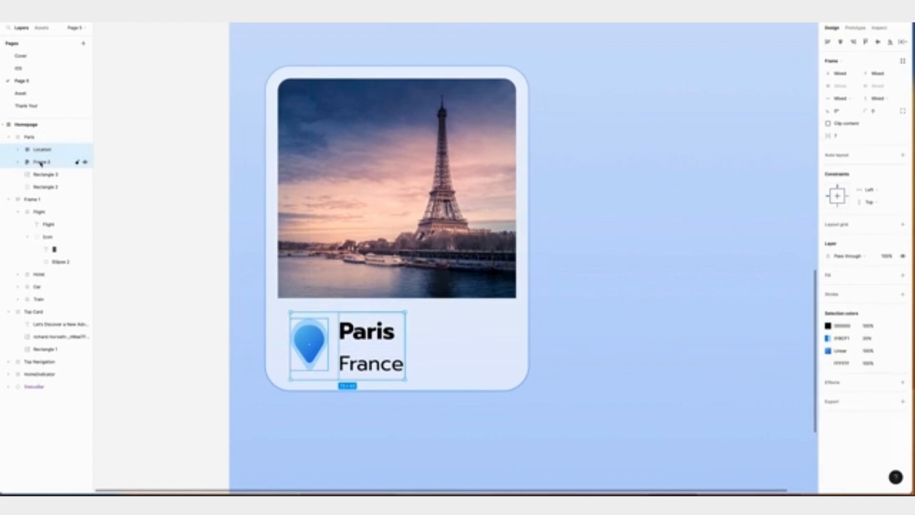
key(shift+a)
click(840, 170)
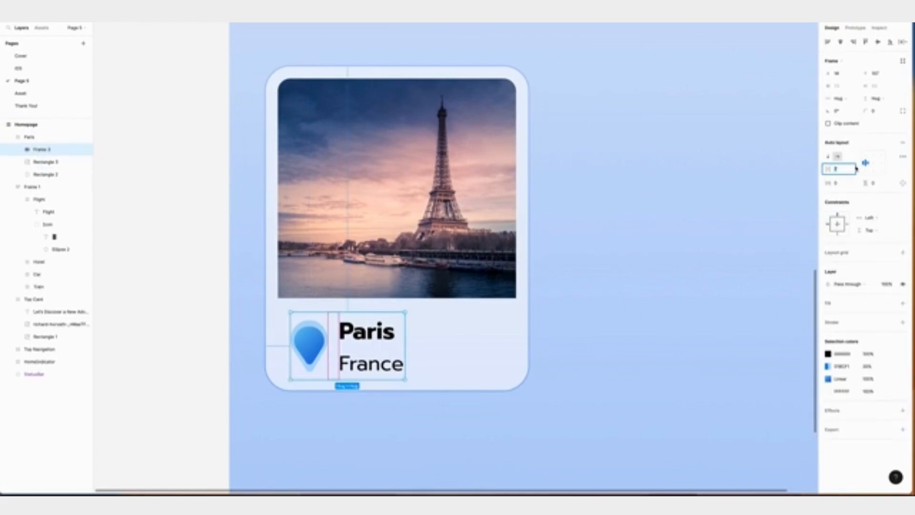
key(Return)
drag(305, 322, 293, 321)
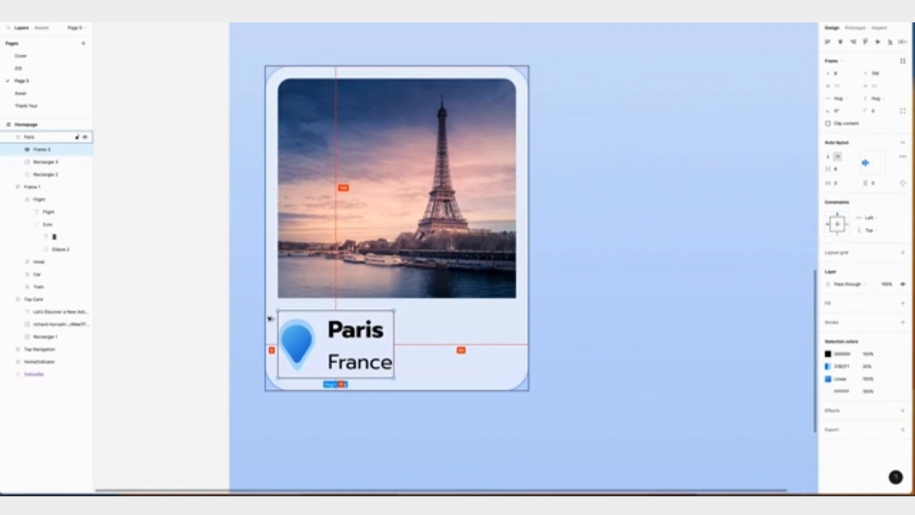
scroll(151, 213, down, 1)
Insert a heart symbol from the symbol library, coloured white at size 17.
click(151, 212)
scroll(424, 144, right, 2)
scroll(424, 144, up, 1)
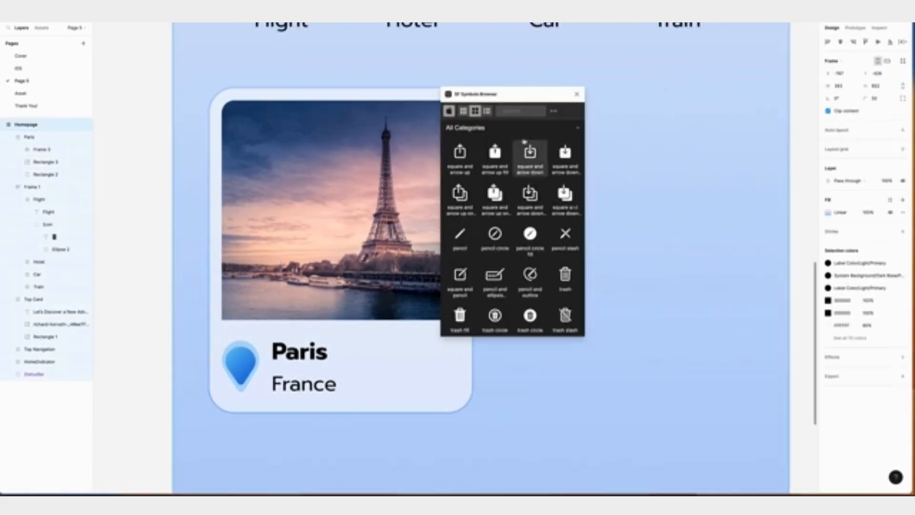
click(520, 111)
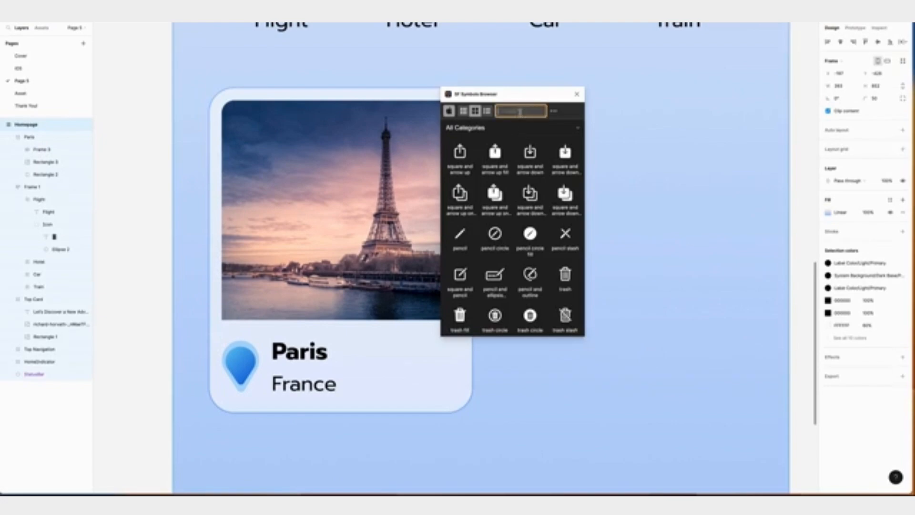
text(heart)
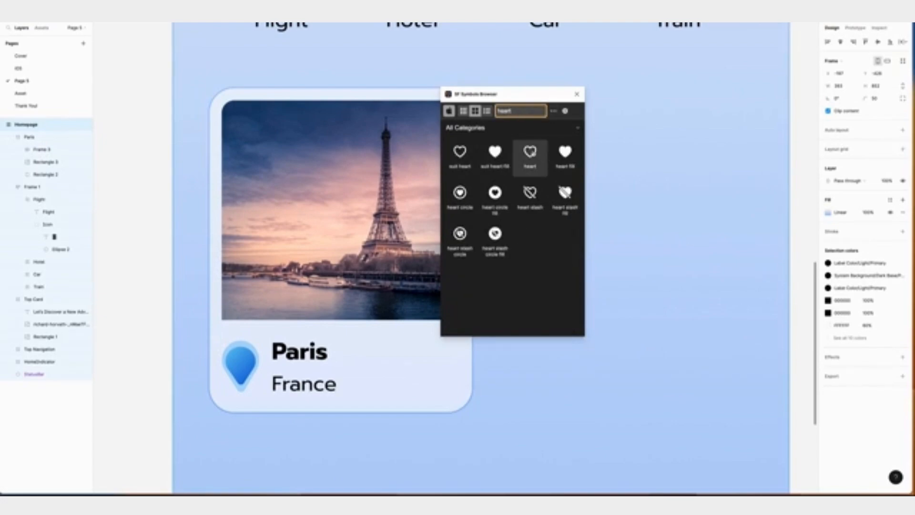
click(530, 153)
click(828, 233)
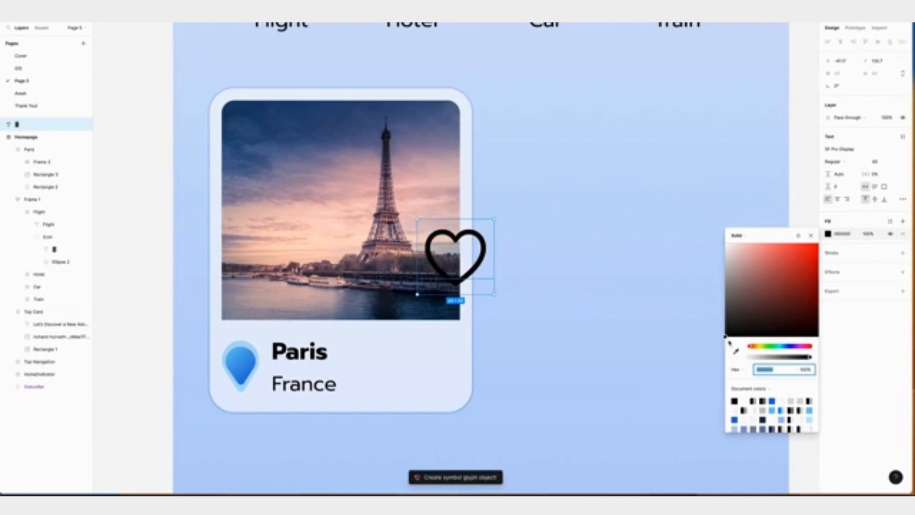
drag(728, 340, 720, 249)
click(879, 161)
text(18)
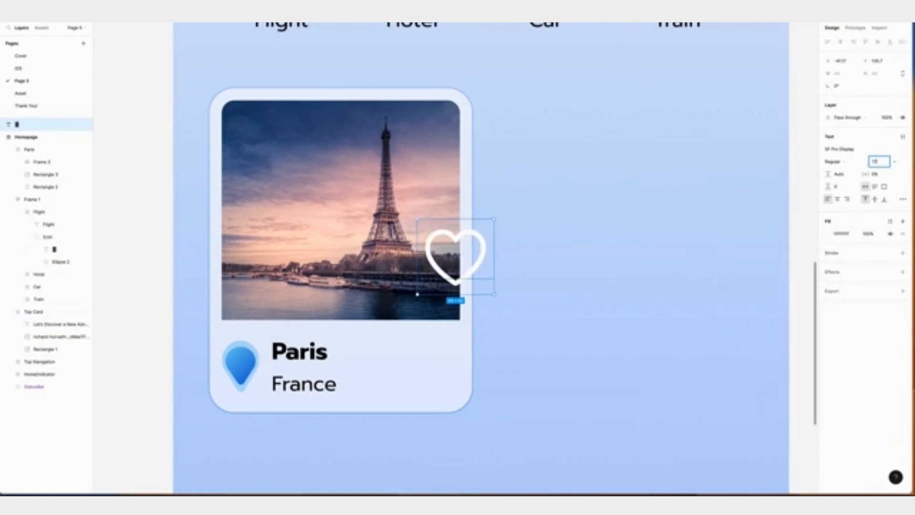
text(7)
key(Return)
Wrap the heart in an auto-layout frame and snap it to the Paris photo's top-right corner.
key(shift+a)
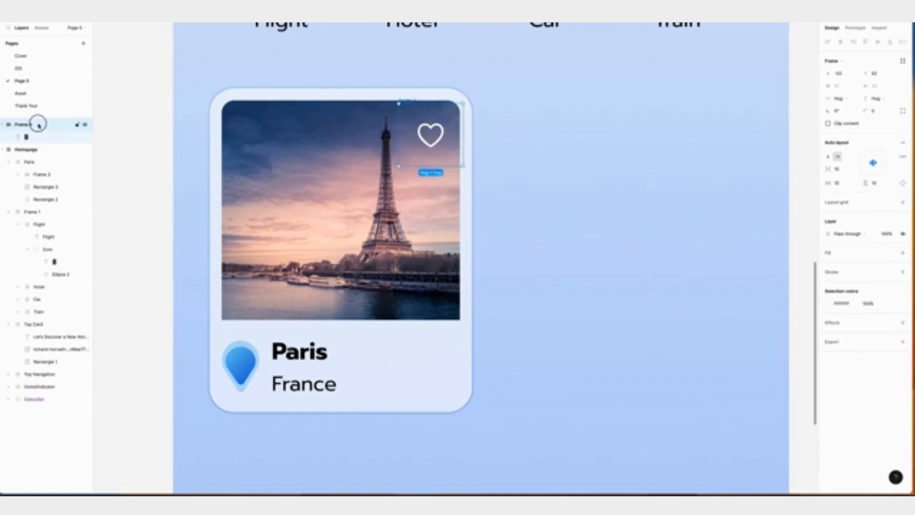
drag(38, 124, 45, 170)
drag(434, 118, 431, 115)
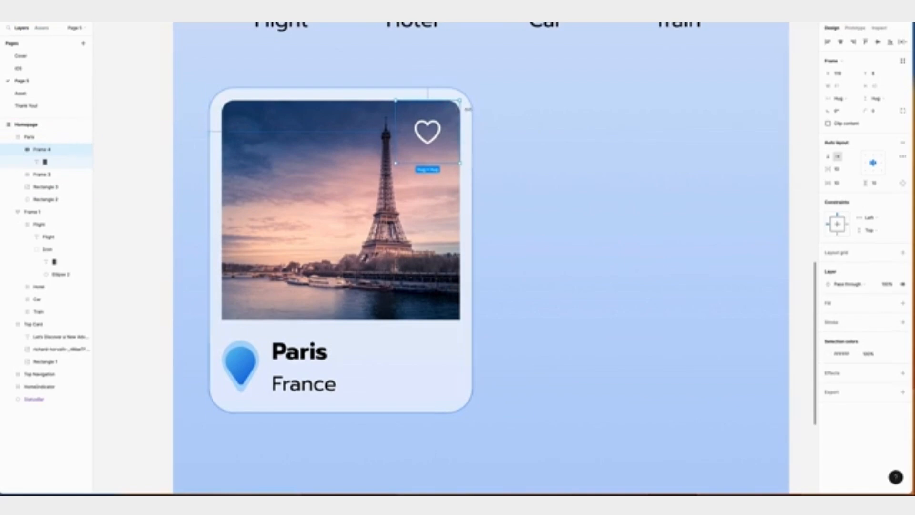
key(alt)
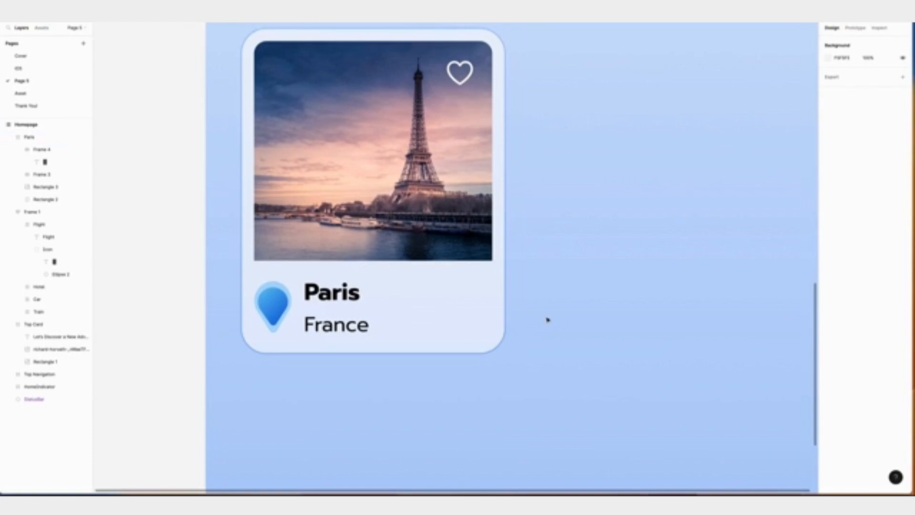
Insert a filled star symbol at size 17 and move it beside France.
right_click(618, 334)
mouse_move(651, 422)
click(724, 287)
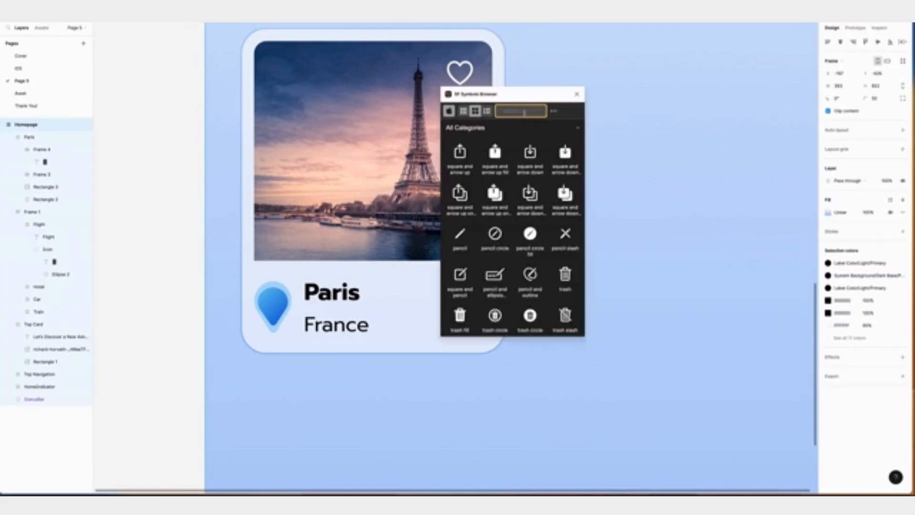
text(star)
click(564, 193)
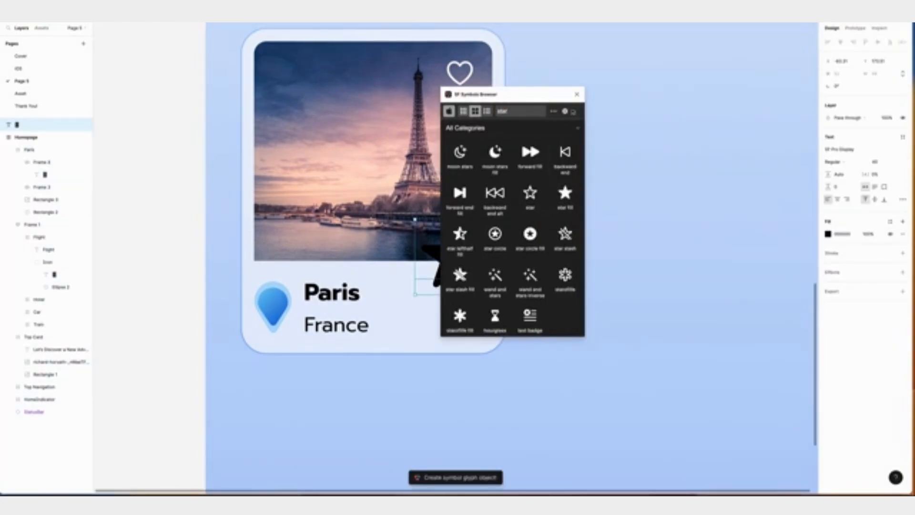
click(577, 93)
click(877, 162)
text(17)
key(Return)
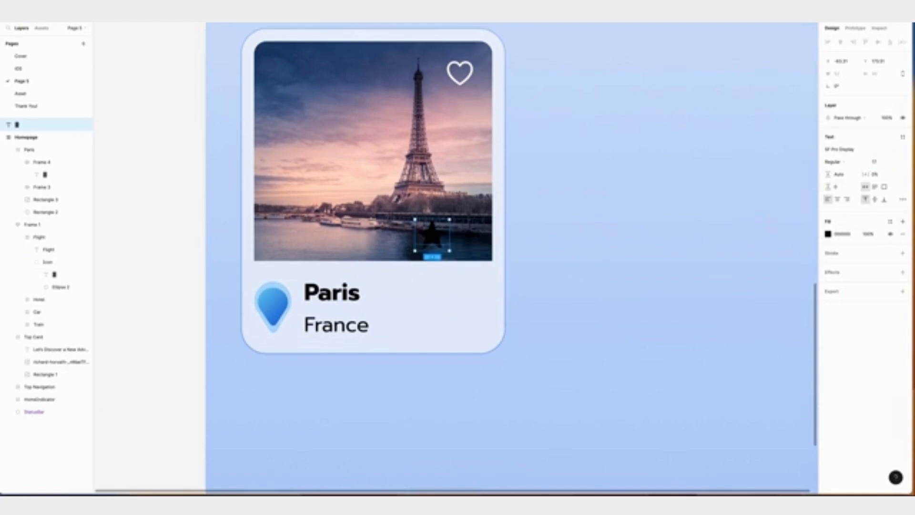
drag(431, 233, 474, 318)
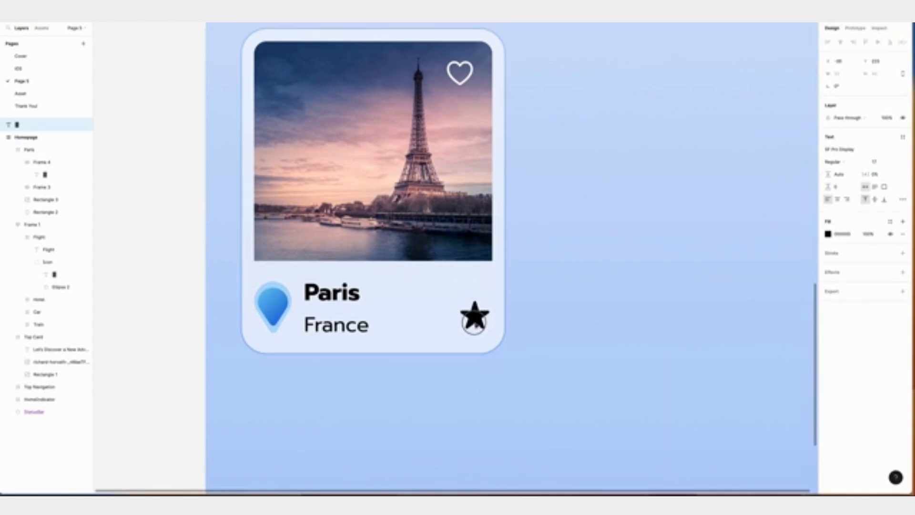
Set the France label's fill opacity to 60%.
click(335, 324)
click(862, 246)
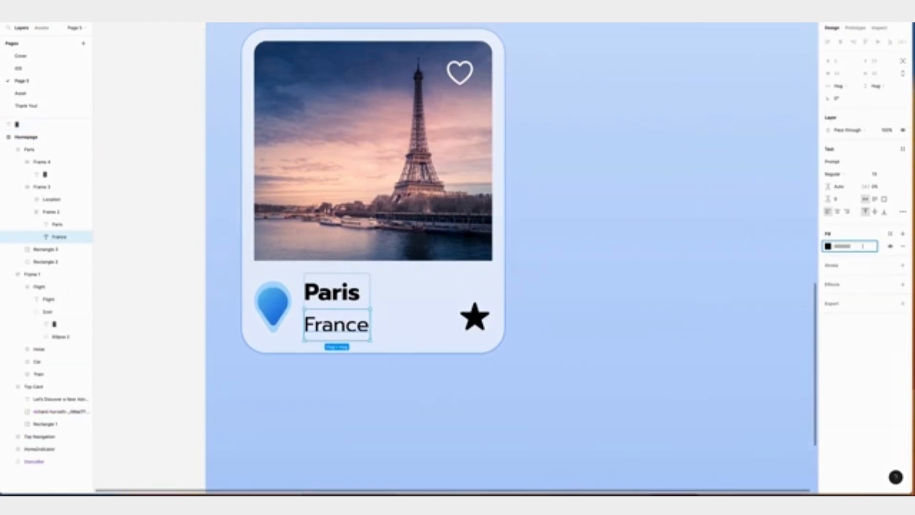
text(60)
key(Return)
Add a '4.5' text box beside France.
key(t)
drag(404, 309, 448, 329)
text(4.5)
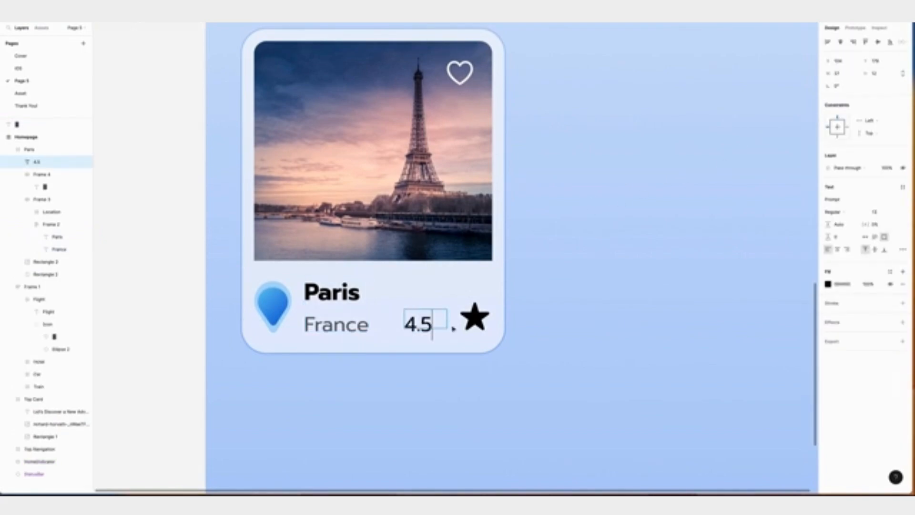
key(ctrl+a)
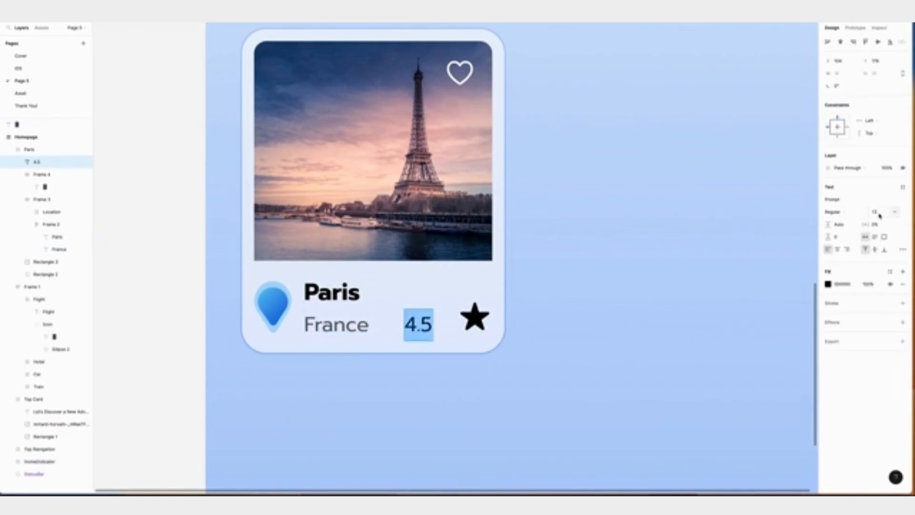
key(Escape)
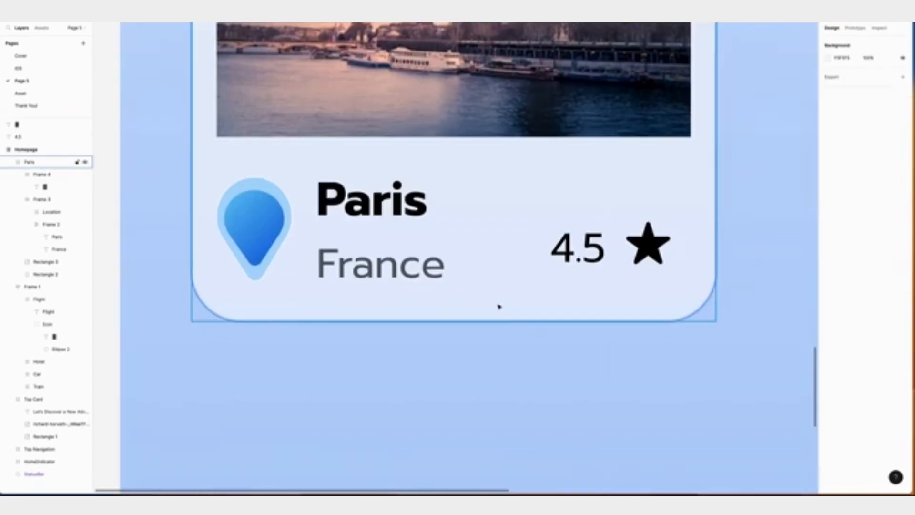
Show rulers, place a guide on France's baseline, and nudge 4.5 onto it.
click(76, 22)
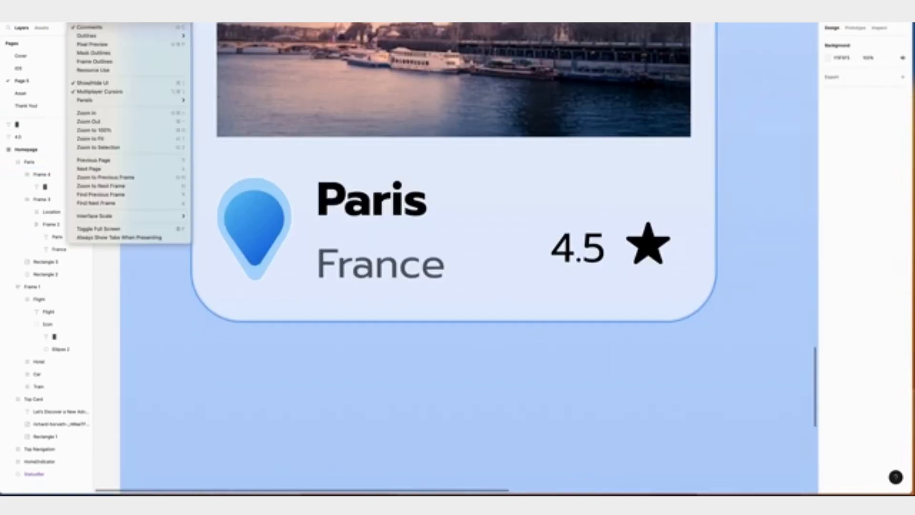
click(126, 22)
drag(99, 27, 130, 277)
key(plus)
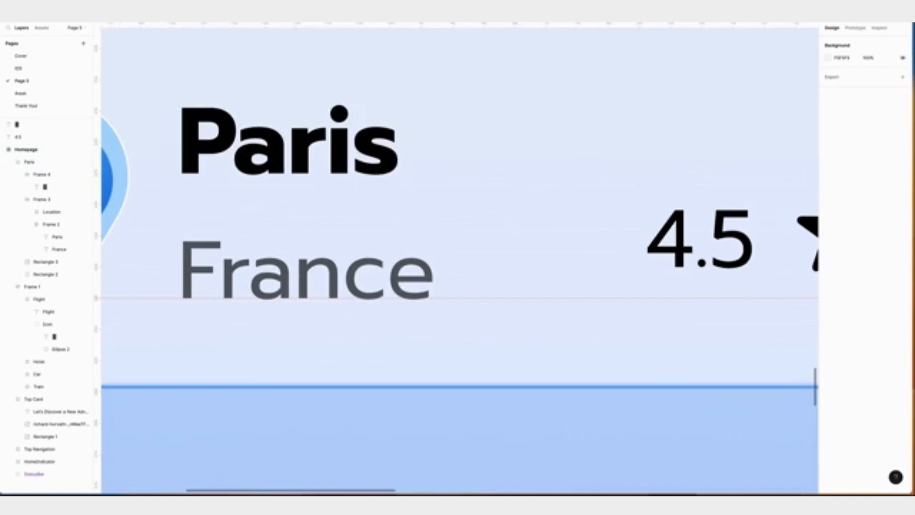
scroll(267, 298, left, 2)
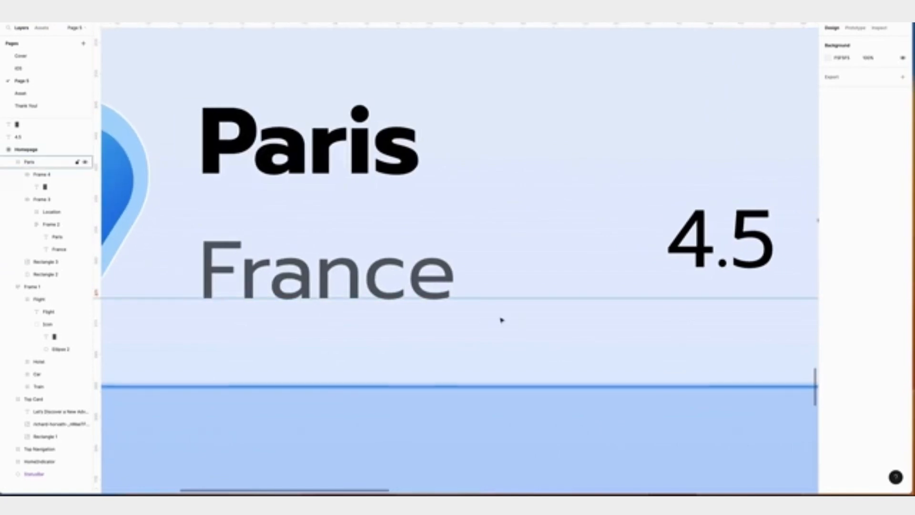
scroll(501, 320, right, 5)
click(498, 245)
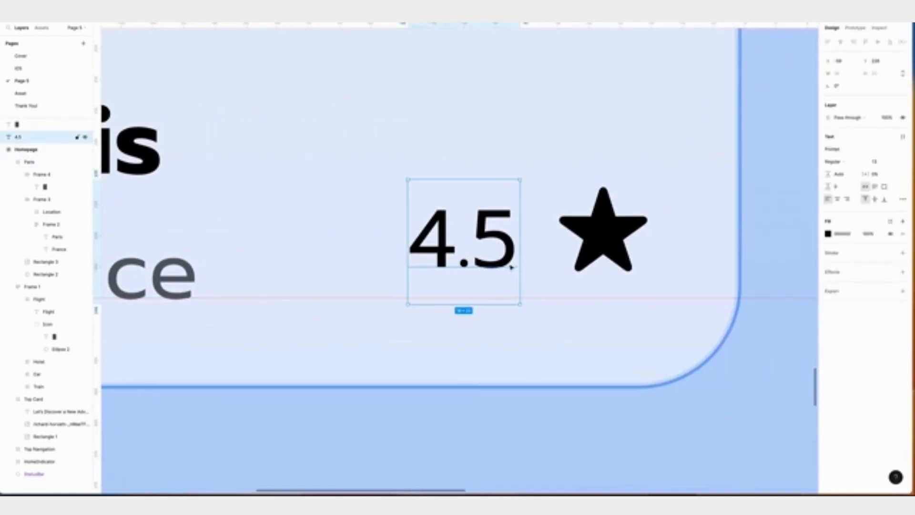
key(Down)
key(Down)
key(Down)
key(Down)
key(Down)
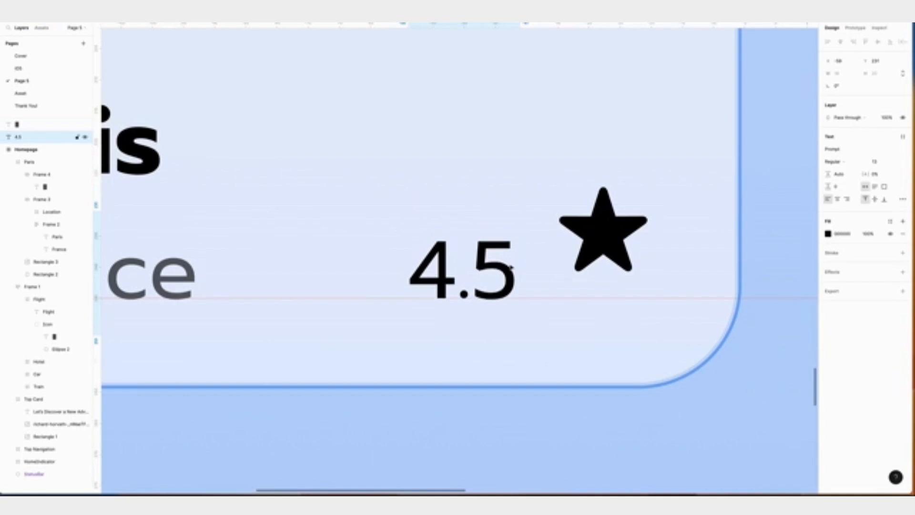
Resize the star to 11 and line it up next to 4.5.
scroll(510, 267, left, 2)
scroll(568, 277, left, 3)
click(737, 247)
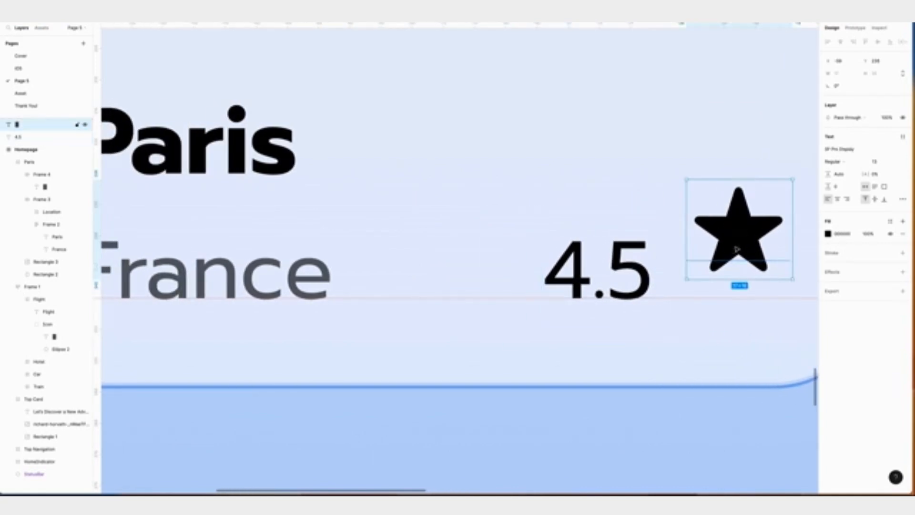
key(Down)
key(Down)
key(Down)
key(Down)
key(Down)
key(Down)
key(Down)
key(Down)
key(Down)
key(Down)
key(Up)
key(Up)
key(Up)
key(Up)
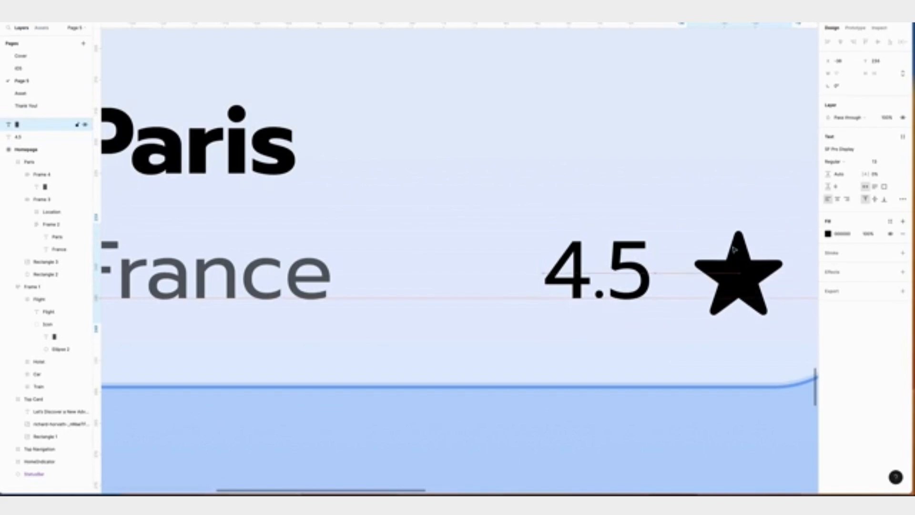
click(875, 165)
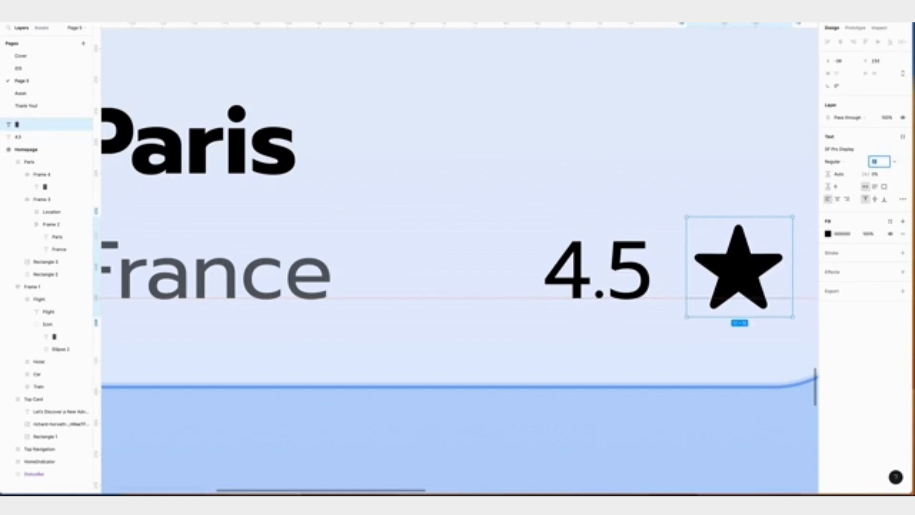
text(11)
key(Return)
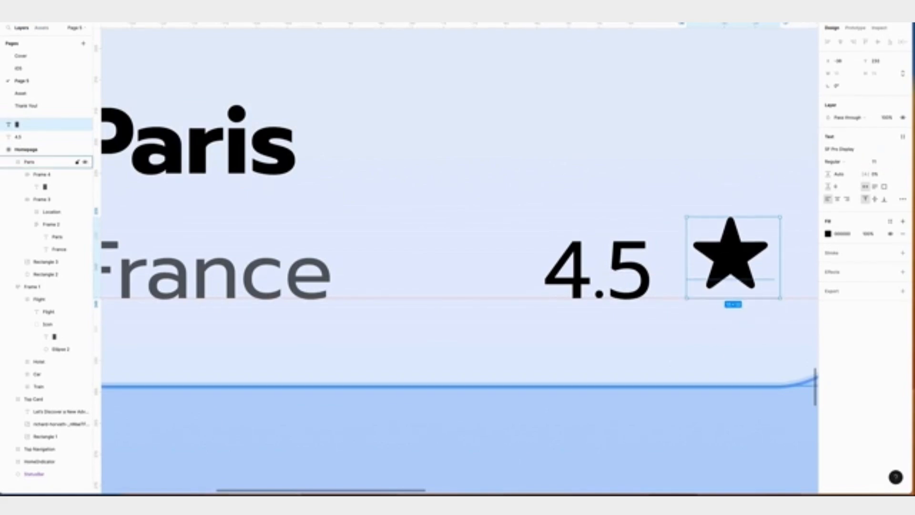
key(Left)
key(Down)
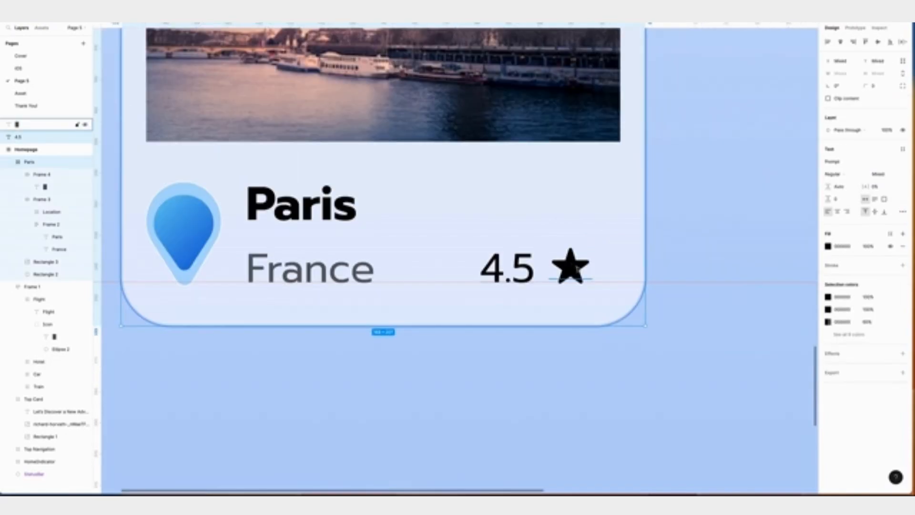
Group 4.5 and the star as 'Rating' and move it into the Paris card.
shift+click(553, 279)
key(super+g)
key(super+r)
text(Ra)
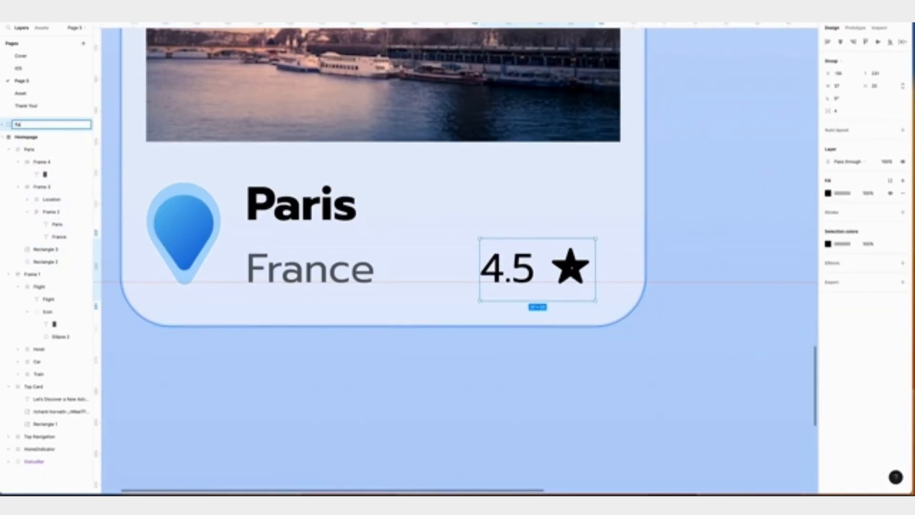
key(Return)
drag(23, 125, 22, 160)
Rename the heart frame layer to 'Like' and the text group to 'Paris'.
click(18, 163)
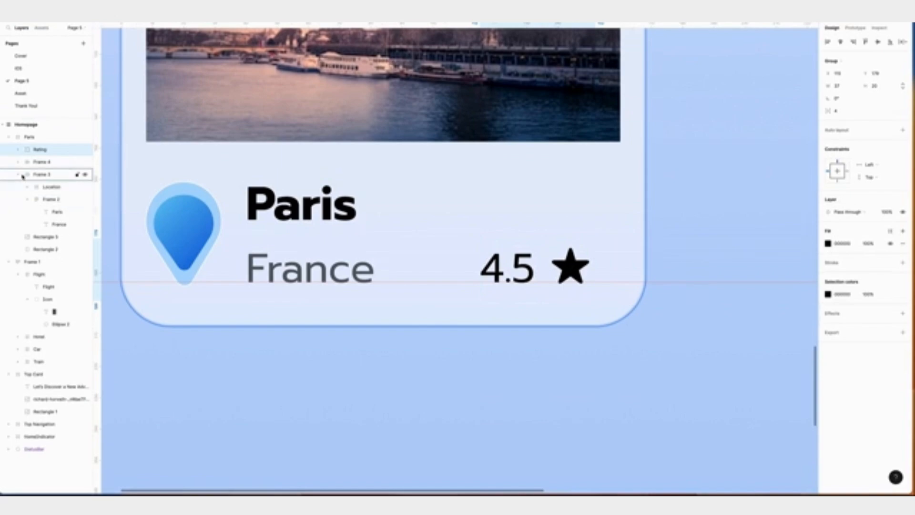
click(42, 173)
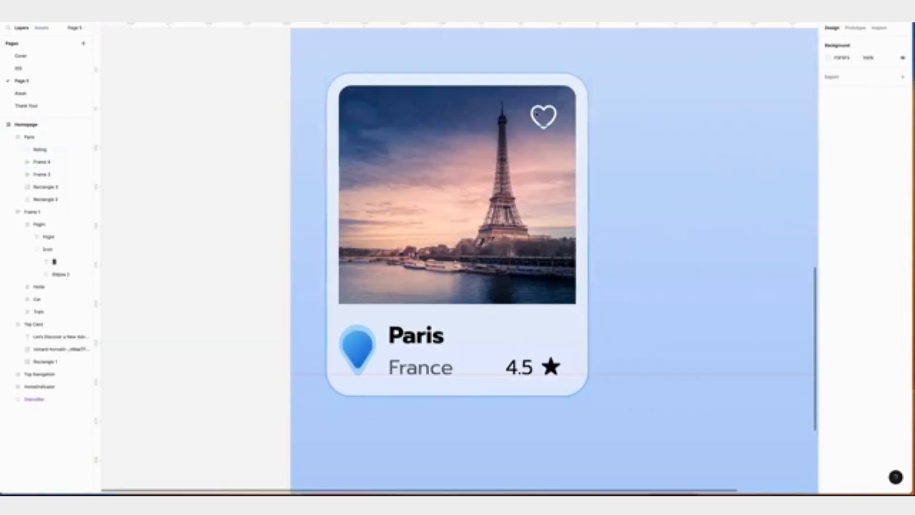
click(543, 116)
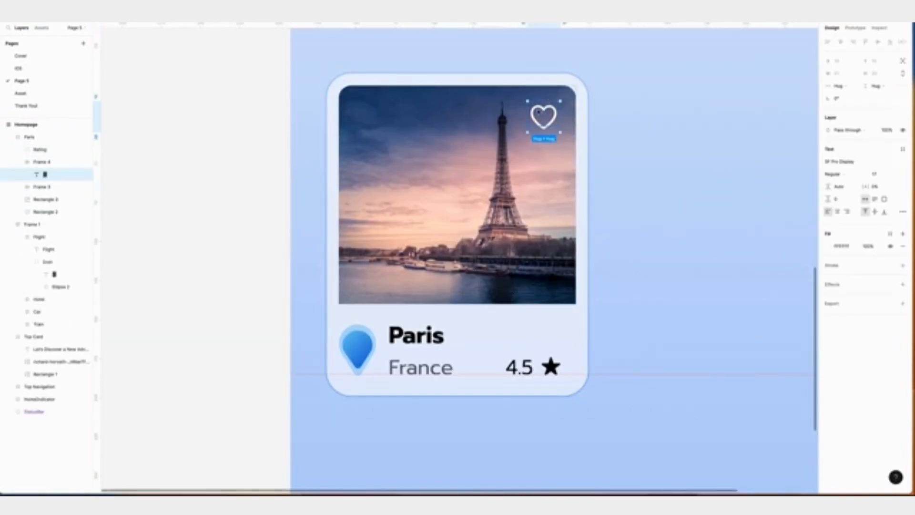
double_click(42, 162)
text(Like)
key(Return)
double_click(47, 175)
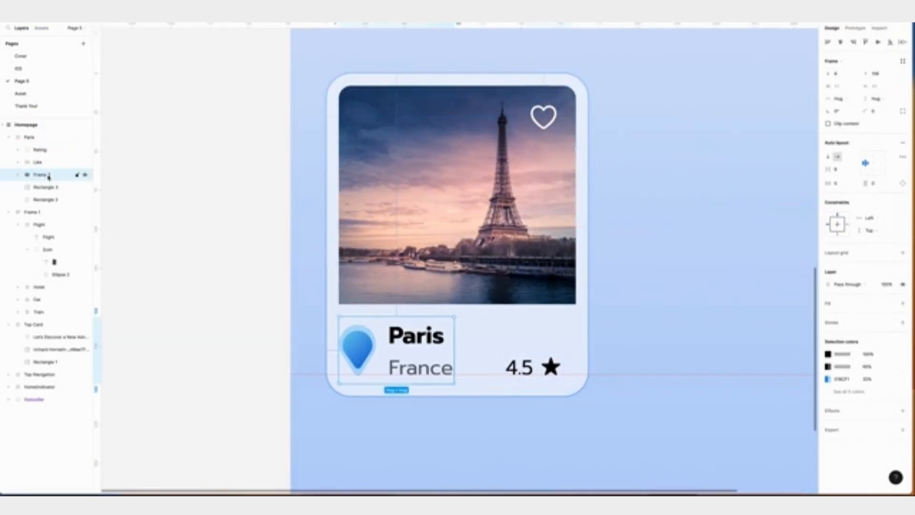
text(Paris)
key(Return)
Rename the photo layer to 'Image' and the background rectangle to 'Back'.
double_click(39, 187)
text(Image)
key(Return)
double_click(39, 200)
text(Back)
key(Return)
Paste a copy of the Paris card right beside the original.
click(9, 136)
scroll(170, 172, right, 2)
key(super+v)
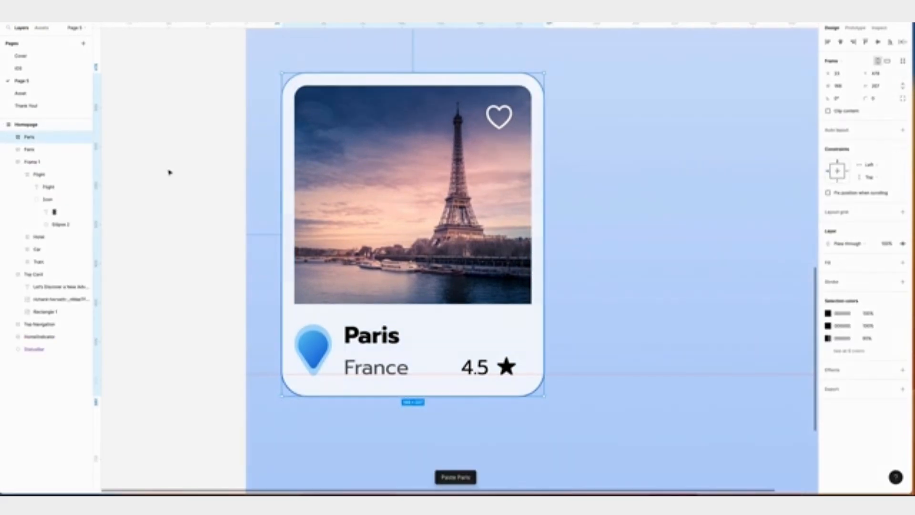
drag(397, 192, 684, 192)
Select both Paris cards and wrap them in a horizontal auto-layout frame.
scroll(563, 217, right, 1)
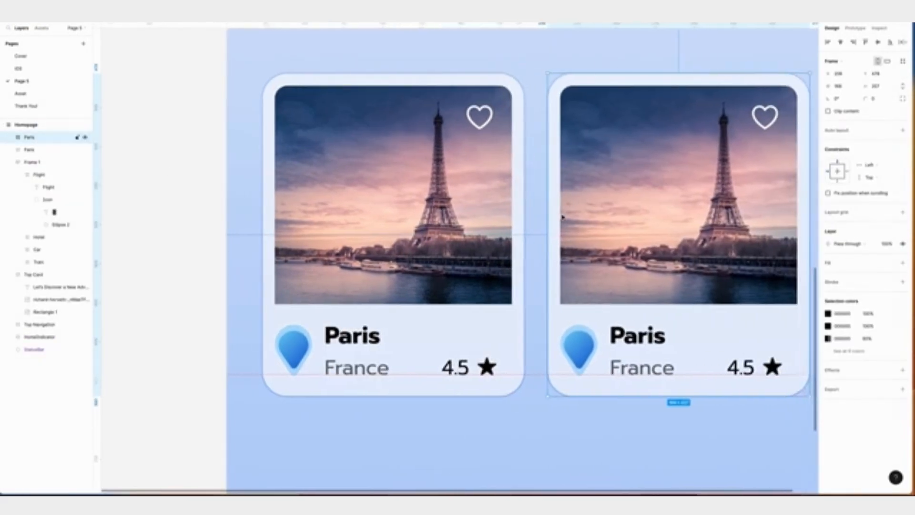
scroll(563, 217, right, 1)
shift+click(45, 149)
key(shift+a)
scroll(285, 142, right, 1)
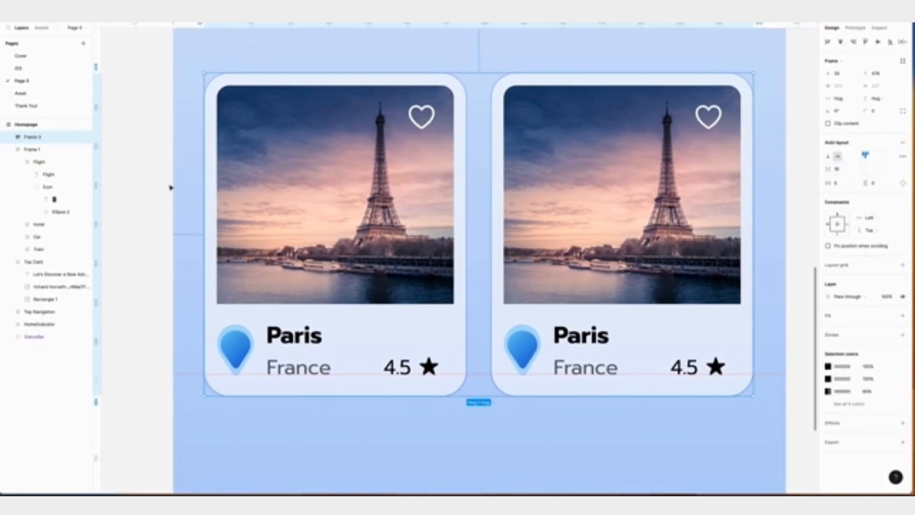
scroll(454, 320, down, 3)
scroll(455, 320, right, 2)
scroll(454, 321, right, 1)
Fill the second card's photo with a Bali temple-gate image from an Unsplash 'bali' search.
super+click(484, 313)
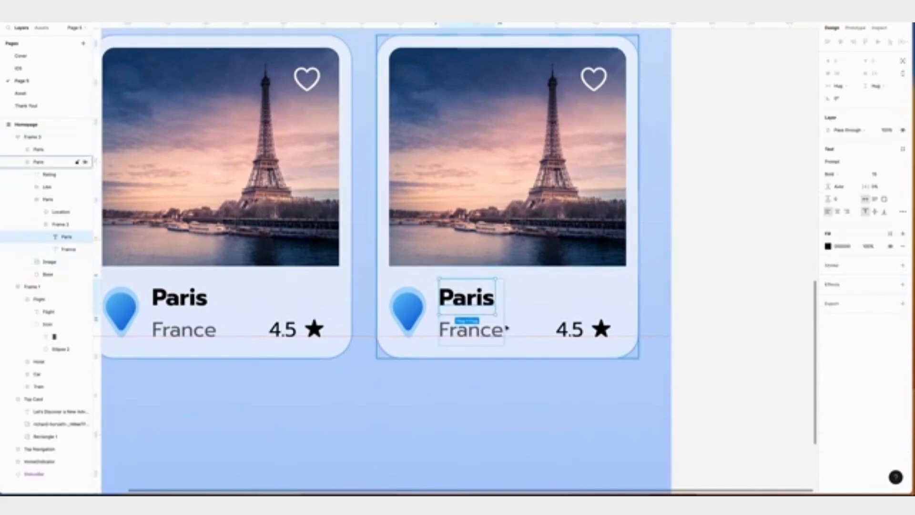
click(512, 247)
right_click(550, 210)
mouse_move(591, 245)
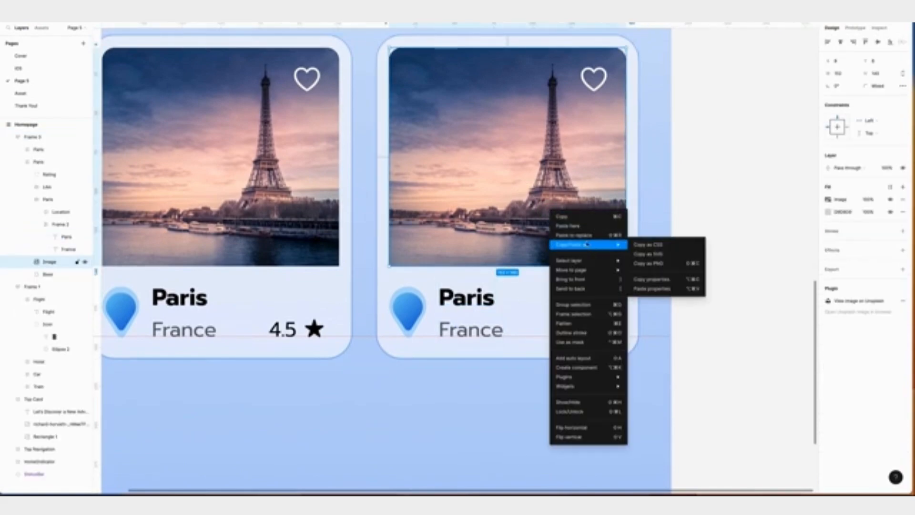
right_click(544, 227)
mouse_move(563, 393)
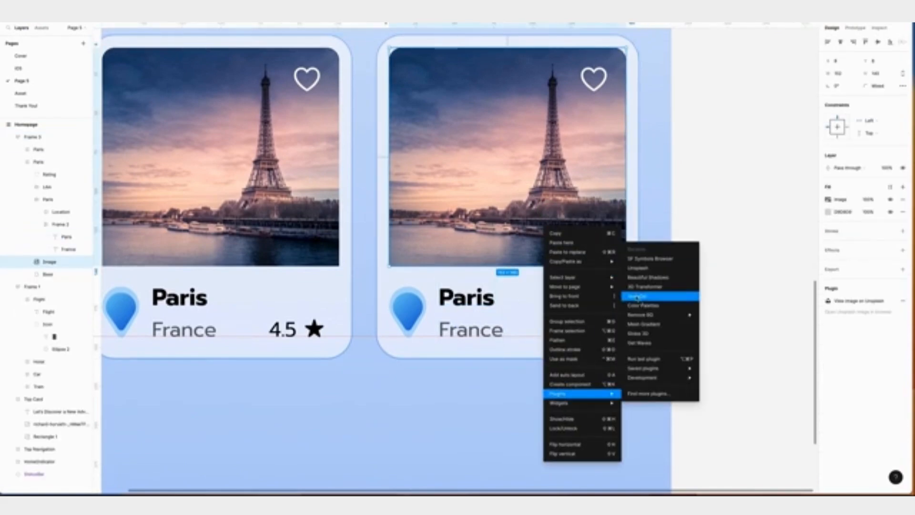
click(638, 270)
click(558, 131)
text(bali)
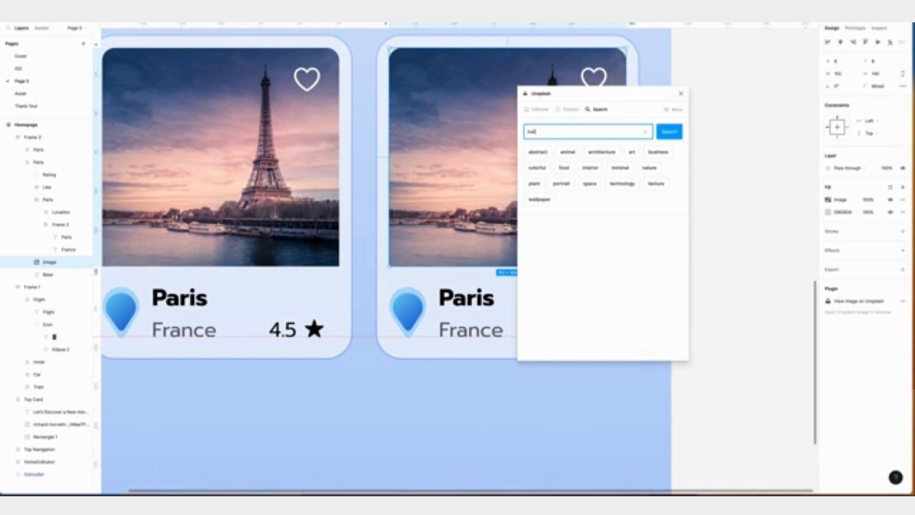
key(Return)
scroll(646, 288, down, 4)
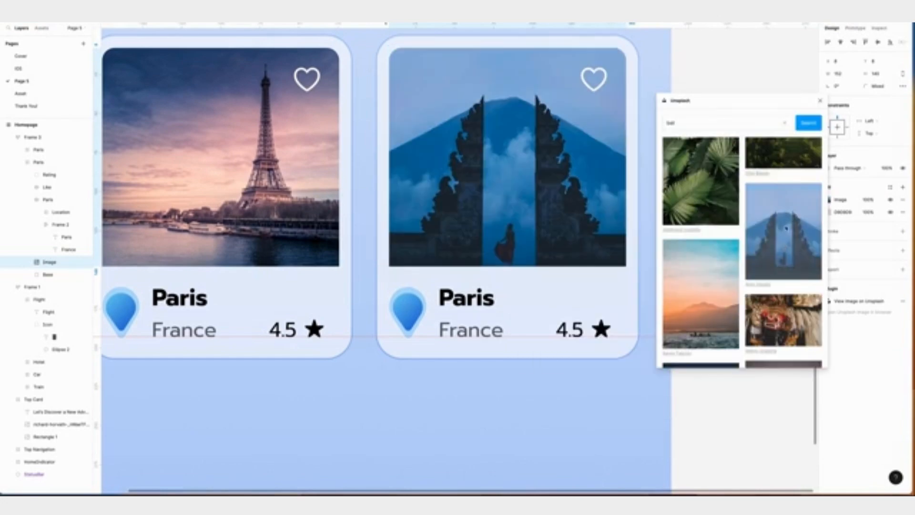
click(819, 102)
Change the second card's title to 'Bali' and its country to 'Indonesia'.
double_click(465, 298)
text(Bali)
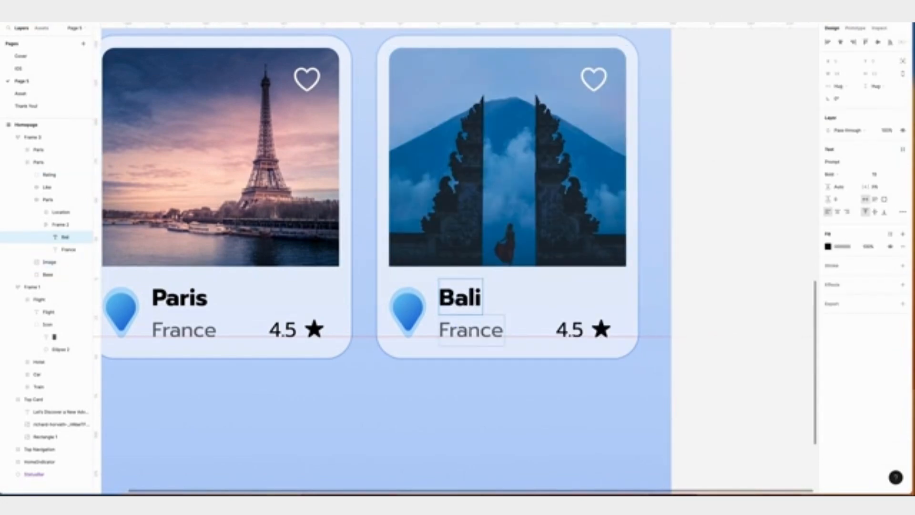
key(Escape)
double_click(499, 330)
click(476, 330)
double_click(471, 331)
text(Indonesia)
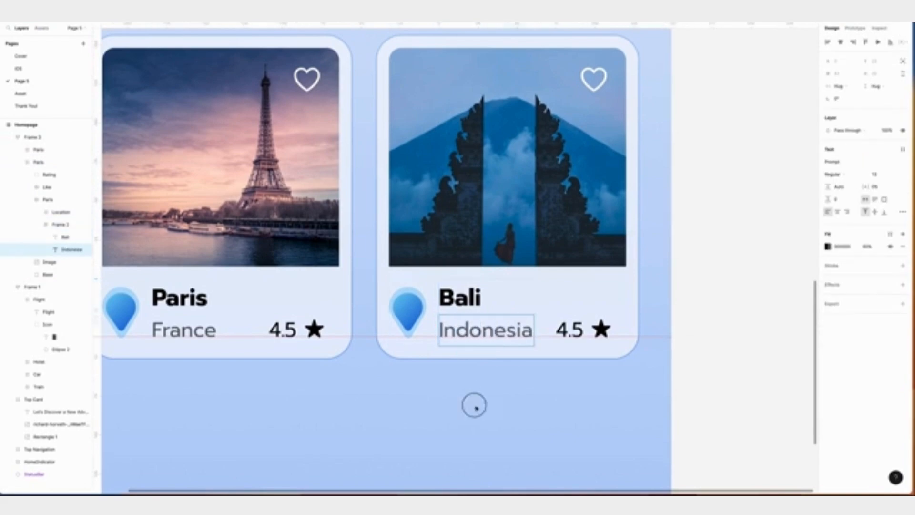
click(445, 399)
Zoom out to review the whole phone screen with both cards.
scroll(444, 398, left, 1)
key(minus)
key(plus)
key(minus)
scroll(445, 398, up, 1)
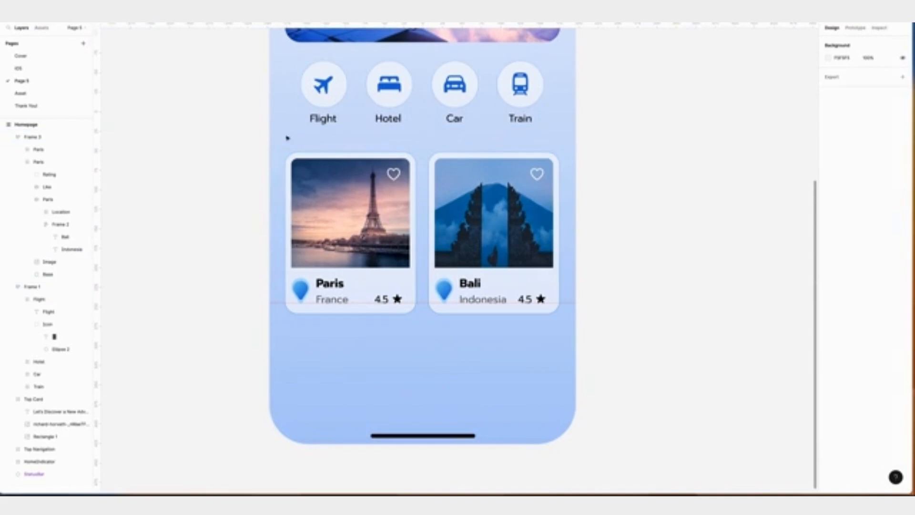
Add an auto-width 'Explore Destination' heading in Bold, size 17, nudged left above the cards.
click(368, 186)
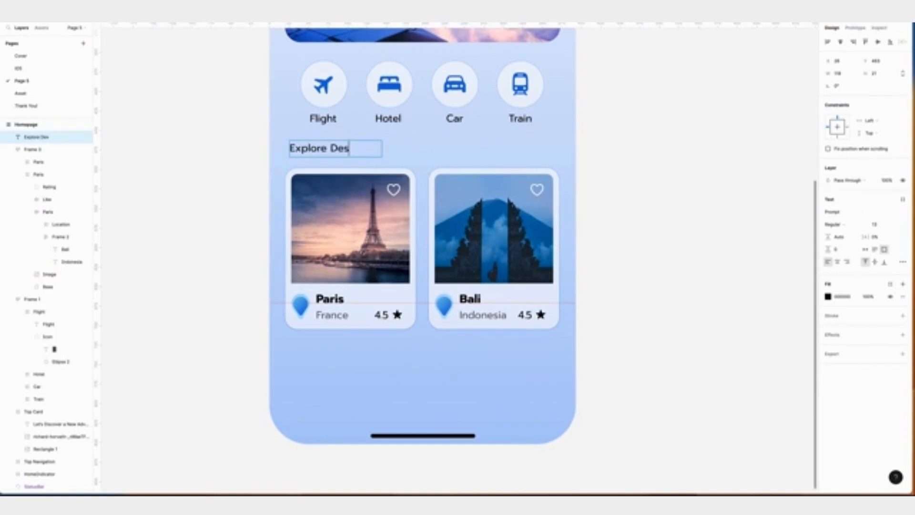
text(tion)
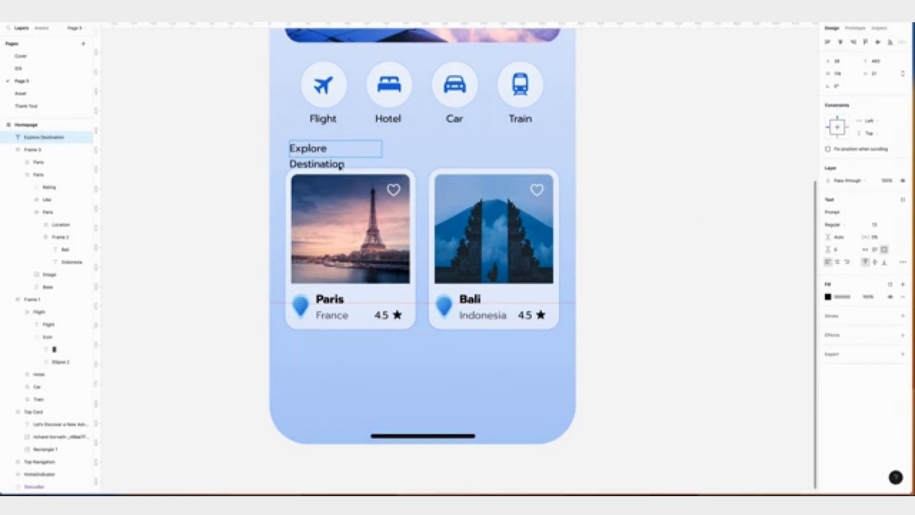
click(866, 249)
click(832, 224)
click(860, 250)
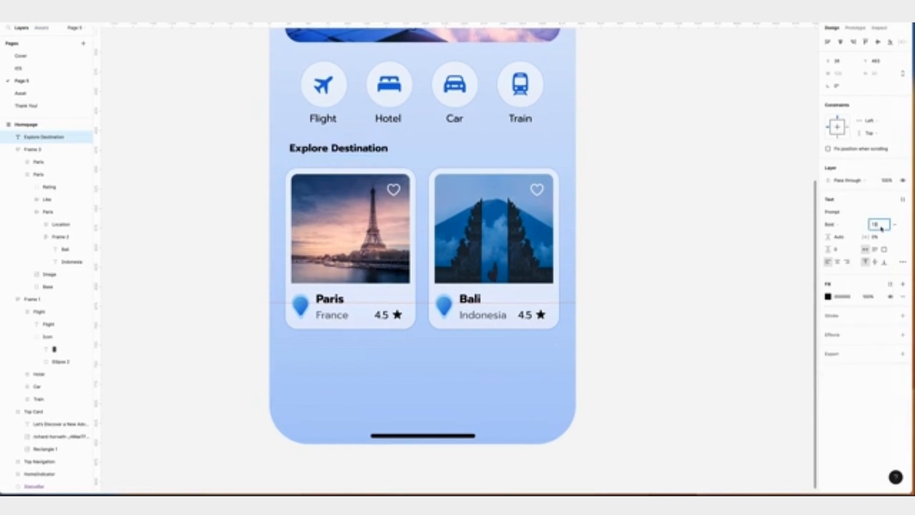
text(17)
key(Return)
key(Left)
key(Left)
key(Left)
key(Left)
key(Left)
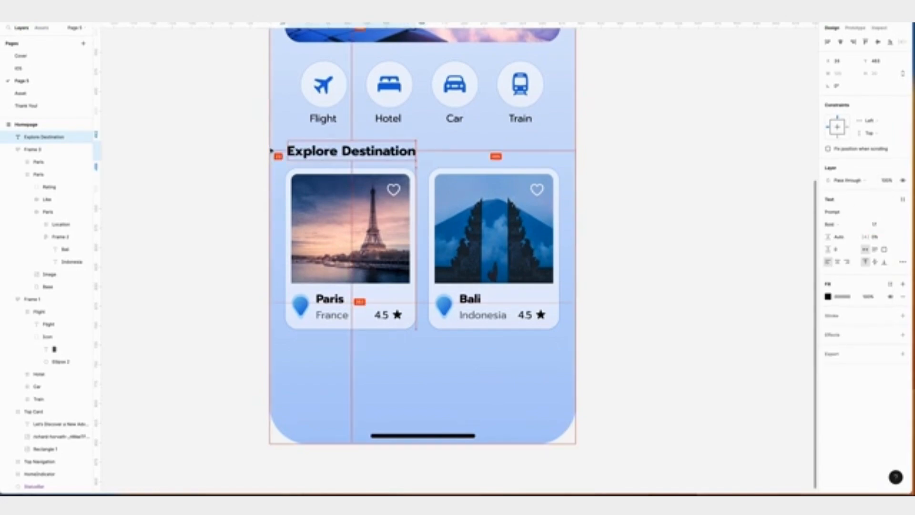
key(Left)
key(Left)
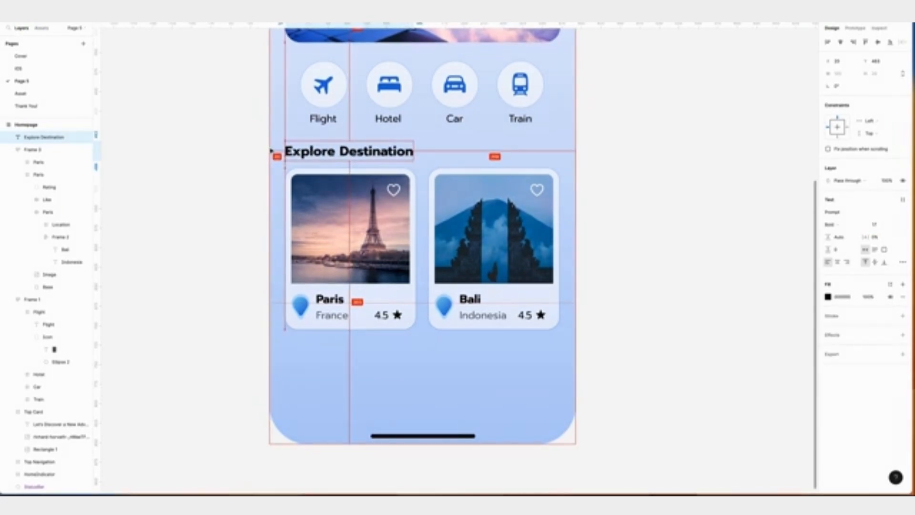
Frame the heading and destination cards together, naming the frame 'Explore Destination'.
click(333, 178)
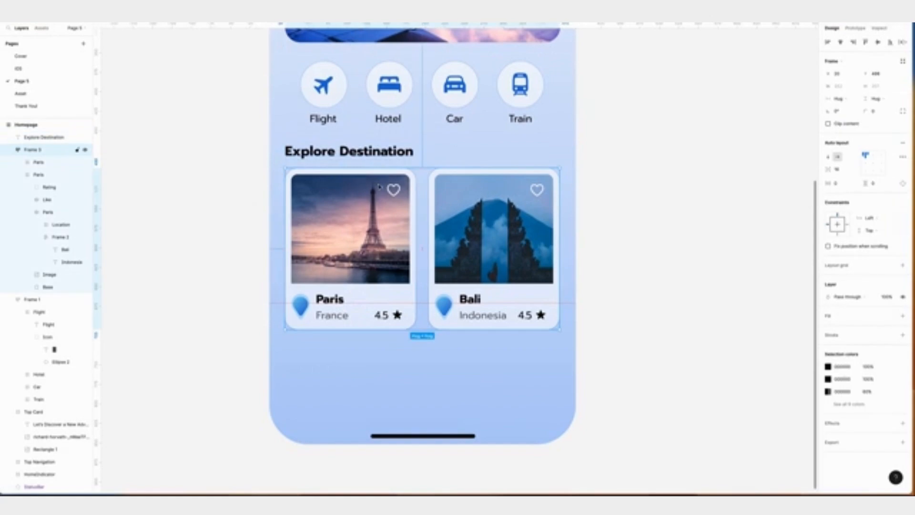
key(Down)
key(Down)
key(Down)
key(Down)
key(Down)
key(Down)
key(Down)
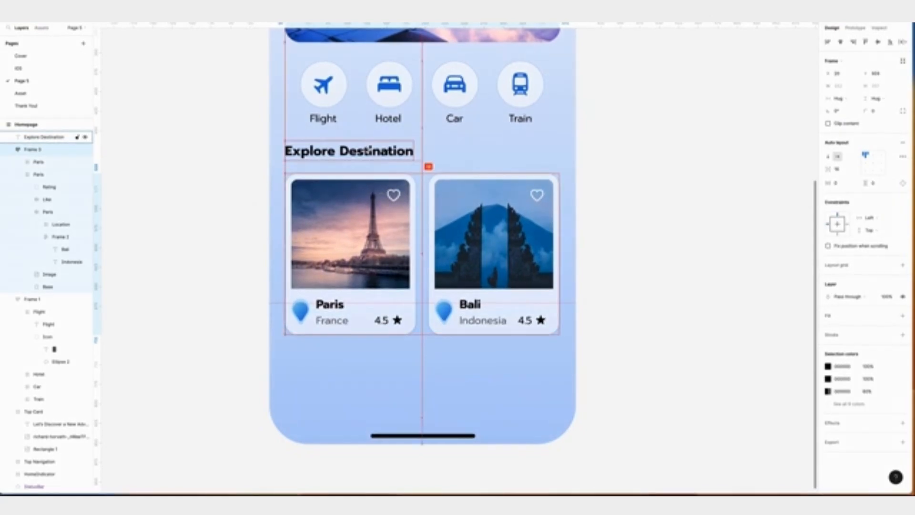
click(49, 138)
shift+click(42, 149)
right_click(40, 148)
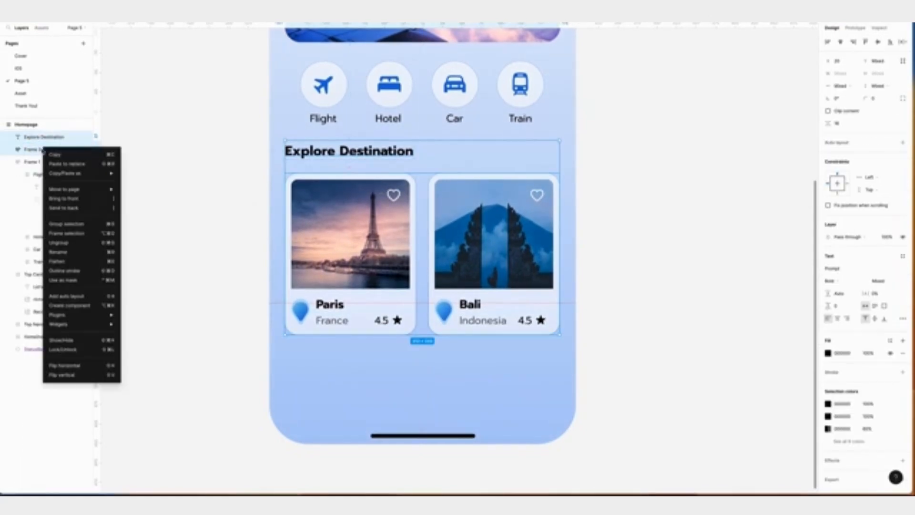
click(67, 243)
double_click(54, 135)
text(Explor)
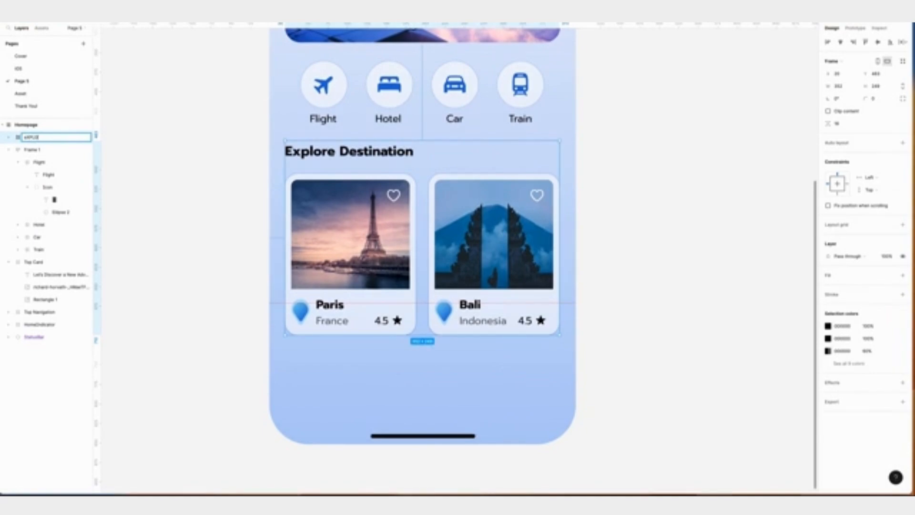
text(e Destination)
key(Return)
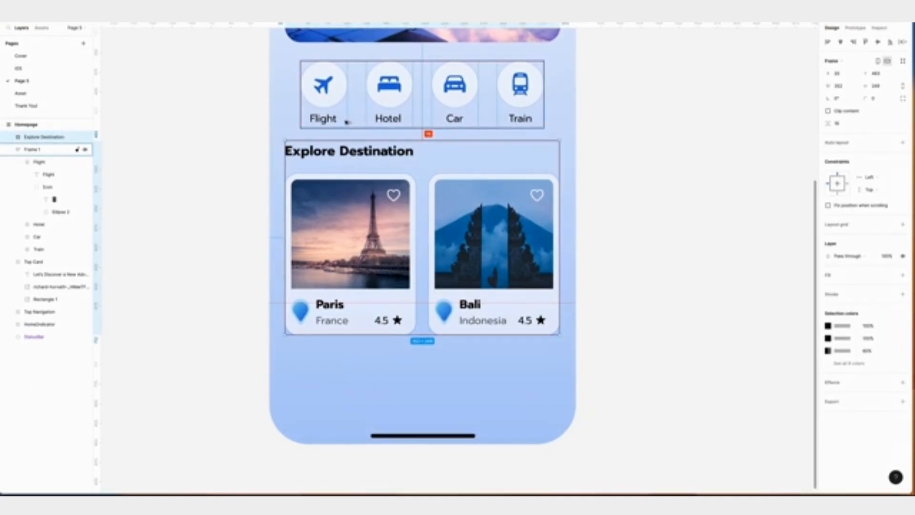
key(Down)
key(Down)
key(Down)
key(Down)
key(Down)
key(Down)
key(Down)
key(Down)
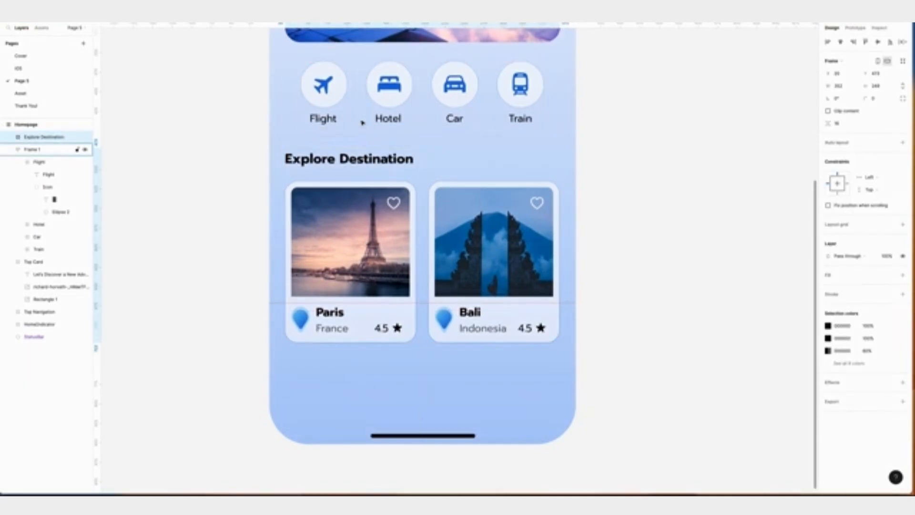
Paste a copy of the section below and retitle its heading 'Best Offers'.
scroll(363, 122, down, 2)
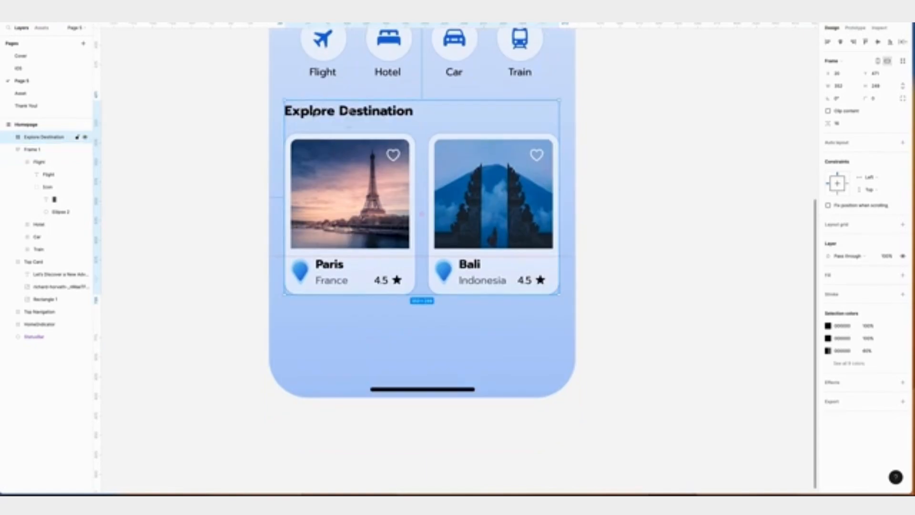
key(super+v)
key(shift+Down)
key(shift+Down)
key(shift+Down)
key(shift+Down)
key(shift+Down)
key(shift+Down)
key(shift+Down)
key(shift+Down)
key(shift+Down)
key(shift+Down)
key(shift+Down)
key(shift+Down)
key(shift+Down)
key(shift+Down)
key(shift+Down)
key(shift+Down)
key(shift+Down)
key(shift+Down)
key(shift+Down)
key(shift+Down)
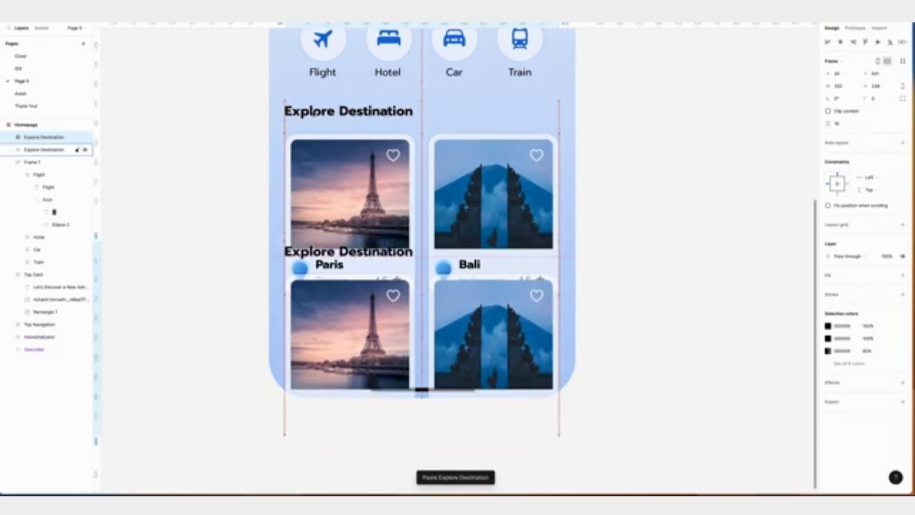
key(shift+Down)
key(shift+Down)
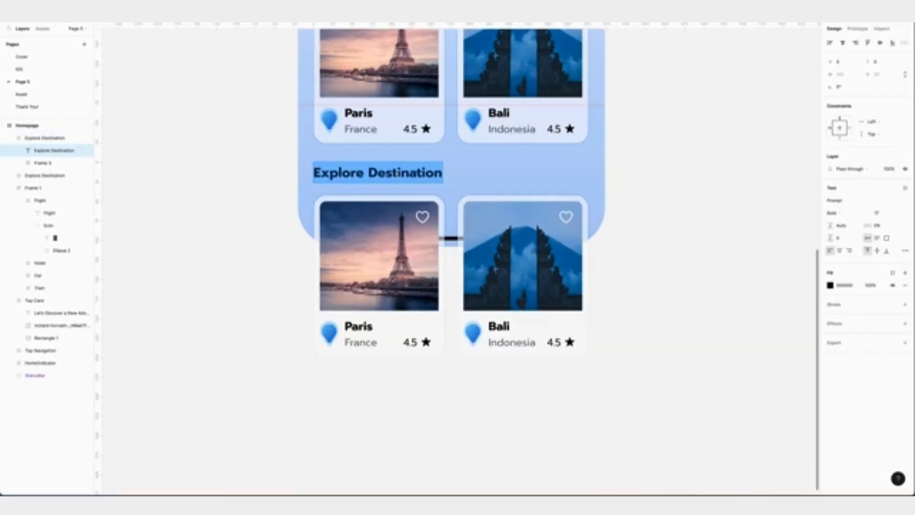
text(Brdt)
key(BackSpace)
key(BackSpace)
key(BackSpace)
text(est Offers)
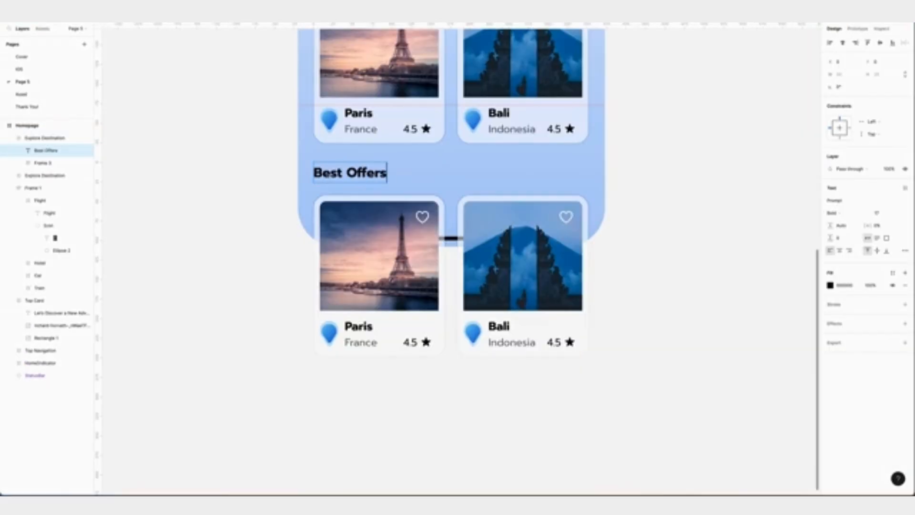
Fill the first offer card with an Unsplash Hawaii photo and retitle it Honoluku, Hawaii.
right_click(370, 241)
mouse_move(410, 413)
click(486, 280)
text(hawaii)
key(Return)
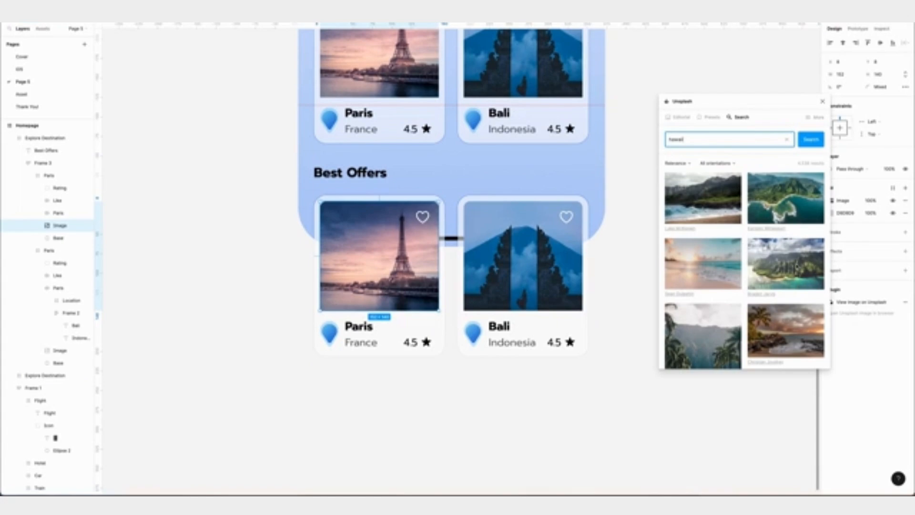
click(785, 198)
double_click(358, 326)
text(Honoluky)
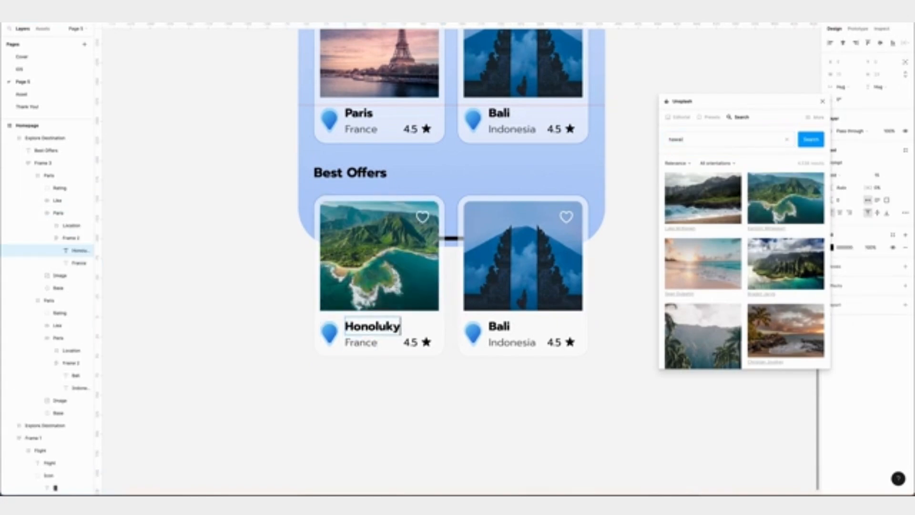
double_click(353, 341)
text(Ha)
key(Escape)
Fill the second offer card with an Orlando castle photo and retitle it Orlando, Floride.
super+click(529, 256)
click(778, 143)
key(BackSpace)
key(BackSpace)
key(BackSpace)
key(BackSpace)
key(BackSpace)
key(Return)
click(702, 220)
double_click(499, 326)
text(Orlan)
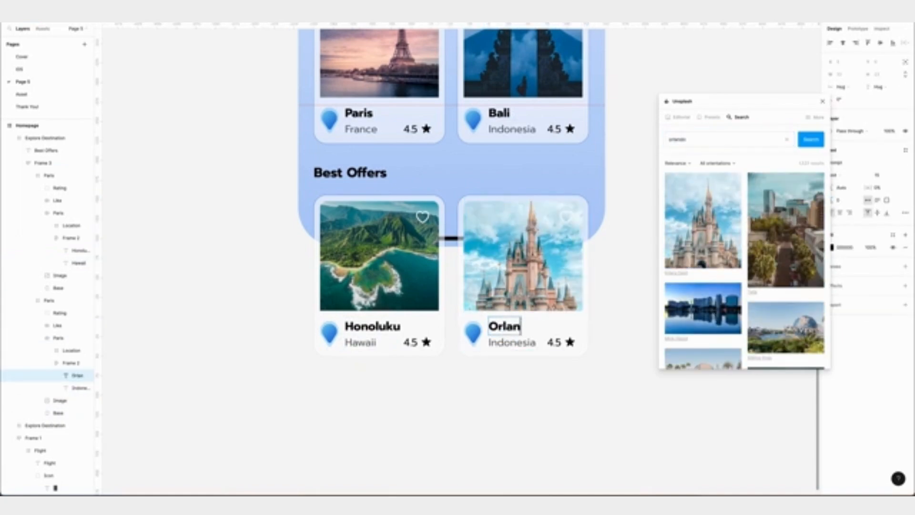
text(do)
key(Escape)
key(Tab)
key(Return)
text(Floride)
click(558, 391)
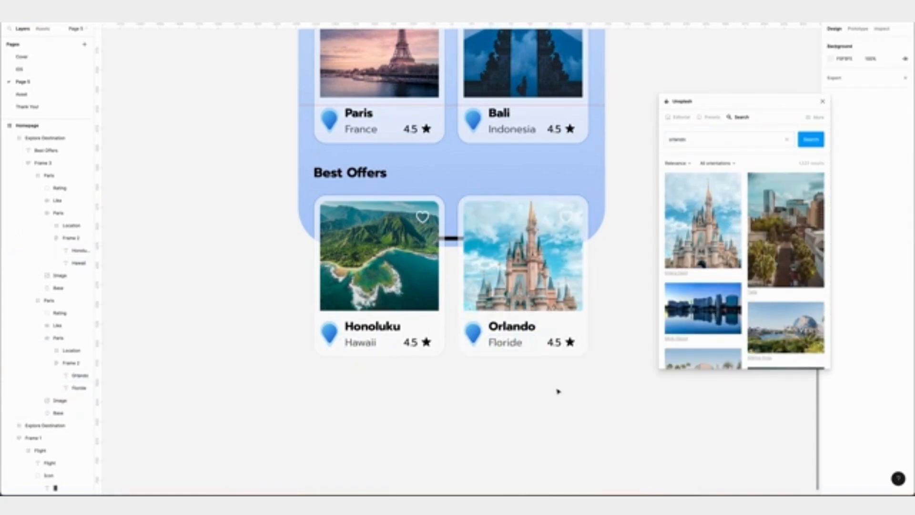
Select the star rating group on the Honoluku card for editing.
scroll(558, 391, down, 2)
click(822, 101)
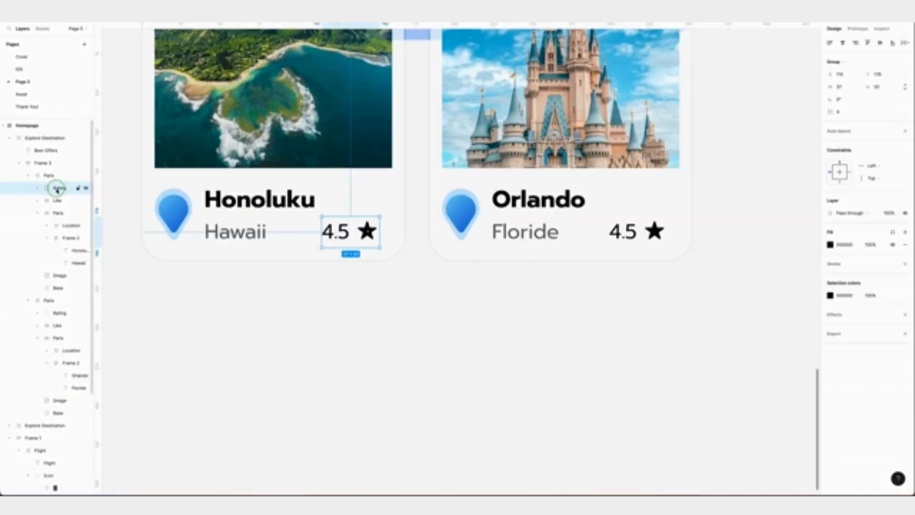
right_click(57, 187)
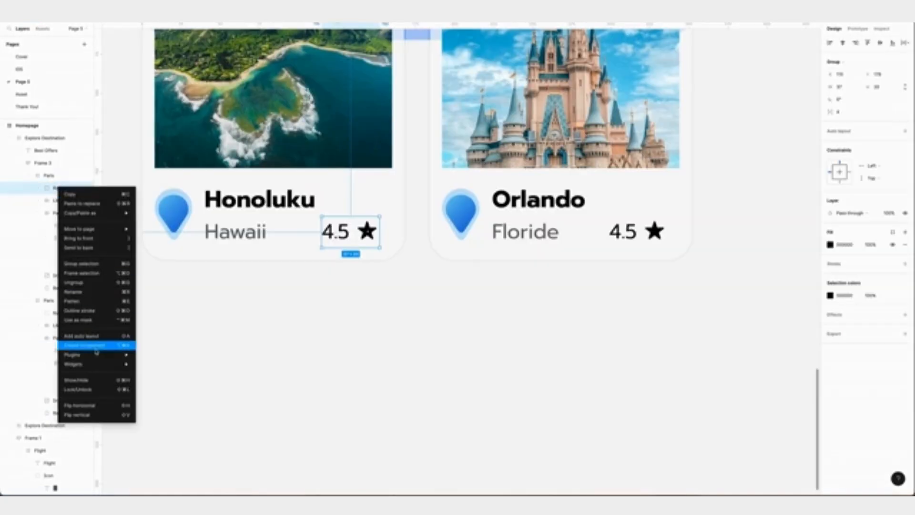
Ungroup the Honoluku rating and delete its star icon.
click(75, 282)
click(55, 189)
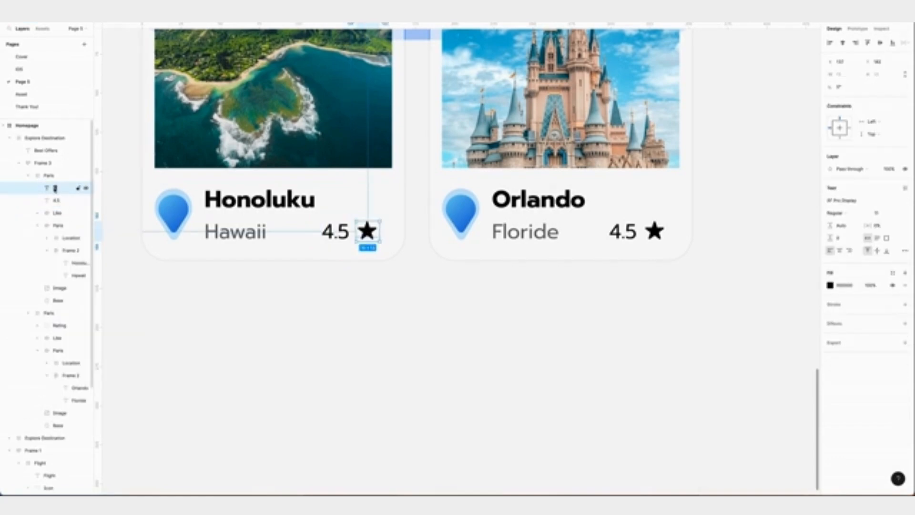
key(Delete)
Change the Honoluku rating text to a bold '$ 836' price and nudge it into place.
super+double_click(337, 236)
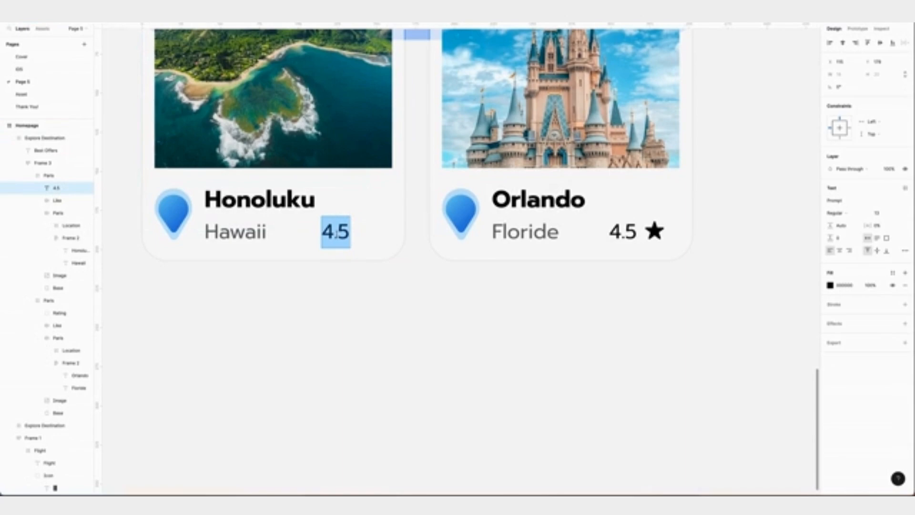
text($ 836)
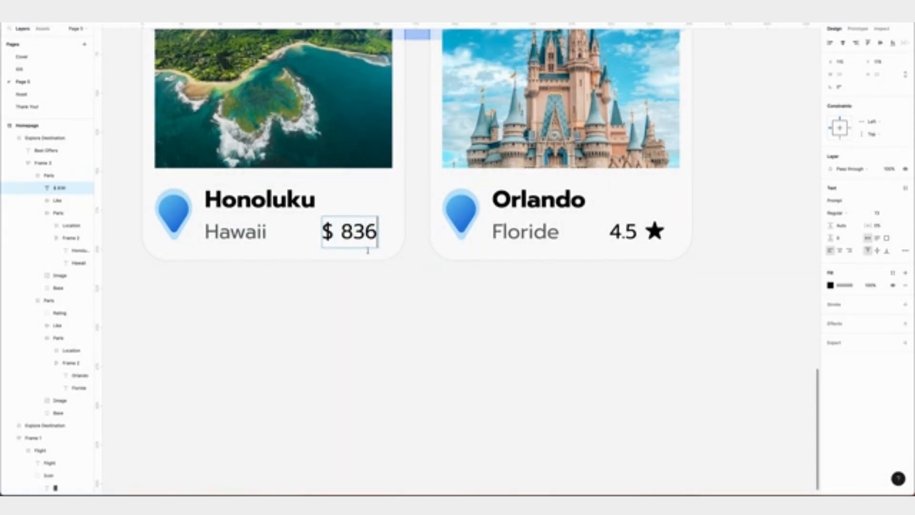
key(super+a)
click(838, 214)
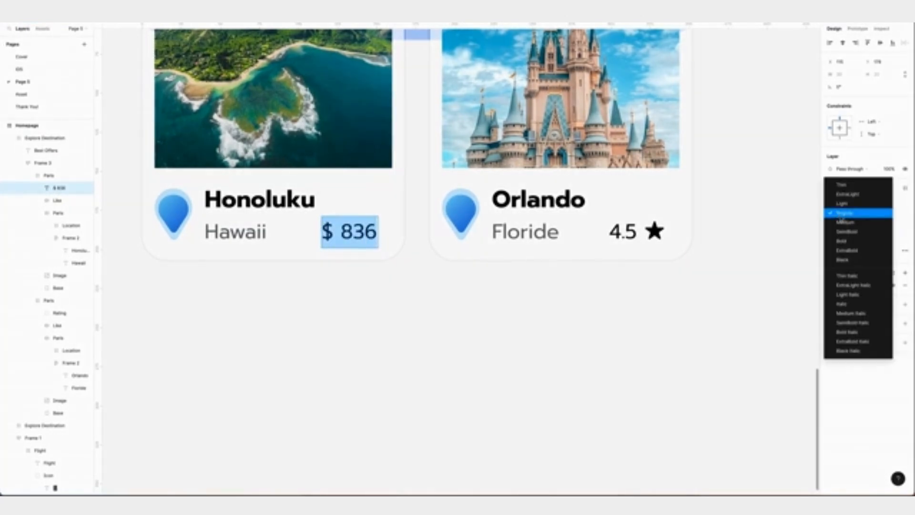
click(850, 242)
key(Escape)
scroll(305, 224, up, 3)
key(shift+Right)
key(alt)
key(Left)
key(alt)
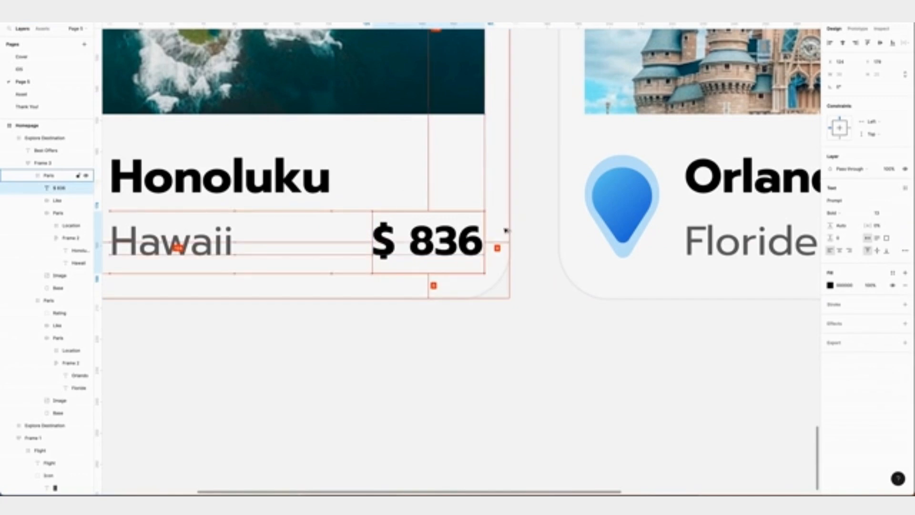
key(super+minus)
Replace the Orlando card's rating with a pasted copy of the price, edited to '$ 335'.
scroll(592, 320, right, 2)
click(593, 321)
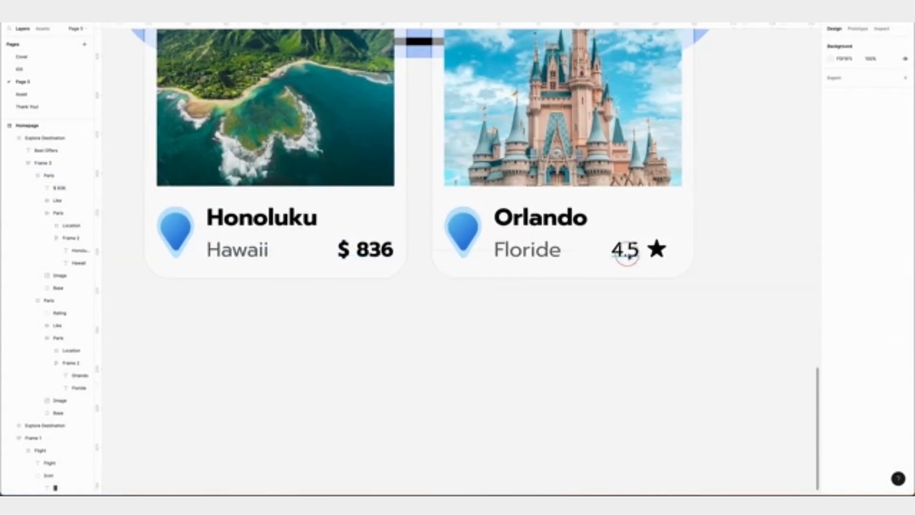
super+click(627, 254)
click(57, 314)
key(BackSpace)
right_click(639, 241)
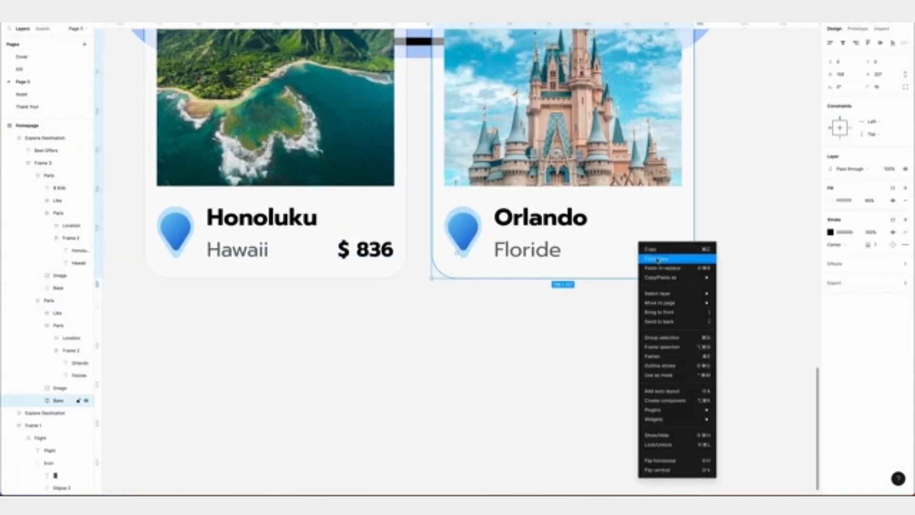
click(645, 257)
drag(646, 254, 644, 250)
key(alt)
double_click(666, 253)
text(335)
key(Escape)
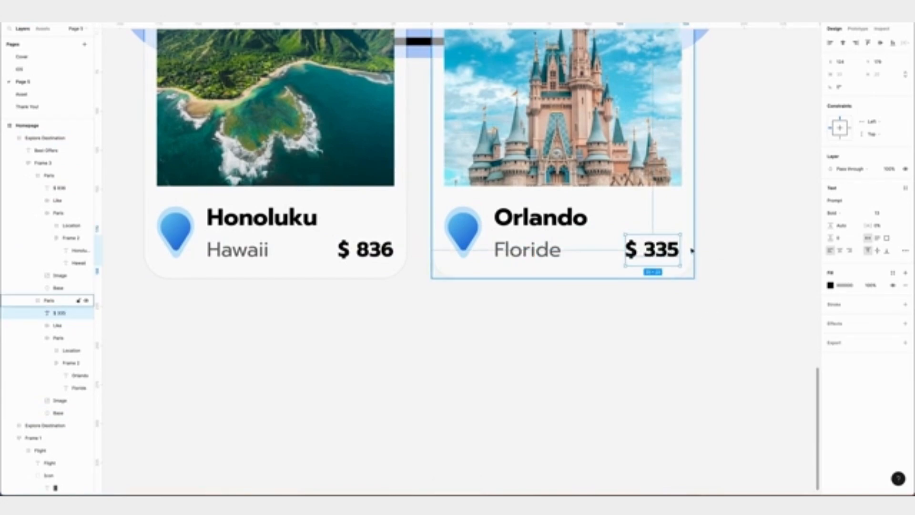
key(alt)
click(707, 331)
Zoom out to the whole phone screen and select the Homepage frame.
key(minus)
scroll(707, 332, up, 1)
key(minus)
scroll(707, 332, up, 5)
click(390, 106)
Clip the Homepage frame's content and adjust the Let's Discover heading's fill opacity.
click(829, 111)
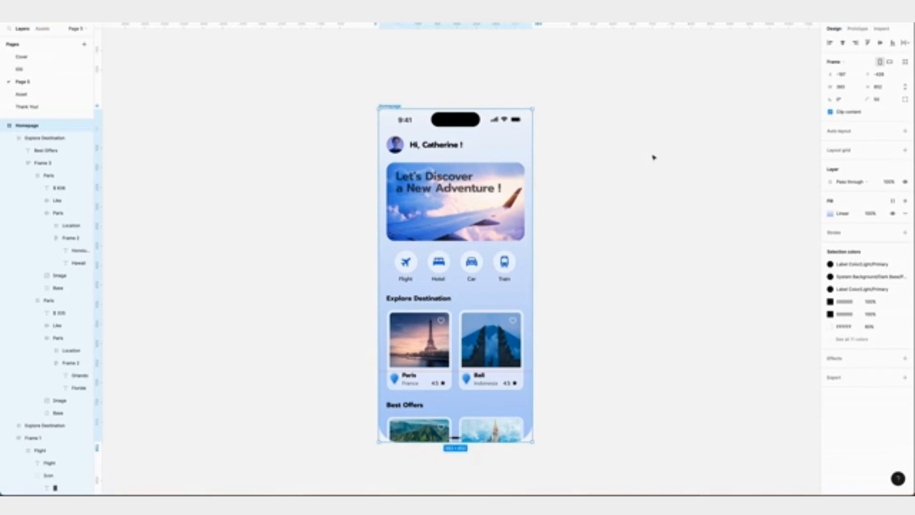
scroll(673, 155, down, 2)
click(476, 161)
click(866, 285)
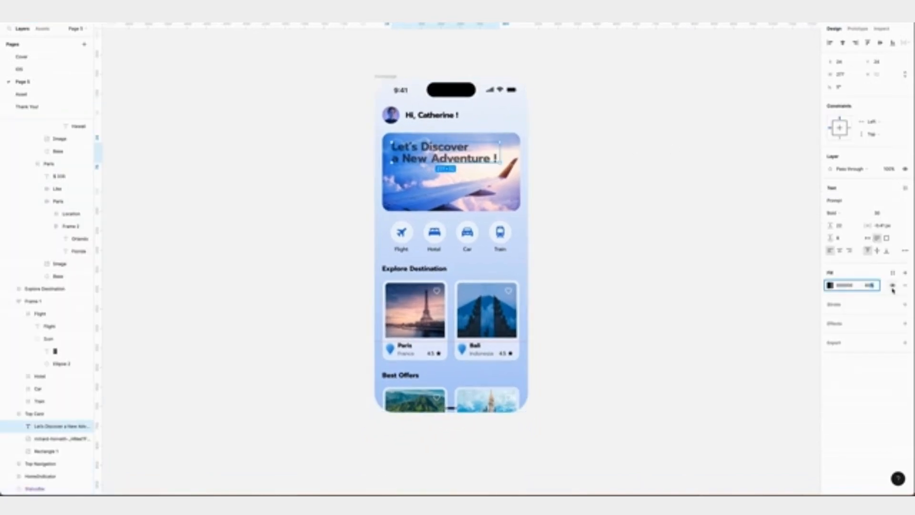
click(643, 238)
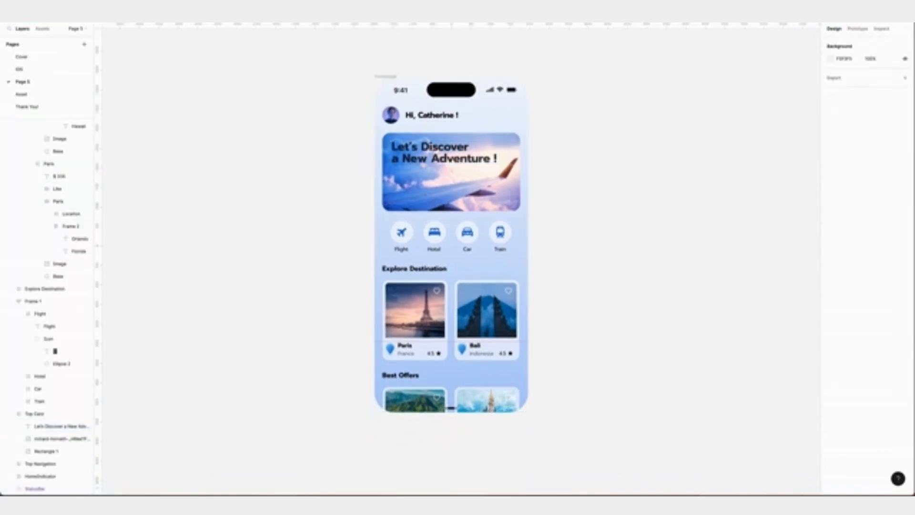
Rename the lower group to 'Best Offers' and its second card layer to 'Florida'.
double_click(43, 138)
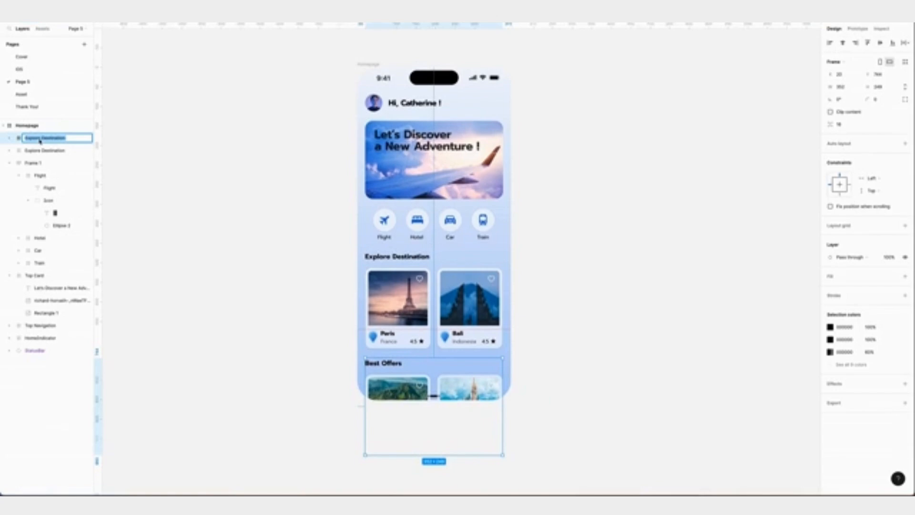
text(Best Offers)
key(Return)
click(10, 138)
click(30, 163)
click(20, 163)
click(53, 180)
click(29, 176)
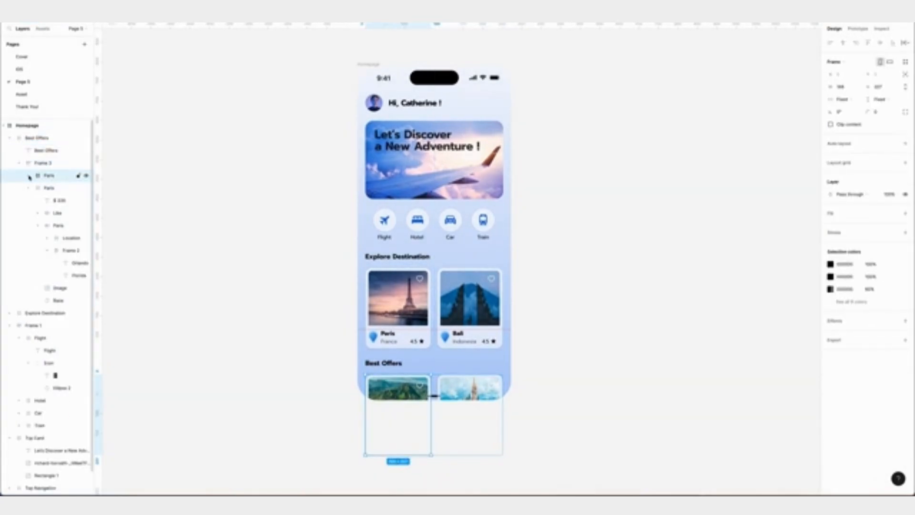
double_click(48, 176)
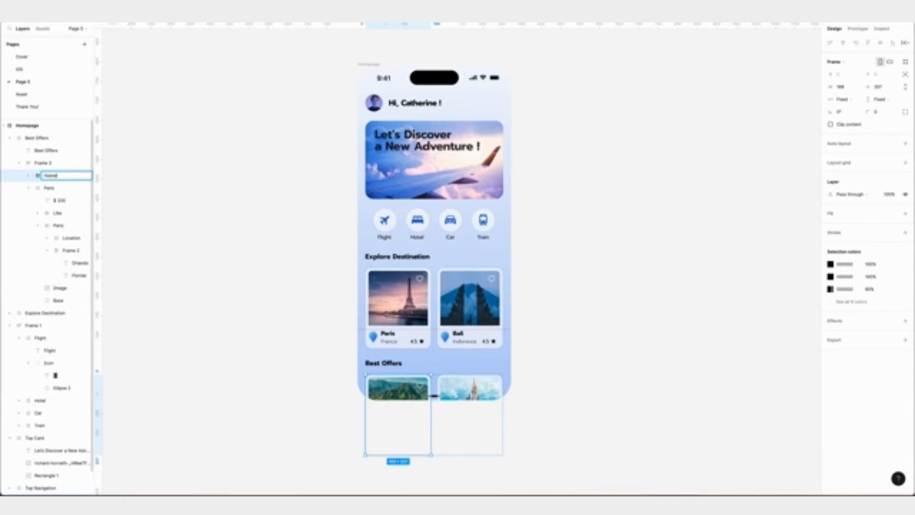
double_click(53, 187)
text(Florida)
key(Return)
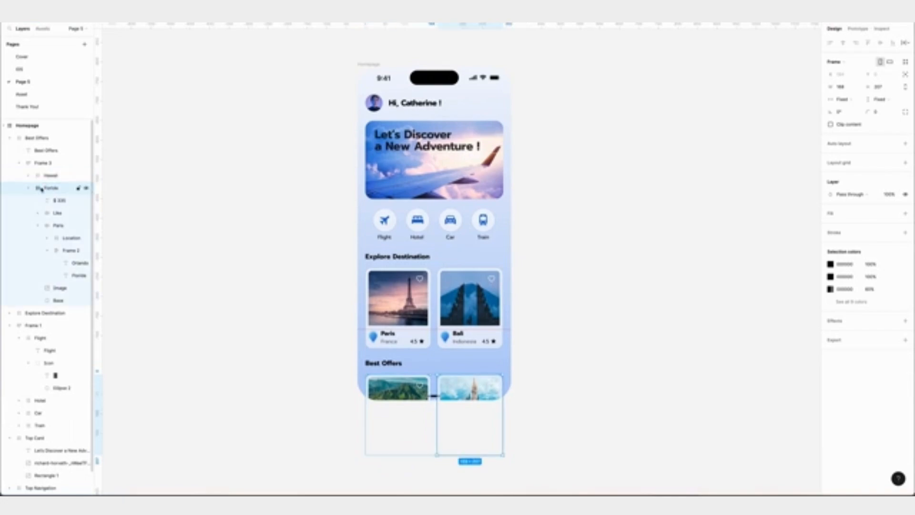
click(29, 188)
click(19, 163)
click(10, 138)
Go through the Explore Destination layers and rename the second destination card layer.
click(13, 150)
click(9, 150)
click(35, 163)
click(39, 176)
click(19, 175)
click(49, 189)
double_click(52, 201)
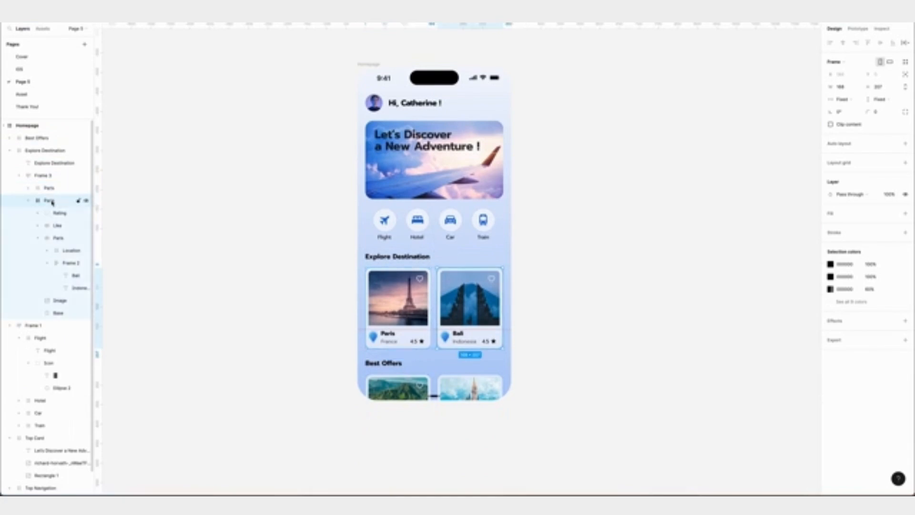
click(29, 200)
click(19, 176)
click(10, 150)
Rename the category icons frame to 'categories' and collapse the Top Card layers.
double_click(30, 163)
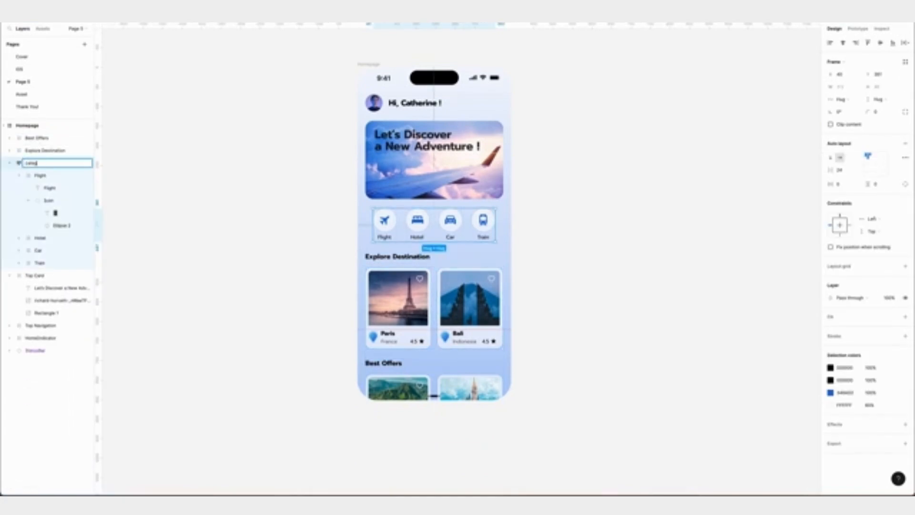
text(categories)
click(38, 176)
click(19, 163)
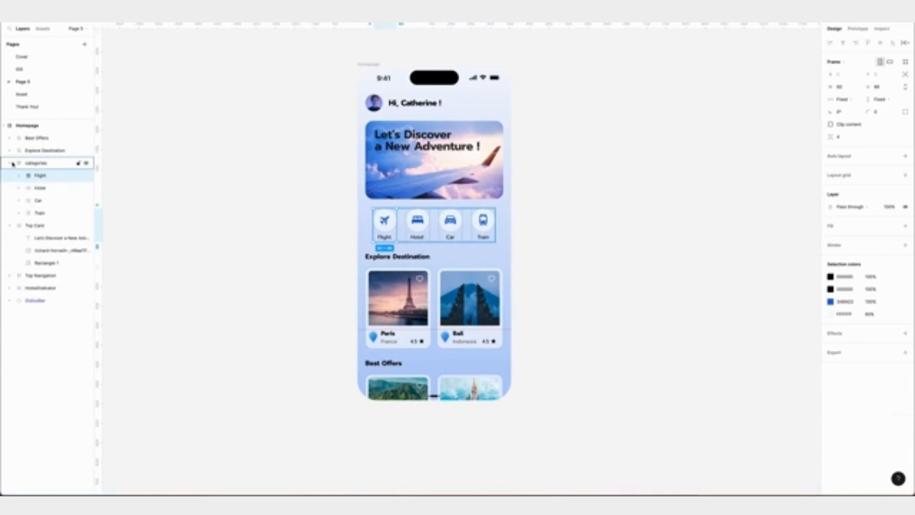
click(39, 177)
click(9, 175)
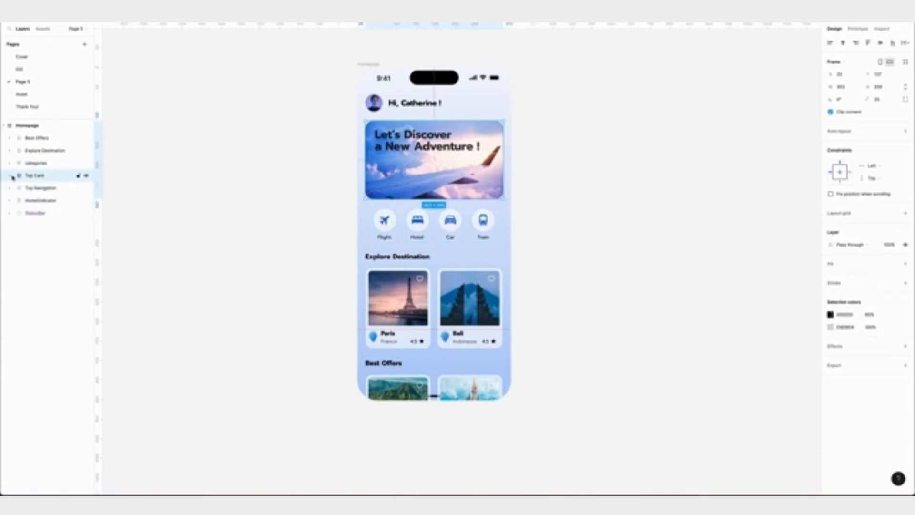
click(141, 190)
scroll(141, 189, right, 2)
scroll(141, 189, right, 1)
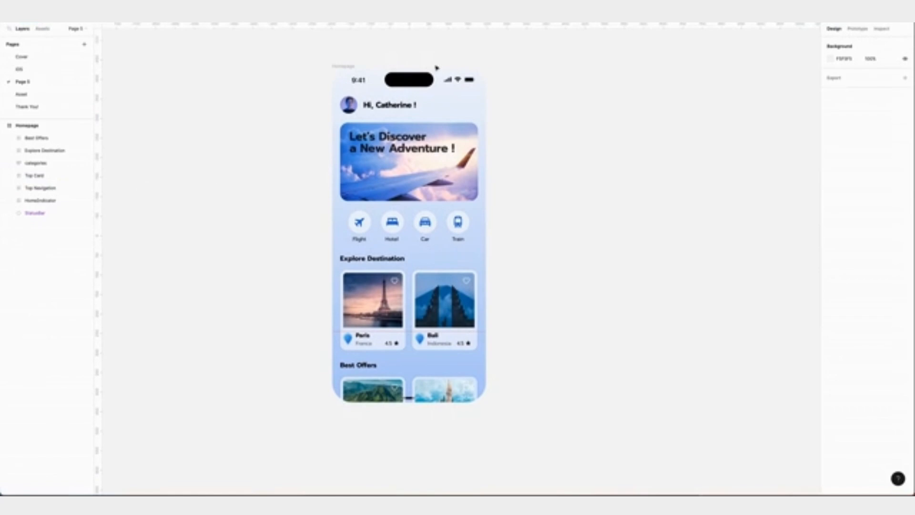
Draw a 92-high rectangle flush across the phone's bottom edge.
scroll(399, 435, up, 5)
key(r)
drag(264, 267, 571, 368)
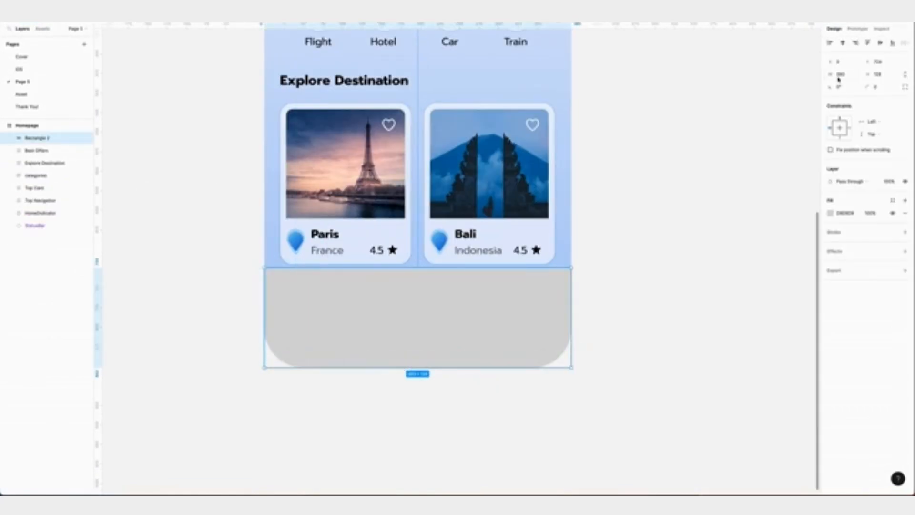
click(880, 74)
text(92)
key(Return)
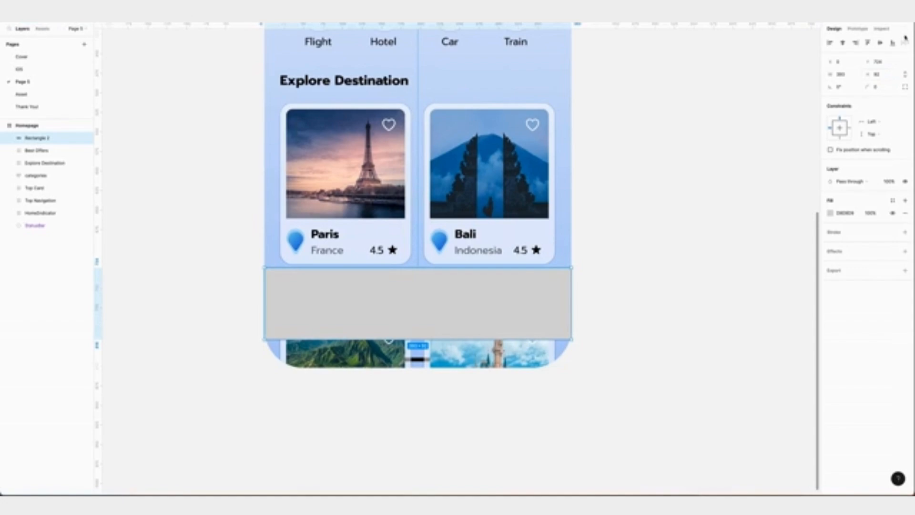
drag(446, 315, 446, 343)
Fill the bar with navy 17205E at 60% opacity.
click(856, 212)
text(172)
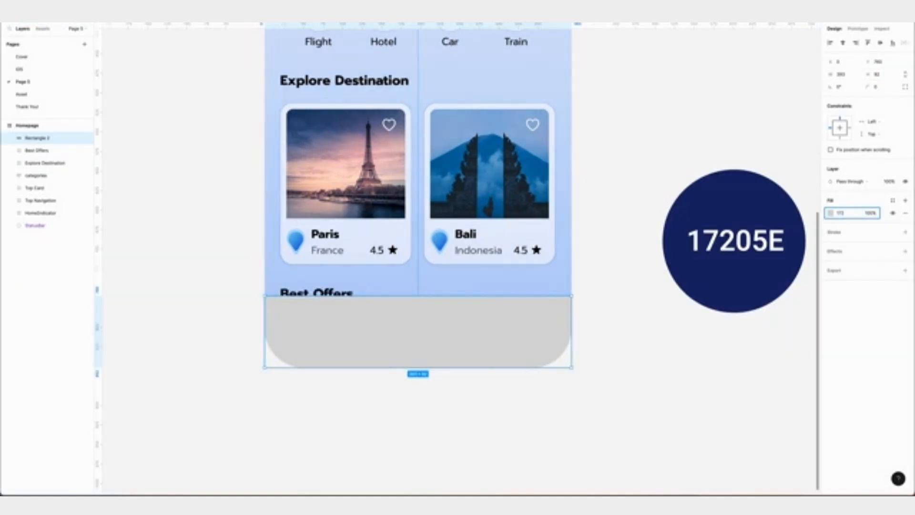
key(Return)
key(Tab)
text(60)
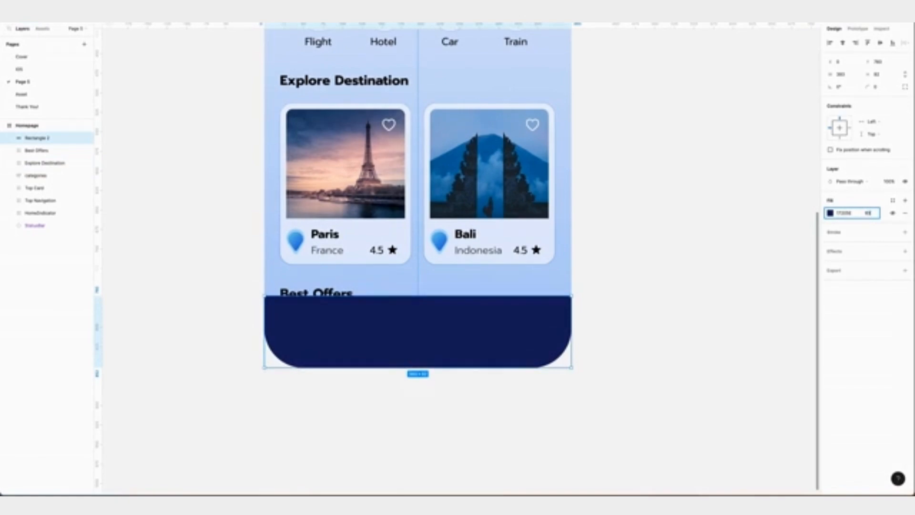
key(Return)
Give the bar an outside stroke and a background blur effect.
click(835, 233)
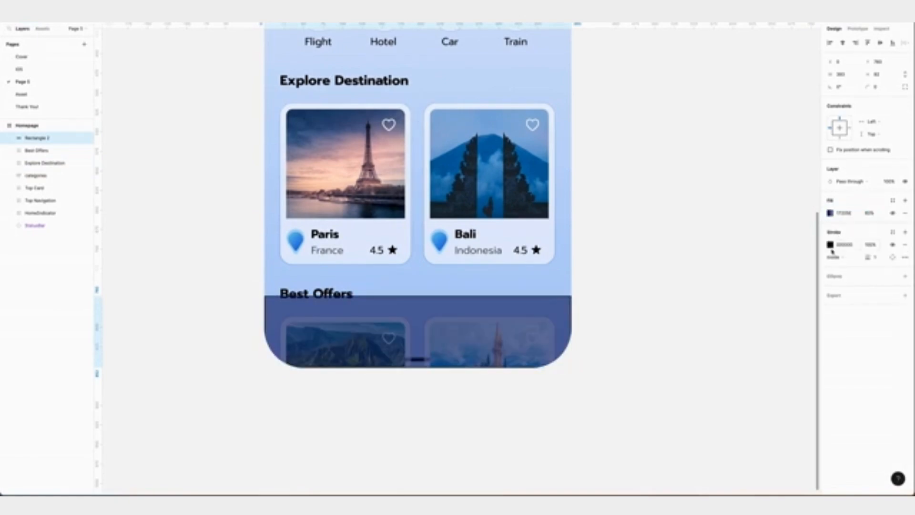
click(834, 257)
click(840, 265)
click(904, 276)
click(843, 289)
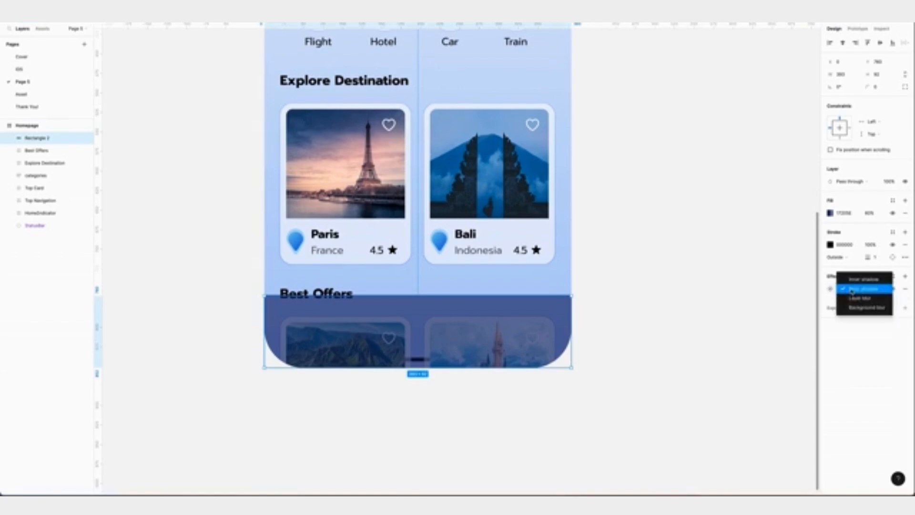
click(857, 307)
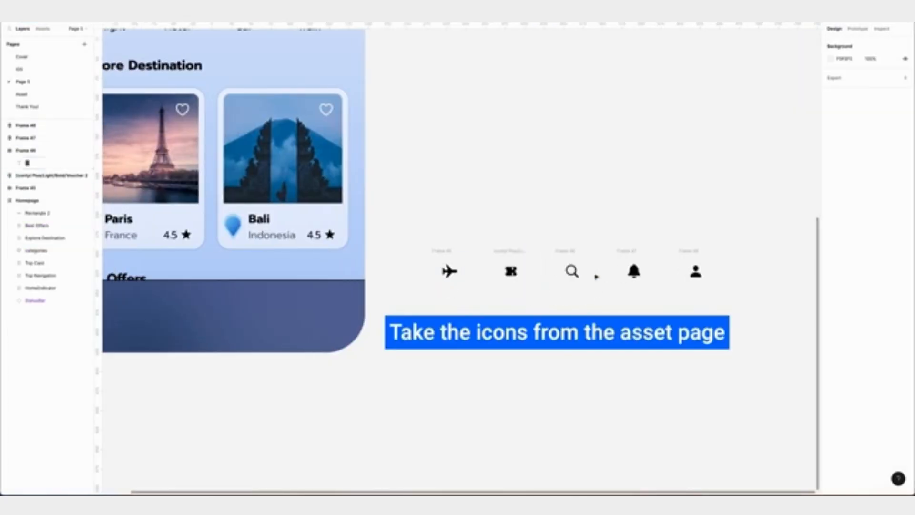
Rename the airplane and ticket icon frames to Homepage and Boarding pass.
scroll(732, 277, left, 1)
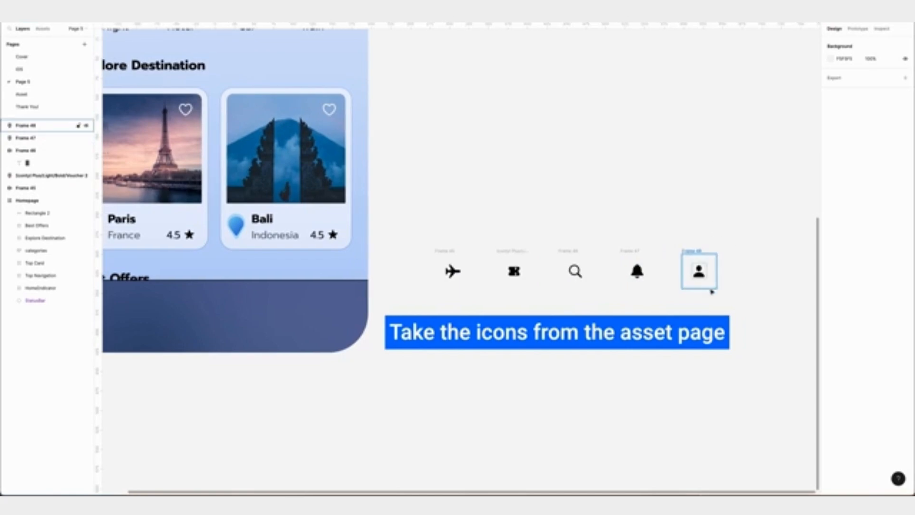
click(447, 254)
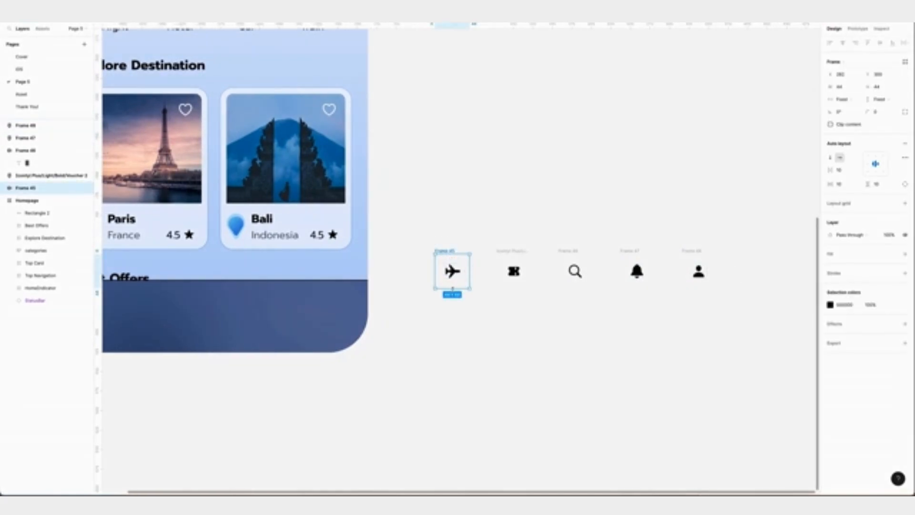
double_click(25, 187)
text(Plaepage)
click(495, 240)
drag(514, 255, 497, 255)
double_click(57, 175)
text(boarding)
click(598, 280)
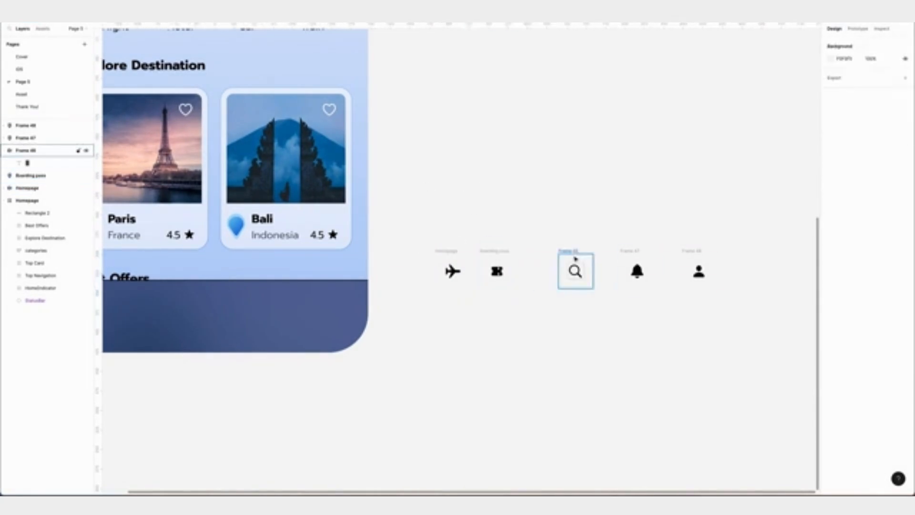
Rename the search, bell and person icon frames to Booking, Notification and Account.
drag(563, 252, 548, 251)
double_click(35, 151)
double_click(26, 139)
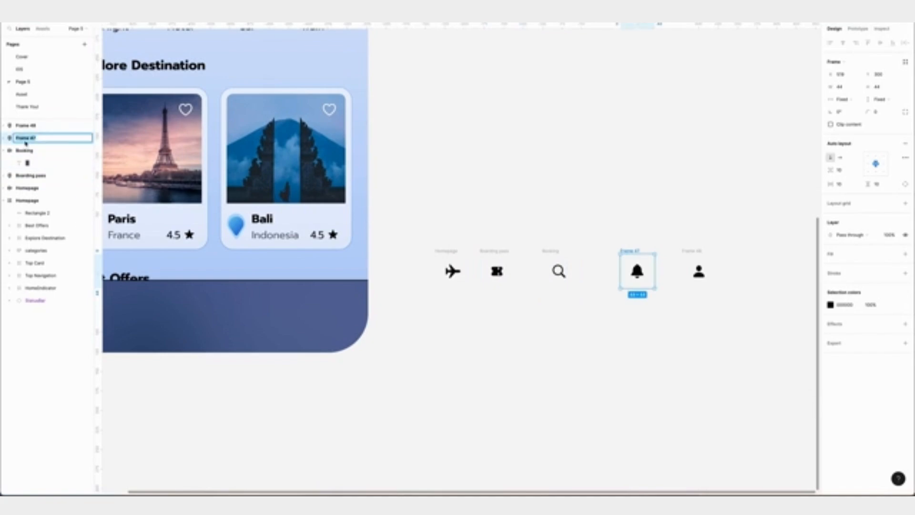
double_click(47, 128)
text(Account)
click(526, 154)
Put the five icons in an auto layout row on the navy bar, with the home indicator above it.
drag(407, 216, 687, 317)
key(shift+a)
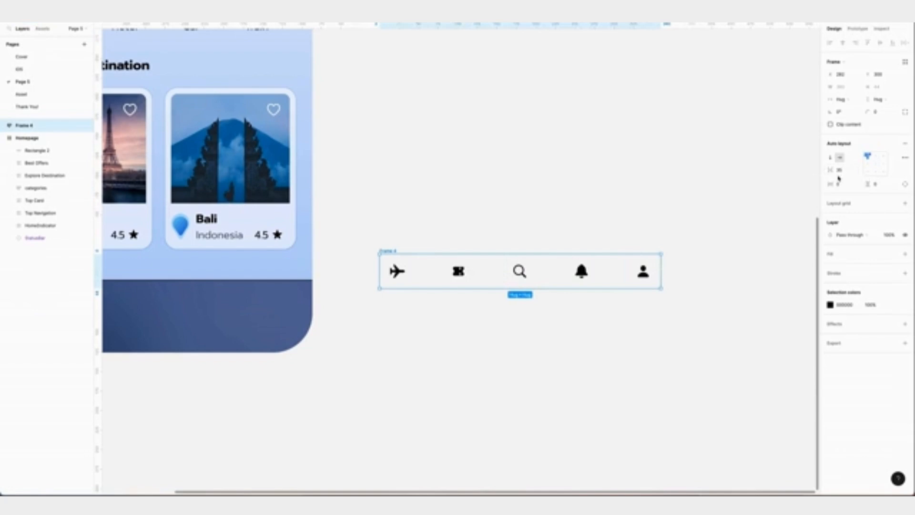
scroll(507, 180, left, 6)
drag(768, 261, 409, 300)
click(32, 227)
drag(36, 228, 31, 132)
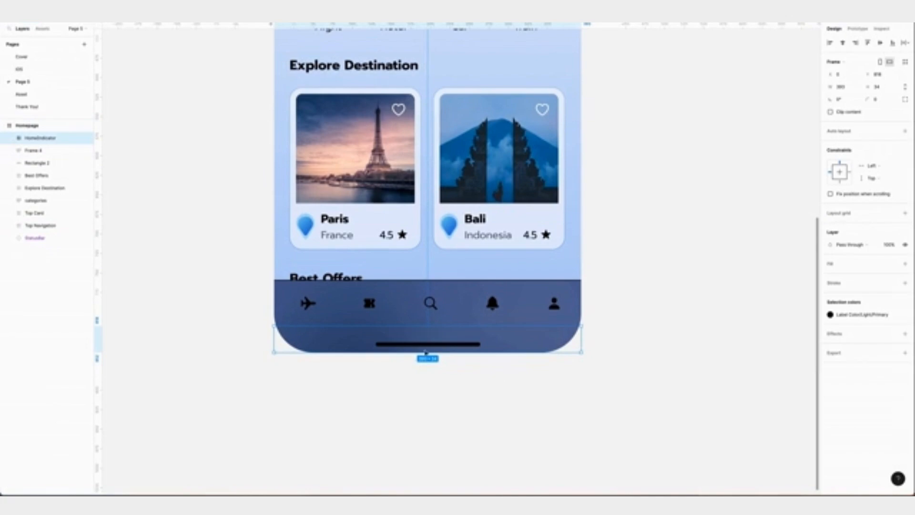
Nudge the icon row down, then hide the home indicator and the Booking search glyph.
click(387, 307)
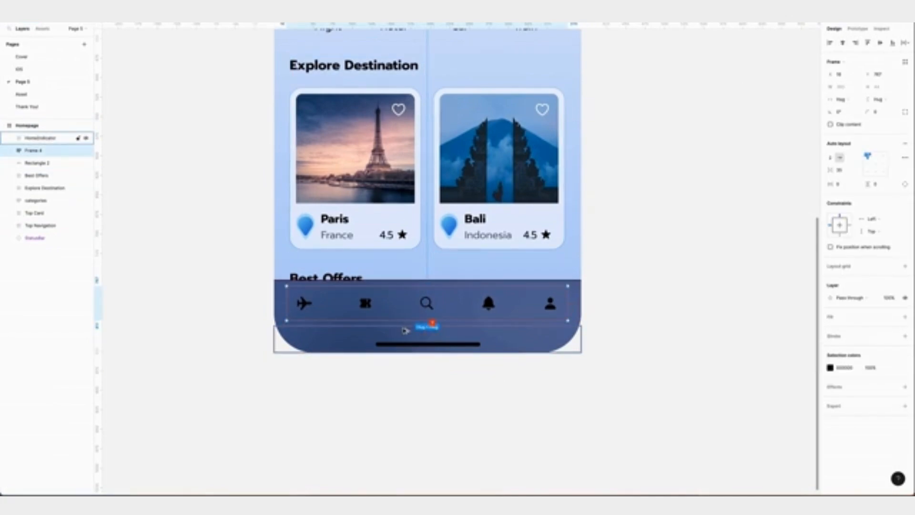
key(Down)
key(Down)
key(Down)
key(Down)
key(Down)
key(Down)
key(Down)
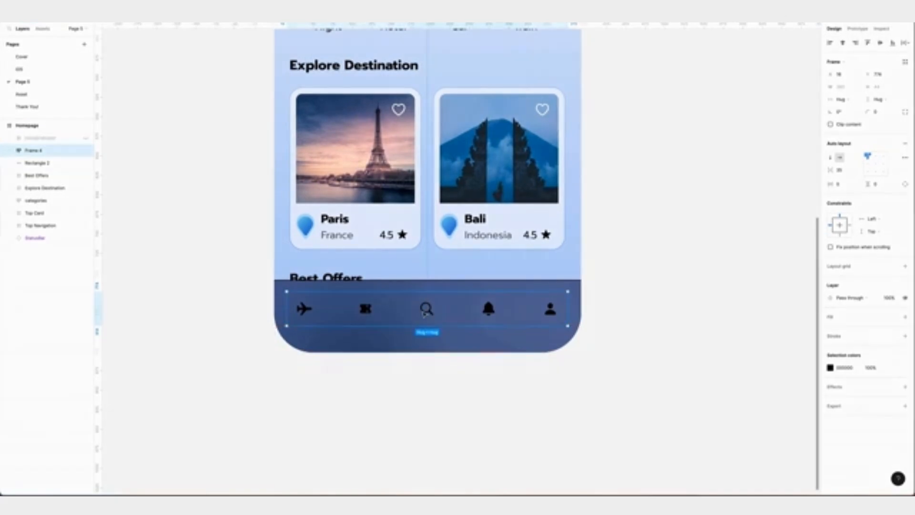
click(426, 309)
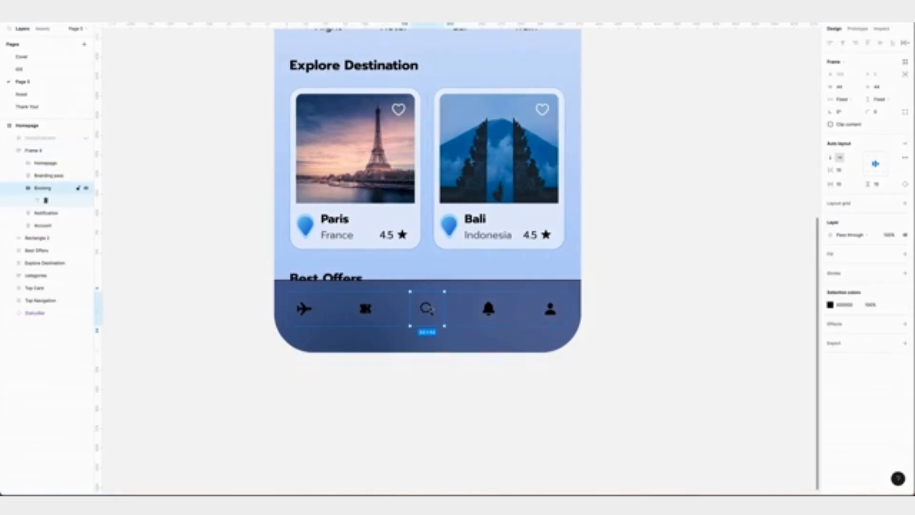
click(48, 201)
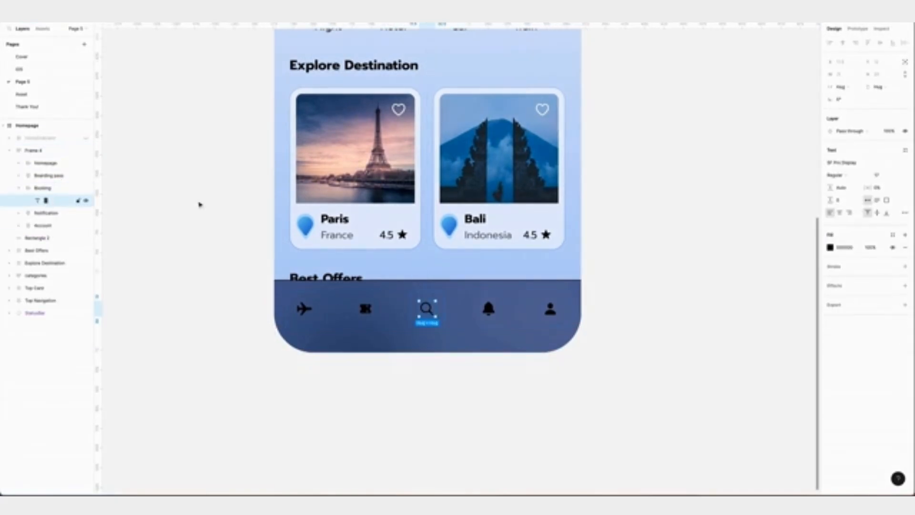
click(892, 248)
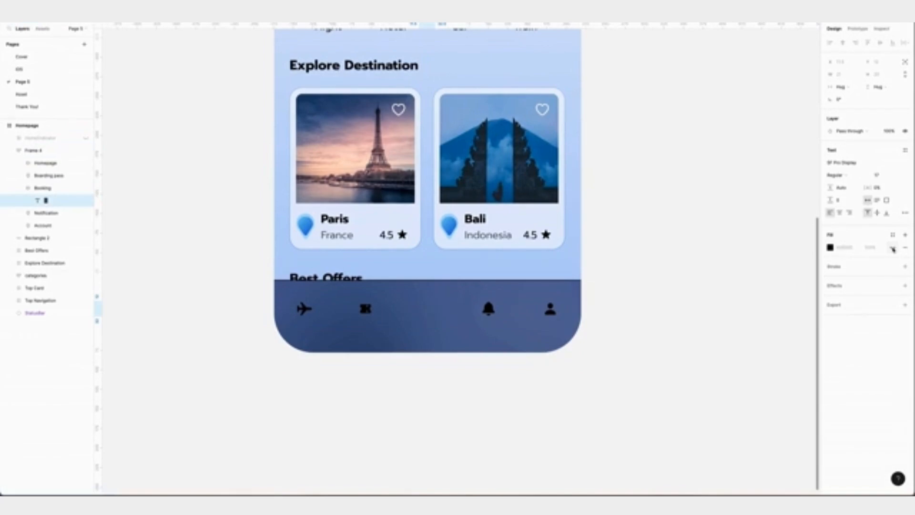
key(Escape)
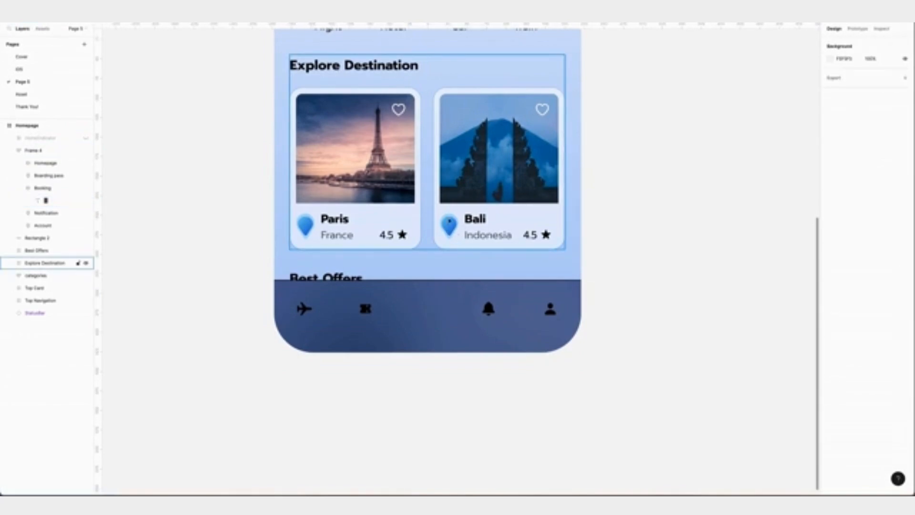
Copy the Paris card's location pin and place the copy near the nav bar centre.
double_click(305, 228)
double_click(305, 228)
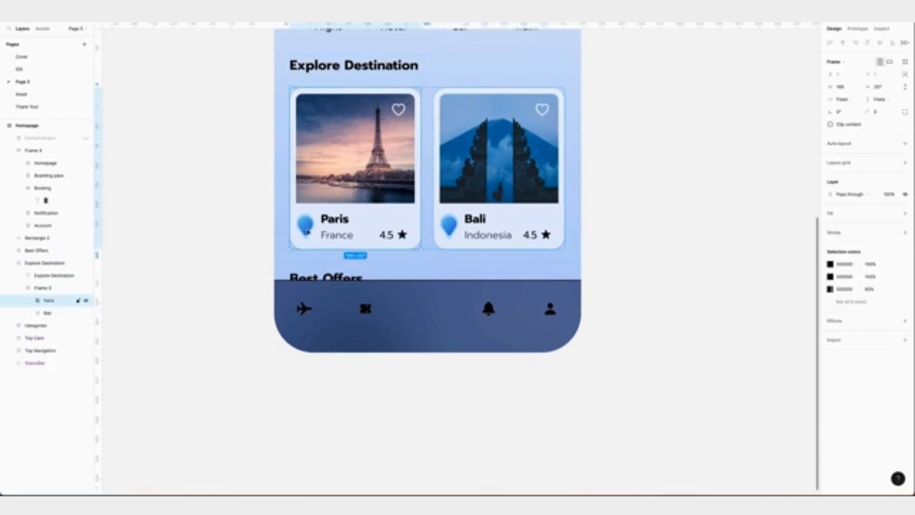
right_click(305, 227)
click(319, 231)
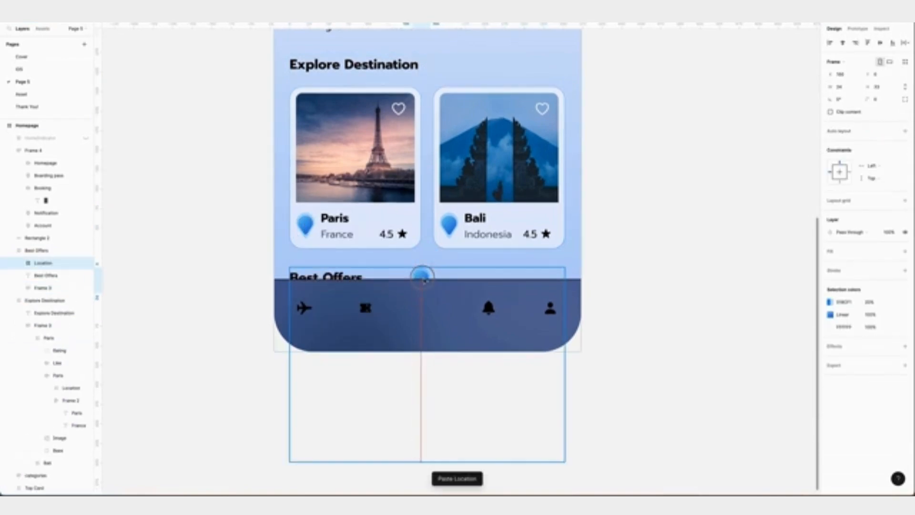
drag(422, 273, 427, 252)
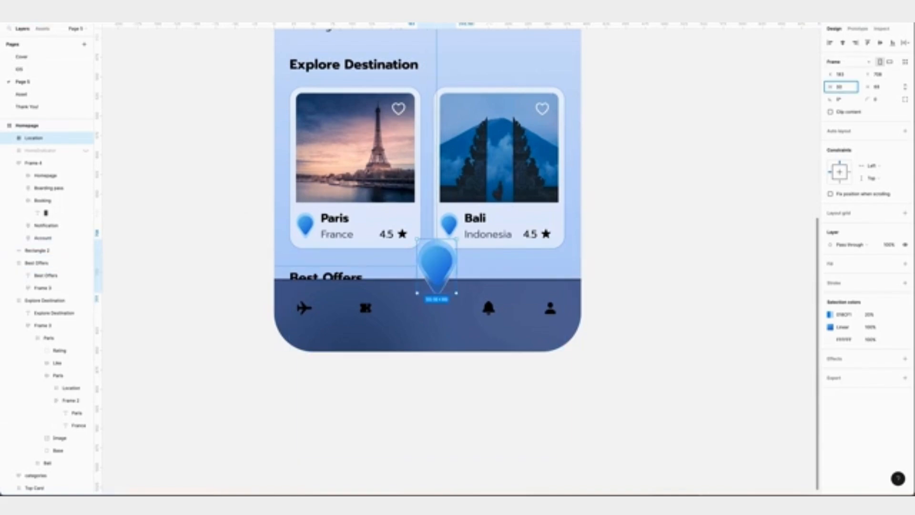
Centre the enlarged pin in the bar and give its outer shape a black stroke.
key(Return)
click(842, 42)
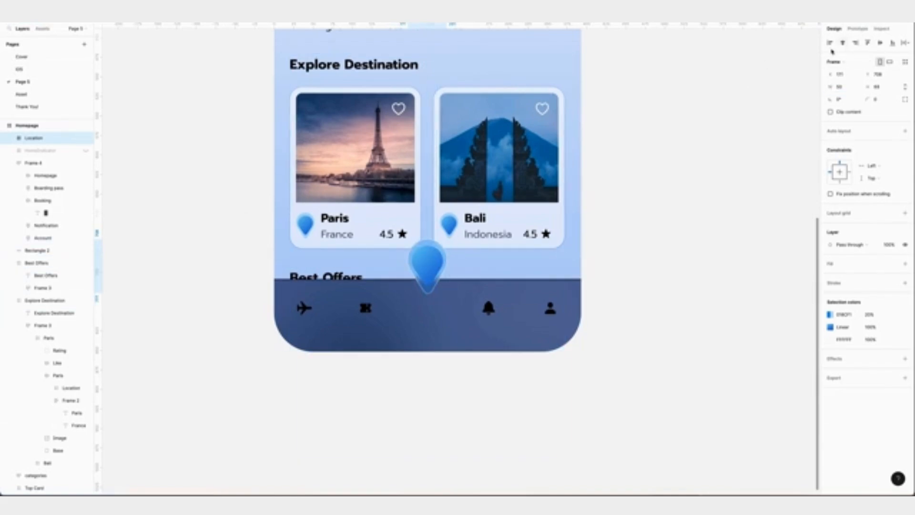
key(shift+Down)
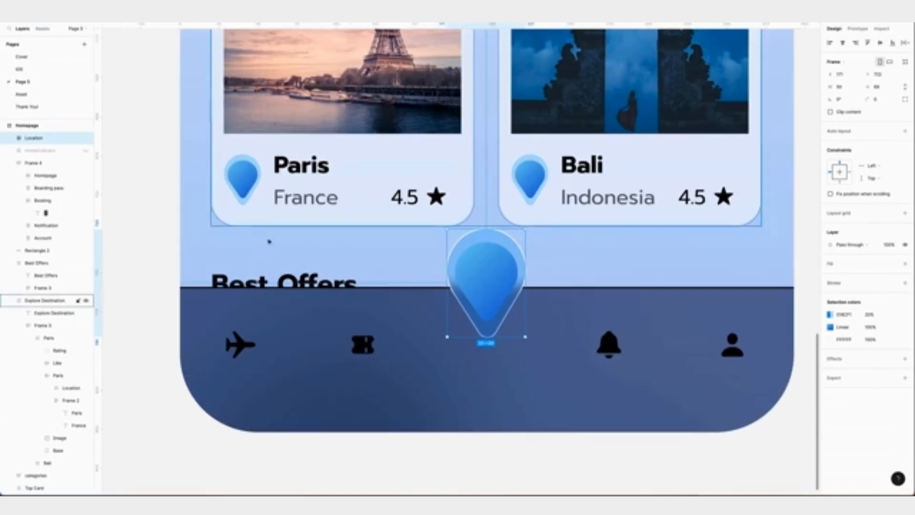
click(9, 137)
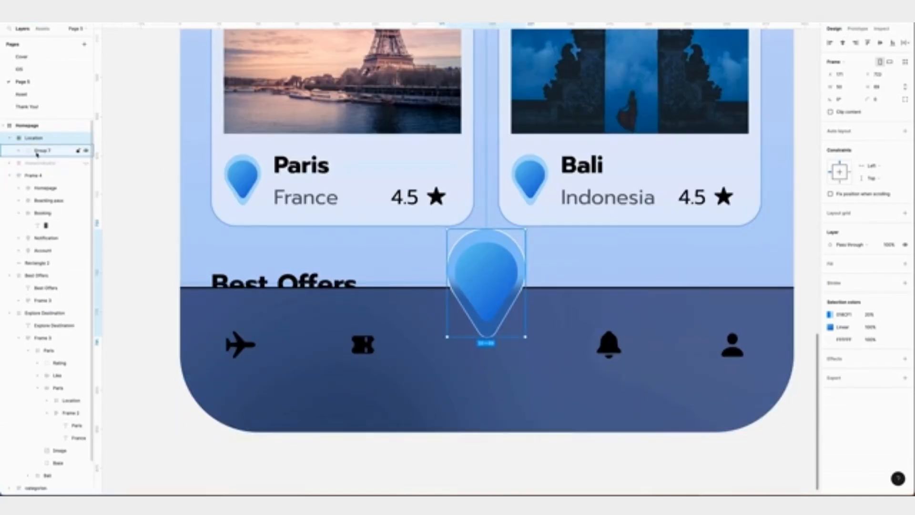
click(18, 150)
click(44, 174)
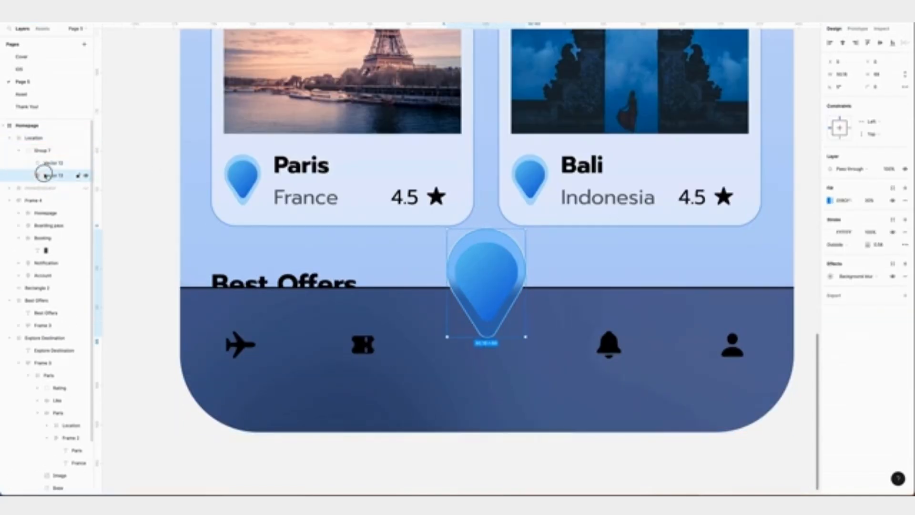
click(830, 232)
drag(728, 244, 708, 461)
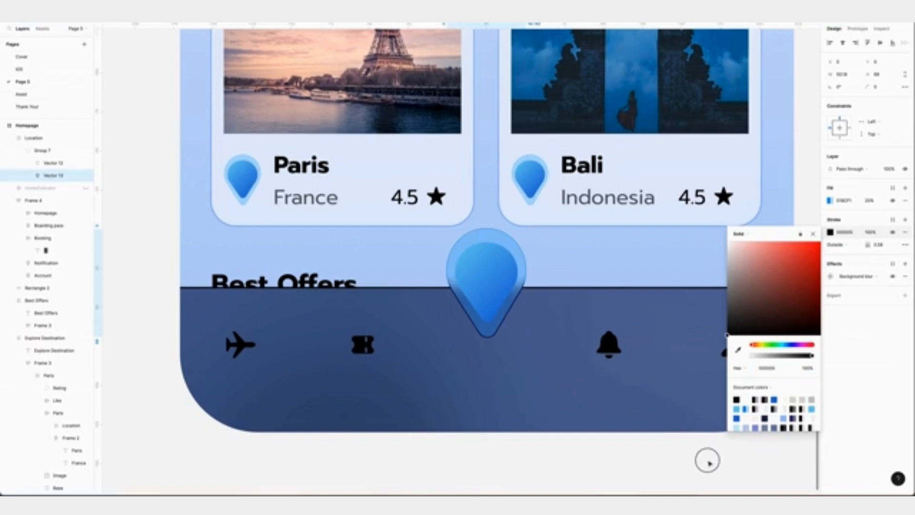
Add an outside Overlay-blend stroke to the pin's inner shape.
click(483, 264)
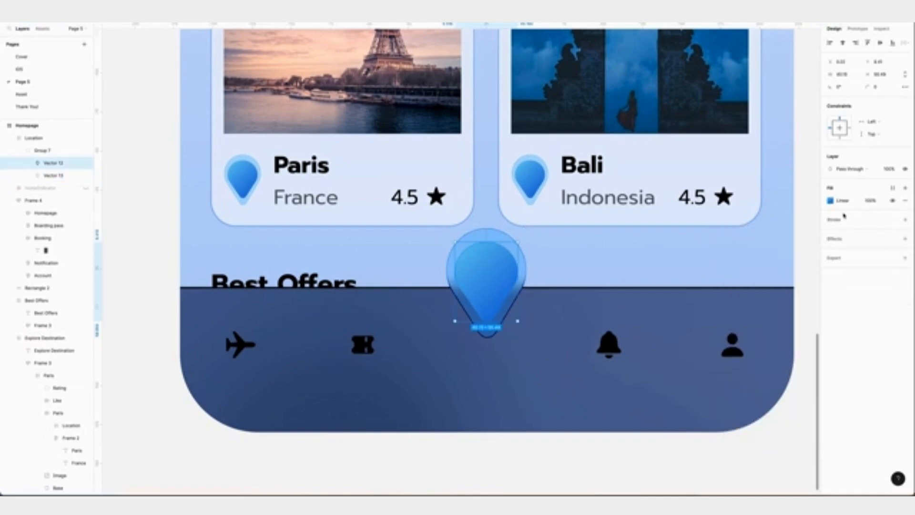
click(905, 220)
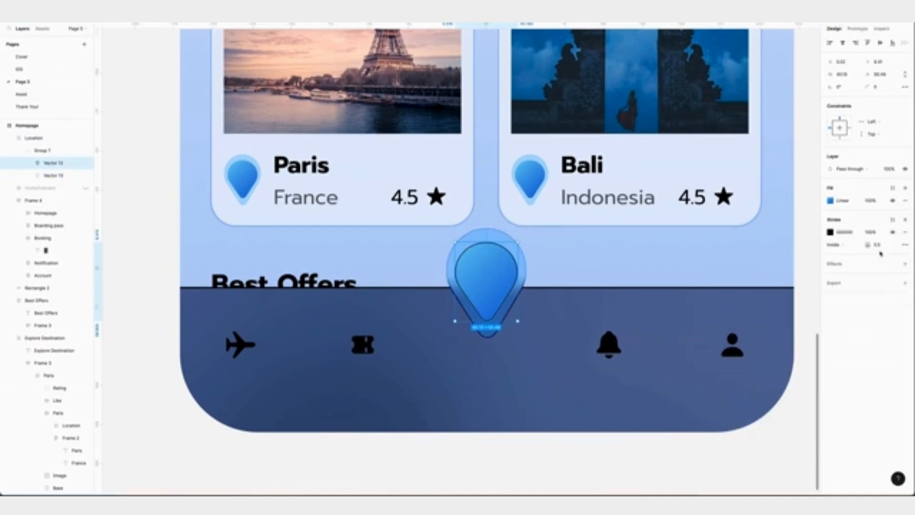
click(830, 232)
click(800, 234)
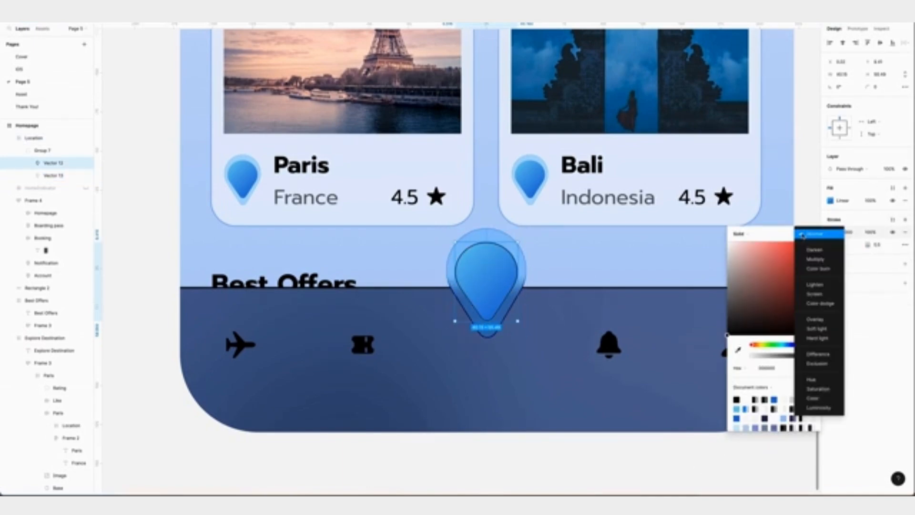
click(818, 322)
click(590, 261)
click(835, 244)
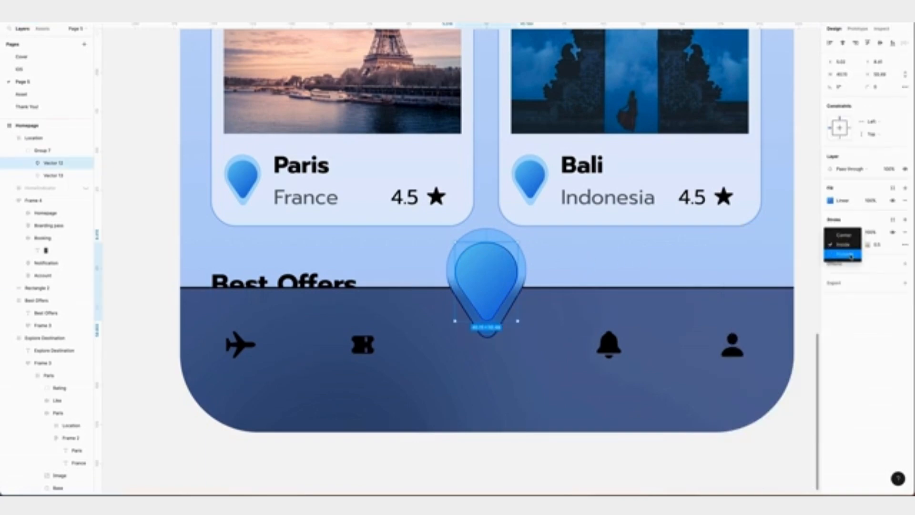
click(843, 255)
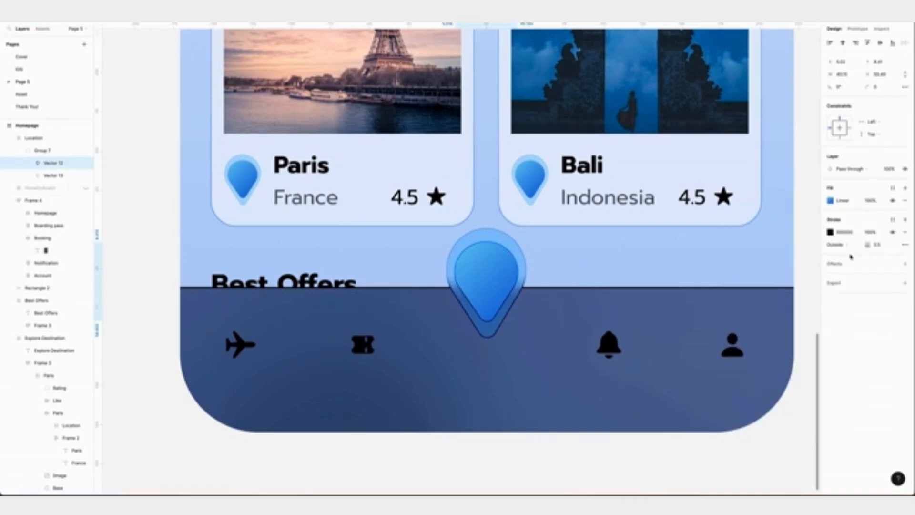
Select the bottom navigation bar shape.
click(425, 291)
scroll(425, 231, down, 2)
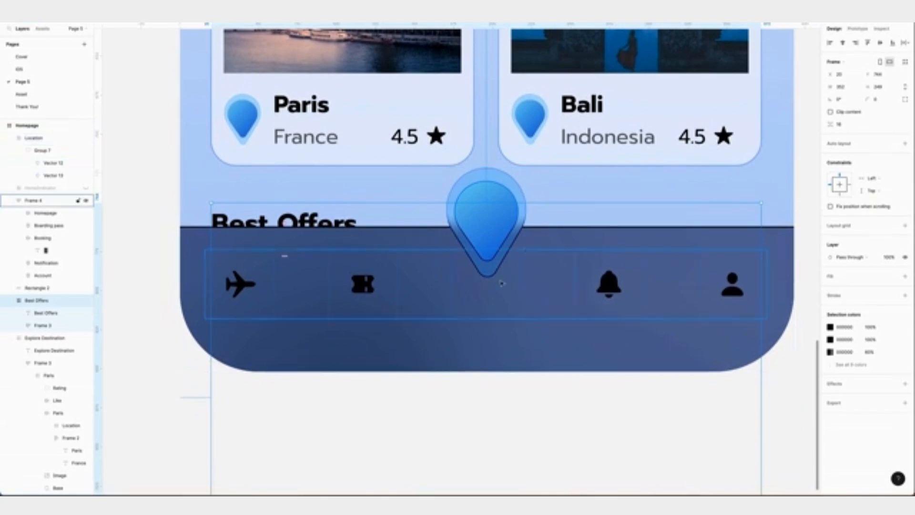
click(524, 352)
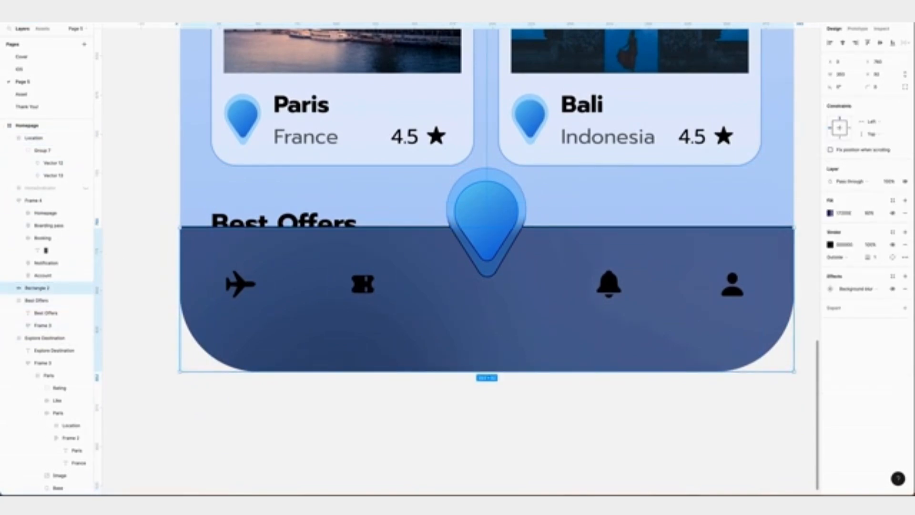
Pull the nav bar's top edge down into a V-shaped notch under the pin.
key(Return)
click(487, 227)
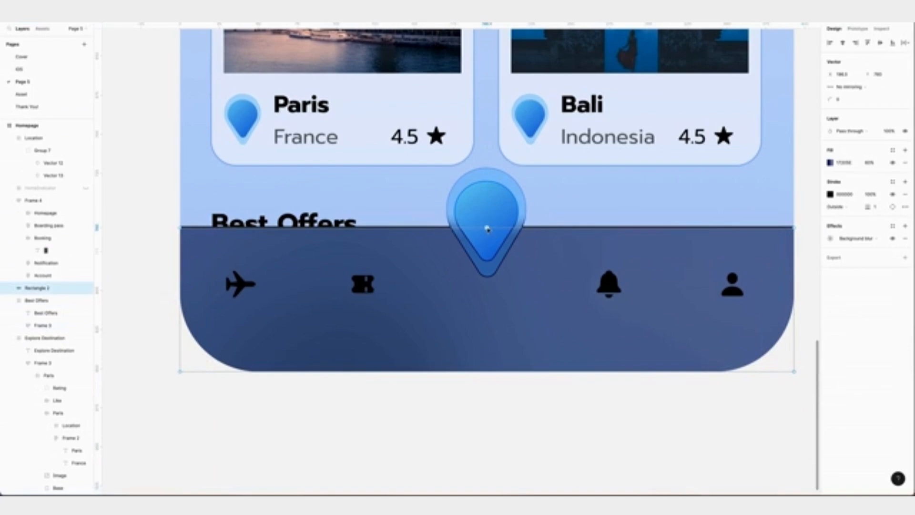
drag(487, 228, 489, 278)
drag(405, 262, 404, 228)
drag(645, 251, 569, 229)
click(487, 278)
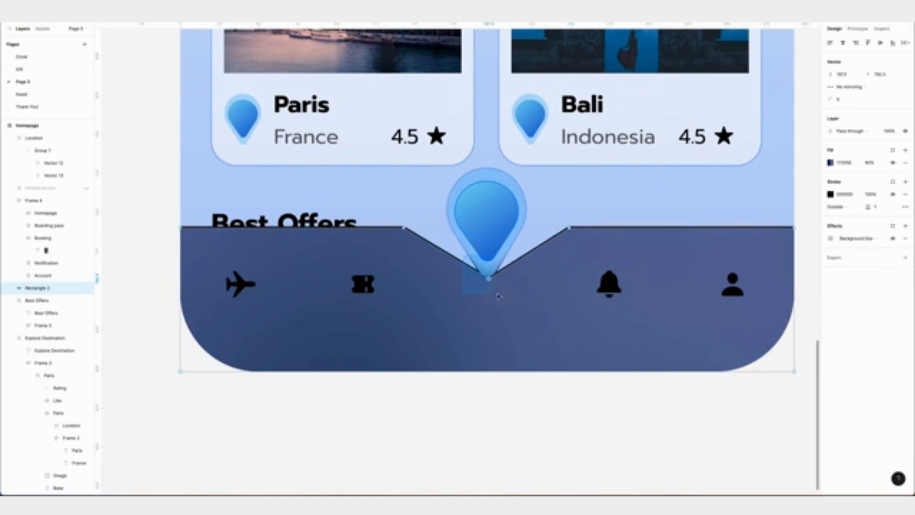
key(Down)
key(Down)
key(Down)
key(Down)
key(Down)
key(Down)
key(Down)
key(Down)
key(Down)
key(Down)
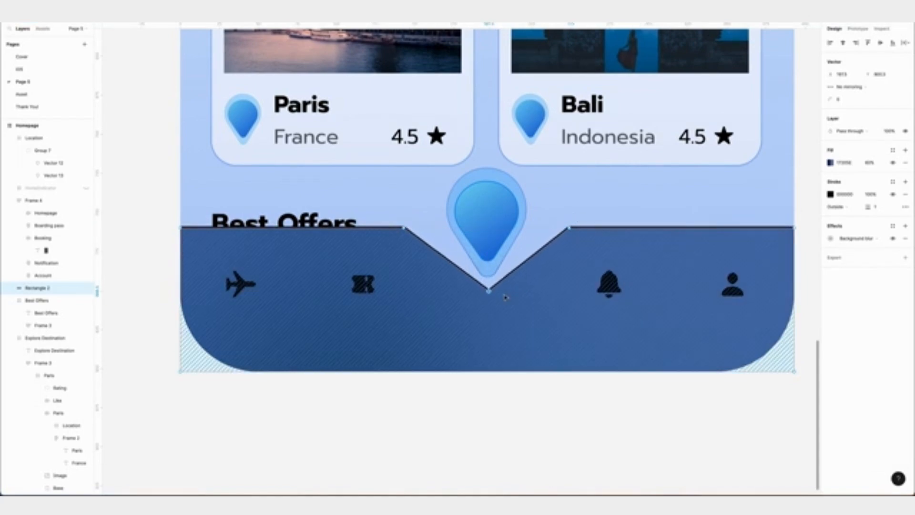
key(Escape)
key(shift+Right)
key(shift+Right)
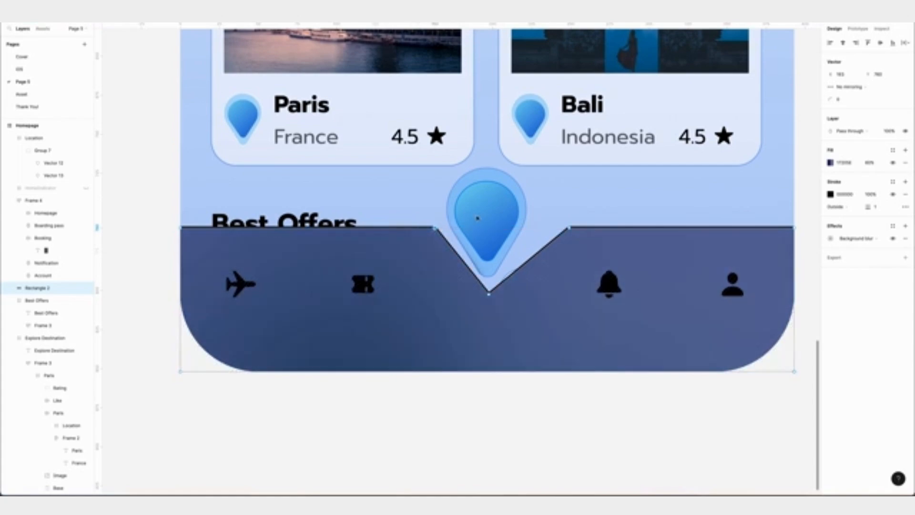
click(568, 228)
key(shift+Left)
key(shift+Left)
Round the notch corners to radius 10.
drag(403, 199, 575, 312)
click(856, 101)
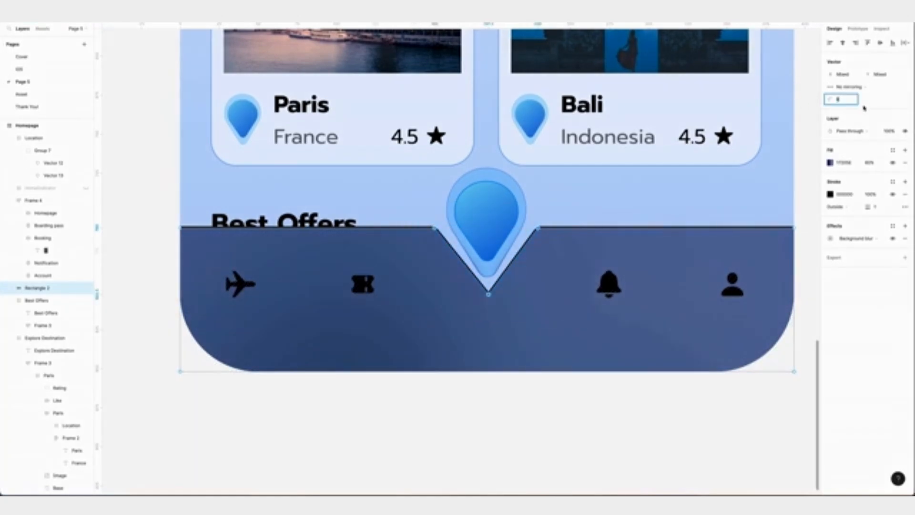
text(10)
key(Return)
click(471, 242)
click(488, 294)
scroll(492, 209, right, 1)
double_click(149, 89)
Set the nav bar outline thickness to 0.5.
click(636, 260)
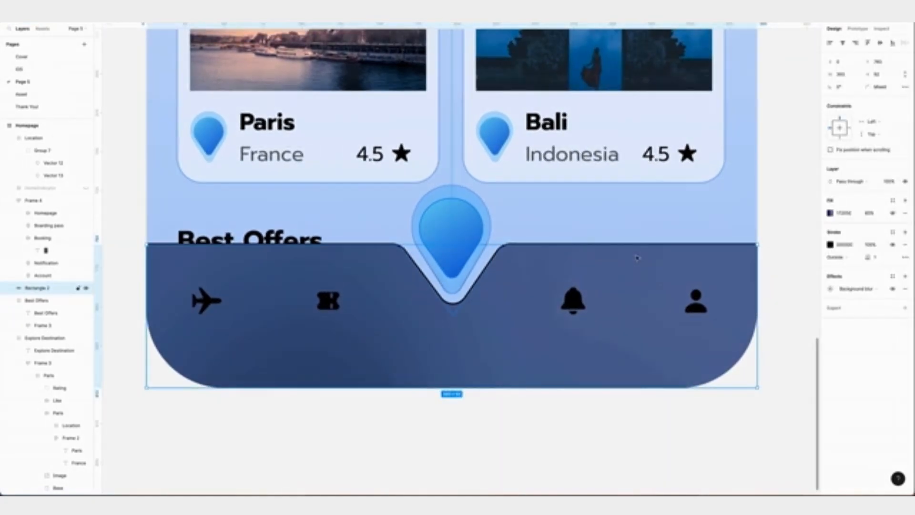
click(830, 245)
click(799, 248)
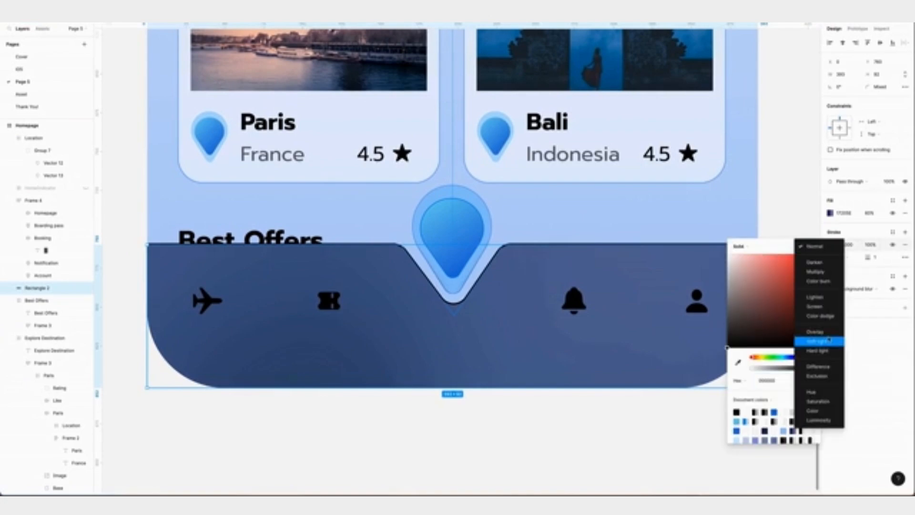
click(830, 328)
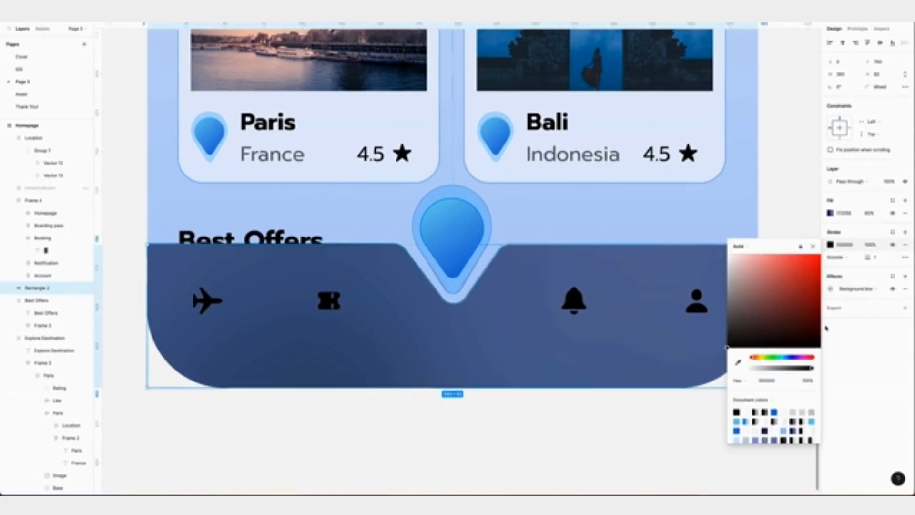
click(874, 257)
text(.5)
key(Return)
click(772, 221)
Make the navigation icons white (FFFFFF).
scroll(260, 267, right, 1)
click(258, 267)
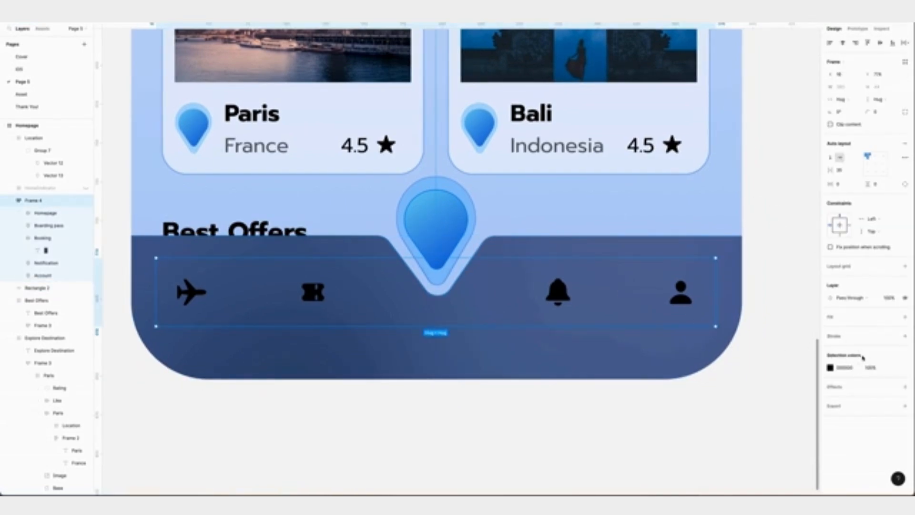
click(831, 368)
text(FFFFFF)
key(Return)
click(791, 261)
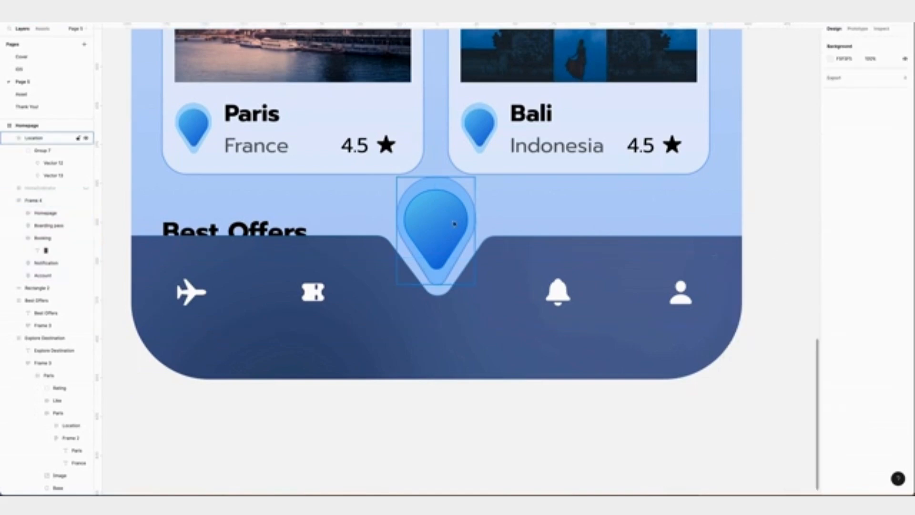
click(412, 310)
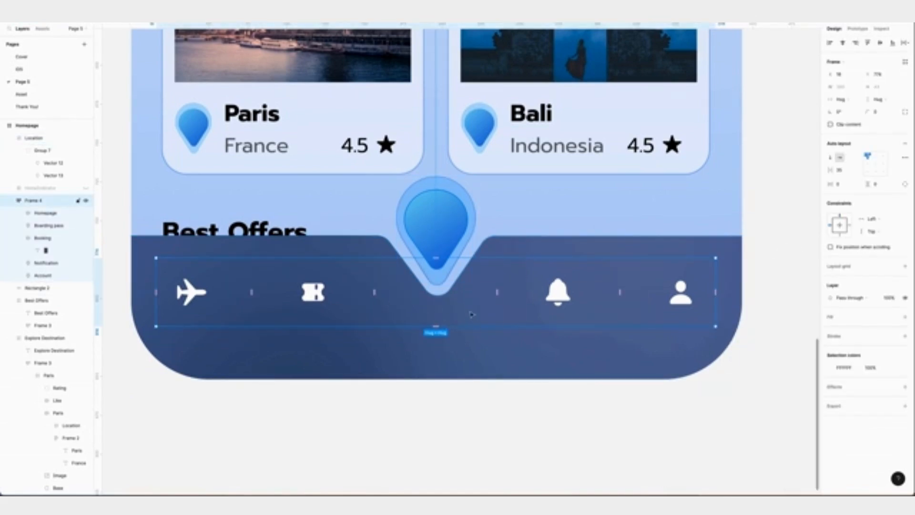
Paste the Booking magnifier glyph into the location pin, centre it and colour it white.
right_click(47, 250)
click(39, 251)
right_click(45, 249)
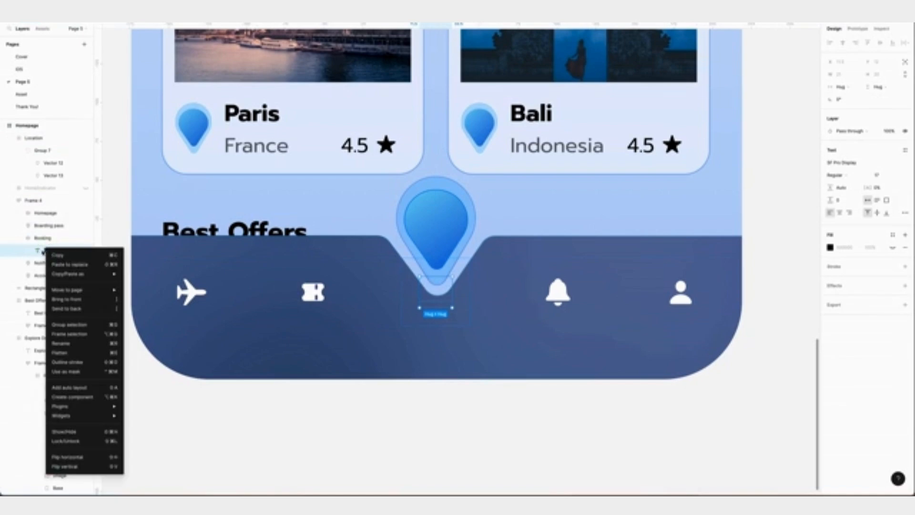
click(56, 254)
right_click(425, 211)
click(450, 228)
drag(449, 236, 441, 228)
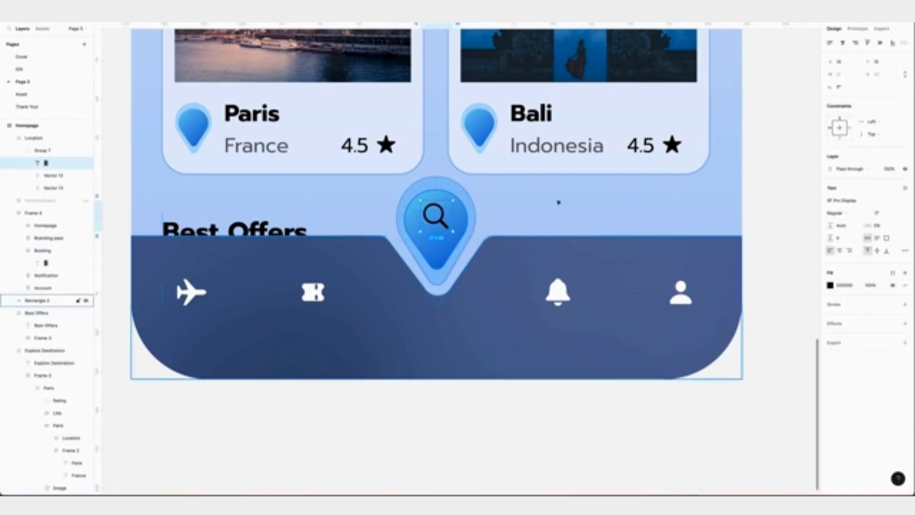
drag(439, 217, 441, 225)
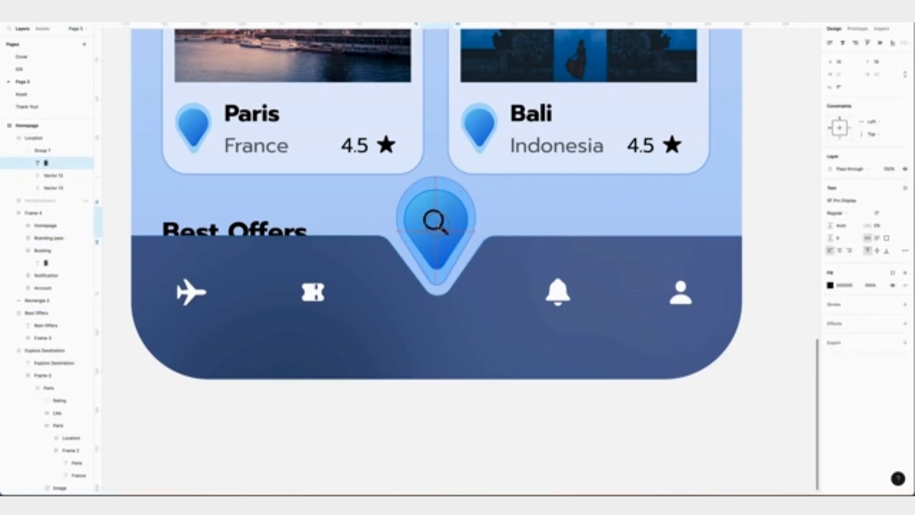
click(830, 285)
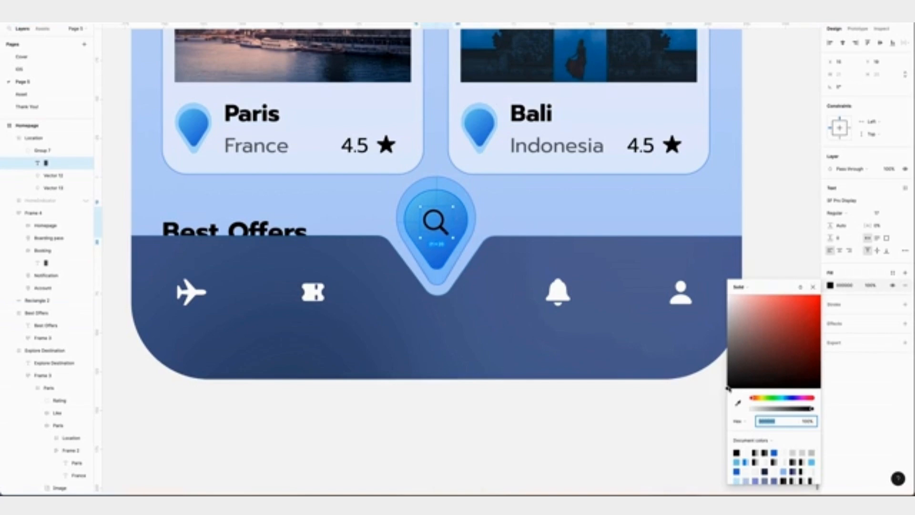
drag(728, 389, 643, 102)
Fit the phone in view and set the page background to dark grey 2C2C2C.
click(768, 228)
scroll(767, 228, up, 2)
key(shift+0)
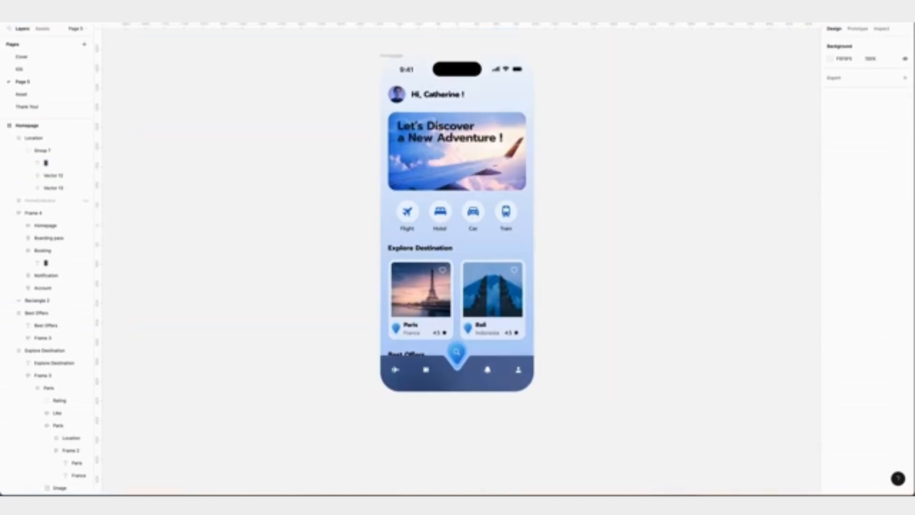
click(830, 61)
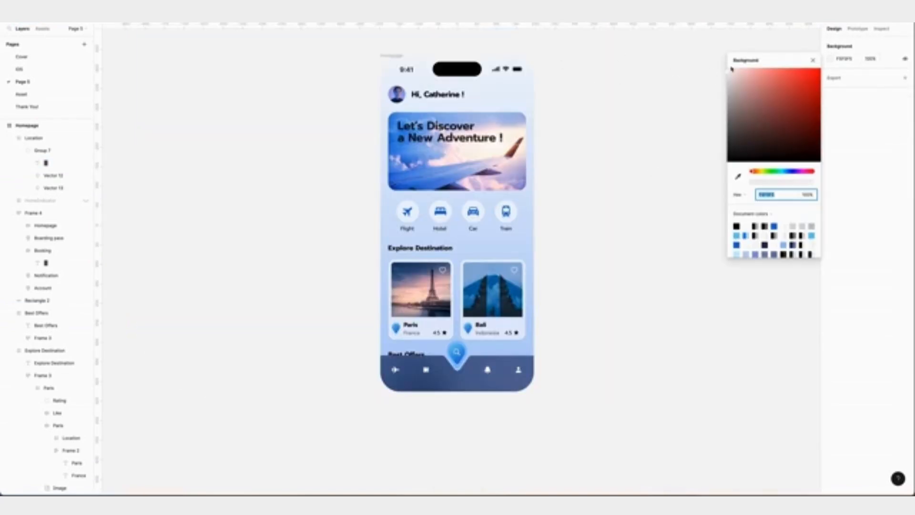
drag(728, 75, 727, 162)
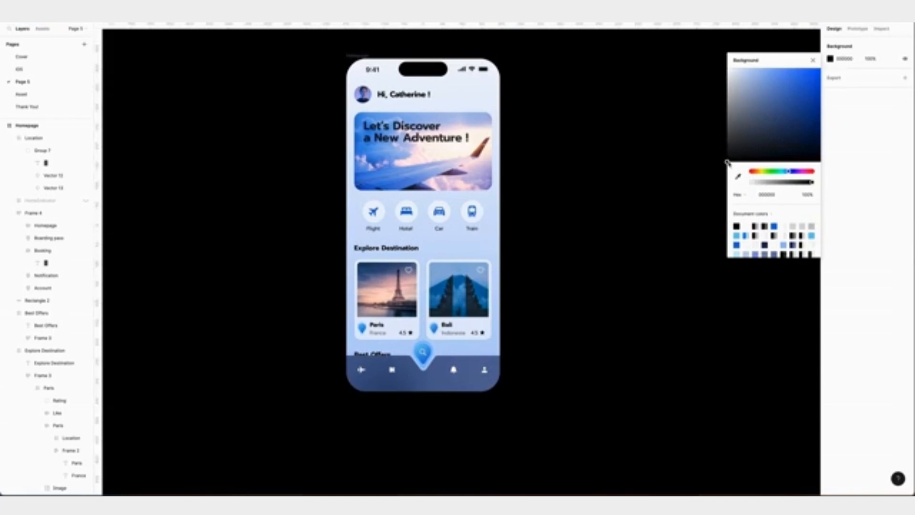
click(738, 146)
scroll(574, 148, up, 1)
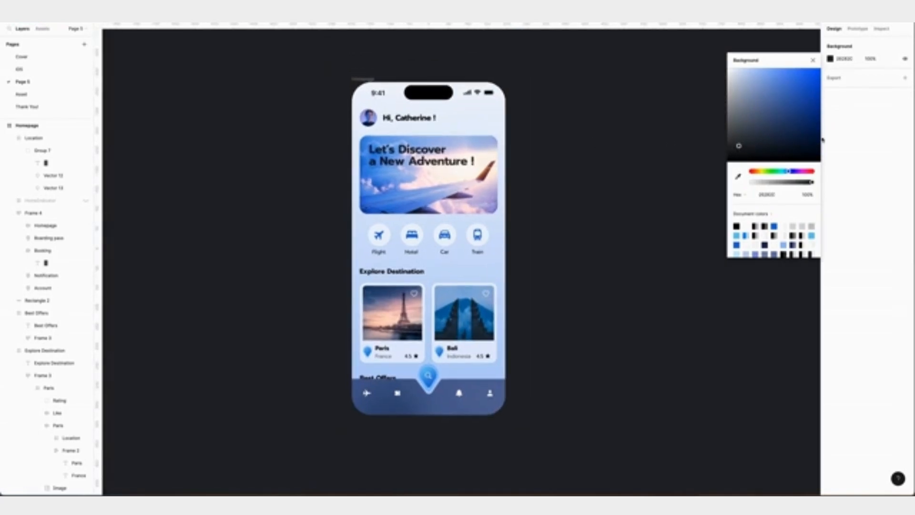
key(Escape)
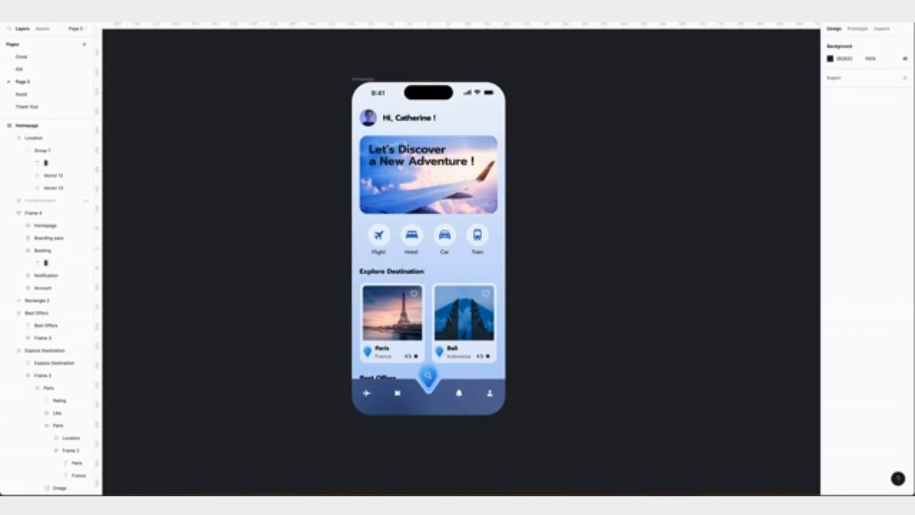
scroll(428, 248, left, 1)
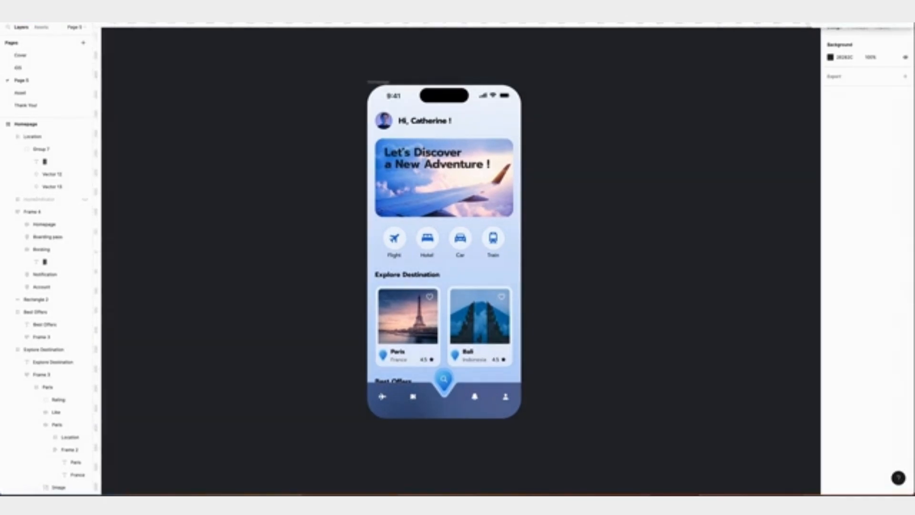
scroll(442, 464, up, 5)
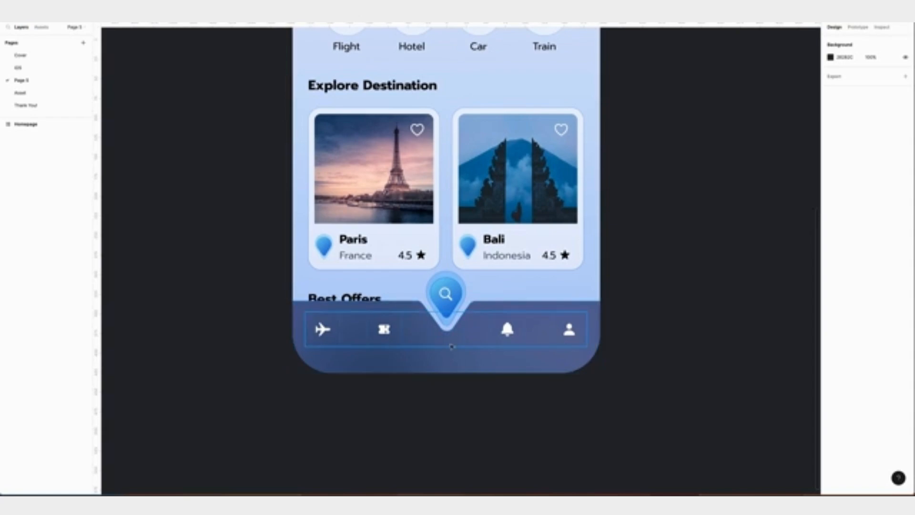
Rename the navigation icon row frame to 'Tab'.
click(6, 124)
click(27, 140)
click(9, 137)
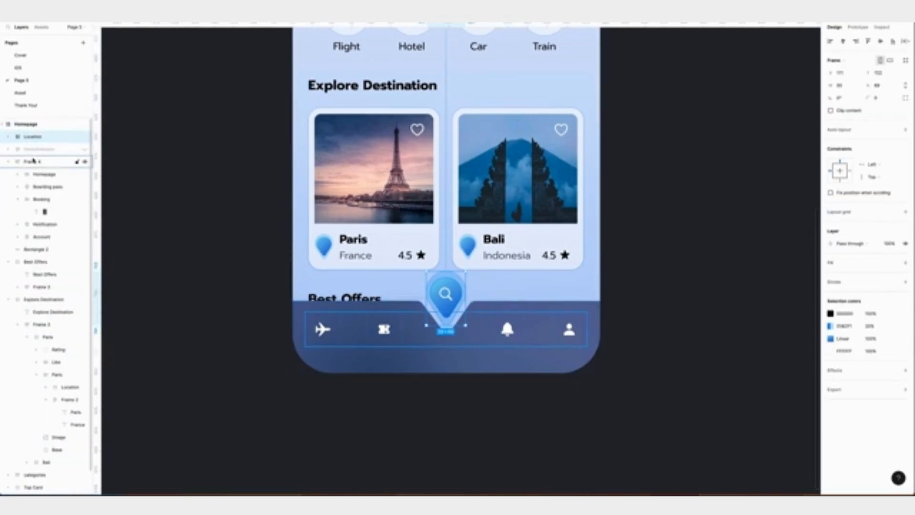
click(9, 163)
double_click(40, 164)
text(Tab)
key(Return)
key(Return)
click(20, 161)
click(8, 161)
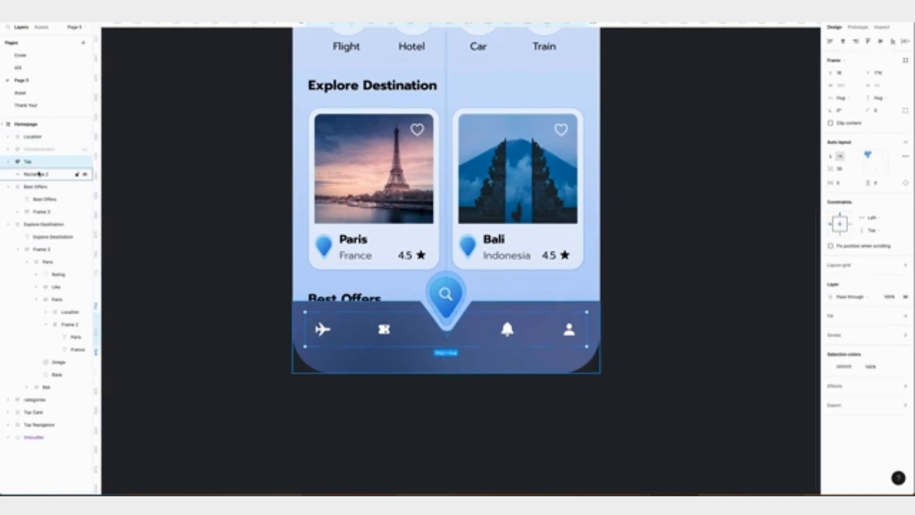
Wrap the Location pin through the nav bar shape in a new frame named 'Tab bar'.
click(34, 173)
shift+click(31, 136)
right_click(37, 140)
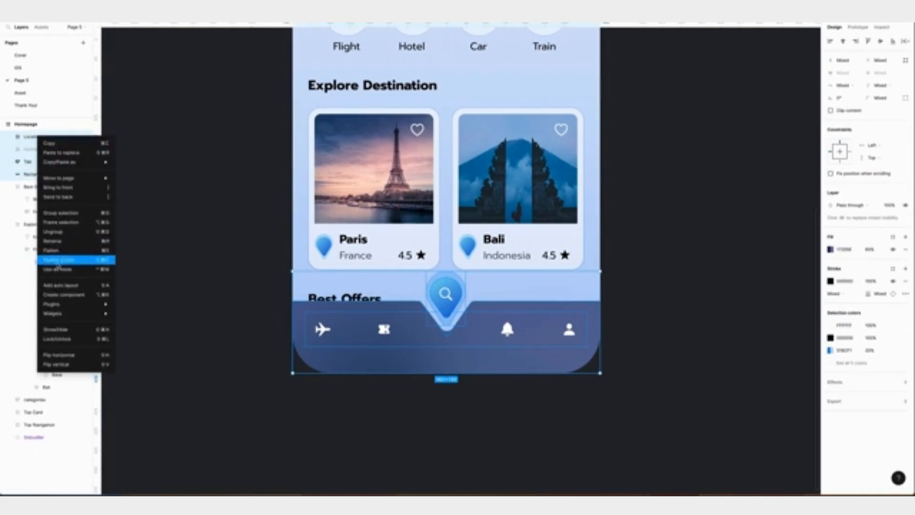
click(61, 222)
double_click(44, 138)
text(Tab bar)
key(Return)
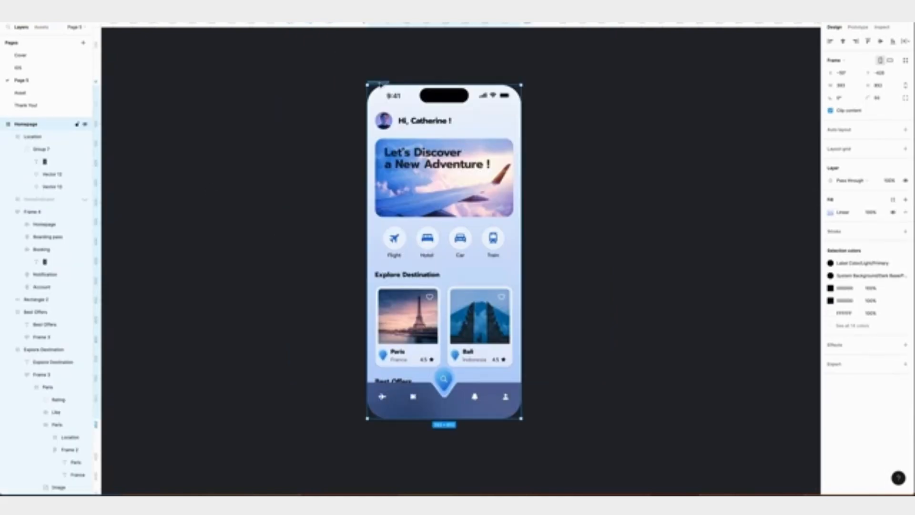
Paste a copy of the Homepage screen and rename it 'Book Your Flight'.
key(ctrl+v)
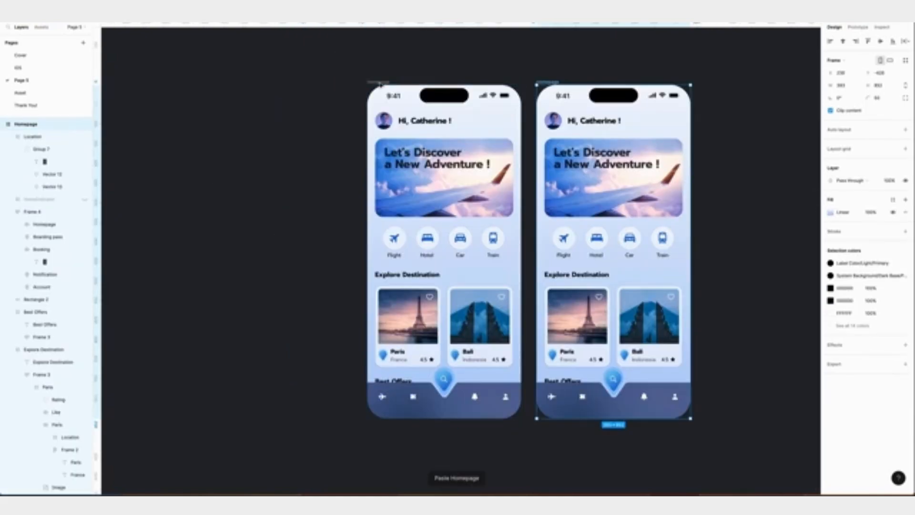
scroll(380, 85, right, 2)
key(alt+l)
key(ctrl+r)
text(B)
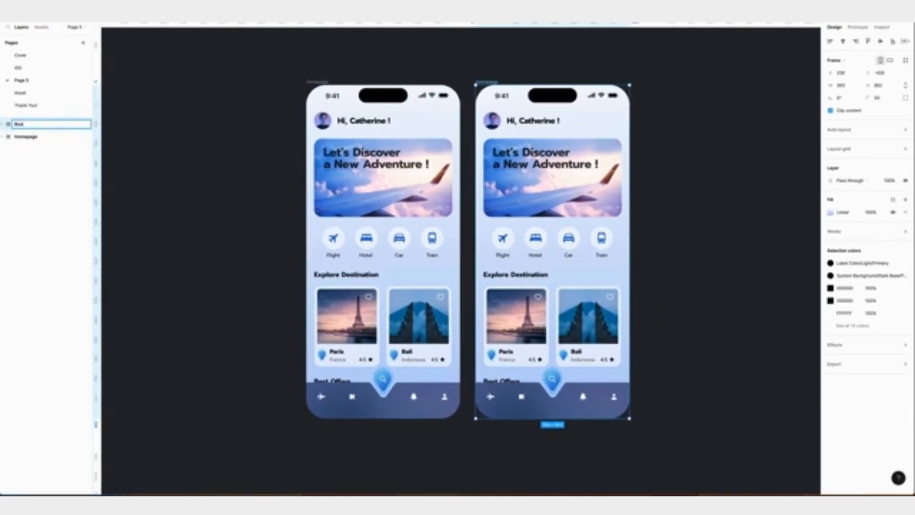
text(ook Your Flight)
key(Return)
Delete the categories, Explore Destination, Tab bar and Best Offers sections from the copy.
click(497, 204)
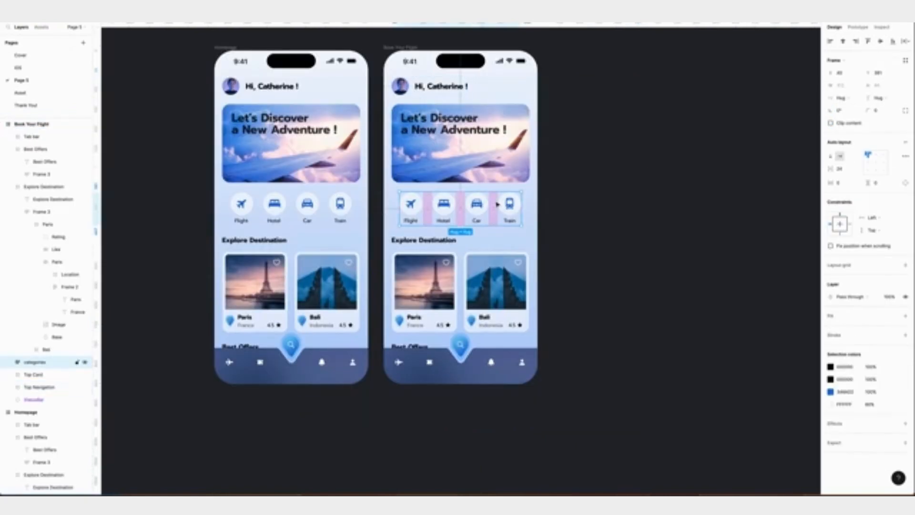
key(Delete)
click(467, 243)
key(Delete)
click(470, 356)
key(Delete)
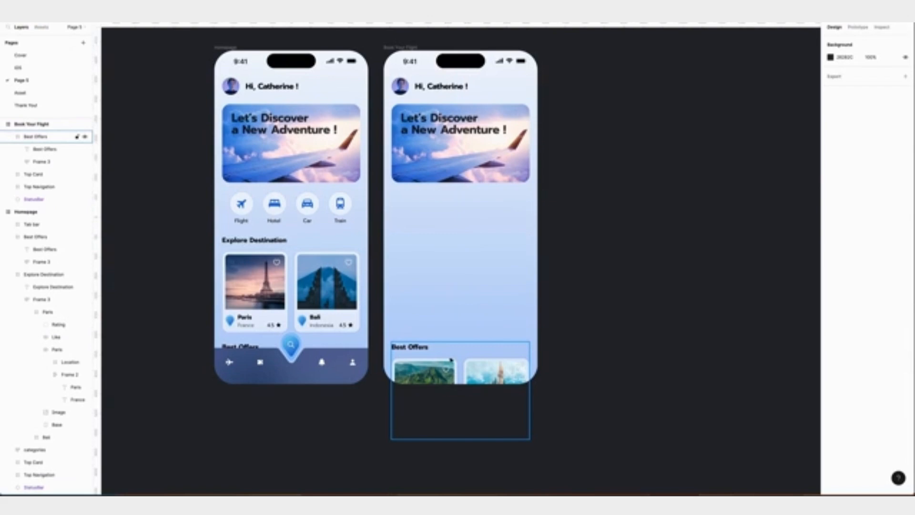
key(Delete)
Set the Book Your Flight background's lower gradient stop to 8B93DB.
scroll(404, 90, up, 2)
click(403, 90)
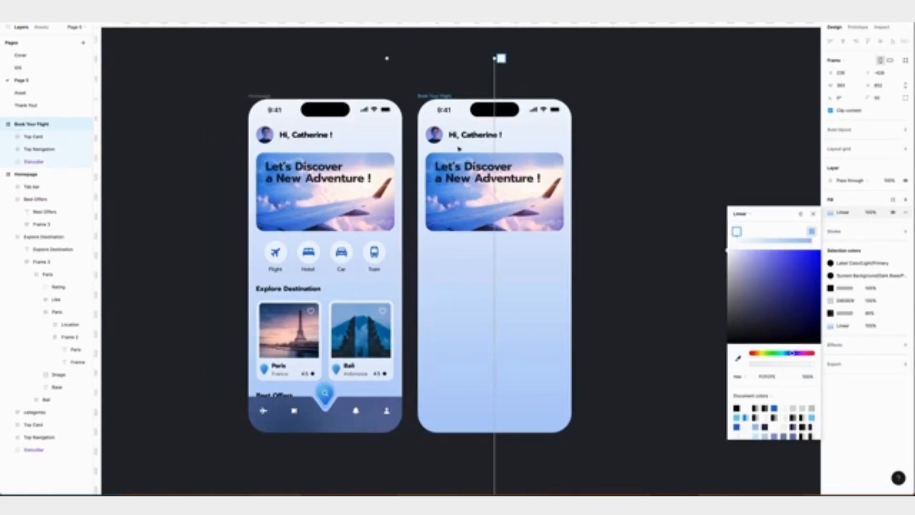
scroll(459, 149, down, 5)
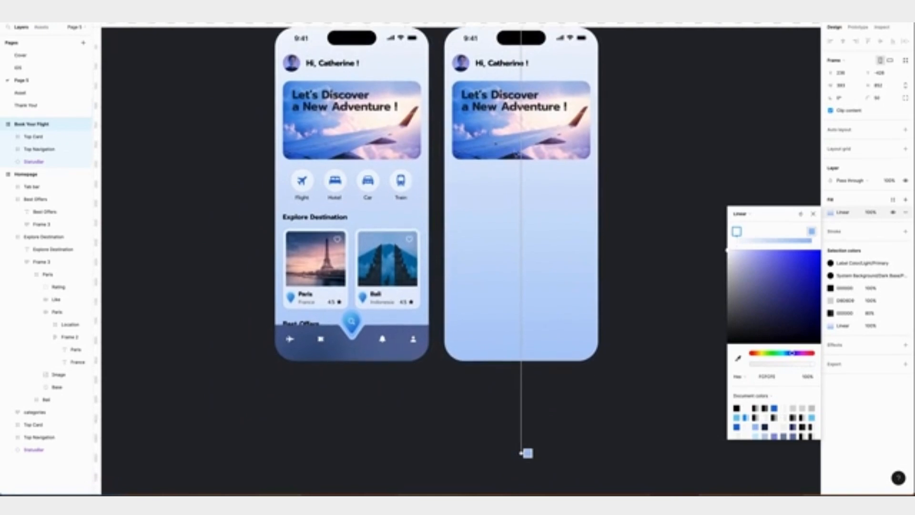
scroll(595, 229, down, 2)
click(518, 385)
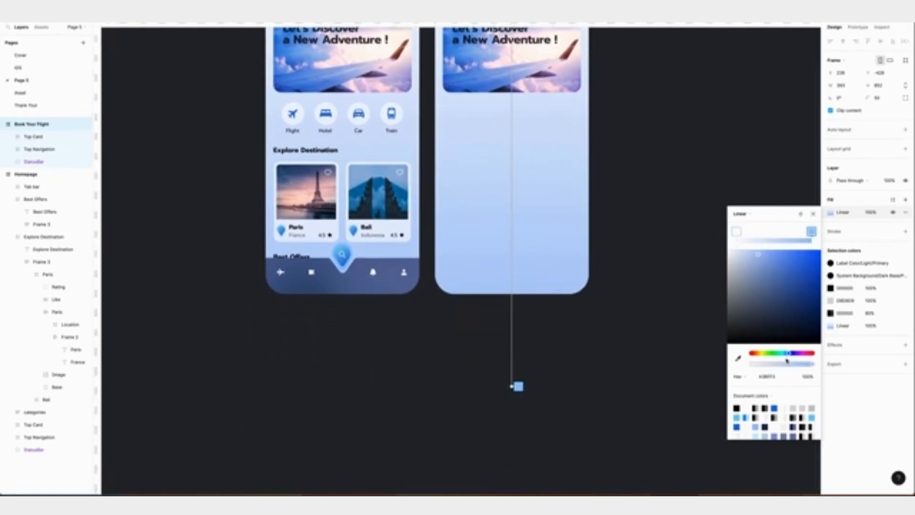
click(784, 376)
text(8b93db)
key(Return)
Reposition the gradient stops so the gradient runs diagonally to the frame's bottom.
drag(516, 386, 518, 292)
key(ctrl+minus)
drag(487, 102, 451, 112)
drag(489, 290, 526, 301)
click(811, 213)
click(610, 189)
Ungroup the copied Top Card and delete its heading text and image rectangle.
scroll(610, 190, up, 2)
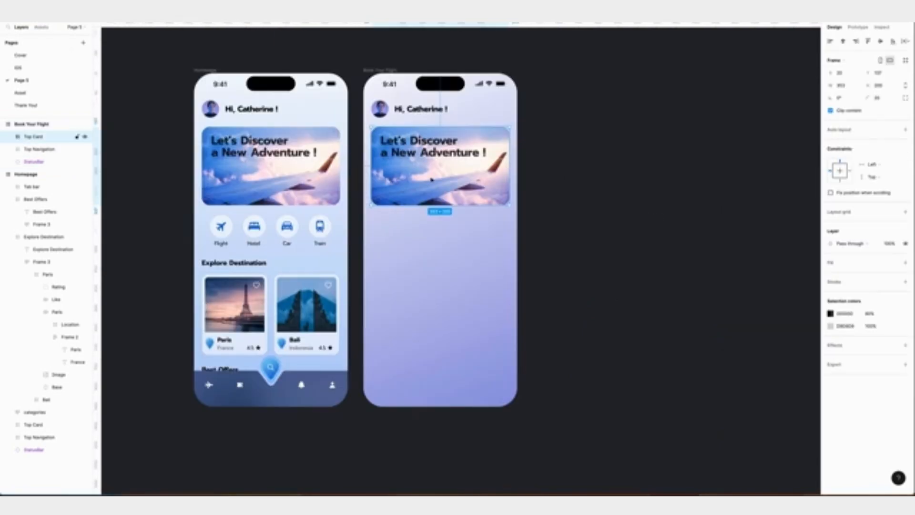
right_click(412, 168)
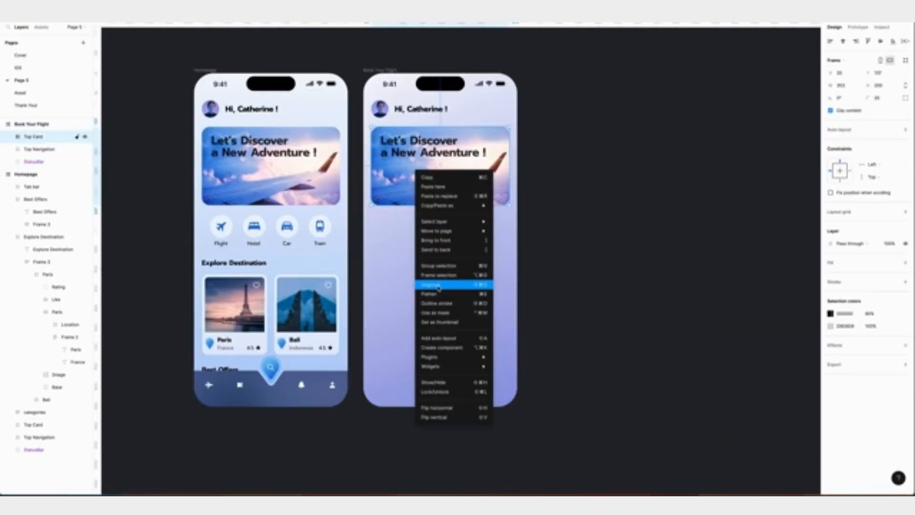
click(438, 289)
double_click(419, 147)
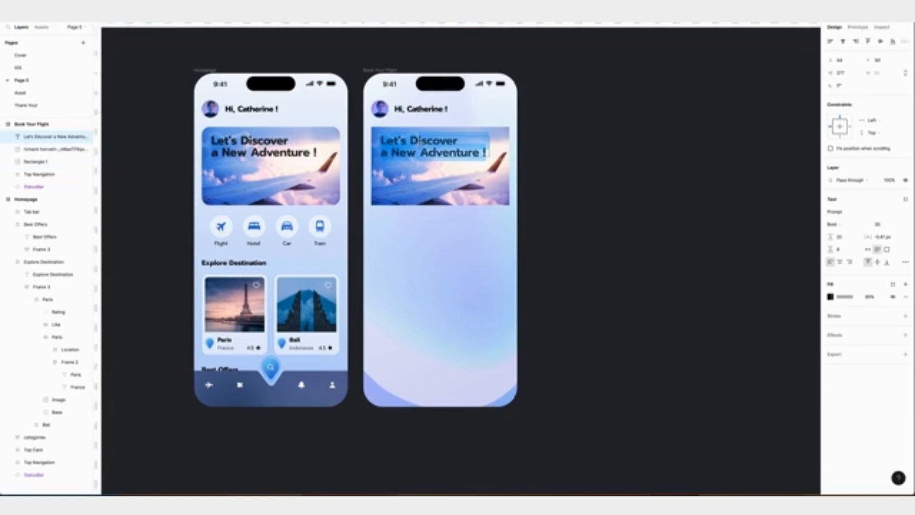
key(Delete)
click(46, 149)
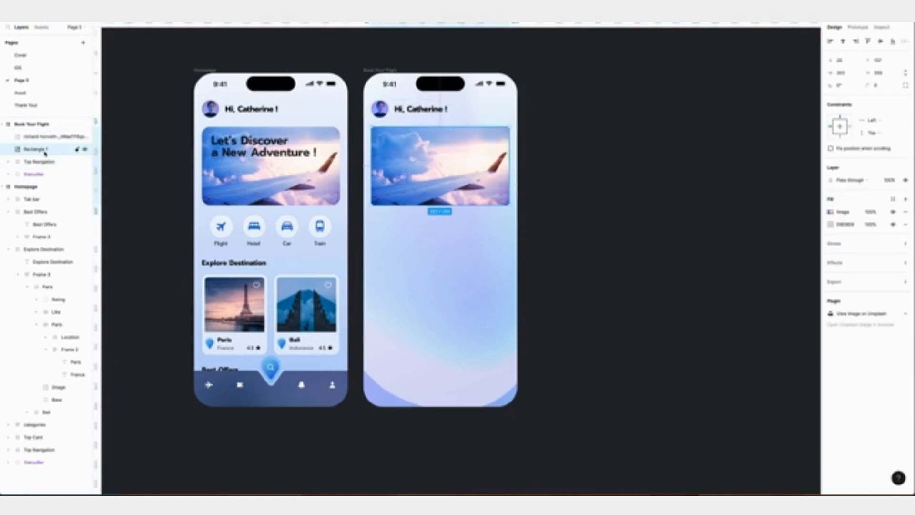
key(Delete)
click(45, 136)
key(minus)
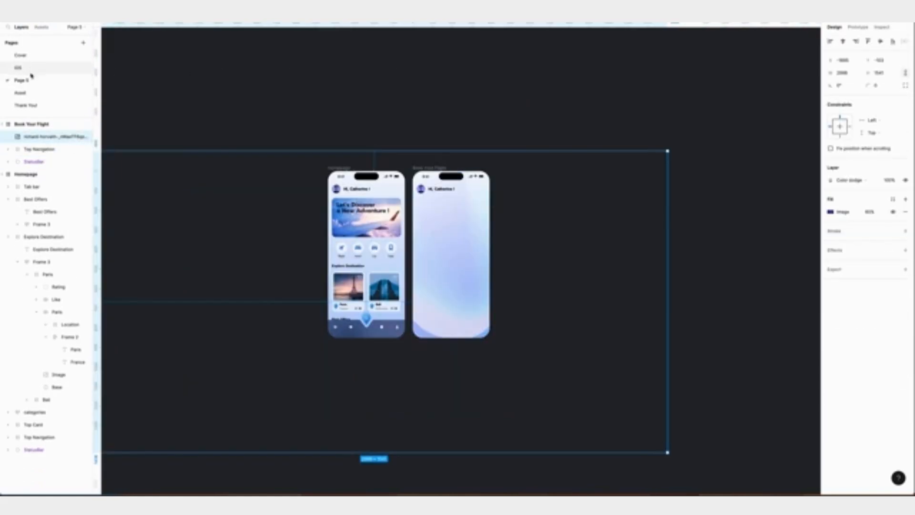
Paste the Earth image copied from the Asset page onto the right phone screen.
click(26, 94)
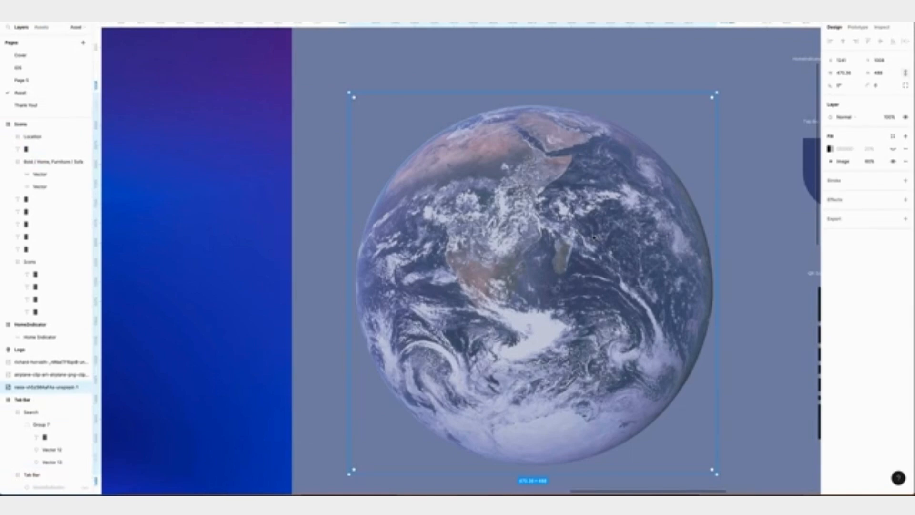
click(22, 80)
right_click(437, 230)
click(455, 246)
drag(465, 269, 434, 244)
key(plus)
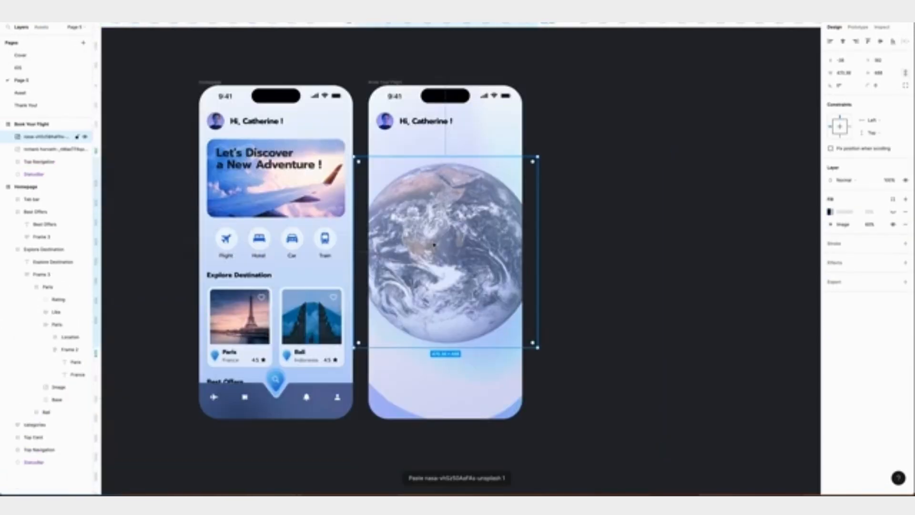
Set the globe's X position to -168 so it bleeds off the left edge.
click(844, 61)
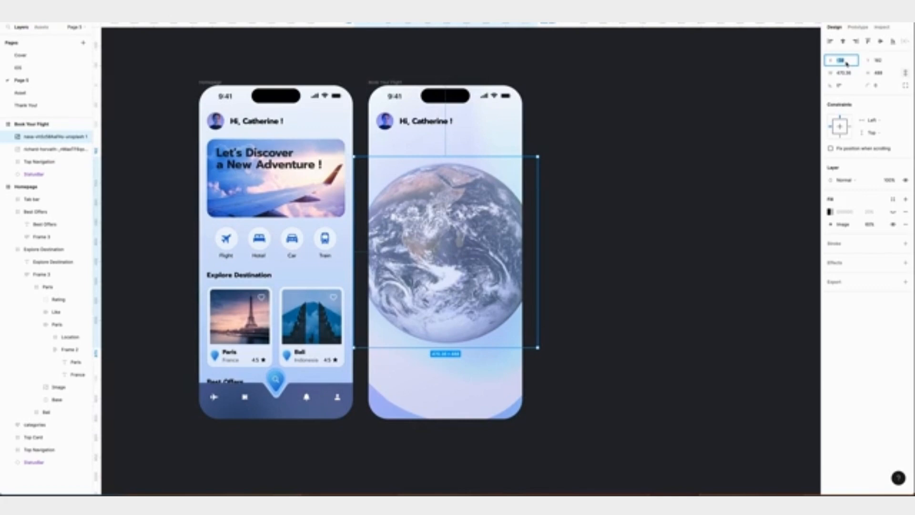
text(-168)
key(Tab)
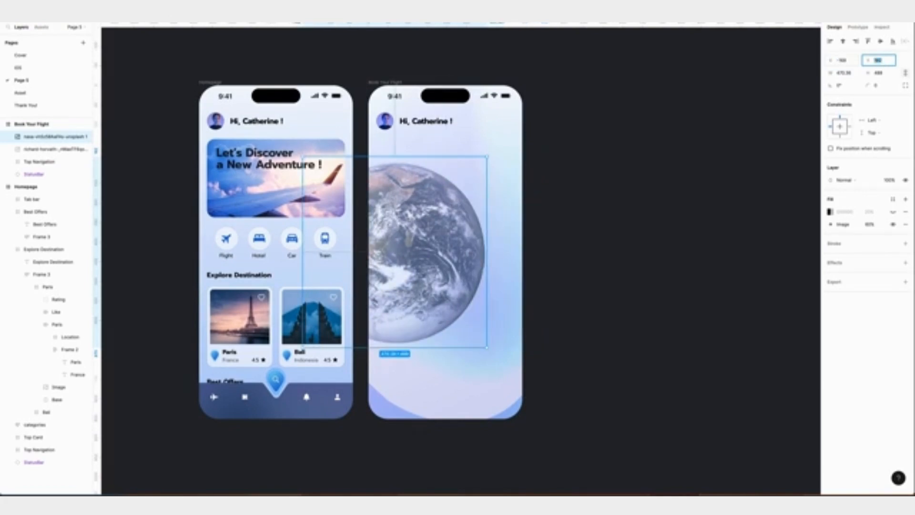
click(632, 216)
scroll(632, 216, down, 1)
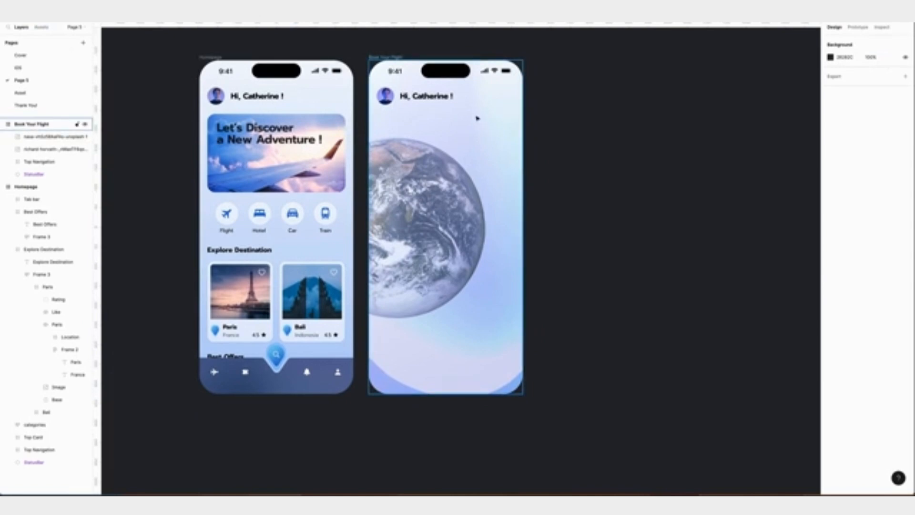
Draw a new frame over the right phone and name it Background.
click(474, 119)
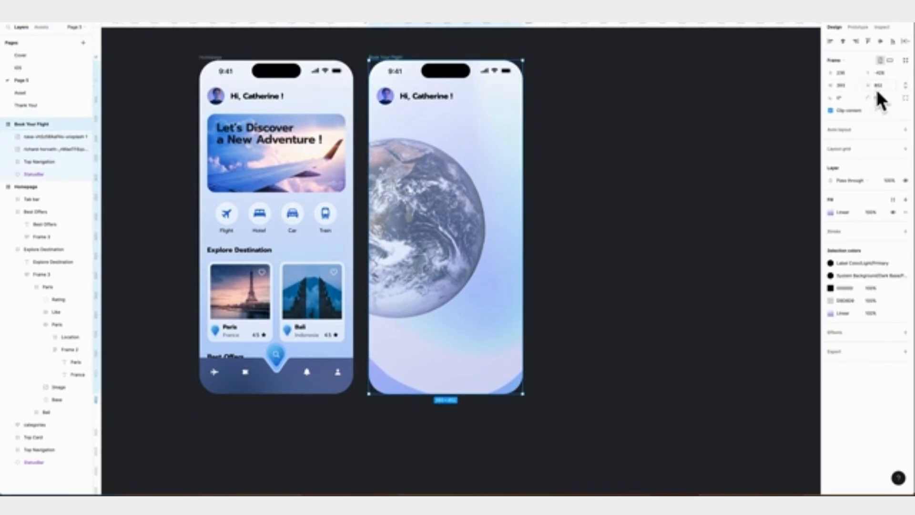
key(f)
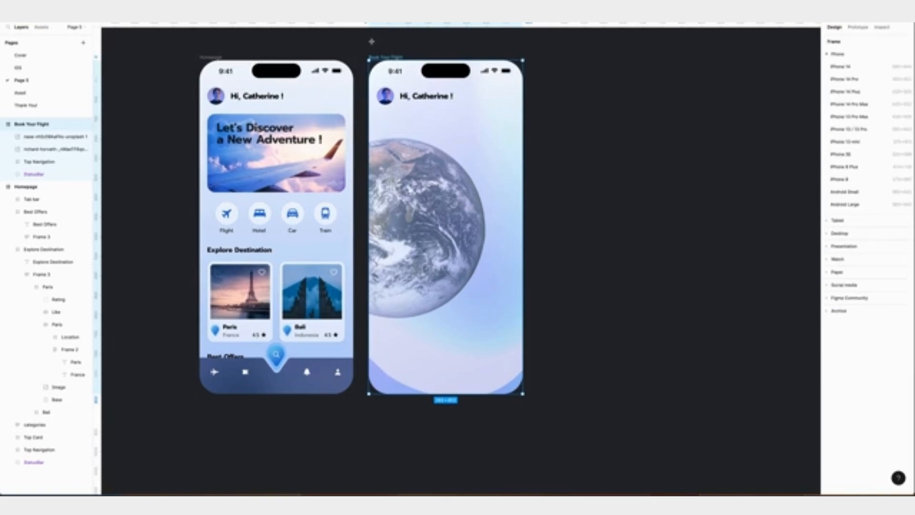
drag(368, 58, 523, 394)
double_click(33, 137)
click(43, 162)
Move the navigation and status bar above Background and nest both photos inside it.
shift+click(48, 150)
drag(48, 149, 35, 128)
click(48, 174)
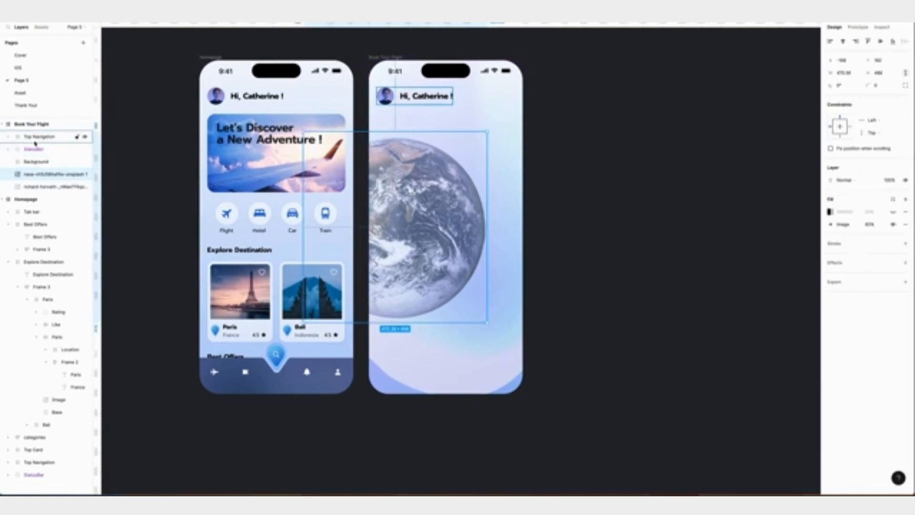
shift+click(44, 189)
drag(46, 177, 42, 164)
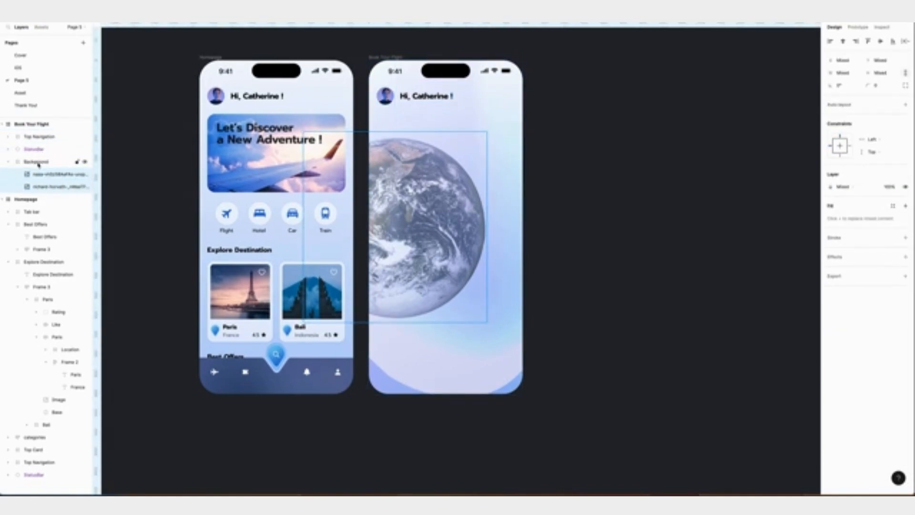
click(27, 162)
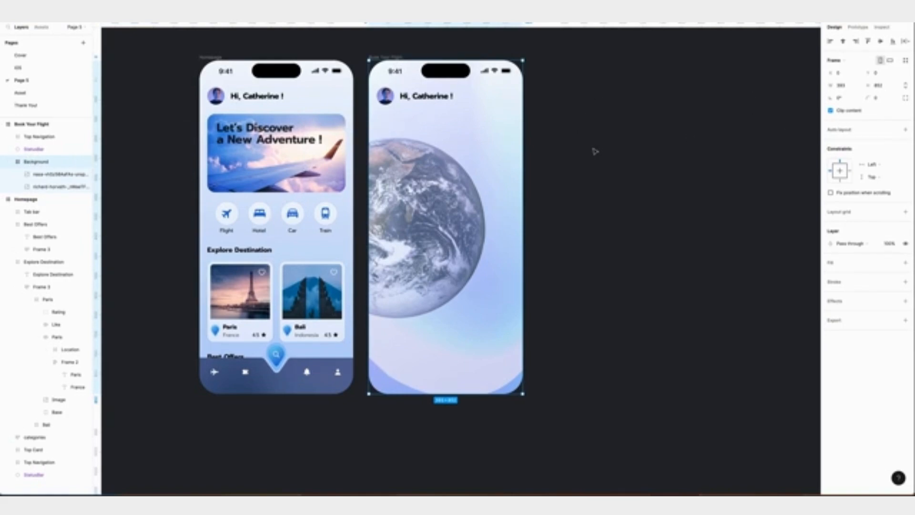
click(21, 92)
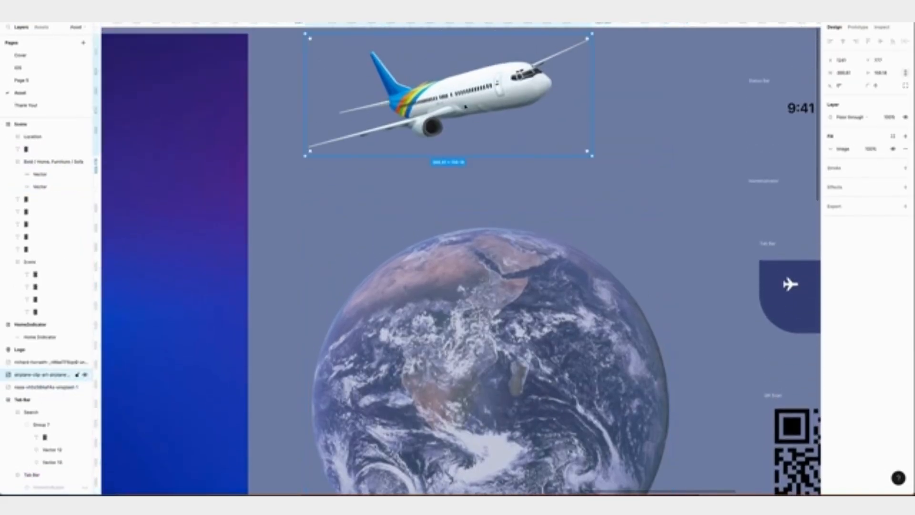
Paste the airplane into the Background frame at X 0, above the globe's top.
click(26, 80)
click(473, 186)
key(super+v)
drag(474, 200, 440, 168)
click(844, 61)
key(Return)
click(879, 63)
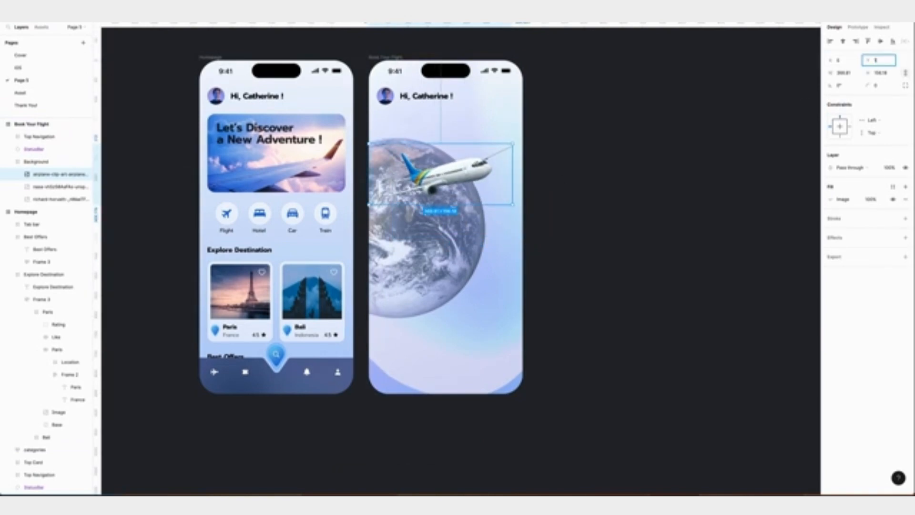
key(Return)
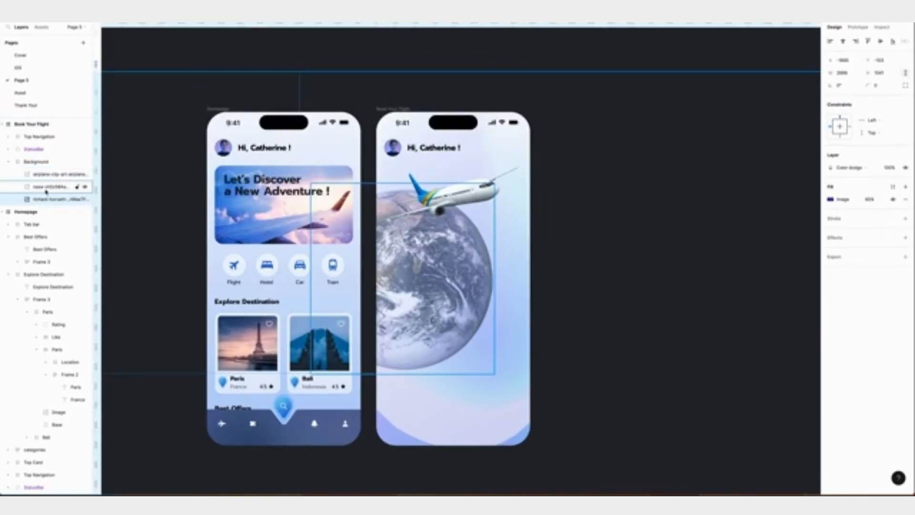
Move the colour-dodge photo layer to the top of the Background frame.
click(45, 188)
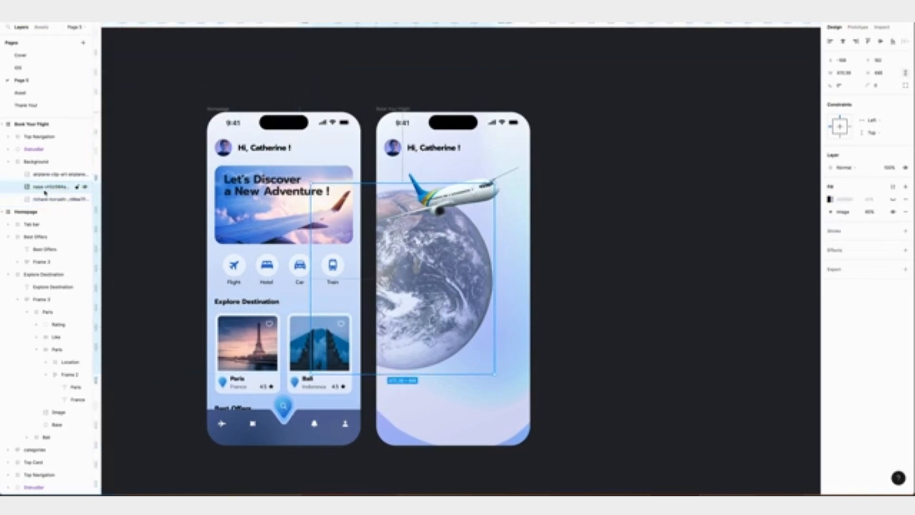
click(43, 199)
drag(47, 202, 51, 171)
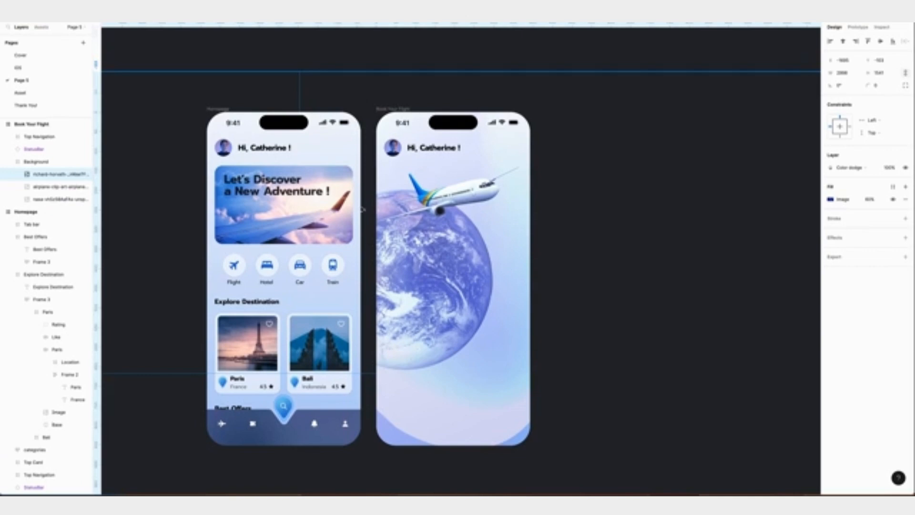
Add a drop shadow to the airplane with a vertical offset of 40.
click(486, 211)
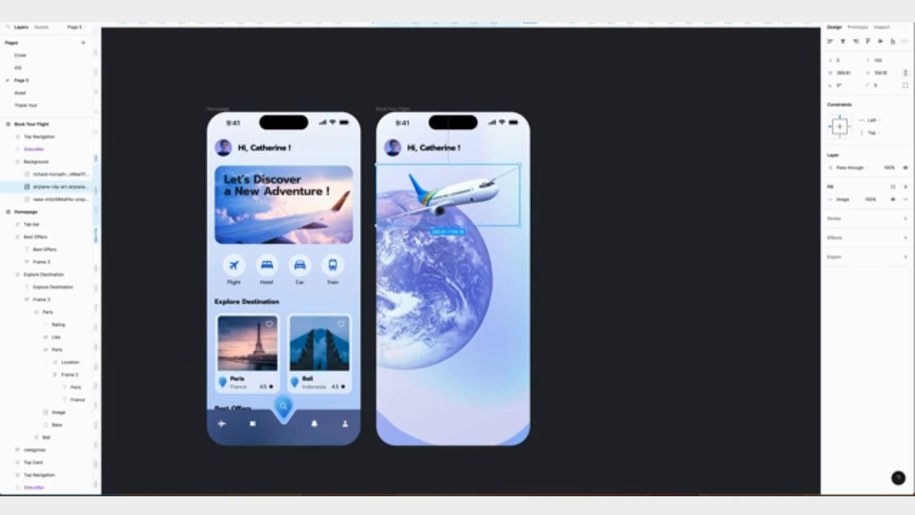
scroll(486, 211, left, 1)
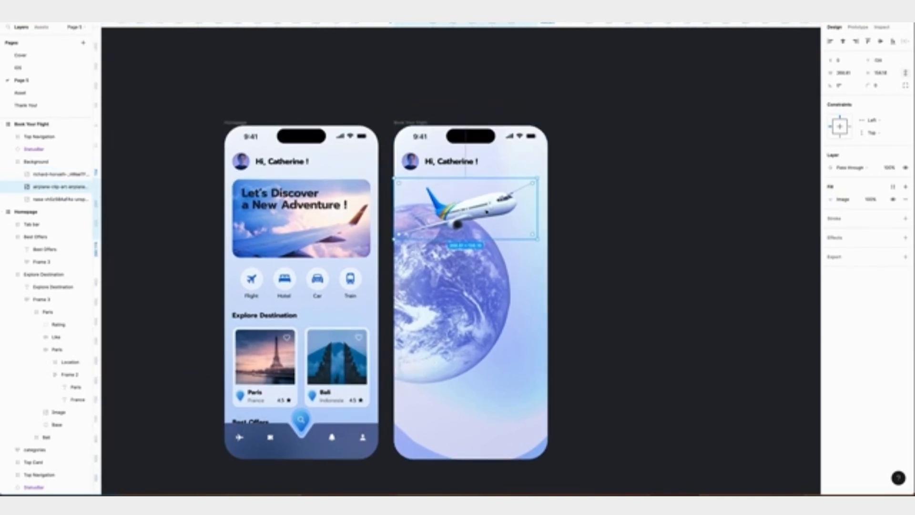
scroll(485, 211, up, 5)
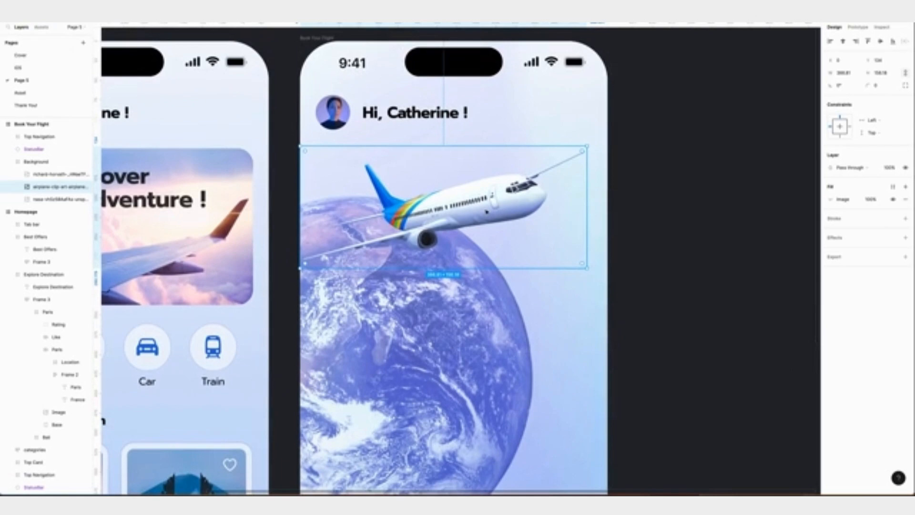
click(906, 240)
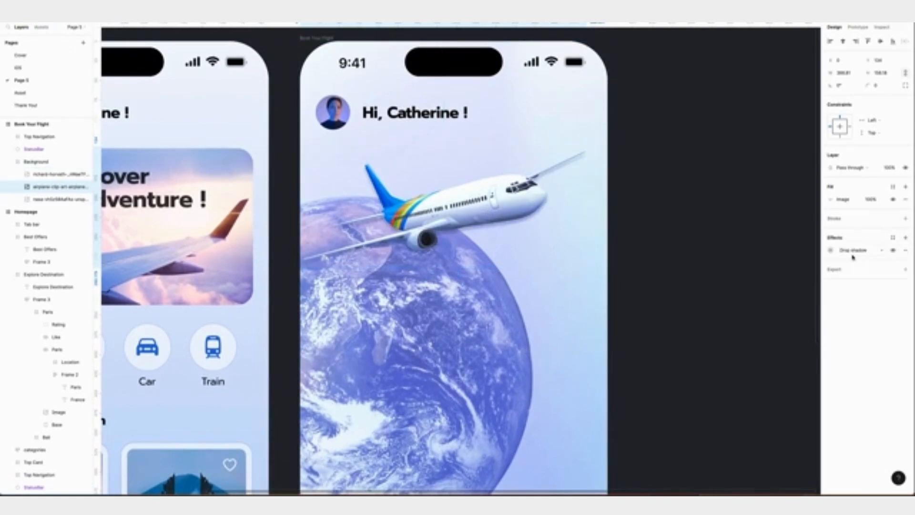
click(830, 251)
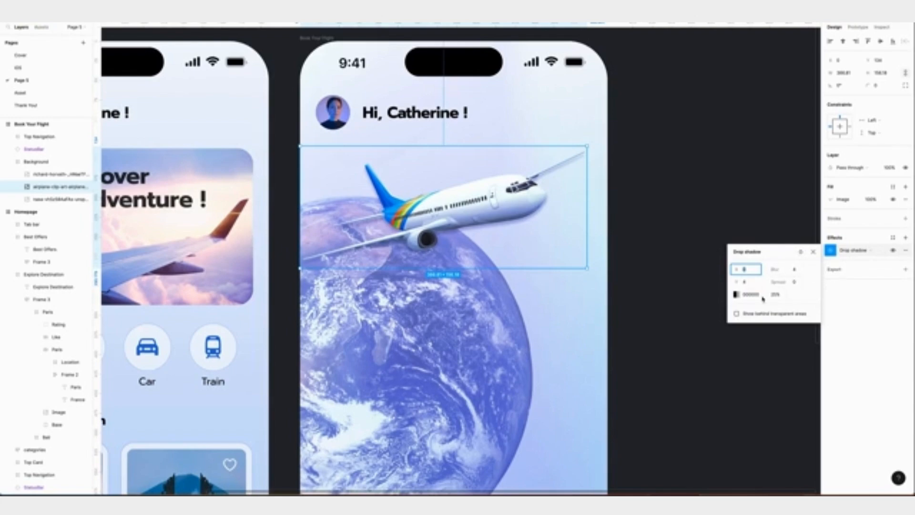
click(749, 282)
text(40)
key(Return)
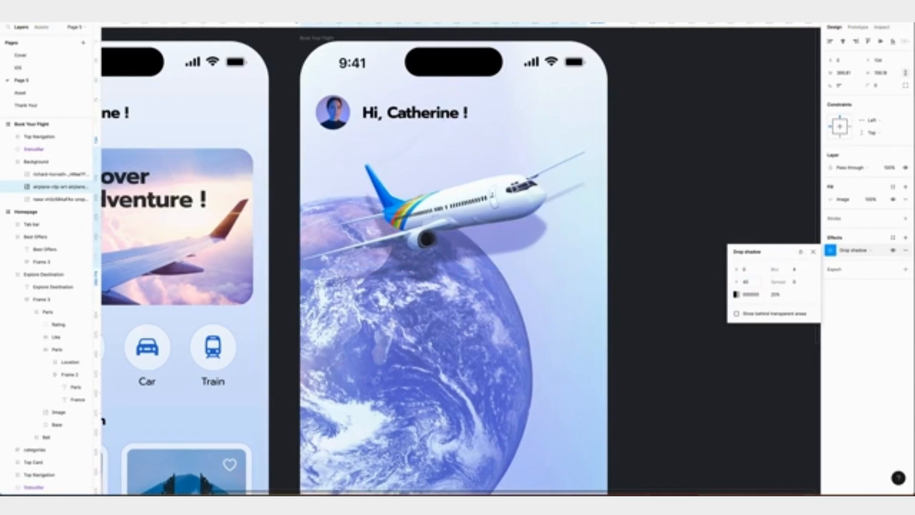
click(796, 270)
Set the airplane's drop shadow blur to 40.
text(40)
key(Return)
scroll(457, 267, left, 1)
Add a drop shadow to the Earth image with X -10, Y -10 and blur 100.
click(61, 174)
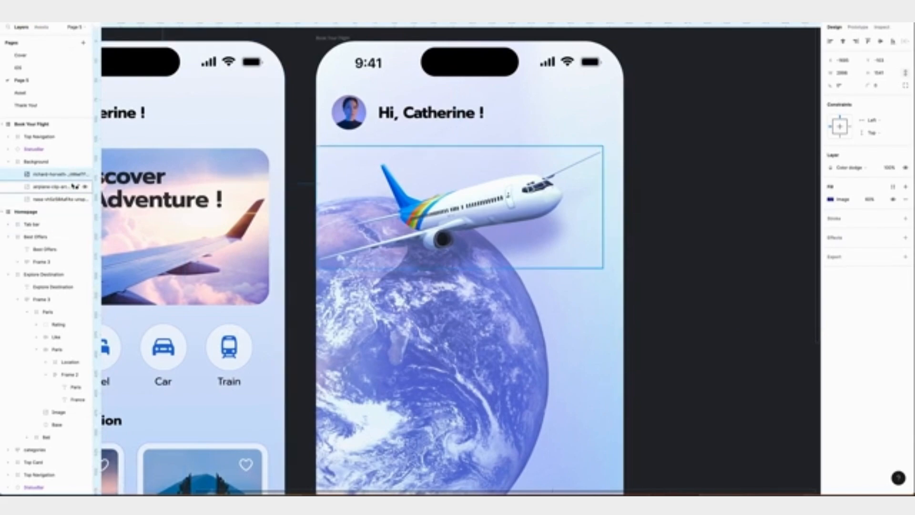
click(55, 199)
click(905, 249)
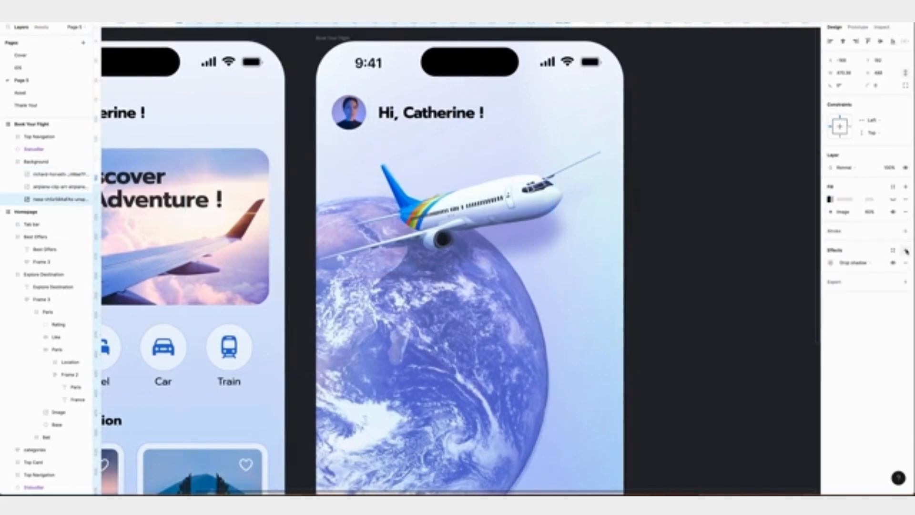
click(830, 263)
click(748, 282)
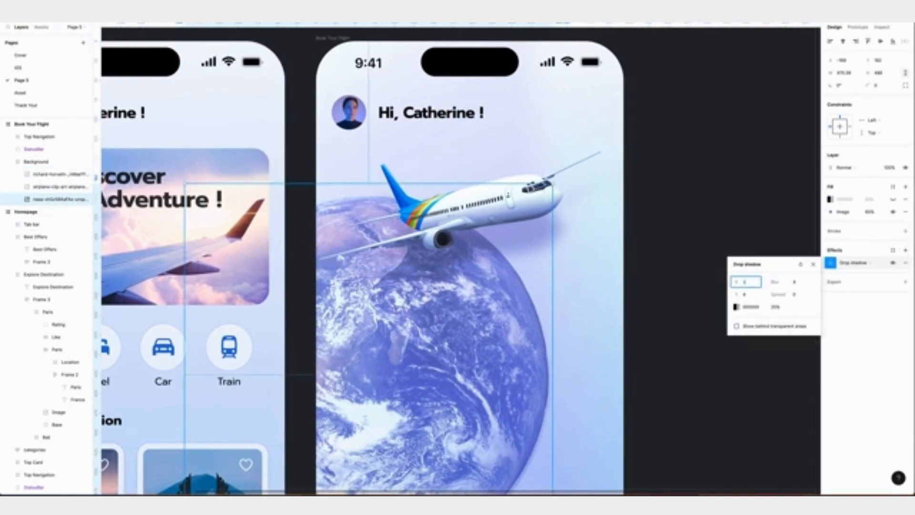
text(-10)
click(750, 296)
text(-10)
click(801, 284)
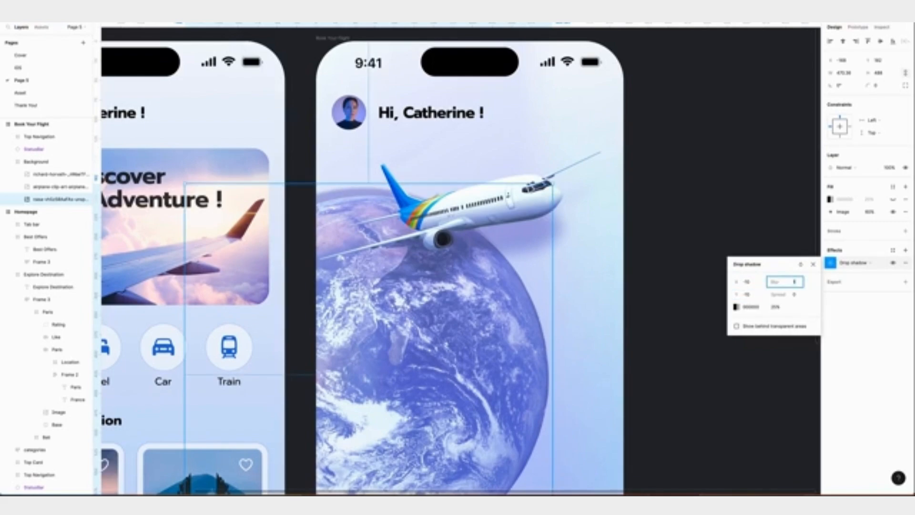
key(Return)
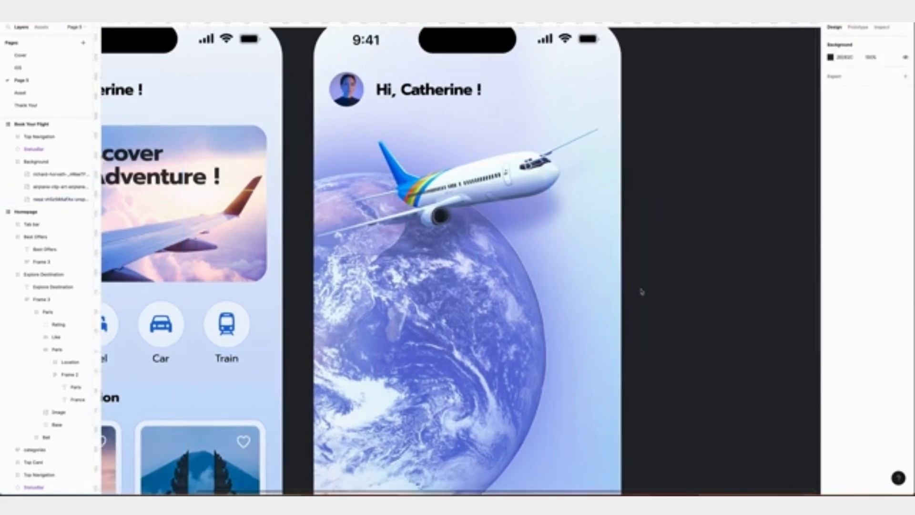
scroll(518, 310, down, 2)
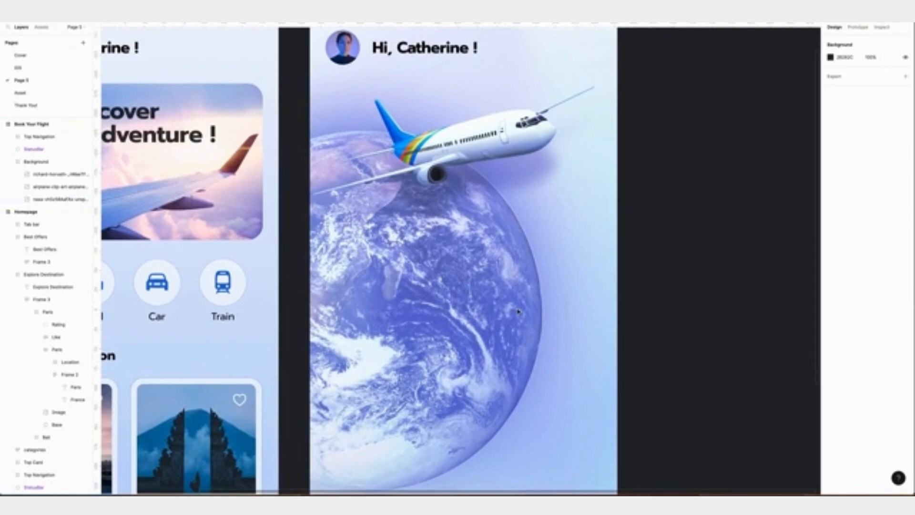
scroll(589, 247, right, 2)
scroll(589, 247, down, 3)
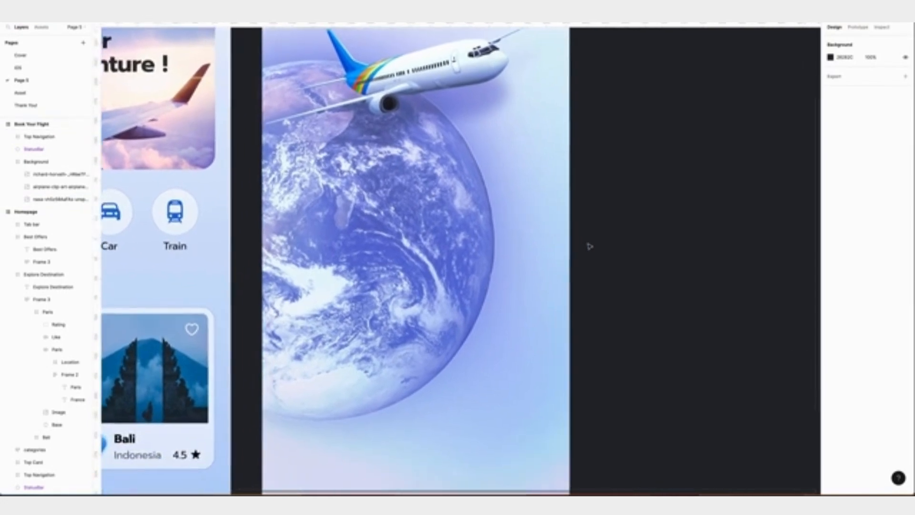
scroll(589, 246, down, 5)
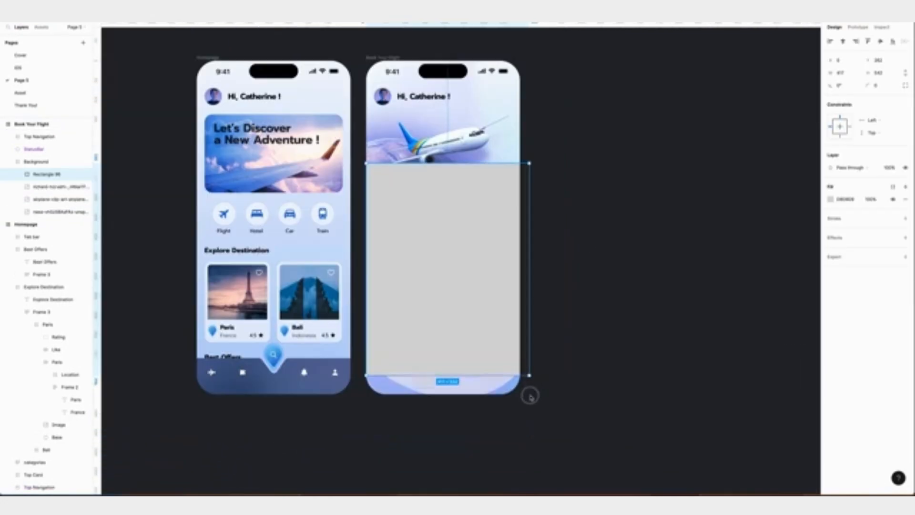
Draw a rectangle 560 high and align it to the frame's bottom edge.
drag(529, 392, 520, 394)
click(839, 75)
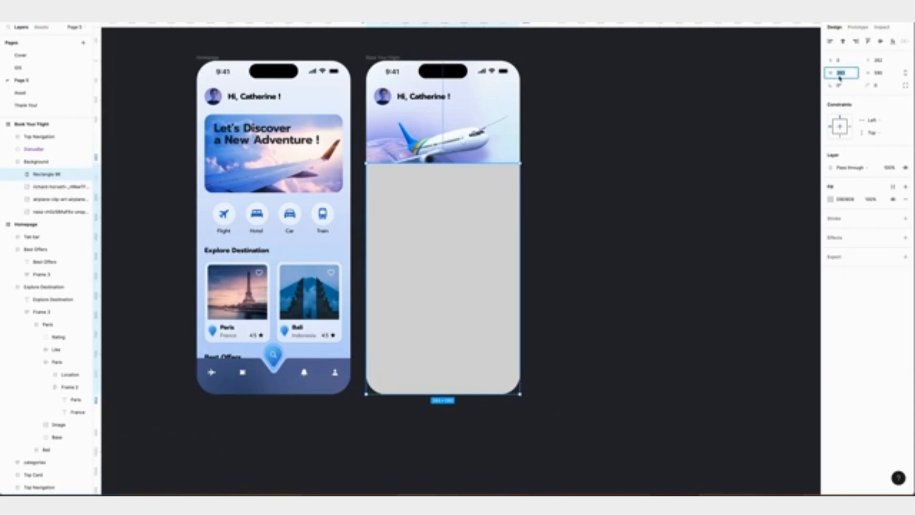
click(879, 75)
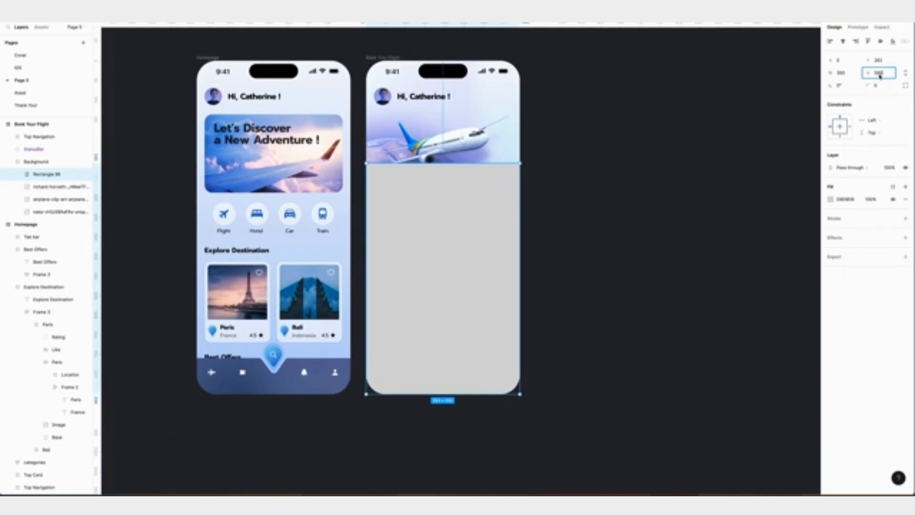
text(560)
key(Return)
click(893, 41)
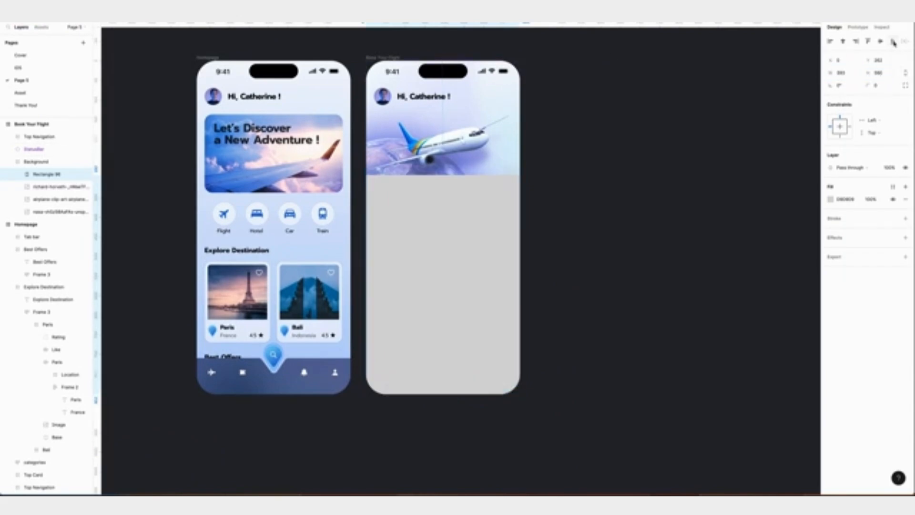
Give the rectangle a white fill at 10% opacity.
click(830, 199)
drag(731, 224, 698, 119)
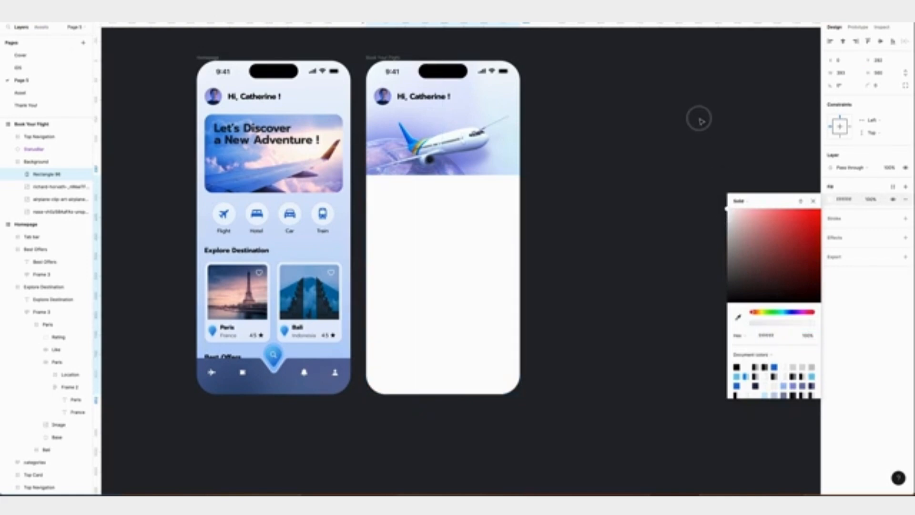
click(870, 199)
text(10)
key(Return)
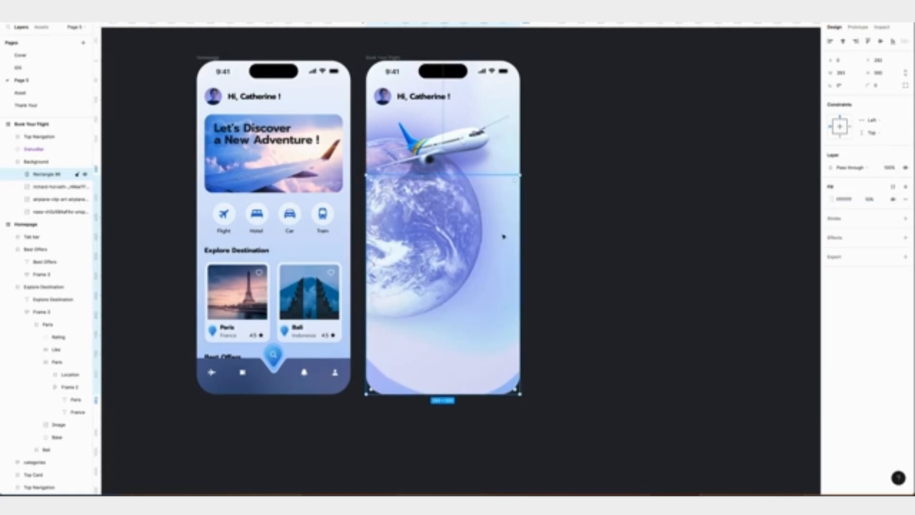
scroll(504, 237, down, 1)
scroll(504, 236, right, 1)
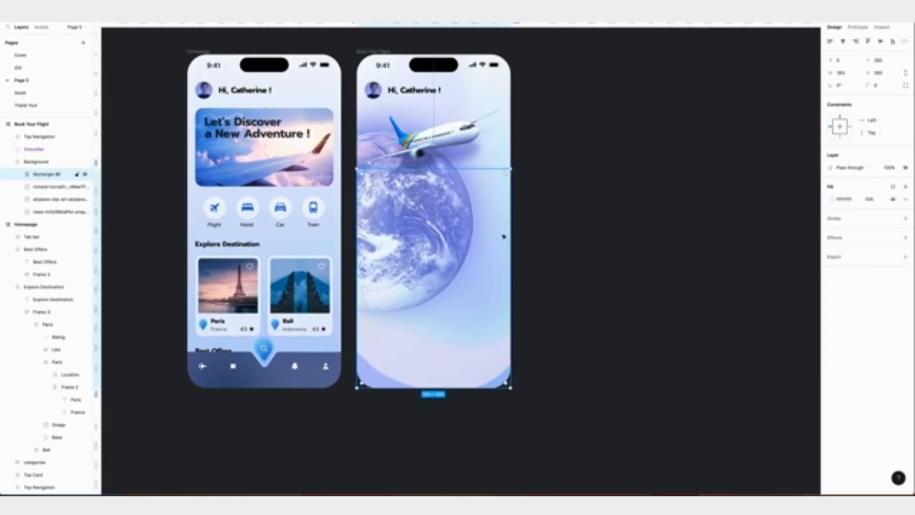
Add a Background blur effect of 25 to the rectangle.
click(835, 241)
click(859, 251)
click(851, 267)
click(829, 251)
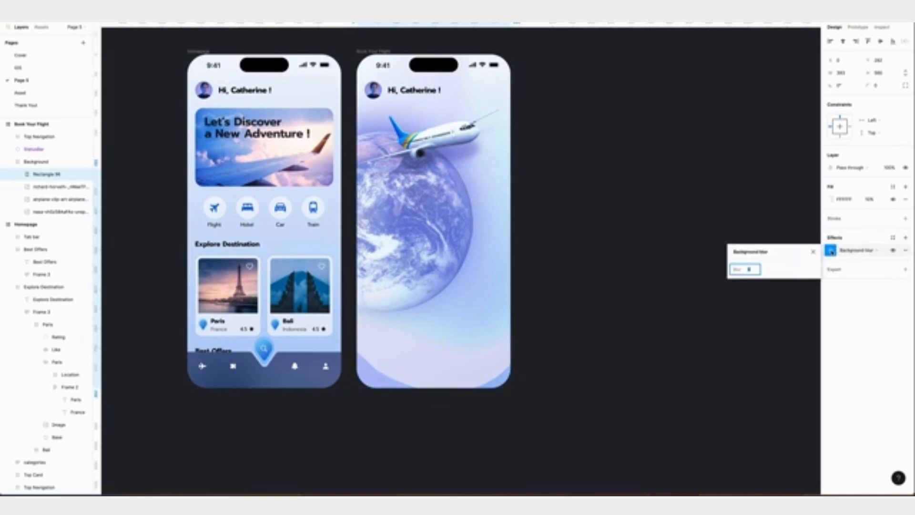
text(25)
key(Return)
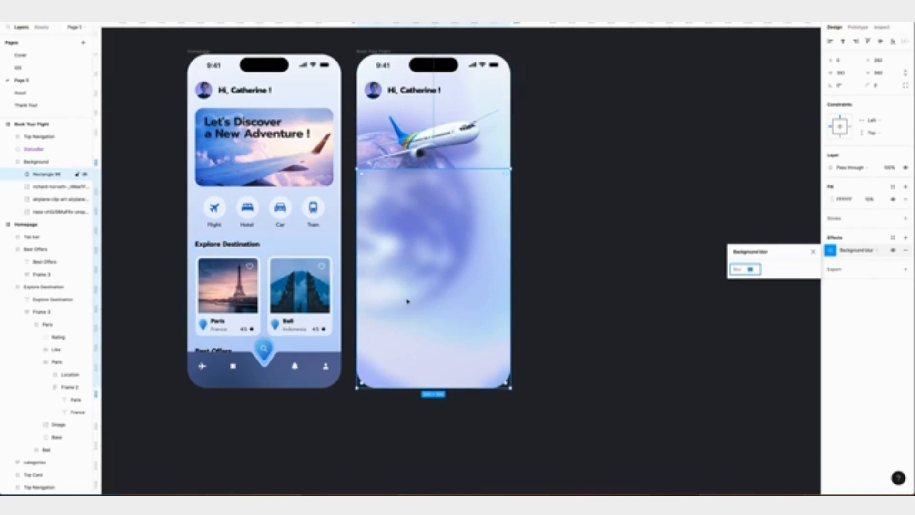
double_click(466, 250)
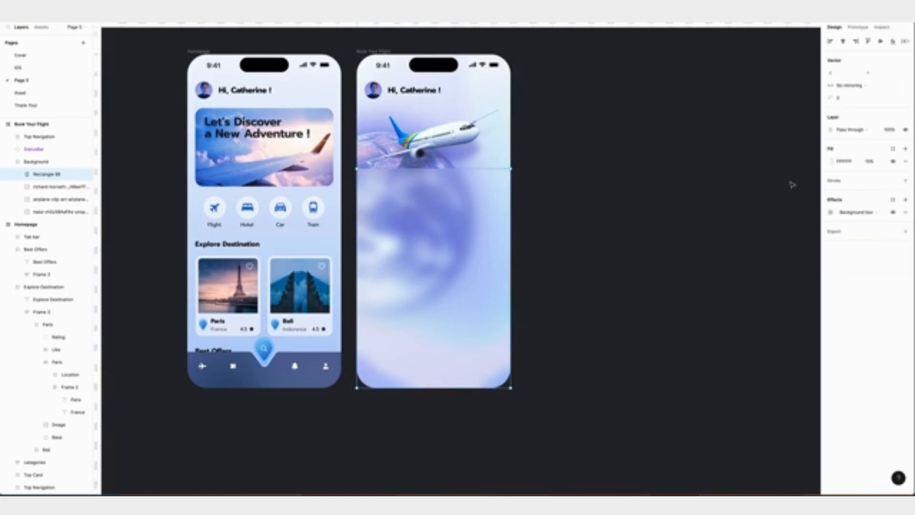
Add a 40% opacity stroke to the rectangle, positioned Outside.
click(905, 180)
click(830, 192)
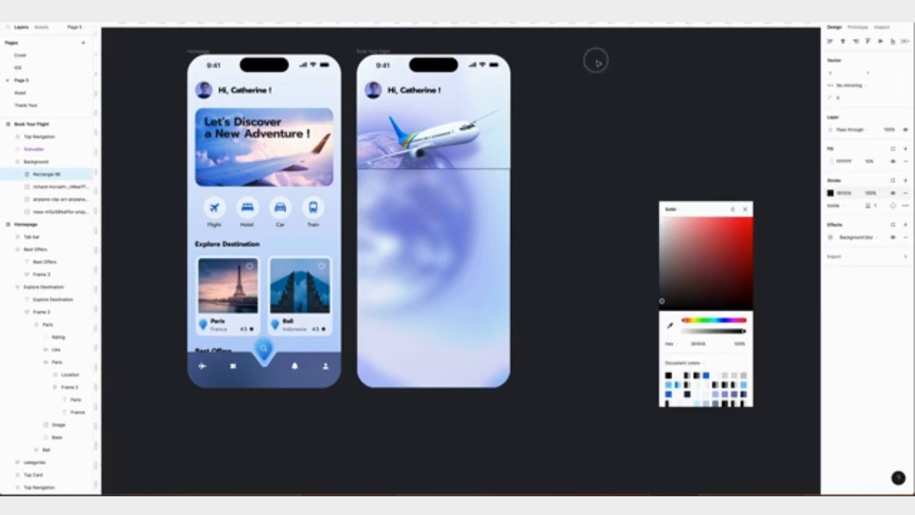
click(739, 343)
text(40)
key(Return)
click(835, 205)
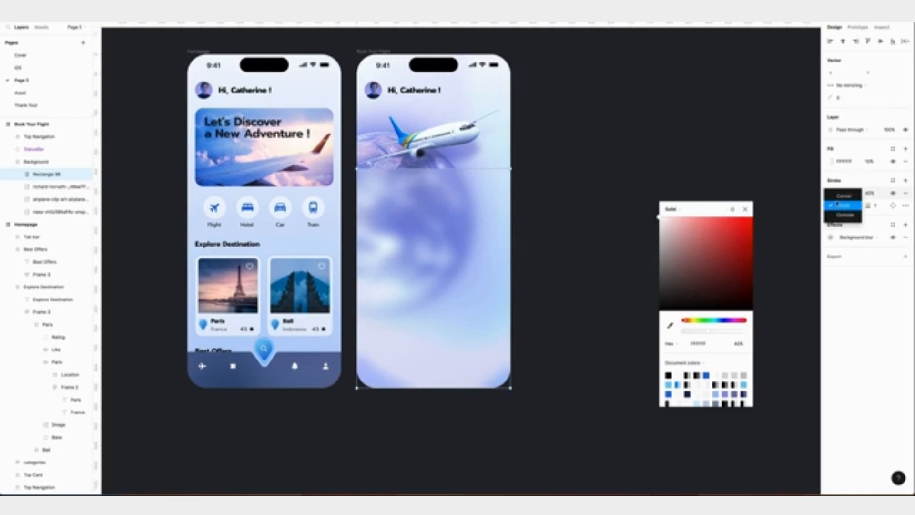
click(841, 215)
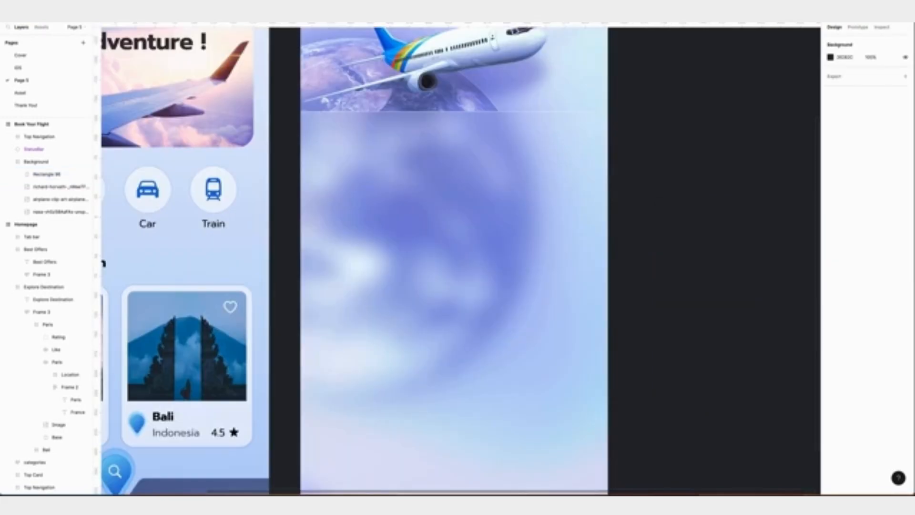
Draw a new card rectangle inside the booking screen and set its width to 353.
scroll(400, 130, down, 3)
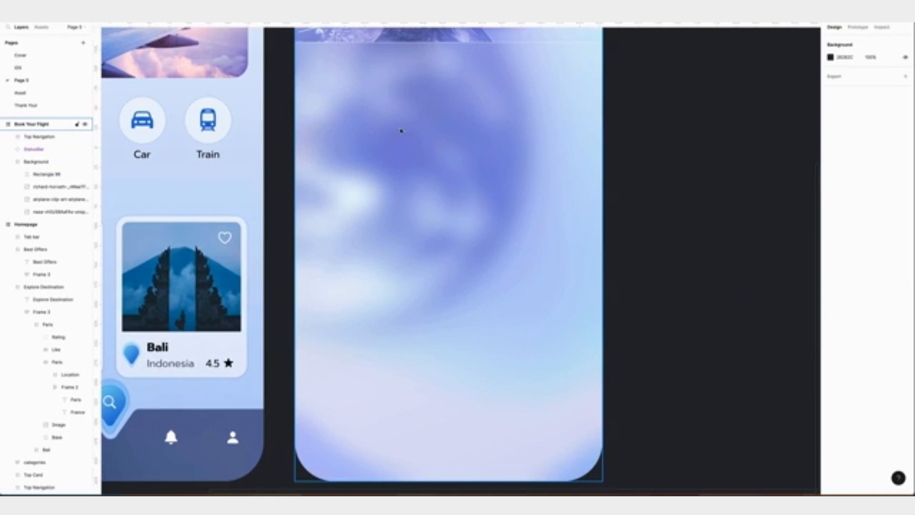
scroll(400, 130, down, 1)
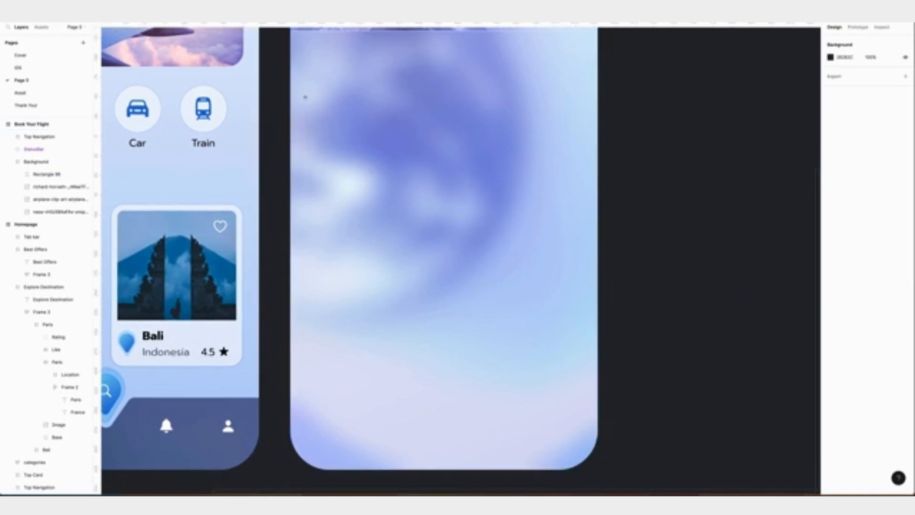
drag(314, 92, 558, 127)
click(841, 73)
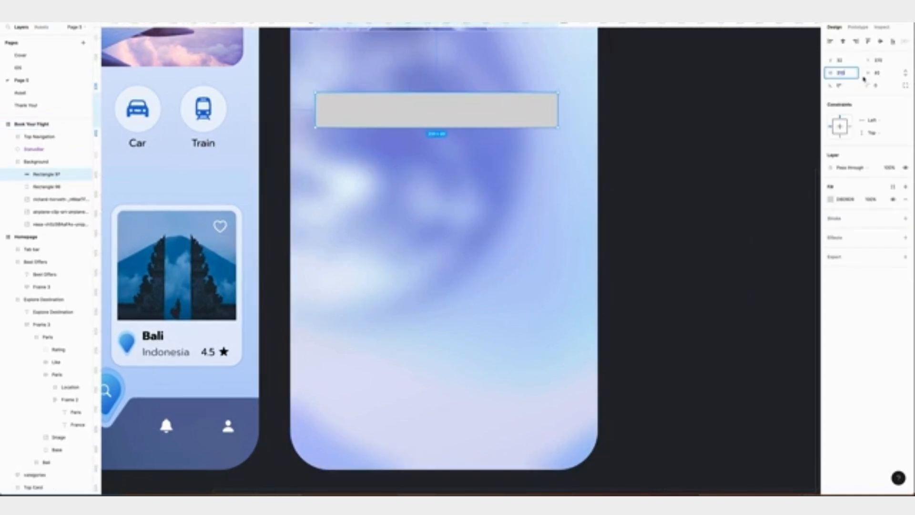
text(353)
key(Tab)
text(48)
key(Return)
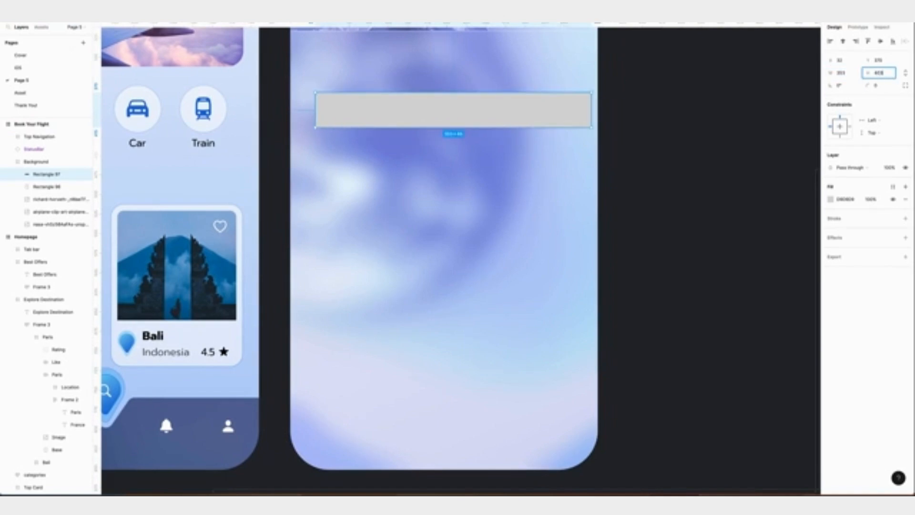
key(Return)
Make the card's white fill translucent by lowering its opacity.
scroll(451, 216, down, 2)
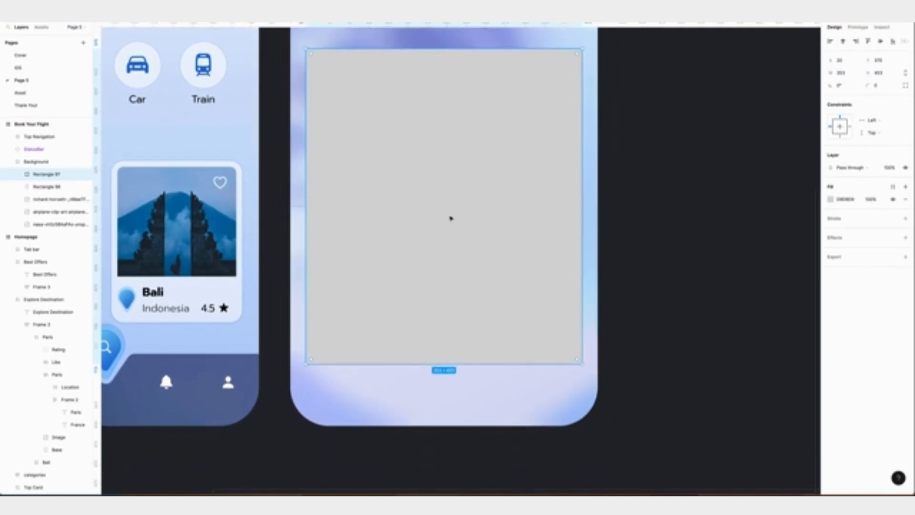
click(830, 200)
drag(727, 224, 713, 145)
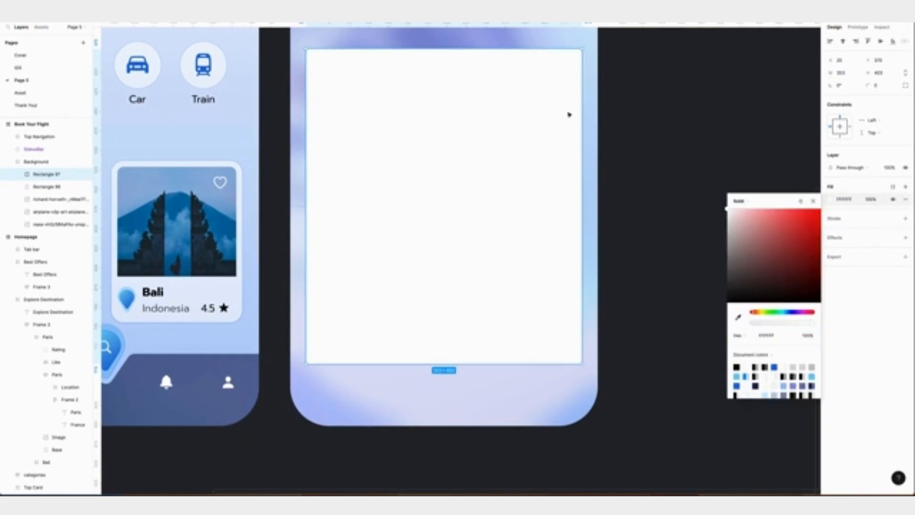
scroll(612, 88, up, 2)
scroll(612, 87, up, 2)
click(866, 199)
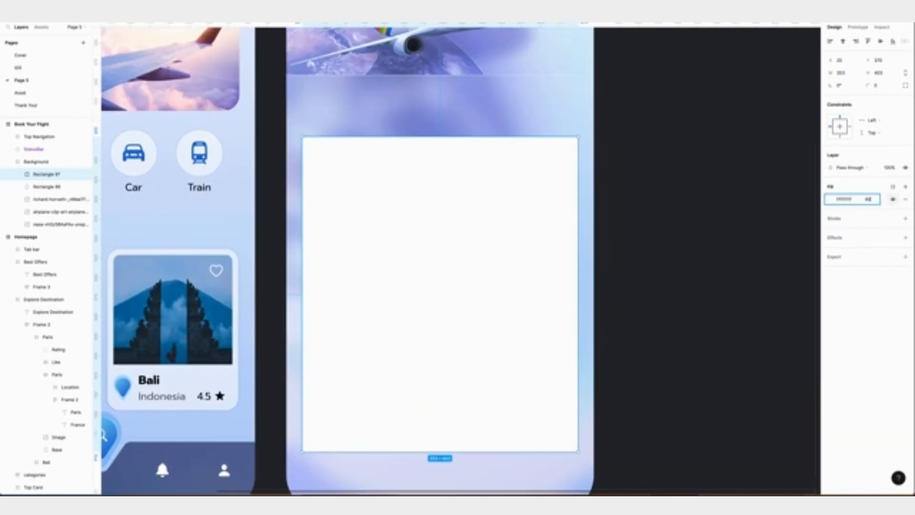
key(Return)
Round the card's corners to 20 and add a stroke with a changed blend mode.
click(877, 86)
text(20)
key(Return)
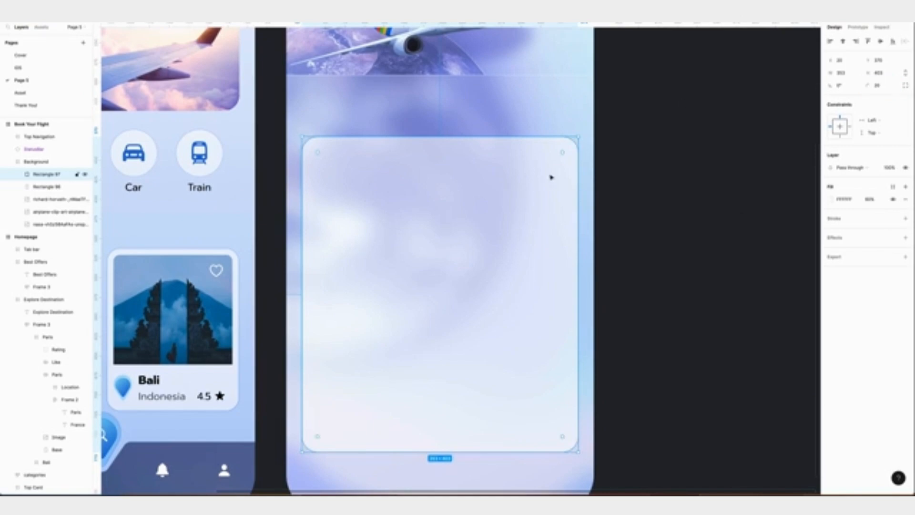
click(905, 218)
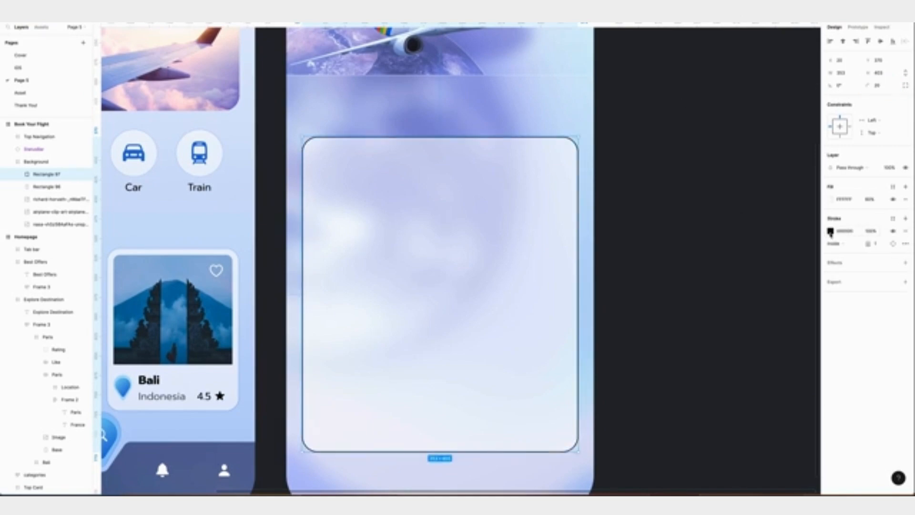
click(830, 232)
click(800, 232)
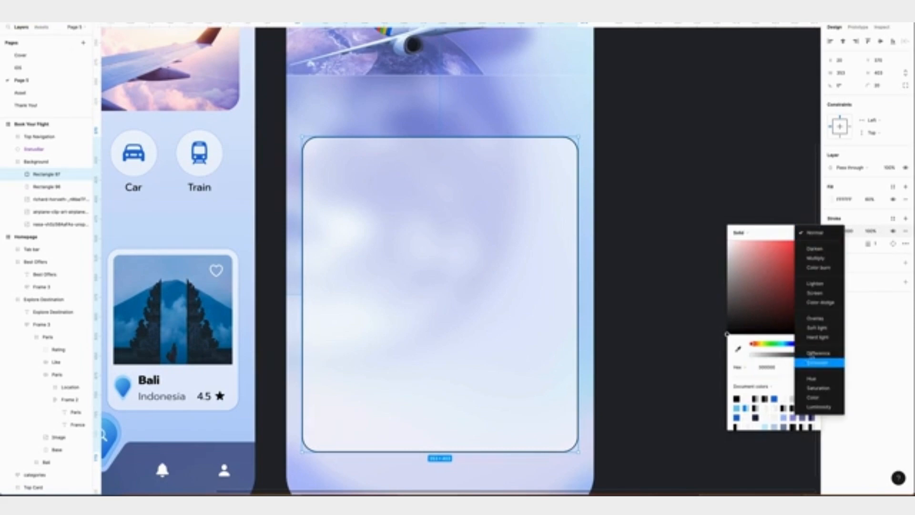
click(817, 318)
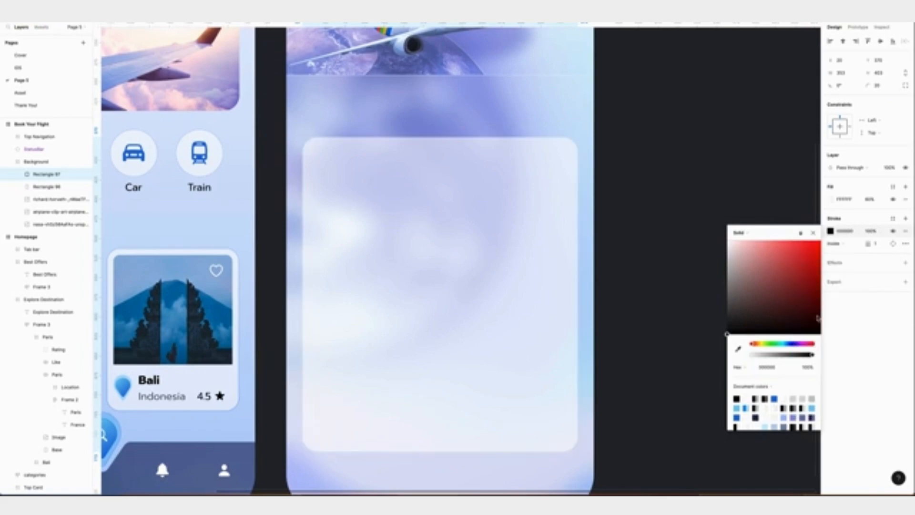
Add a Background blur effect to the card.
click(905, 263)
click(861, 278)
click(865, 294)
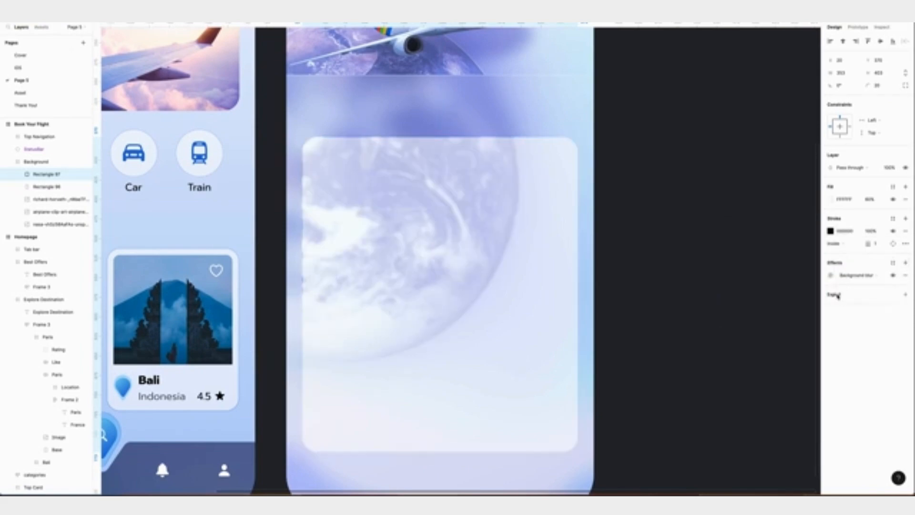
click(830, 275)
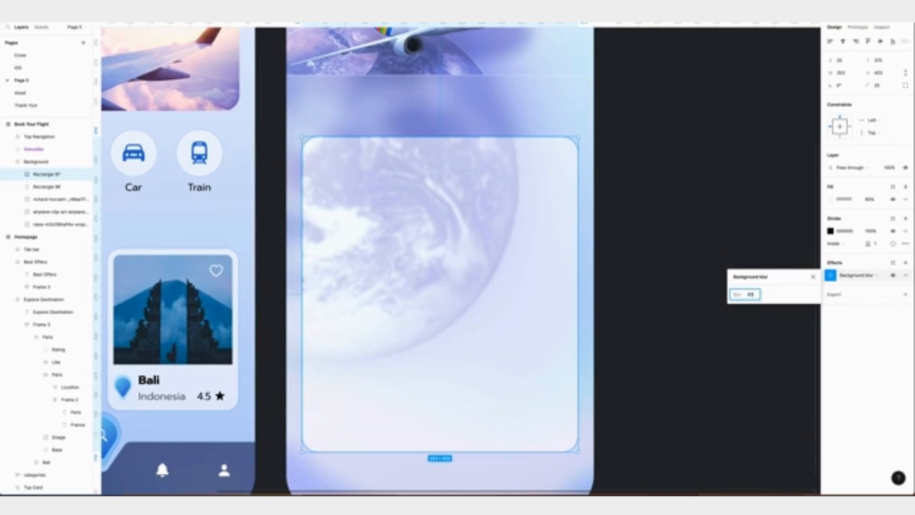
scroll(439, 257, down, 3)
Add a 60% opacity Overlay drop shadow with Y offset 30 and blur 40.
click(904, 262)
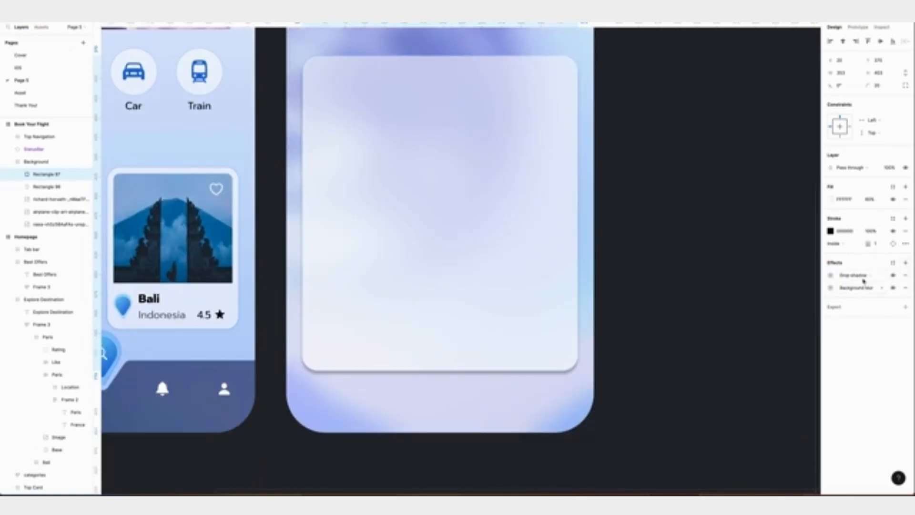
click(830, 276)
click(775, 320)
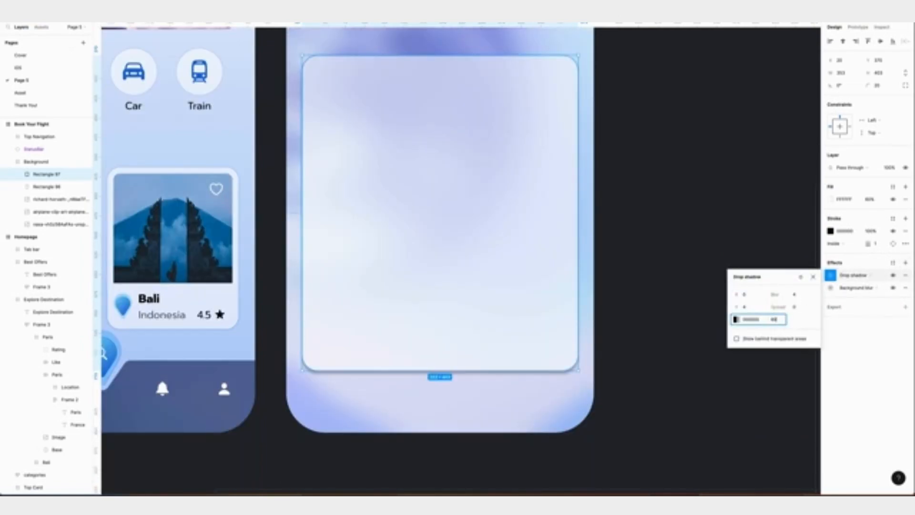
key(Return)
click(800, 277)
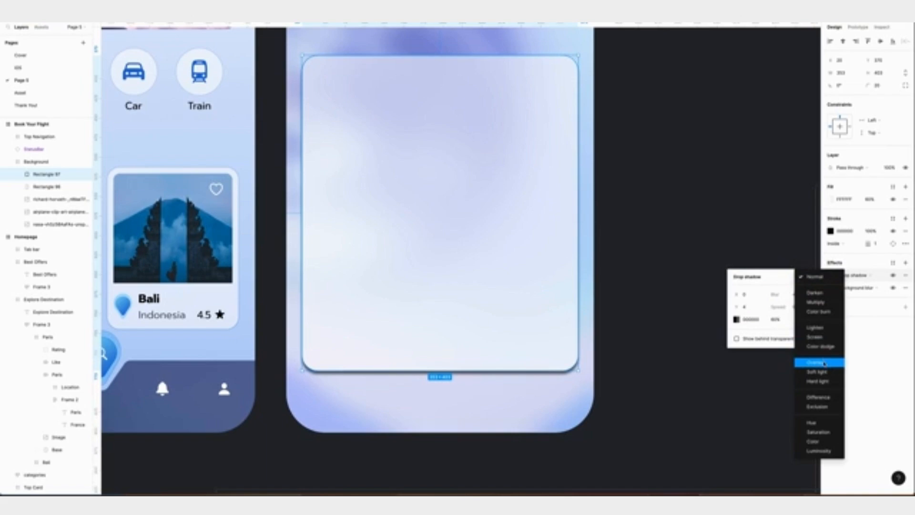
click(815, 362)
click(745, 307)
text(30)
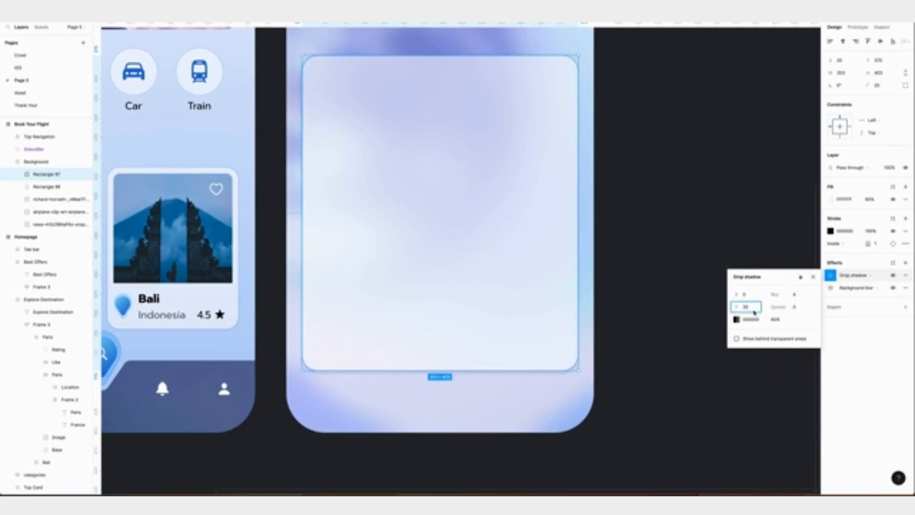
click(795, 295)
text(40)
key(Return)
scroll(441, 230, down, 2)
Nudge the card down a few pixels while checking its distances to the frame edges.
key(Escape)
key(alt)
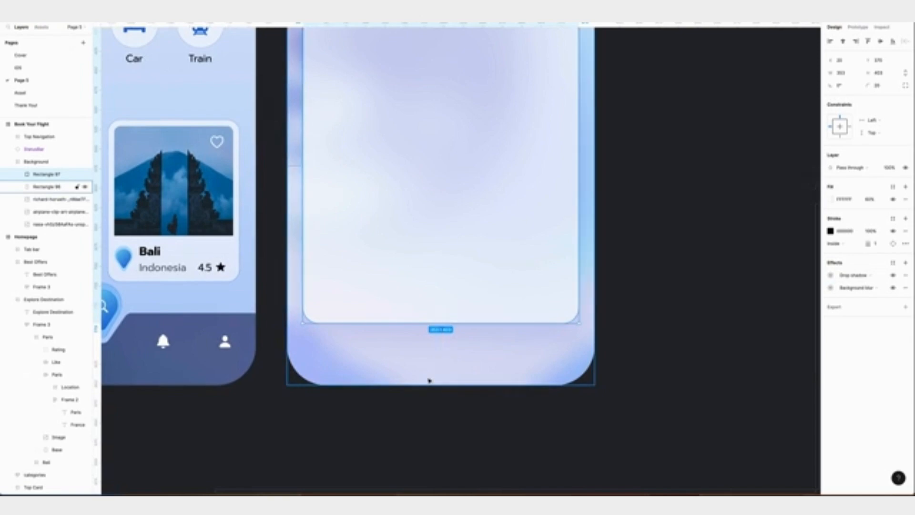
key(Down)
key(Down)
key(Down)
key(Down)
key(alt)
key(Down)
key(alt)
key(Down)
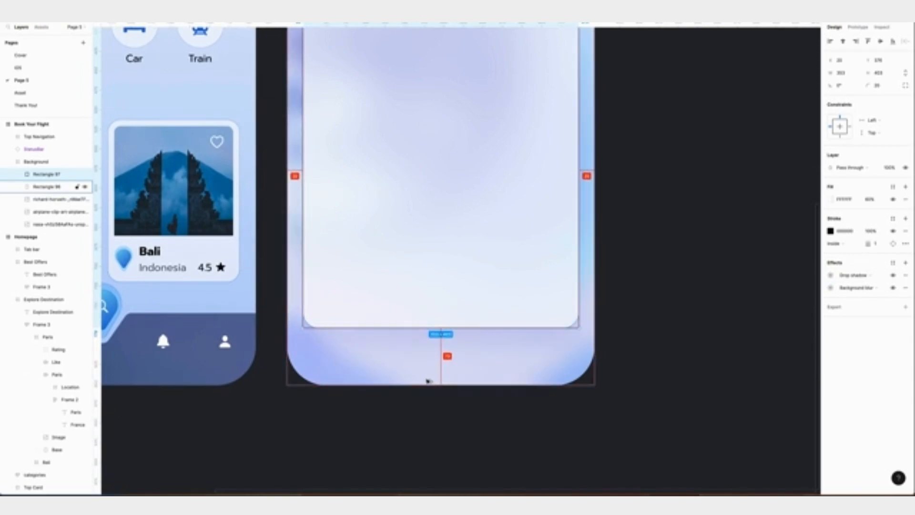
click(663, 374)
scroll(429, 336, up, 3)
scroll(428, 337, left, 2)
Draw a 321×38 bar and position it near the top of the card.
key(r)
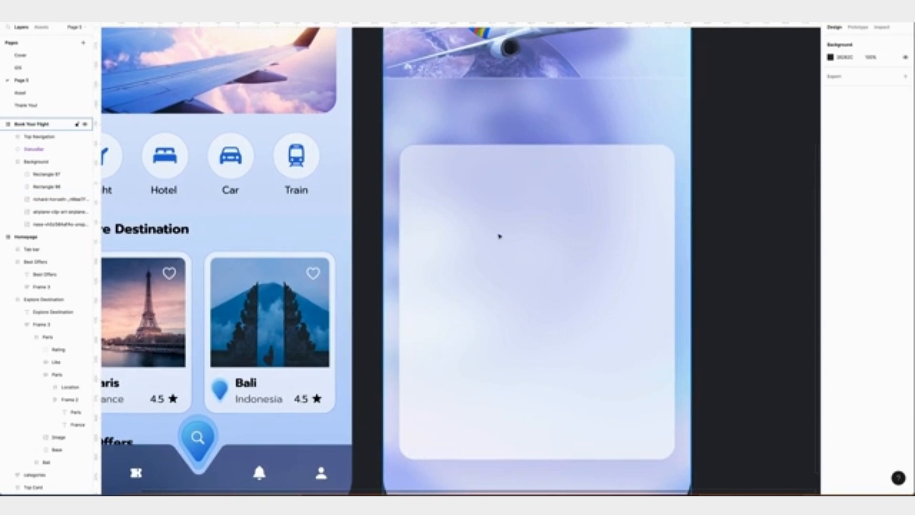
drag(415, 172, 614, 197)
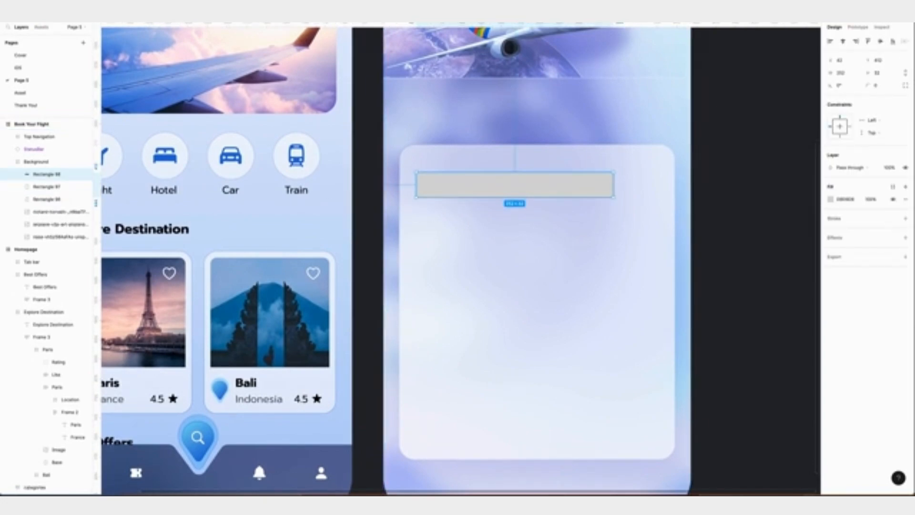
click(849, 75)
text(321)
click(895, 73)
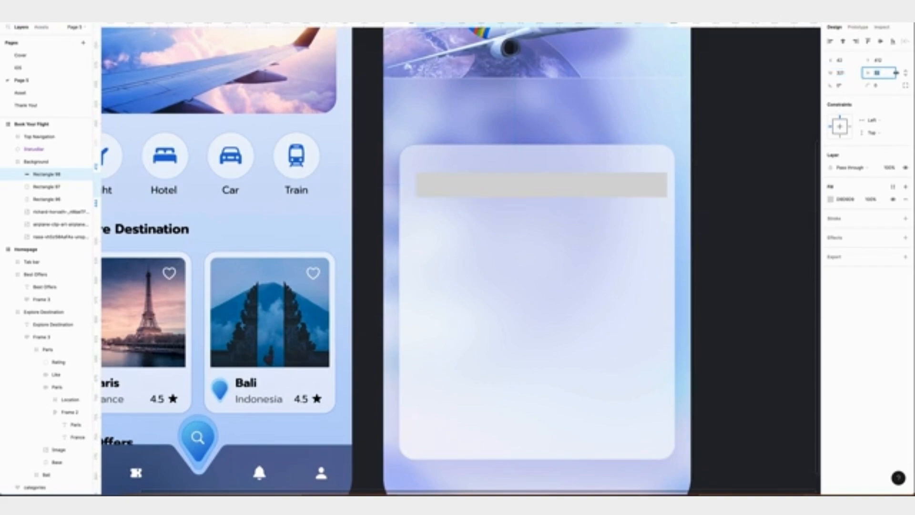
text(38)
key(Return)
drag(513, 192, 508, 202)
key(alt)
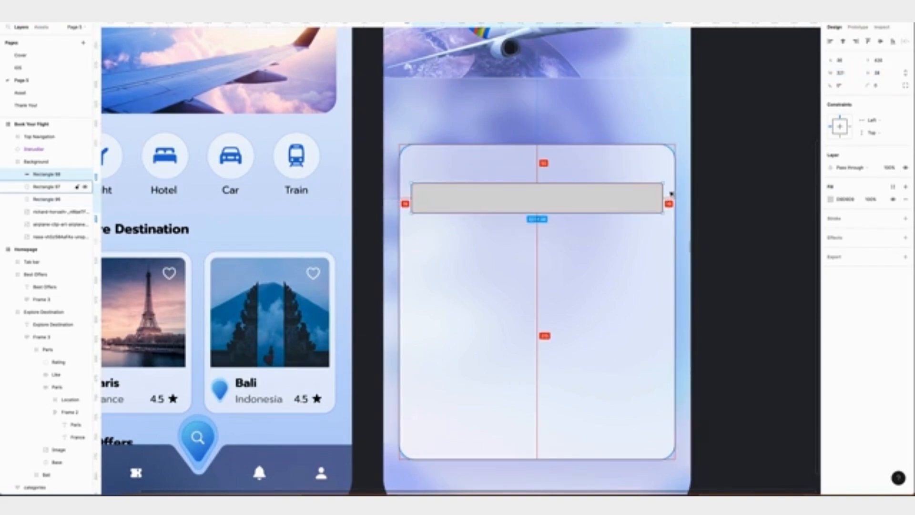
Give the bar a 16 px corner radius and a black fill.
click(876, 85)
text(16)
key(Return)
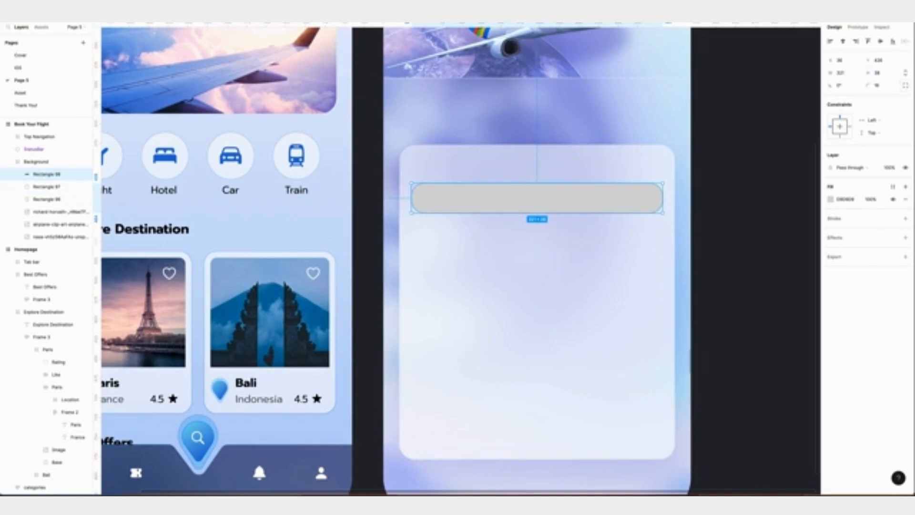
click(830, 200)
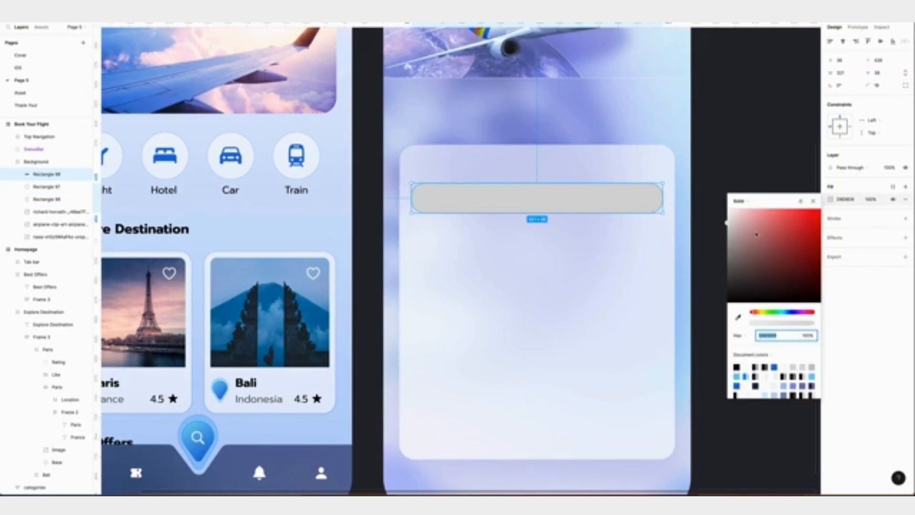
text(ffffff)
key(Return)
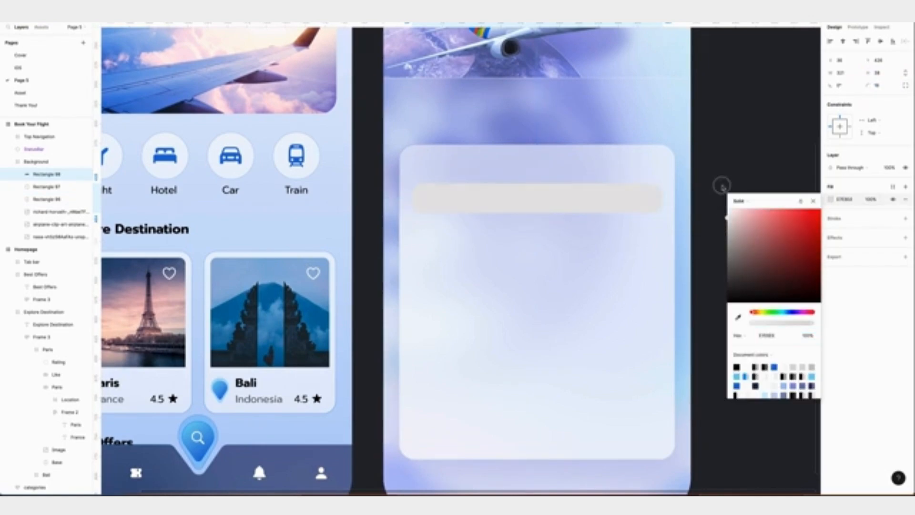
drag(727, 210, 671, 432)
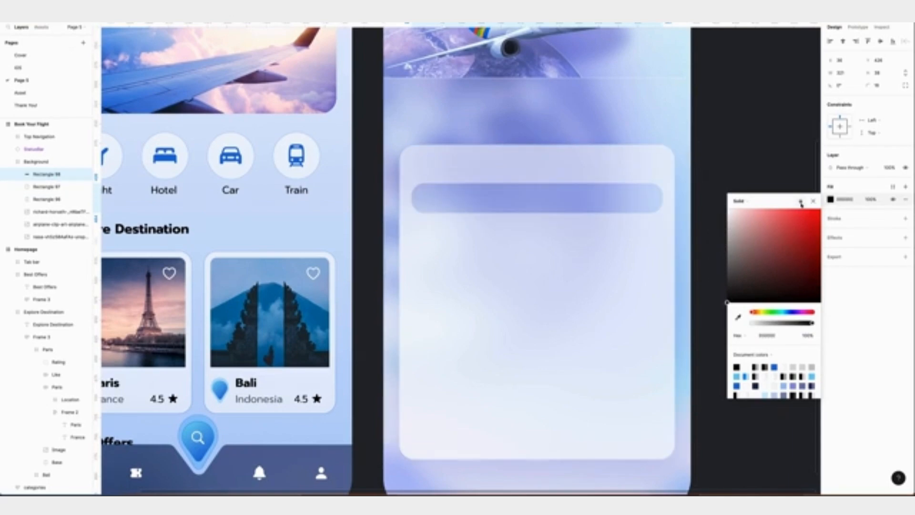
Add a thin 0.5 outline to the bar with a lightening blend mode.
click(905, 218)
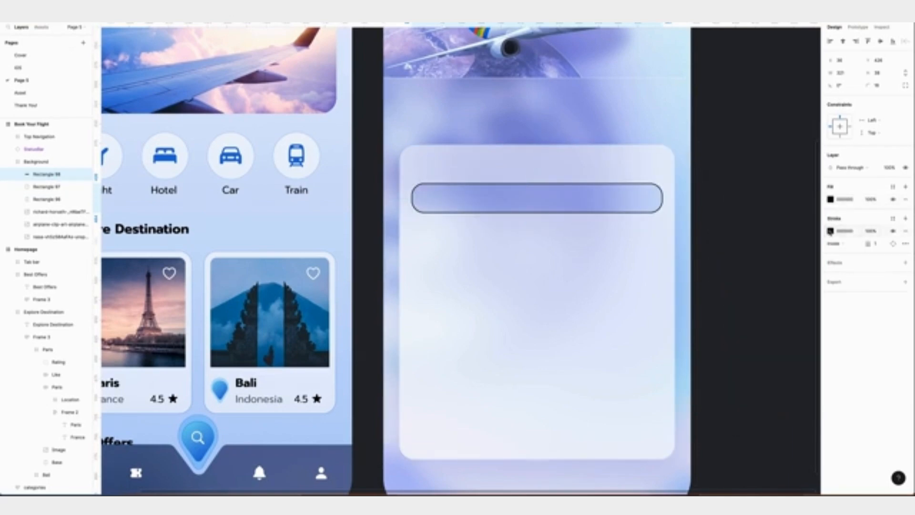
click(831, 231)
click(803, 234)
click(818, 324)
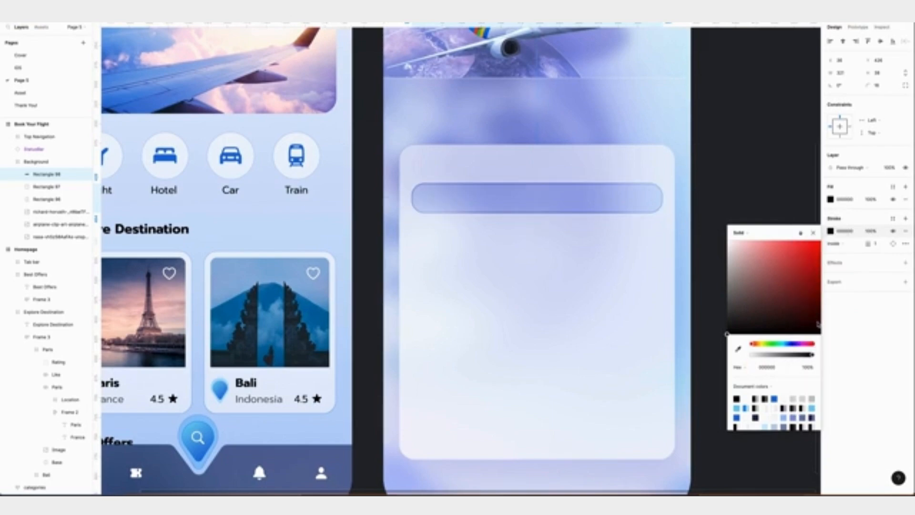
click(883, 247)
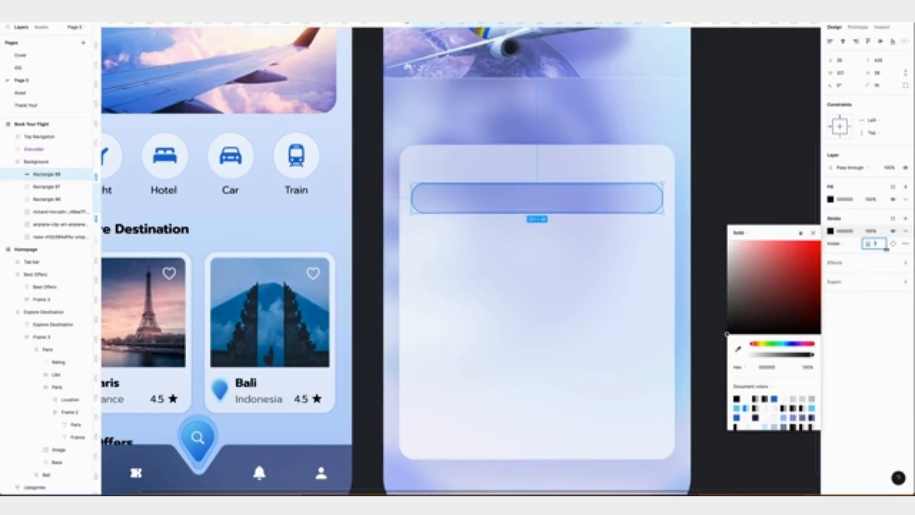
Add a Background blur effect to the bar.
click(905, 262)
click(857, 275)
click(858, 292)
click(831, 275)
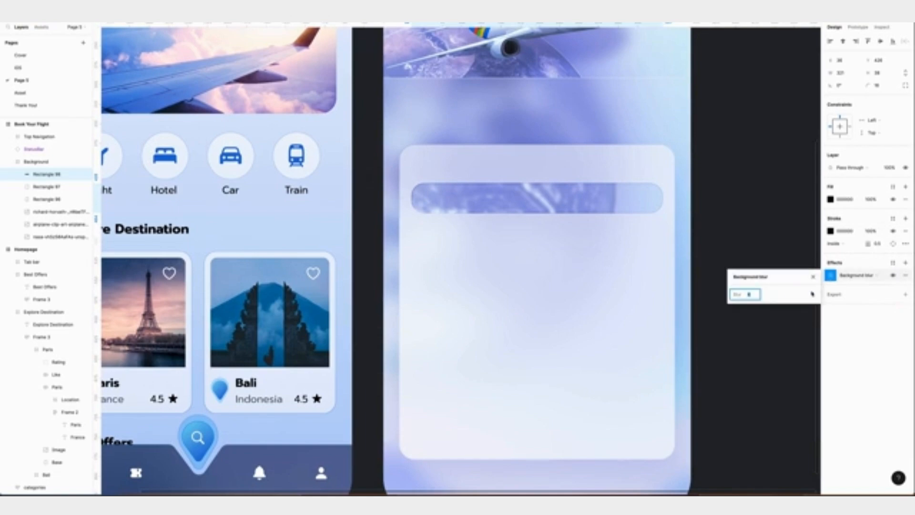
Add a bold 'Location' label at 13 px at the card's top-left.
click(419, 170)
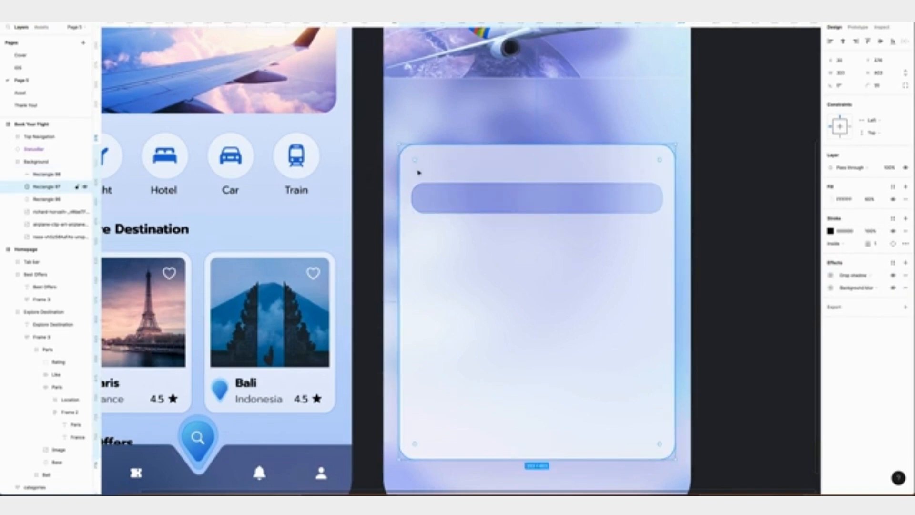
key(t)
drag(412, 158, 505, 176)
text(Location)
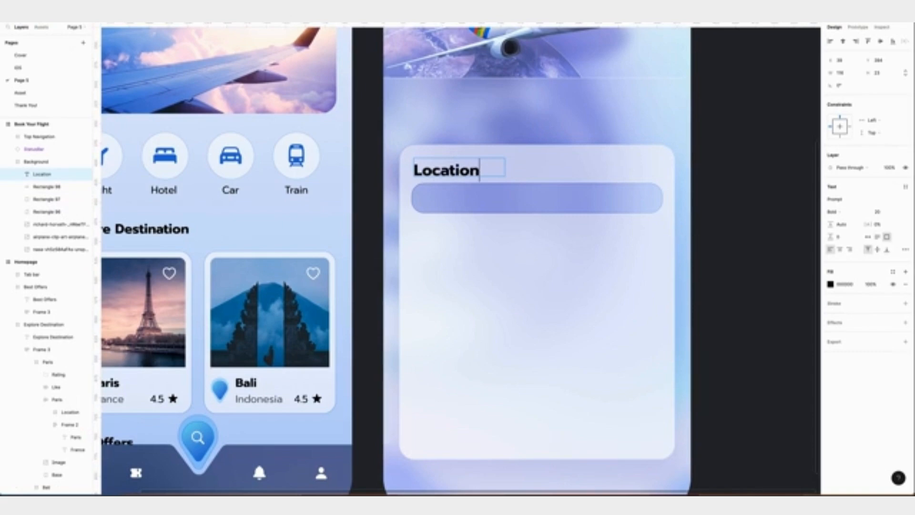
key(ctrl+a)
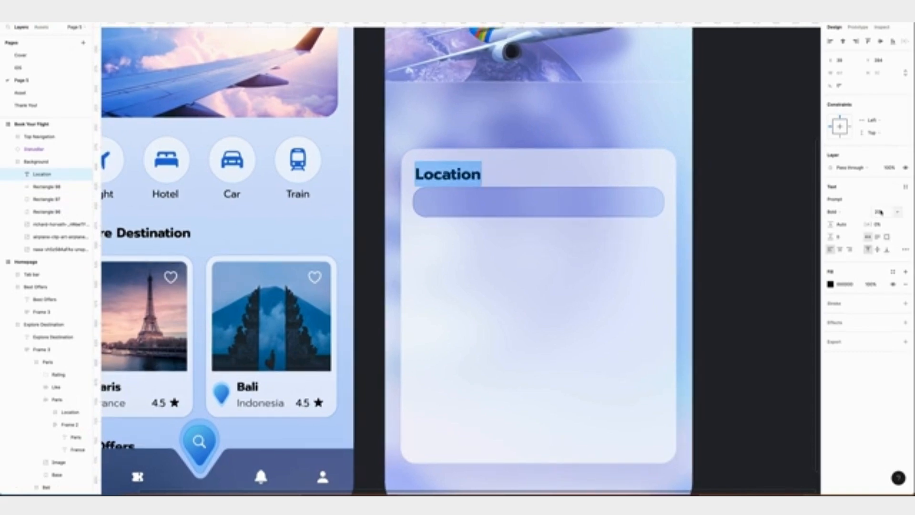
click(879, 212)
text(13)
key(Return)
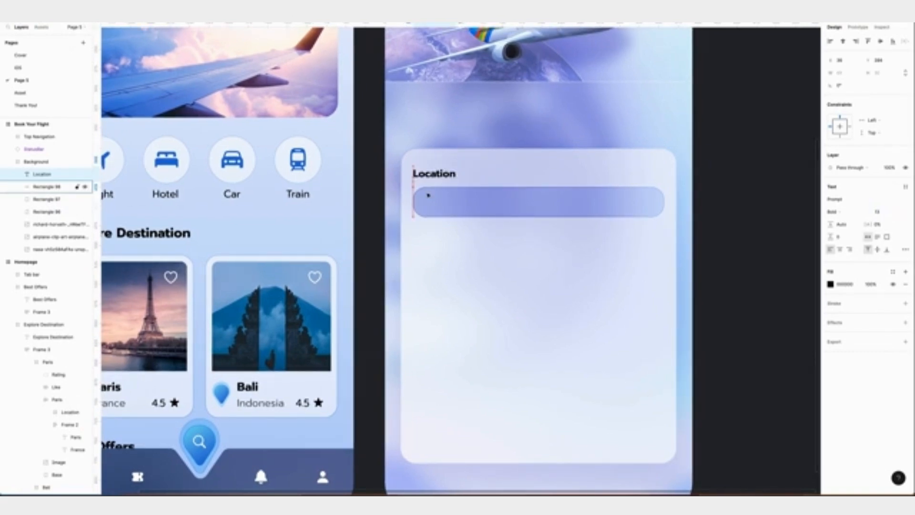
key(alt)
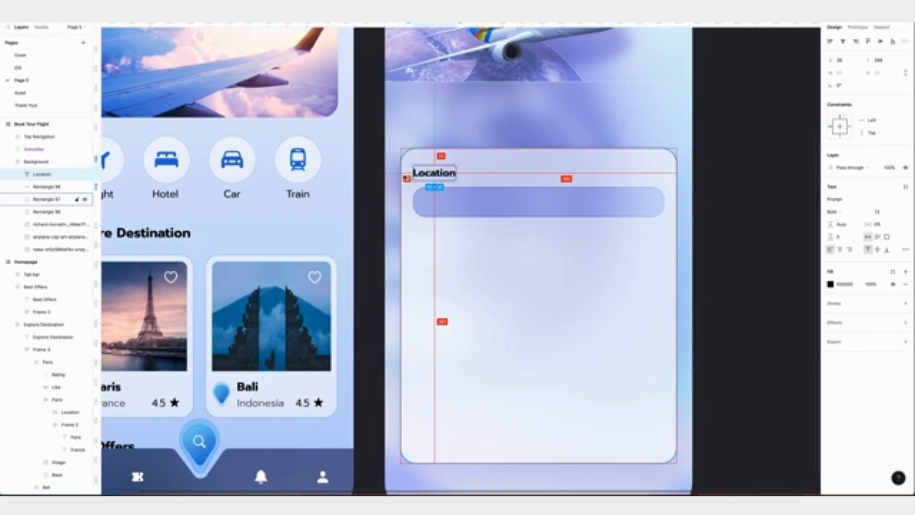
scroll(498, 231, right, 1)
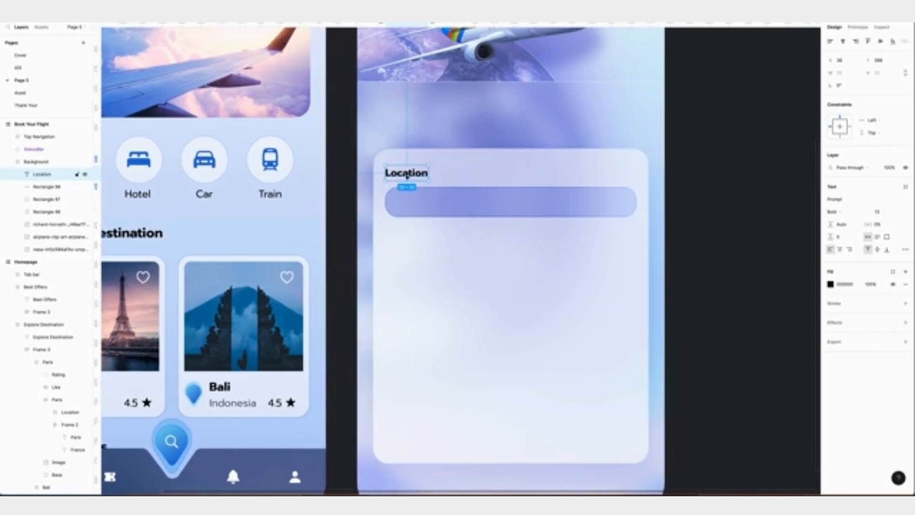
Duplicate the label into the input bar and retype it as 'Montreal, Canada'.
key(ctrl+d)
drag(407, 175, 413, 202)
key(Right)
key(Return)
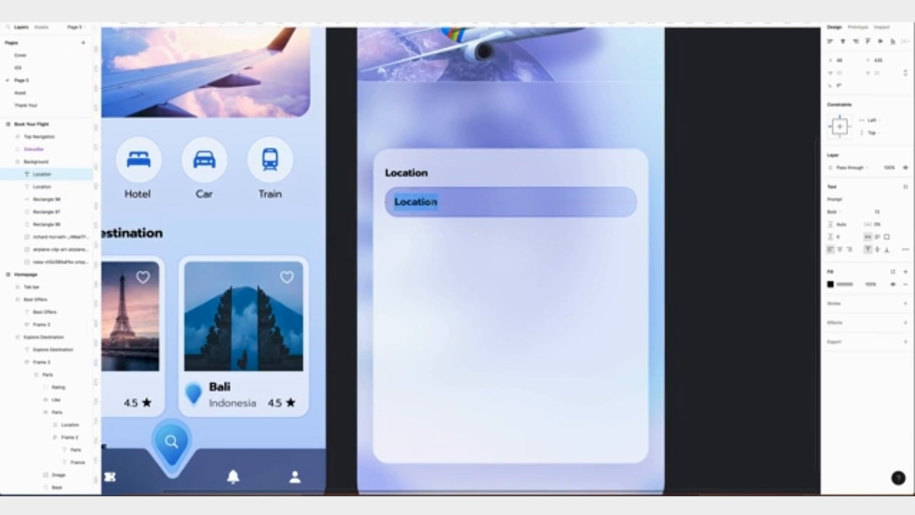
text(Montreal, Canada)
key(ctrl+a)
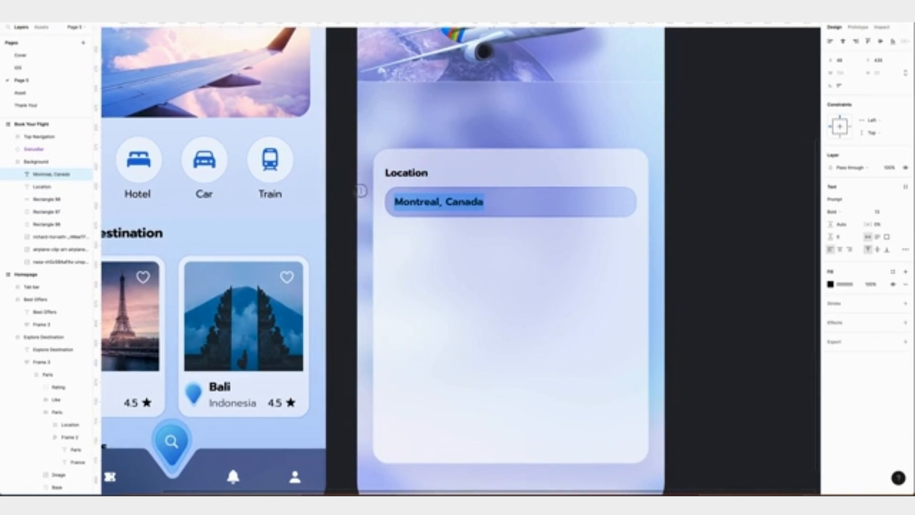
Style the 'Montreal, Canada' text as Regular 15 px at 60% opacity, aligned in the bar.
click(836, 212)
click(848, 185)
click(880, 211)
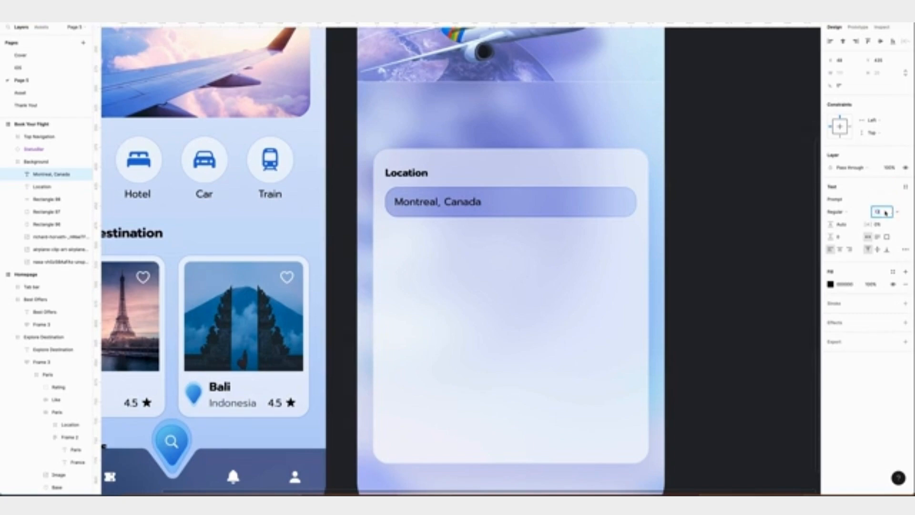
text(15)
key(Return)
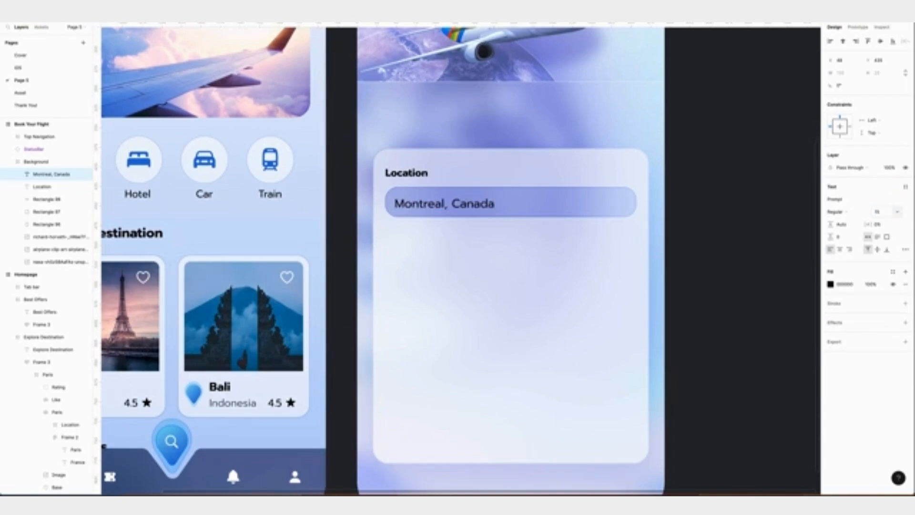
drag(435, 206, 432, 204)
key(alt)
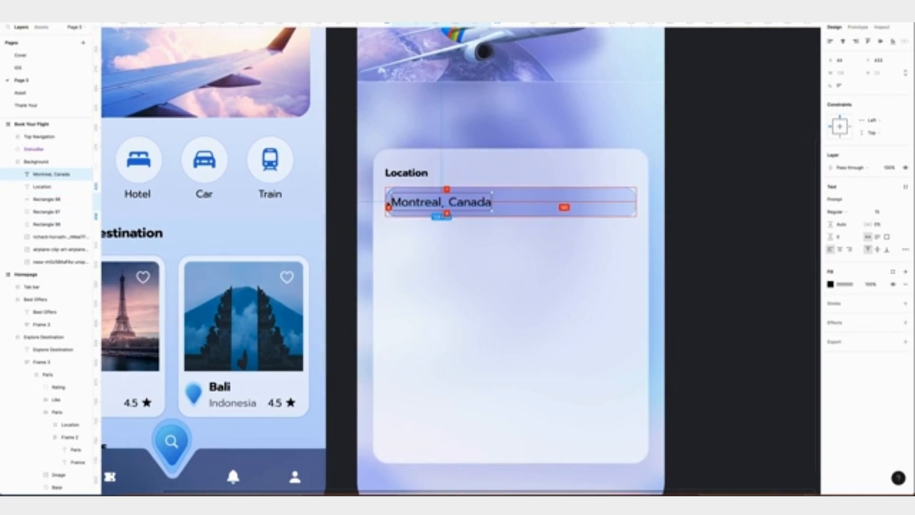
scroll(421, 240, up, 1)
click(871, 284)
text(60)
key(Return)
Nudge the Location label down closer to the input bar.
click(406, 196)
scroll(450, 234, up, 1)
key(Down)
key(Down)
key(Down)
key(alt)
key(Down)
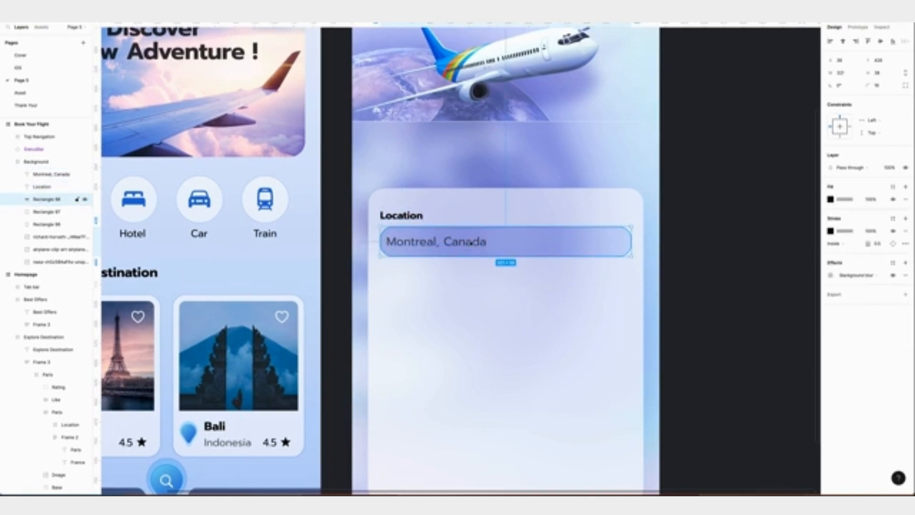
Group the input bar, Montreal, Canada text and Location label into a group named Location.
click(45, 199)
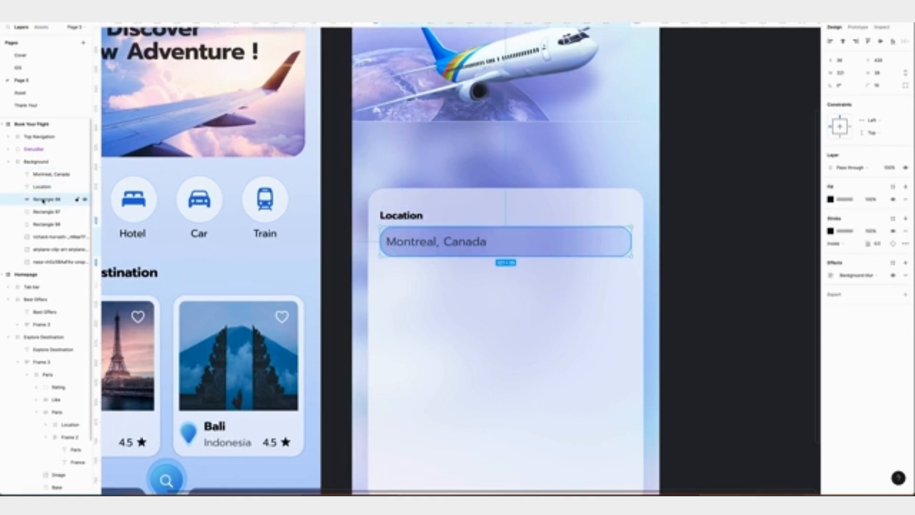
shift+click(44, 175)
key(ctrl+g)
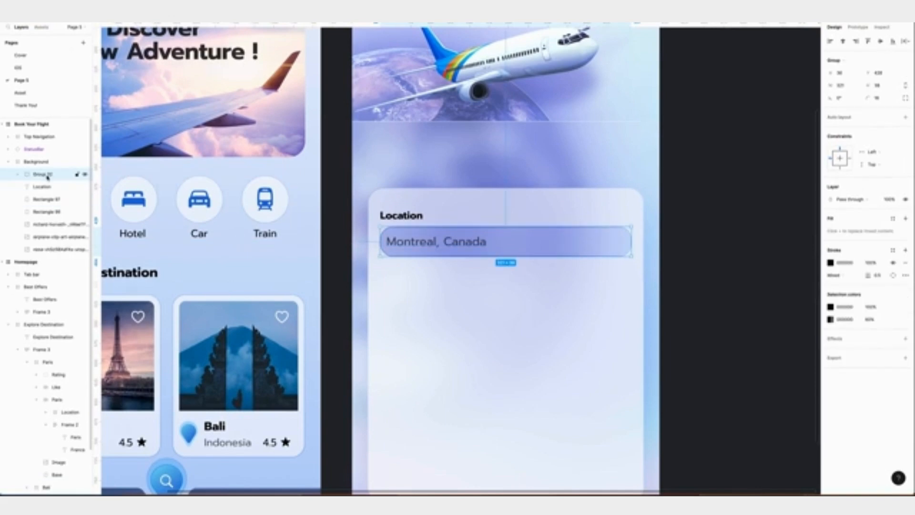
shift+click(44, 187)
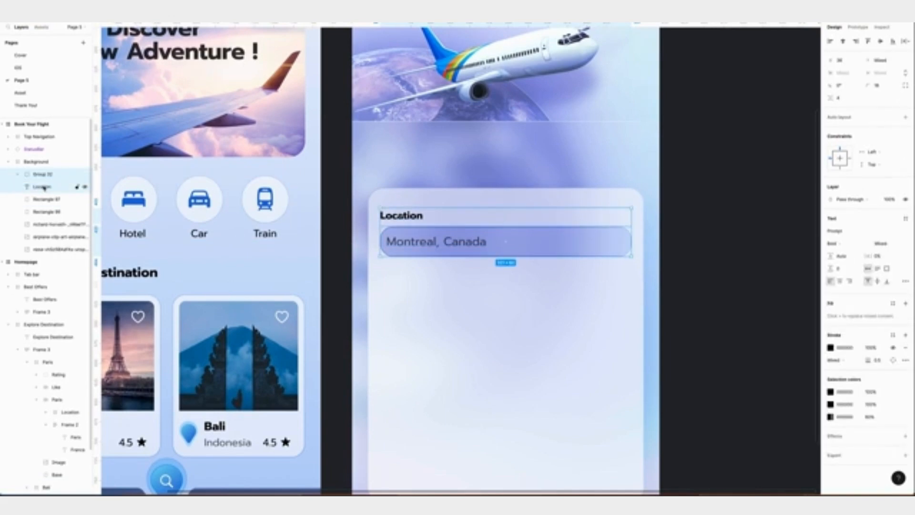
drag(43, 188, 44, 174)
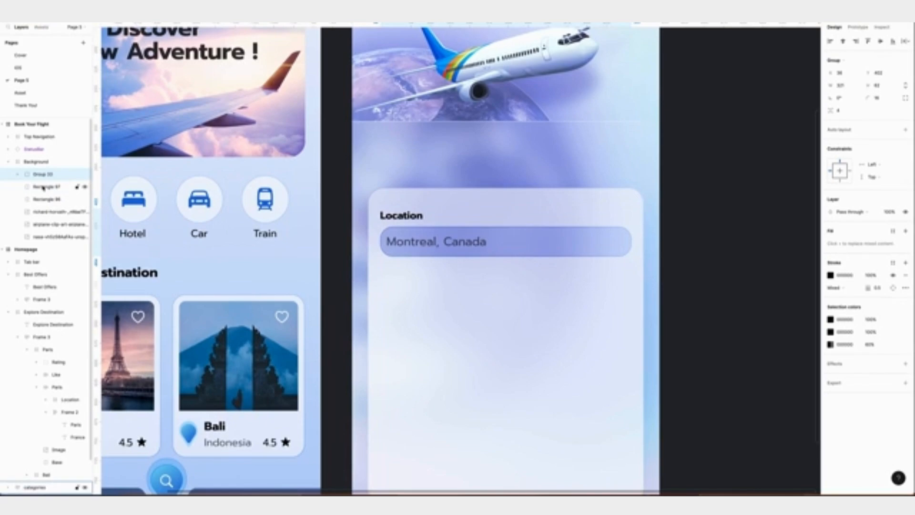
double_click(45, 175)
text(Location)
key(Return)
Duplicate the Location field and position the copy just below the original.
key(super+c)
key(super+v)
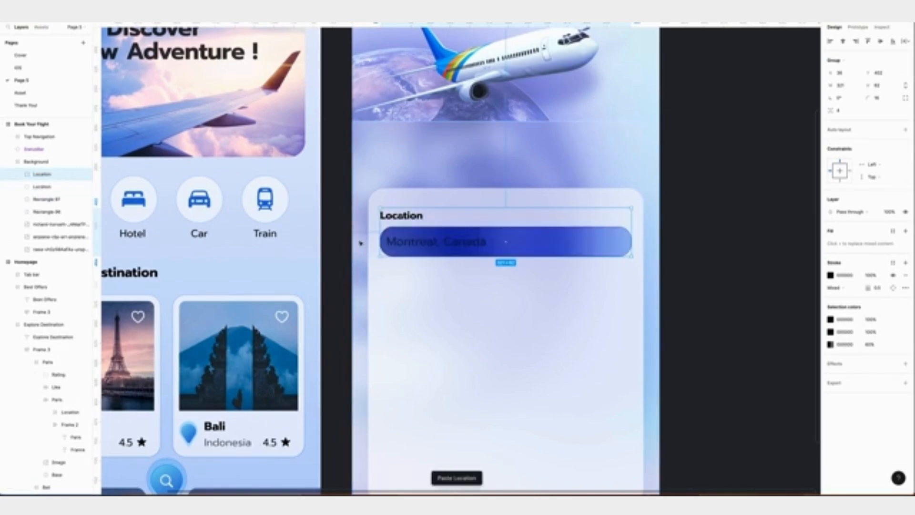
key(shift+Down)
key(shift+Down)
key(shift+Down)
key(shift+Down)
key(shift+Down)
key(alt)
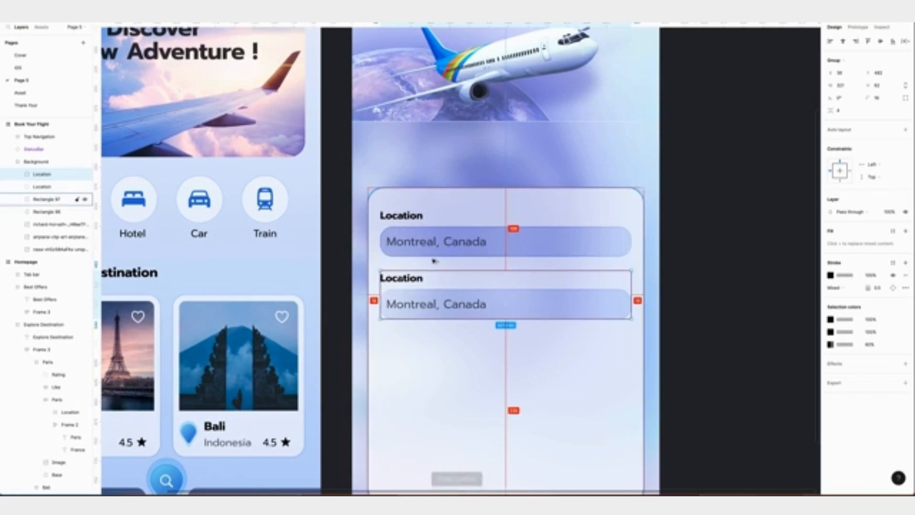
key(Up)
key(Up)
key(alt)
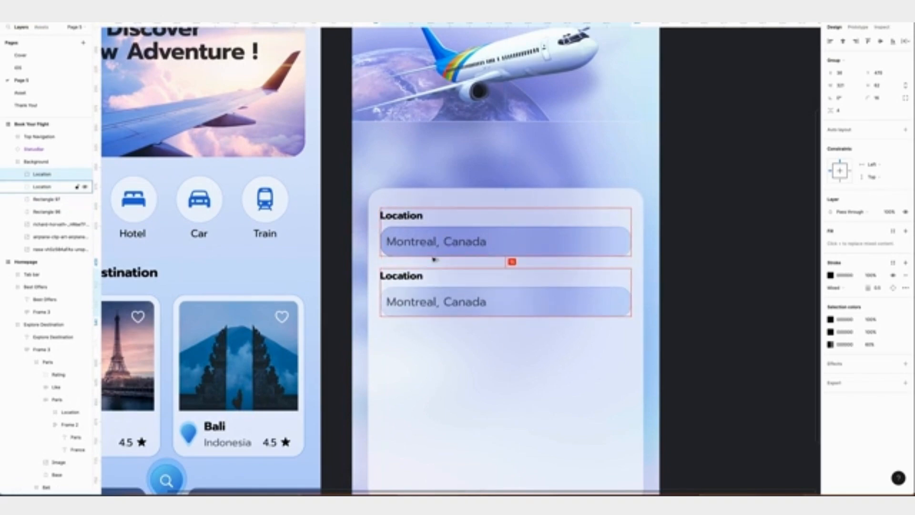
click(434, 261)
scroll(424, 243, down, 2)
Relabel the copied field as Destination with the text Tokyo, Japan.
double_click(403, 222)
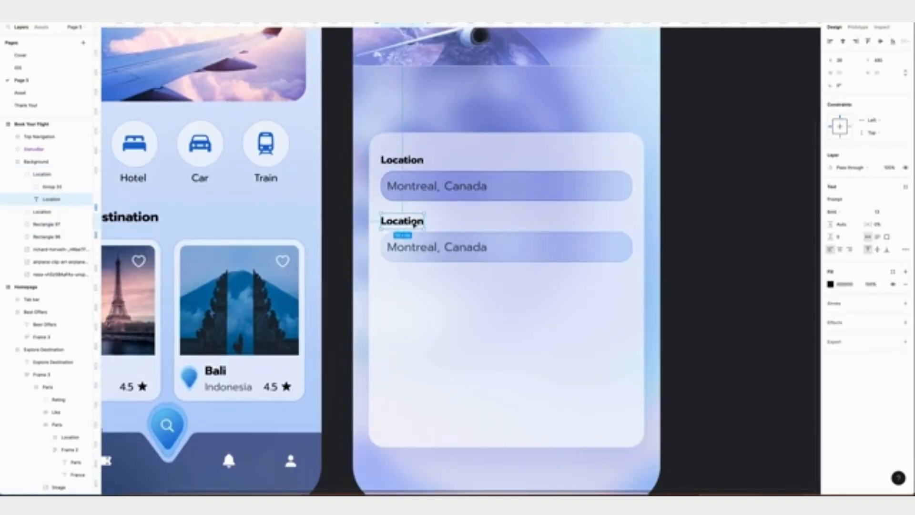
double_click(410, 223)
text(Destination)
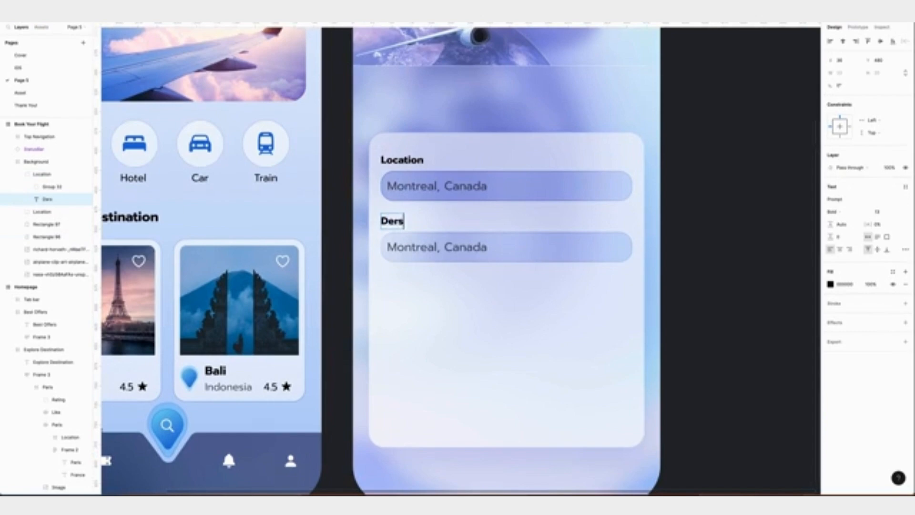
double_click(436, 246)
text(Tokyo, Japan)
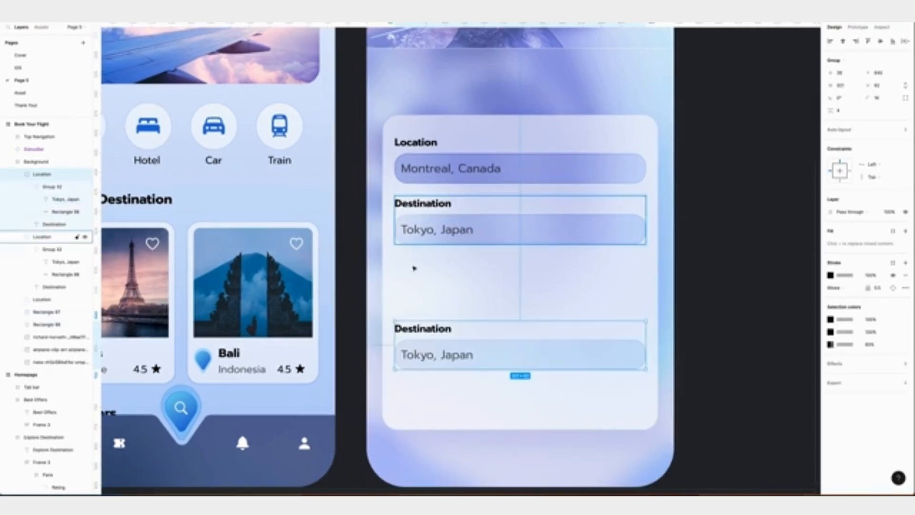
Relabel the lower field as Passenger with the text 1 passenger.
double_click(422, 329)
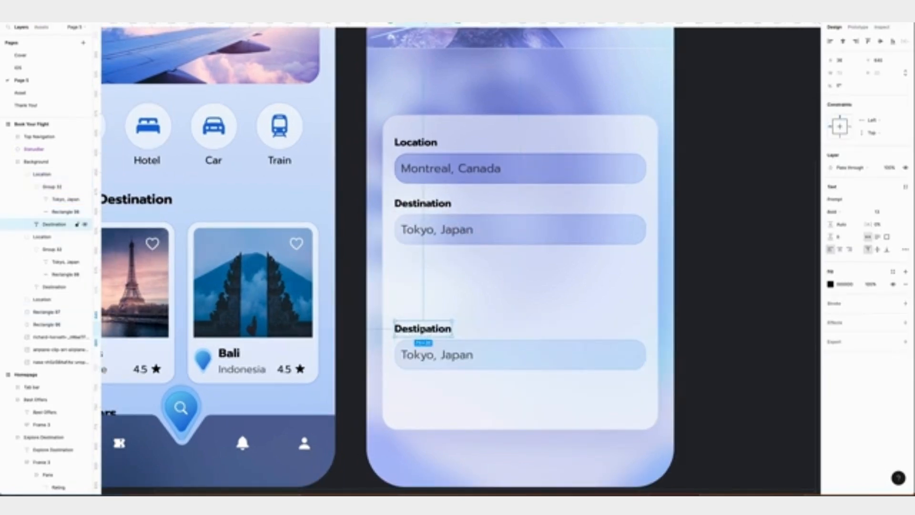
double_click(425, 328)
text(Passenger)
double_click(444, 356)
text(1 passenger)
Duplicate the Passenger field and place it 16 px below Destination.
click(424, 329)
key(ctrl+c)
key(ctrl+v)
key(shift+Up)
key(shift+Up)
key(shift+Up)
key(shift+Up)
key(shift+Up)
key(shift+Up)
key(shift+Up)
key(shift+Up)
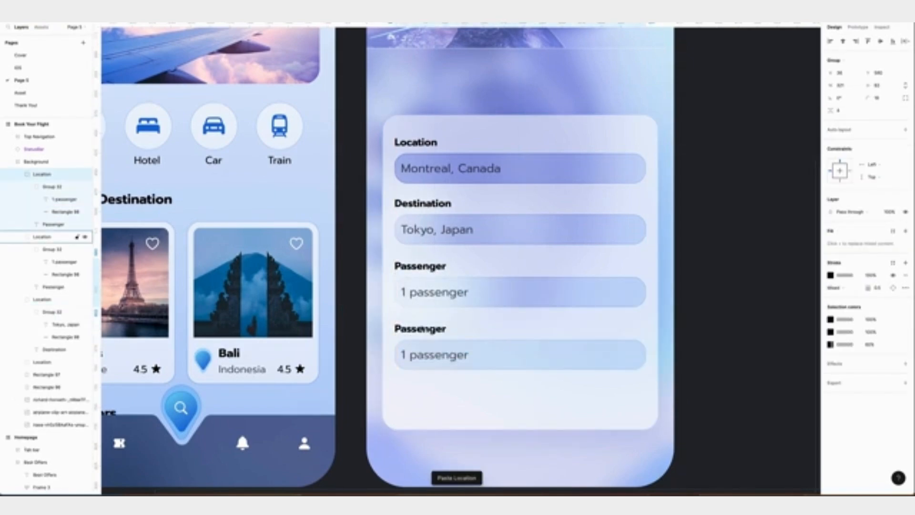
key(shift+Up)
key(alt)
key(shift+Down)
key(Up)
key(Up)
key(alt)
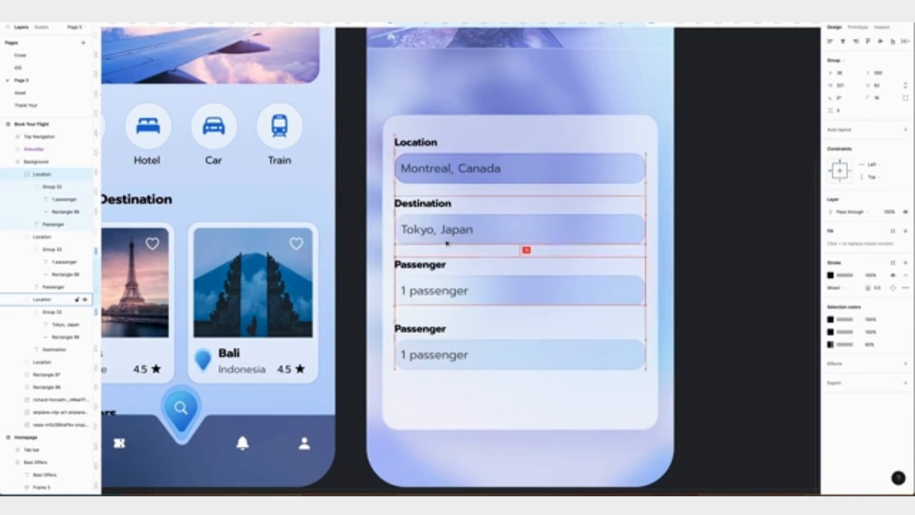
ctrl+click(459, 294)
scroll(459, 294, down, 1)
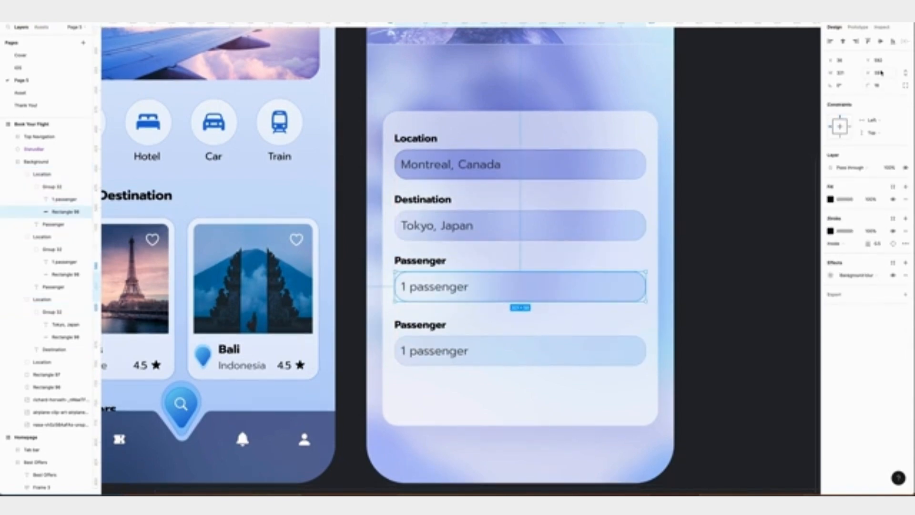
Narrow the upper Passenger field and relabel it Departure reading Dec 16th, 2022.
click(847, 73)
text(152)
key(Return)
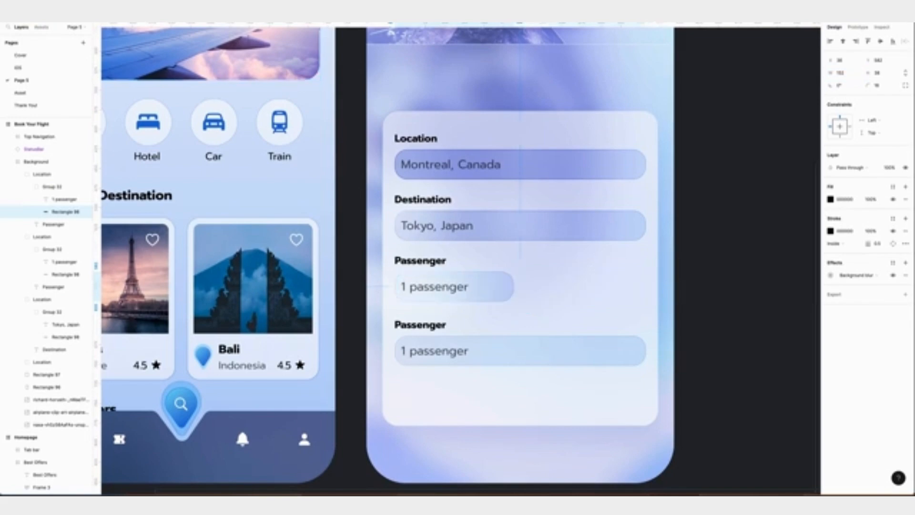
double_click(427, 260)
text(Departure)
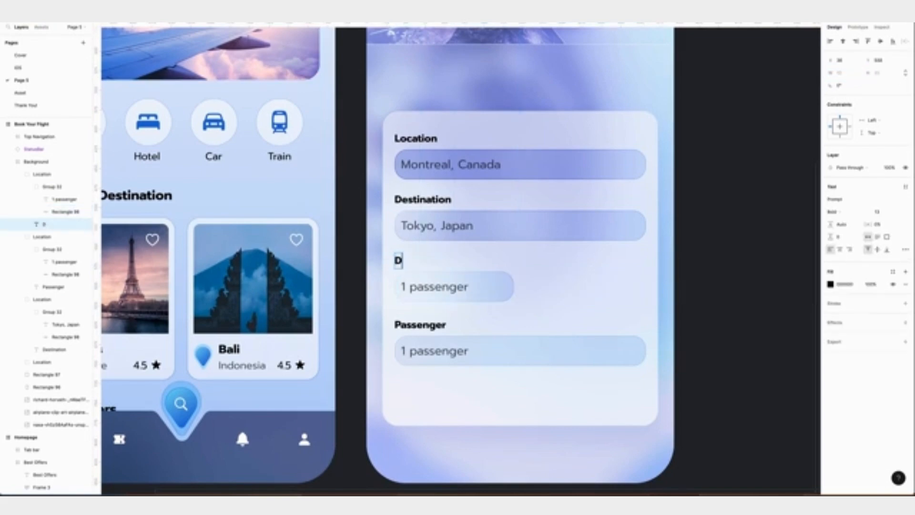
double_click(441, 287)
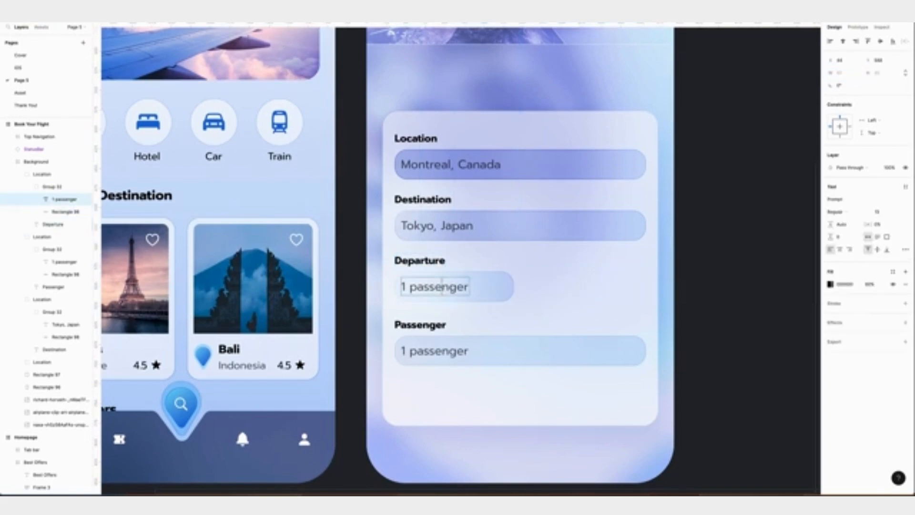
text(Dec 16th, 2022)
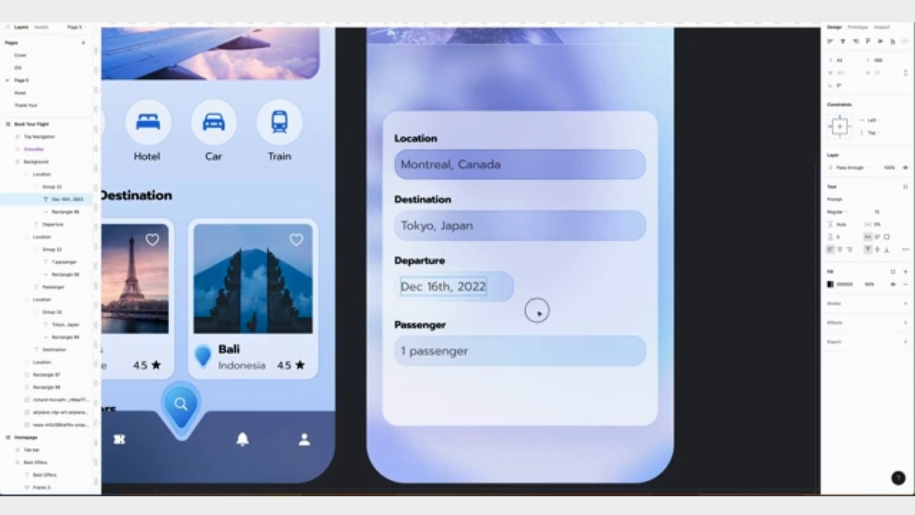
Duplicate the Departure field and place the copy to its right.
click(419, 260)
key(shift+Return)
key(ctrl+c)
key(ctrl+v)
drag(448, 272, 580, 269)
Relabel the right-hand date field as Return.
shift+click(510, 273)
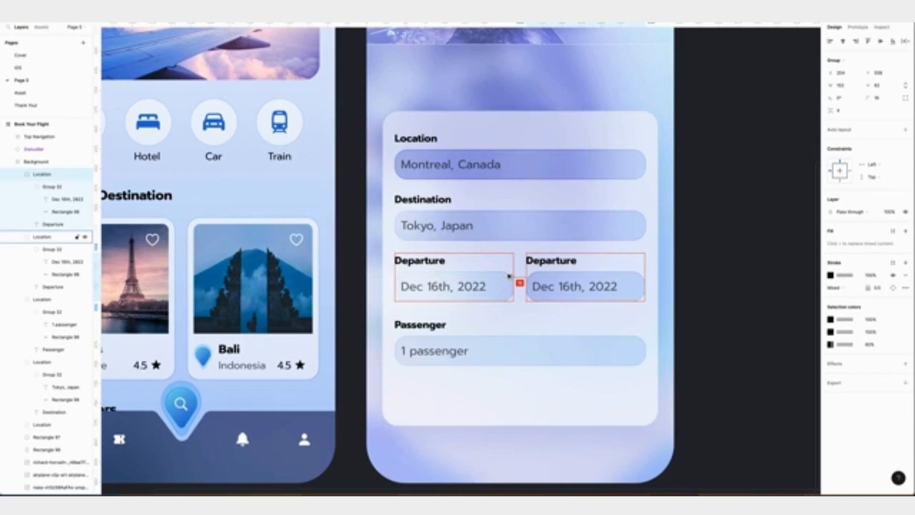
click(552, 261)
double_click(552, 261)
text(Return)
Change the Return field's date to Jan 6th, 2023.
click(588, 286)
double_click(541, 286)
text(Jan)
click(559, 286)
key(BackSpace)
click(607, 286)
key(BackSpace)
text(3)
key(Escape)
click(696, 317)
Check the gap between the date fields and name their layers Return and Departure.
click(537, 259)
double_click(540, 261)
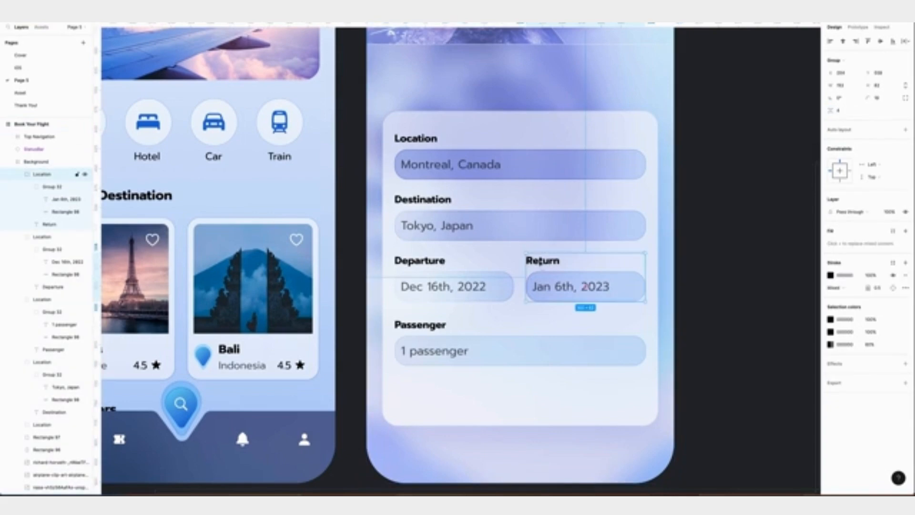
key(alt)
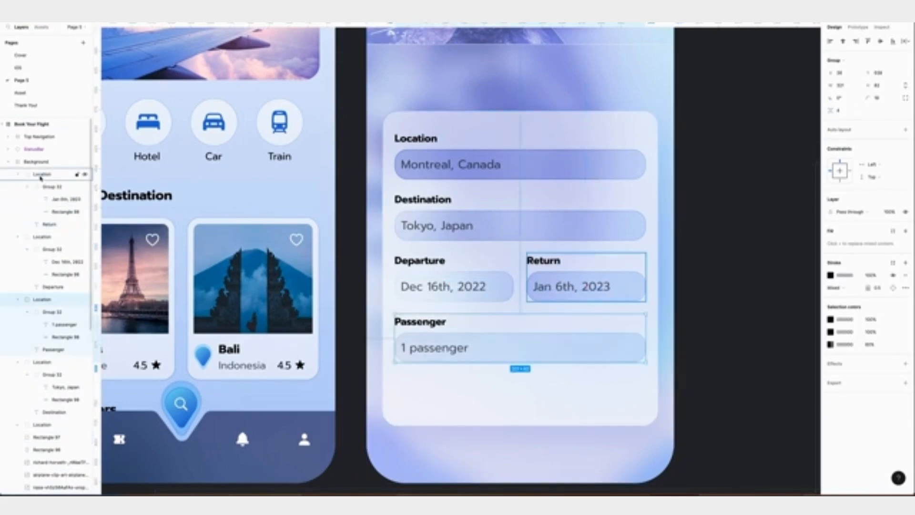
click(39, 177)
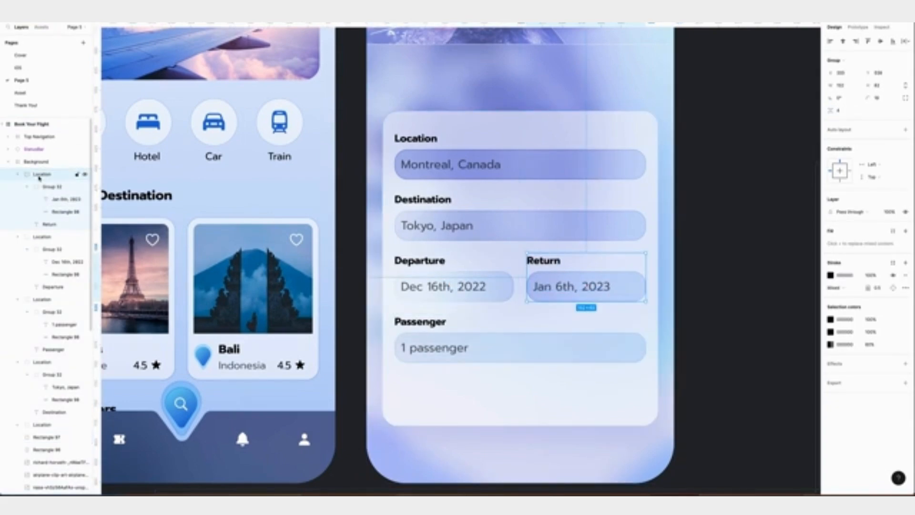
double_click(41, 174)
text(Return)
key(Tab)
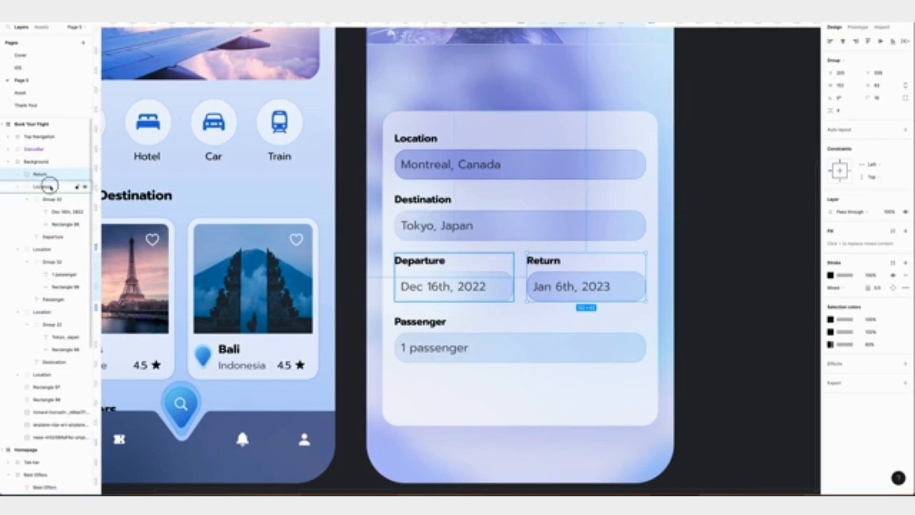
text(Departure)
key(Return)
Group Departure and Return as Date, and rename the next layers Passenger and Destination.
click(18, 187)
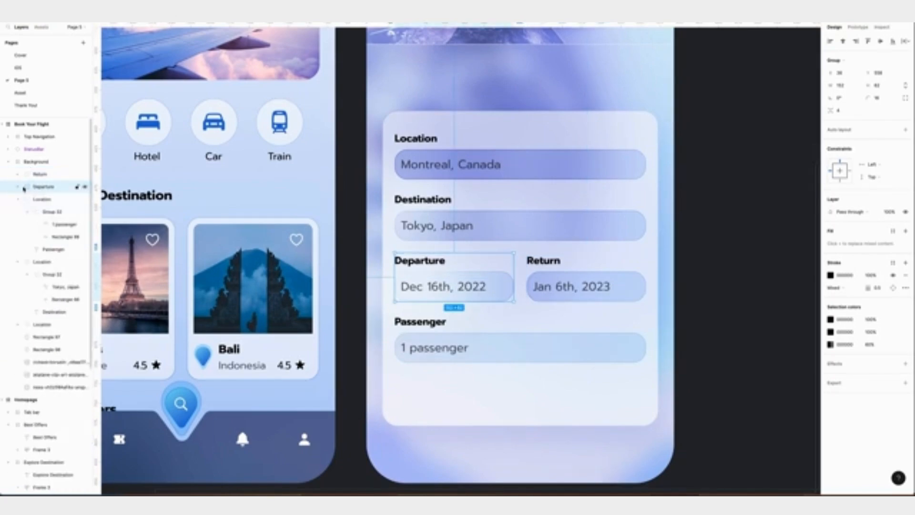
shift+click(33, 177)
right_click(44, 175)
click(36, 177)
key(ctrl+g)
double_click(36, 176)
text(Date)
key(Tab)
text(Passenger)
key(Tab)
text(Destination)
key(Return)
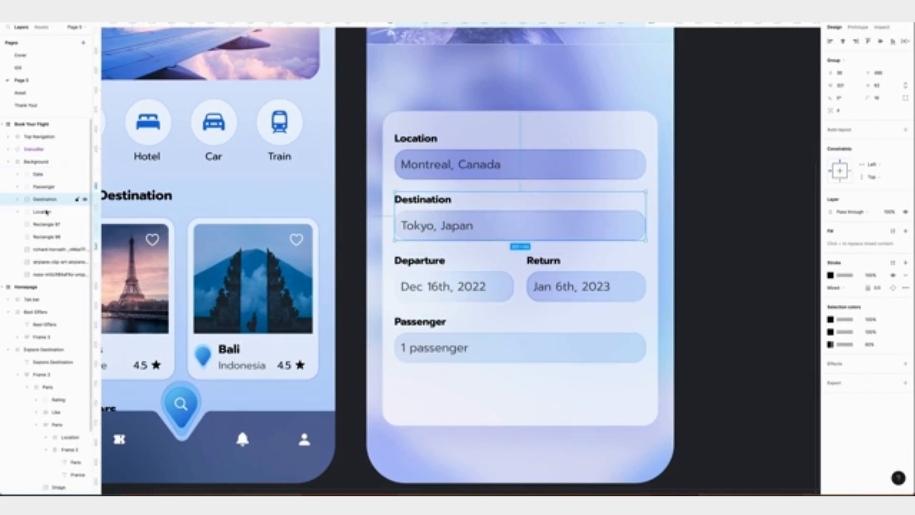
click(47, 210)
Add a Search flights text label below the fields, set to bold and uppercase.
scroll(737, 331, down, 3)
click(737, 330)
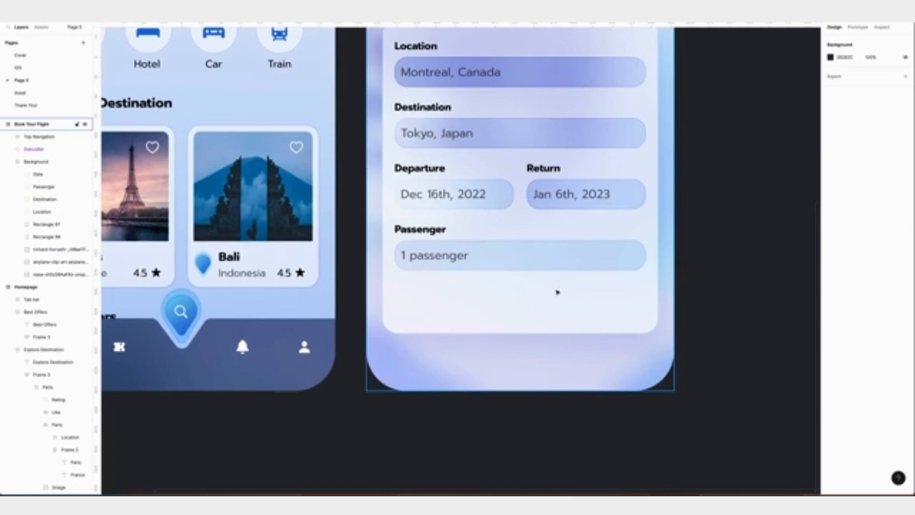
key(t)
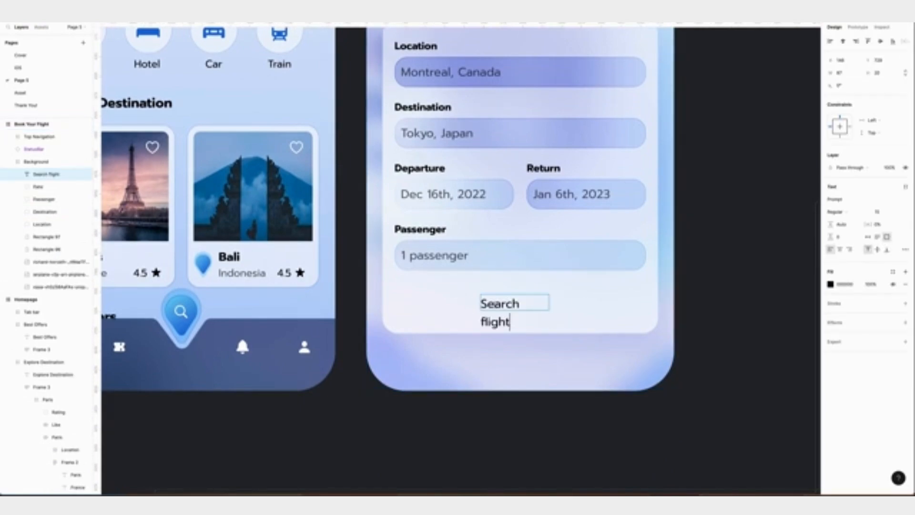
text(s)
key(ctrl+a)
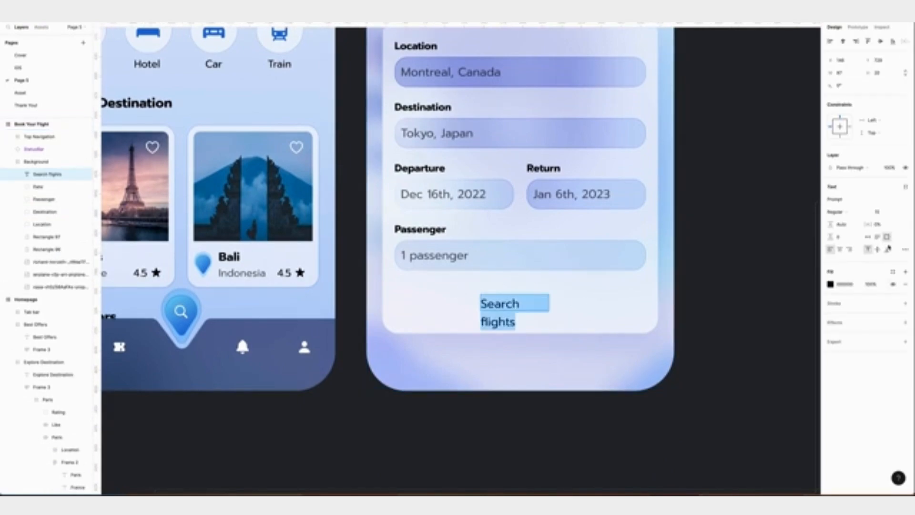
click(867, 237)
click(835, 212)
click(846, 242)
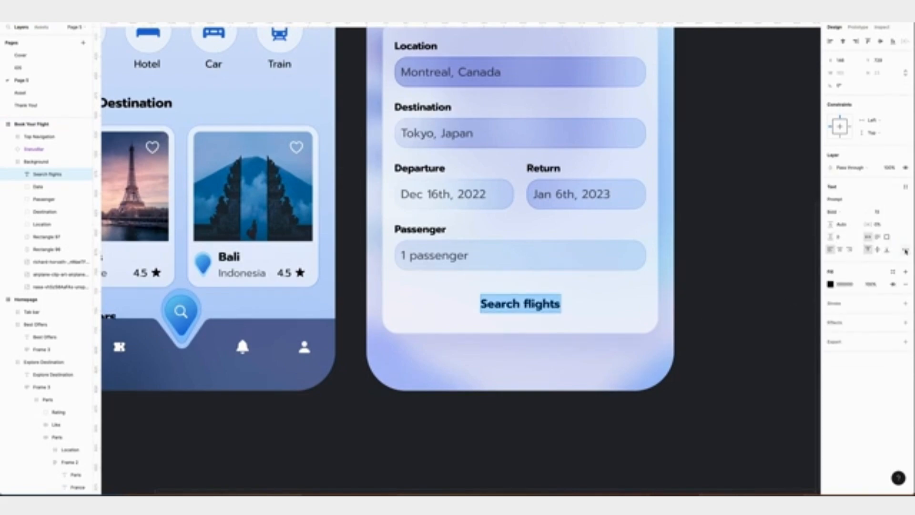
click(905, 249)
click(782, 410)
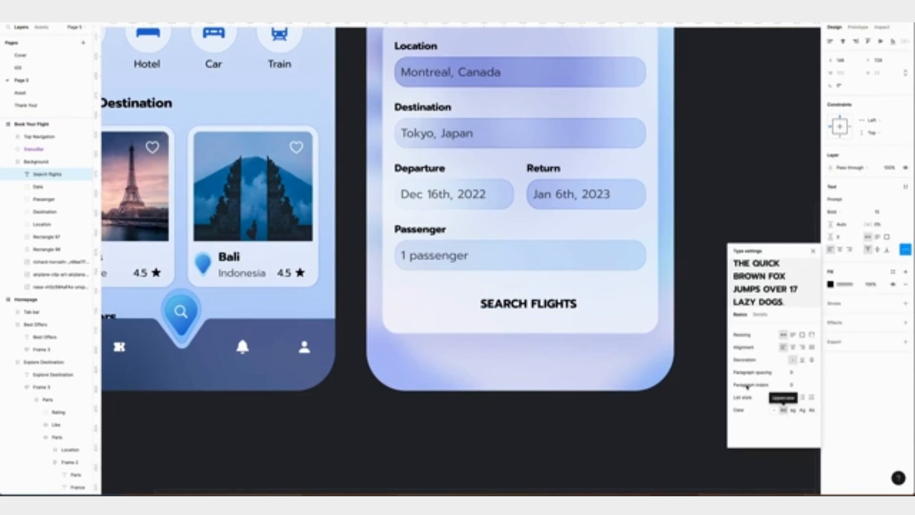
key(Escape)
Wrap SEARCH FLIGHTS in an auto layout frame 38 px tall, centred, with 20 px side padding.
key(shift+a)
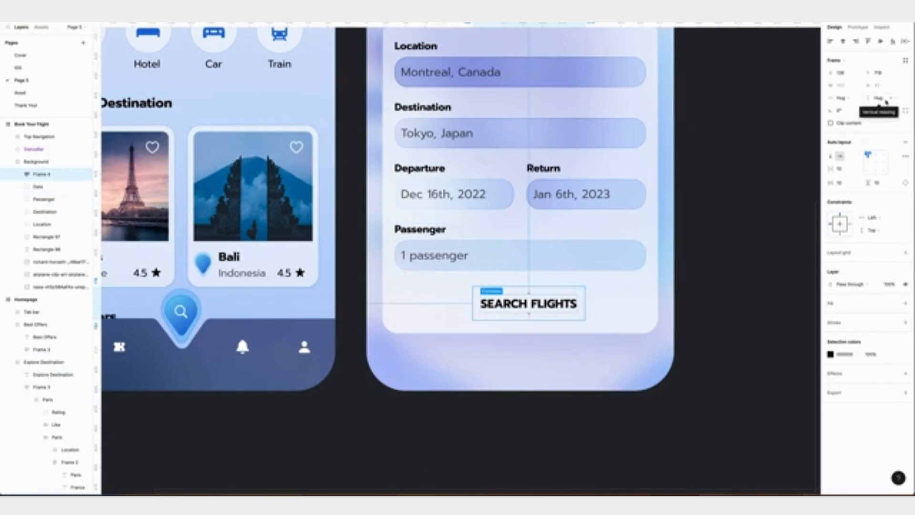
click(886, 99)
click(884, 83)
click(880, 86)
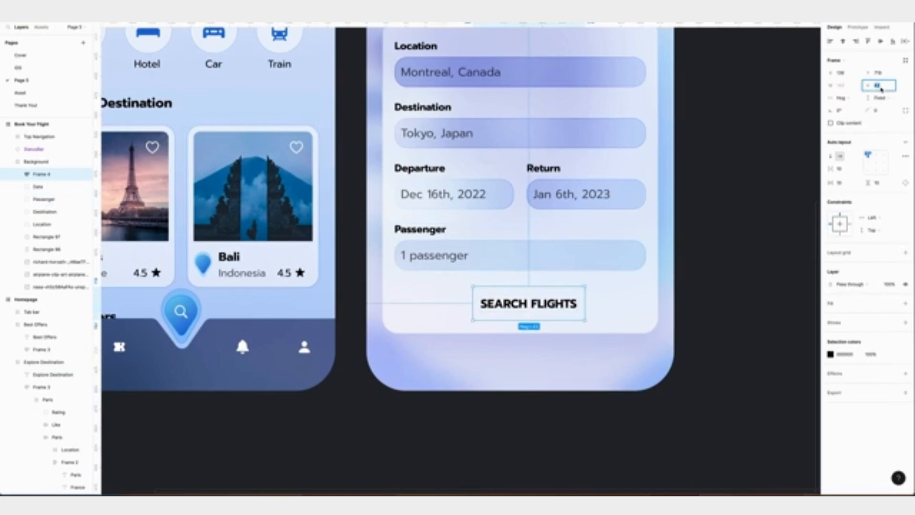
text(38)
key(Return)
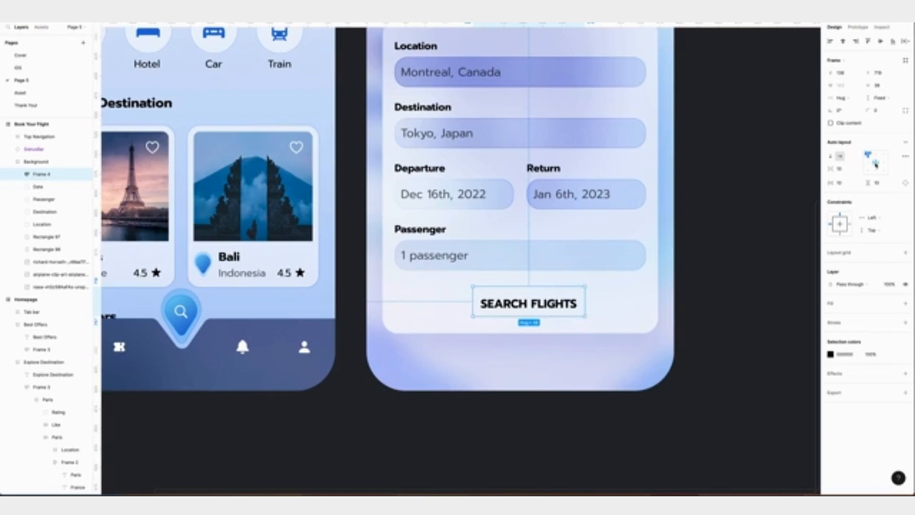
click(875, 163)
click(847, 184)
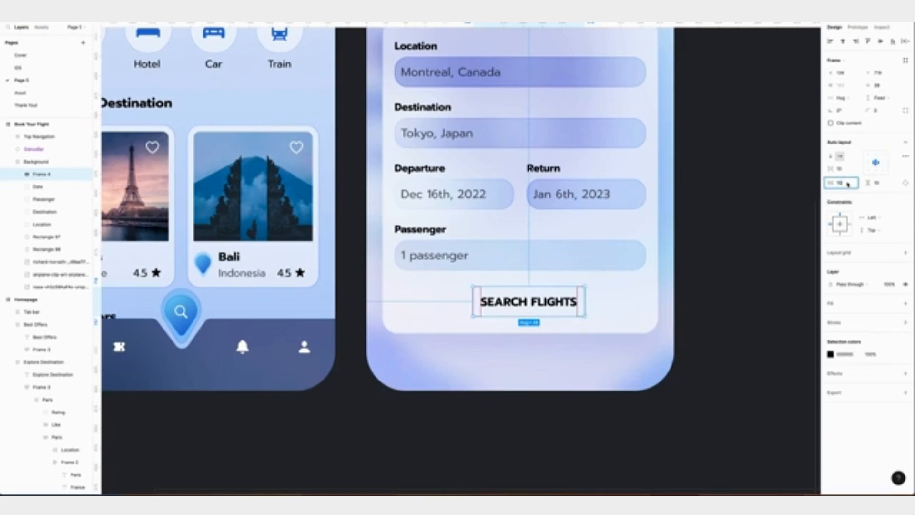
key(Return)
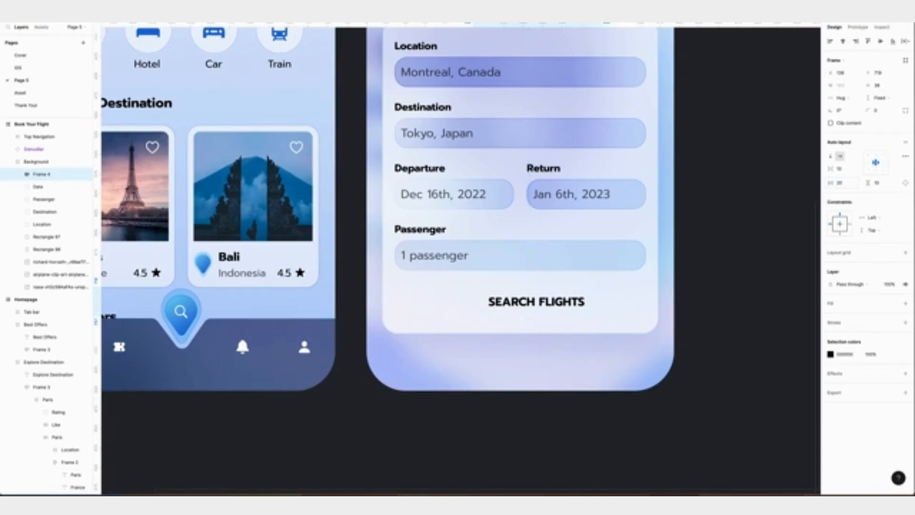
key(alt+h)
scroll(592, 320, up, 1)
Fill the button with a linear gradient from 81C6ED to 346AD2 at 100% opacity.
click(905, 303)
click(850, 318)
click(739, 262)
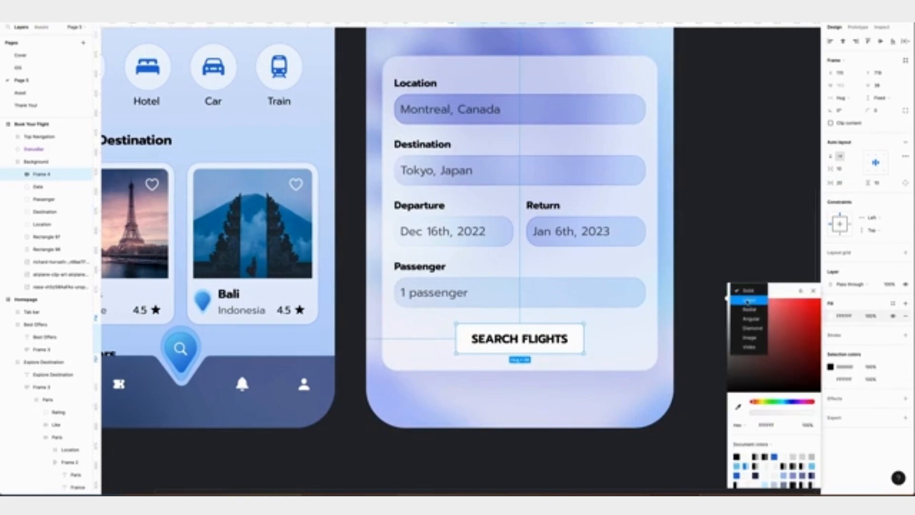
click(746, 300)
click(784, 427)
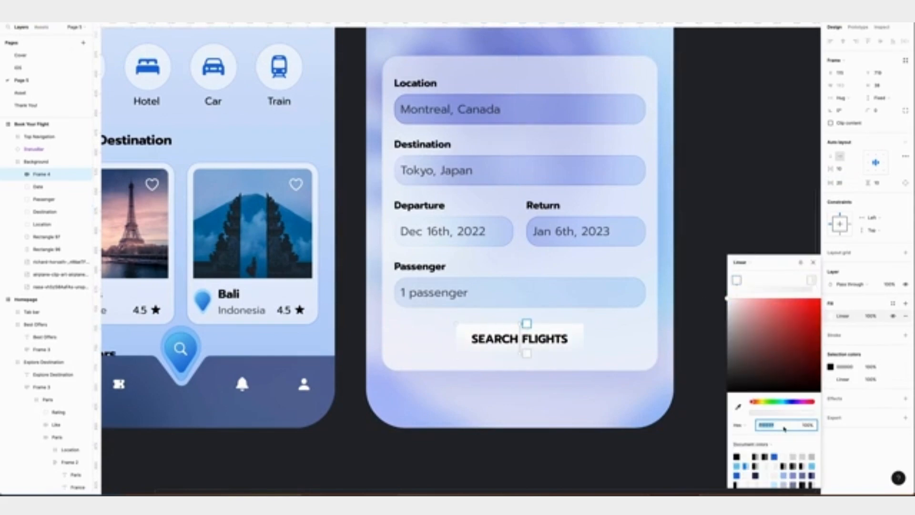
text(81C6ED)
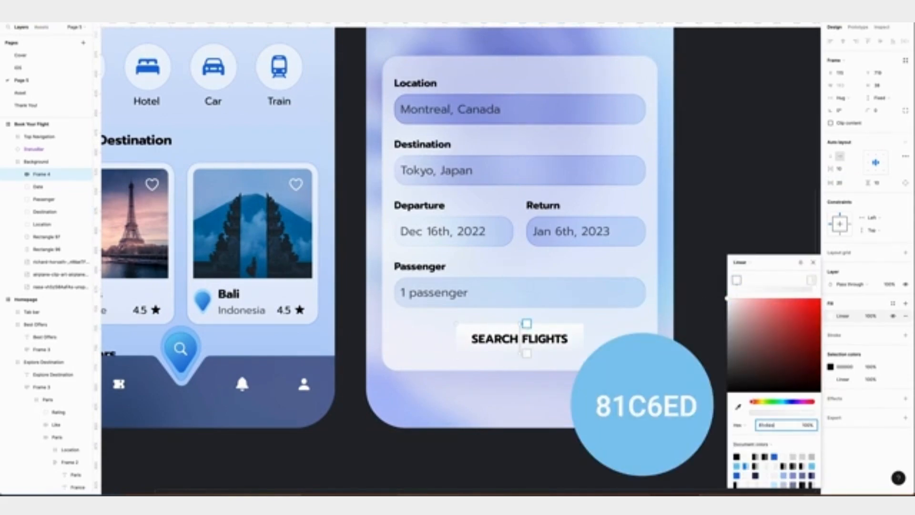
key(Return)
click(783, 425)
text(34)
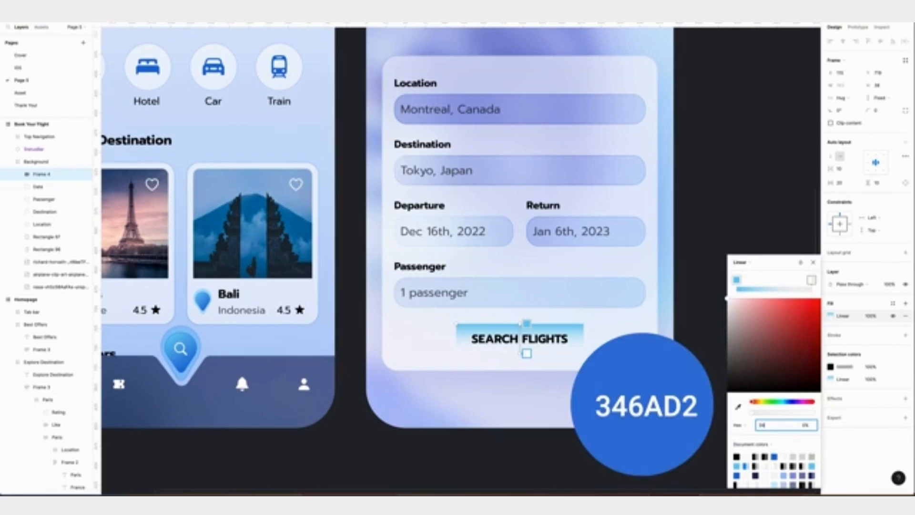
text(6ad2)
key(Return)
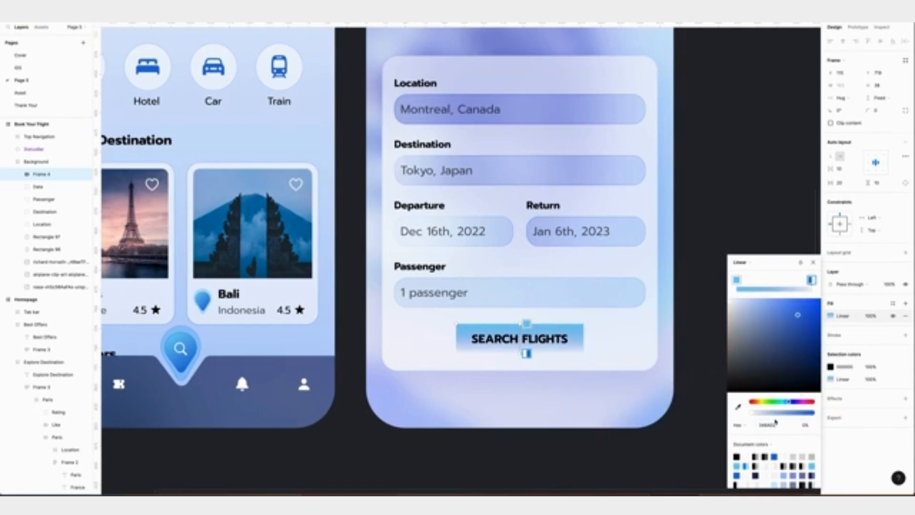
drag(753, 412, 878, 410)
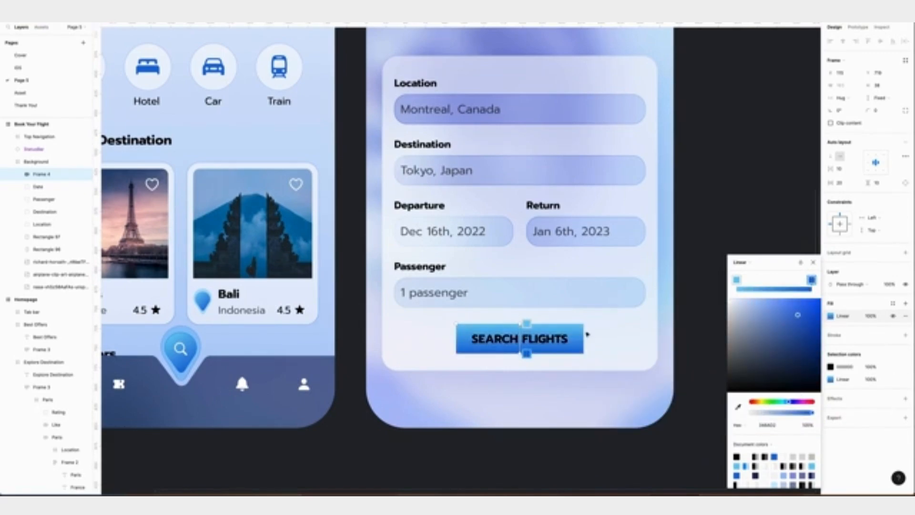
key(Escape)
Round the button corners to 16 and add a drop shadow with Y offset 10.
text(1)
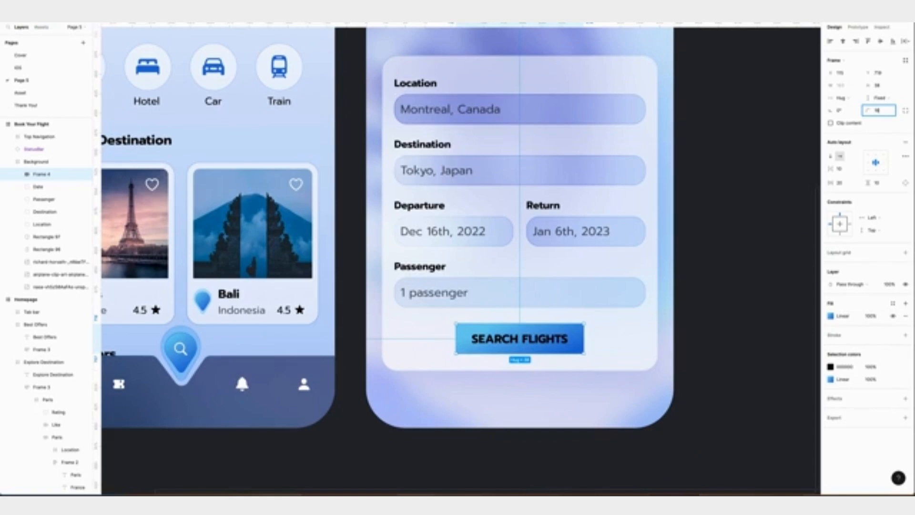
text(6)
key(Return)
click(905, 398)
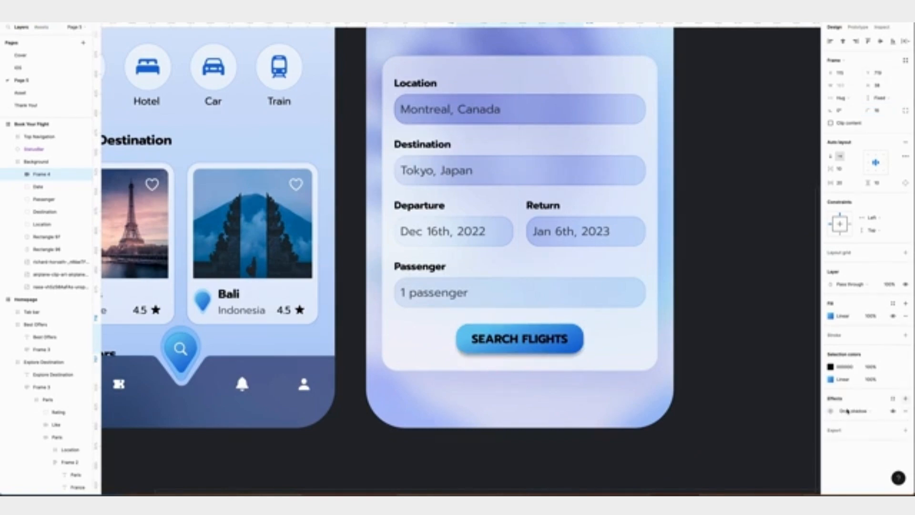
click(831, 411)
click(761, 443)
text(10)
key(Tab)
key(Return)
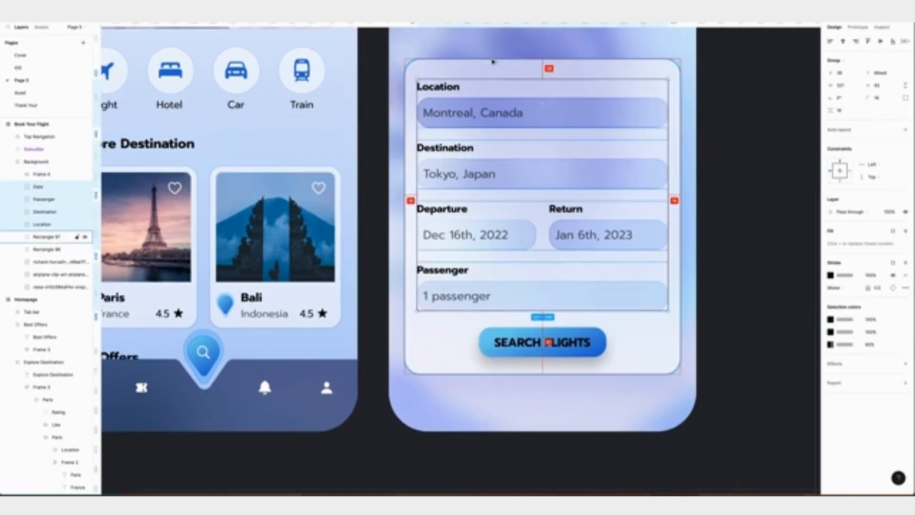
Nudge the four form fields up slightly and check the button against the glass card.
key(Up)
key(Up)
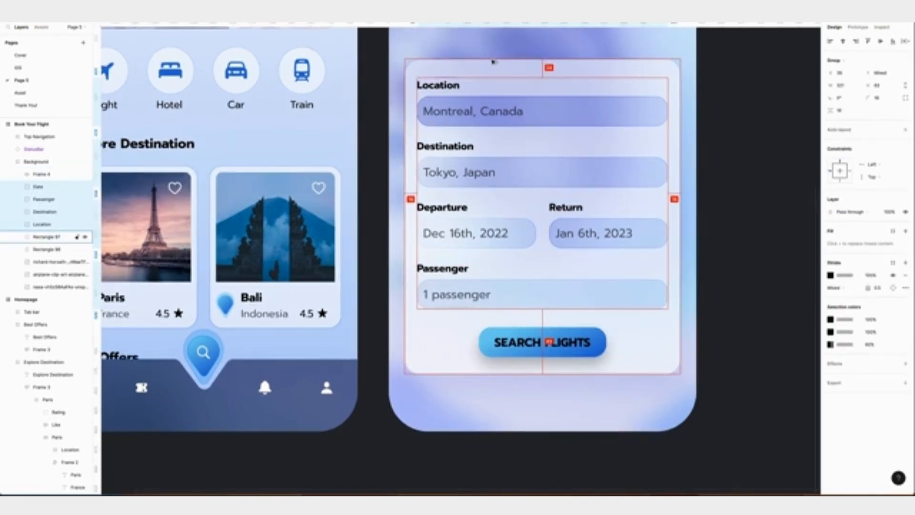
click(565, 350)
scroll(566, 350, down, 2)
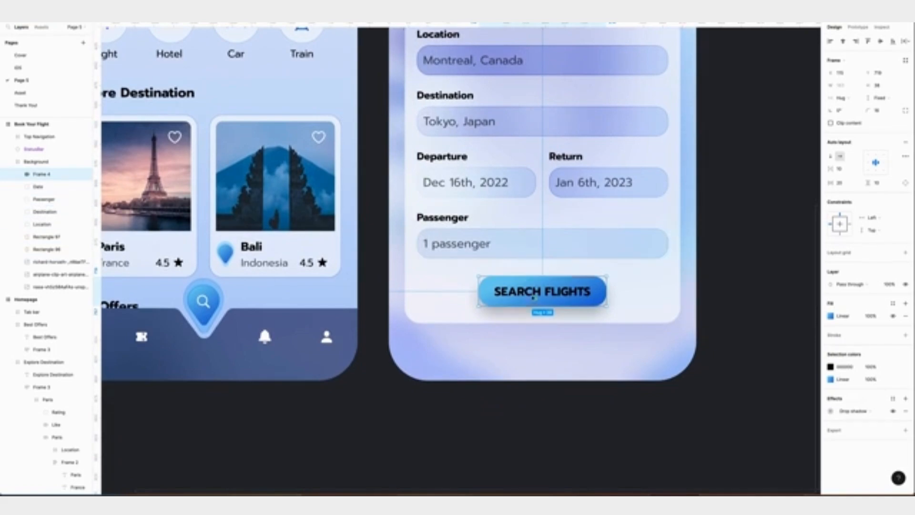
click(538, 313)
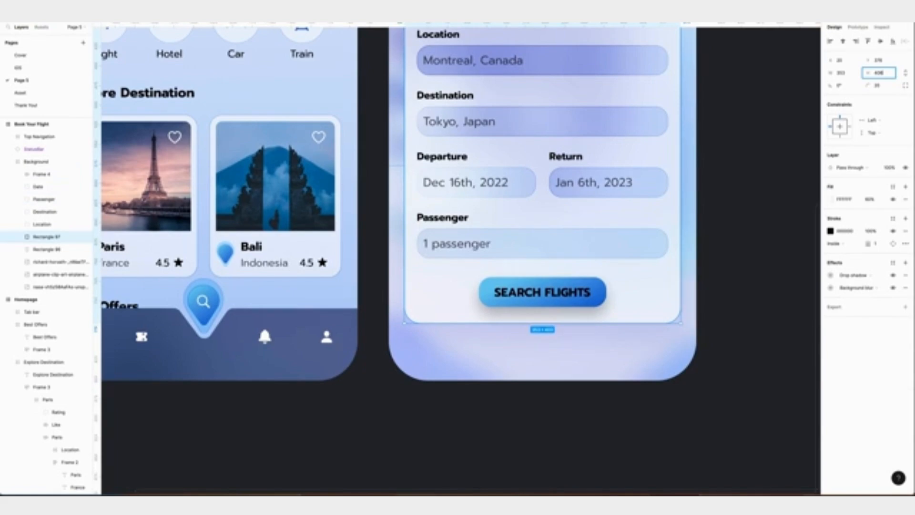
click(557, 288)
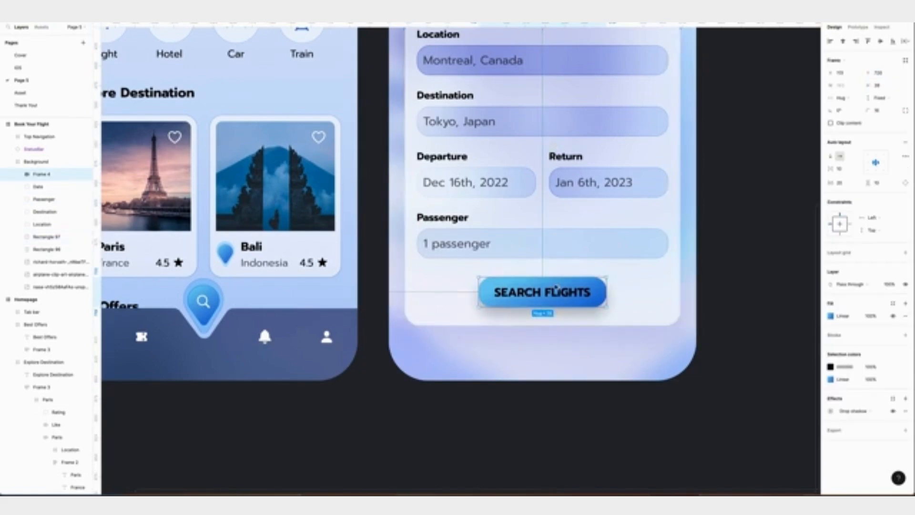
click(582, 349)
scroll(582, 349, up, 5)
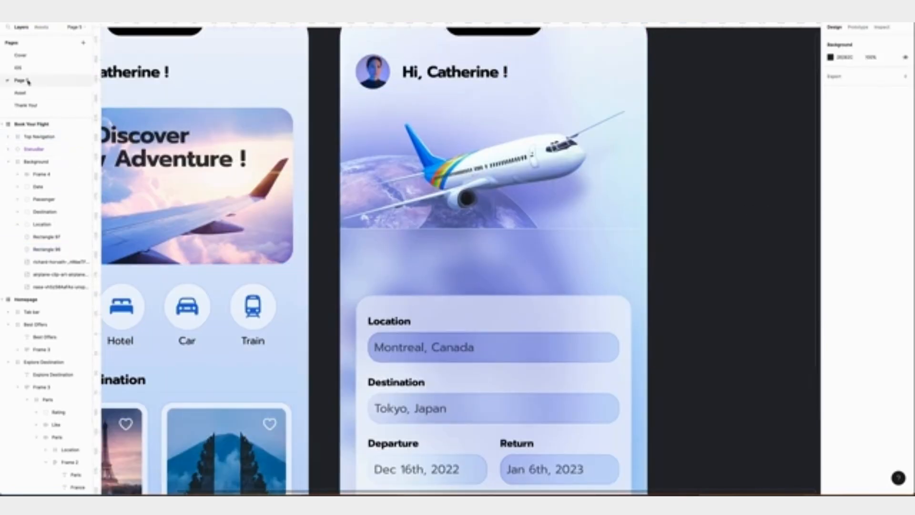
Paste the recycle, refresh and arrow icons from the Asset page onto the booking screen, moving the arrow right.
click(83, 96)
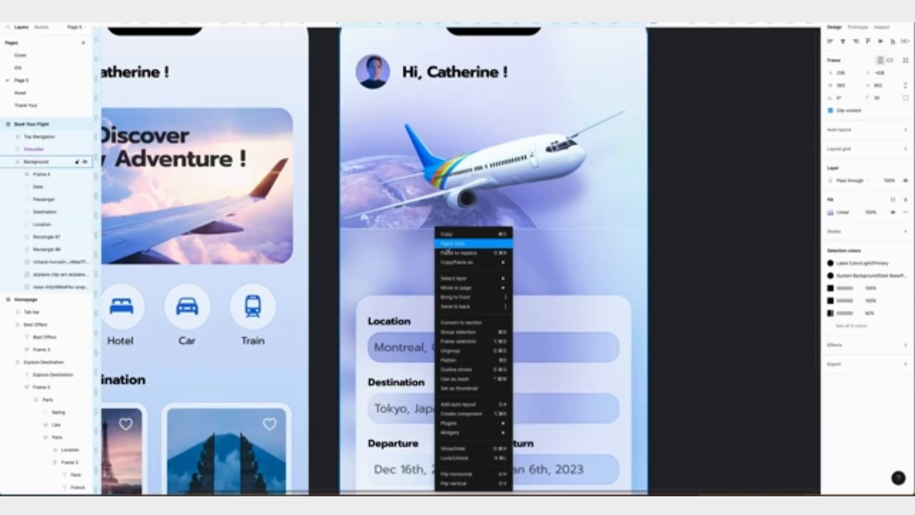
click(443, 234)
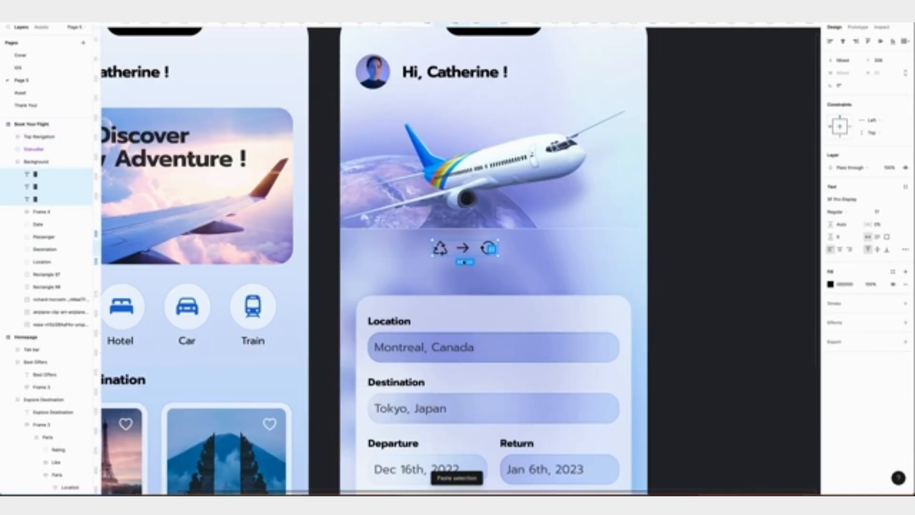
drag(470, 258, 545, 272)
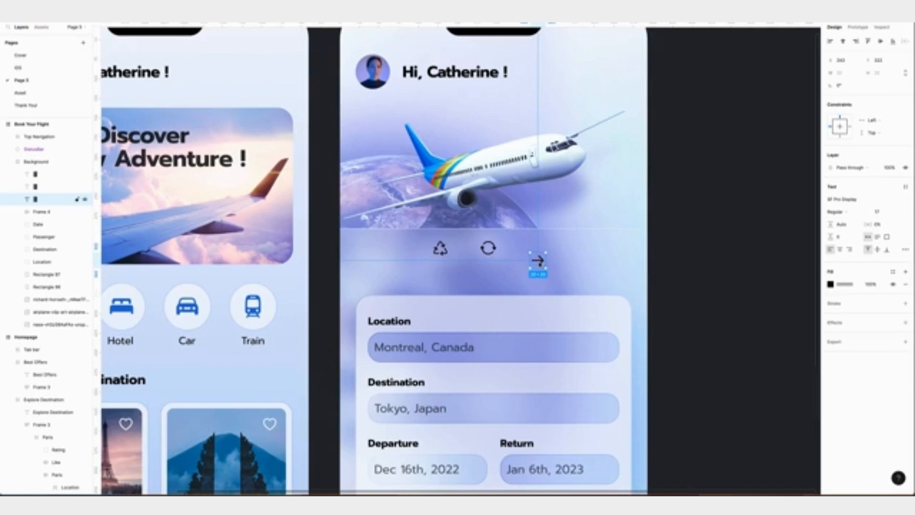
Wrap the arrow in an auto-layout frame with fixed sizing and width 34.
key(shift+a)
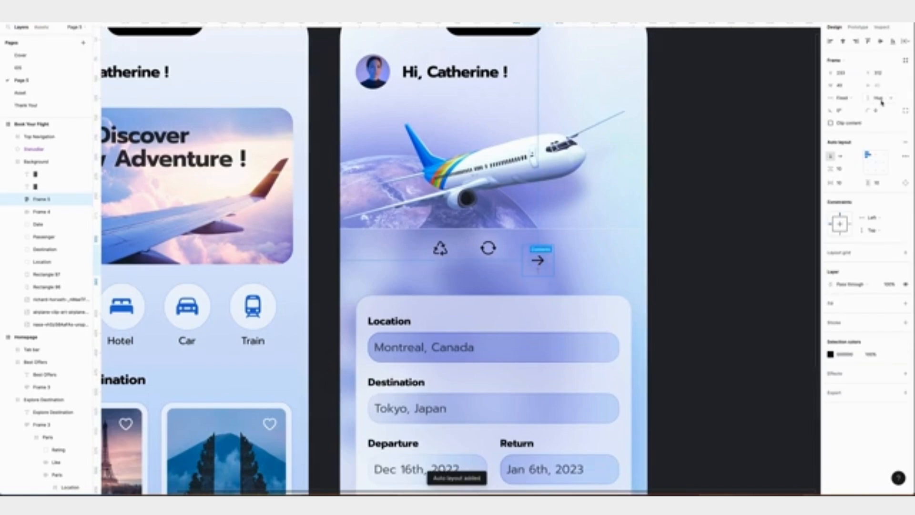
click(879, 102)
click(868, 85)
click(849, 89)
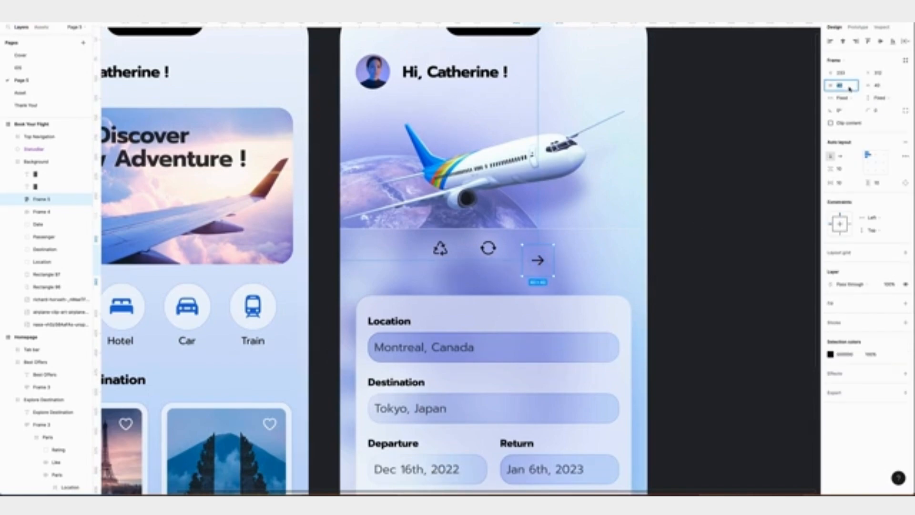
text(34)
click(878, 86)
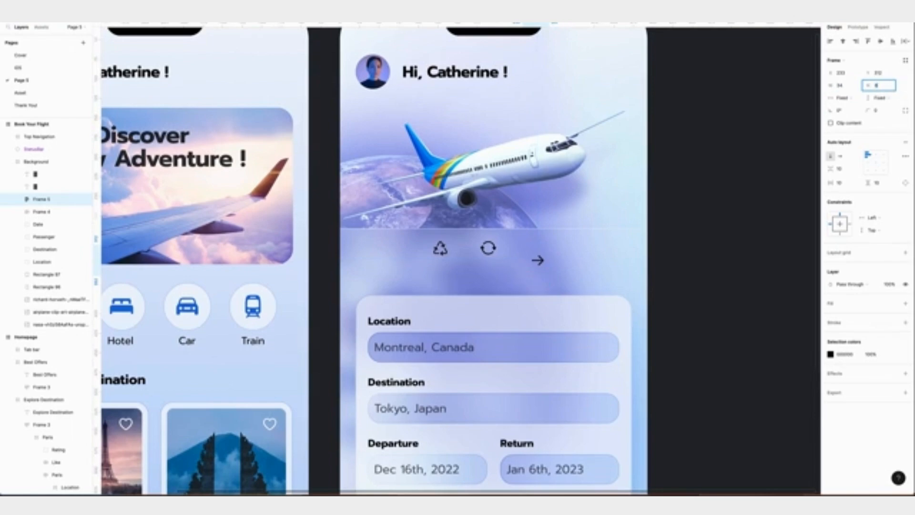
Set the arrow frame's height to 34 and centre the arrow inside it.
text(34)
key(Return)
click(876, 162)
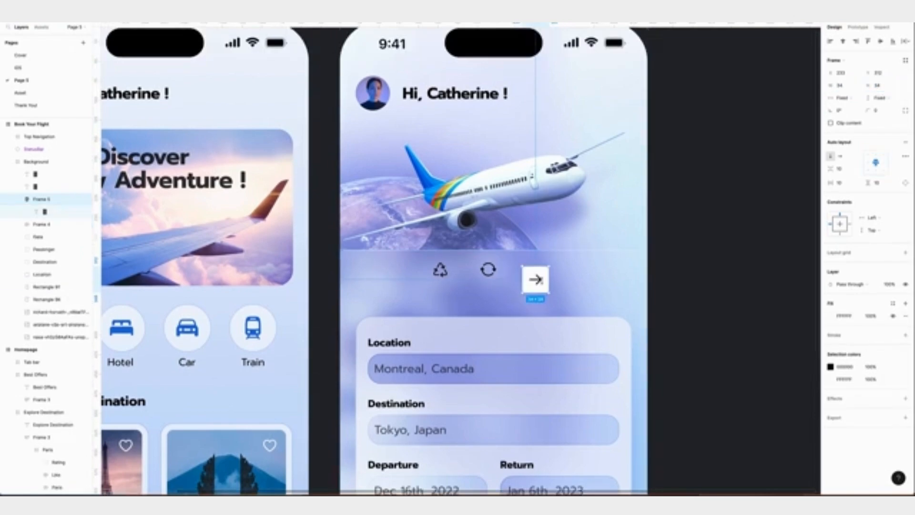
Fill the arrow frame with a linear gradient from 81C6ED to 326AD2.
click(832, 315)
click(739, 288)
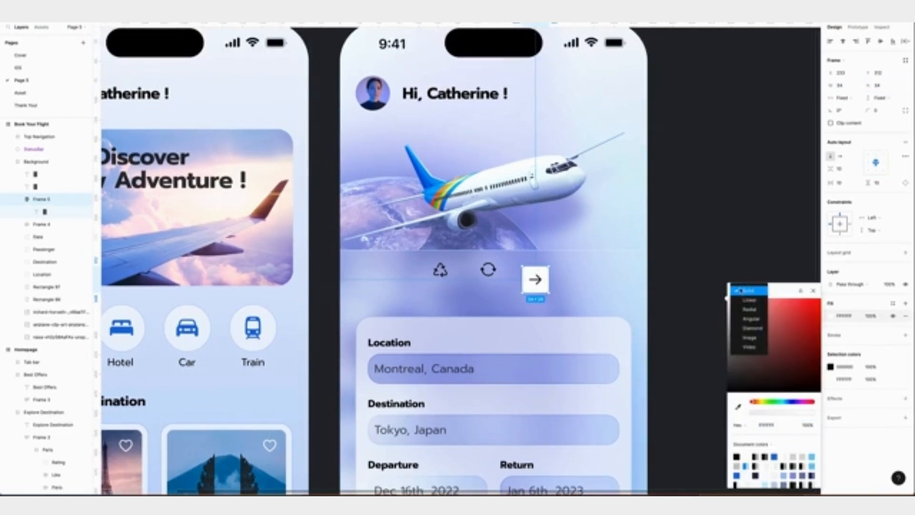
click(741, 300)
click(784, 429)
text(81)
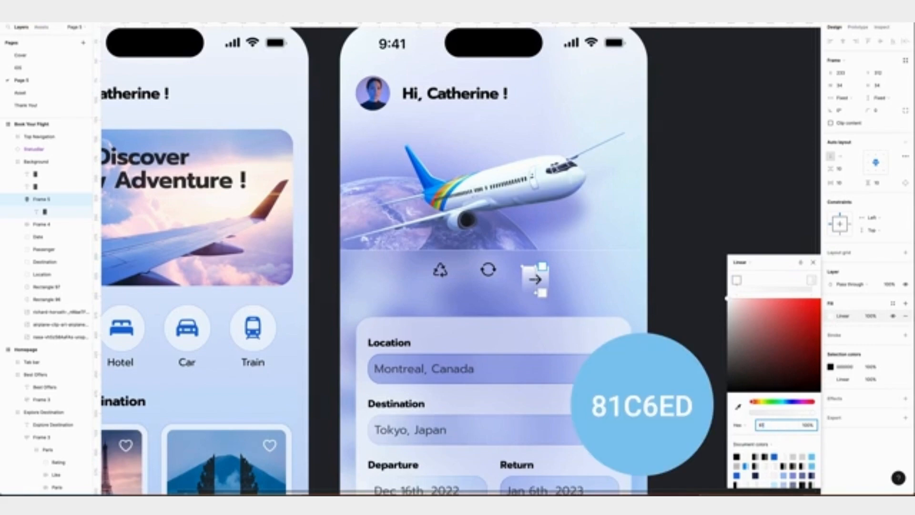
text(c6ed)
key(Return)
click(542, 292)
click(763, 425)
text(326AD2)
key(Return)
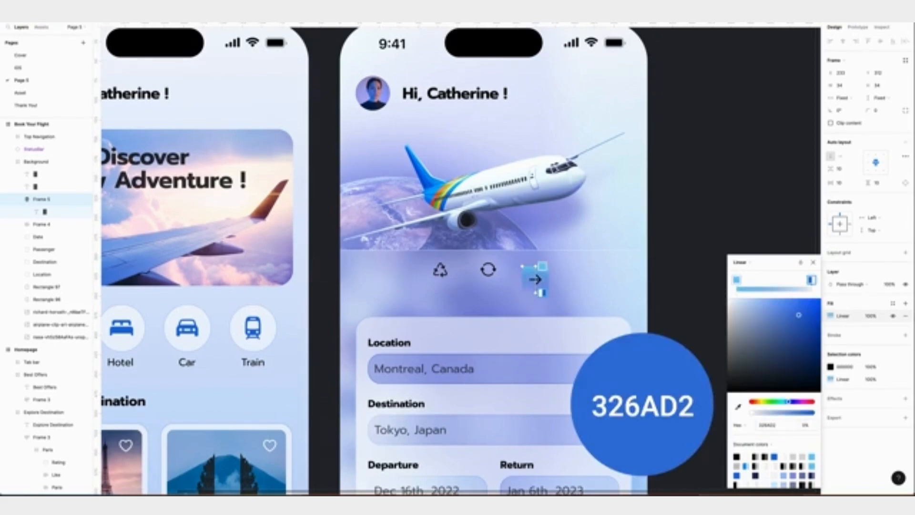
Angle the gradient diagonally and set corner radius 50 to make the frame circular.
drag(536, 266, 522, 260)
drag(535, 292, 548, 298)
drag(523, 261, 527, 263)
drag(544, 299, 539, 291)
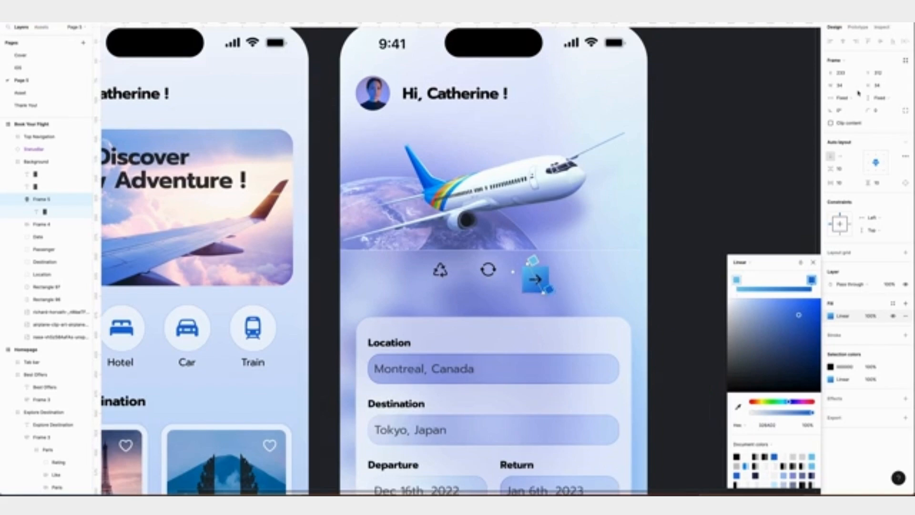
text(50)
key(Return)
Add a 'One way' text label at size 15 on one line, with semi-transparent colour.
drag(402, 202, 597, 263)
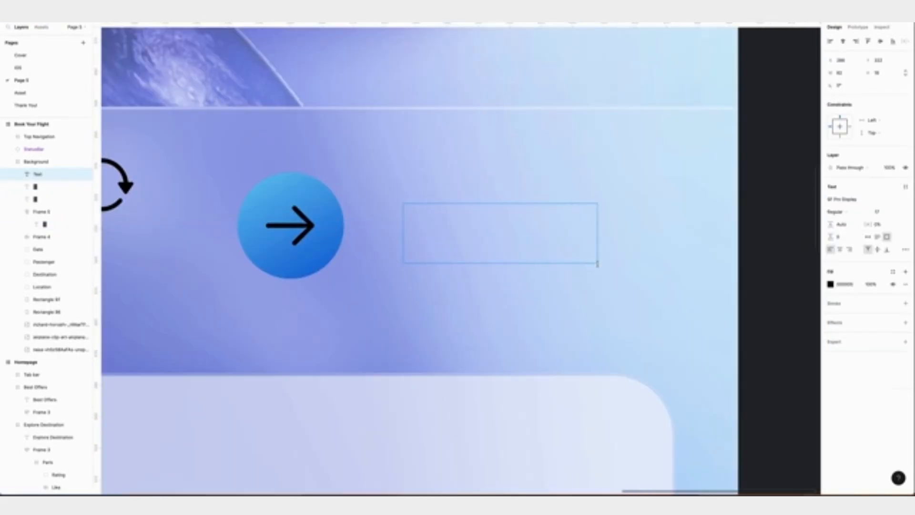
text(One way)
click(889, 215)
text(1)
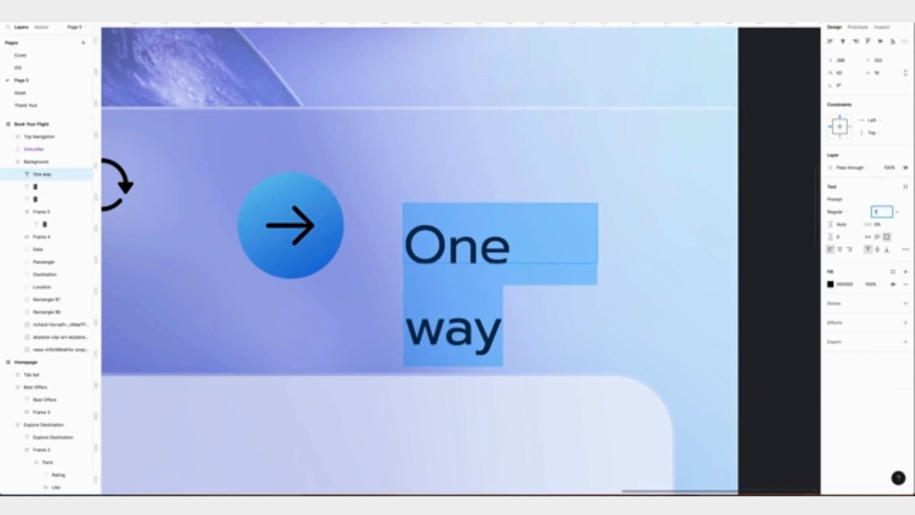
text(5)
key(Return)
click(868, 236)
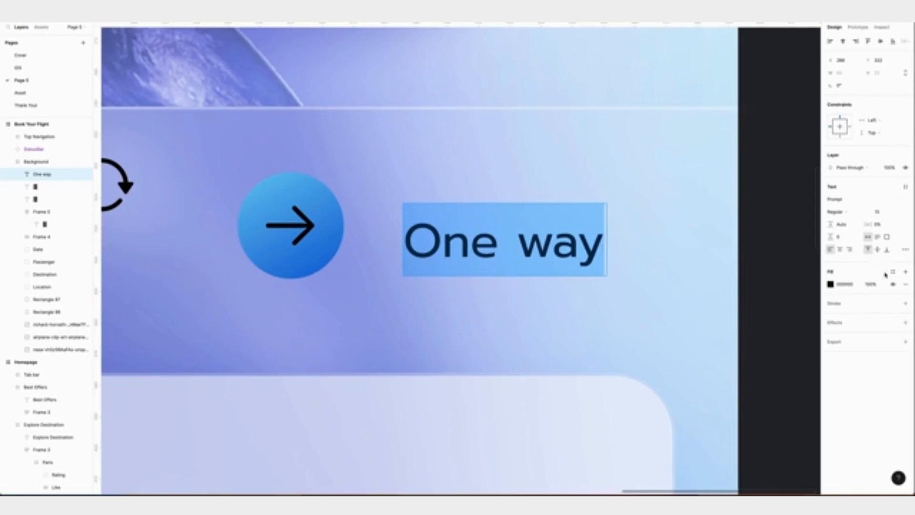
click(871, 284)
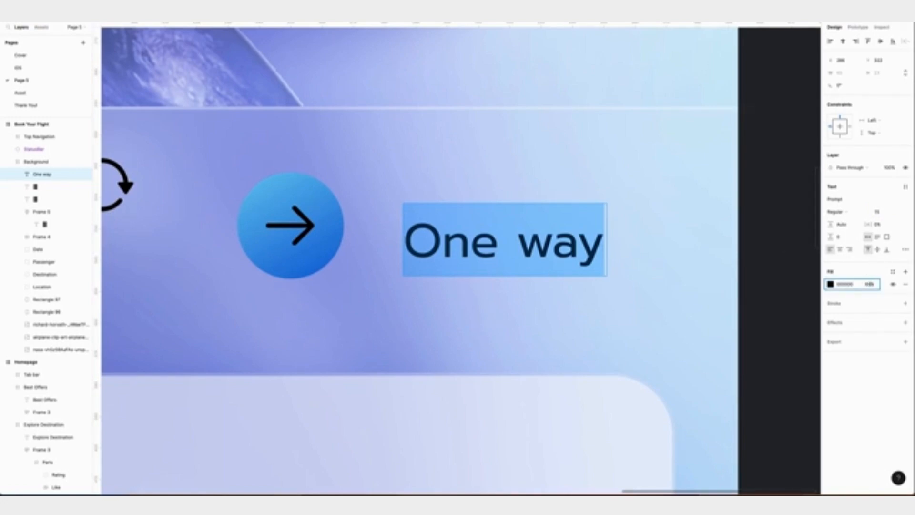
key(Return)
Wrap the One way text in a fixed-height auto-layout frame, resize it to 13, and centre it.
key(shift+a)
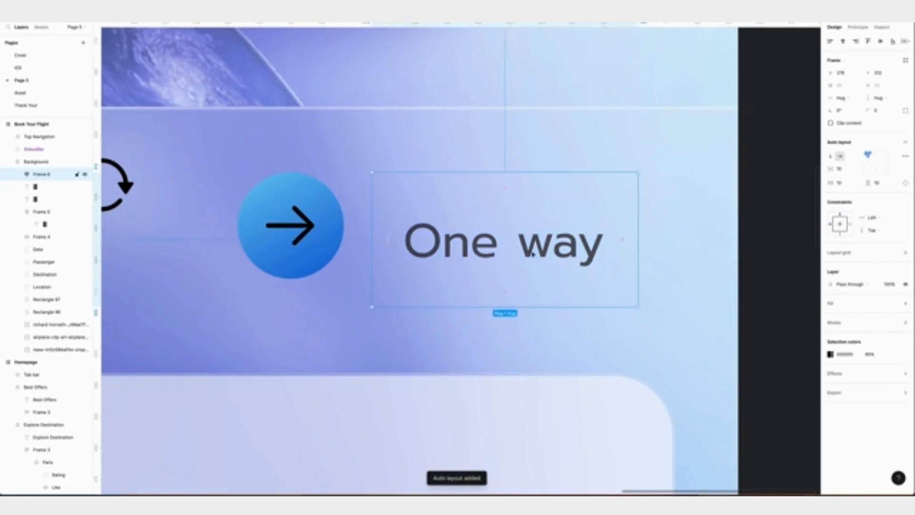
click(878, 93)
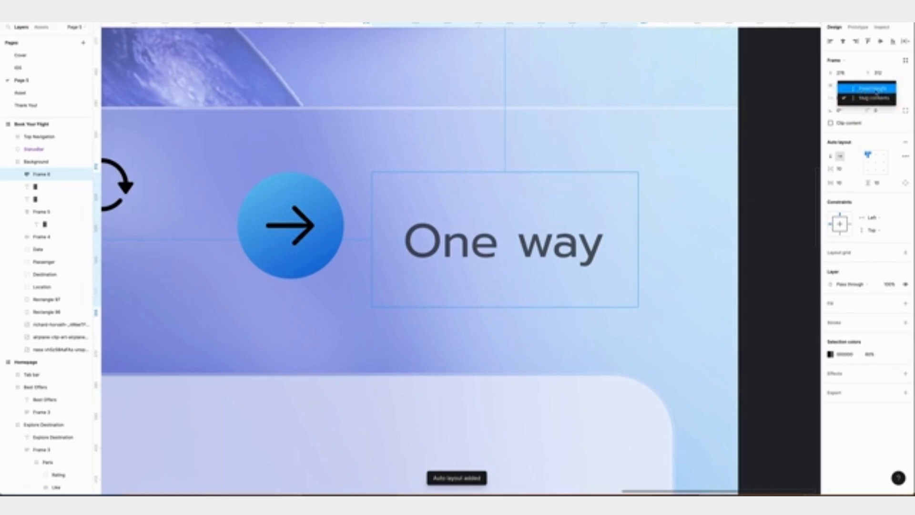
click(875, 89)
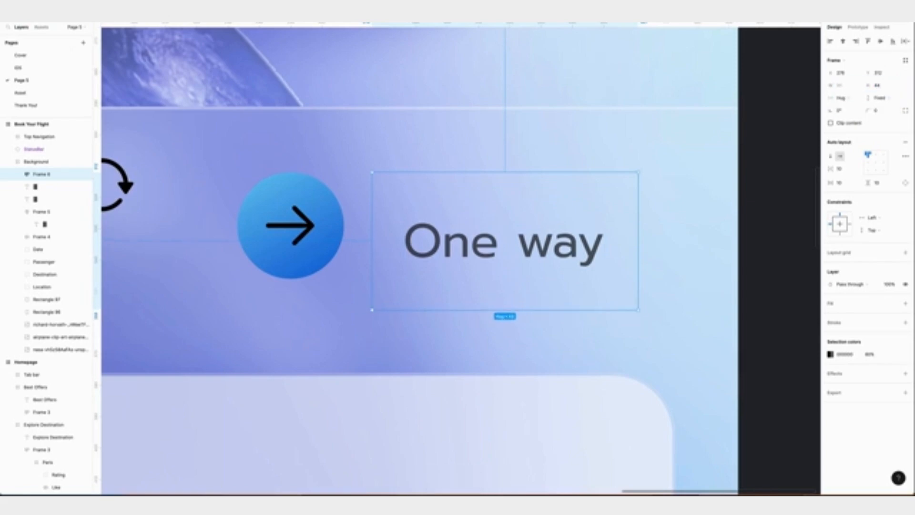
double_click(477, 229)
click(883, 174)
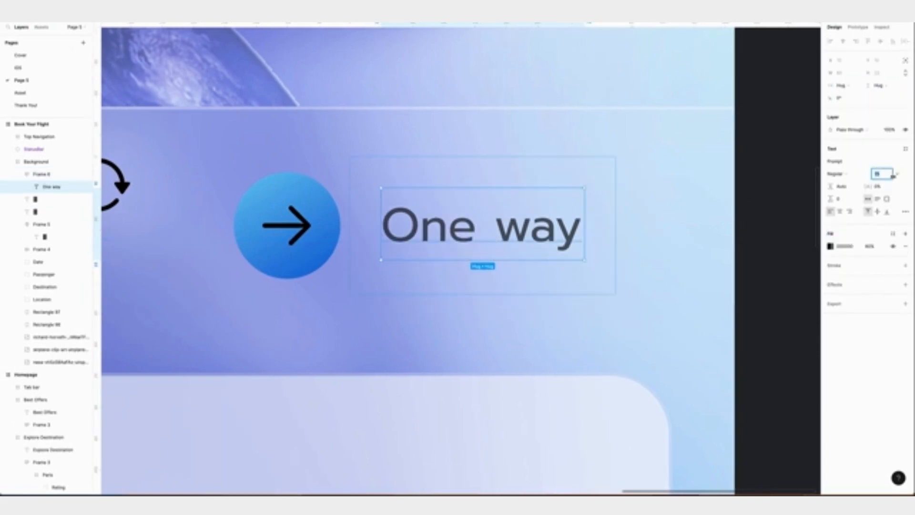
text(13)
key(Return)
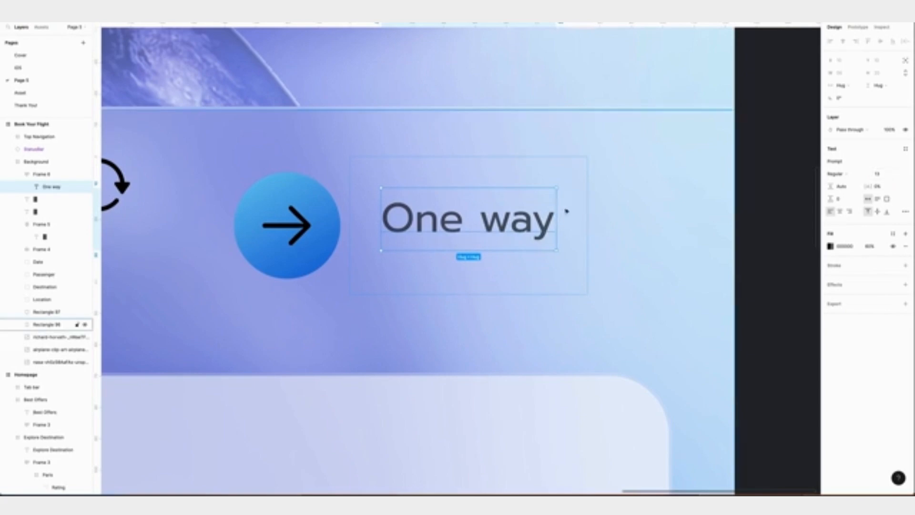
key(Escape)
click(877, 164)
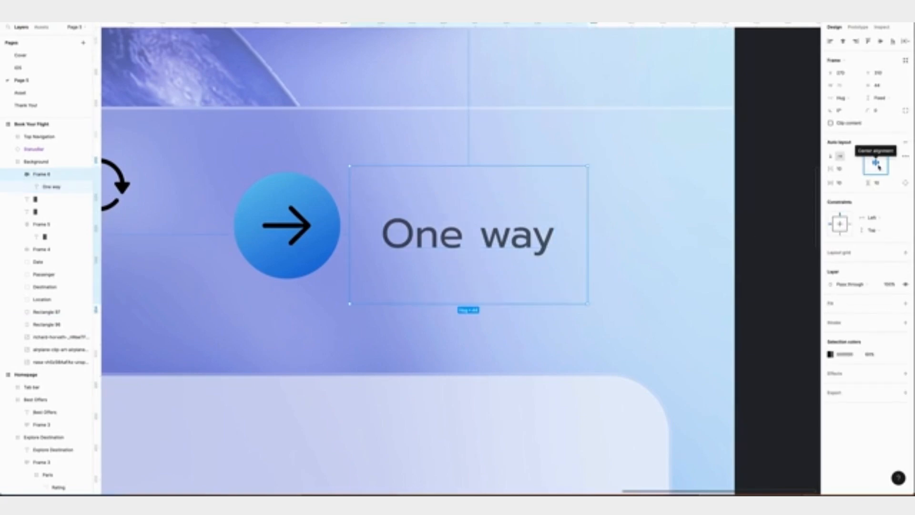
Group the arrow circle and One way text in auto layout with gap 5 and horizontal padding 5.
click(17, 174)
shift+click(45, 213)
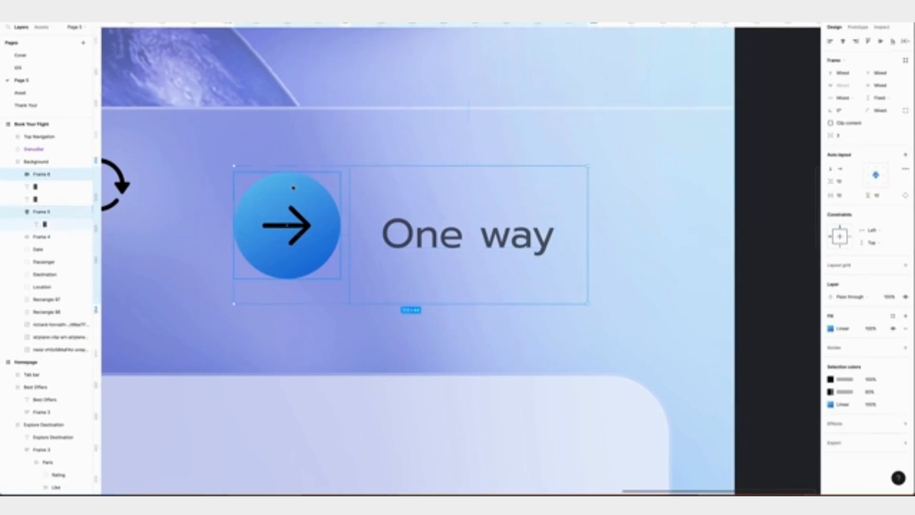
key(shift+a)
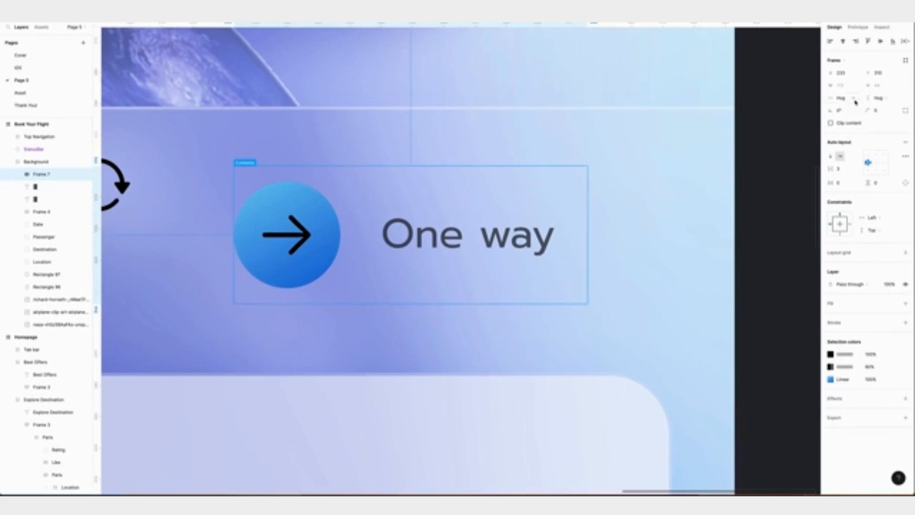
click(839, 169)
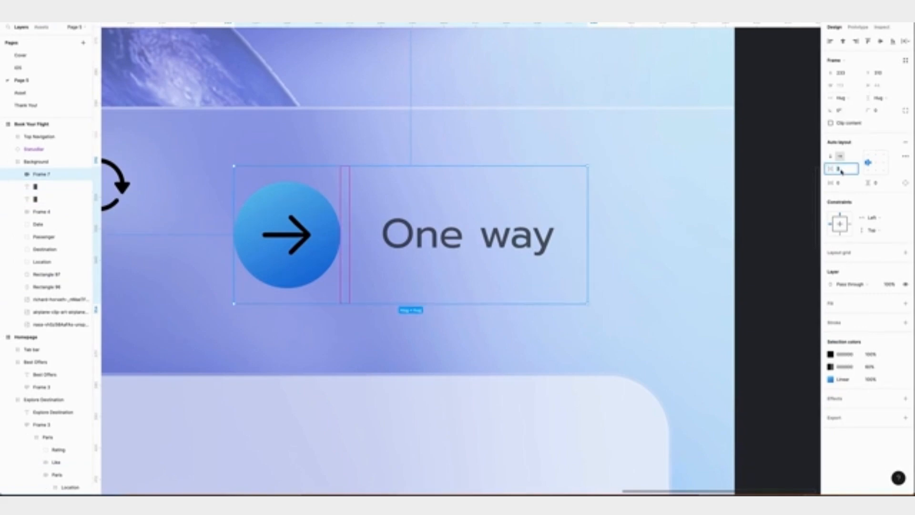
text(5)
key(Return)
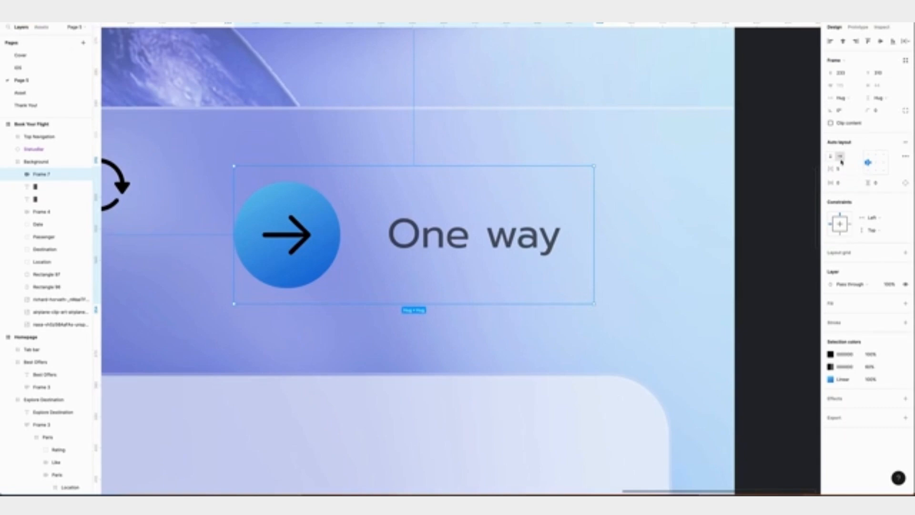
click(847, 184)
text(5)
key(Return)
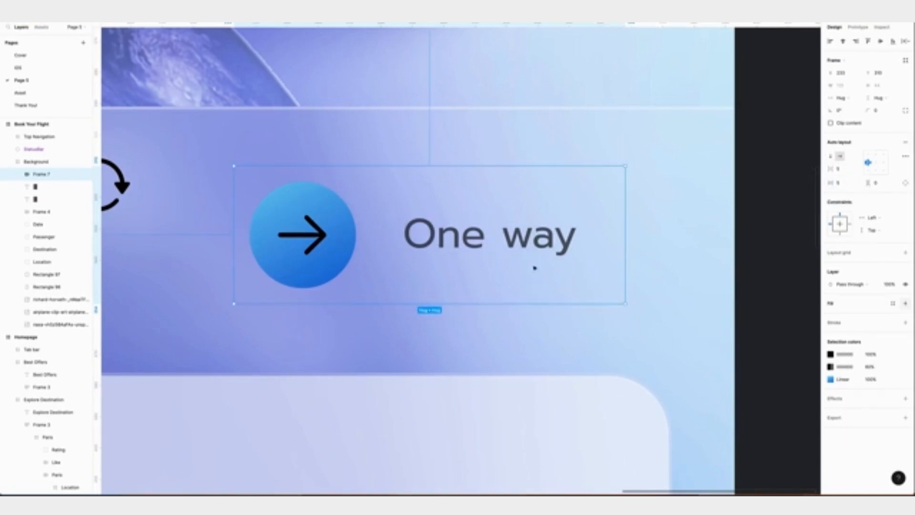
Paste the booking card's frosted glass properties onto the One way button and set a 0.5 stroke.
scroll(615, 270, down, 3)
click(573, 256)
key(minus)
key(minus)
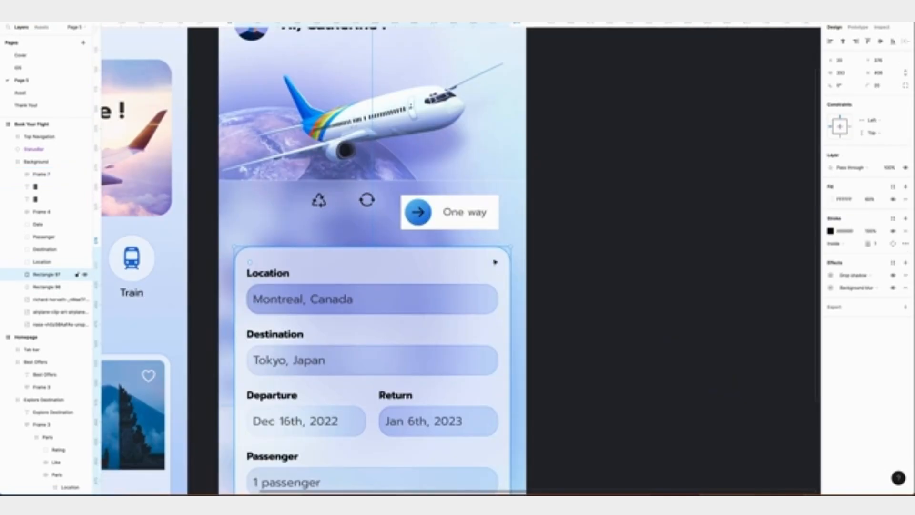
right_click(485, 260)
mouse_move(518, 291)
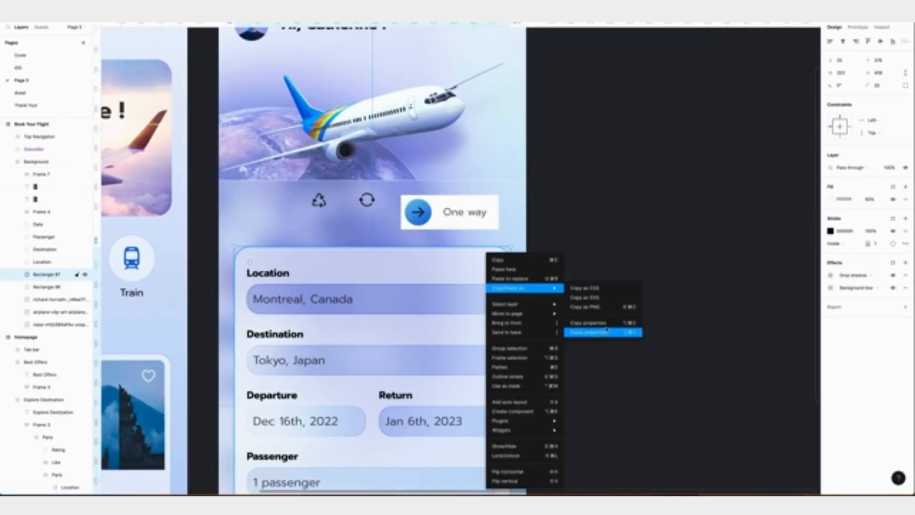
click(588, 323)
click(484, 200)
right_click(487, 202)
mouse_move(510, 233)
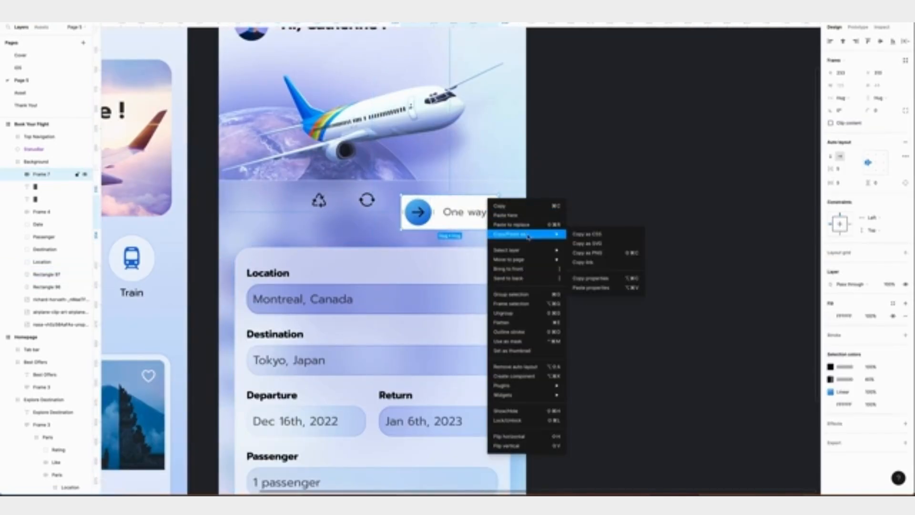
click(591, 287)
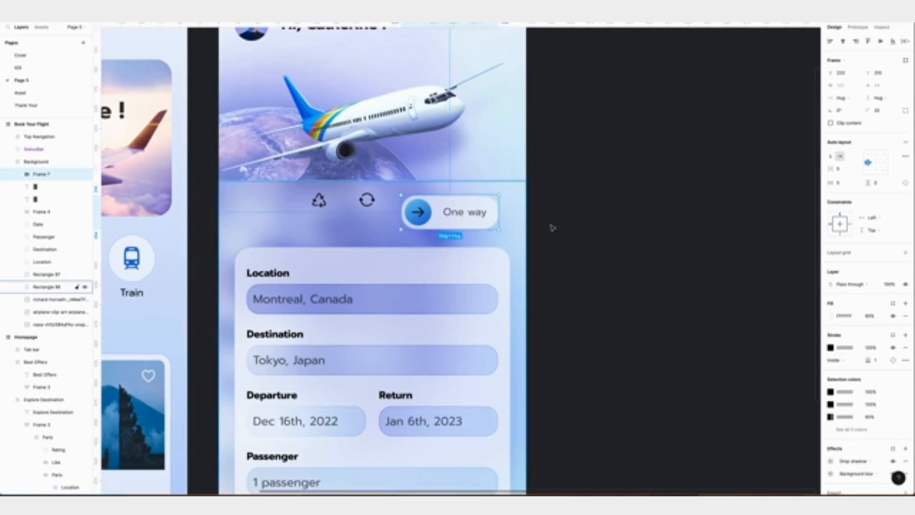
key(shift+2)
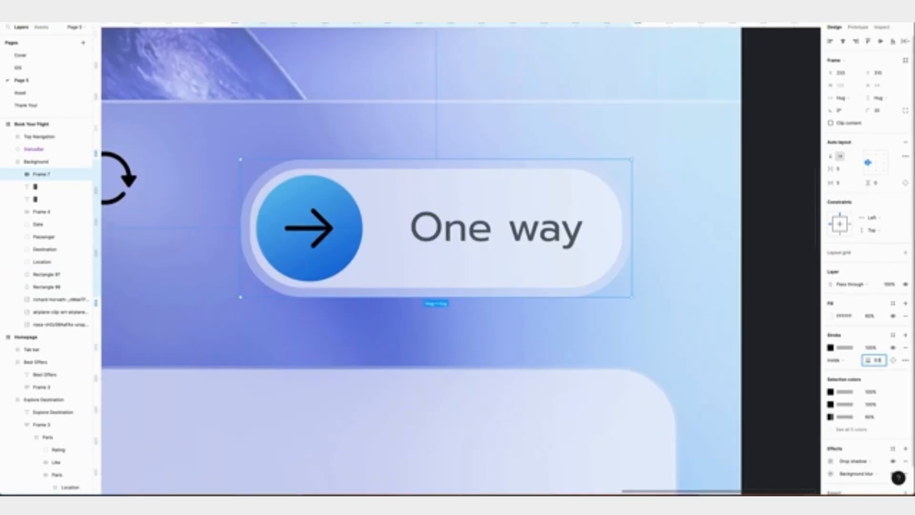
key(Return)
key(minus)
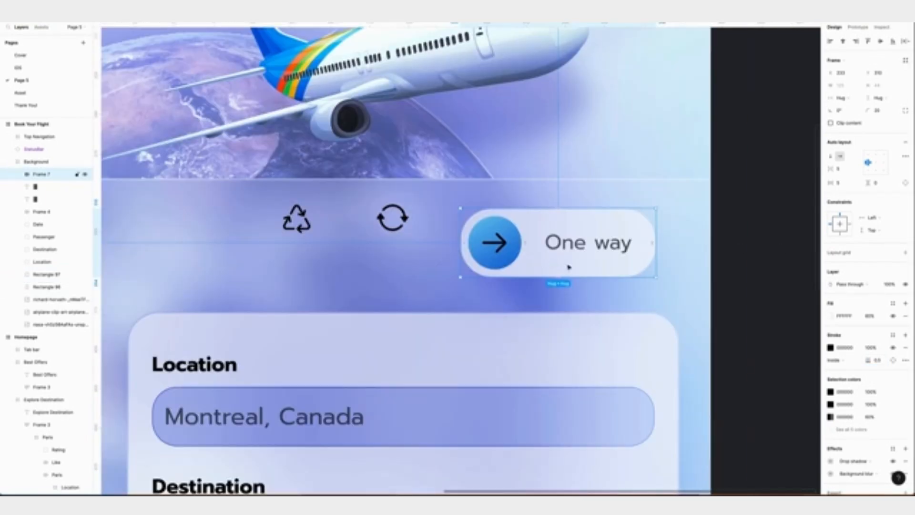
Name the button layer 'One way' and place a pasted duplicate beside the recycle icon.
double_click(47, 176)
text(One way)
key(Return)
key(ctrl+v)
drag(543, 223, 272, 263)
Replace the duplicate's arrow with the recycle icon and relabel it 'Multi City'.
click(296, 219)
right_click(300, 220)
click(312, 225)
super+click(227, 286)
right_click(227, 287)
click(246, 282)
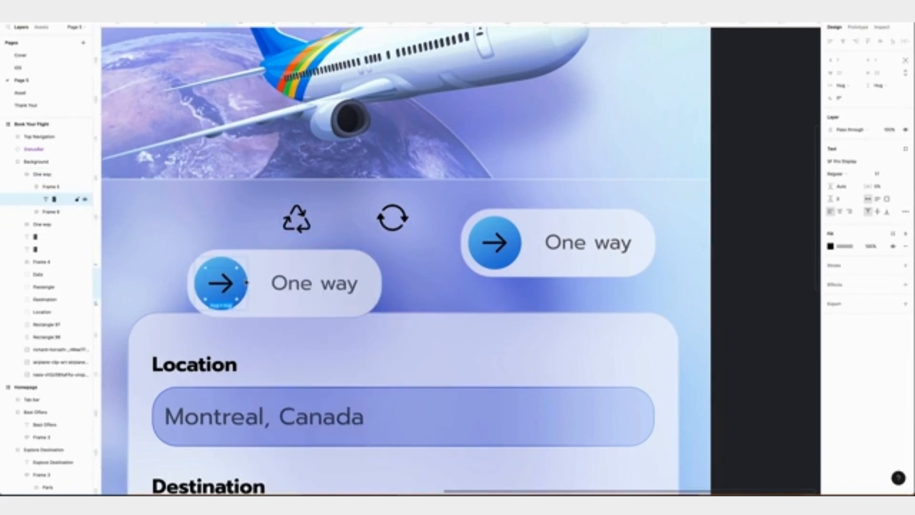
double_click(314, 283)
text(Multi City)
key(Escape)
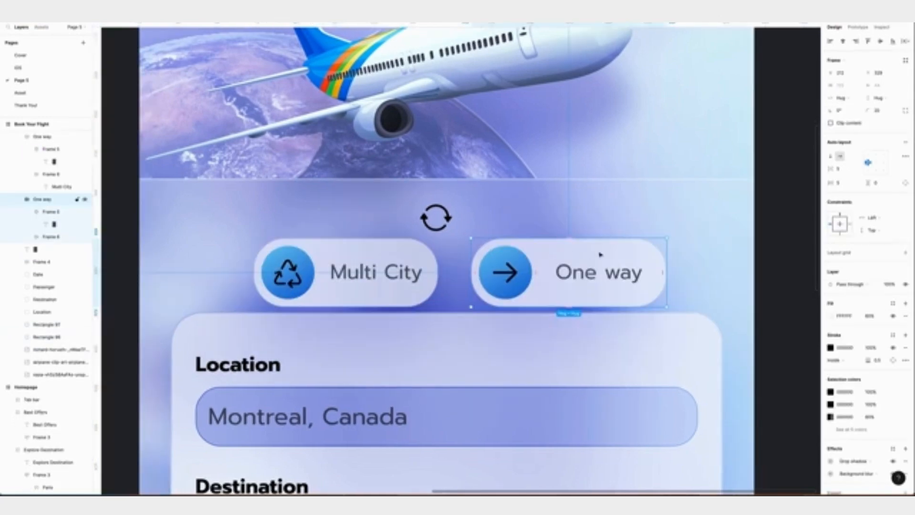
Give the One way text frame horizontal padding of 8 and adjust its vertical padding.
click(51, 212)
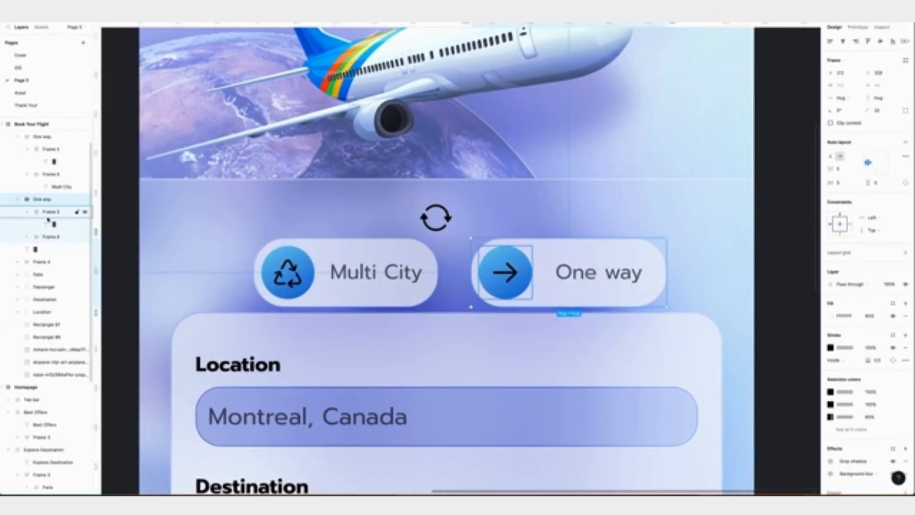
click(49, 236)
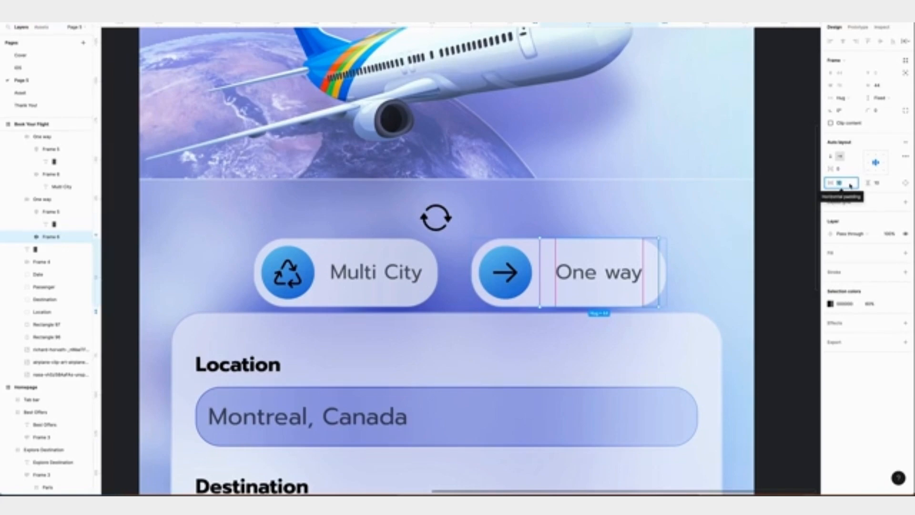
text(8)
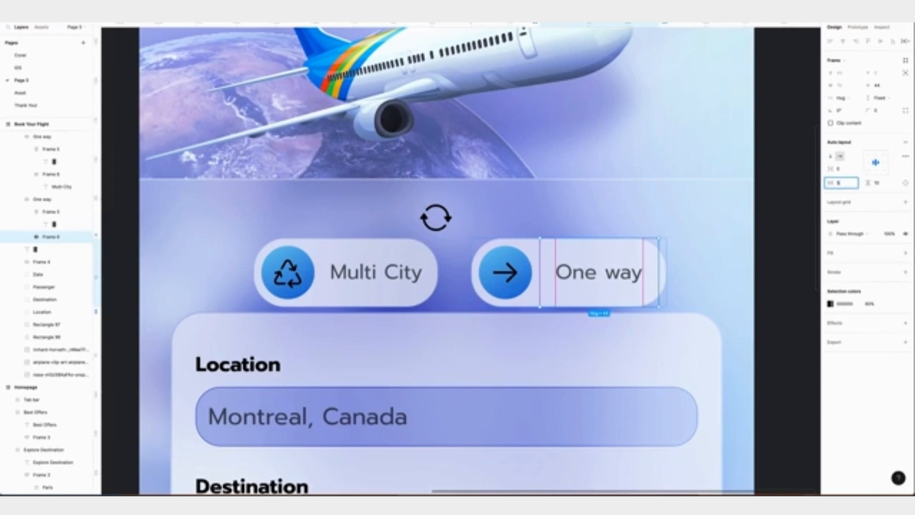
key(Return)
click(886, 186)
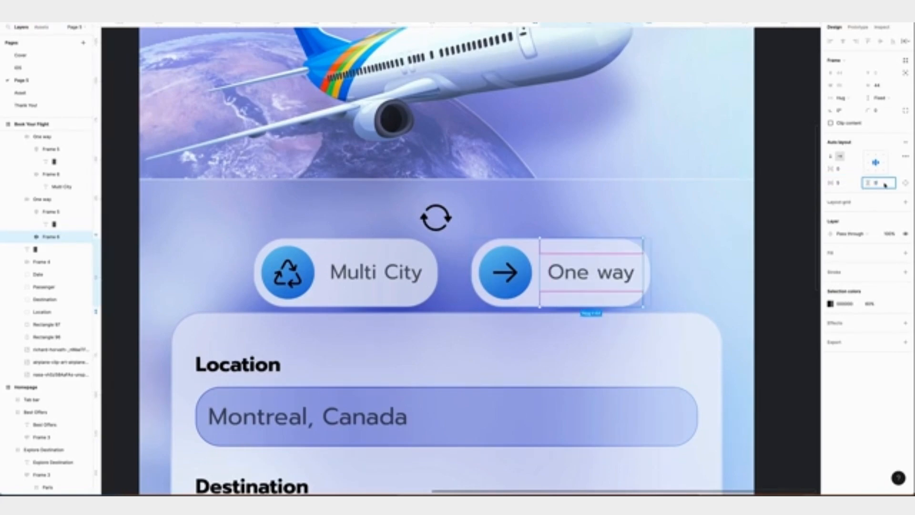
scroll(519, 251, left, 2)
Duplicate the One way button and place the copy above the original.
click(519, 251)
key(ctrl+c)
key(ctrl+v)
drag(580, 255, 584, 181)
Swap the new copy's arrow for the refresh icon and relabel it 'Round Trip'.
right_click(449, 218)
click(461, 227)
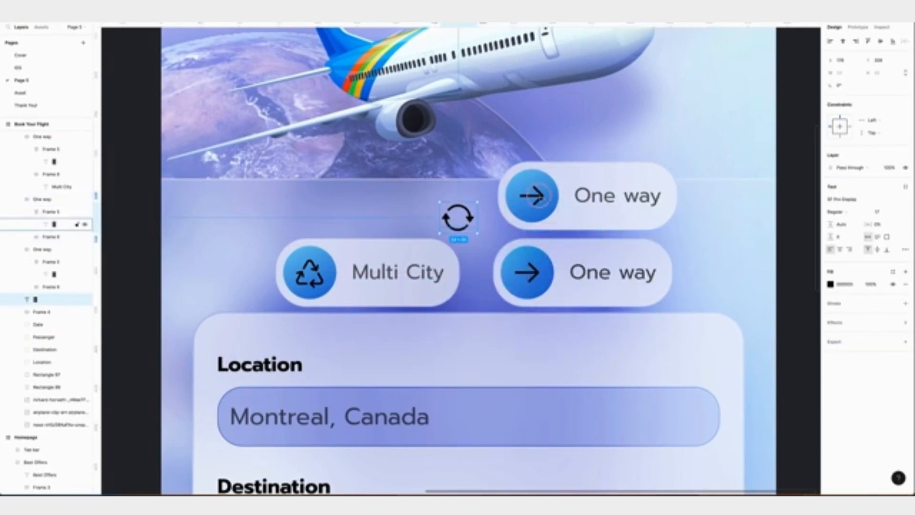
right_click(538, 197)
click(567, 217)
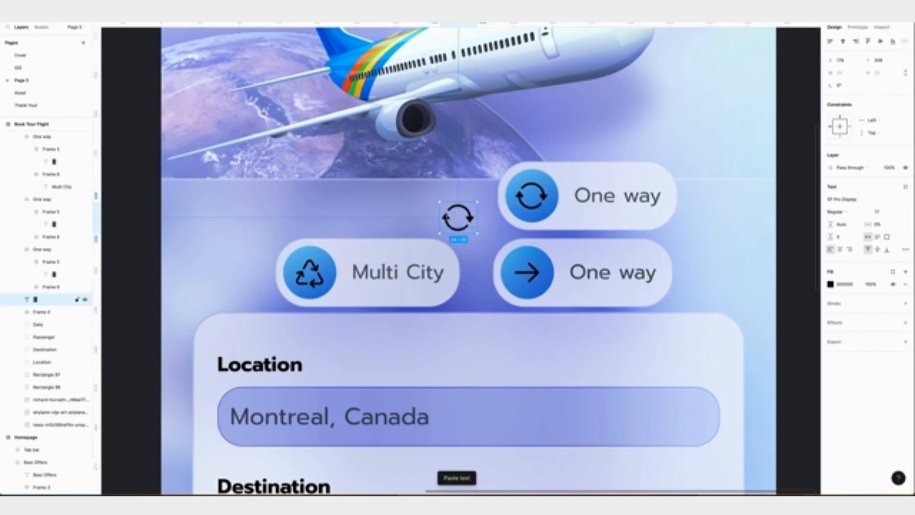
key(BackSpace)
super+click(613, 199)
double_click(614, 200)
text(Round Trip)
key(Escape)
Reposition the Round Trip and Multi City buttons and rename their layers accordingly.
drag(555, 170, 279, 185)
drag(434, 253, 518, 218)
double_click(42, 137)
text(Multi City)
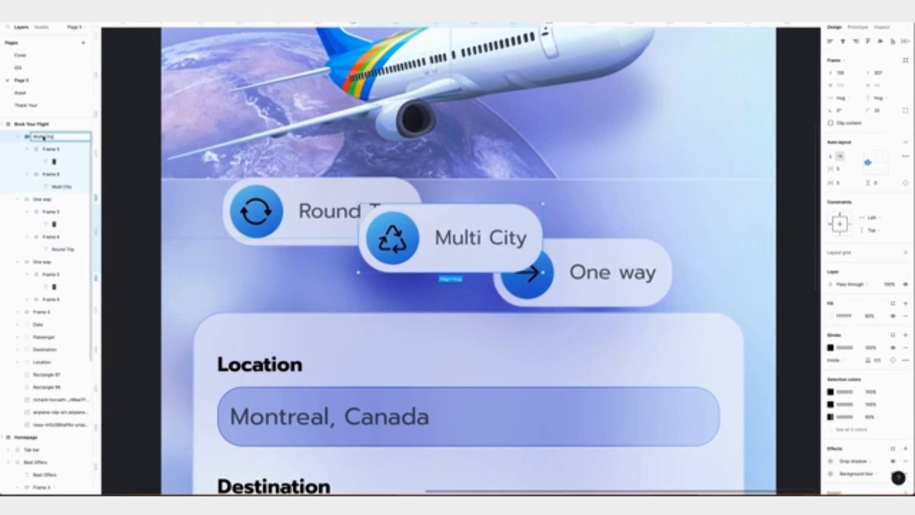
click(19, 137)
double_click(44, 149)
text(Round trip)
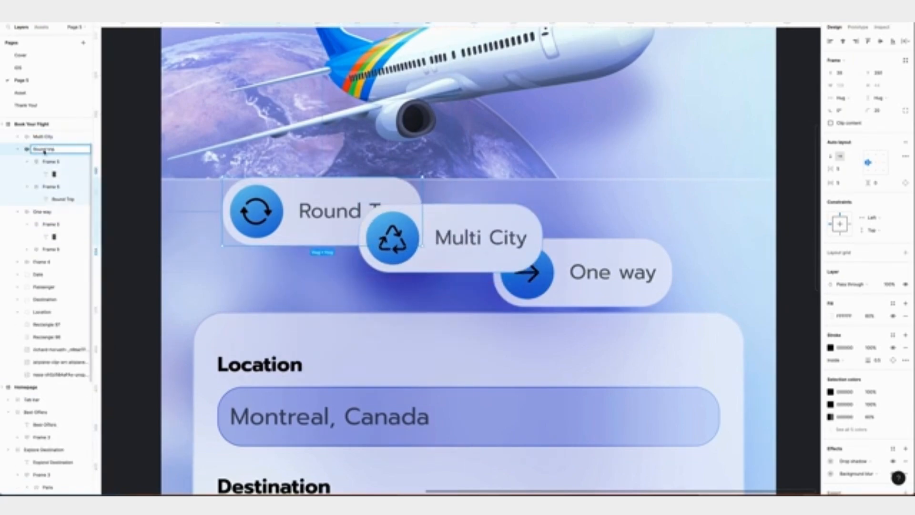
click(18, 137)
Wrap Multi City, Round Trip and One way in a horizontal auto-layout row with spacing 8.
click(35, 139)
click(17, 138)
shift+click(41, 150)
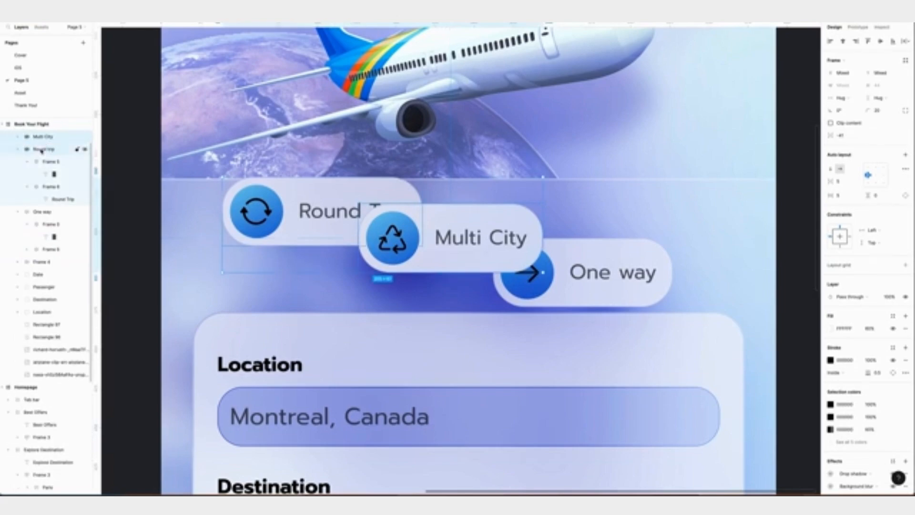
shift+click(42, 211)
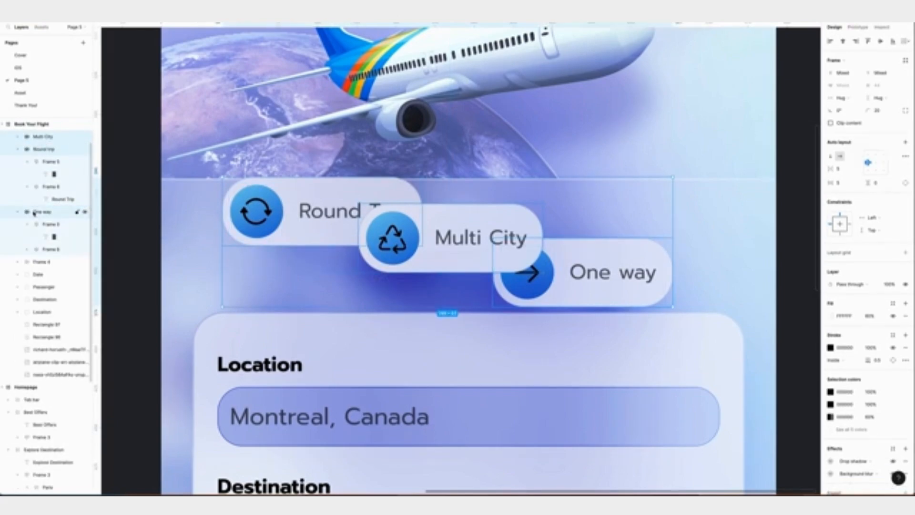
key(shift+a)
click(840, 157)
click(855, 172)
text(8)
key(Return)
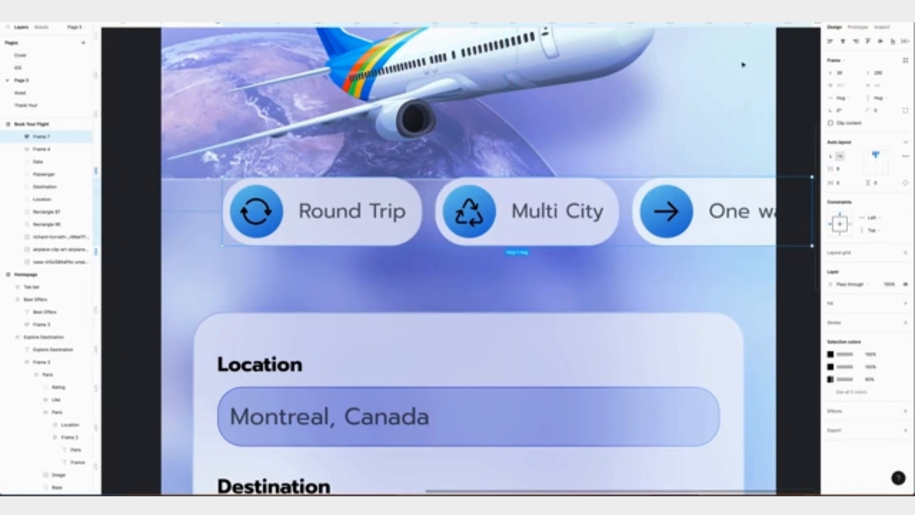
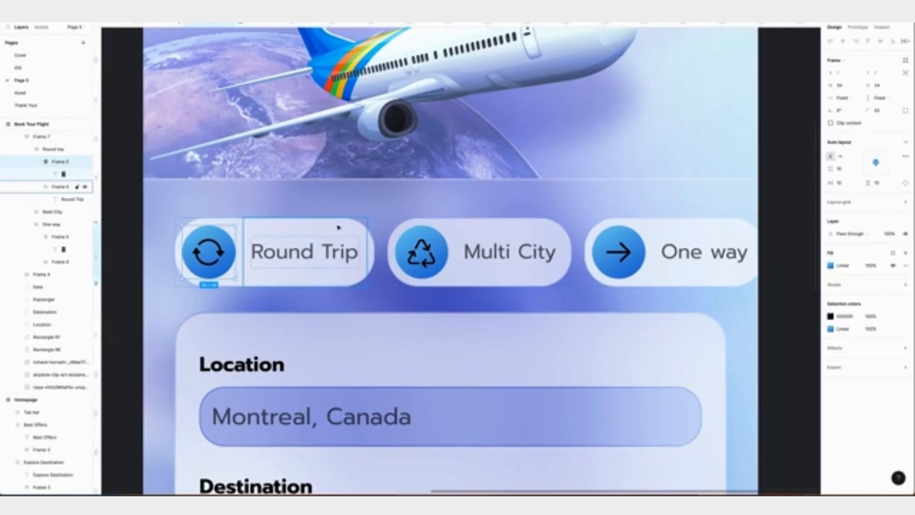
Select the whole Round Trip button and switch its fill to a linear gradient.
click(341, 229)
click(48, 149)
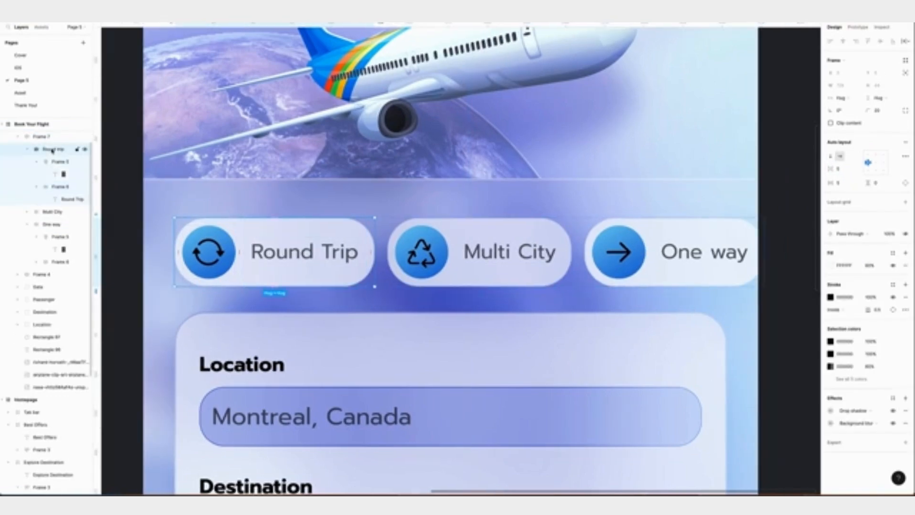
click(833, 265)
click(739, 262)
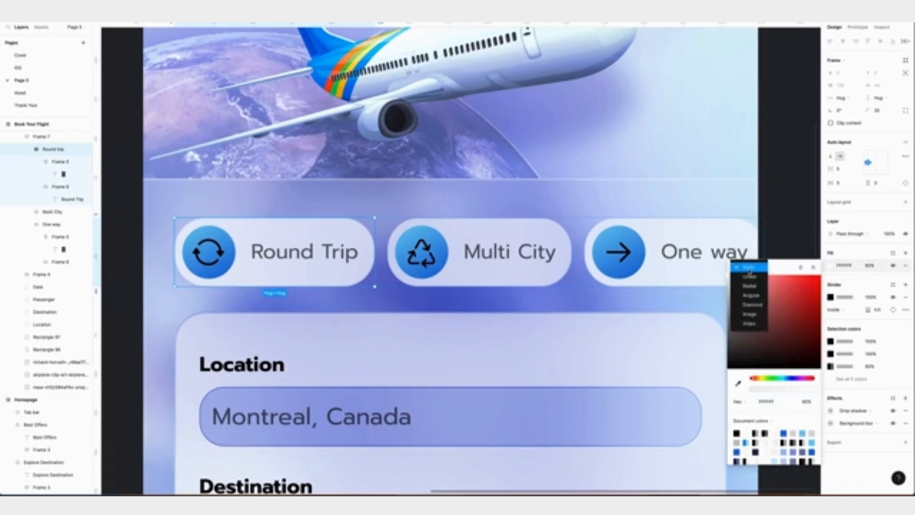
click(746, 273)
Set the gradient stops to light blue 7ABEEB and blue 3E75D6 at 100% opacity.
click(281, 217)
click(781, 427)
text(7a)
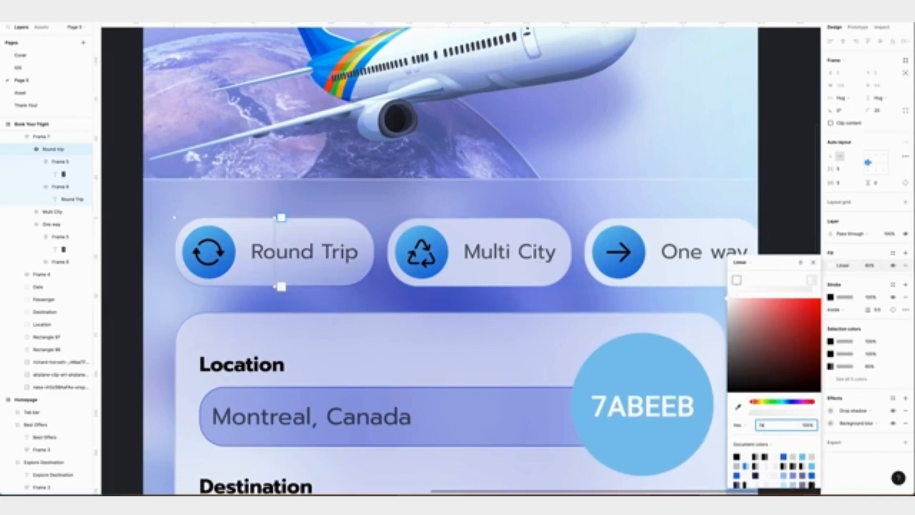
text(beeb)
key(Return)
scroll(227, 266, right, 2)
click(241, 287)
click(778, 427)
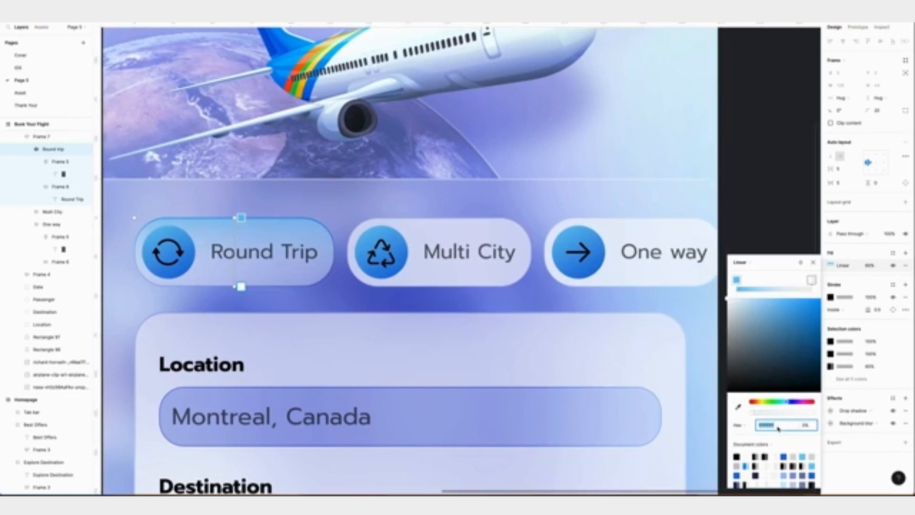
text(3e75d6)
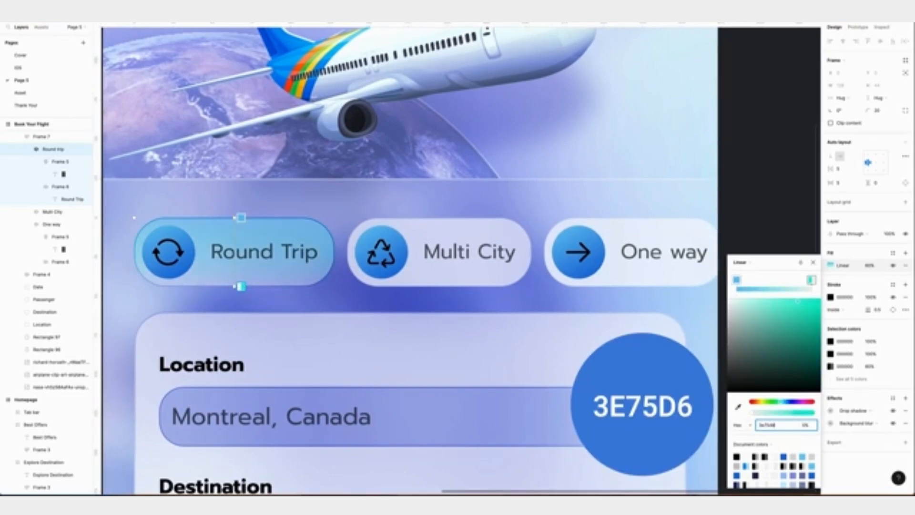
key(Return)
drag(752, 413, 832, 415)
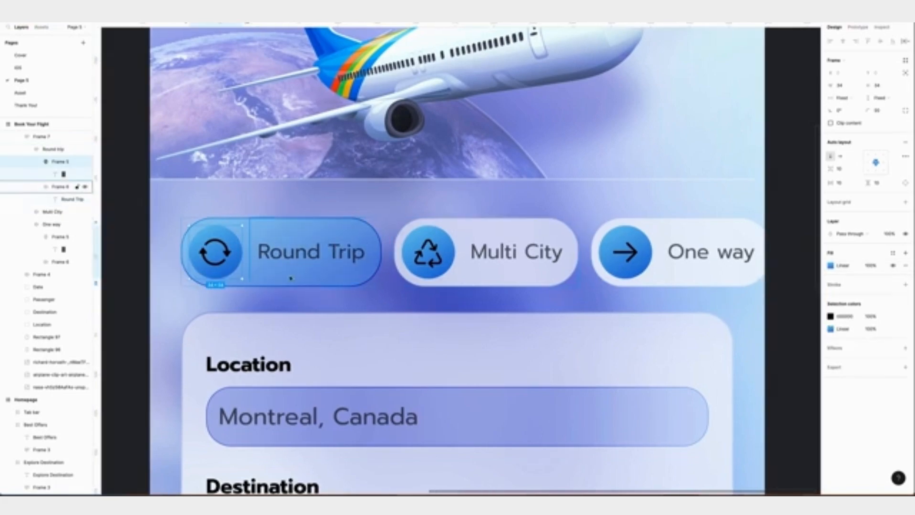
Adjust the icon circle's gradient direction and end points.
click(829, 265)
mouse_move(197, 223)
mouse_down()
mouse_move(205, 286)
mouse_move(194, 213)
mouse_move(203, 217)
mouse_up()
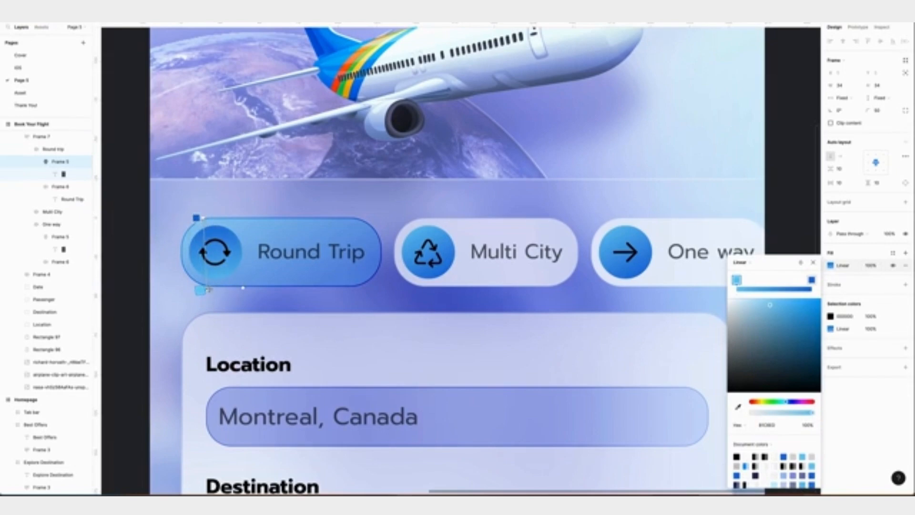
drag(201, 289, 229, 279)
drag(202, 219, 204, 227)
Add an inner shadow to the icon circle with offset 2, 2 in dark blue 2A56A3.
click(814, 263)
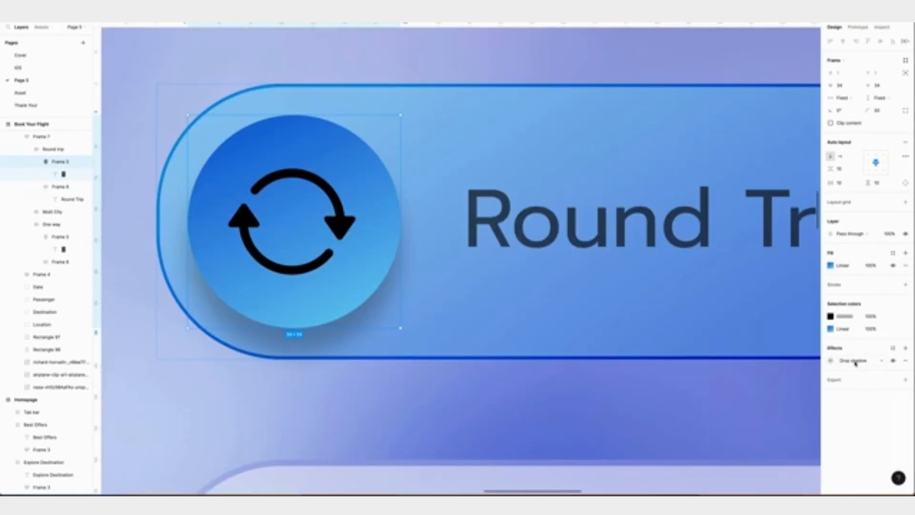
click(855, 363)
click(855, 362)
click(831, 361)
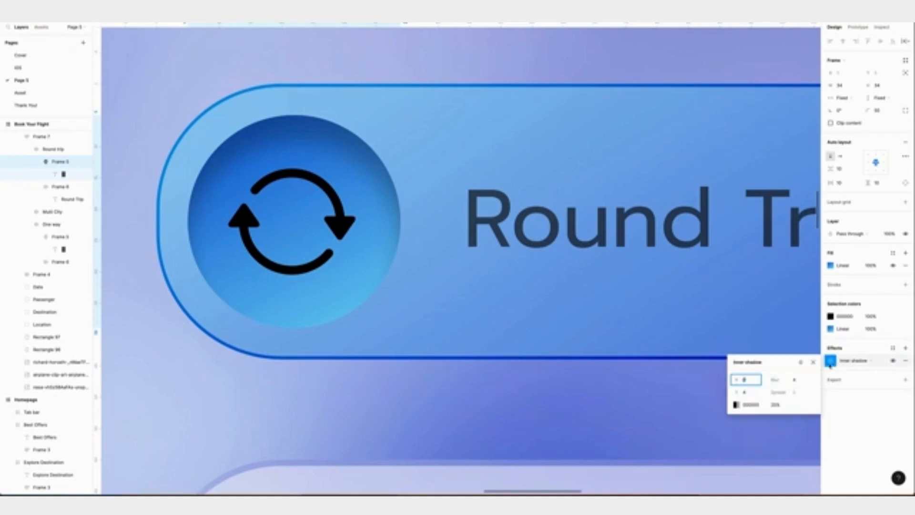
text(2)
click(746, 392)
text(2)
click(796, 380)
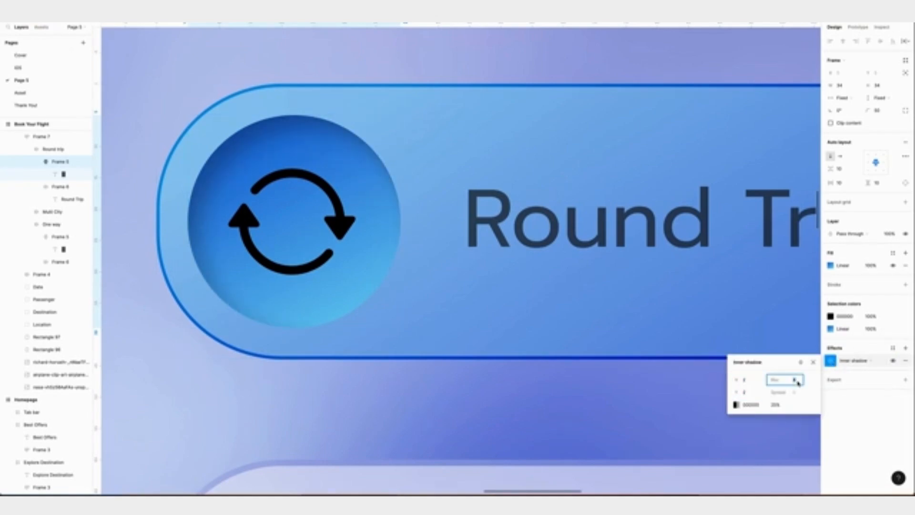
click(758, 405)
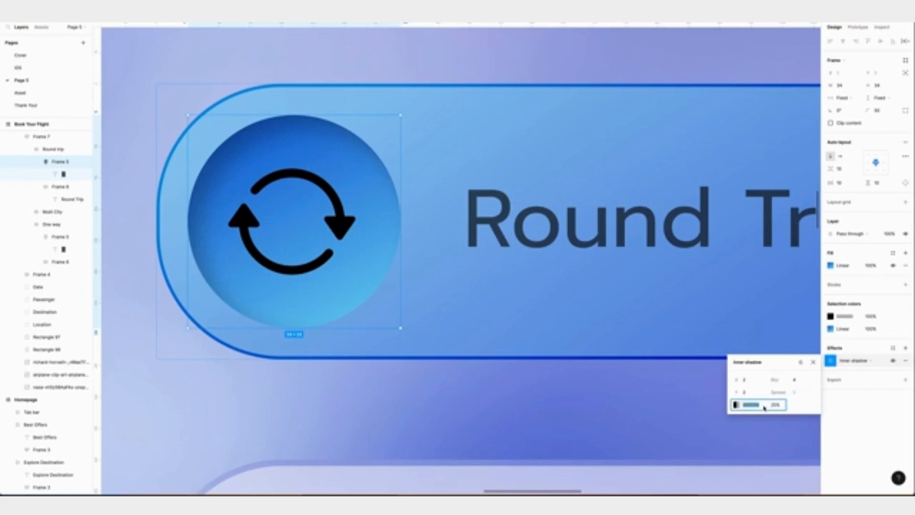
text(2A56A3)
key(Return)
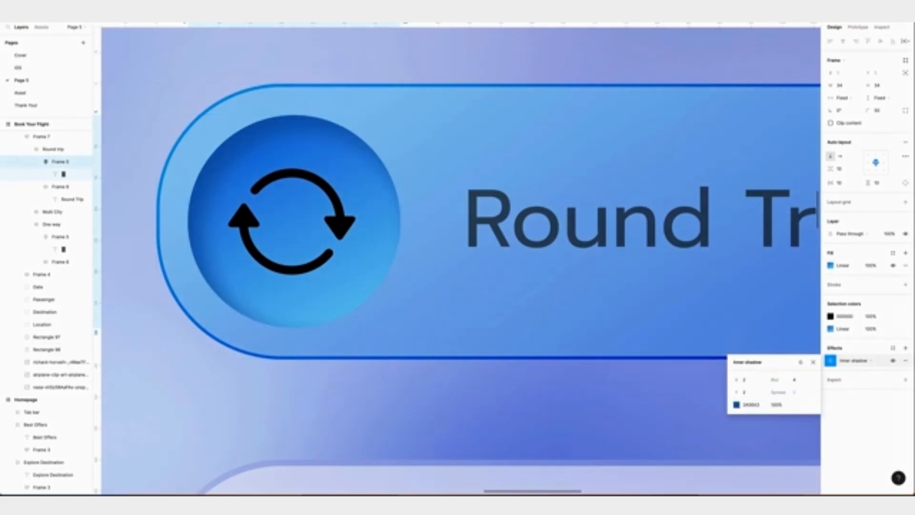
Add a second inner shadow with -2 offset in light blue 8DBEEC at 10% opacity.
click(830, 360)
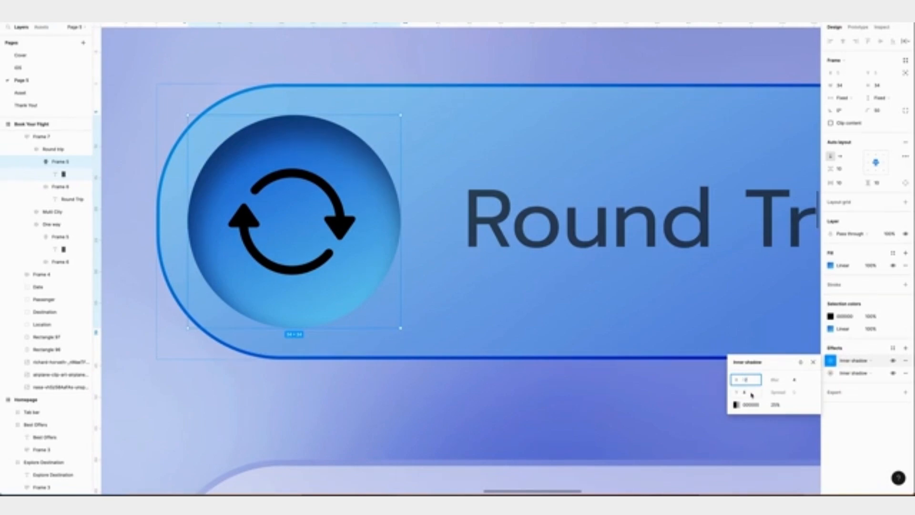
click(751, 394)
text(-2)
click(758, 405)
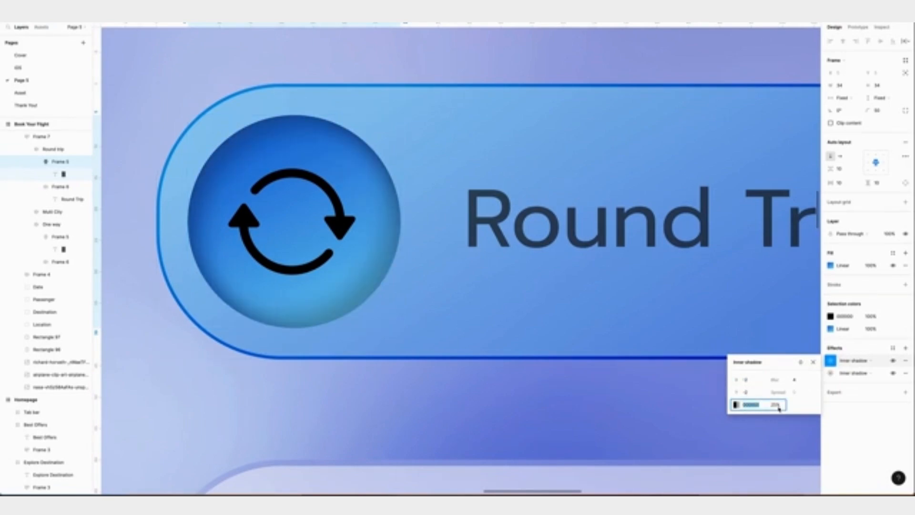
text(8DBEEC)
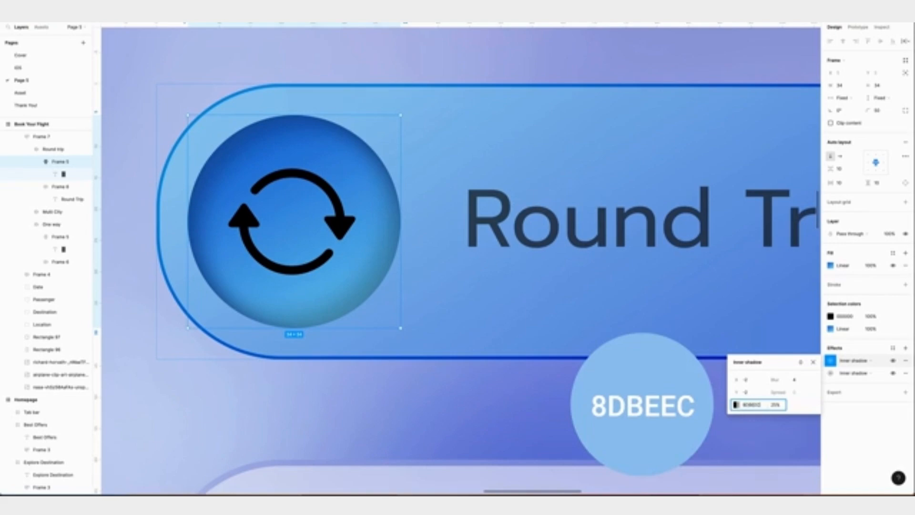
key(Tab)
text(10)
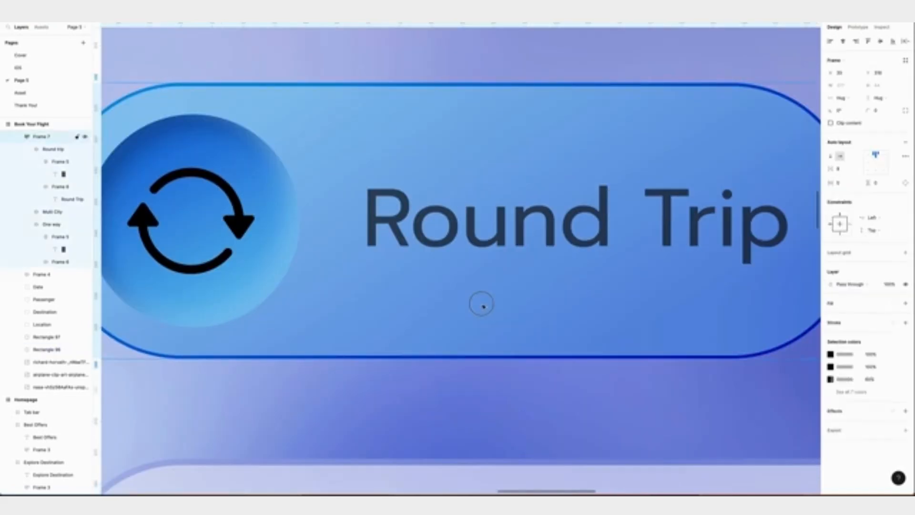
double_click(482, 304)
Set the Round Trip button's fill opacity to 100%.
key(minus)
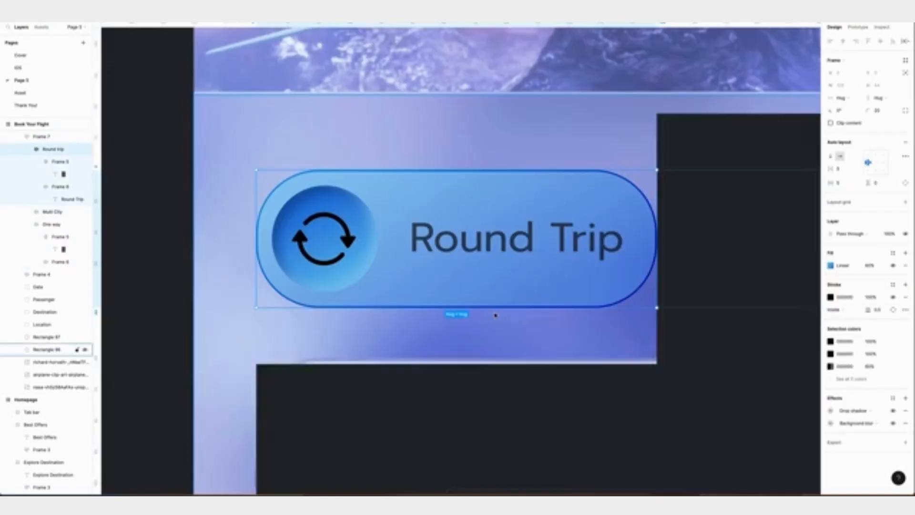
click(872, 268)
text(100)
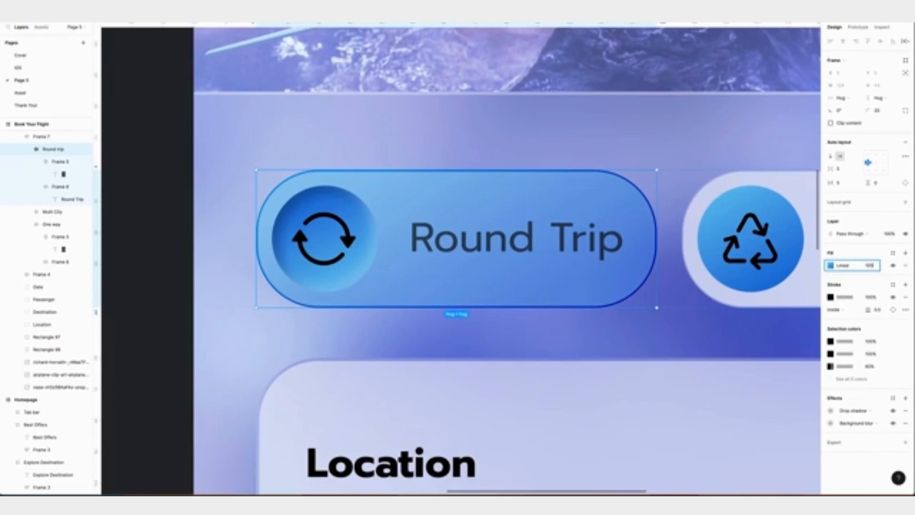
key(Return)
Make the button outline a linear gradient ending in black at 30% opacity.
click(831, 297)
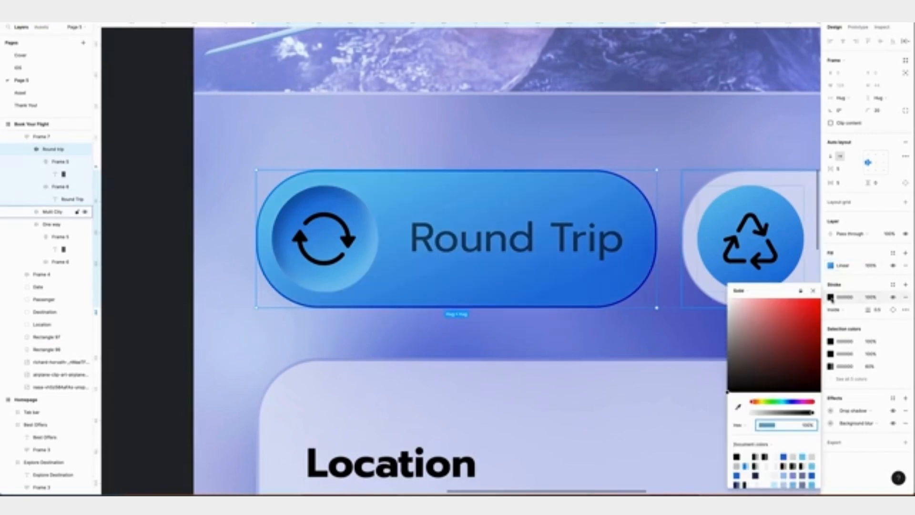
click(753, 296)
click(759, 305)
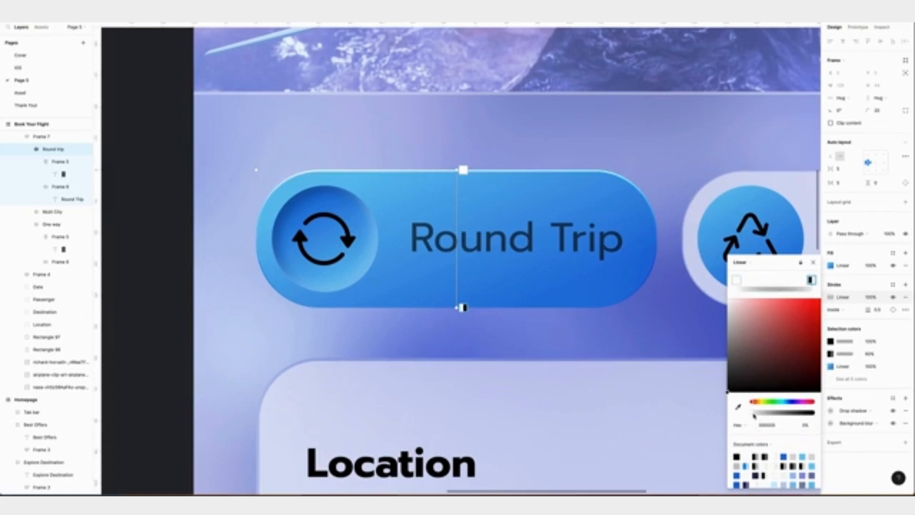
drag(753, 416, 827, 412)
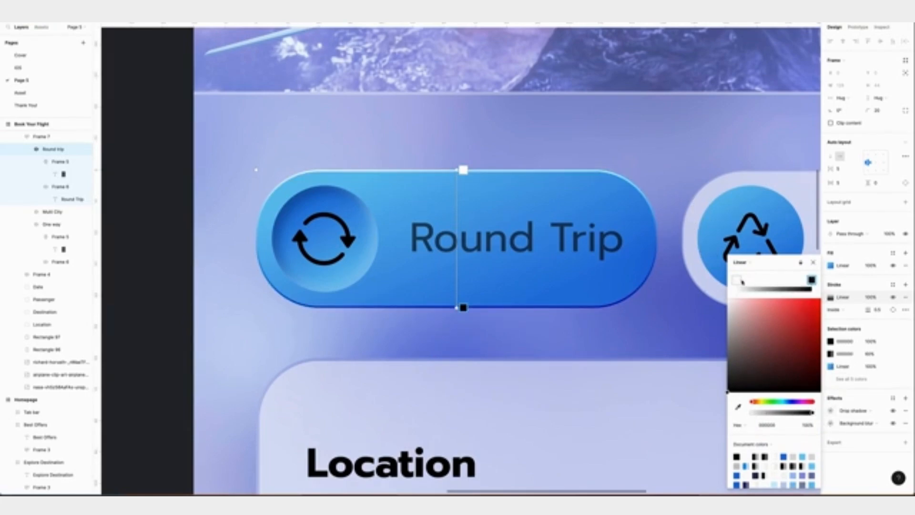
click(873, 297)
text(30)
key(Return)
Make the Round Trip label bold and white (FFFFFF).
scroll(677, 333, right, 3)
double_click(425, 262)
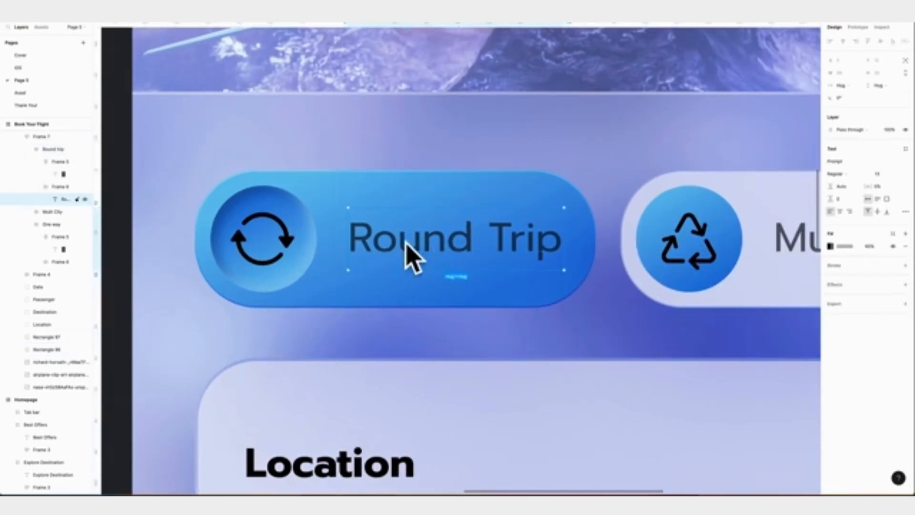
click(843, 173)
click(841, 201)
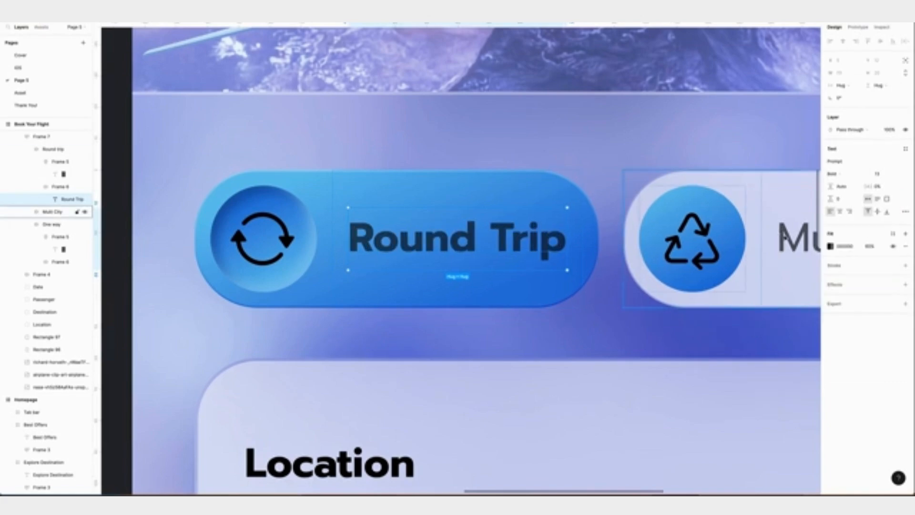
click(830, 246)
text(ffffff)
key(Return)
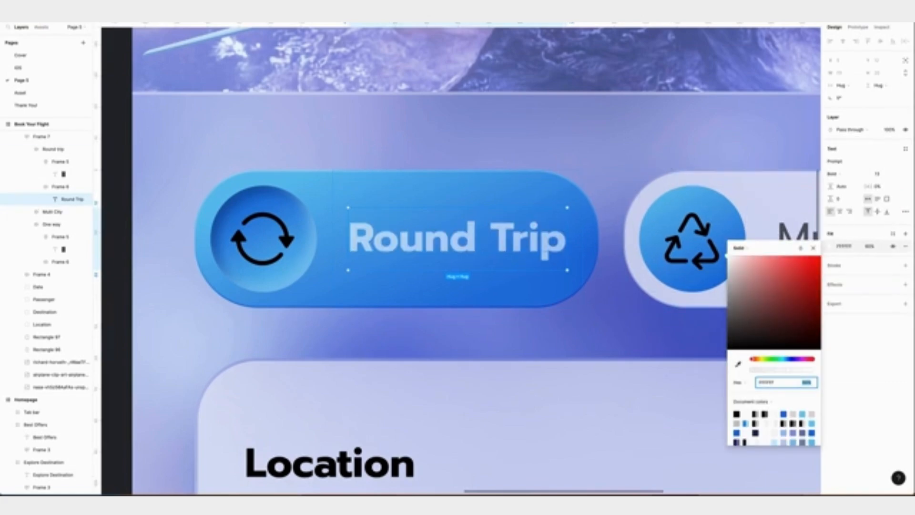
Colour the circular arrows icon white (FFFFFF).
click(282, 221)
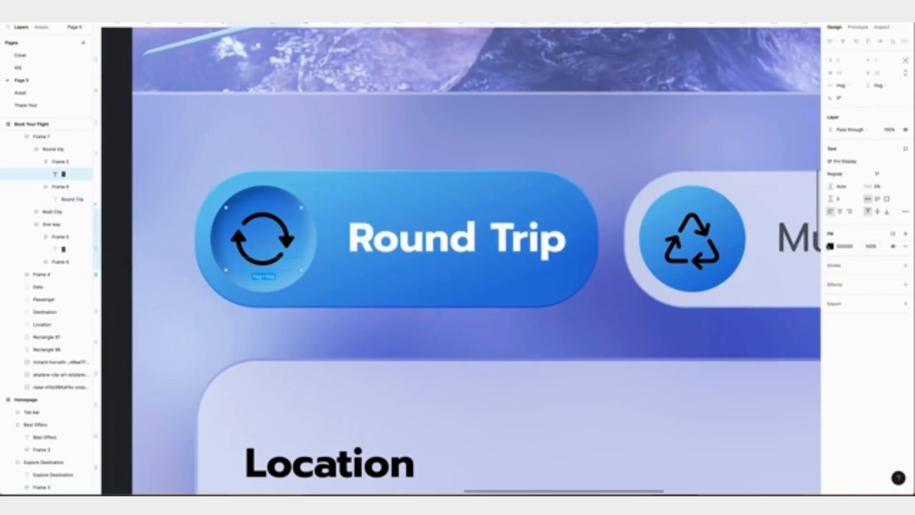
click(830, 246)
text(ffffff)
key(Return)
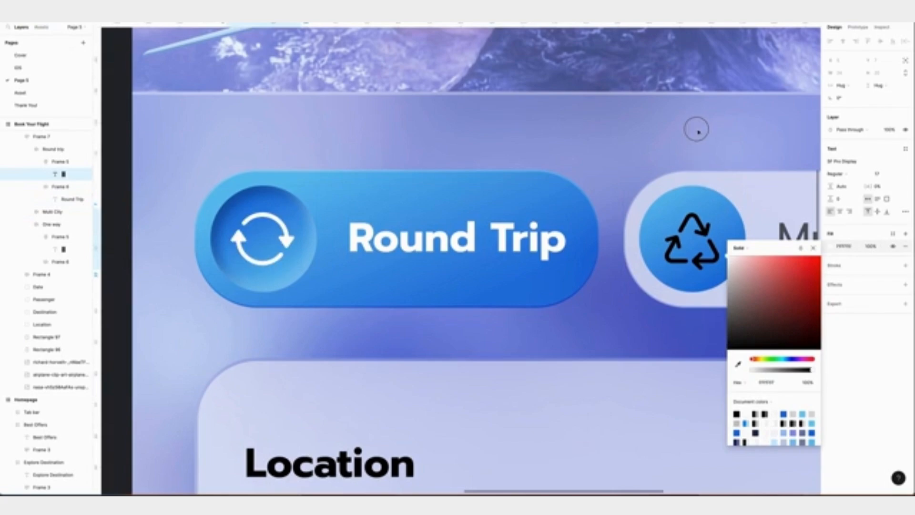
click(672, 191)
Delete the avatar and change the greeting to a centred 'Book Your Flight' heading.
key(Escape)
scroll(619, 206, down, 5)
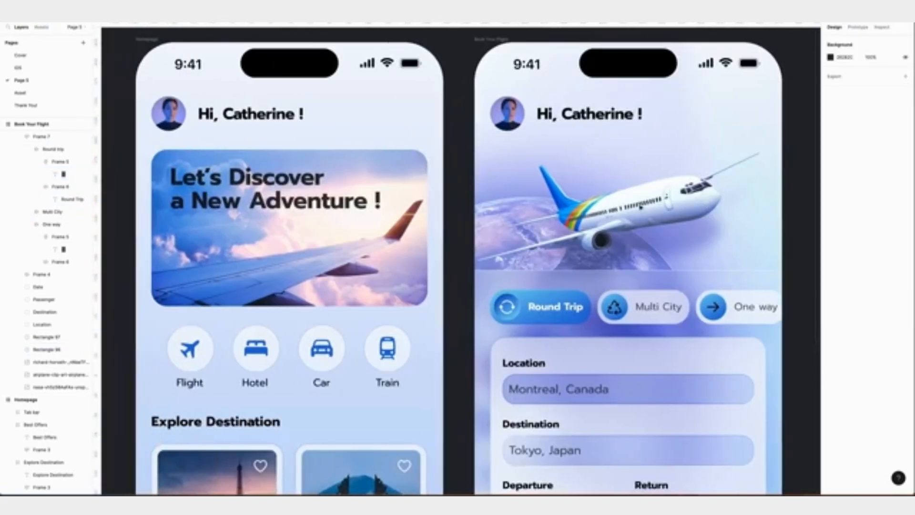
scroll(640, 207, right, 1)
scroll(640, 207, up, 2)
scroll(640, 207, right, 2)
right_click(29, 136)
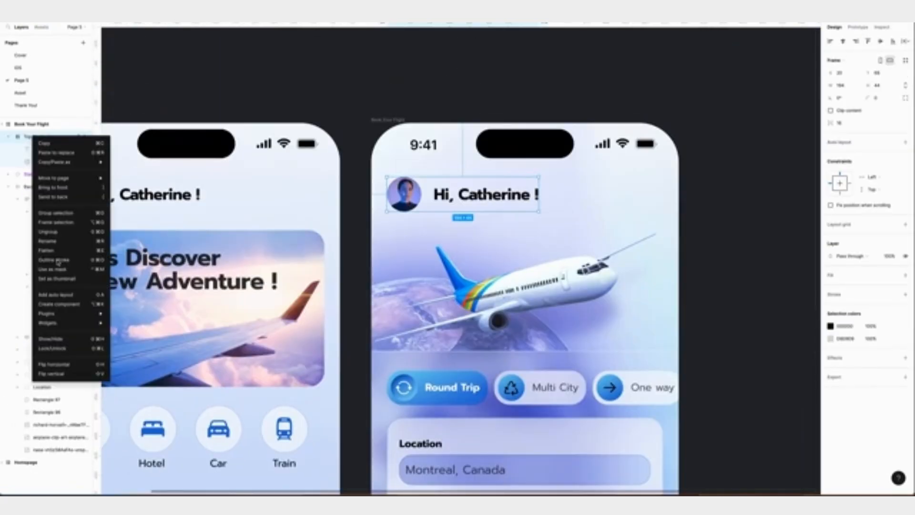
click(37, 151)
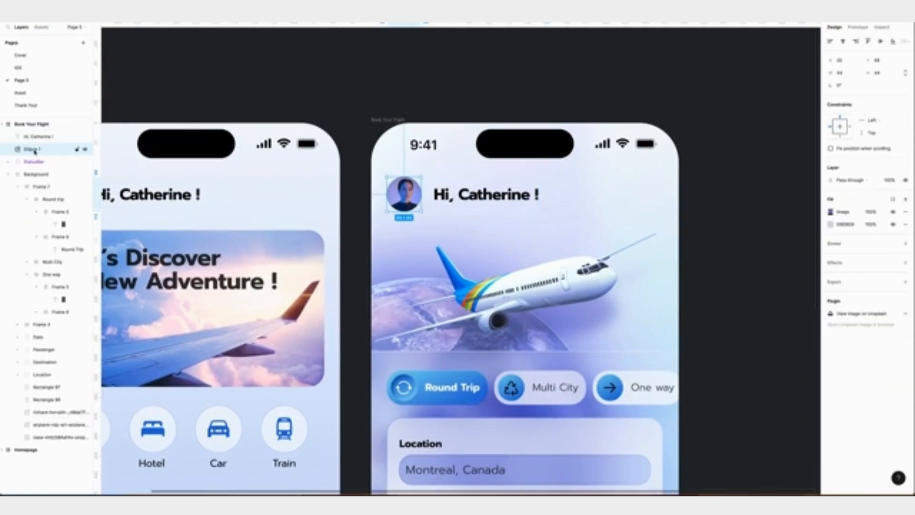
key(Delete)
click(30, 137)
key(Return)
text(Book Your Flight)
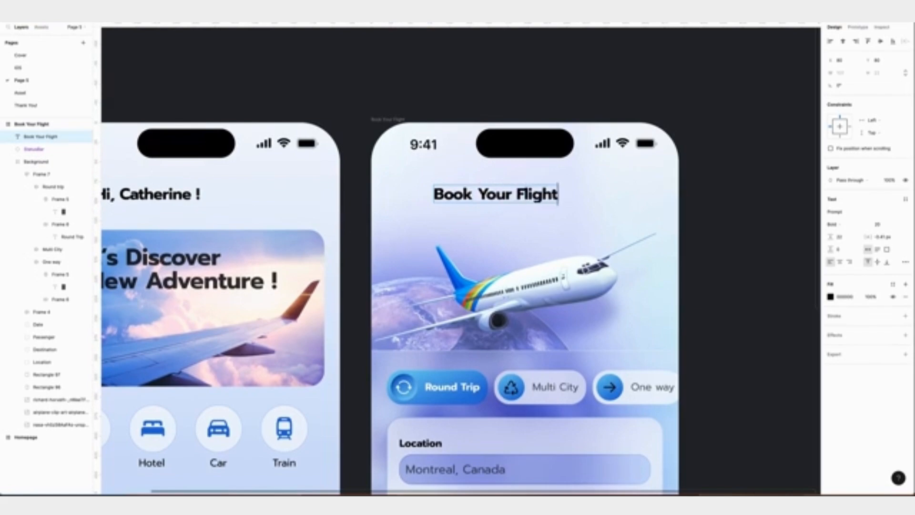
click(843, 42)
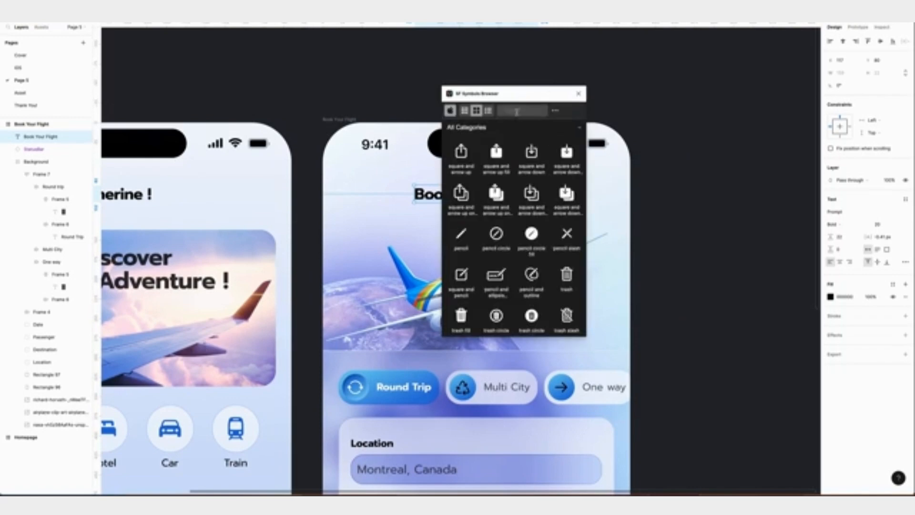
Insert the SF Symbols chevron left icon at font size 17.
click(517, 112)
text(chevron)
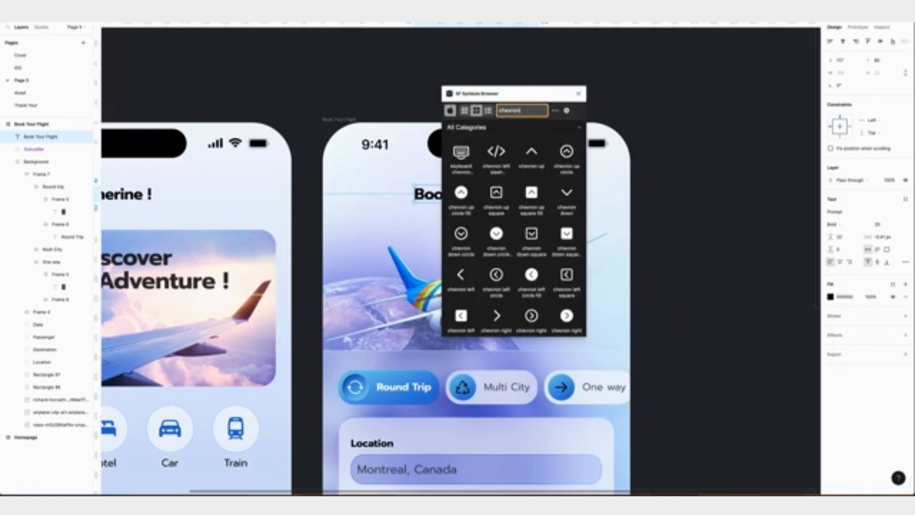
click(460, 275)
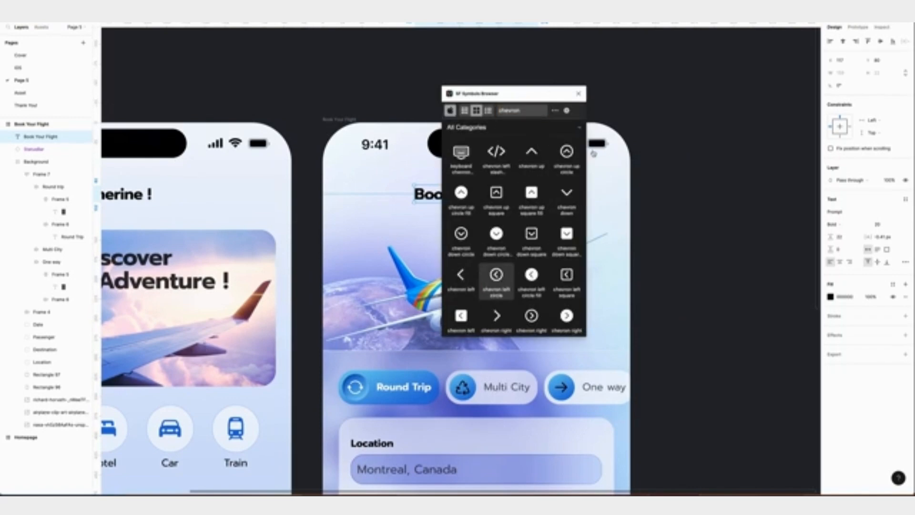
click(578, 94)
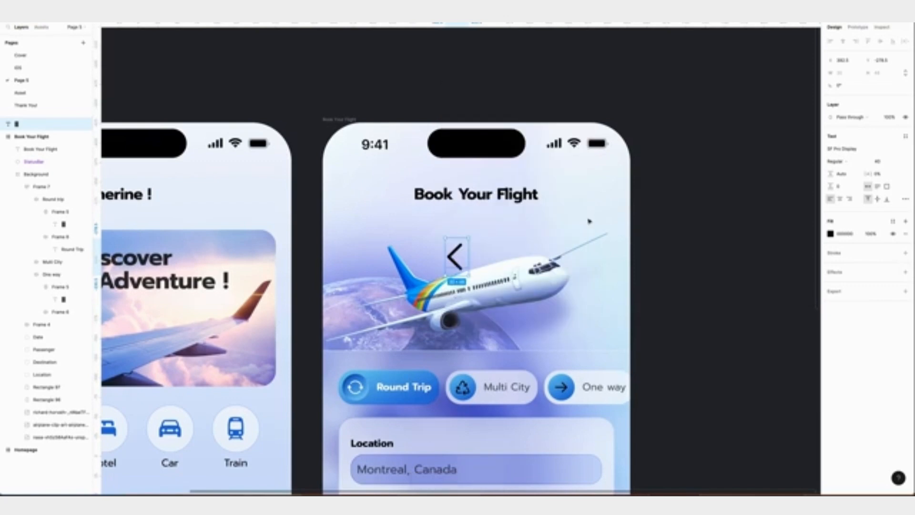
click(880, 162)
key(Return)
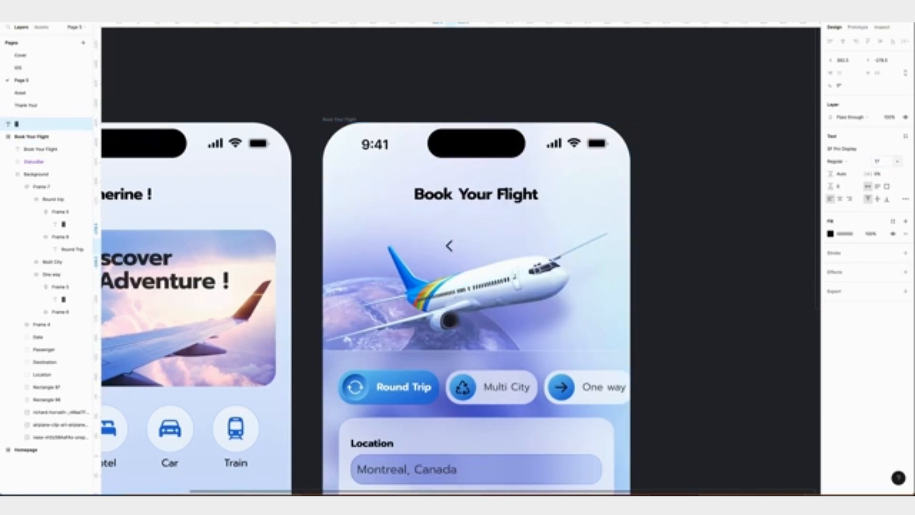
Wrap the chevron in a fixed 44×44 auto-layout frame, centred.
key(shift+a)
click(873, 88)
click(872, 89)
click(844, 87)
text(44)
click(890, 88)
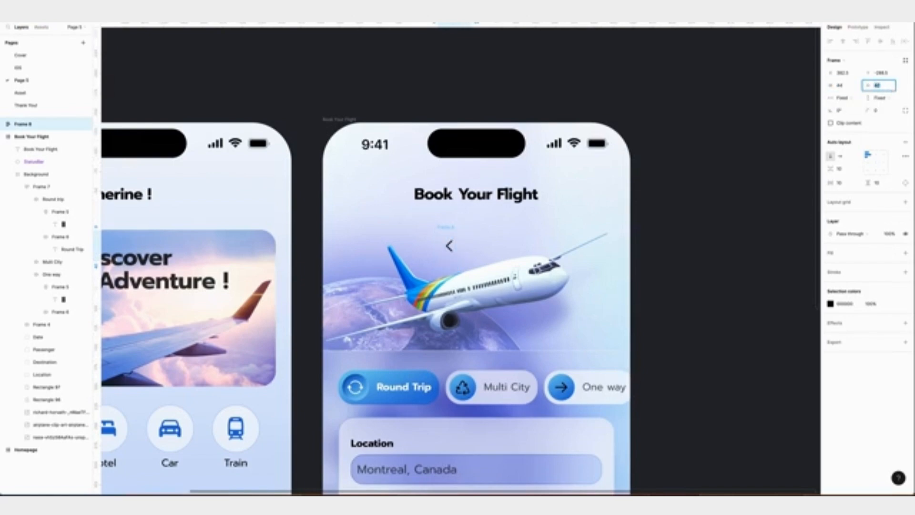
text(44)
key(Return)
click(875, 162)
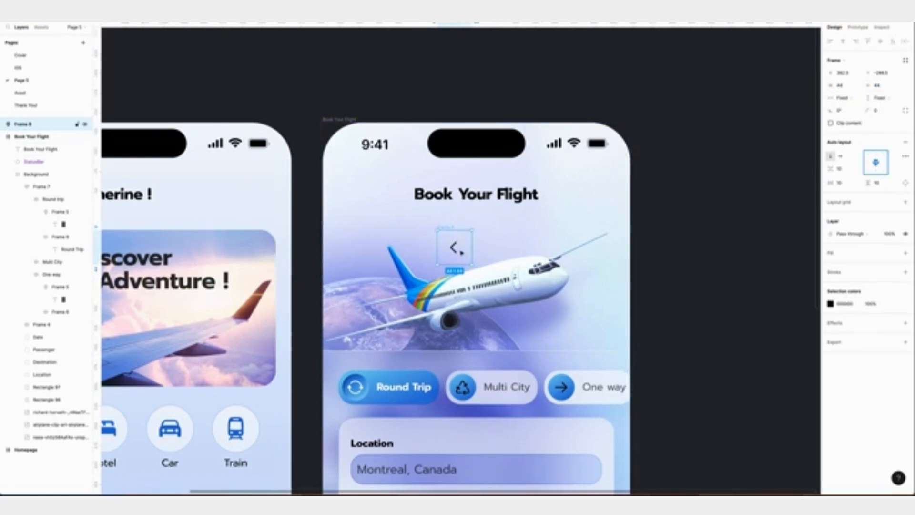
Place the chevron left of the title and combine both into an auto-layout row.
drag(440, 235, 327, 191)
key(Right)
key(Right)
key(Right)
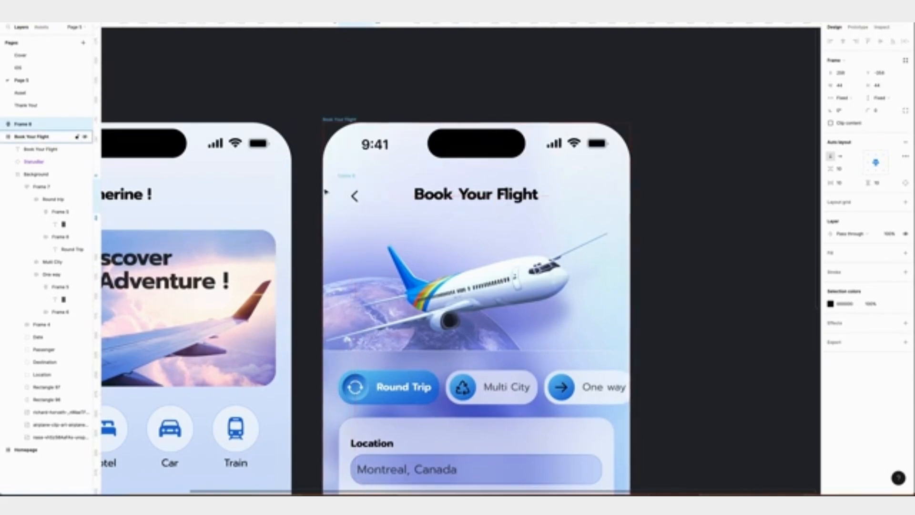
shift+click(435, 195)
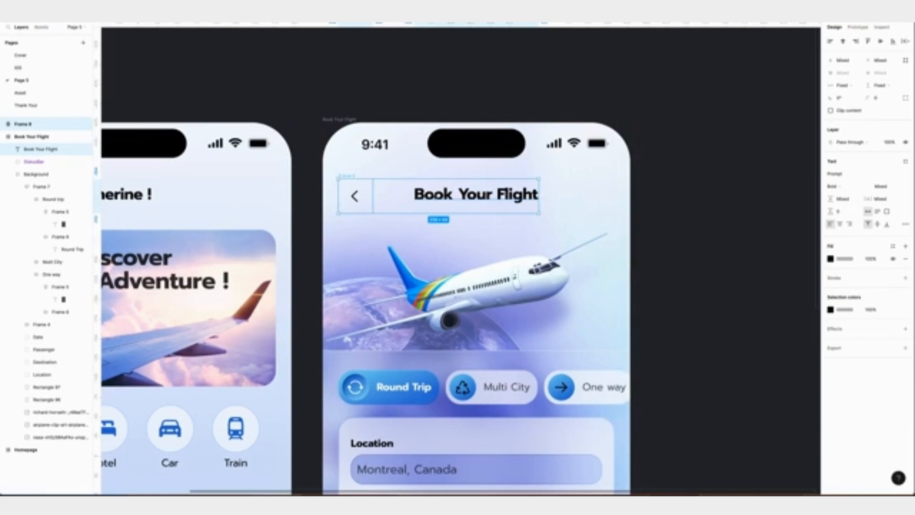
key(shift+a)
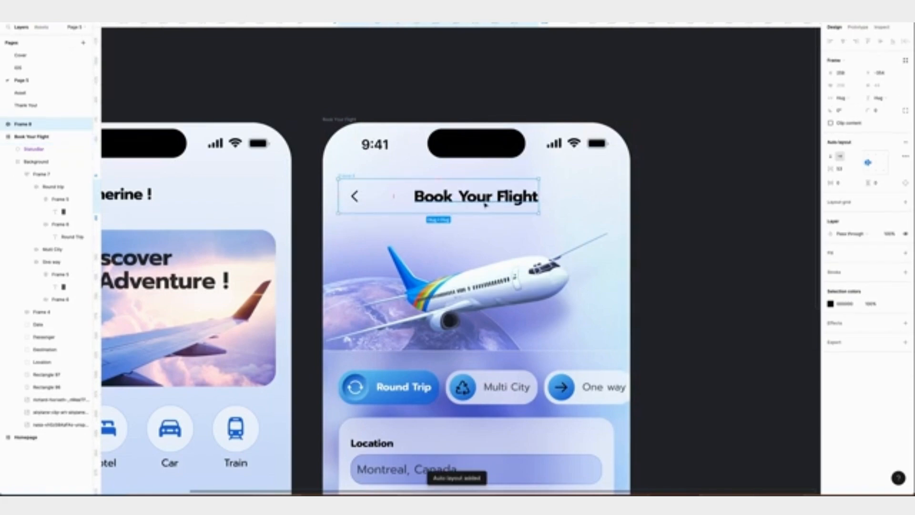
key(Up)
key(Up)
key(Up)
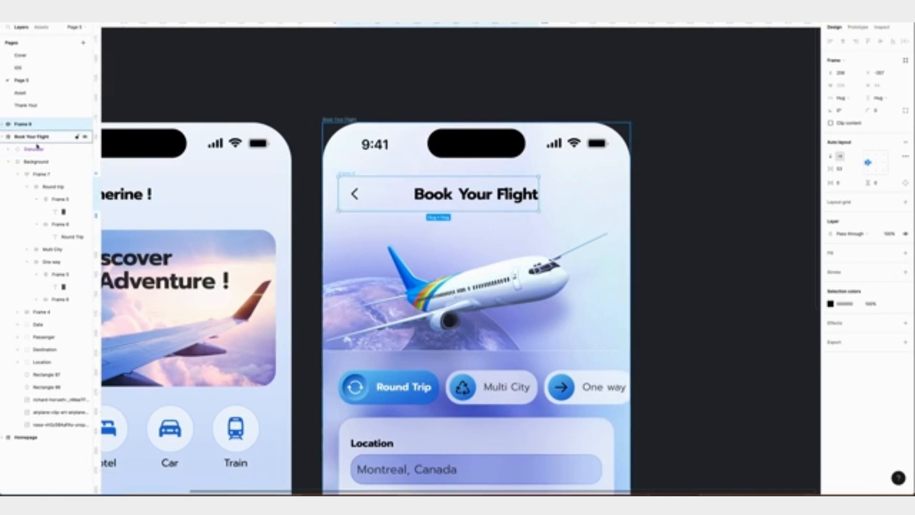
Nest the header row inside Book Your Flight and rename it Top Navigation.
drag(36, 142, 34, 143)
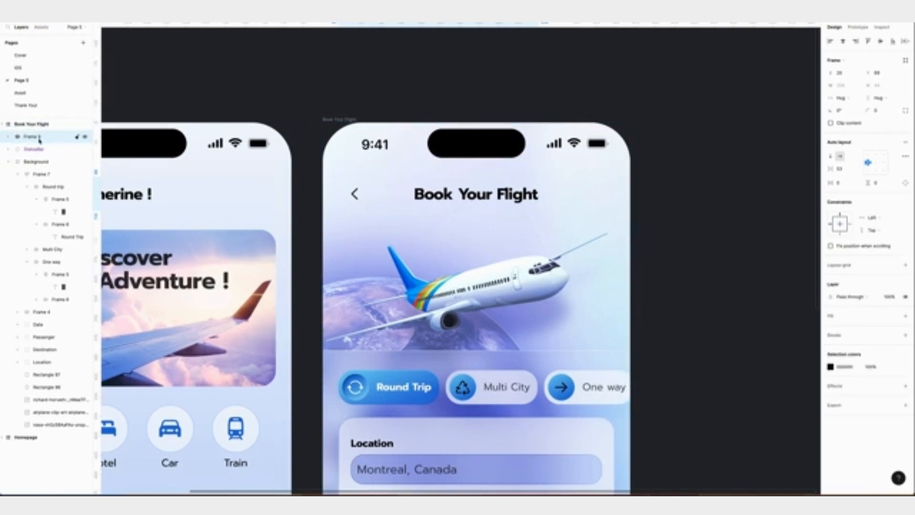
double_click(39, 139)
text(Top Navigation)
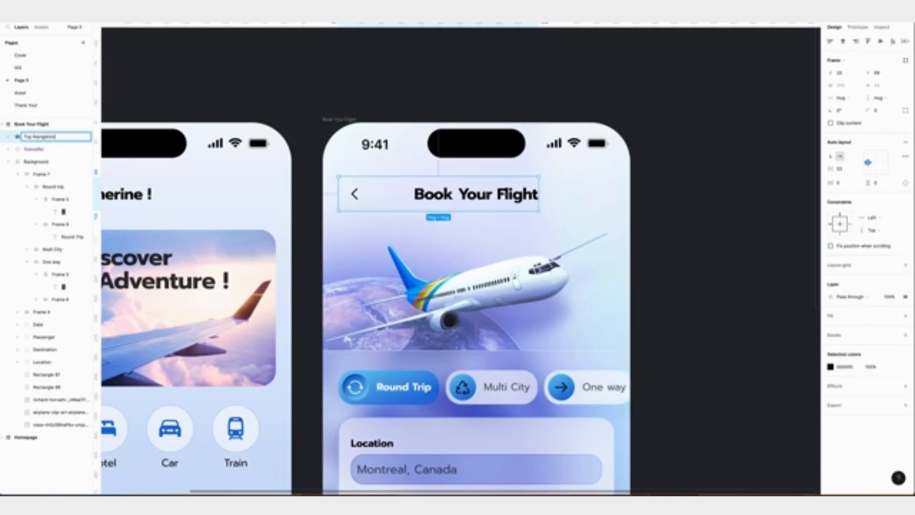
click(669, 228)
Rename Frame 7 to Categories and the next layer to Search Flights.
scroll(670, 230, down, 5)
scroll(671, 229, down, 10)
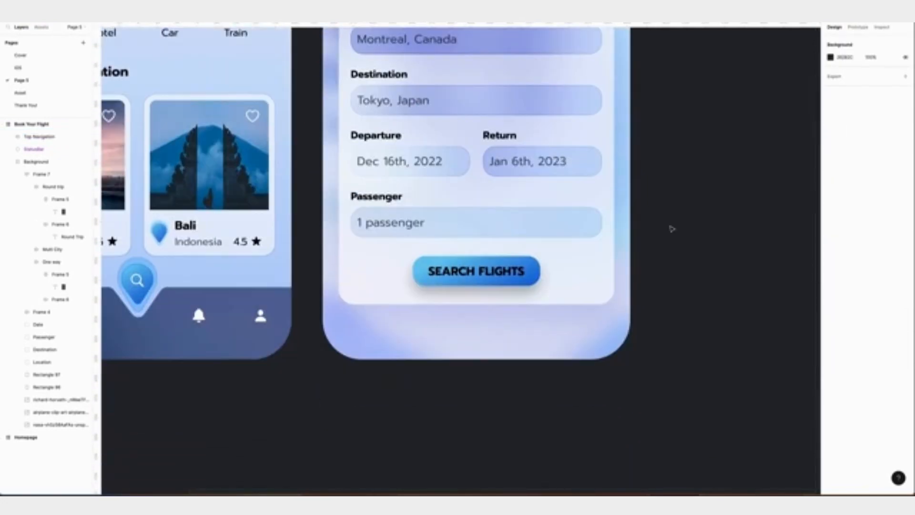
scroll(671, 229, left, 7)
scroll(671, 229, up, 7)
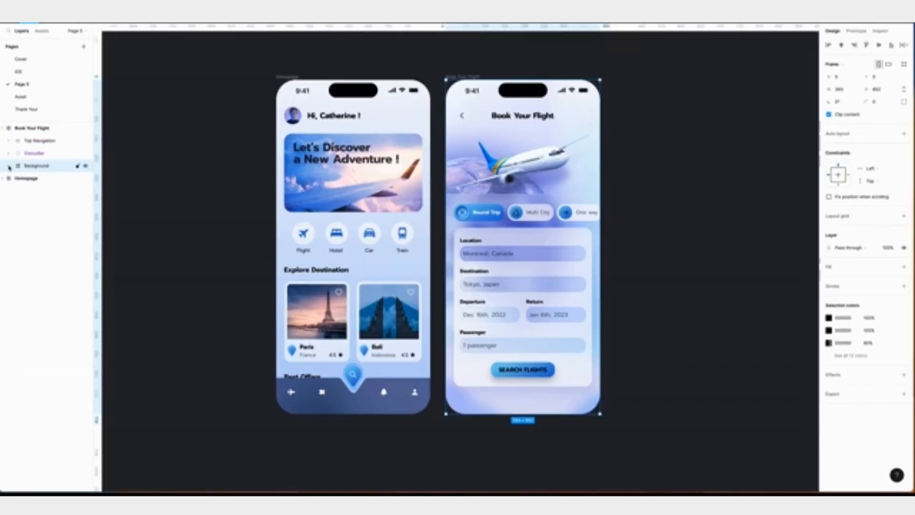
click(9, 166)
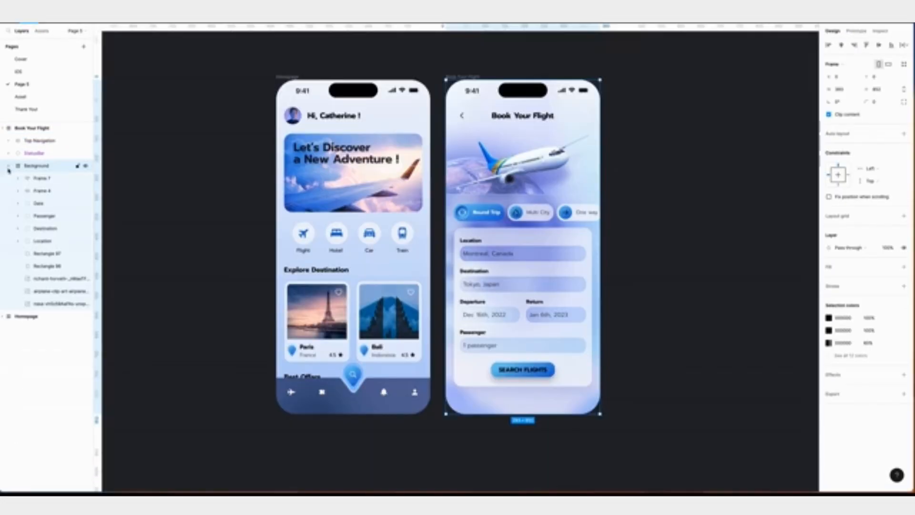
double_click(38, 178)
text(Categories)
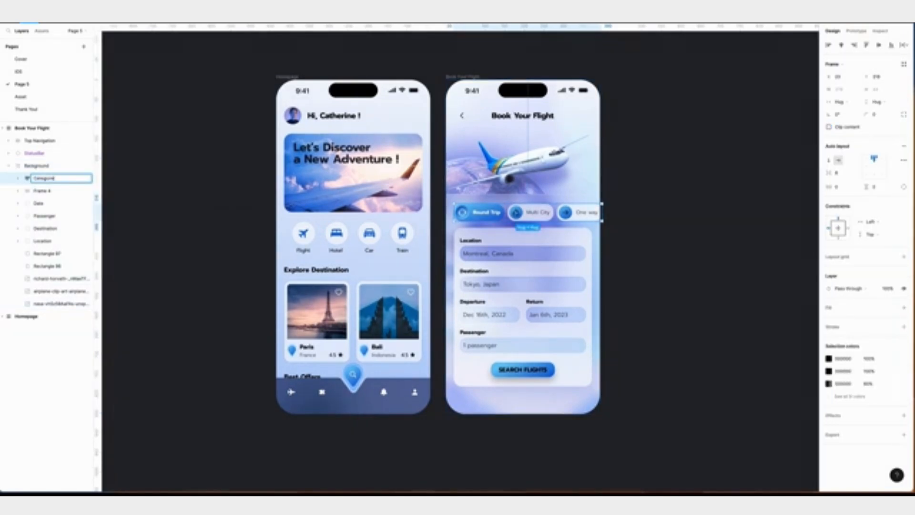
key(Tab)
text(Search Flights)
key(Return)
Frame the date, passenger, location and destination layers as Card, renaming Rectangle 98 to Base.
click(43, 252)
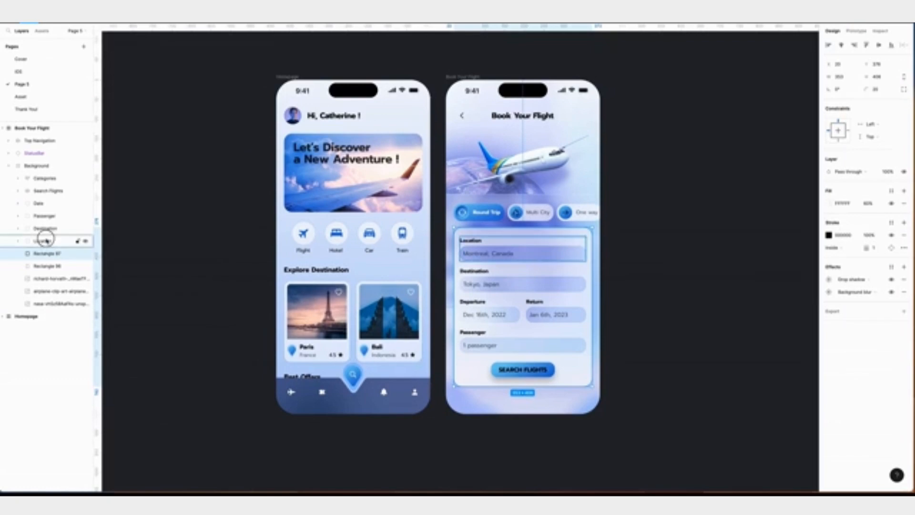
shift+click(45, 228)
shift+click(40, 204)
right_click(44, 205)
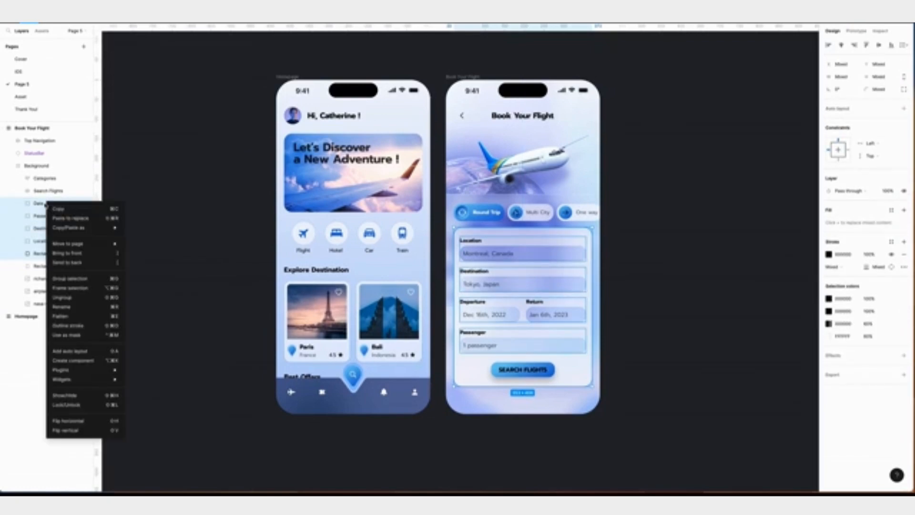
click(82, 287)
double_click(48, 204)
text(C)
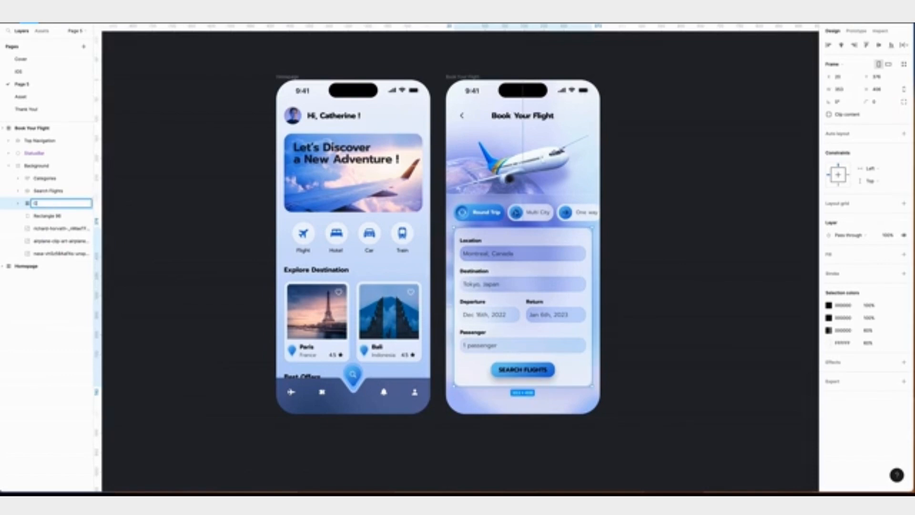
text(ard)
double_click(47, 216)
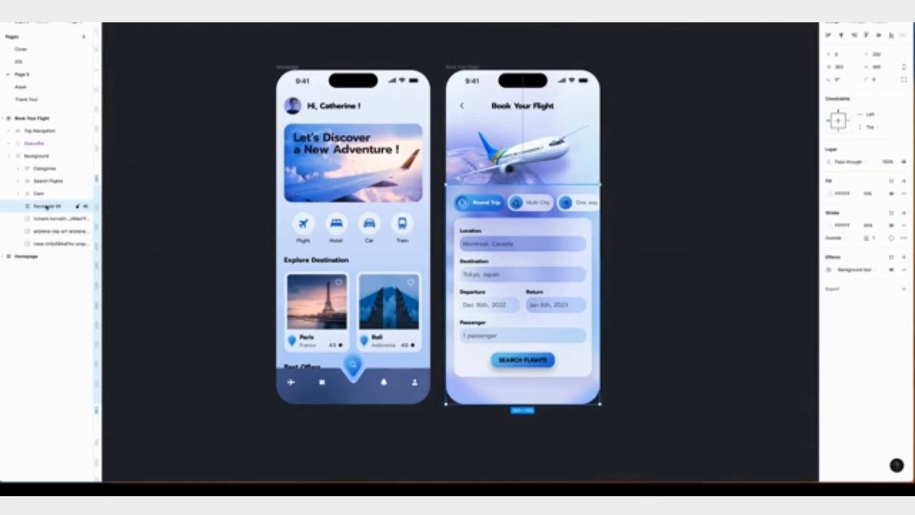
text(Base)
key(Return)
Move Search Flights into Card and wrap Base in a new Bottom Sheet frame.
click(47, 184)
drag(47, 194, 39, 203)
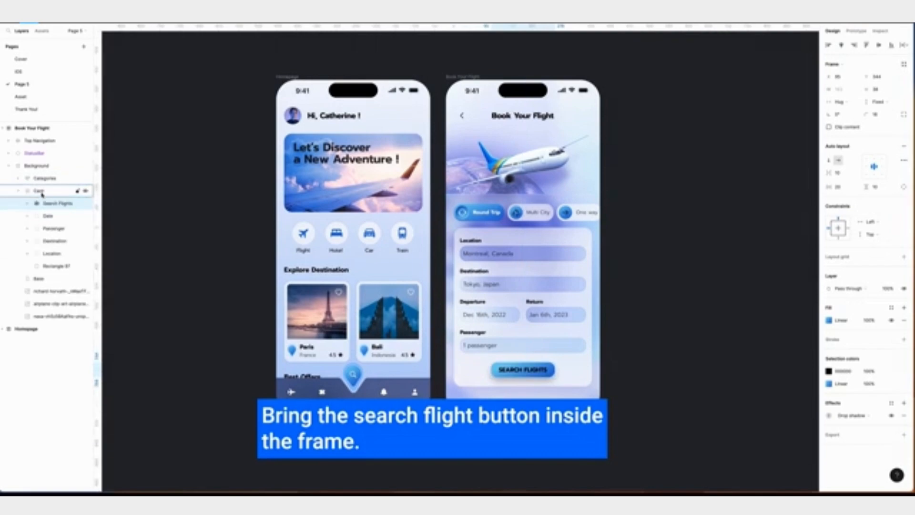
click(38, 204)
right_click(38, 203)
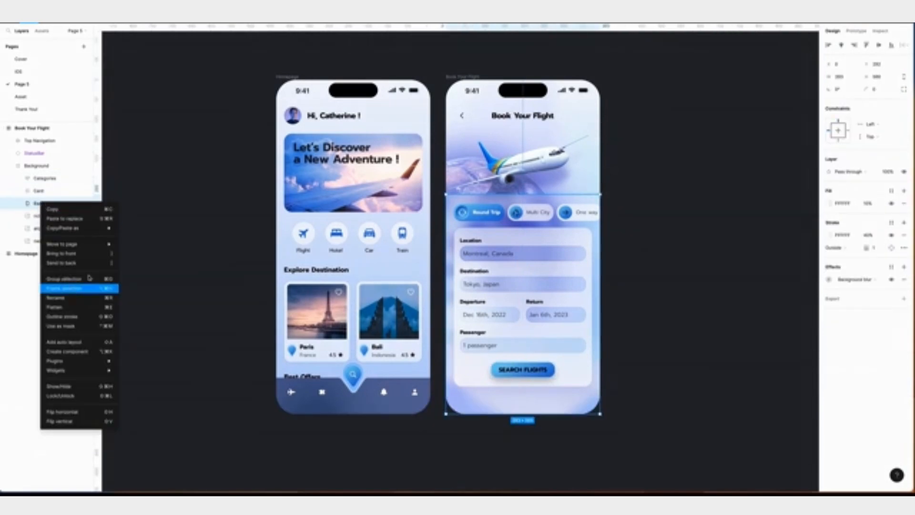
click(75, 287)
double_click(46, 203)
text(Bottom Sheet)
Move Categories and Card into Bottom Sheet and place it above Background.
click(32, 179)
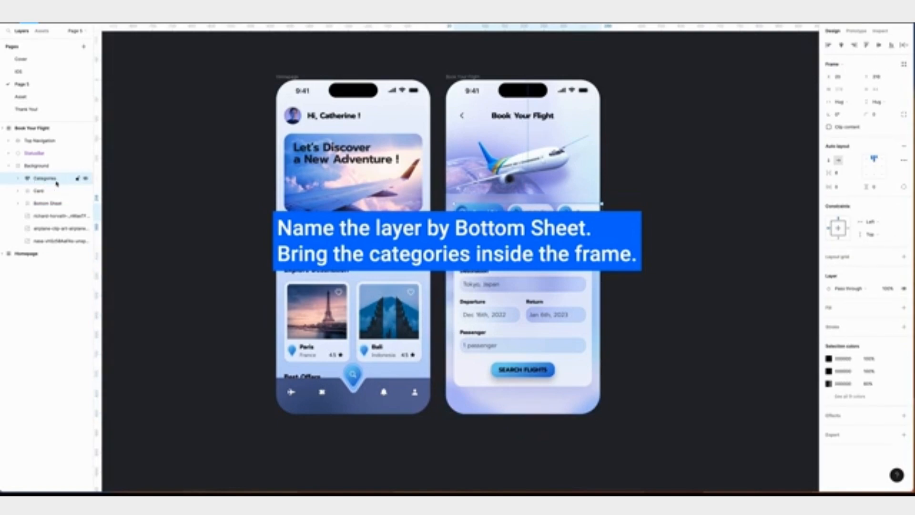
shift+click(52, 193)
drag(52, 192, 52, 204)
drag(47, 179, 43, 160)
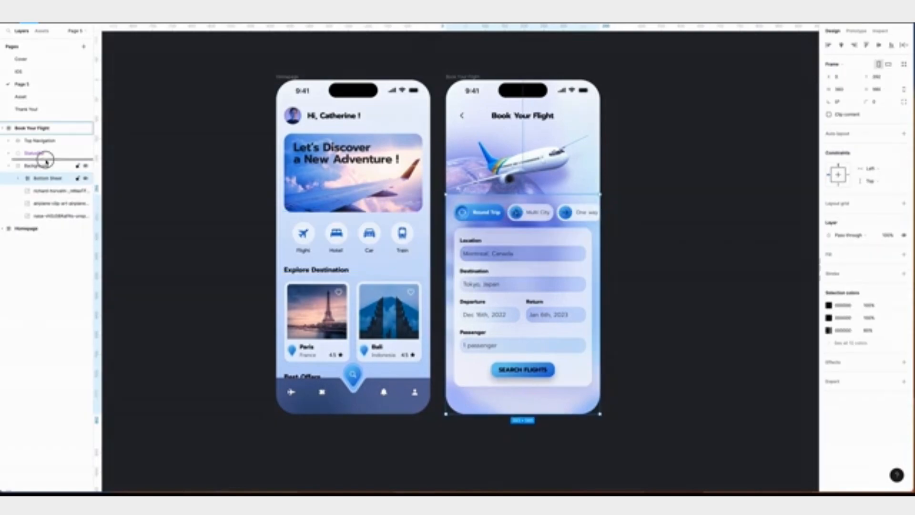
click(9, 178)
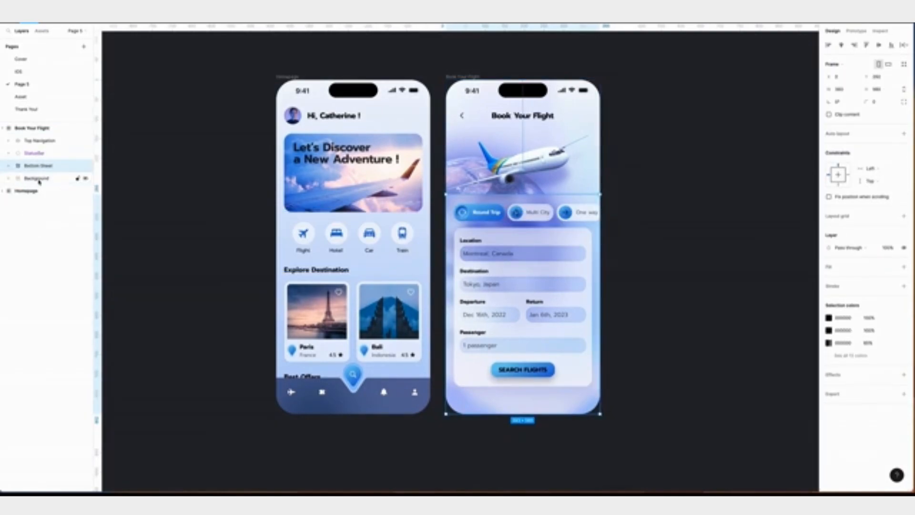
click(26, 190)
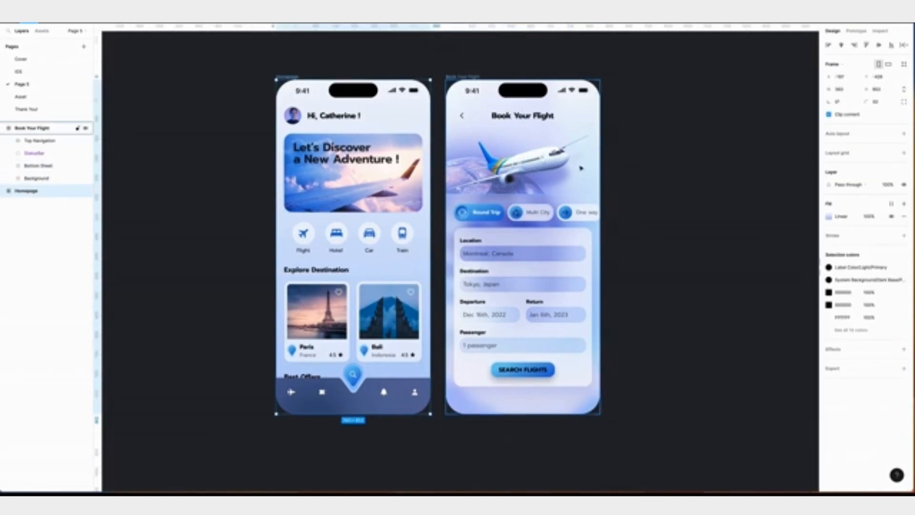
Duplicate the Book Your Flight screen and retitle the copy 'Select Your Flight'.
click(711, 162)
scroll(650, 165, down, 1)
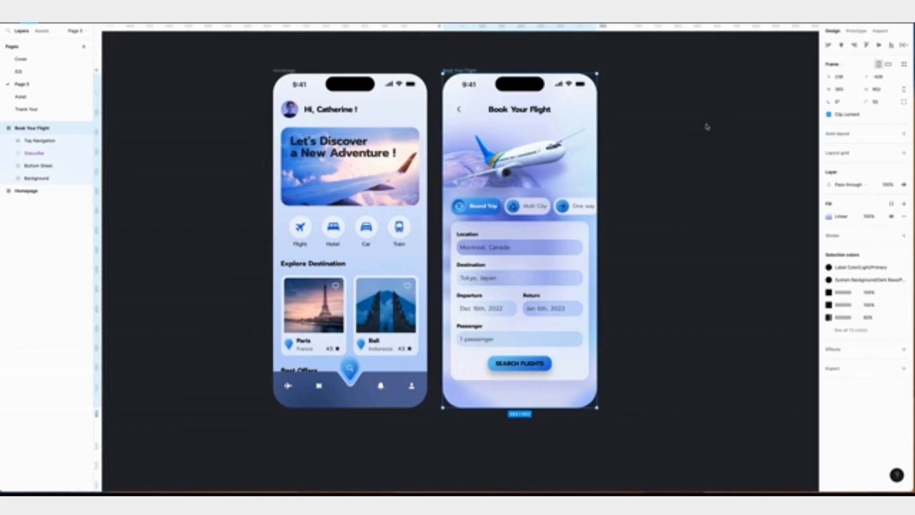
key(ctrl+d)
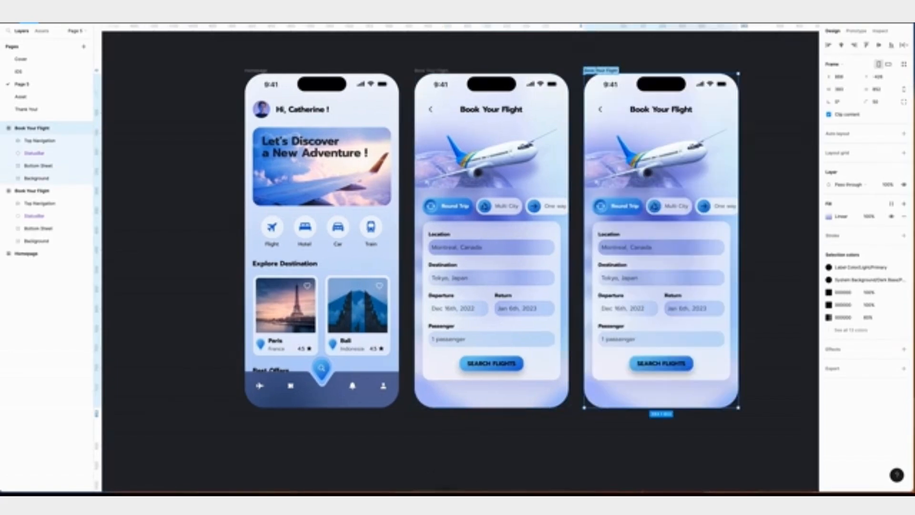
text(Select)
double_click(652, 109)
drag(652, 109, 620, 106)
text(Select)
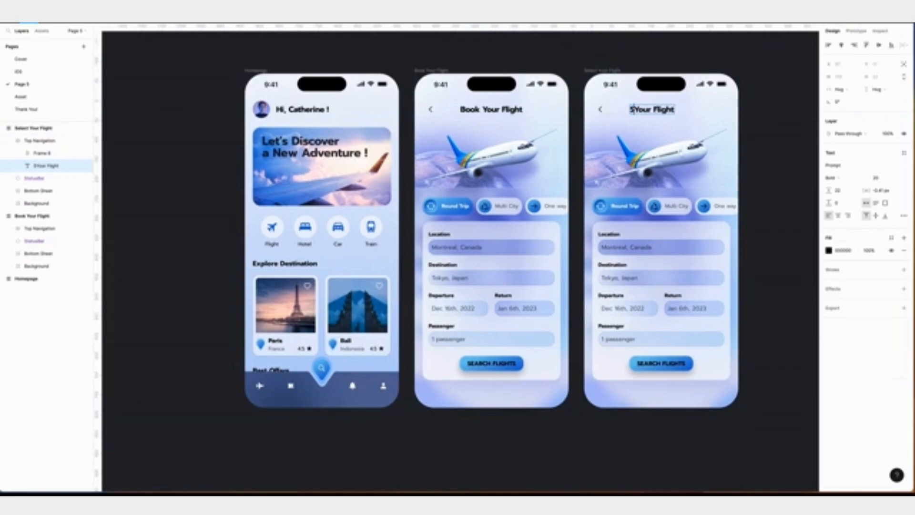
key(Escape)
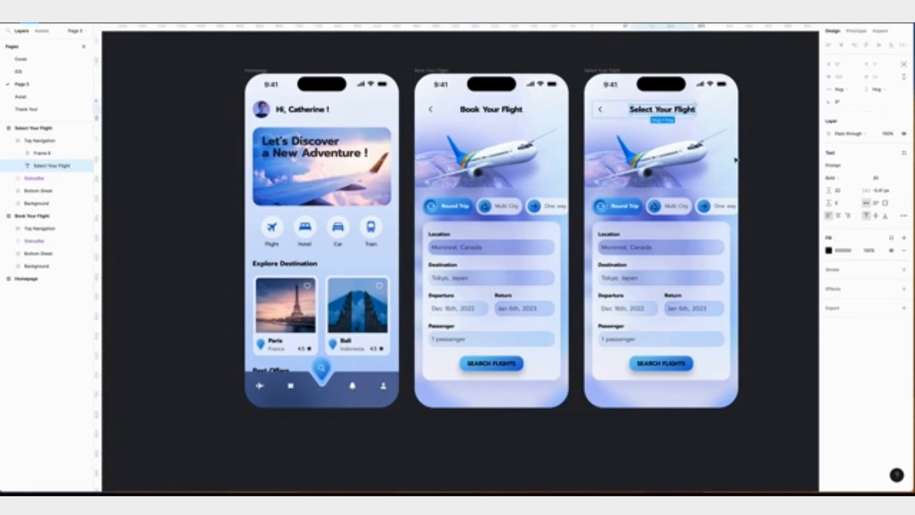
Delete the airplane image and move the globe image to X -5, Y 1.
click(37, 203)
click(8, 204)
click(48, 228)
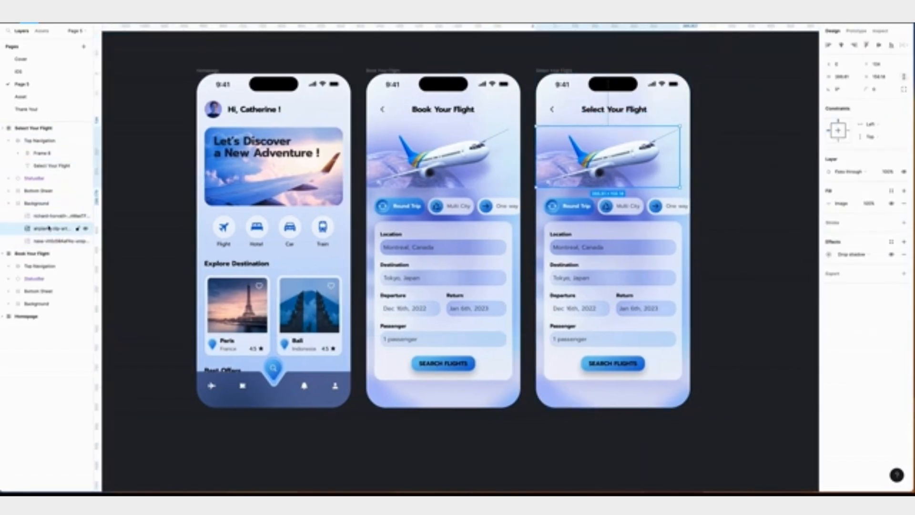
key(Delete)
click(49, 228)
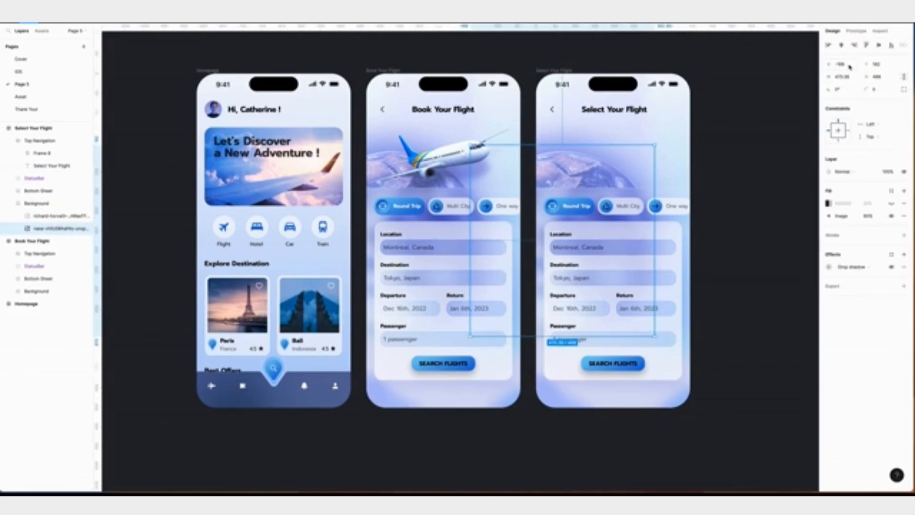
click(849, 66)
text(-5)
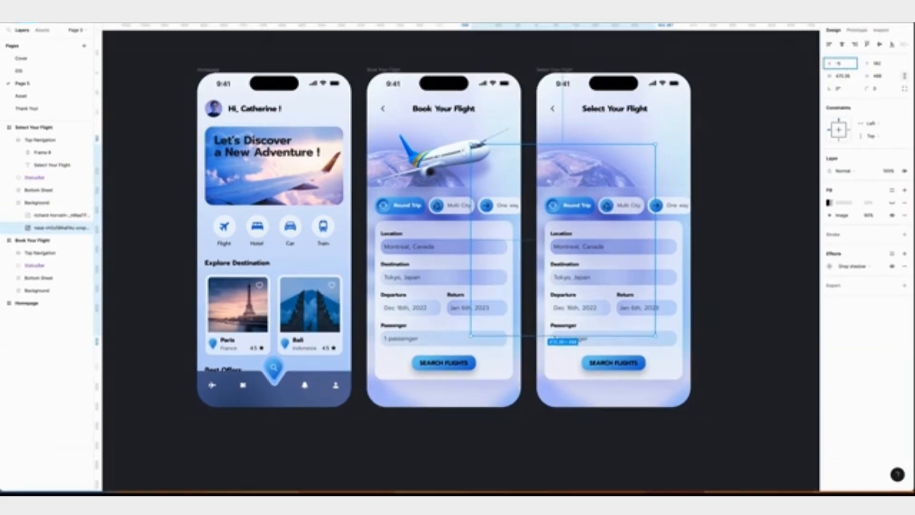
key(Return)
click(882, 67)
text(110)
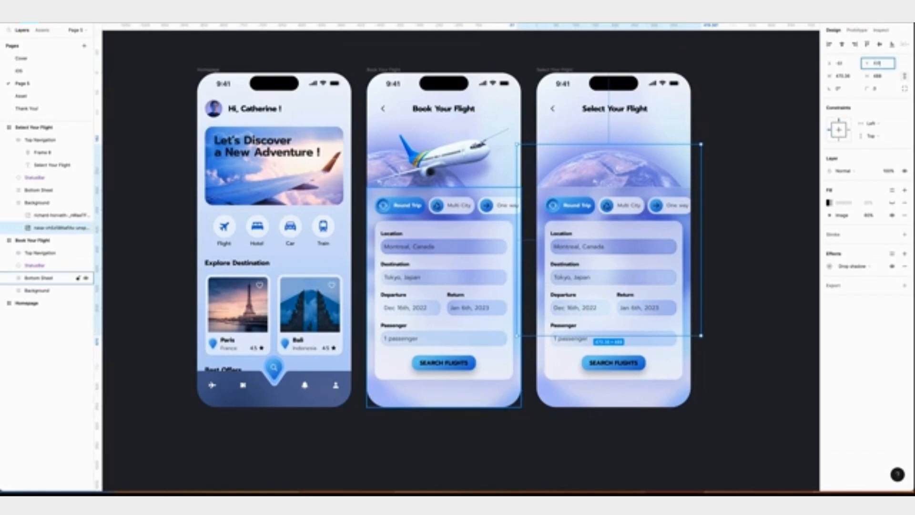
Set the bottom sheet's Base layer and the whole Bottom Sheet to height 56.
click(48, 231)
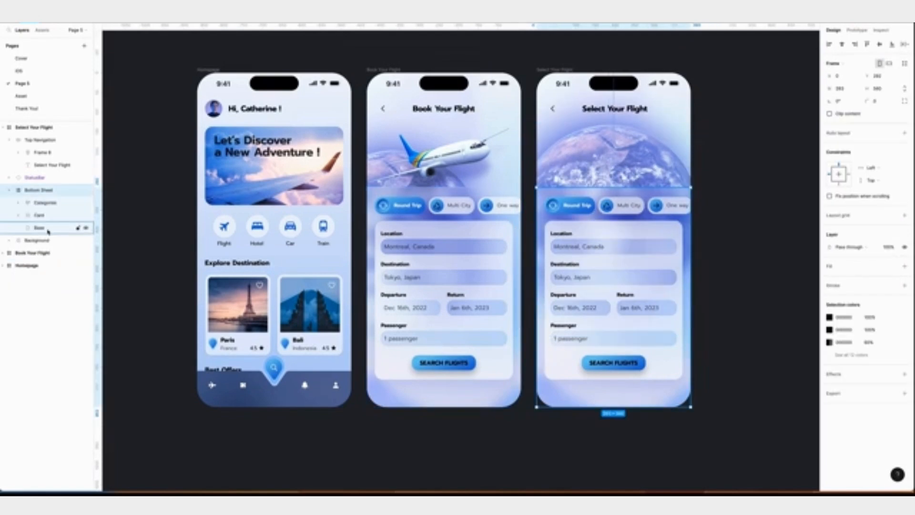
click(48, 231)
click(882, 75)
text(56)
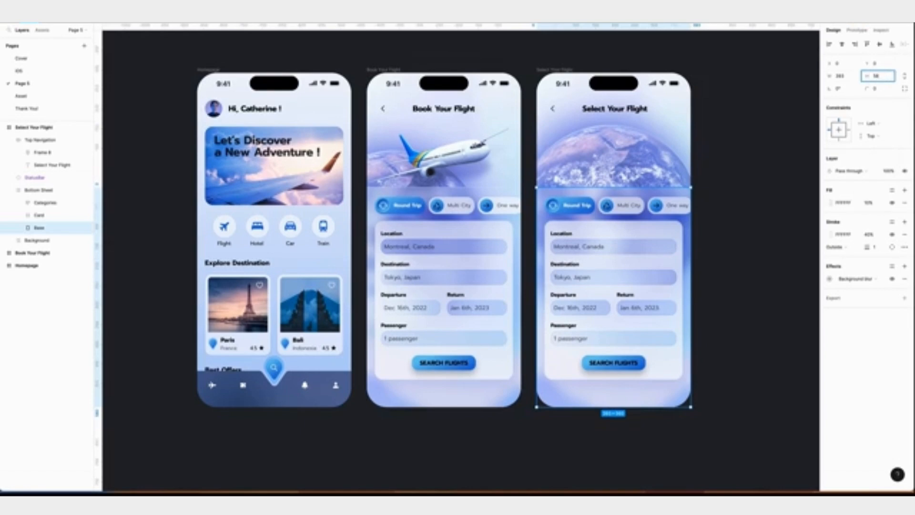
click(41, 193)
click(878, 88)
text(56)
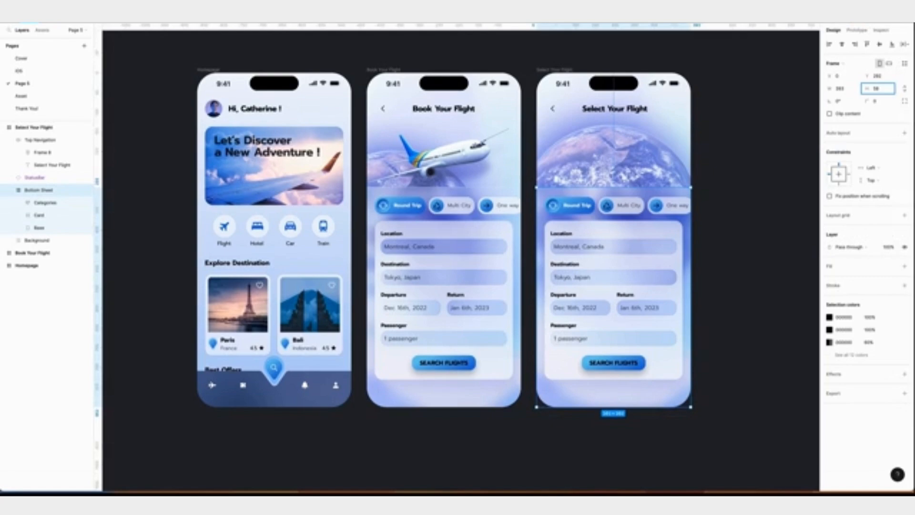
key(Return)
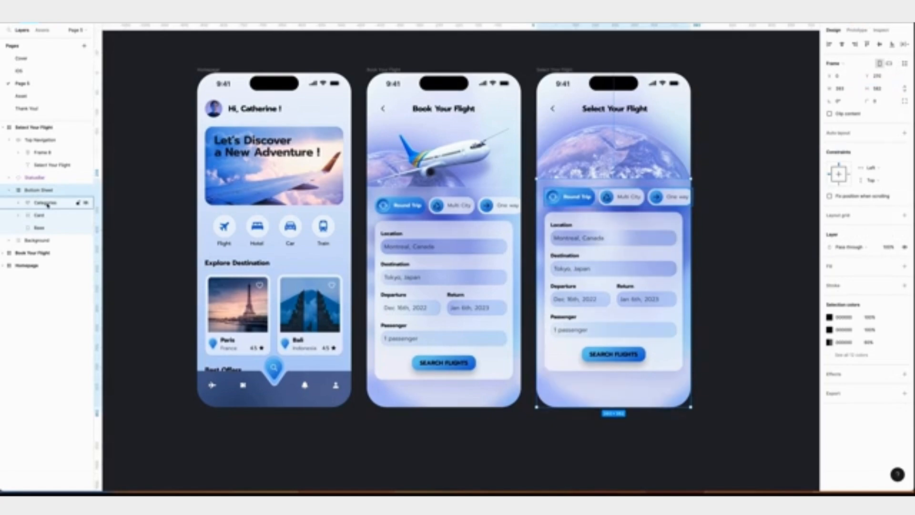
Delete the trip-type chip row and the search form card from the bottom sheet.
click(46, 204)
key(Delete)
click(43, 203)
key(Delete)
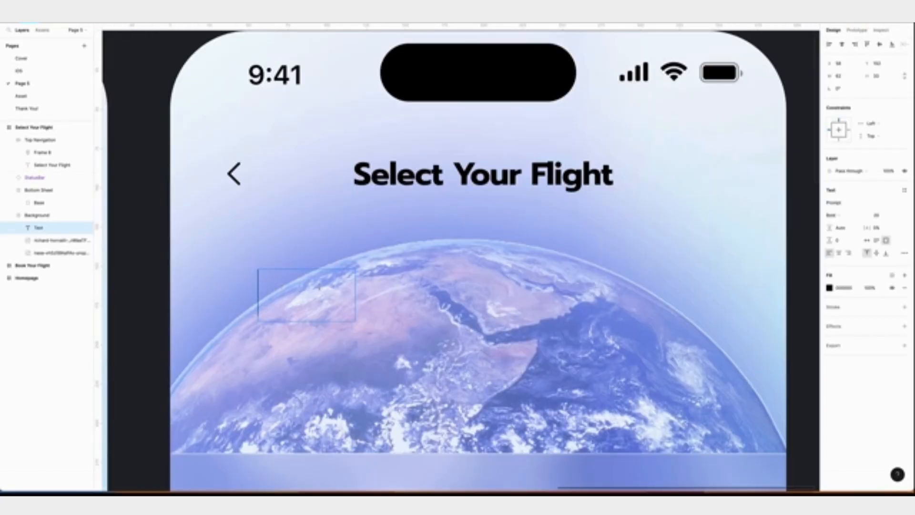
Add a 'YUL' text label at font size 16.
text(Y)
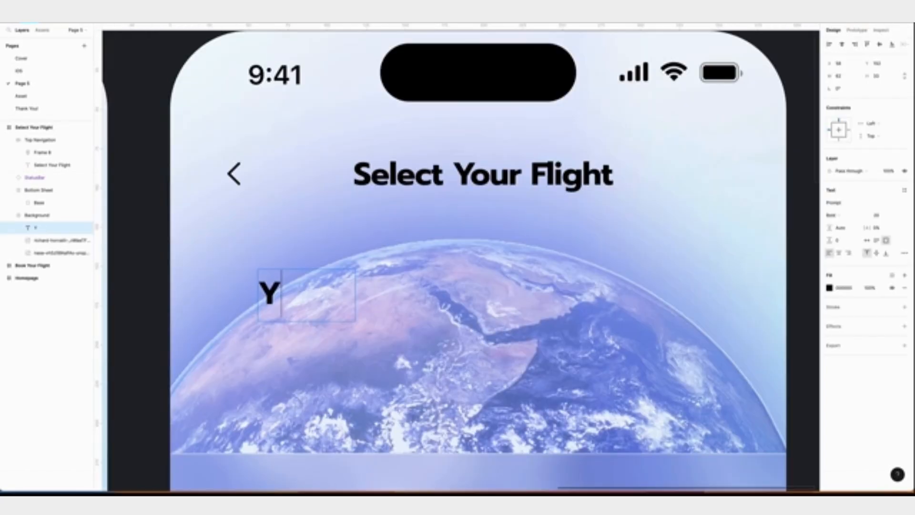
text(UL)
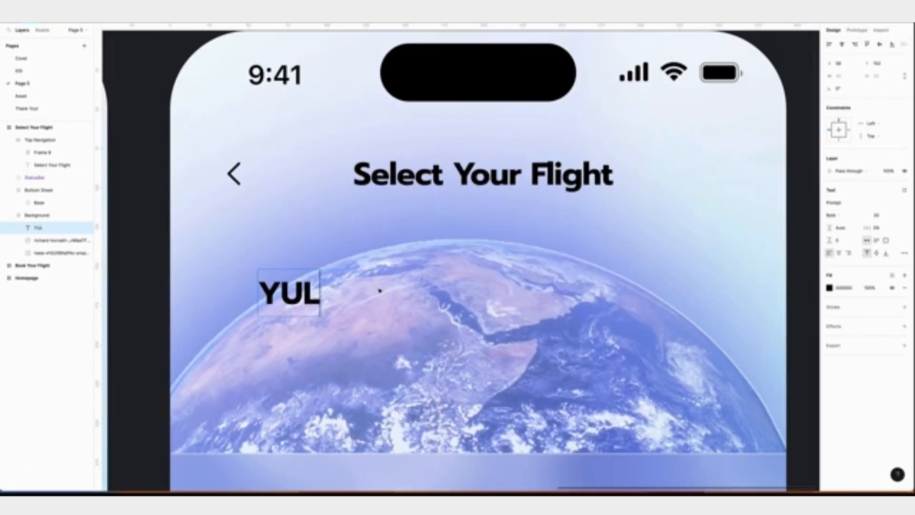
key(ctrl+a)
click(880, 216)
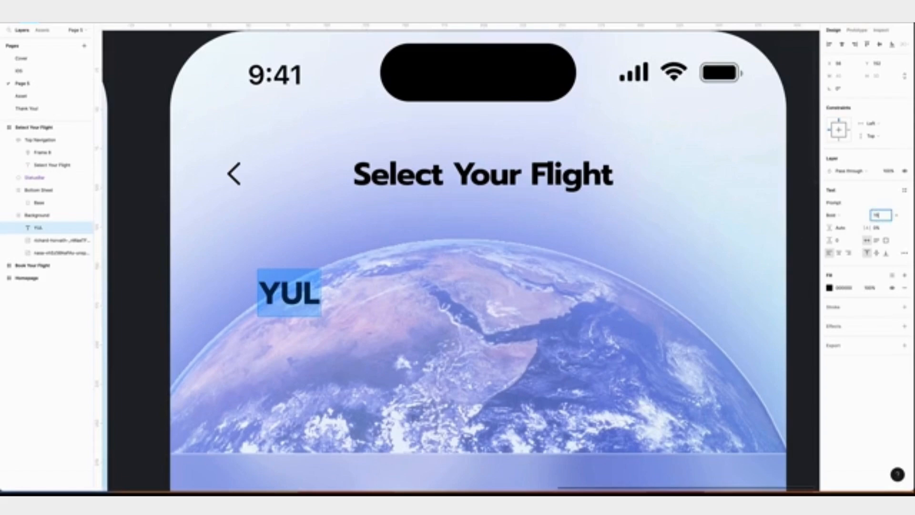
text(16)
key(Return)
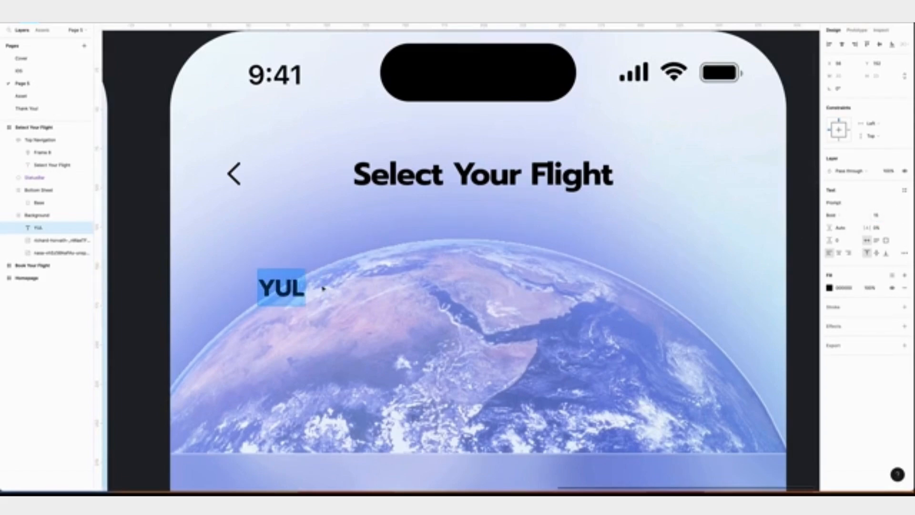
key(Escape)
Wrap YUL in a fixed 44×44 auto-layout frame, centred, white fill, corner radius 50.
key(shift+a)
click(876, 101)
click(865, 89)
click(844, 88)
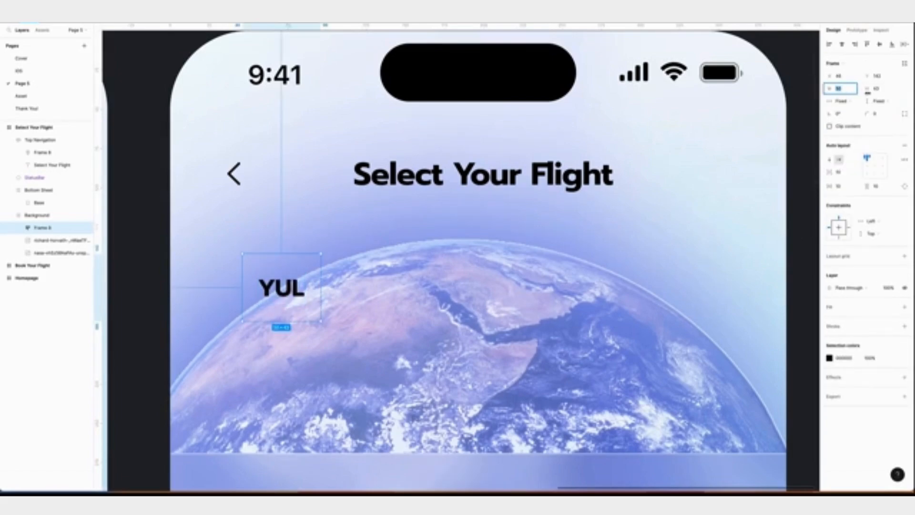
click(882, 90)
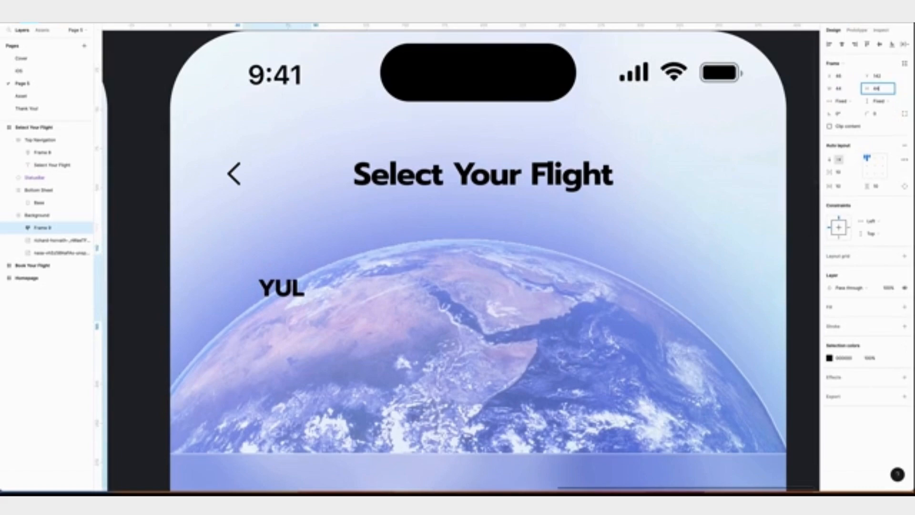
click(874, 165)
click(904, 307)
click(875, 113)
text(50)
key(Return)
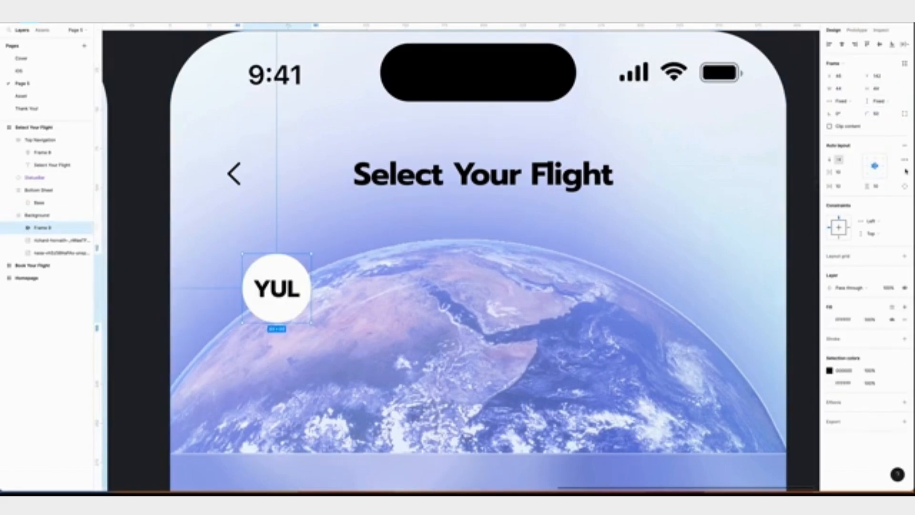
Lower the badge fill to 20% opacity and add a white (ffffff) outline.
click(870, 319)
text(20)
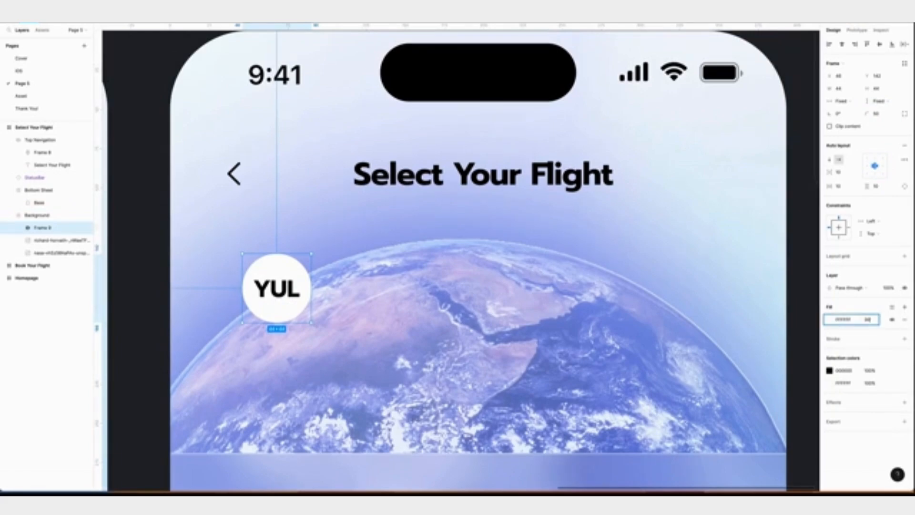
key(Return)
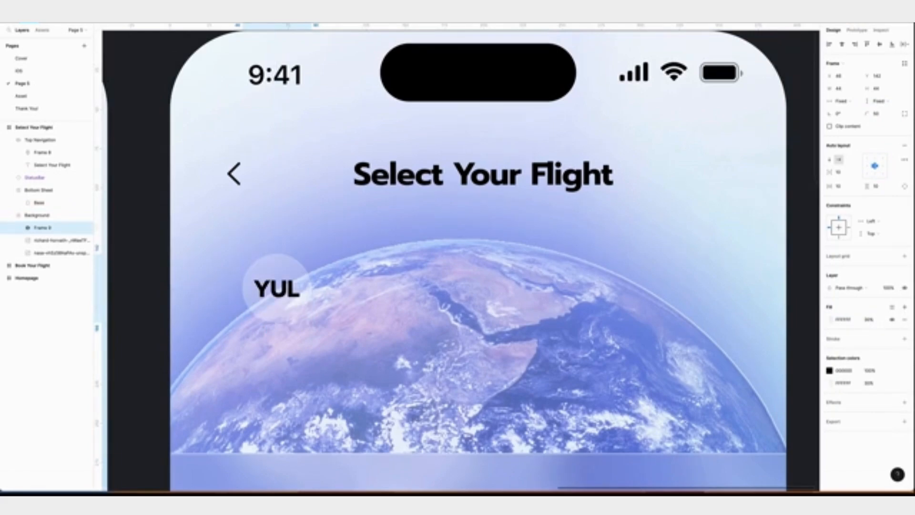
click(904, 338)
click(829, 351)
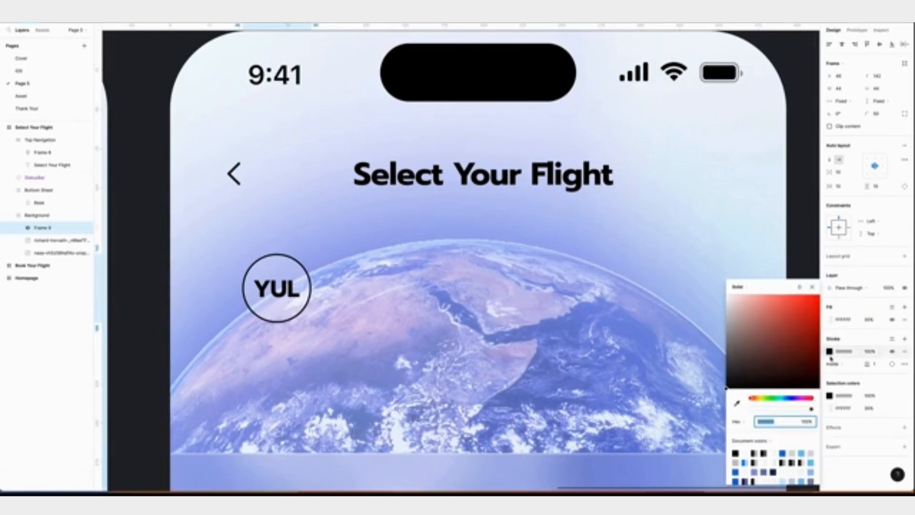
text(ffffff)
key(Return)
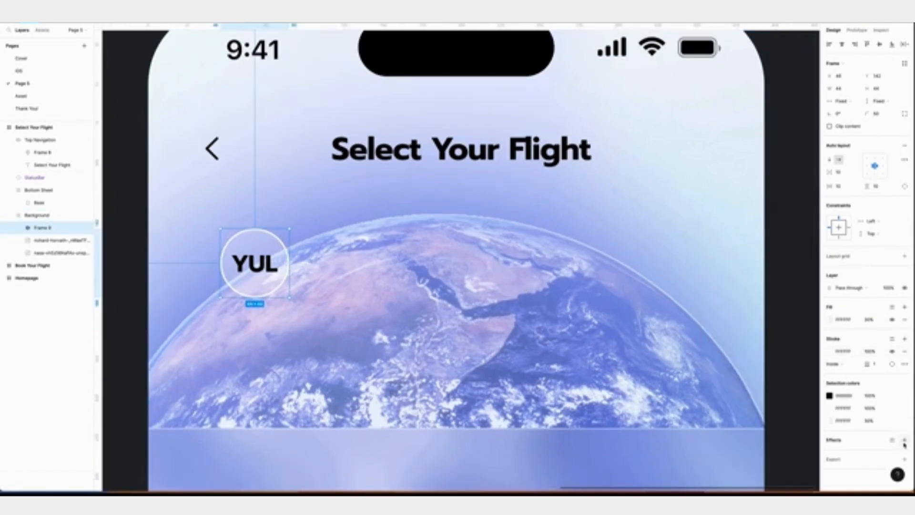
click(904, 440)
Give the badge a background blur of 10 and begin renaming its layer.
click(855, 453)
click(864, 471)
click(828, 452)
text(10)
key(Return)
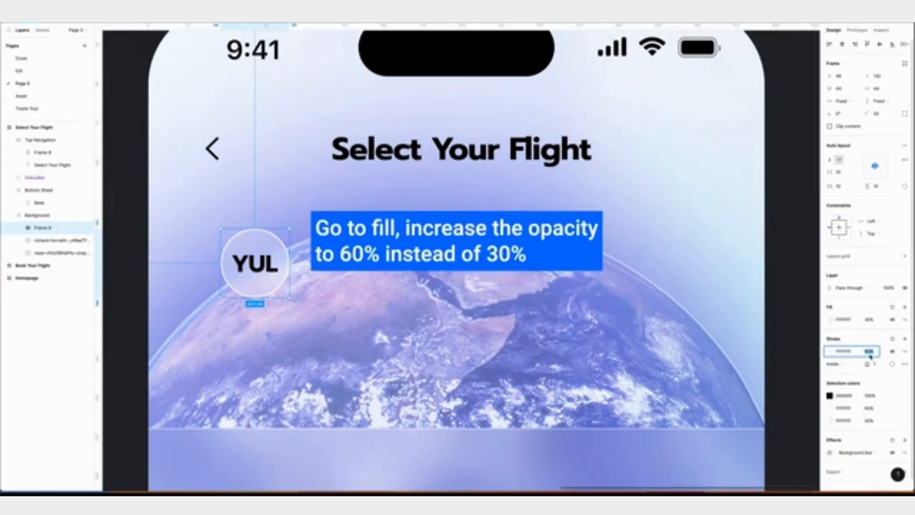
click(41, 228)
double_click(41, 228)
Name the badge layer YUL, paste a copy at the globe's right edge, relabel it NRT.
text(Y)
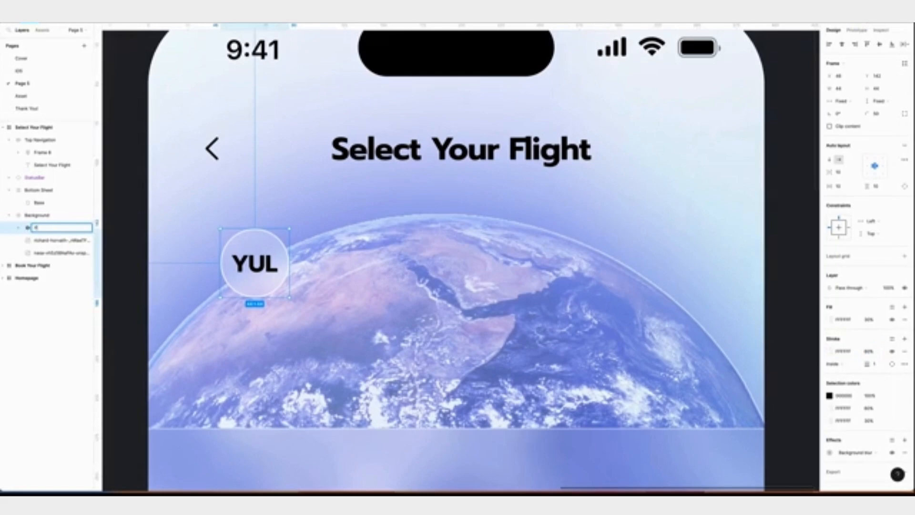
key(Return)
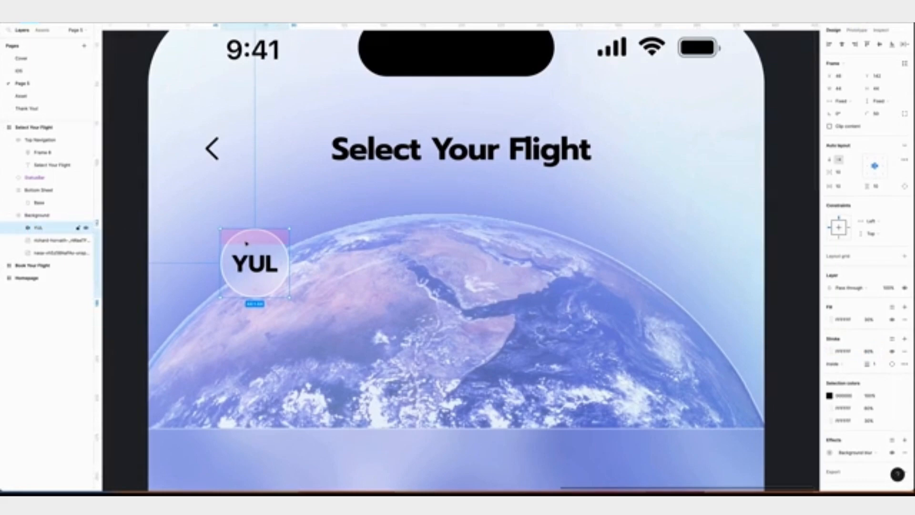
key(ctrl+v)
drag(246, 244, 648, 295)
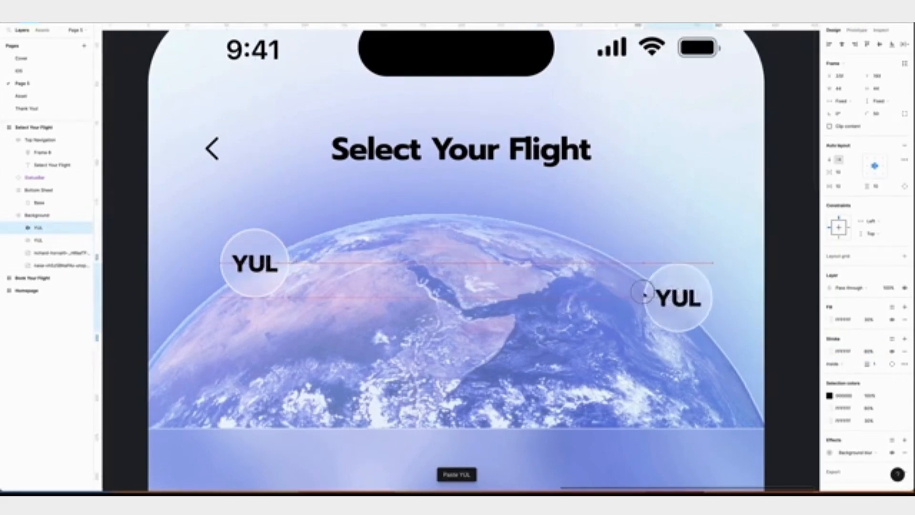
double_click(677, 297)
text(NRT)
key(Escape)
Add a drop shadow with Y offset 20 and blur 10 to the NRT badge.
scroll(806, 345, down, 3)
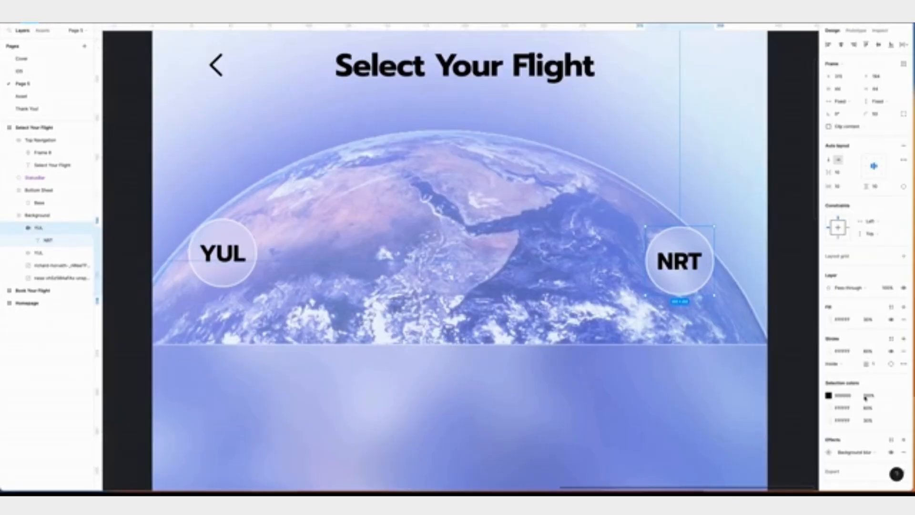
scroll(865, 398, down, 1)
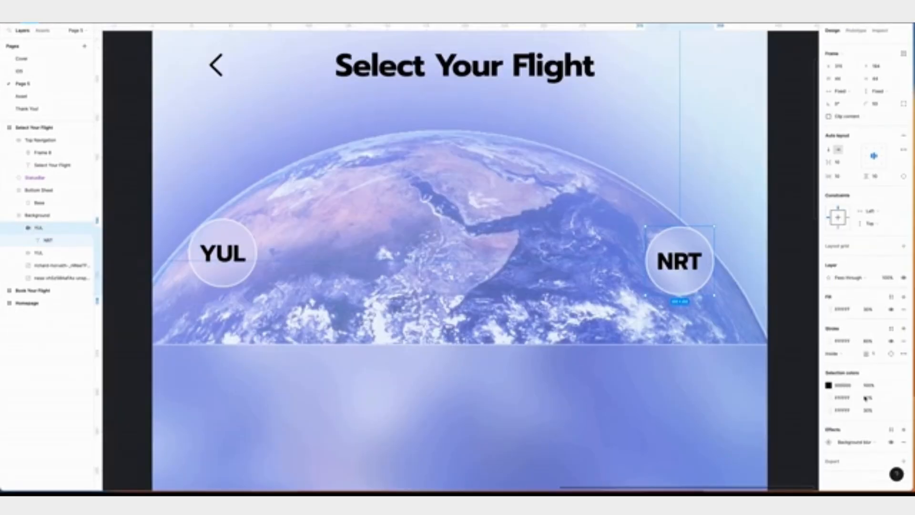
click(903, 429)
text(20)
key(Tab)
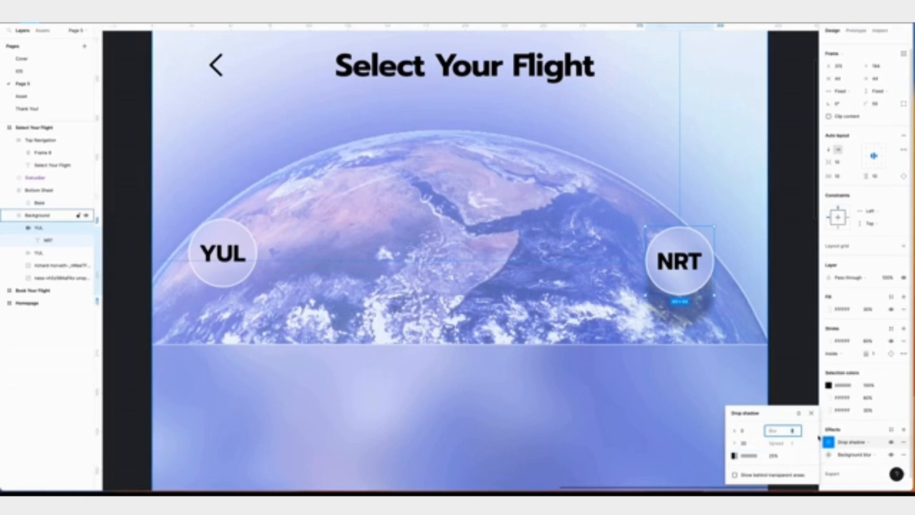
text(10)
Copy the NRT badge's styling and paste it onto the YUL badge.
right_click(681, 232)
mouse_move(744, 267)
click(782, 311)
click(235, 229)
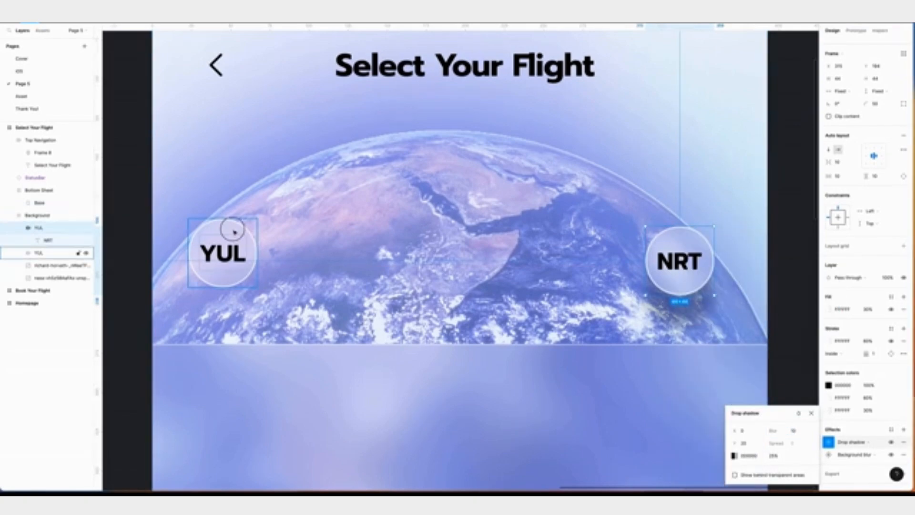
right_click(235, 229)
mouse_move(267, 261)
click(333, 313)
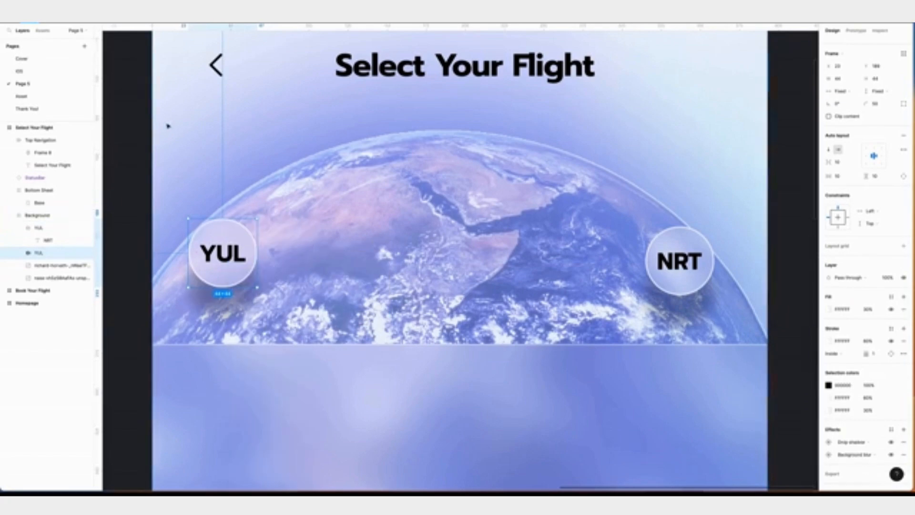
click(267, 138)
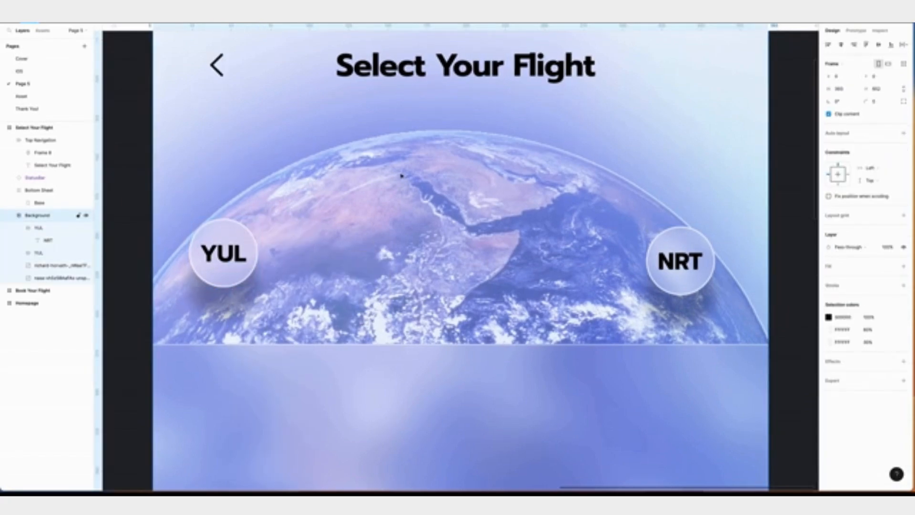
Thin the outlines of both NRT and YUL badges to 0.5.
scroll(403, 176, up, 2)
click(706, 289)
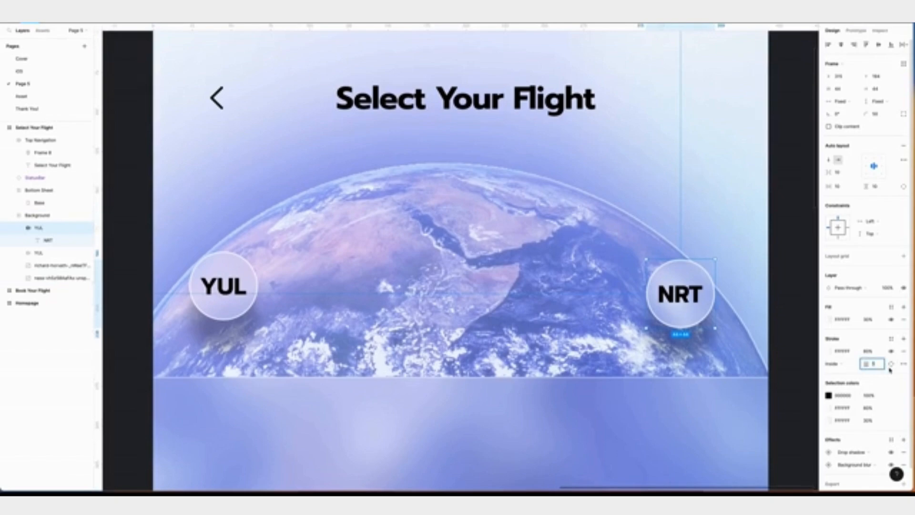
key(Return)
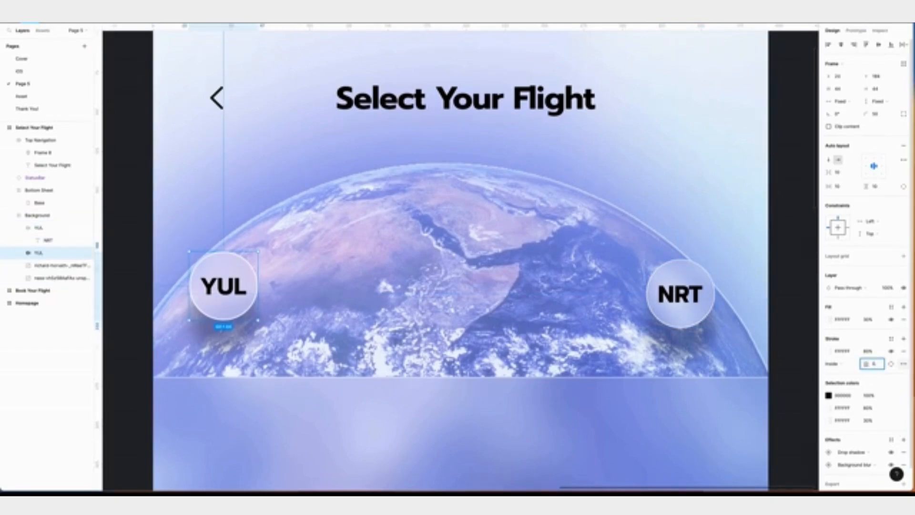
key(Return)
key(Escape)
Draw a line from YUL to NRT and bend it into an arc over the globe.
click(60, 26)
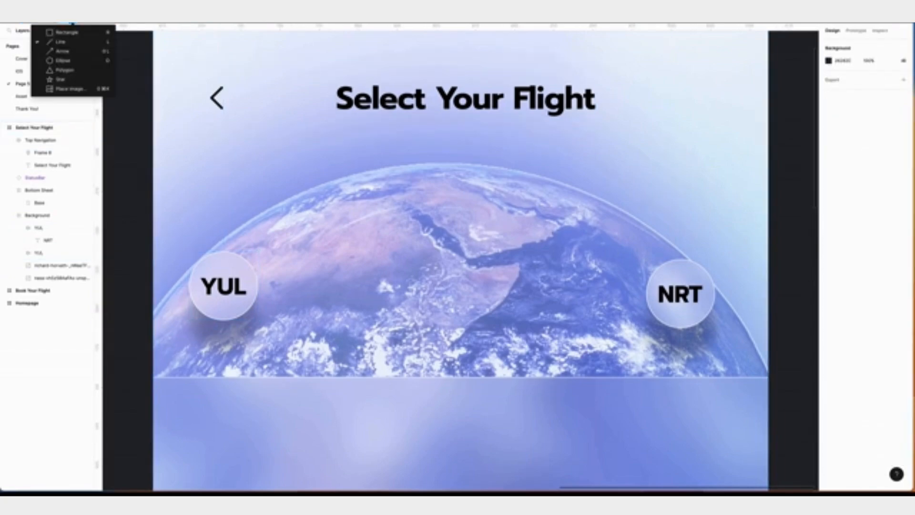
click(62, 49)
mouse_move(270, 287)
mouse_down()
mouse_move(648, 297)
mouse_move(642, 288)
mouse_up()
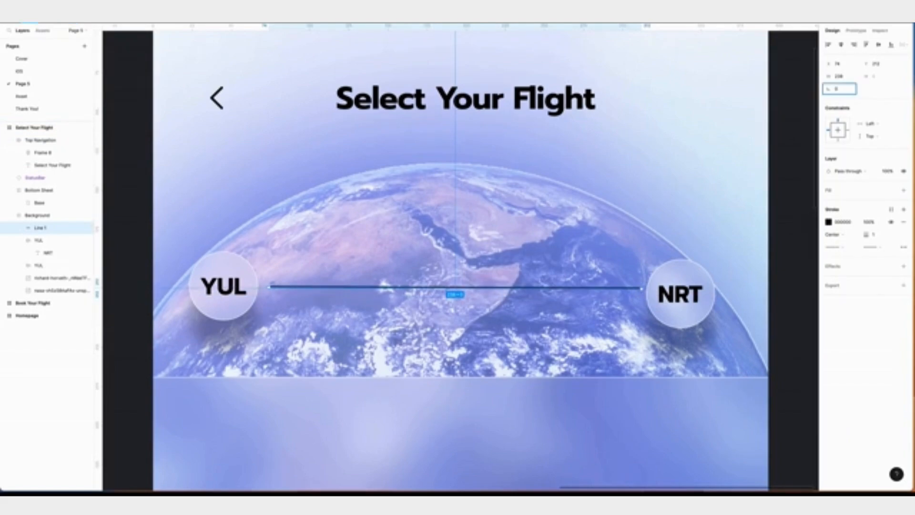
click(852, 79)
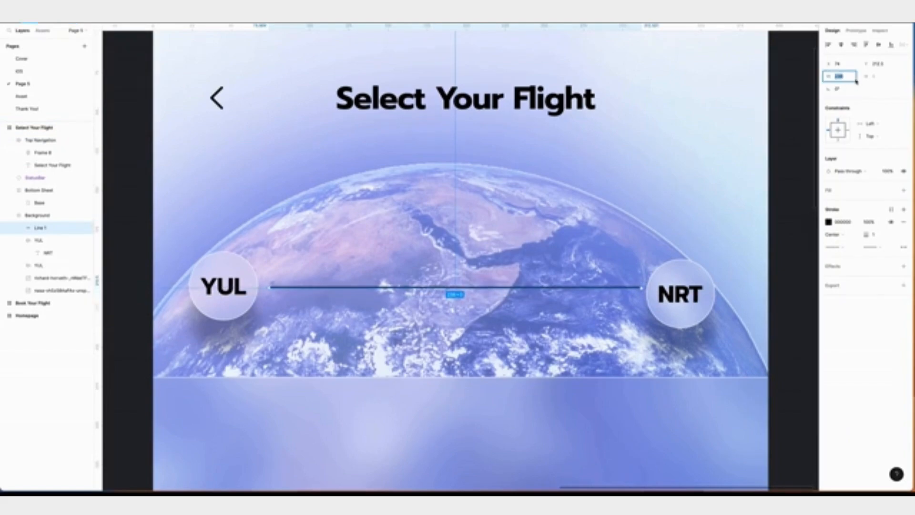
text(28)
key(Return)
click(841, 45)
key(Return)
click(65, 21)
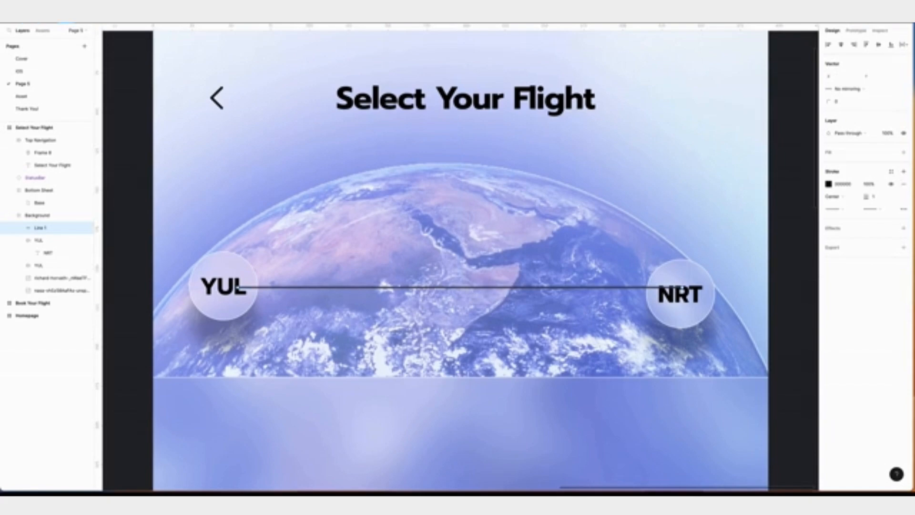
drag(458, 288, 460, 222)
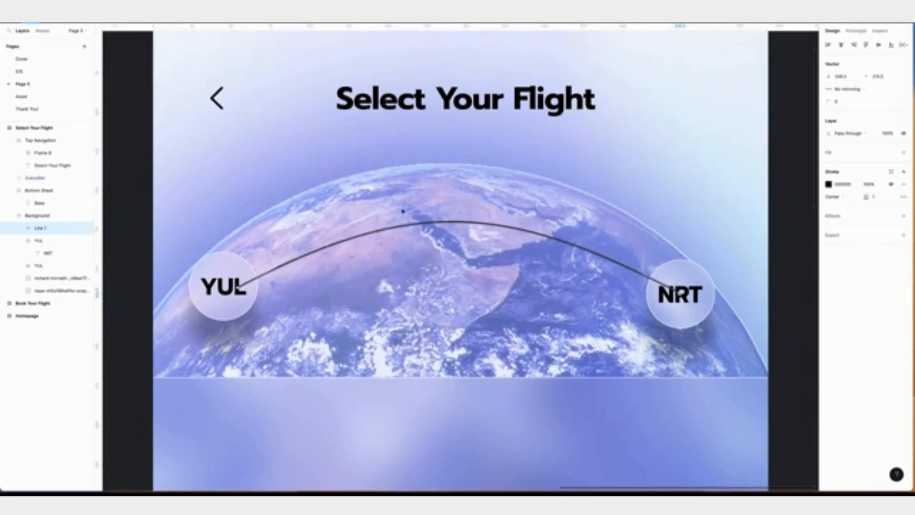
click(506, 193)
drag(684, 288, 677, 296)
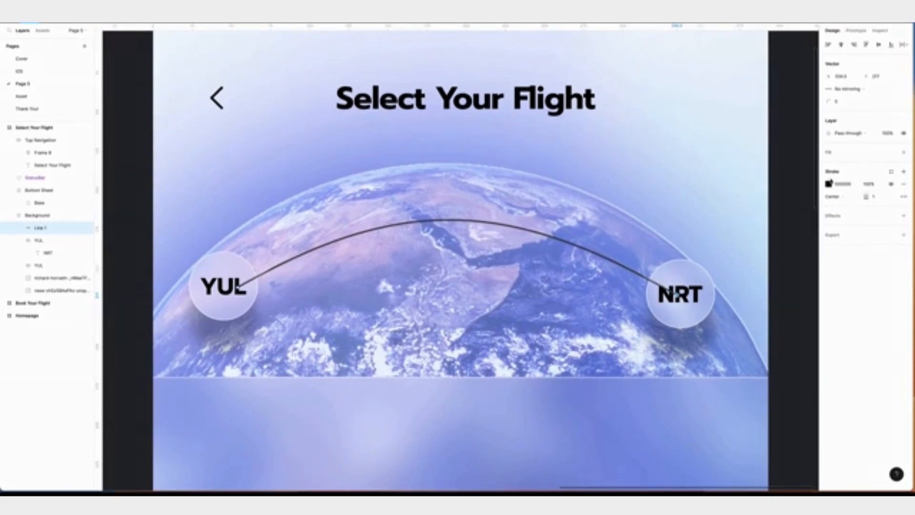
Style the arc with a 3 stroke weight, dashed style and 30% opacity.
click(882, 200)
text(3)
key(Return)
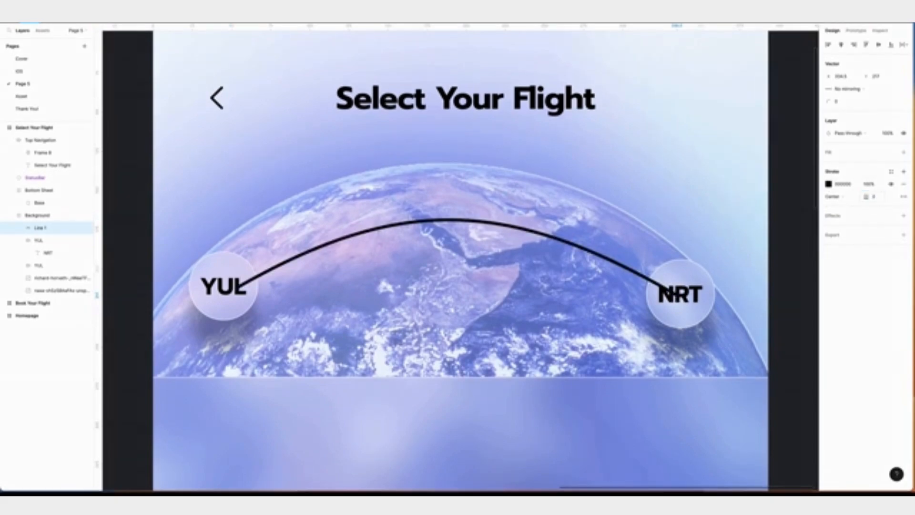
click(904, 199)
click(800, 266)
click(806, 265)
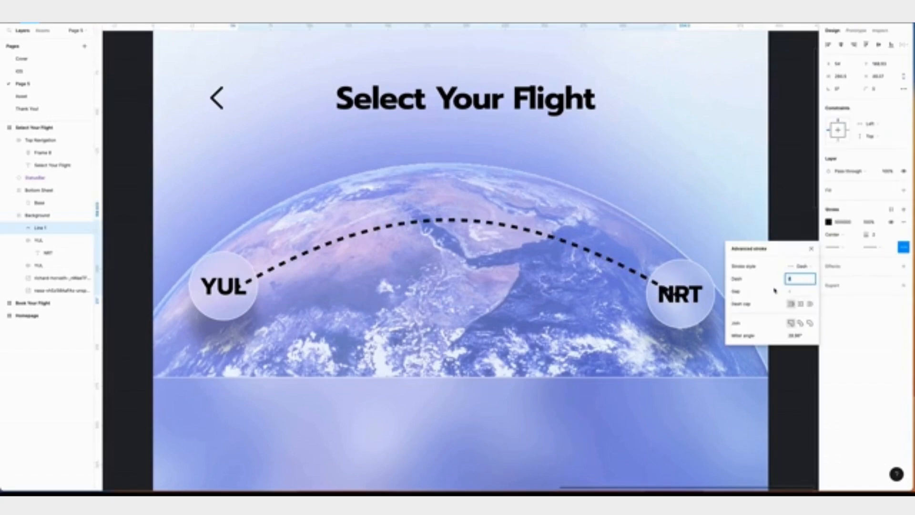
click(869, 221)
key(shift+Down)
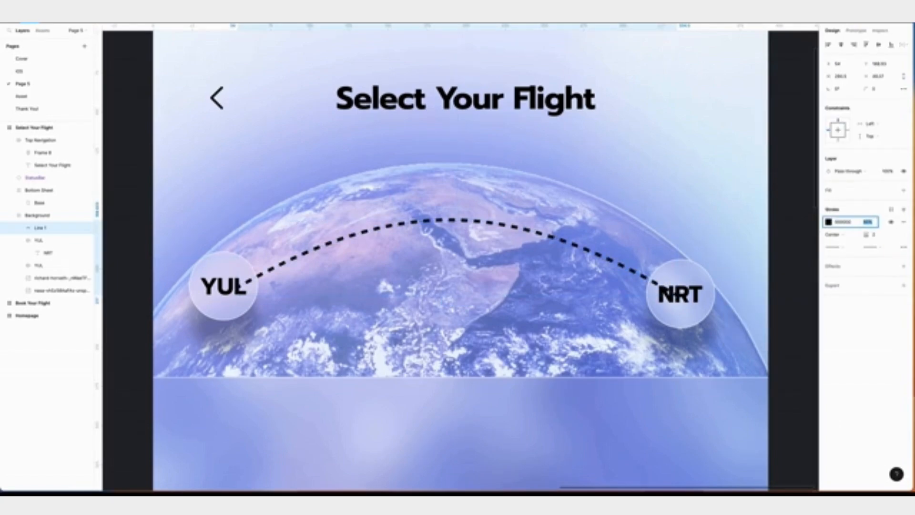
text(30)
key(Return)
Confirm the NRT layer name, rename the line to Distance, and move it below YUL.
click(40, 240)
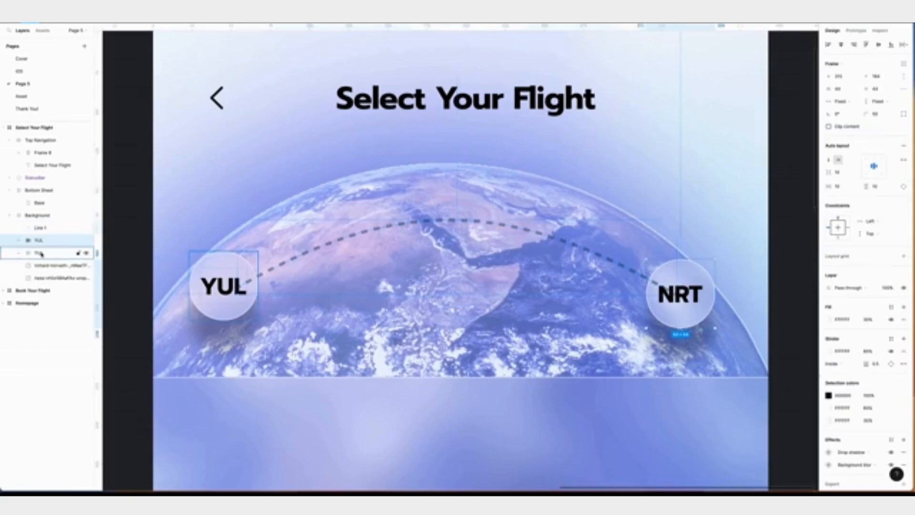
double_click(40, 241)
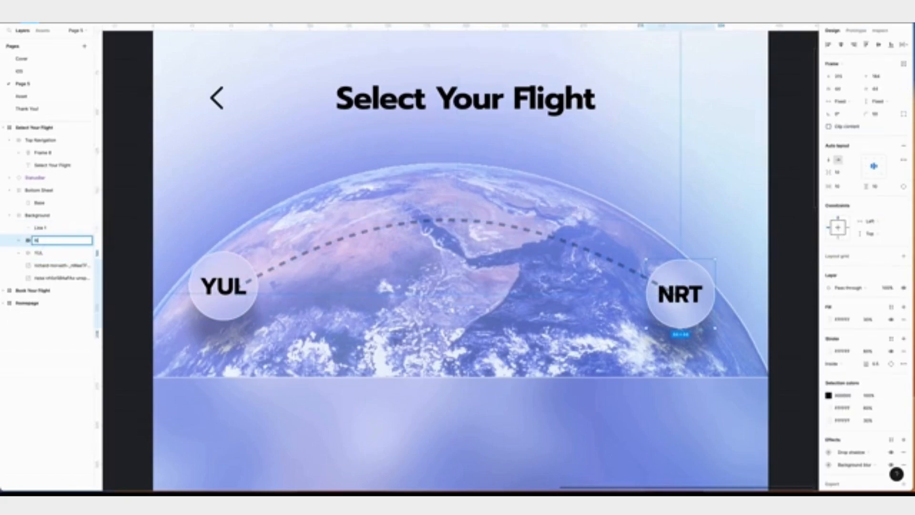
key(Return)
double_click(41, 228)
text(Distance)
key(Return)
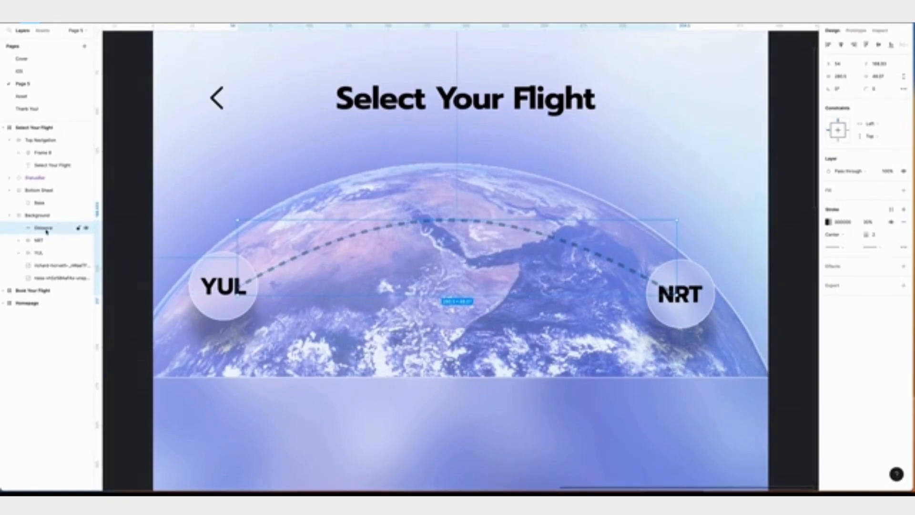
drag(52, 231, 47, 256)
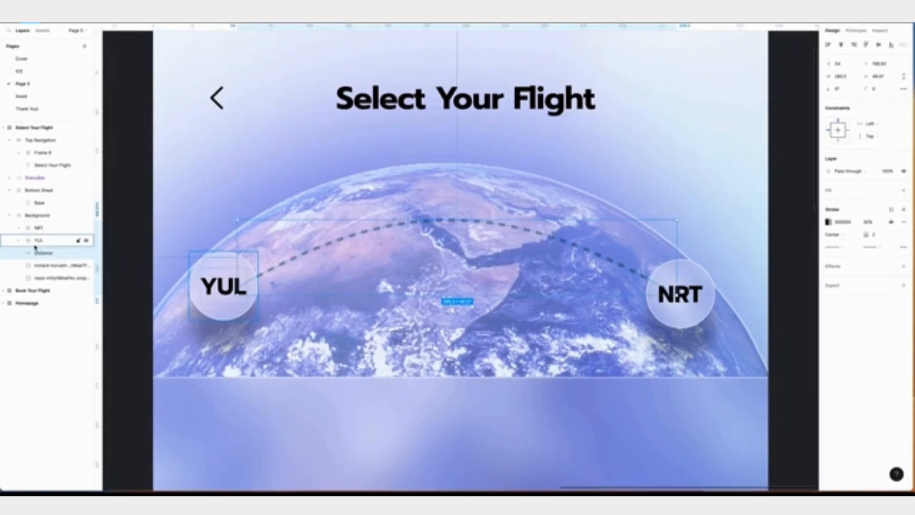
Group NRT, YUL and the line as 'Distance' and centre it over the globe.
shift+click(43, 227)
key(super+g)
double_click(43, 228)
text(Distance)
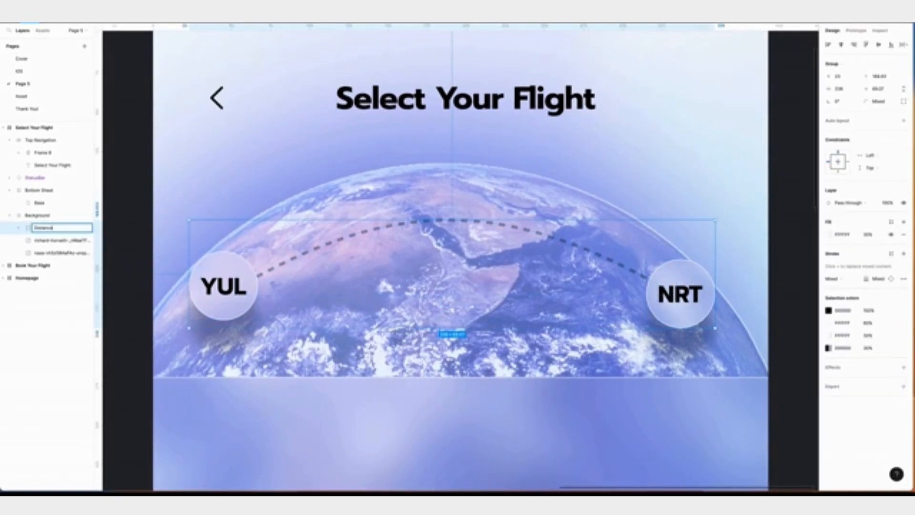
key(Return)
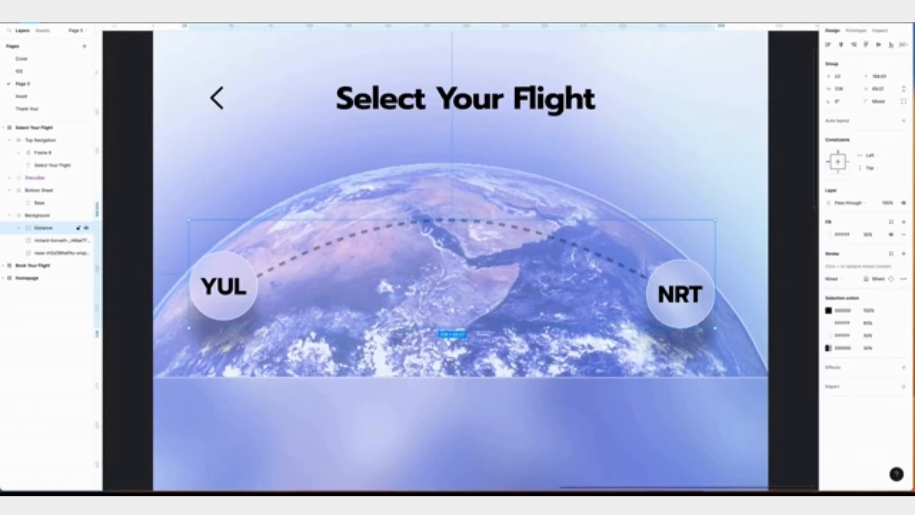
click(840, 45)
key(Left)
key(Left)
key(Down)
key(Down)
key(Down)
key(Down)
key(Down)
key(Down)
key(Down)
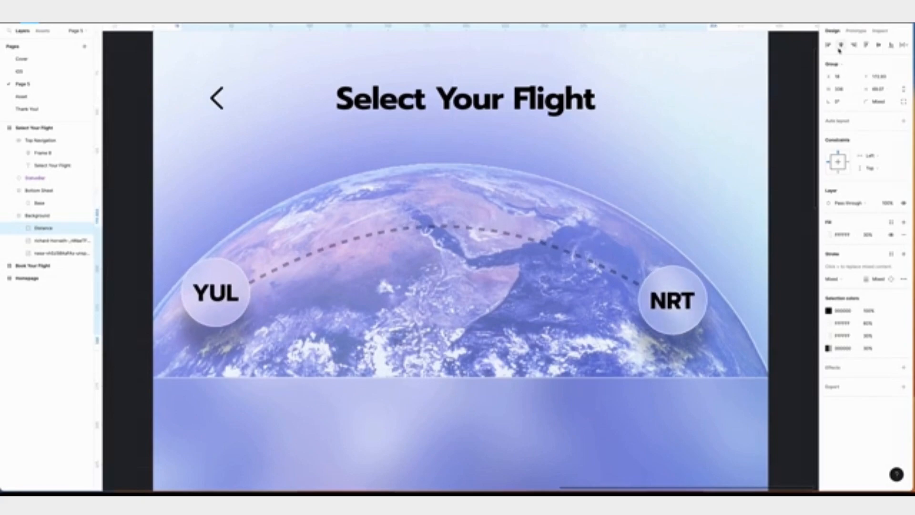
key(Escape)
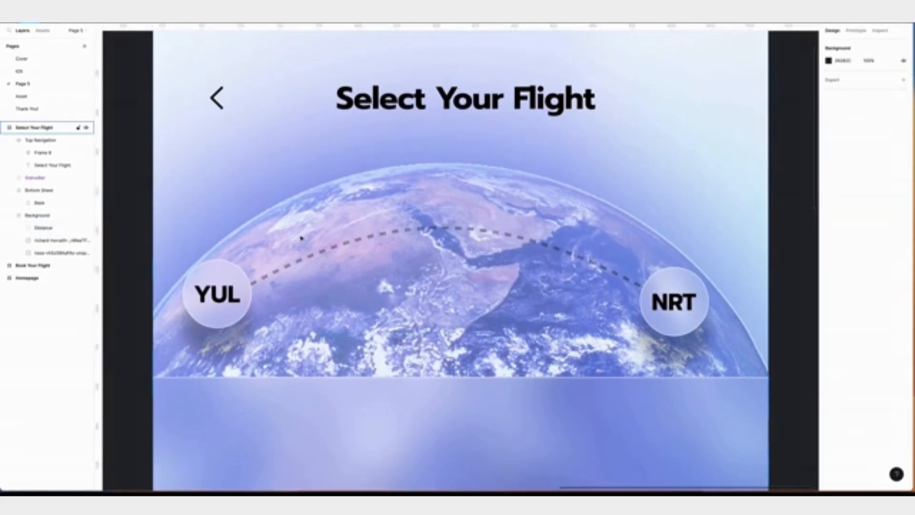
Insert an airplane from the SF Symbols plugin and place it atop the dashed arc.
right_click(460, 195)
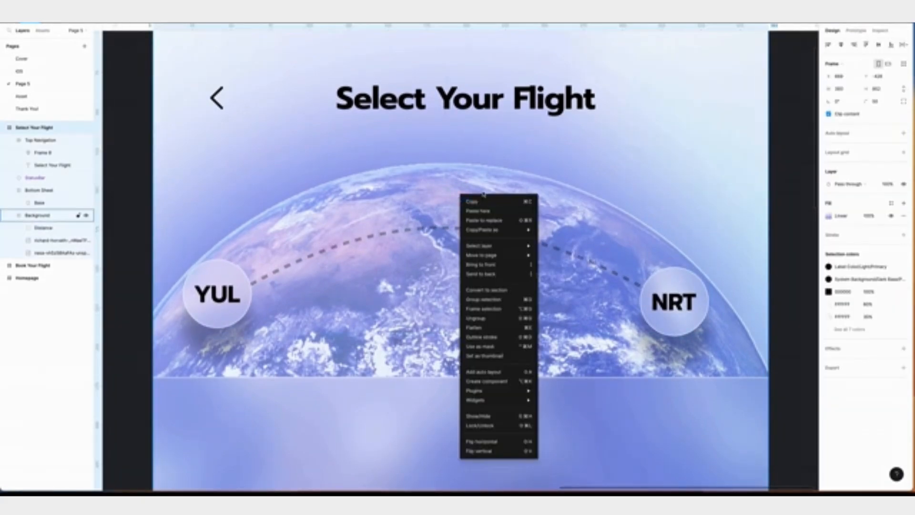
click(569, 264)
click(523, 114)
text(plane)
click(539, 157)
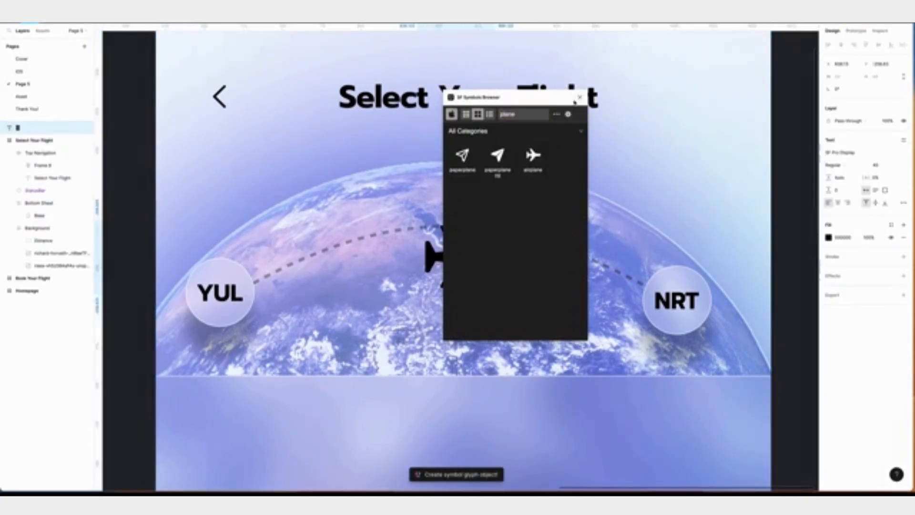
click(579, 97)
drag(457, 256, 453, 227)
Set the airplane's font size to 30 and rotation to -4°.
drag(492, 187, 494, 184)
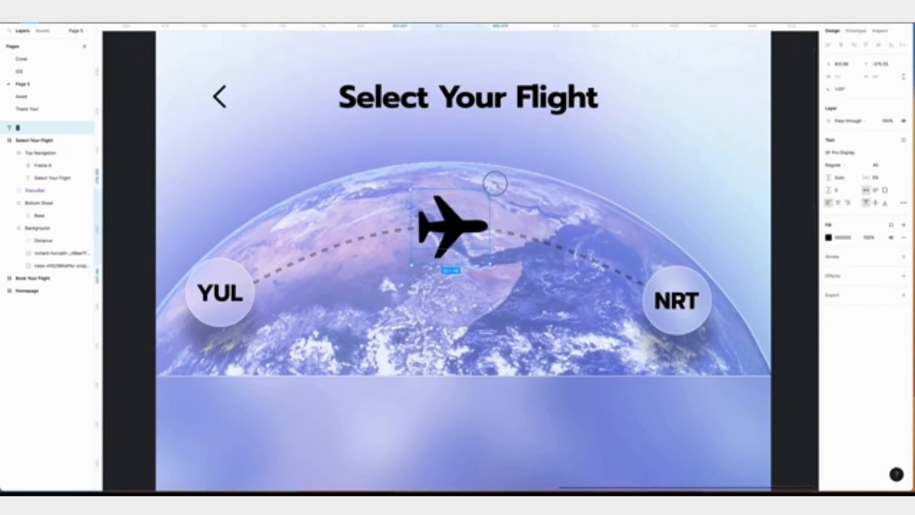
click(880, 165)
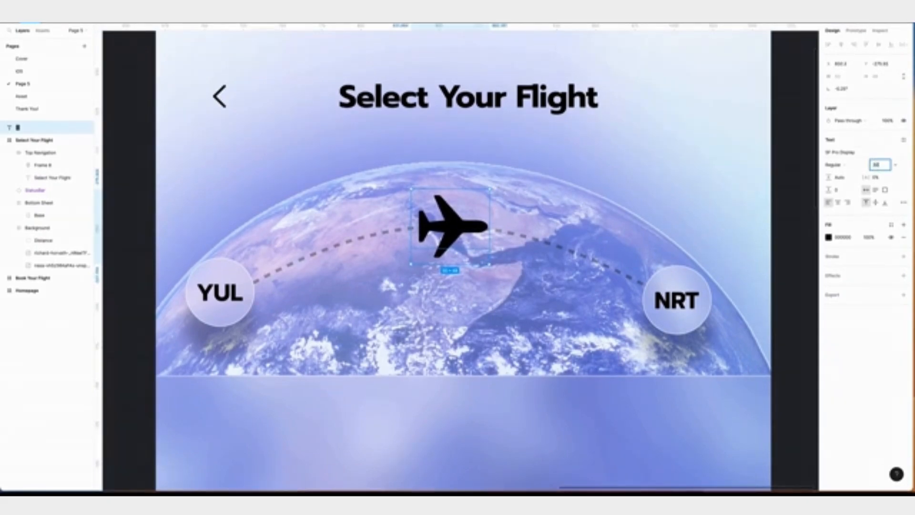
text(30)
key(Return)
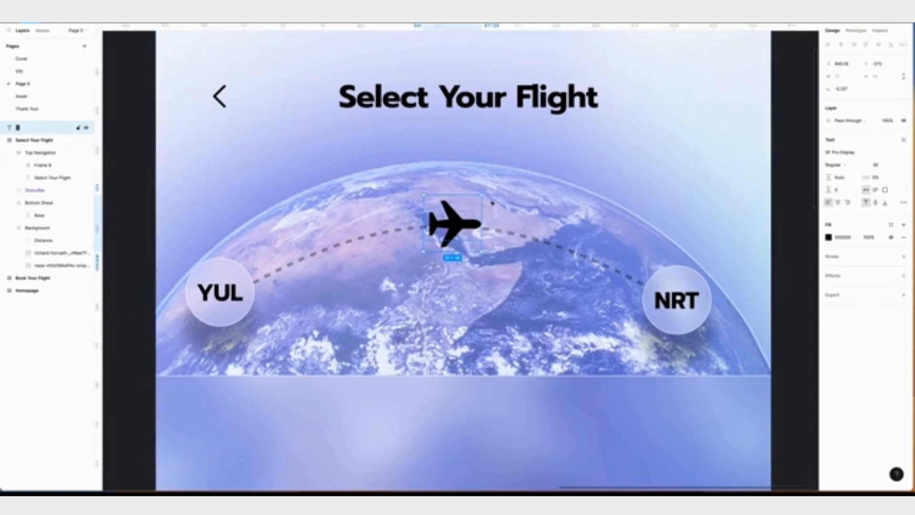
drag(484, 188, 486, 192)
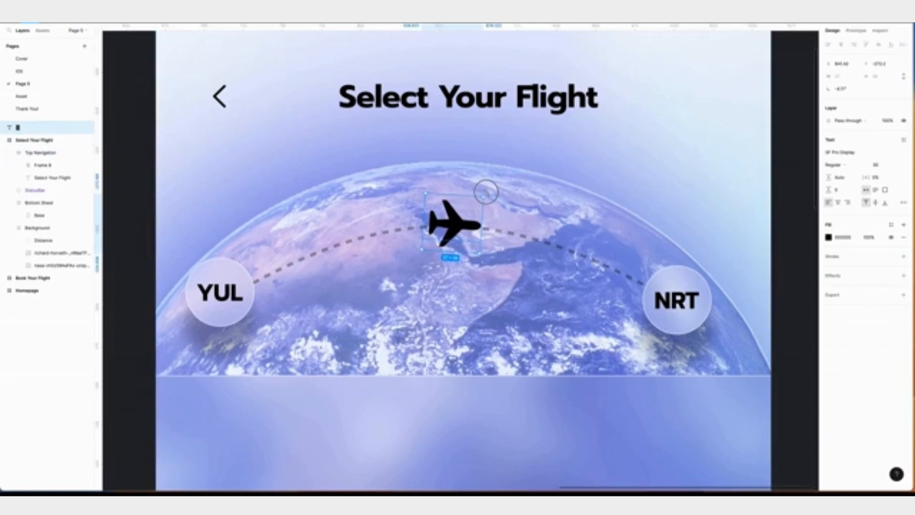
click(841, 89)
text(-4)
key(Return)
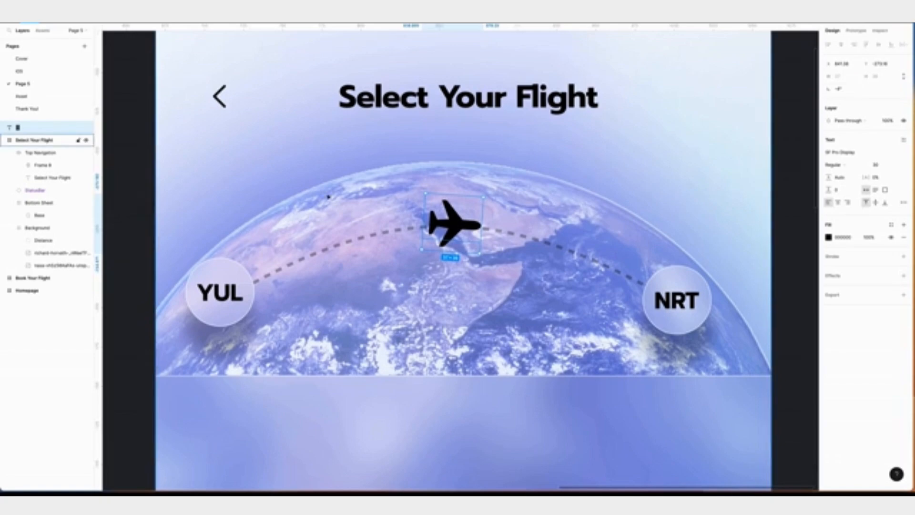
Move the airplane into the Distance group and give it a drop shadow with Y 20, blur 10.
click(23, 127)
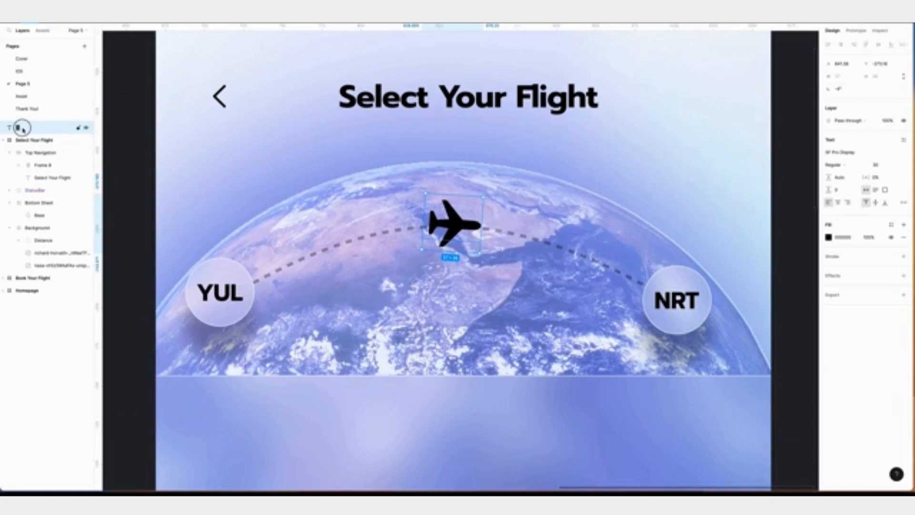
drag(22, 128, 42, 239)
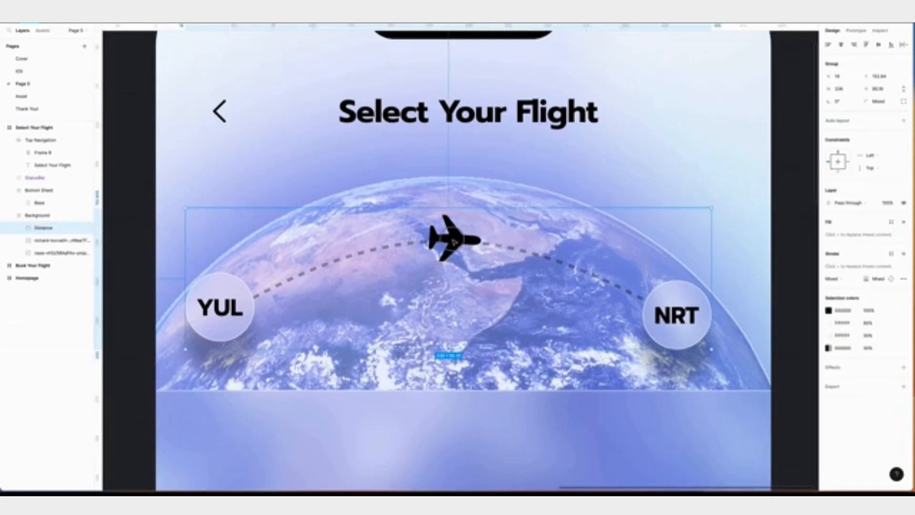
double_click(452, 238)
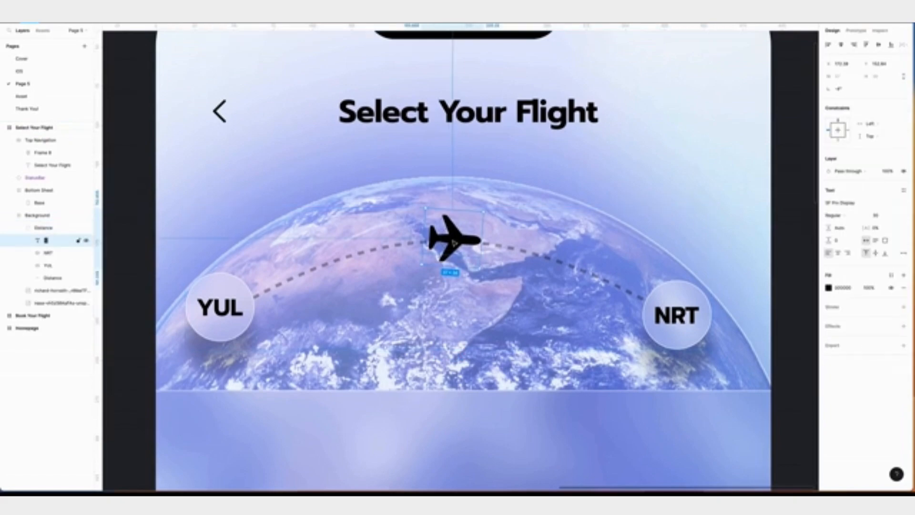
click(903, 326)
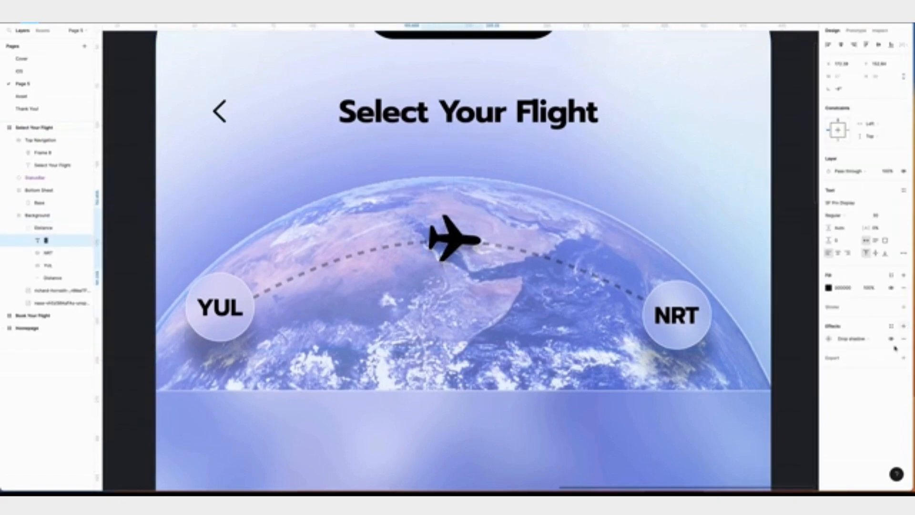
click(829, 338)
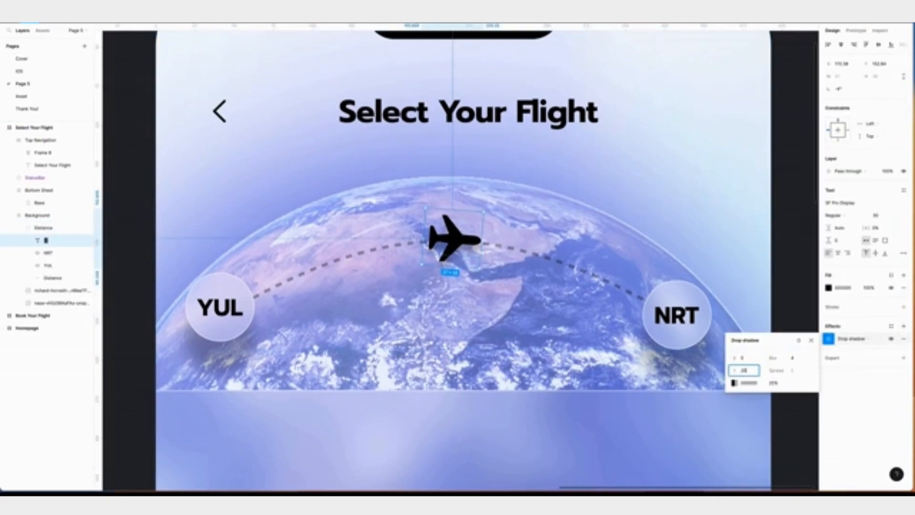
key(Tab)
text(10)
key(Tab)
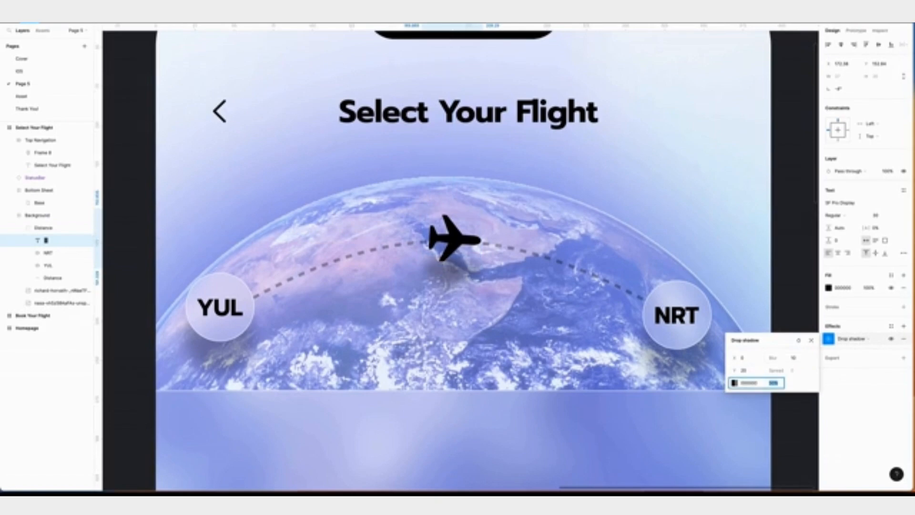
Draw a grey rectangle below the globe, 353 wide.
key(Return)
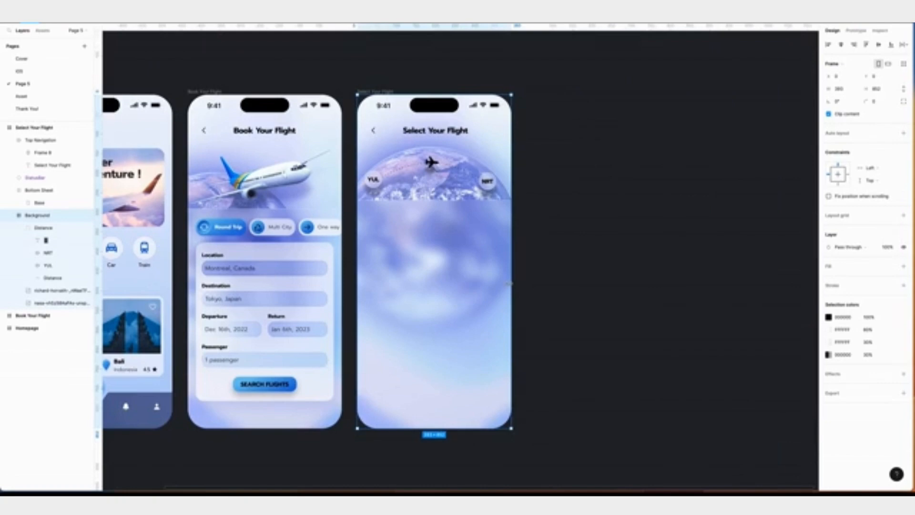
scroll(585, 152, down, 1)
key(plus)
scroll(584, 151, down, 1)
key(r)
mouse_move(272, 133)
mouse_down()
mouse_move(531, 200)
mouse_move(530, 220)
mouse_up()
click(846, 79)
text(353)
key(Return)
Make the card 120 tall, centred horizontally, with a corner radius of 20.
click(890, 80)
text(1)
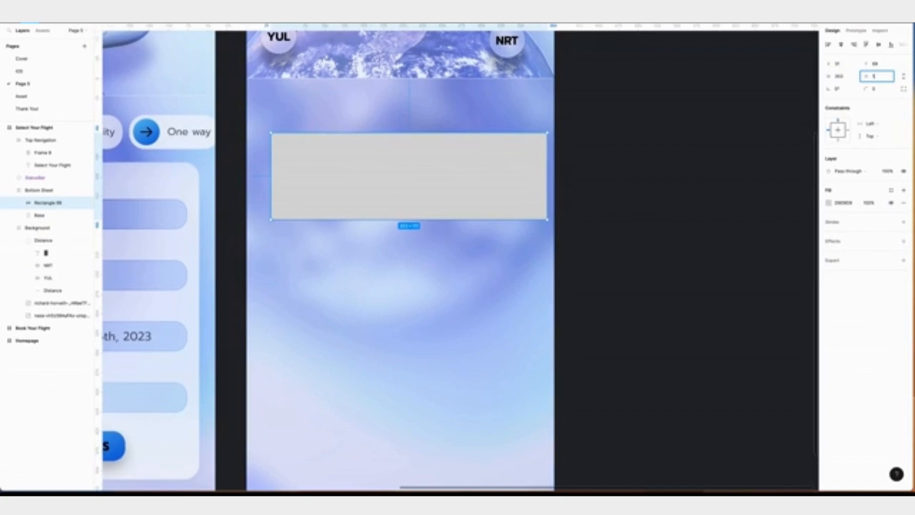
key(Return)
key(alt+h)
click(879, 91)
key(Return)
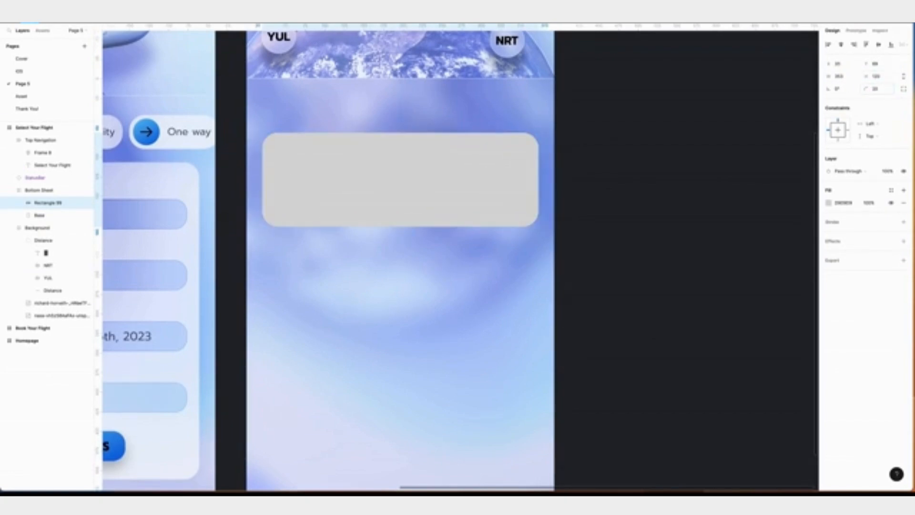
Draw a red FF0000 circle sized 30×30.
key(plus)
click(780, 107)
key(o)
drag(152, 224, 197, 268)
click(828, 203)
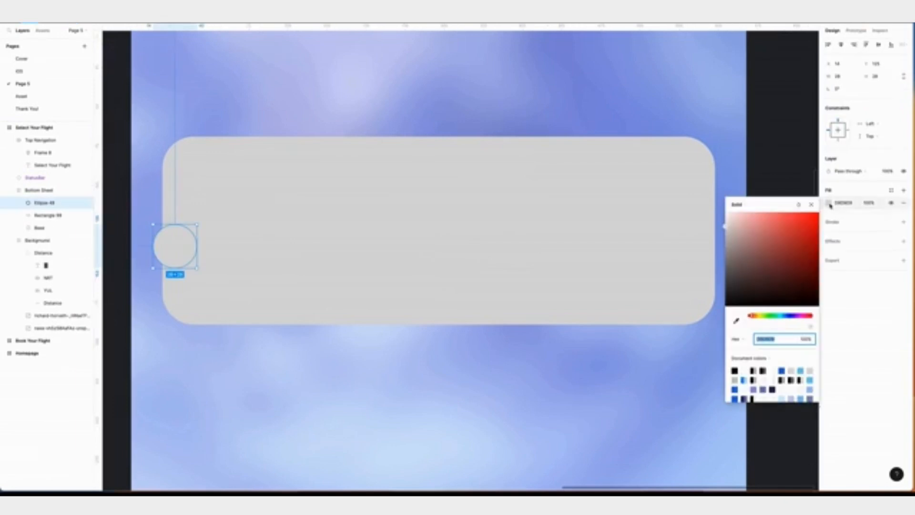
drag(726, 227, 912, 203)
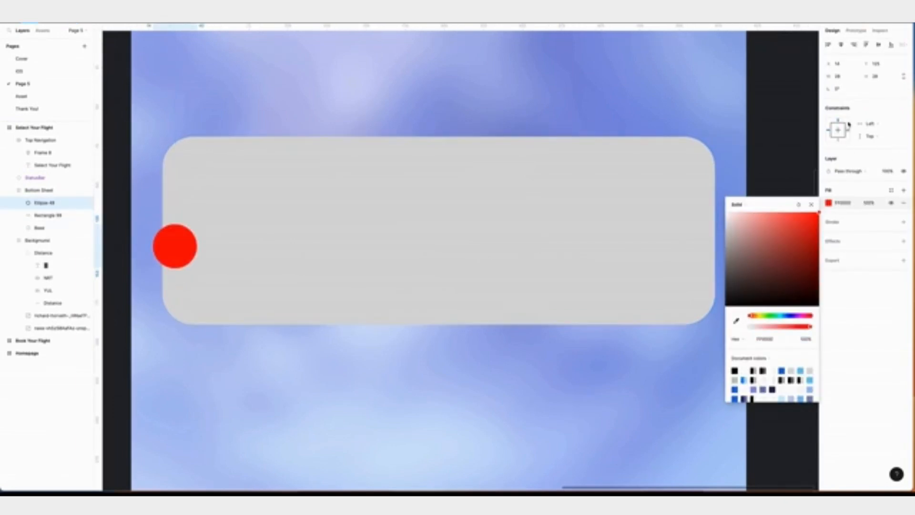
click(837, 76)
text(40)
key(Return)
click(879, 78)
text(30)
key(Return)
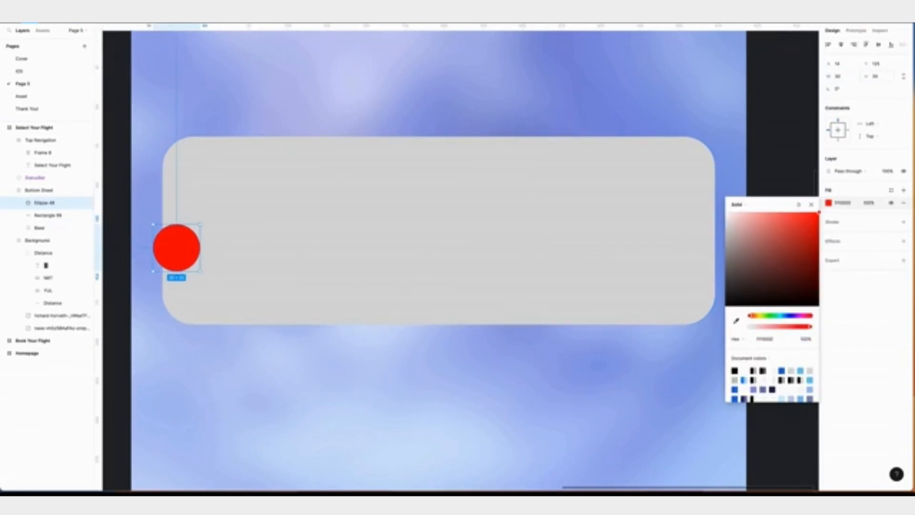
Centre the circle on the card's left edge and a duplicate on its right edge.
drag(184, 249, 169, 245)
key(alt)
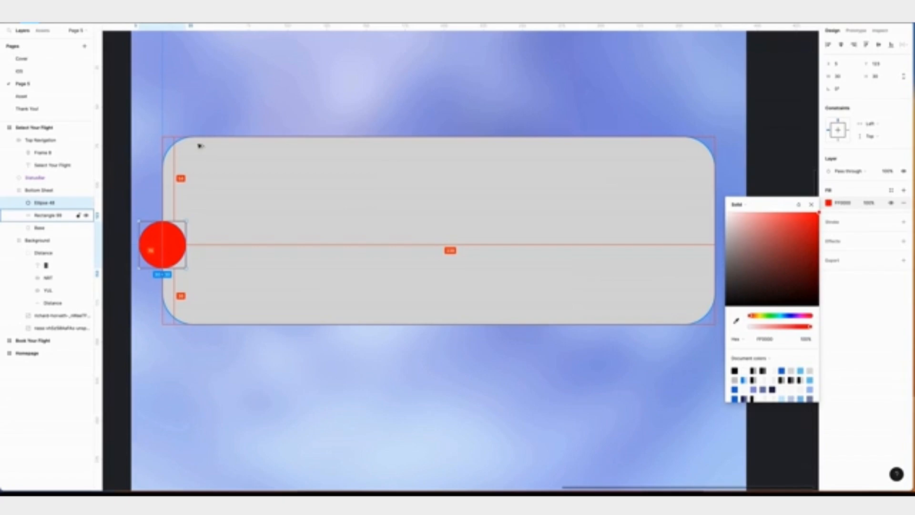
key(super+d)
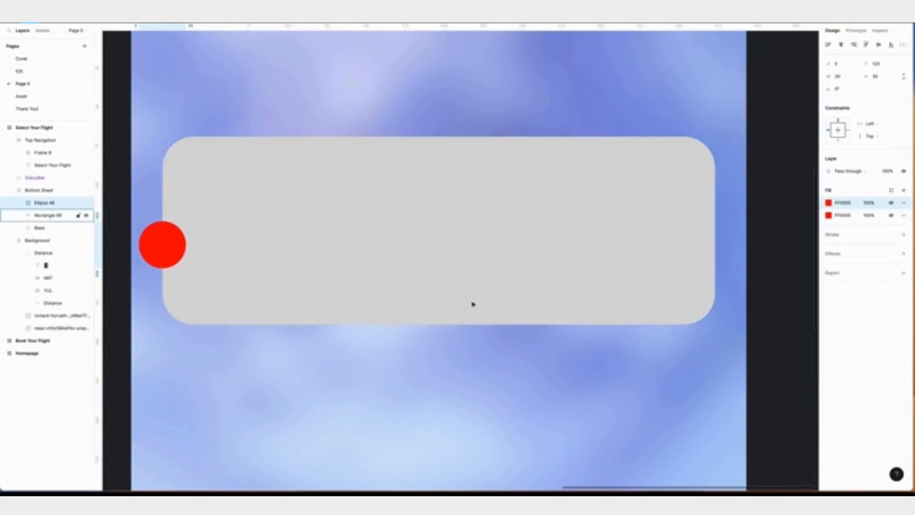
scroll(308, 265, left, 2)
key(super+d)
key(shift+Right)
key(shift+Right)
key(shift+Right)
key(shift+Right)
key(shift+Right)
key(shift+Right)
key(shift+Right)
key(shift+Right)
key(shift+Right)
key(shift+Right)
key(shift+Right)
key(shift+Right)
key(shift+Right)
key(shift+Right)
key(shift+Right)
key(shift+Right)
key(shift+Right)
key(shift+Right)
key(shift+Right)
key(shift+Right)
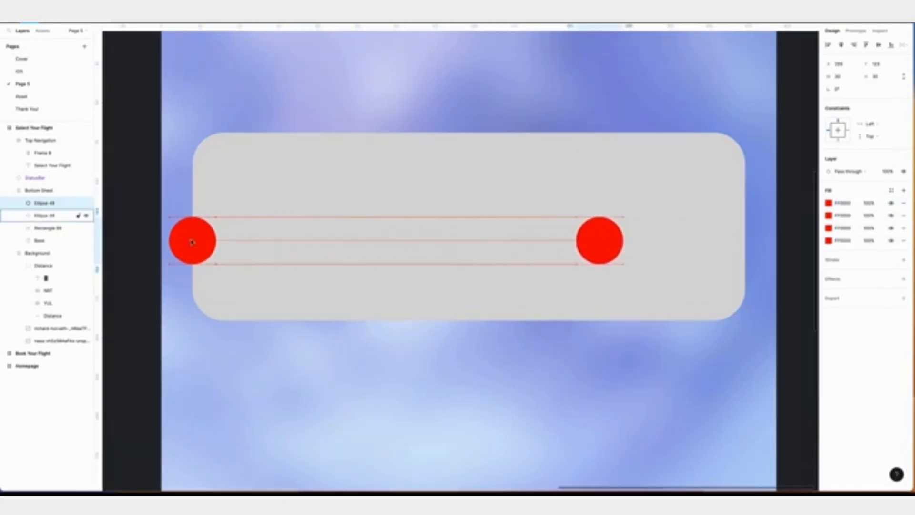
key(shift+Right)
key(shift+Right)
key(shift+Right)
drag(758, 245, 747, 245)
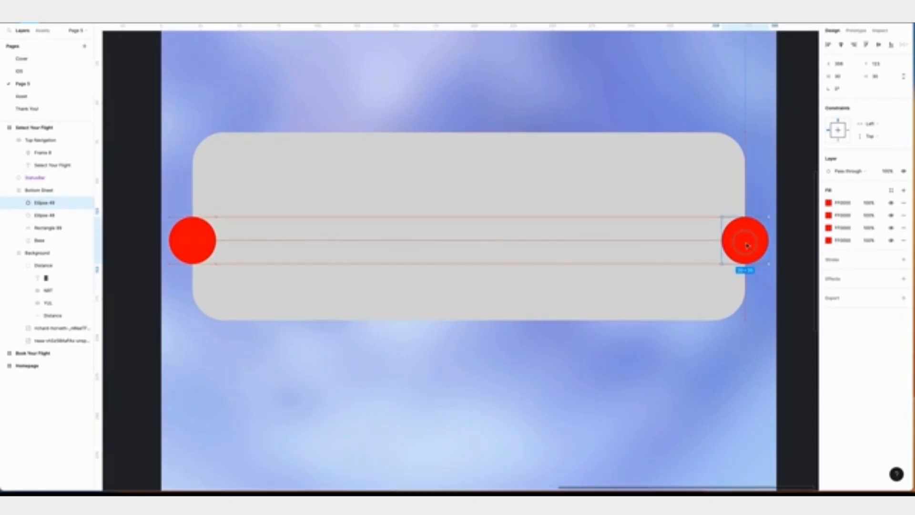
Select both circles plus the grey card and open the Boolean options.
shift+click(43, 215)
shift+click(29, 228)
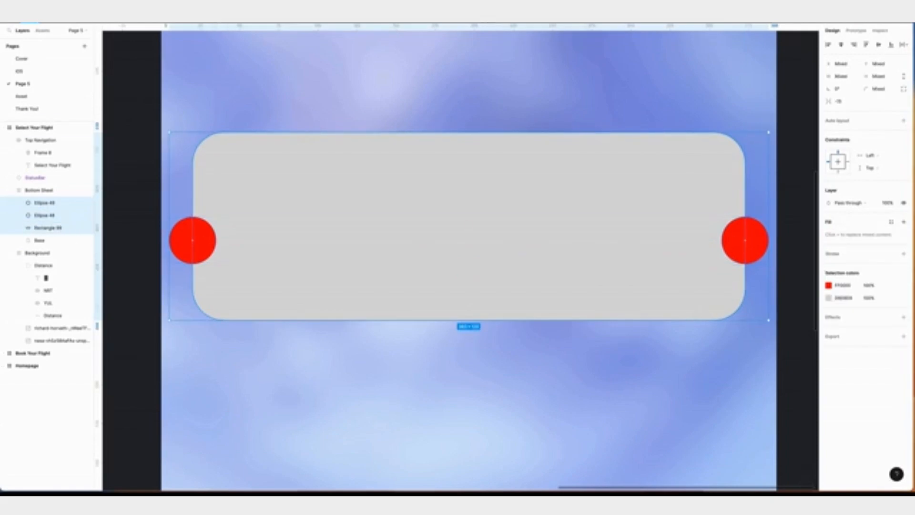
click(489, 24)
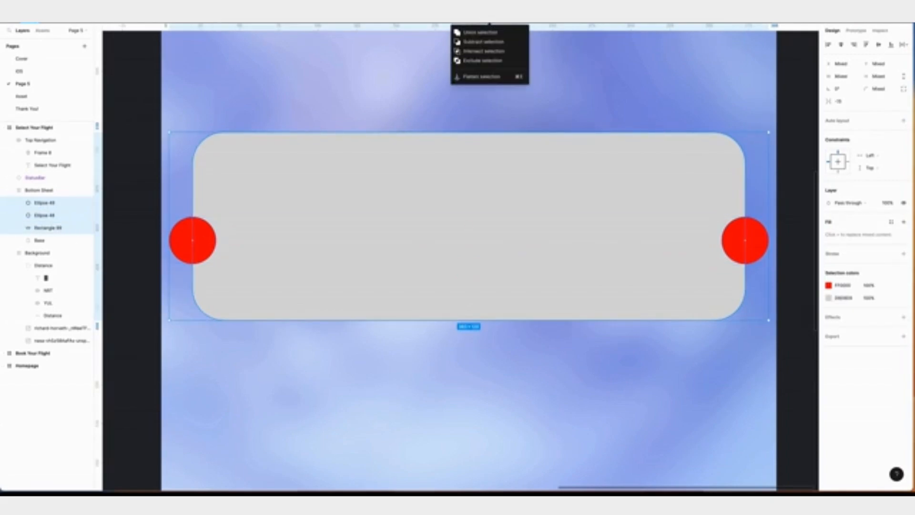
Subtract the circles from the card and fill the ticket white at 85% opacity.
click(489, 43)
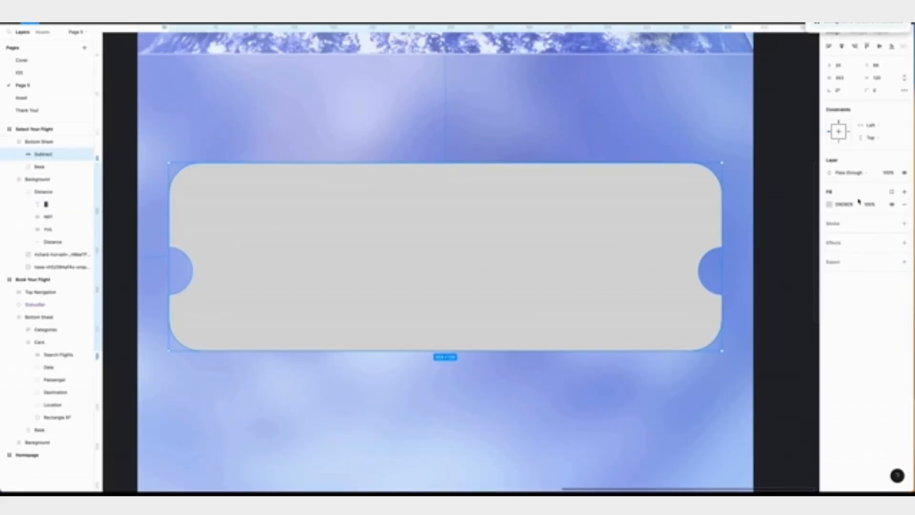
click(829, 204)
drag(725, 227, 700, 159)
click(870, 205)
text(8)
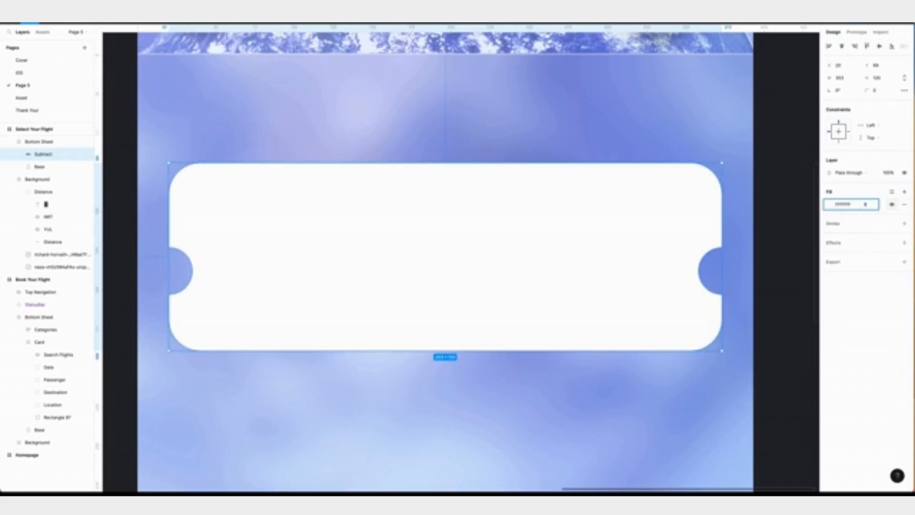
key(Return)
Give the ticket a 0.5 linear white-to-black gradient outline with a blend mode.
click(836, 222)
click(829, 235)
click(737, 237)
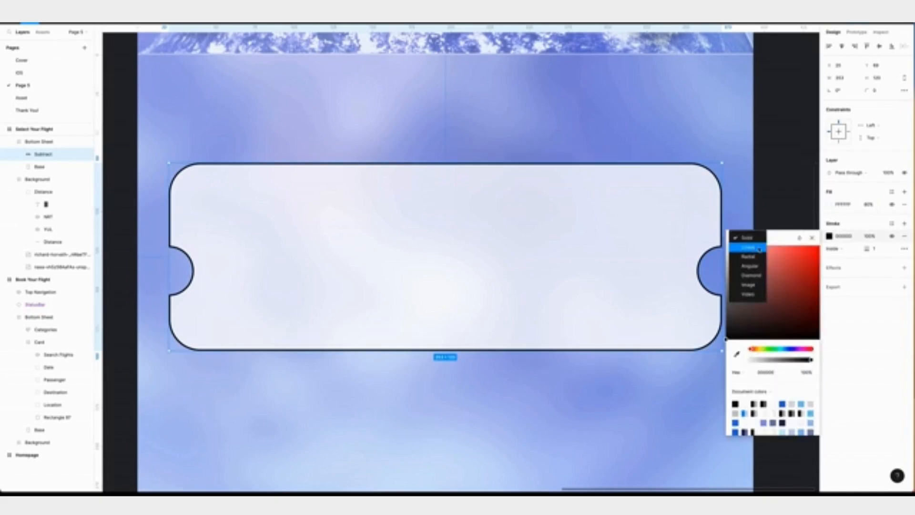
click(739, 252)
drag(733, 348, 687, 153)
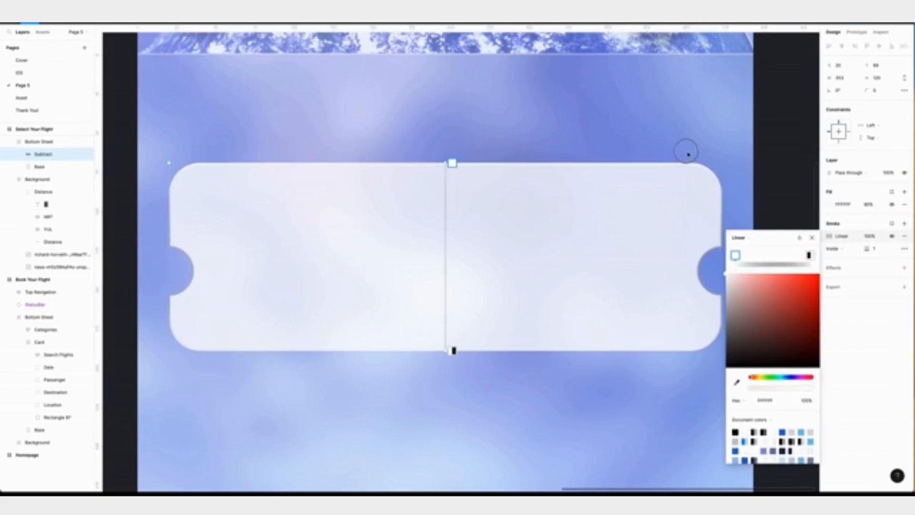
click(453, 350)
drag(751, 387, 812, 388)
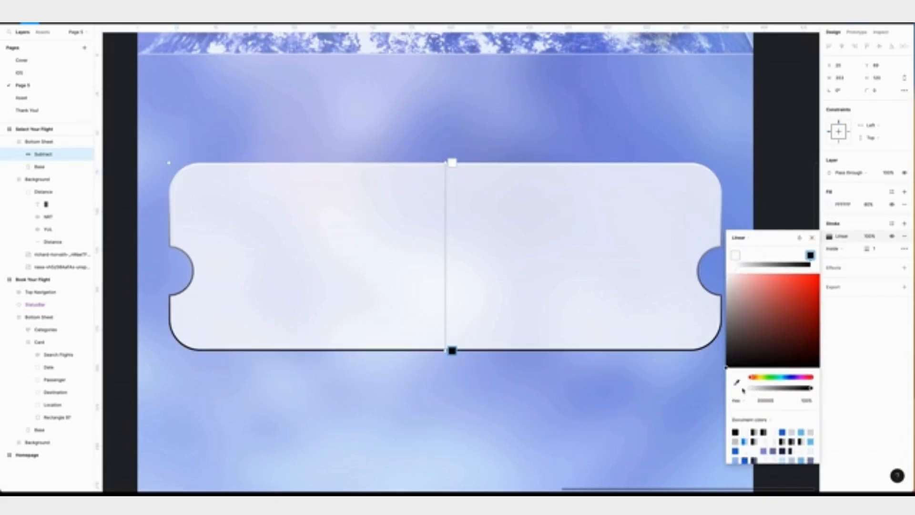
click(799, 237)
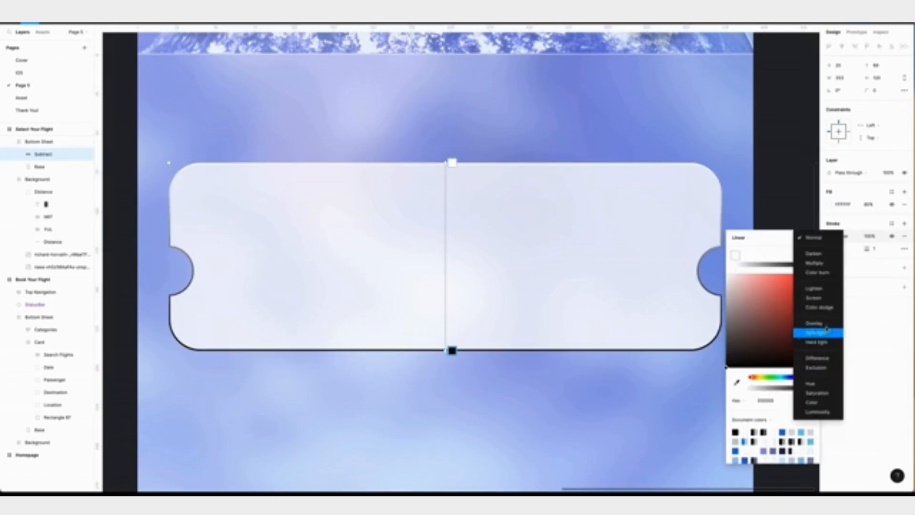
click(815, 298)
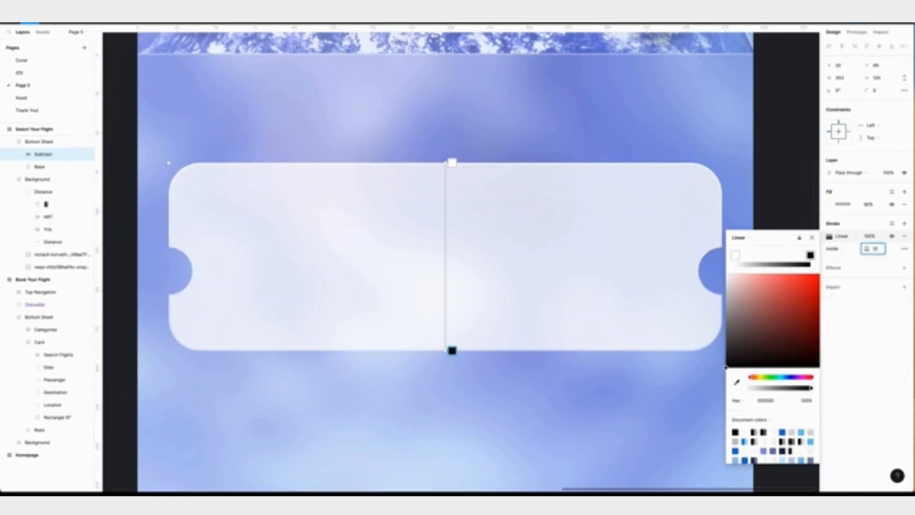
key(Return)
click(39, 142)
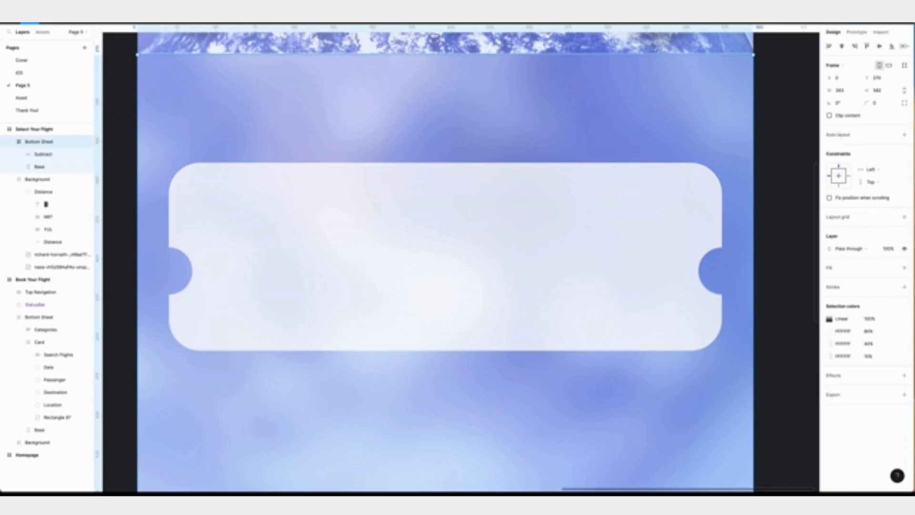
Add a bold 15-size departure time 7:05 on one line on the ticket.
key(t)
drag(210, 187, 289, 213)
text(7:05)
key(Escape)
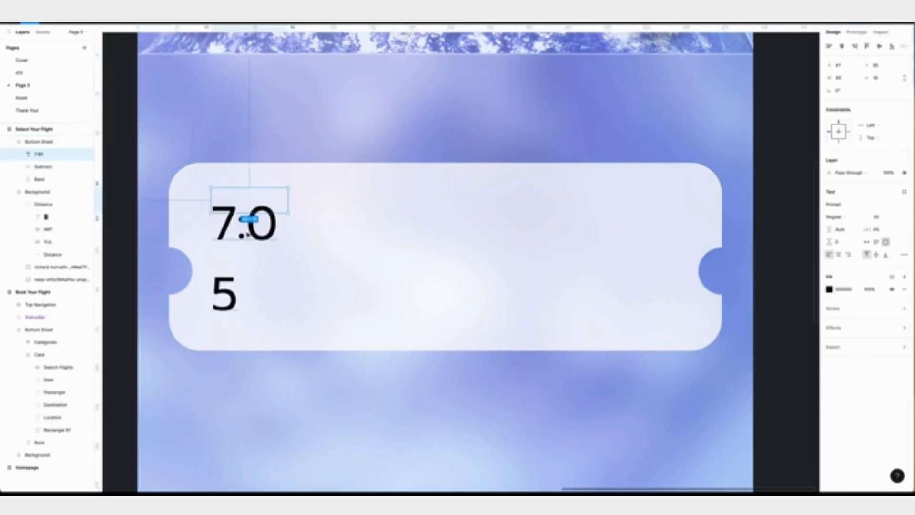
double_click(246, 234)
click(866, 242)
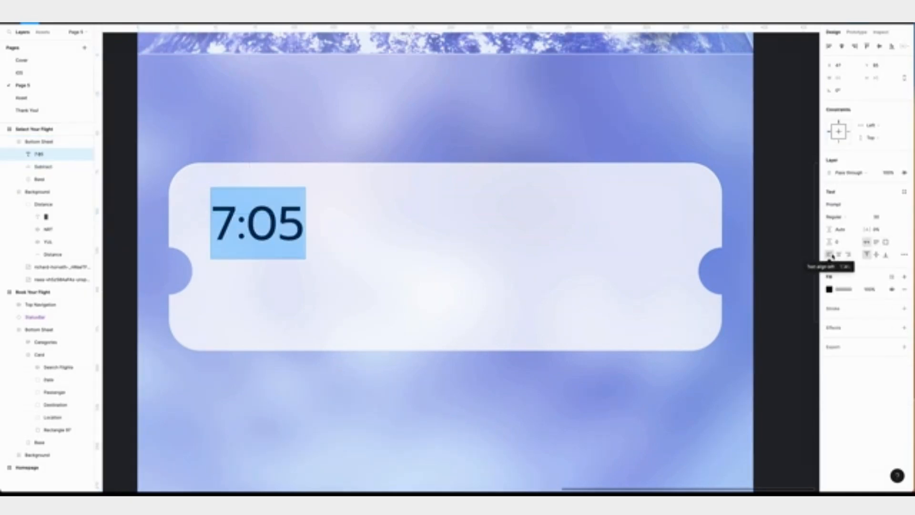
click(876, 217)
text(15)
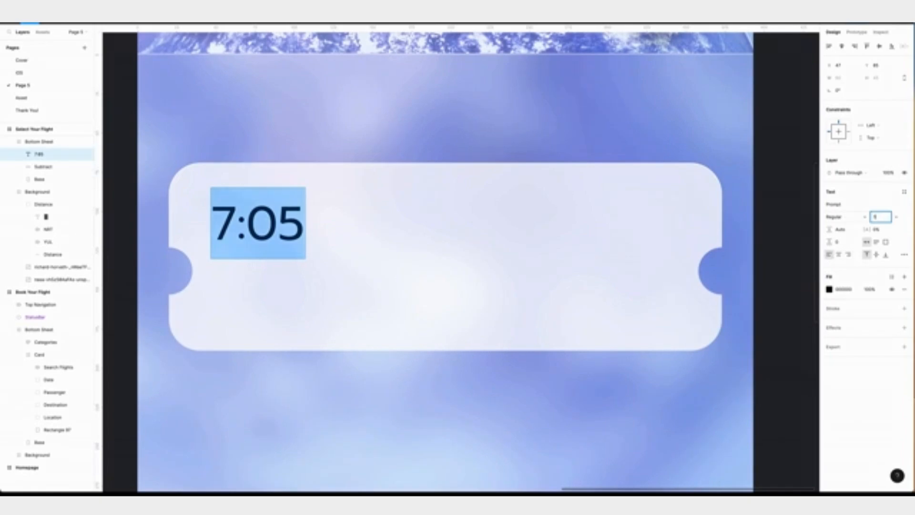
key(Return)
click(838, 218)
click(841, 244)
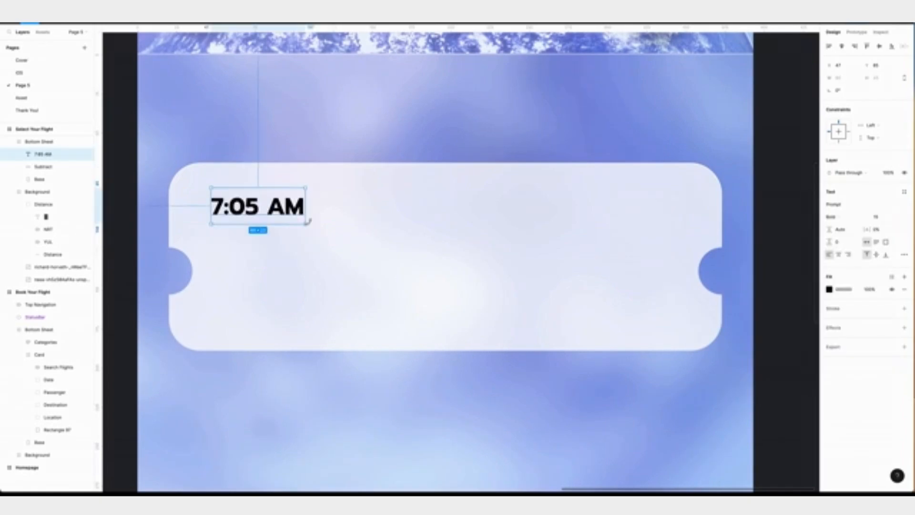
Grey the YUL label to 60% opacity and group it with 7:05 AM in auto layout.
key(ctrl+v)
scroll(220, 204, left, 1)
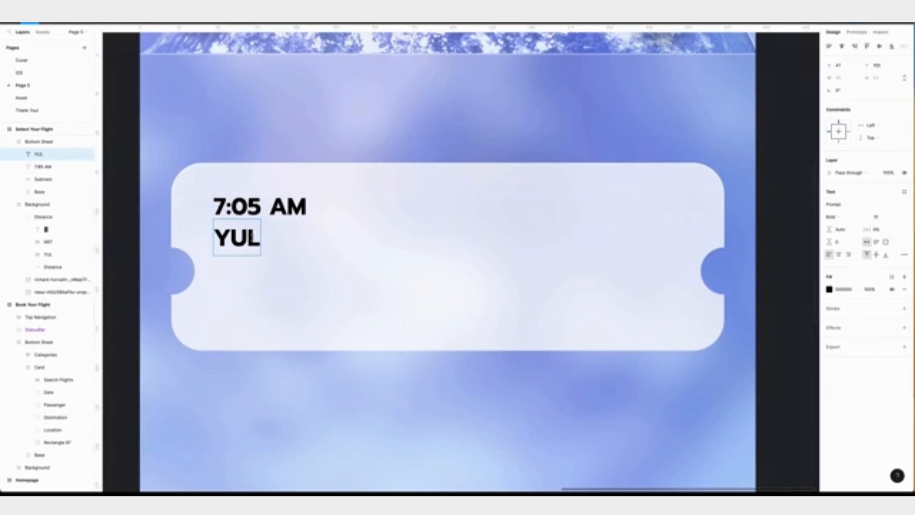
double_click(248, 242)
click(870, 289)
text(6)
key(Return)
shift+click(48, 166)
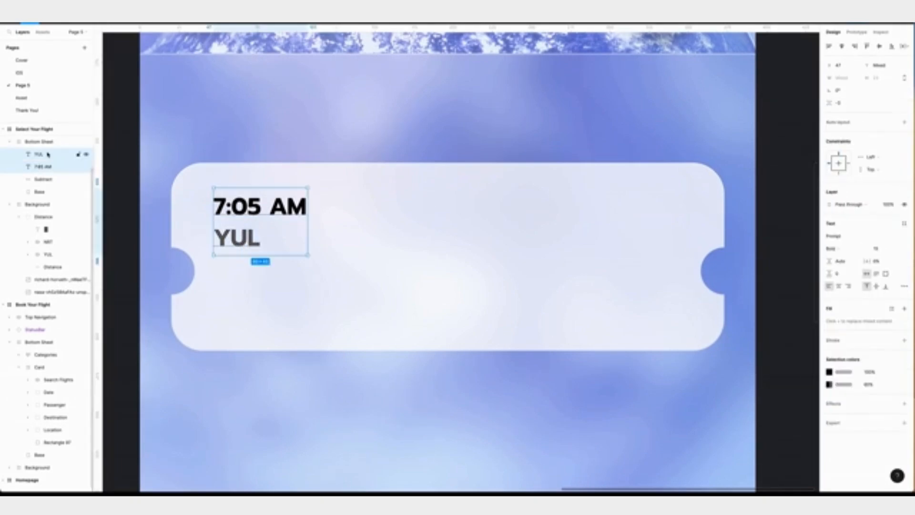
key(shift+a)
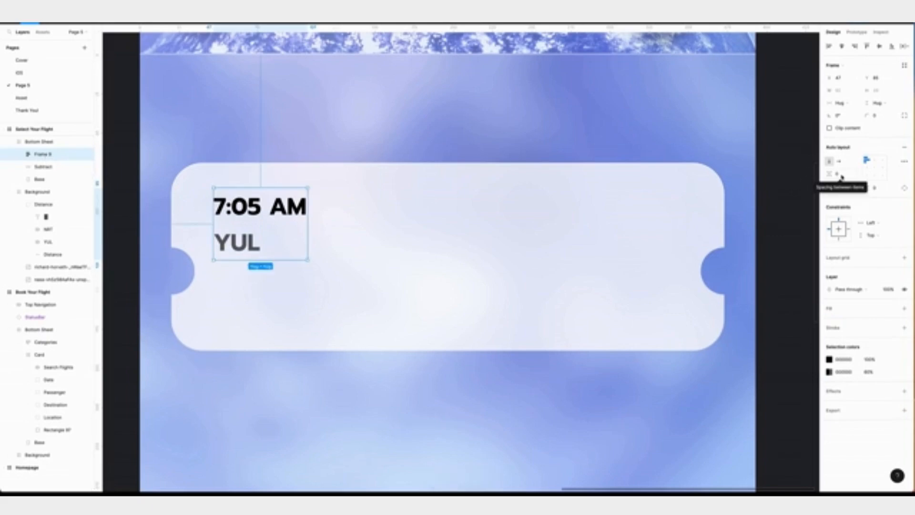
Copy the time group to the right as 8:05 PM, right-aligned 24 from the edge.
key(ctrl+c)
key(ctrl+v)
key(shift+Right)
key(shift+Right)
key(shift+Right)
key(shift+Right)
key(shift+Right)
key(shift+Right)
key(shift+Right)
key(shift+Right)
key(shift+Right)
key(shift+Right)
key(shift+Right)
key(shift+Right)
key(shift+Right)
key(shift+Right)
key(shift+Right)
key(shift+Right)
key(shift+Right)
key(shift+Right)
key(shift+Right)
key(shift+Right)
key(shift+Right)
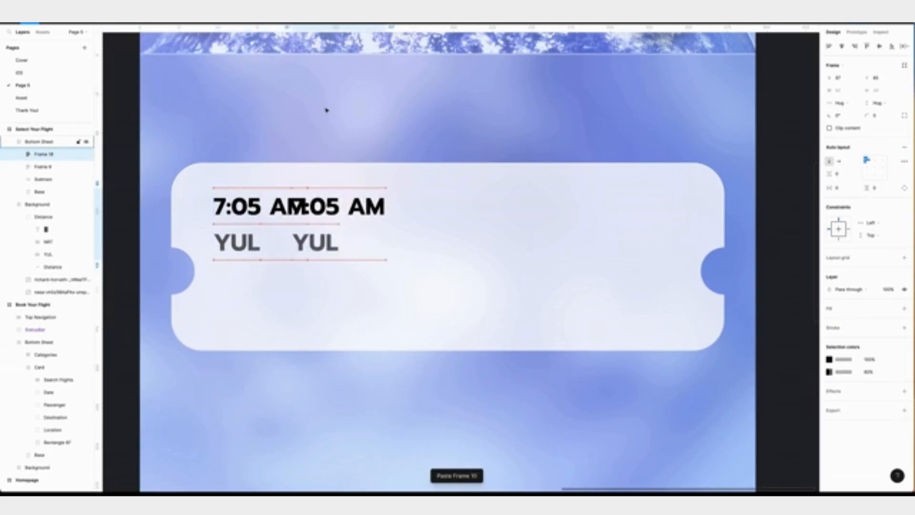
key(shift+Right)
key(shift+Right)
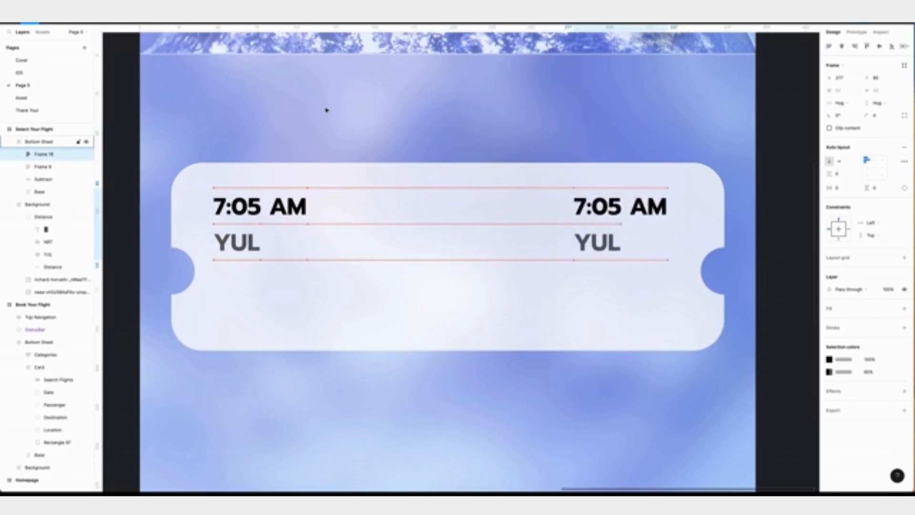
double_click(603, 206)
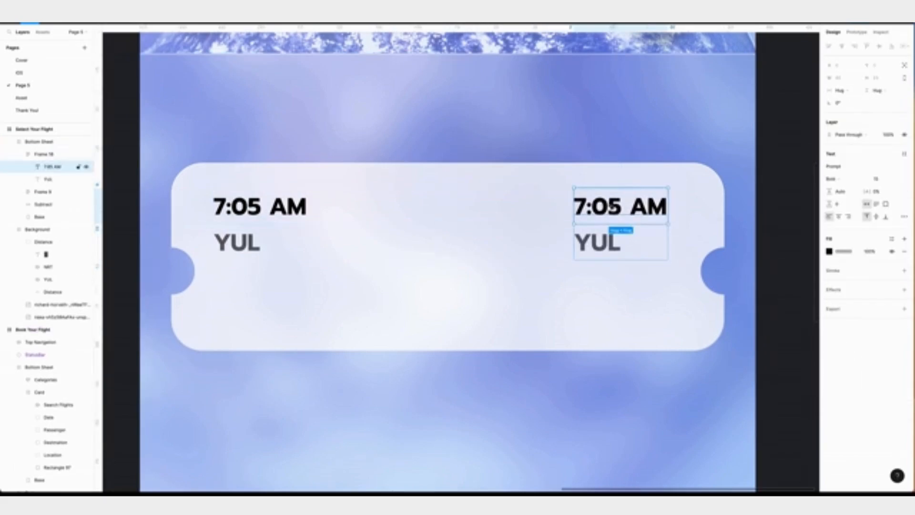
double_click(616, 206)
drag(586, 207, 570, 207)
text(8)
click(647, 206)
key(BackSpace)
text(P)
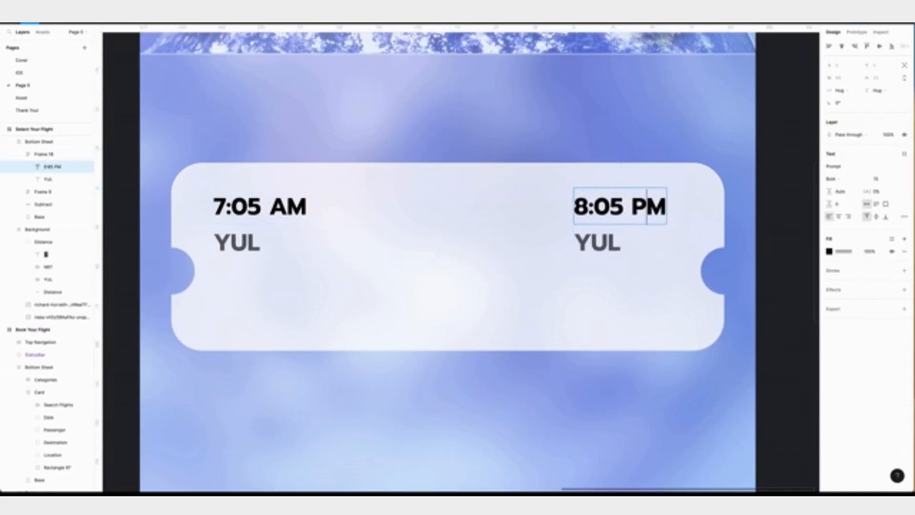
click(43, 154)
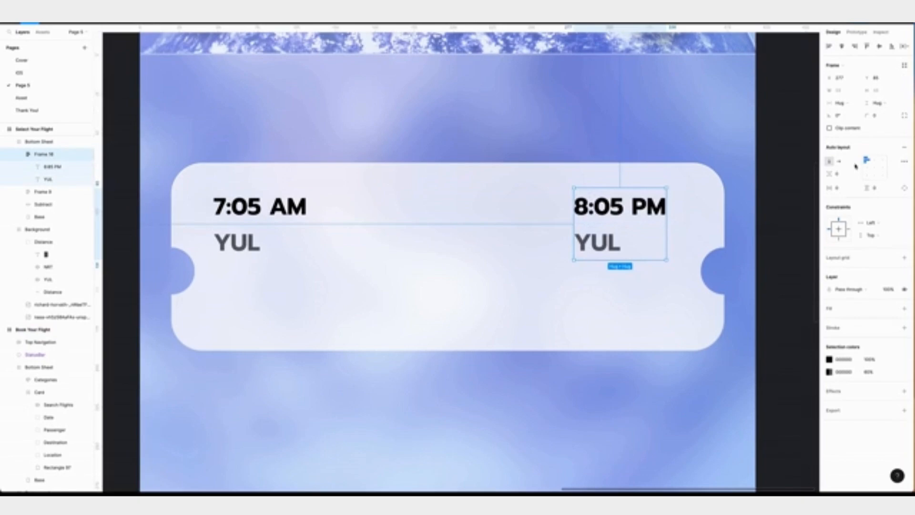
click(882, 160)
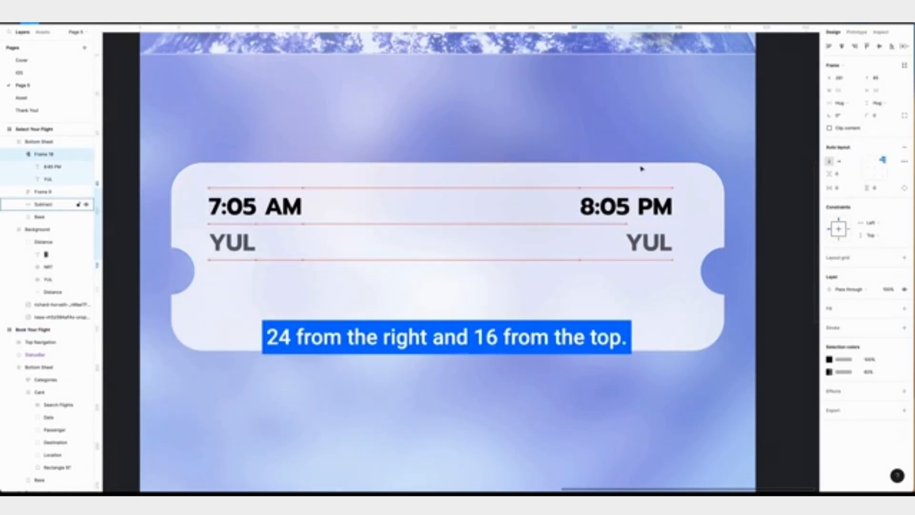
key(Right)
key(Right)
key(Right)
key(Right)
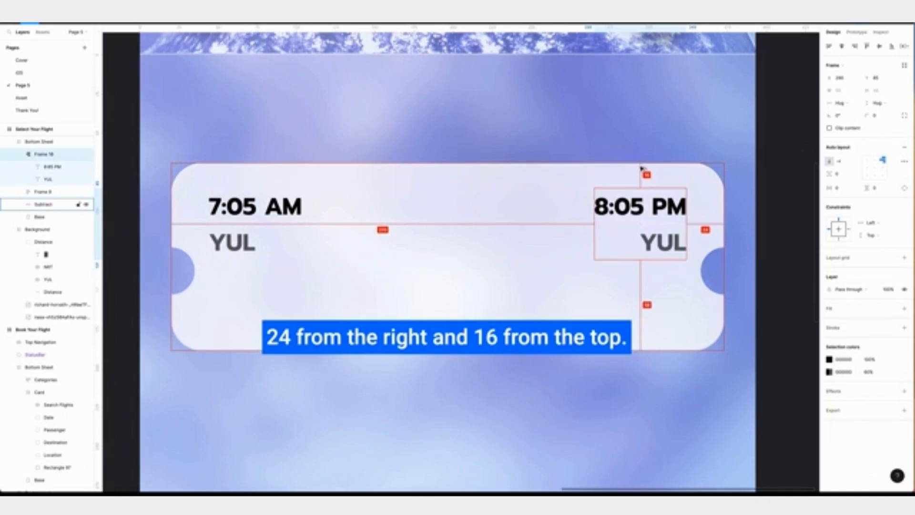
Add a smaller 13:00 label near the ticket's centre.
click(503, 132)
key(t)
click(399, 224)
text(13:00)
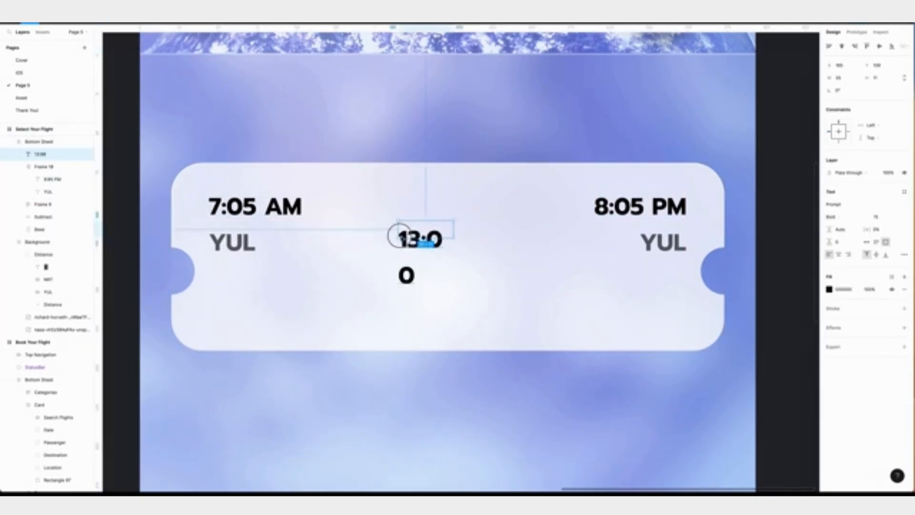
key(ctrl+a)
click(881, 218)
key(Return)
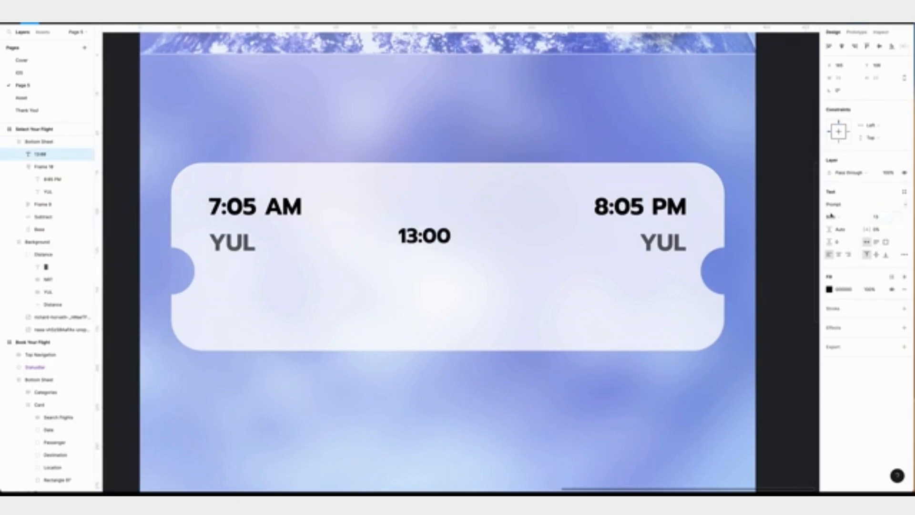
click(838, 217)
Make 13:00 Regular weight and insert a size-13 SF Symbols airplane.
click(843, 188)
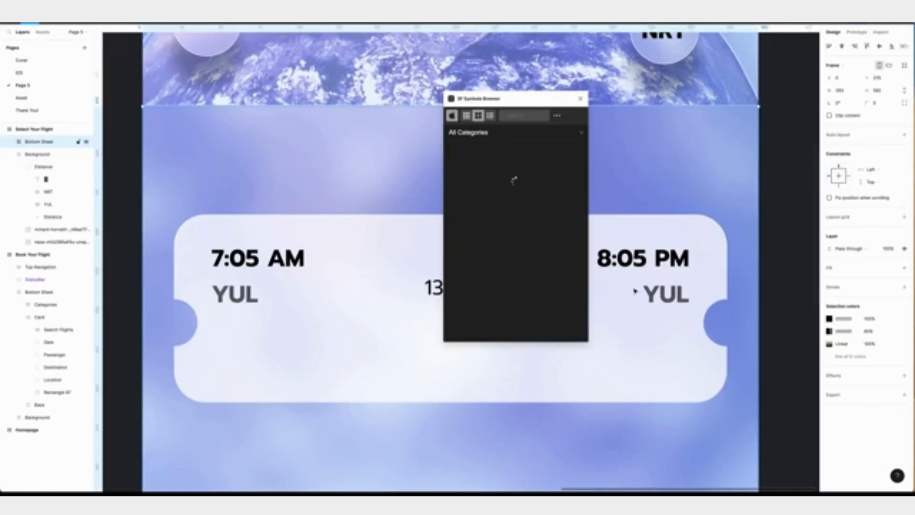
click(517, 116)
text(plane)
click(533, 160)
click(879, 167)
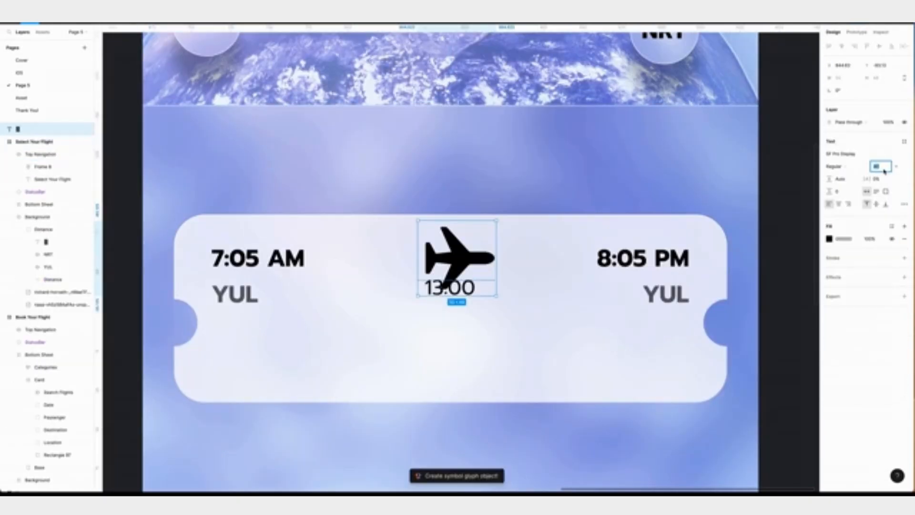
text(13)
key(Return)
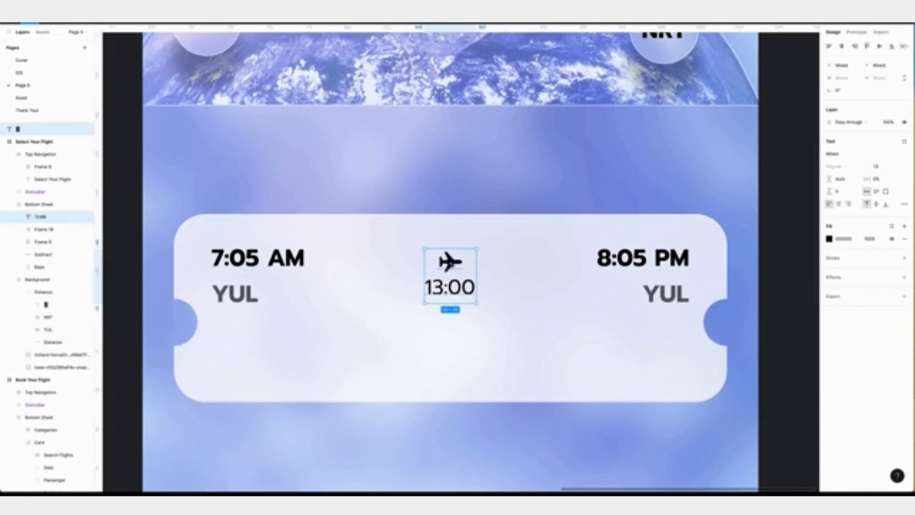
Group plane and 13:00 in auto layout inside Bottom Sheet; name frames Duration, Destination, Location.
key(shift+a)
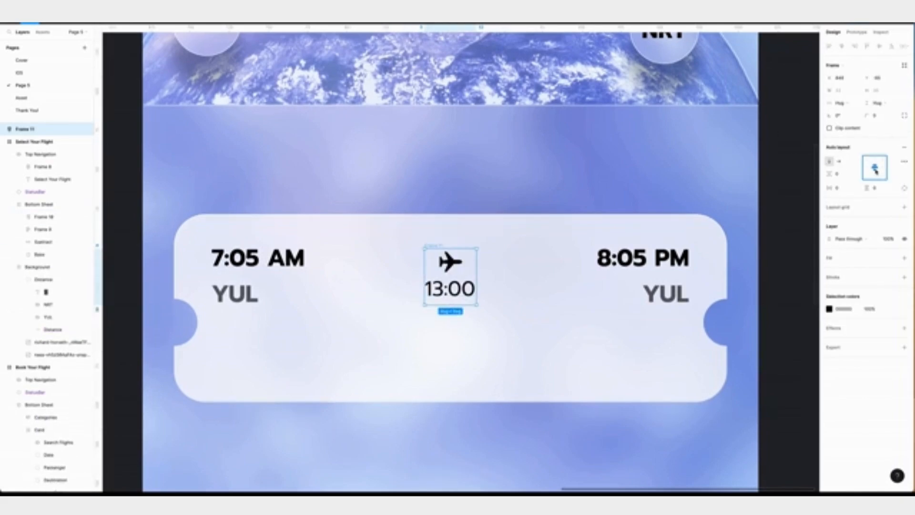
click(27, 129)
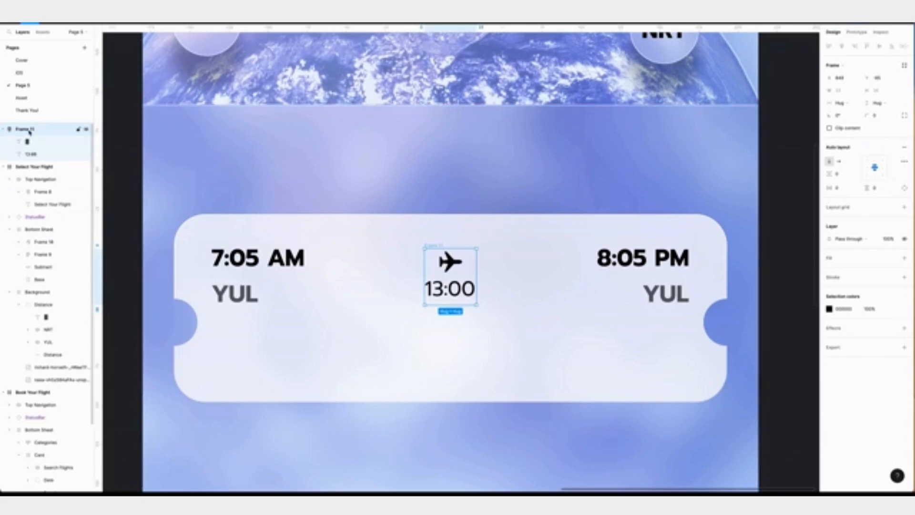
drag(28, 131, 43, 238)
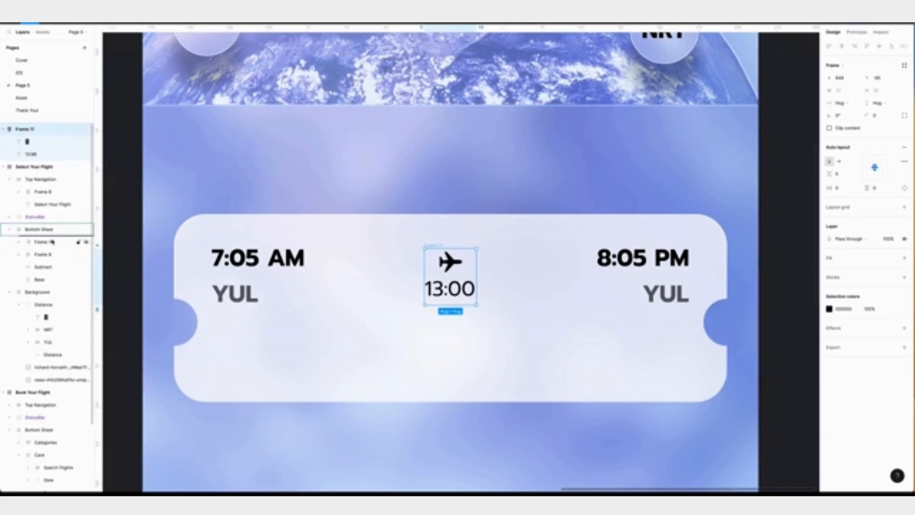
key(ctrl+r)
text(Fl)
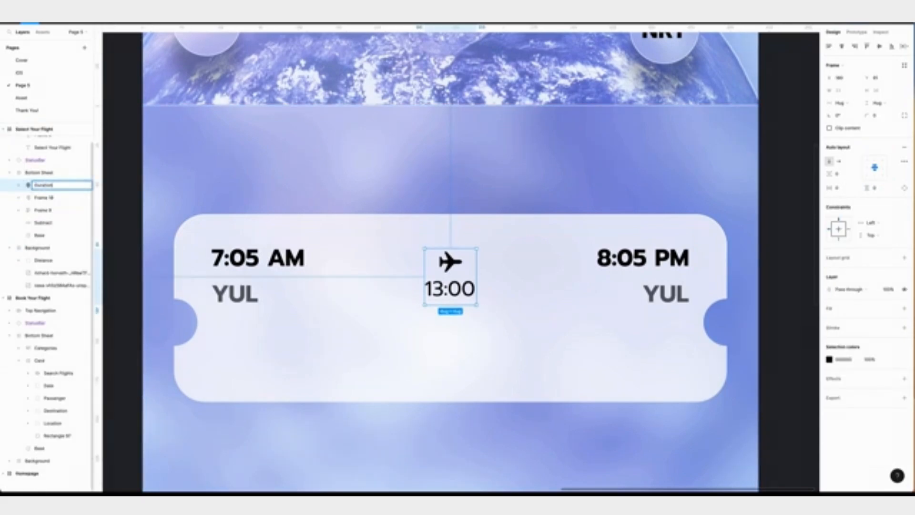
key(Tab)
text(Destination)
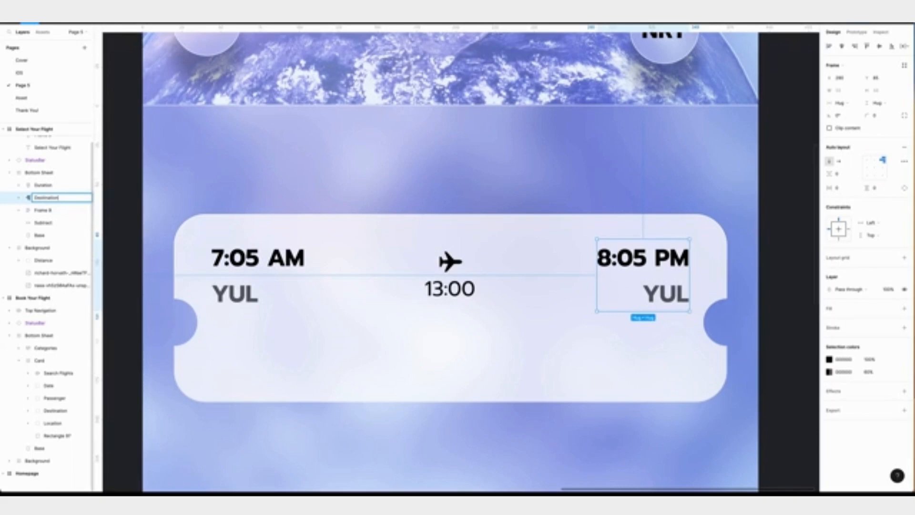
double_click(46, 210)
text(Location)
shift+click(48, 187)
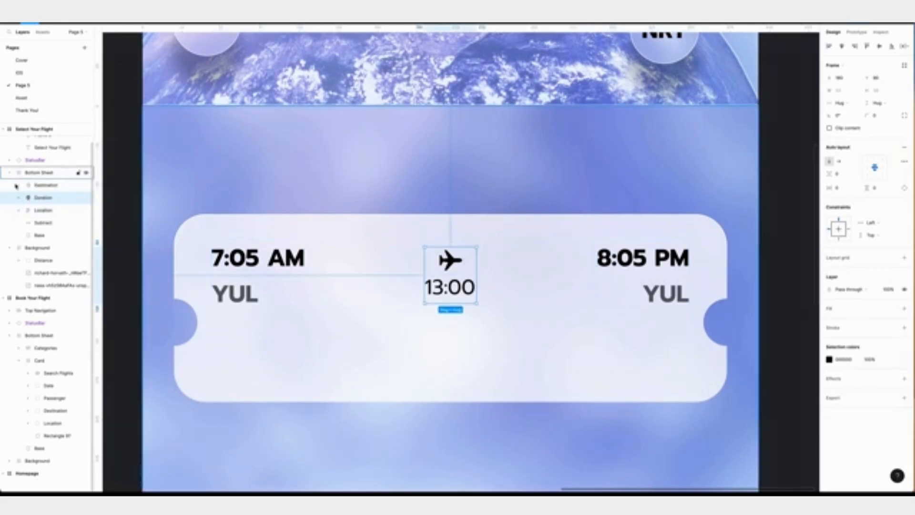
key(alt)
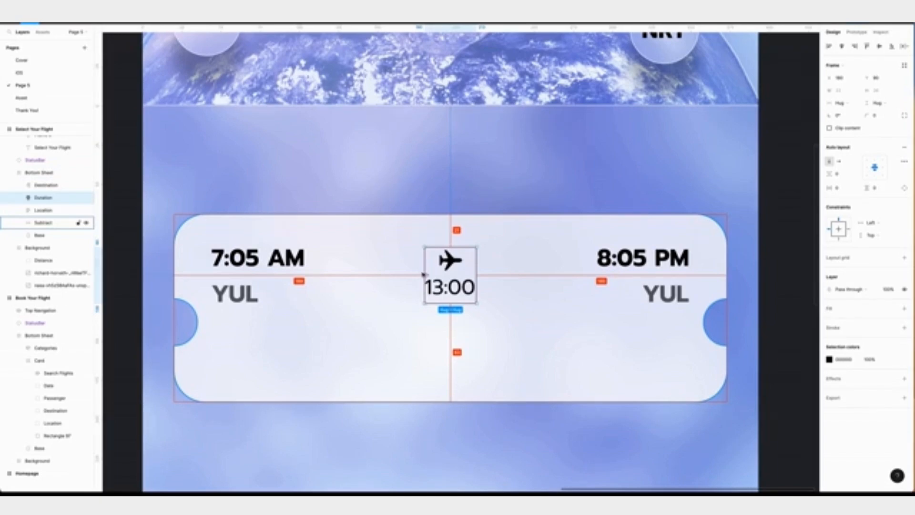
scroll(368, 223, down, 1)
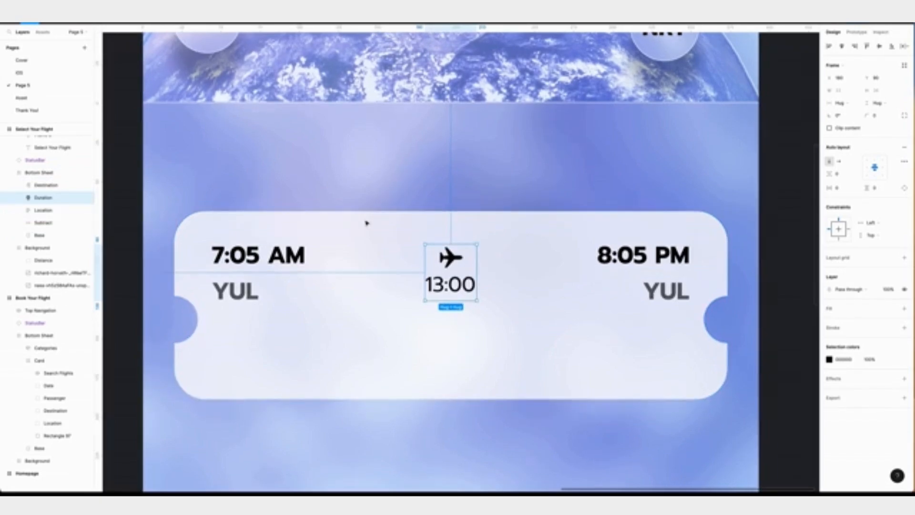
Draw a level line at 0° rotation across the ticket, aligned with the side notches.
key(l)
mouse_move(198, 317)
mouse_down()
mouse_move(631, 327)
mouse_move(702, 317)
mouse_up()
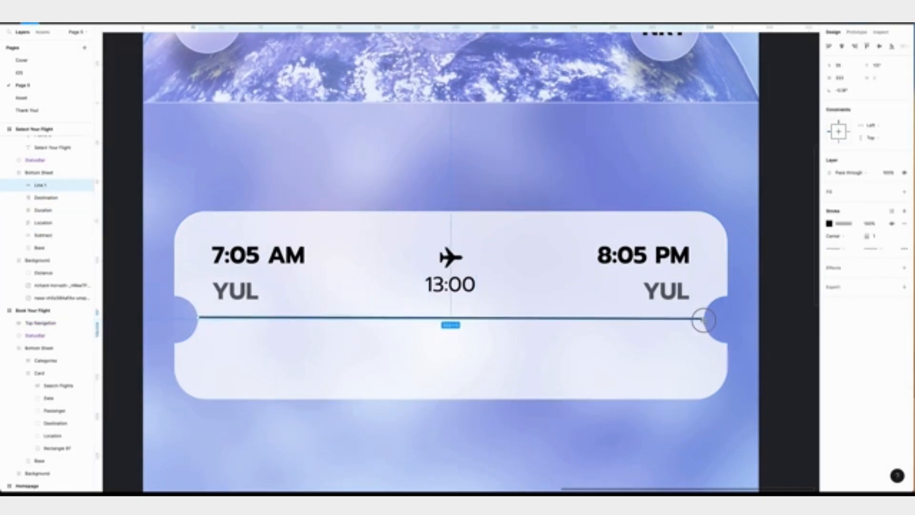
click(849, 94)
text(0)
key(Return)
scroll(347, 305, down, 1)
drag(348, 303, 347, 306)
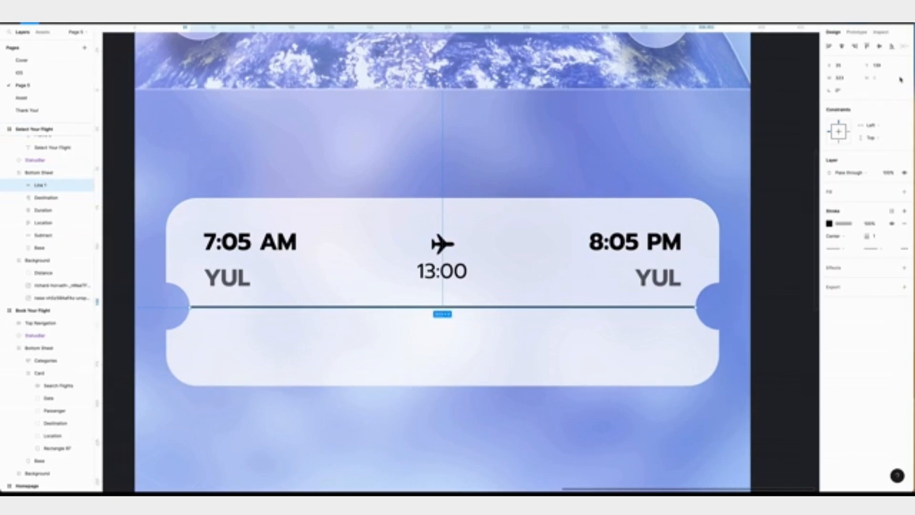
Adjust the line's width, give it a Dash stroke style, and fade its stroke colour.
click(852, 82)
text(5)
key(Return)
click(904, 248)
click(797, 268)
click(805, 280)
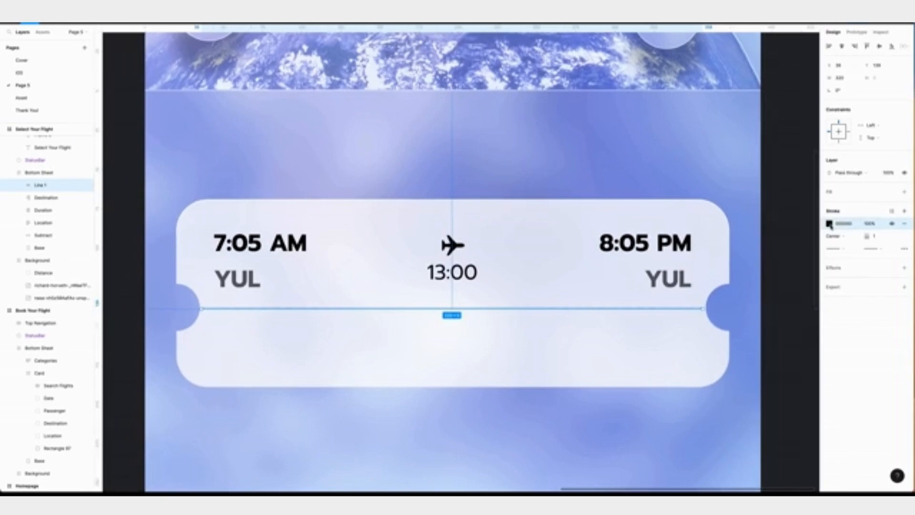
click(829, 223)
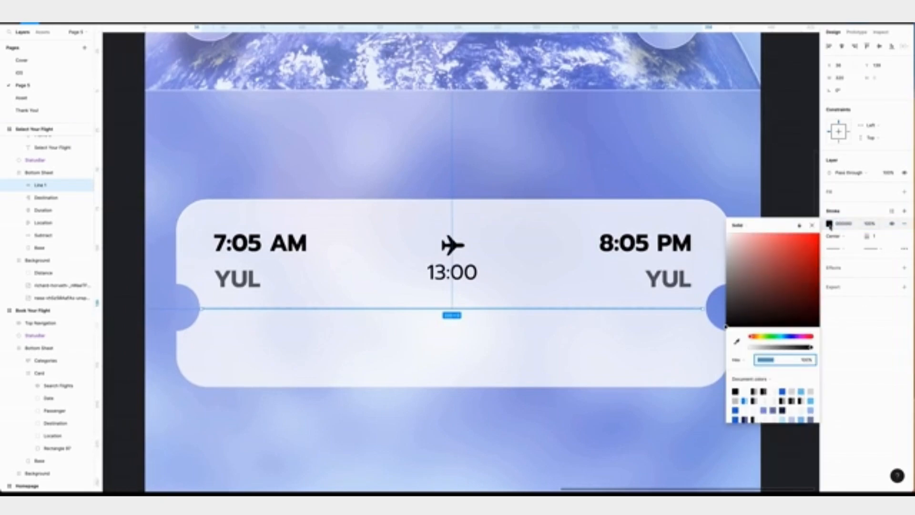
click(801, 226)
click(809, 228)
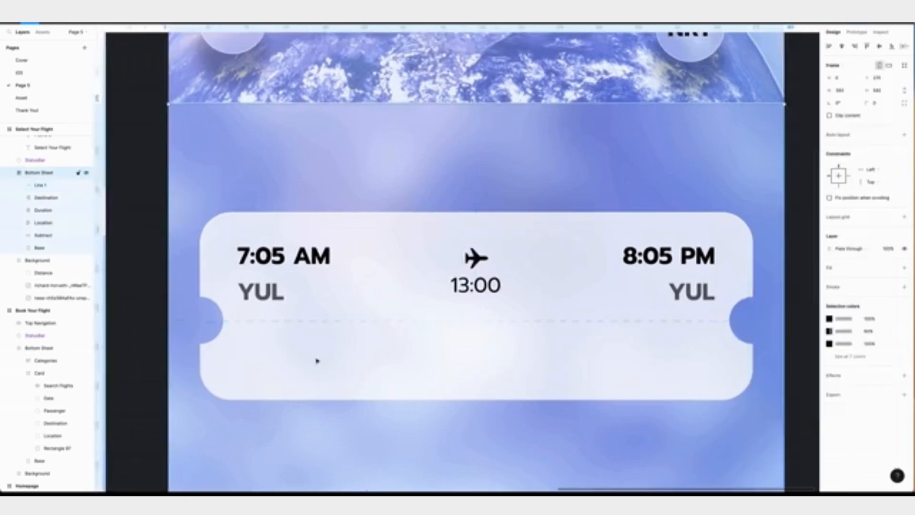
Add the text 'Air Canada' in a text box below the divider.
key(t)
drag(238, 353, 349, 385)
text(Air C anada)
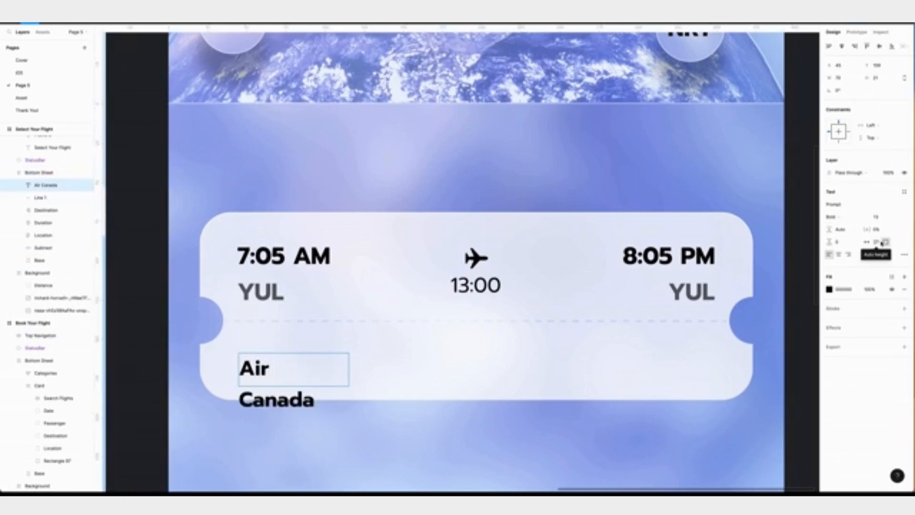
Set Air Canada to size 15 with auto-fit width and nudge it into the lower left.
click(884, 243)
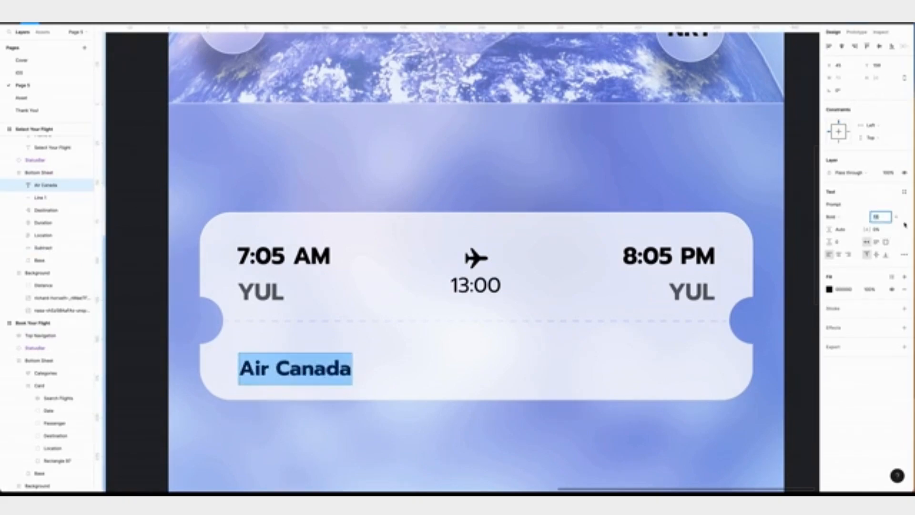
text(15)
key(Return)
key(Escape)
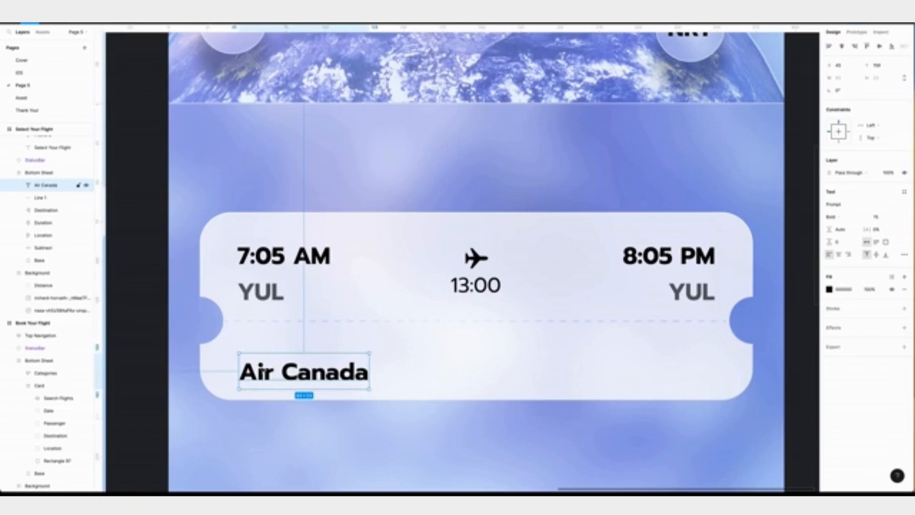
key(shift+Up)
key(alt)
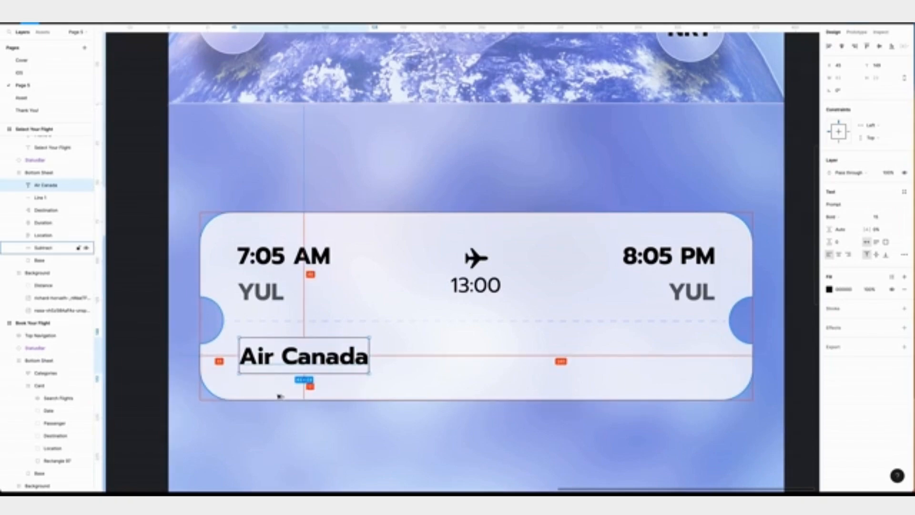
key(Down)
key(alt)
key(Left)
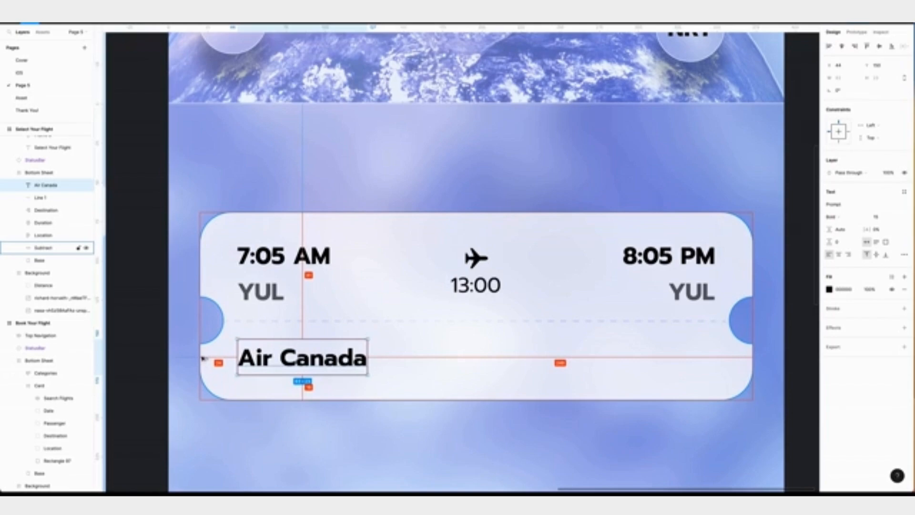
Duplicate the text to the lower right and change it to a right-aligned '$ 1,400'.
key(ctrl+c)
key(ctrl+v)
key(shift+Right)
key(shift+Right)
key(shift+Right)
key(shift+Right)
key(shift+Right)
key(shift+Right)
key(shift+Right)
key(shift+Right)
key(shift+Right)
key(shift+Right)
key(shift+Right)
key(shift+Right)
key(shift+Right)
key(shift+Right)
key(shift+Right)
key(shift+Right)
key(shift+Right)
key(shift+Right)
key(shift+Right)
key(shift+Right)
key(shift+Right)
key(shift+Right)
key(Return)
scroll(203, 359, right, 1)
text($ 1,400)
key(Escape)
key(shift+Right)
key(shift+Right)
key(shift+Right)
key(alt)
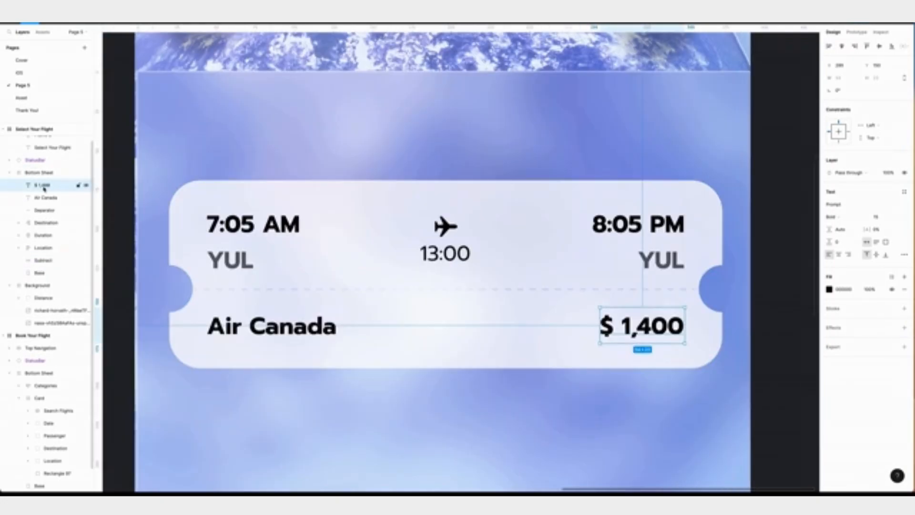
Wrap the ticket's layers, including the Subtract card shape, in a frame named Ticket 1.
shift+click(42, 198)
shift+click(42, 222)
shift+click(43, 261)
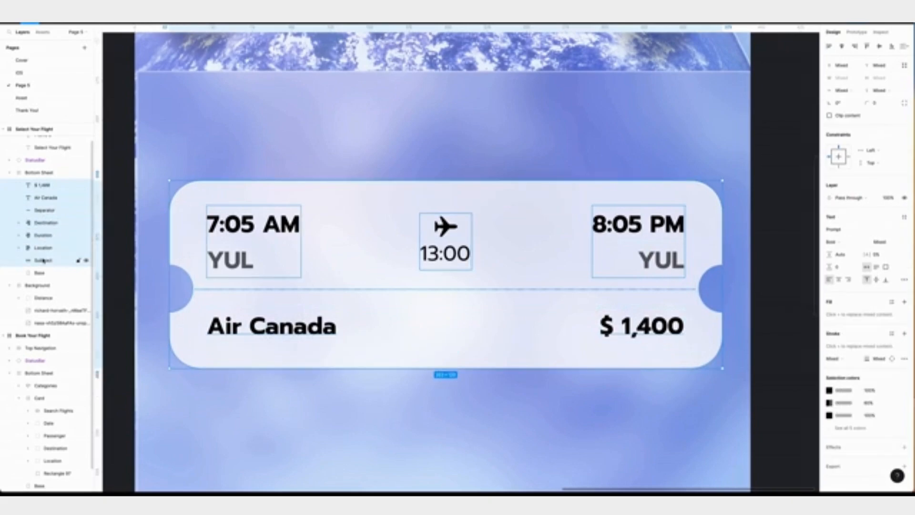
right_click(43, 260)
click(76, 338)
double_click(43, 186)
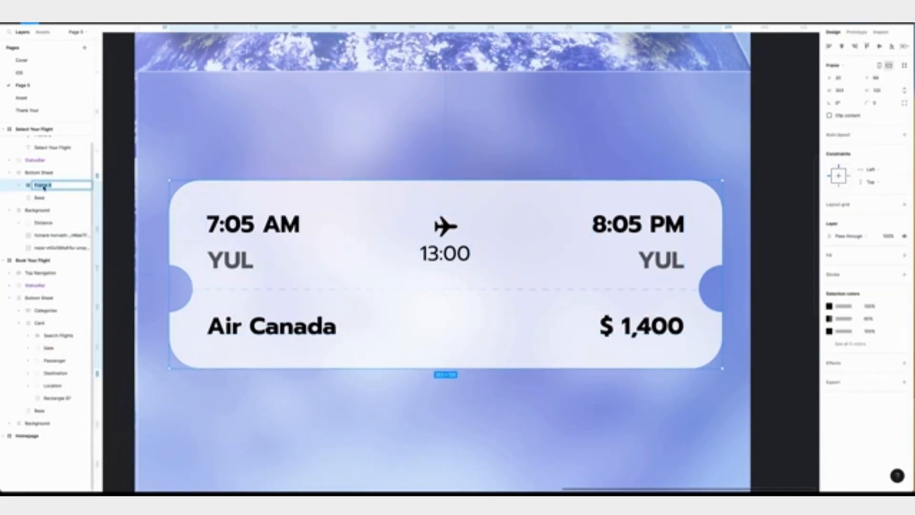
key(Return)
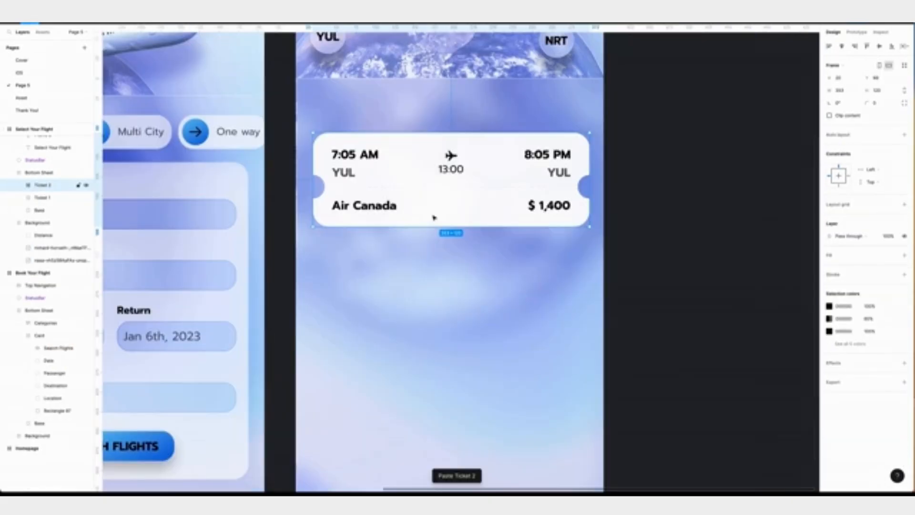
Paste copies up to Ticket 4 and stack them in a vertical auto-layout frame named Tickets.
key(ctrl+v)
key(ctrl+v)
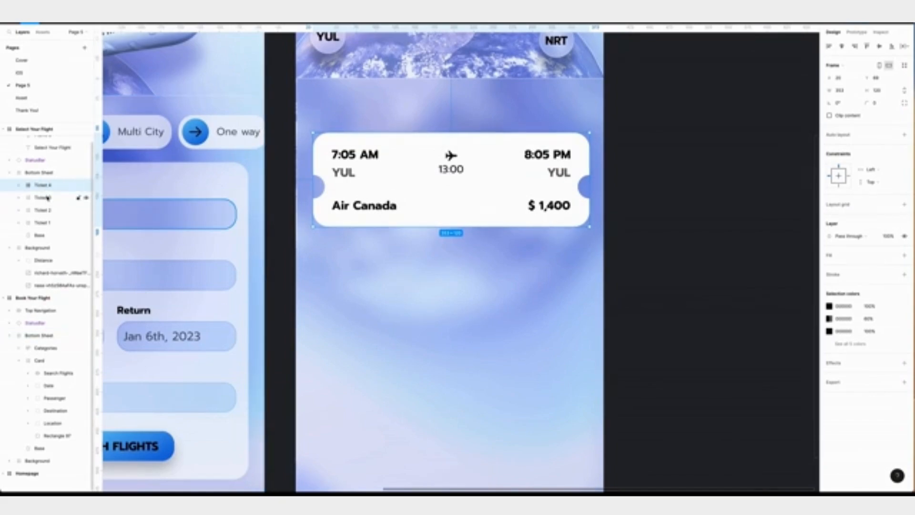
shift+click(45, 223)
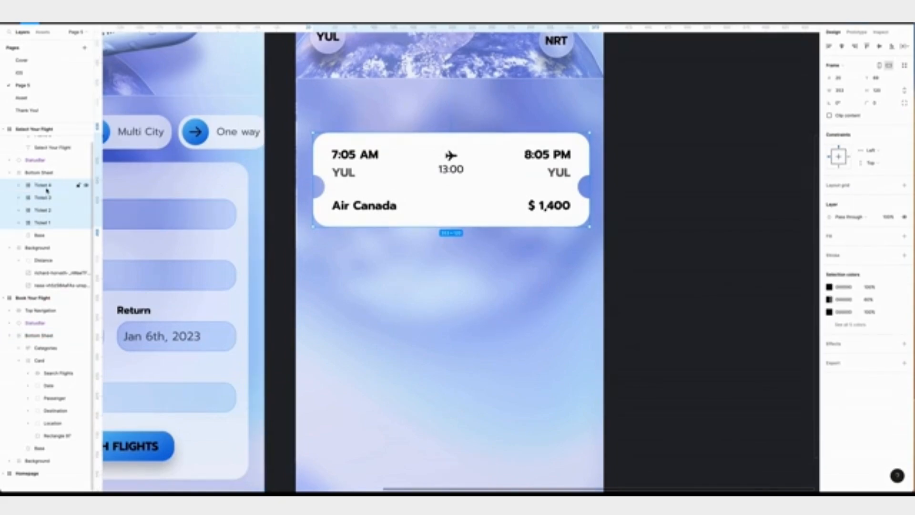
key(shift+a)
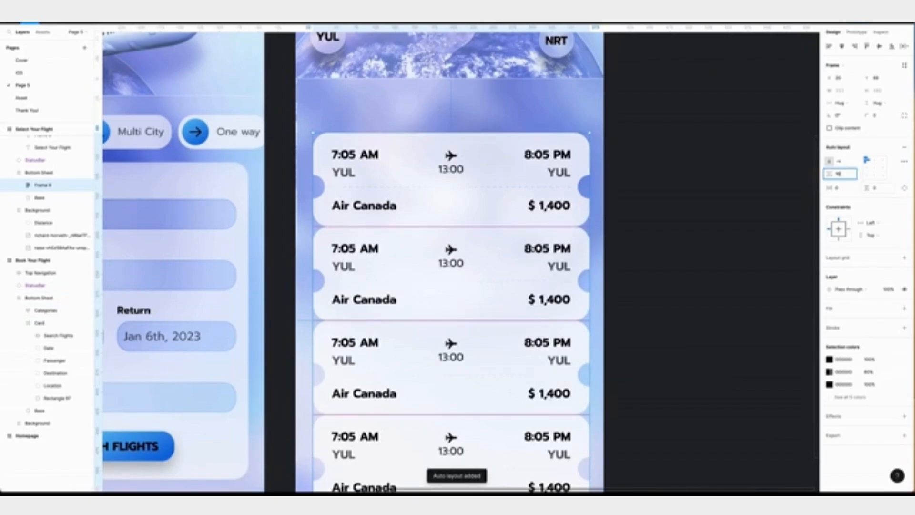
key(Return)
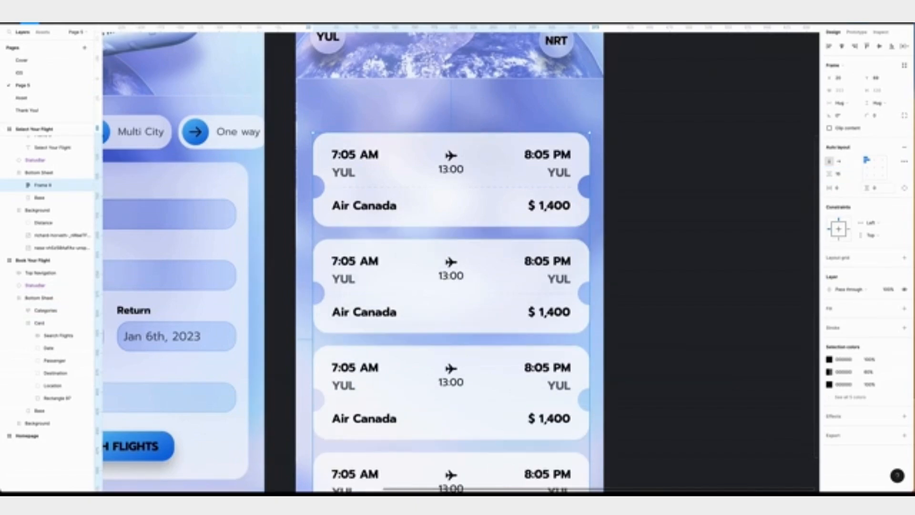
key(super+r)
text(Tickets)
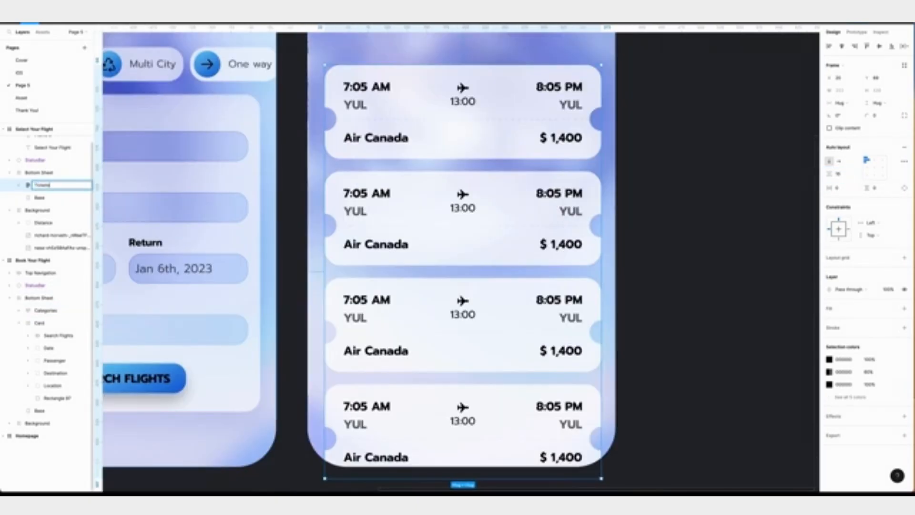
key(Return)
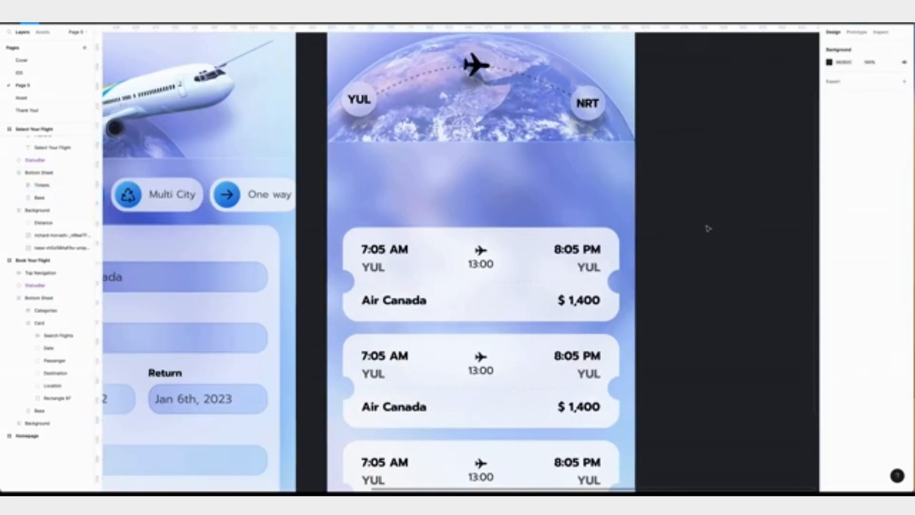
Draw a rectangle below the globe with height 44 and rounded corners.
scroll(708, 229, left, 2)
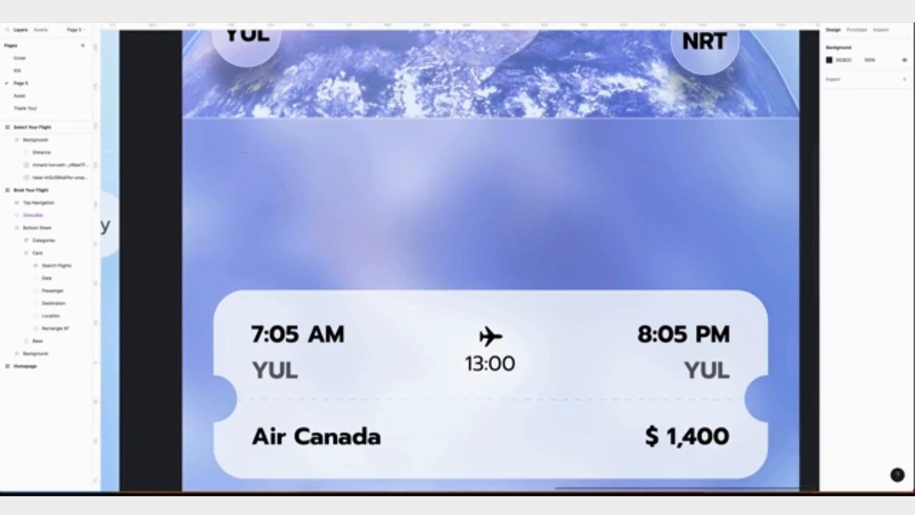
drag(235, 149, 452, 200)
click(839, 75)
text(108)
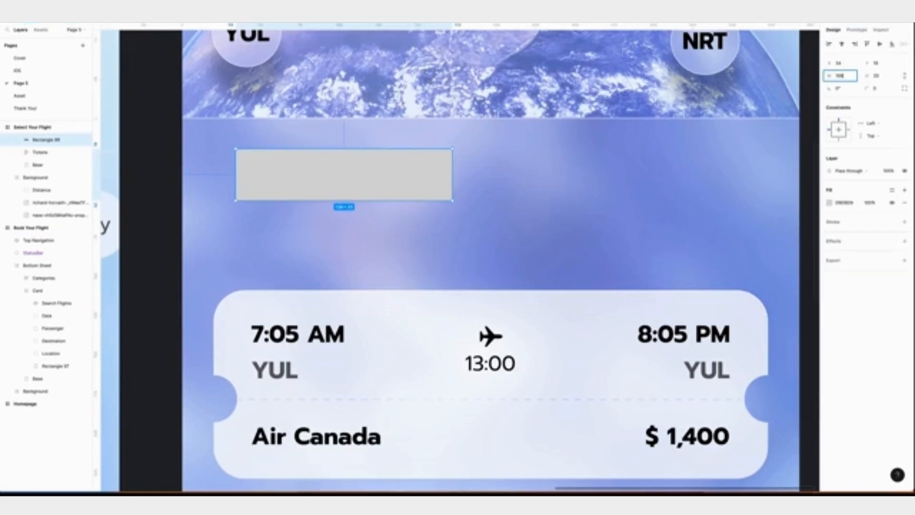
key(Tab)
text(44)
key(Return)
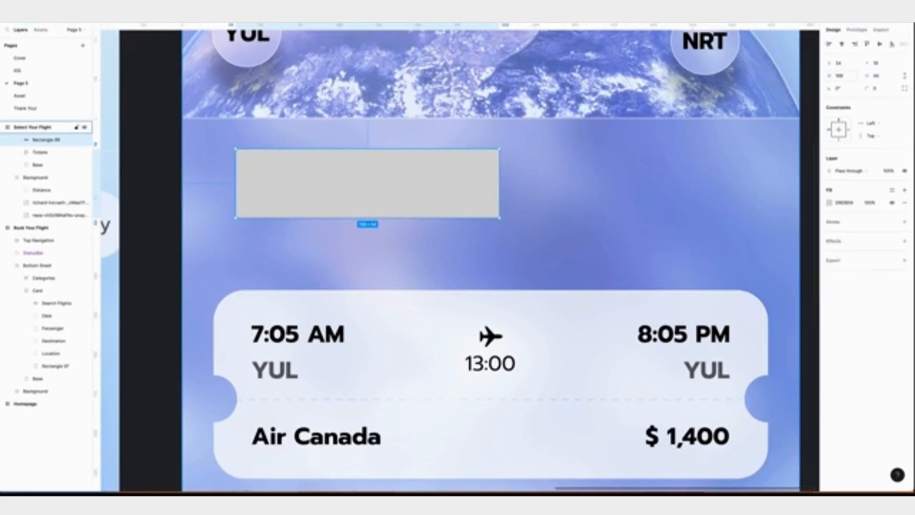
click(879, 90)
key(Return)
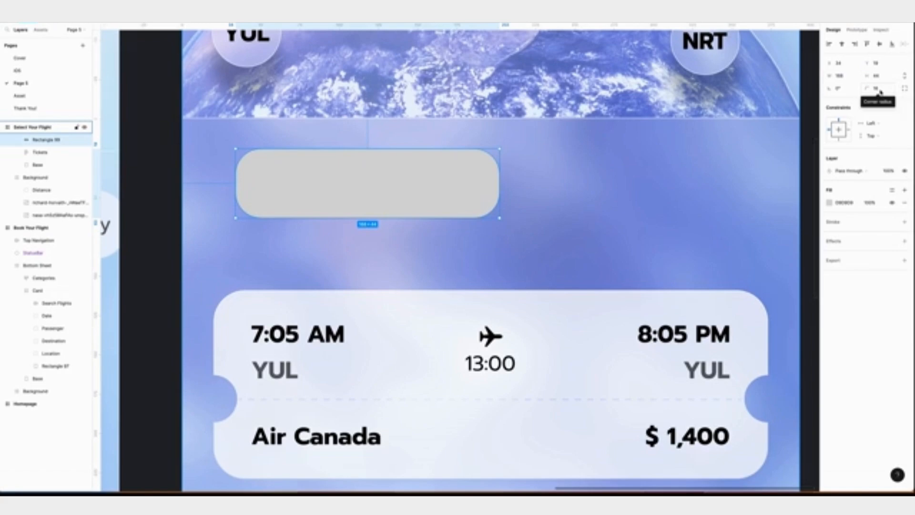
Copy the ticket card's properties onto the rectangle and reapply its rounded corners.
right_click(284, 300)
mouse_move(315, 288)
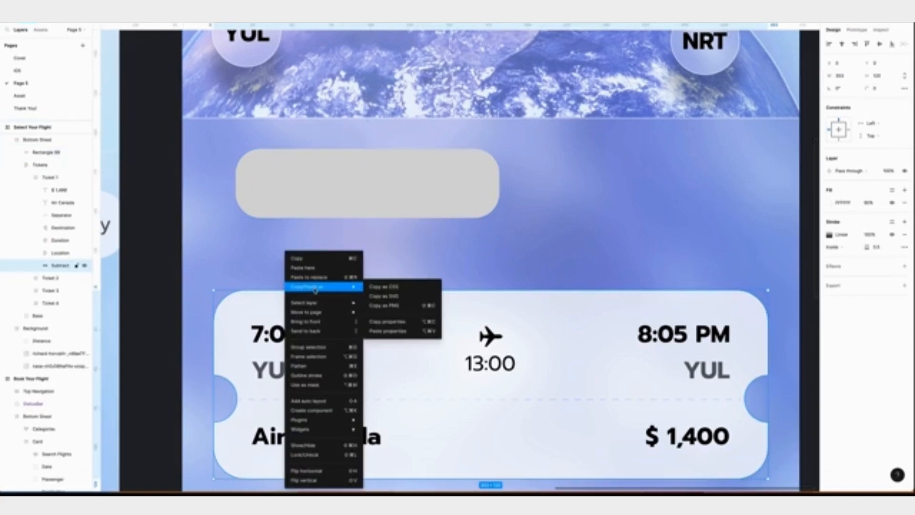
click(400, 321)
right_click(433, 186)
mouse_move(458, 217)
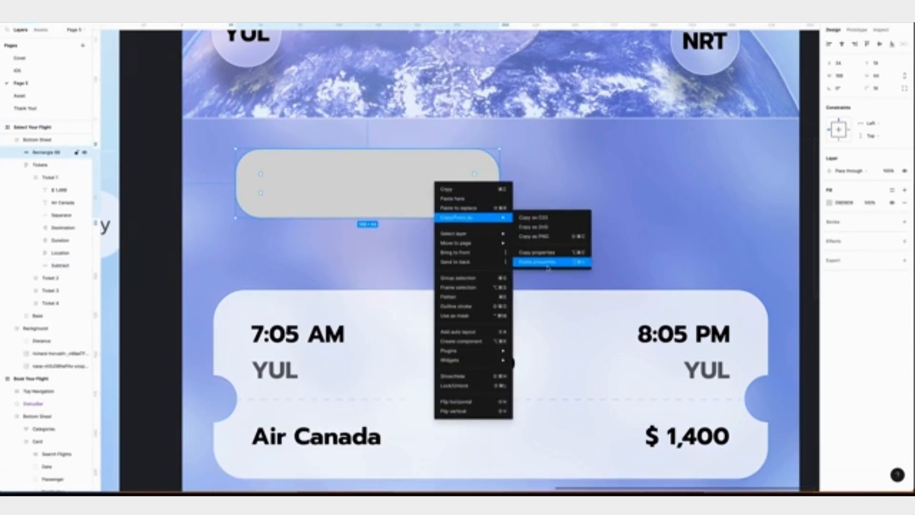
click(543, 262)
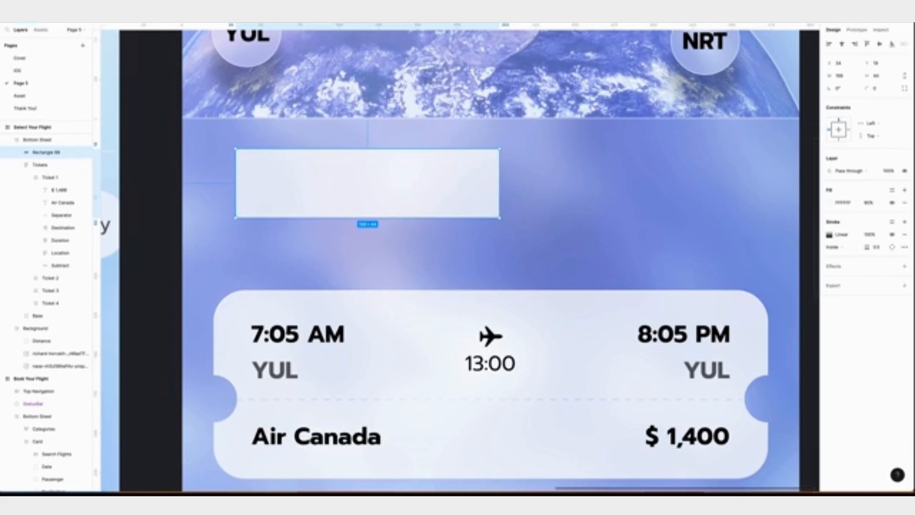
click(888, 90)
key(Return)
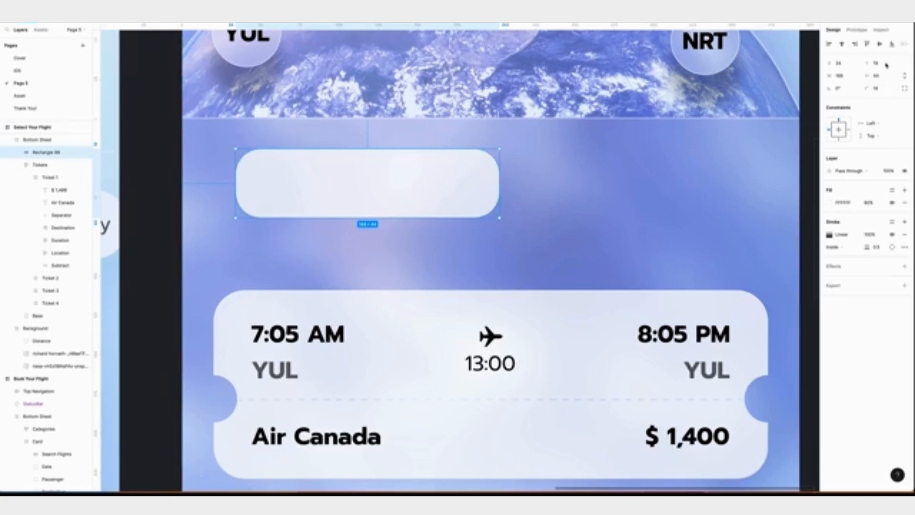
Insert an SF Symbols calendar icon in an auto-layout frame and place it at the pill's left edge.
click(374, 255)
right_click(555, 231)
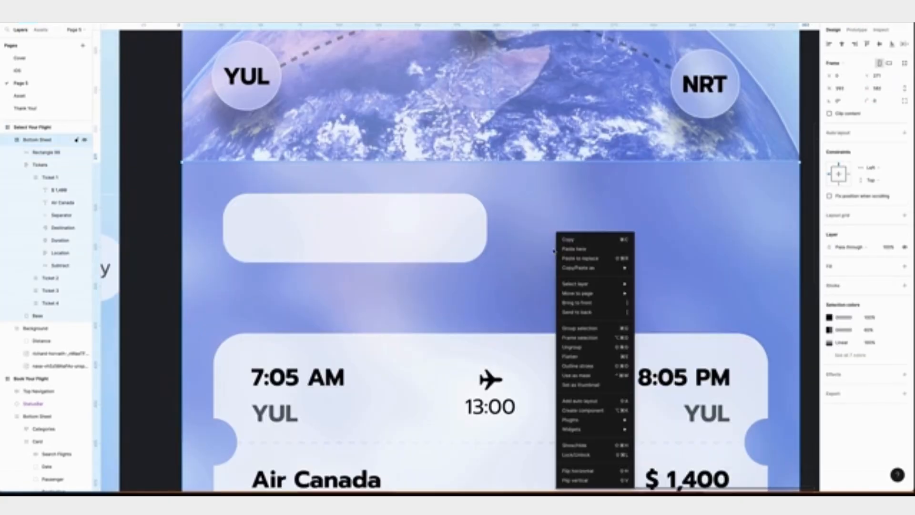
mouse_move(586, 426)
click(674, 362)
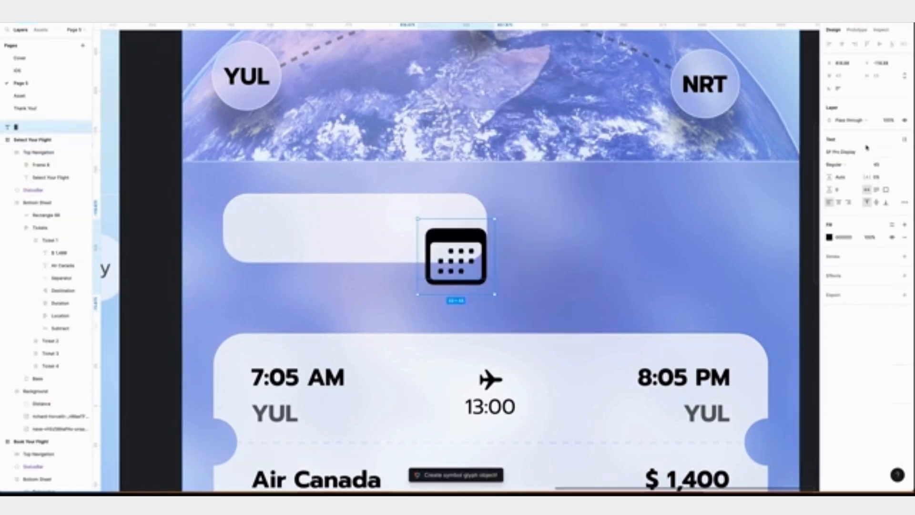
click(882, 165)
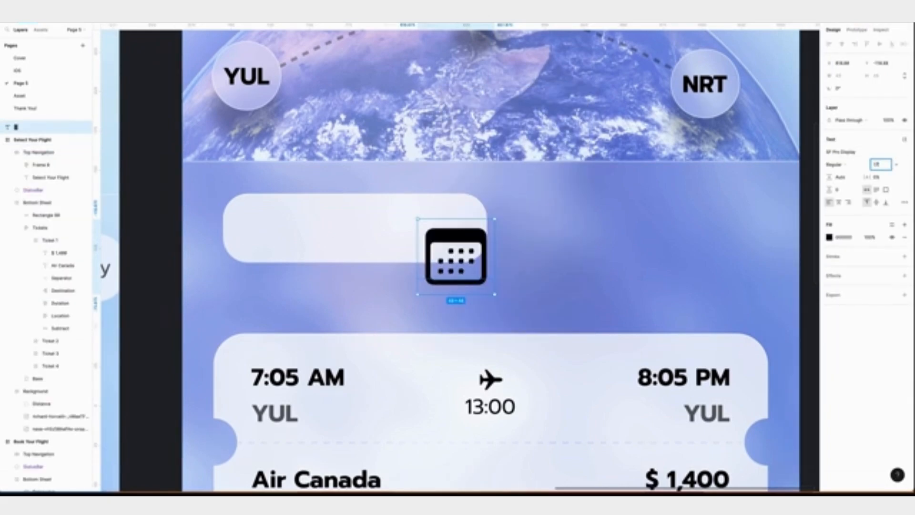
key(shift+a)
click(888, 89)
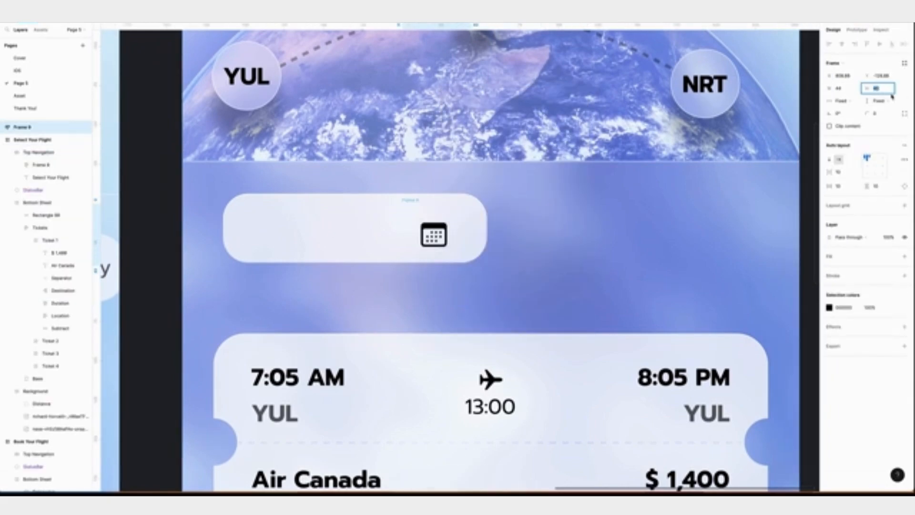
key(Return)
click(874, 165)
drag(448, 241, 255, 215)
key(alt)
key(Left)
key(Left)
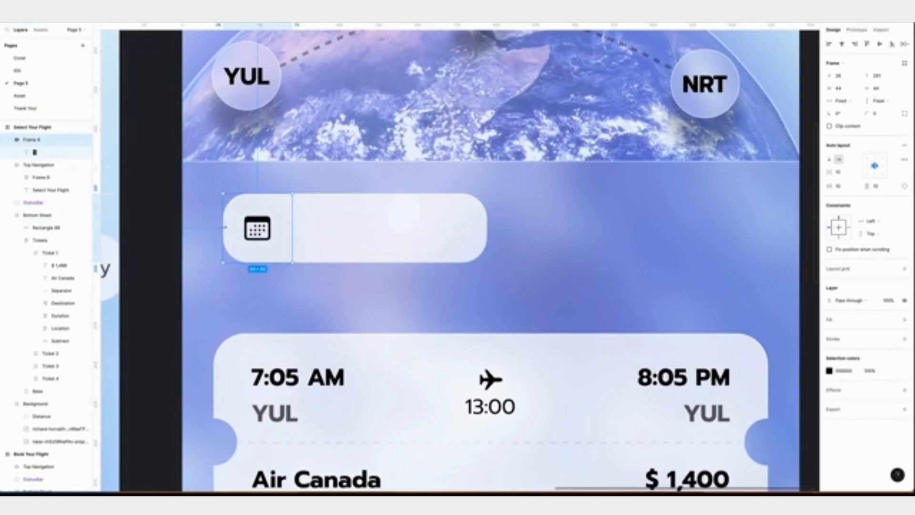
Add smaller auto-width text 'Dec 16th 2022' beside the calendar icon.
key(t)
drag(318, 217, 437, 240)
text(Dec)
key(ctrl+a)
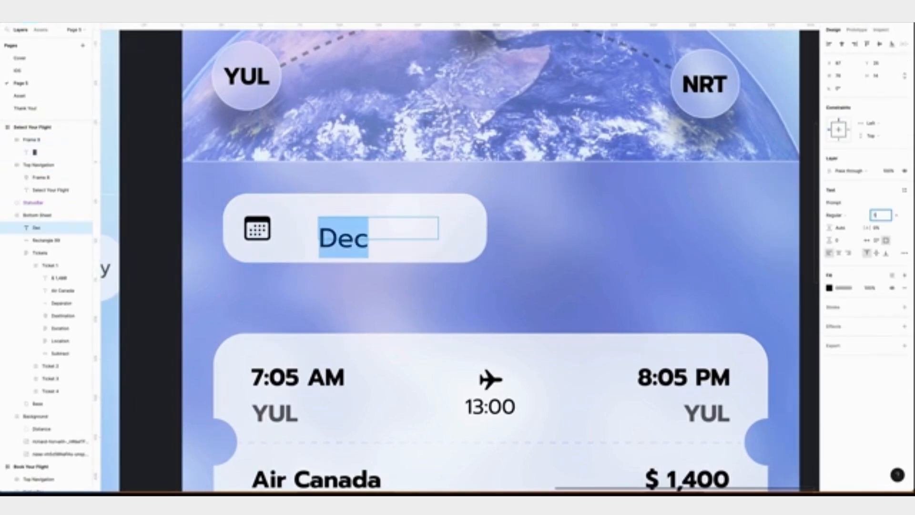
key(Return)
click(867, 242)
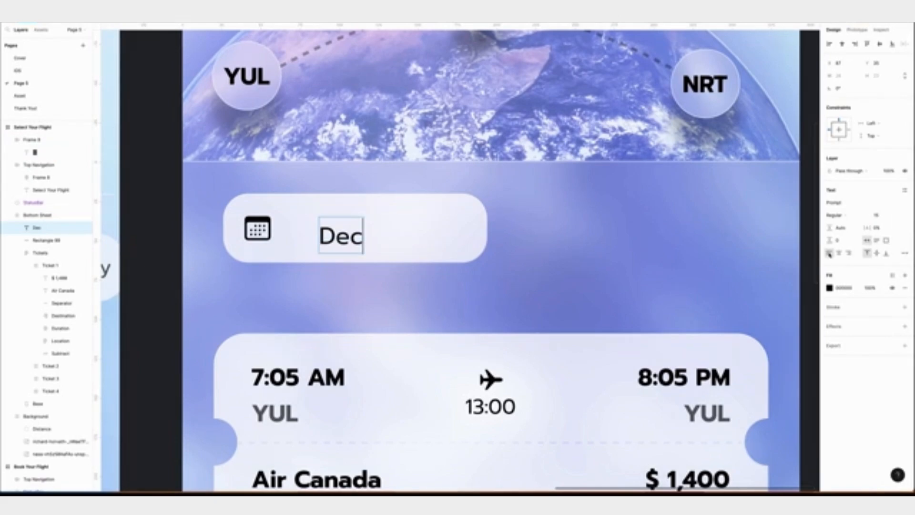
text(16th 2022)
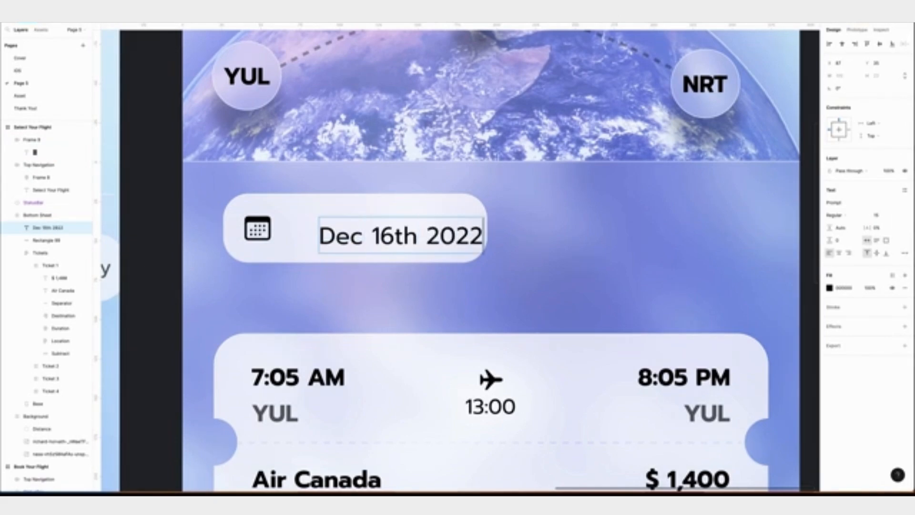
key(Escape)
drag(413, 244, 394, 238)
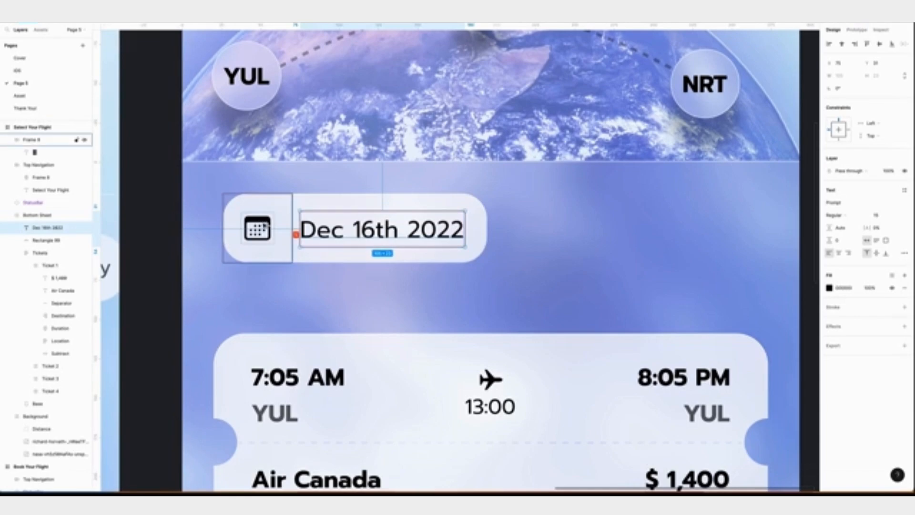
key(Right)
key(Right)
key(Right)
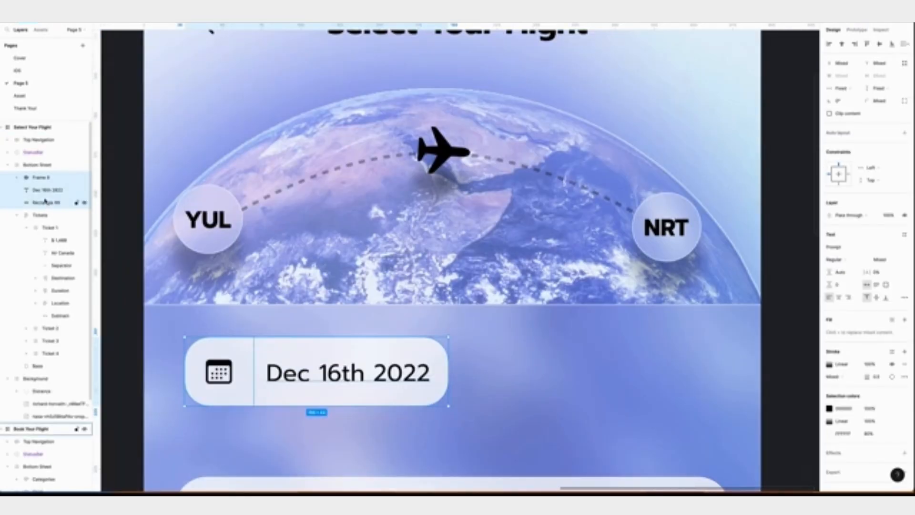
Group the pill, icon and date text and name the group Departure.
key(super+g)
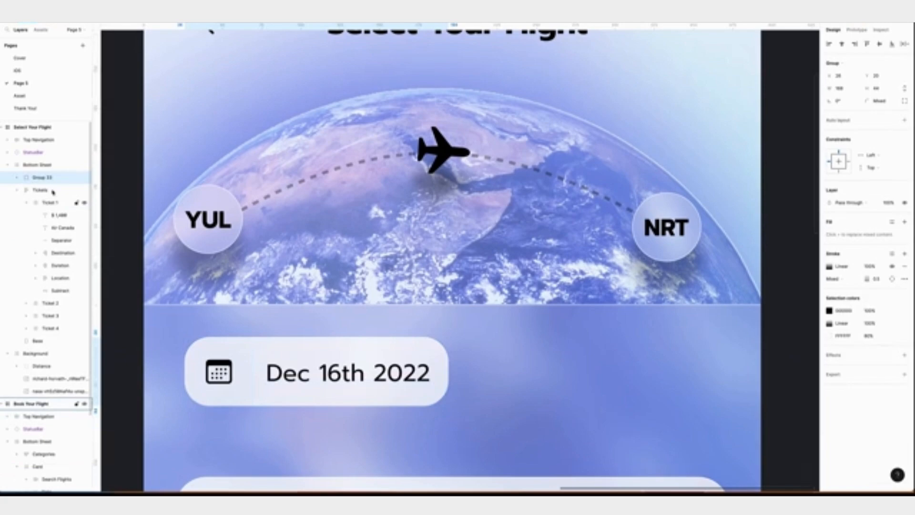
double_click(42, 178)
text(Departure)
key(Return)
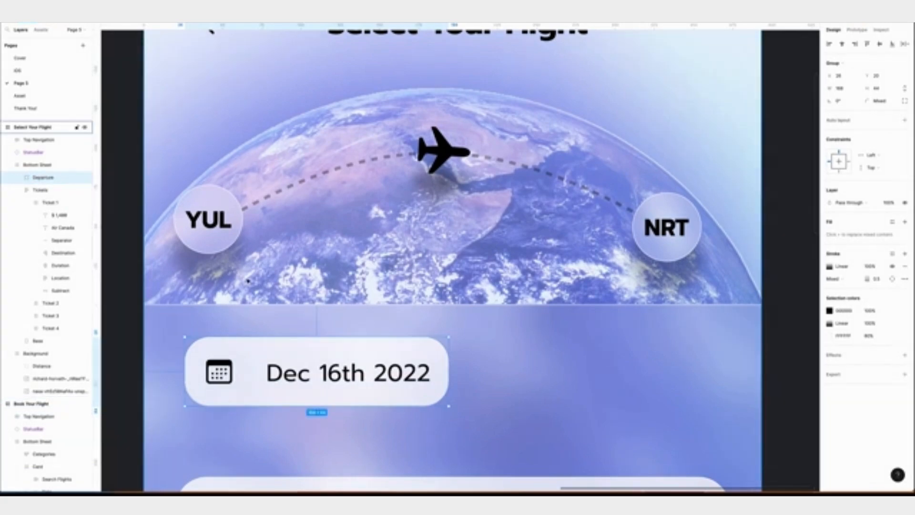
Duplicate the Departure pill and place the copy to its right.
key(super+d)
key(shift+Right)
key(shift+Right)
key(shift+Right)
key(shift+Right)
key(shift+Right)
key(shift+Right)
key(shift+Right)
key(shift+Right)
key(shift+Right)
key(shift+Right)
key(shift+Right)
key(shift+Right)
key(shift+Right)
key(shift+Right)
key(shift+Right)
key(shift+Right)
key(shift+Right)
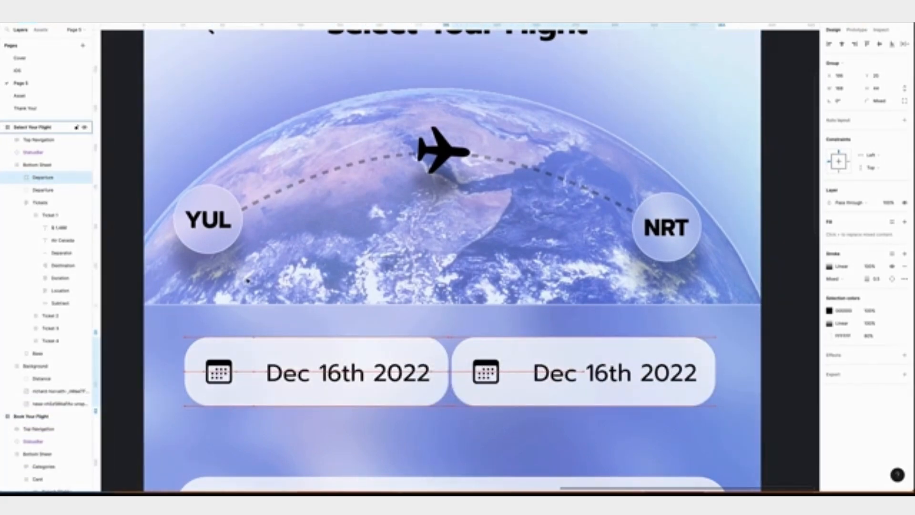
key(shift+Right)
scroll(252, 280, down, 4)
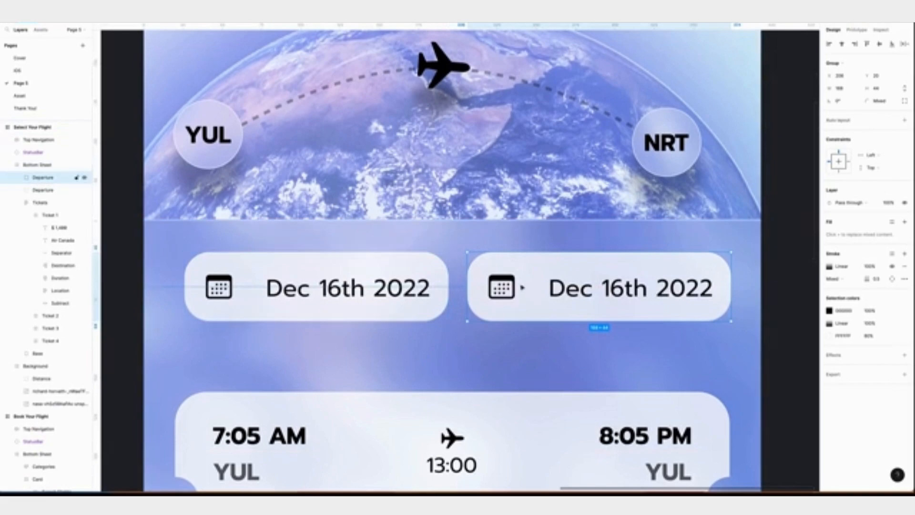
Replace the copy's calendar icon with an SF Symbols person icon.
double_click(501, 287)
click(484, 360)
right_click(486, 360)
mouse_move(509, 419)
click(601, 303)
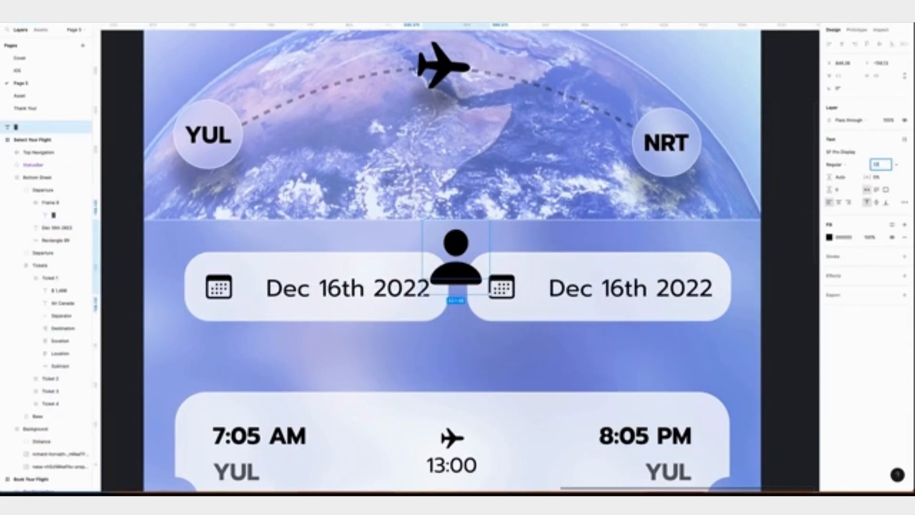
key(Return)
key(ctrl+x)
right_click(491, 287)
click(512, 276)
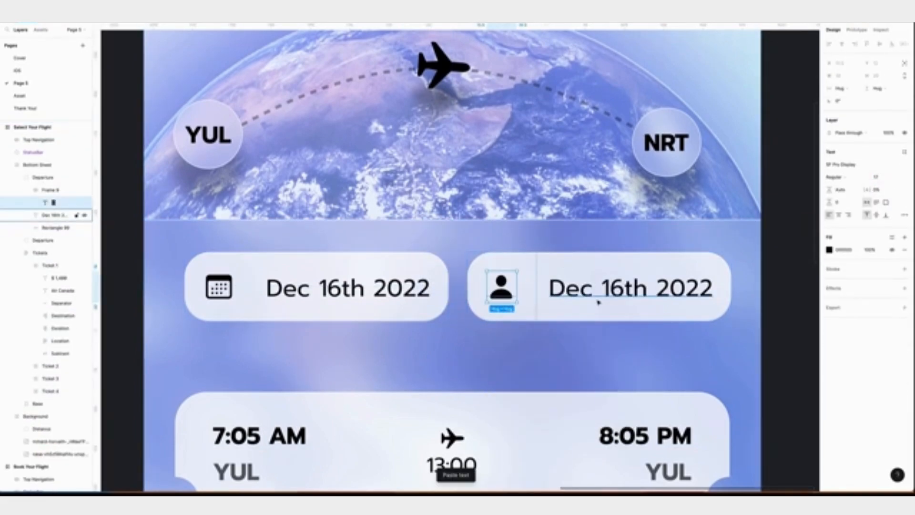
click(596, 295)
Change the copy's text to '1 passenger' and align both pills.
double_click(595, 294)
text(1 passenger)
click(629, 361)
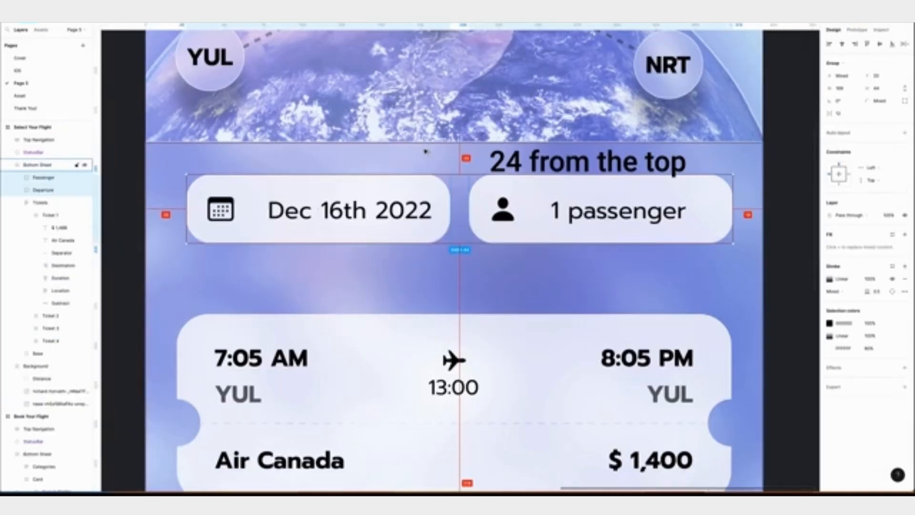
key(Down)
key(Down)
key(Down)
key(Down)
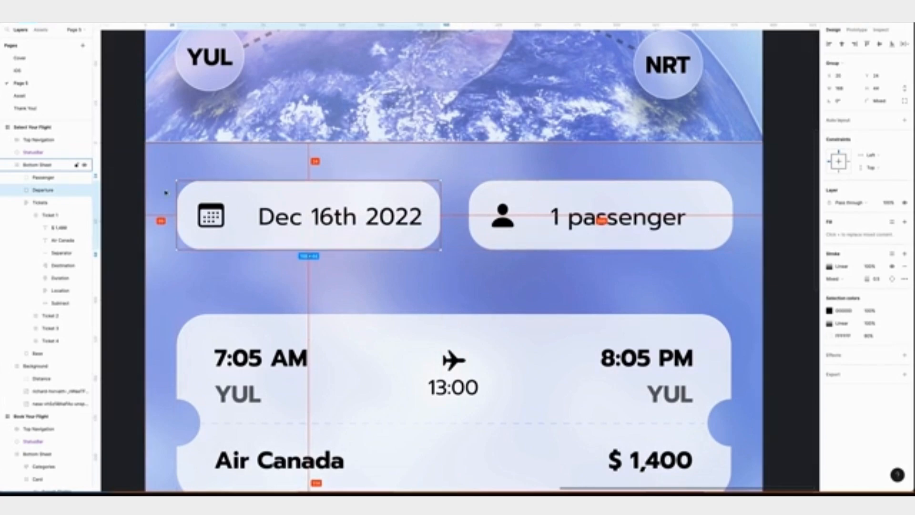
click(702, 196)
key(Left)
Push the Tickets frame down and draw a wide bar beneath the two pills.
key(minus)
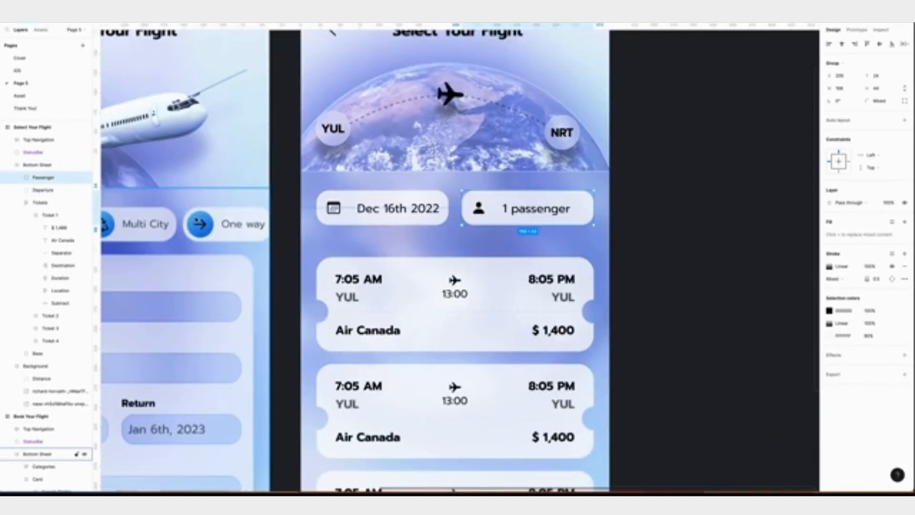
scroll(208, 225, down, 3)
click(416, 212)
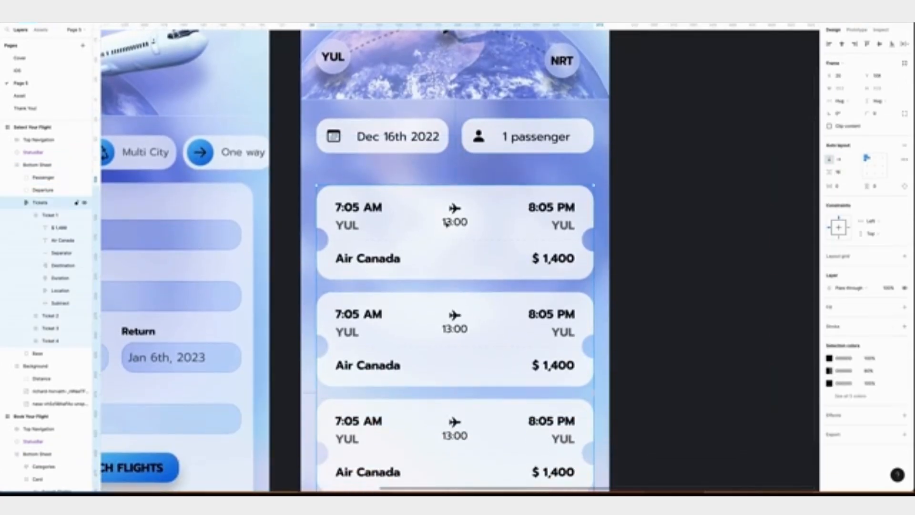
key(shift+Down)
key(shift+Down)
key(shift+Down)
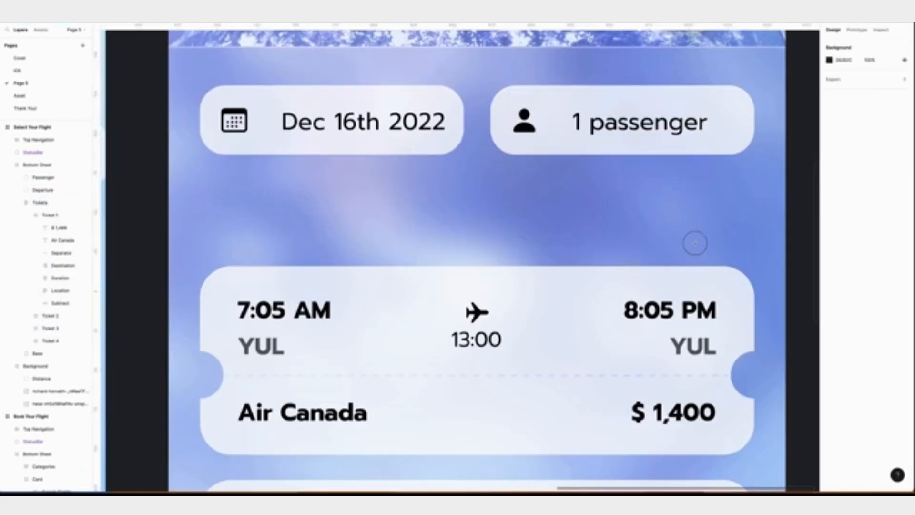
mouse_move(208, 177)
mouse_down()
mouse_move(758, 241)
mouse_move(736, 221)
mouse_move(752, 232)
mouse_up()
Resize the grey bar to 353 × 44 with a corner radius of 16.
click(840, 75)
text(335)
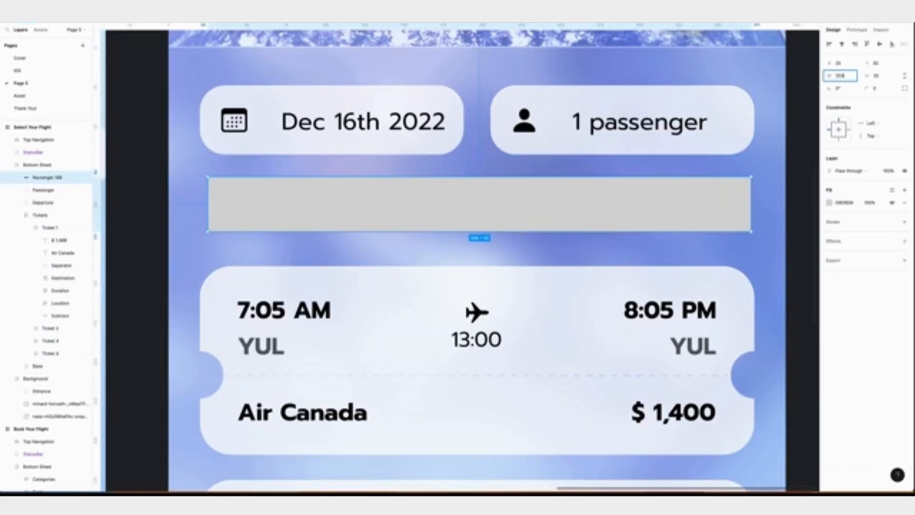
key(Tab)
text(44)
key(Return)
click(882, 91)
text(16)
key(Return)
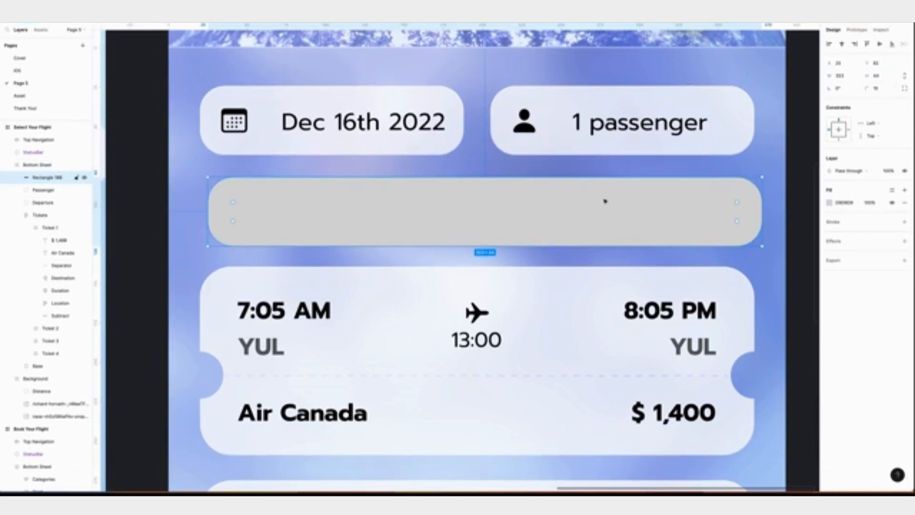
Centre the bar horizontally 16 below the pills and move the tickets down to 16 spacing.
key(alt+h)
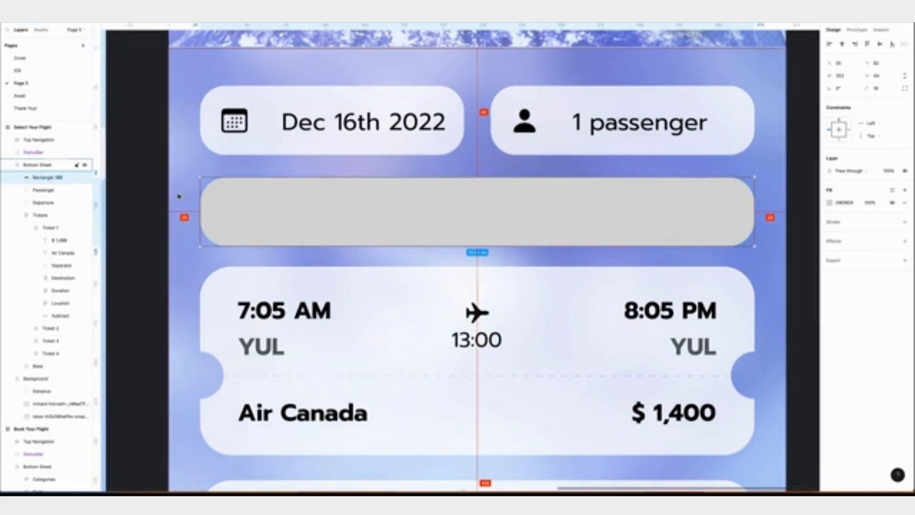
key(Down)
key(Down)
scroll(353, 154, down, 2)
click(496, 281)
key(Down)
key(Down)
key(Down)
key(Down)
key(Down)
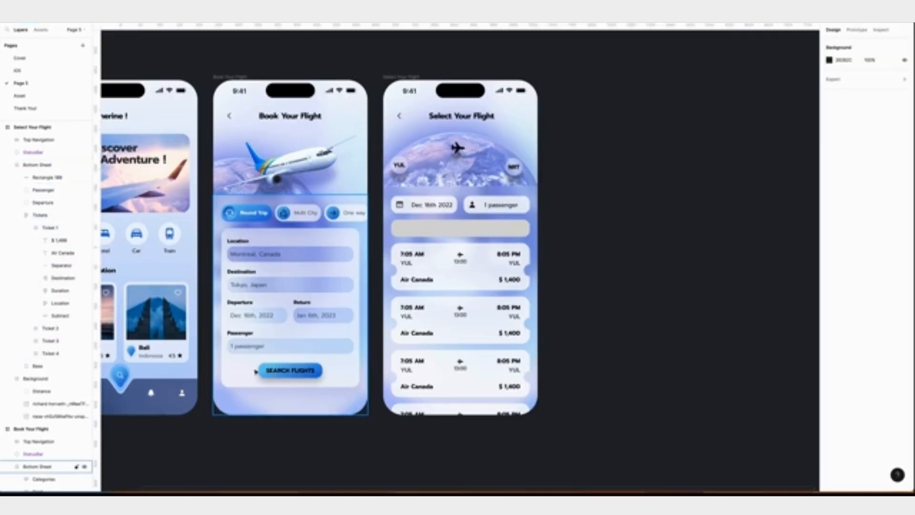
Copy the Search Flights button's properties and paste them onto the grey bar.
click(317, 370)
right_click(319, 367)
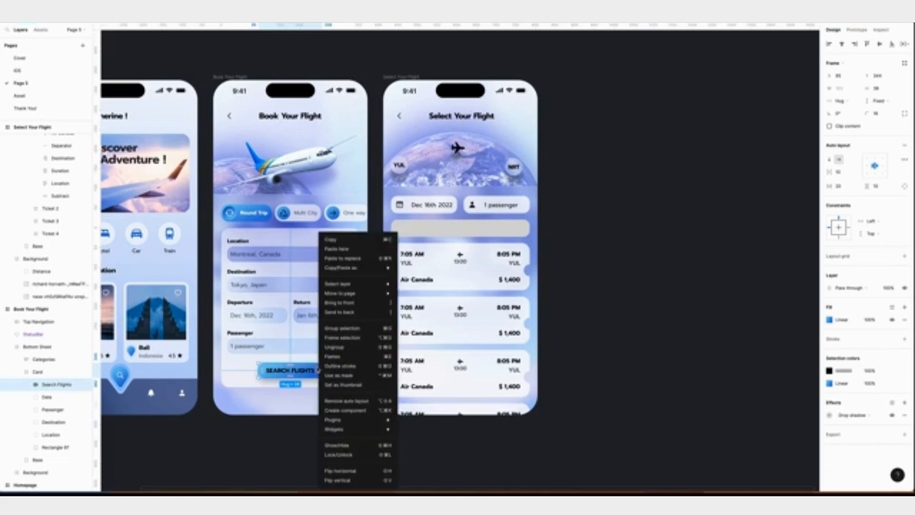
mouse_move(355, 271)
click(421, 312)
right_click(481, 227)
mouse_move(524, 261)
click(595, 304)
click(616, 310)
ctrl+scroll(616, 310, down, 2)
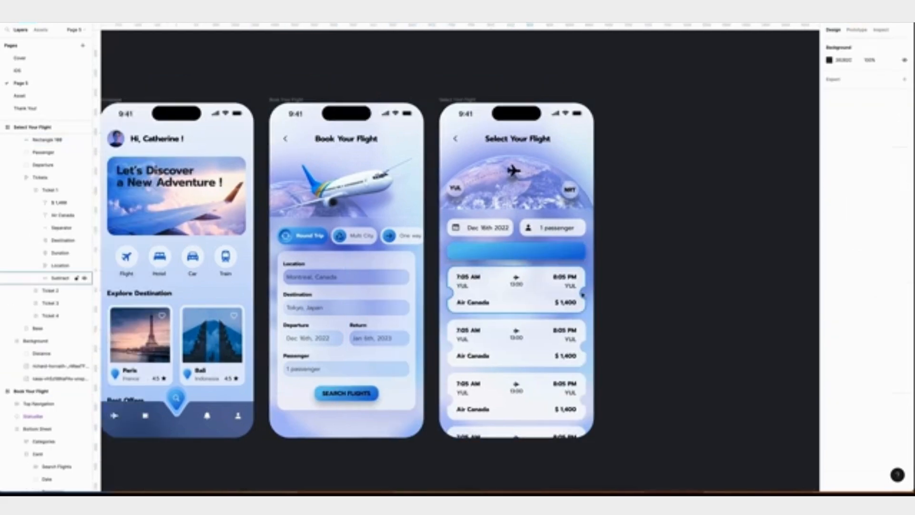
ctrl+scroll(582, 295, up, 8)
scroll(582, 295, right, 6)
scroll(613, 298, left, 2)
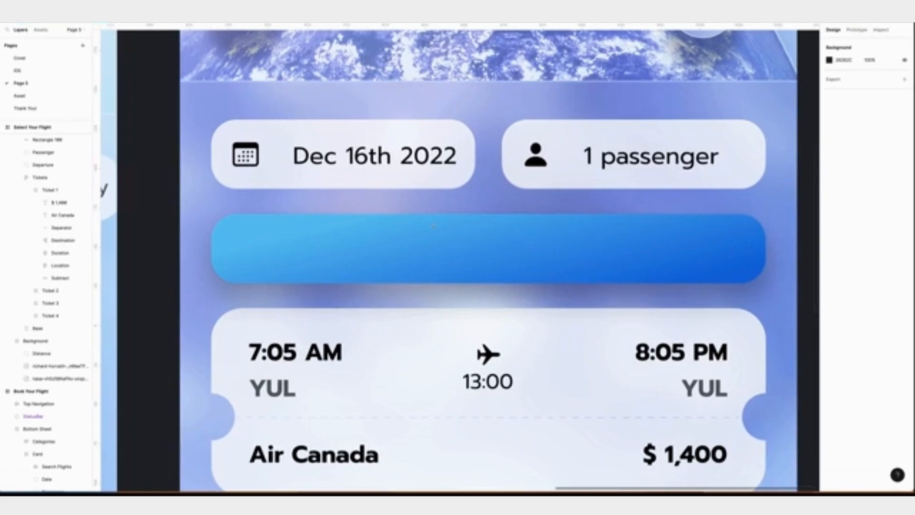
Add an ECONOMY label on the blue bar and set it to Title case.
drag(435, 234, 576, 262)
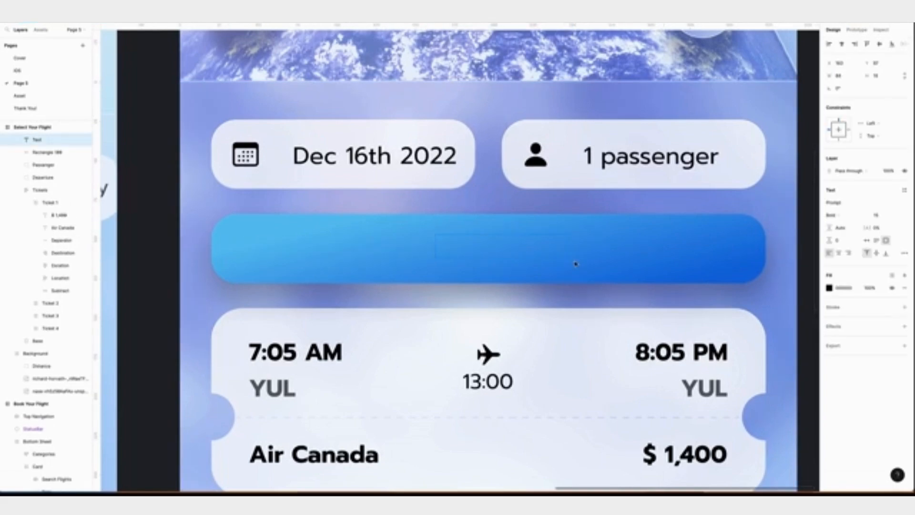
text(ECONOMY)
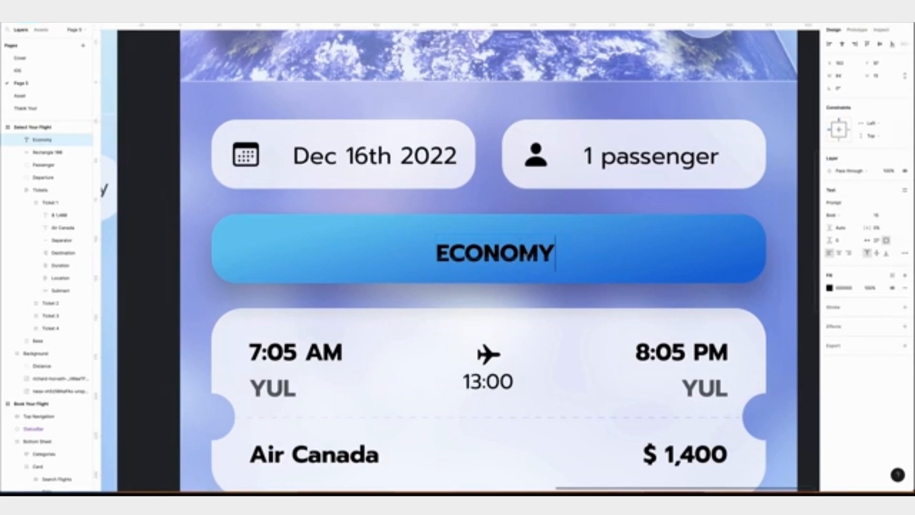
key(ctrl+minus)
key(ctrl+minus)
click(903, 253)
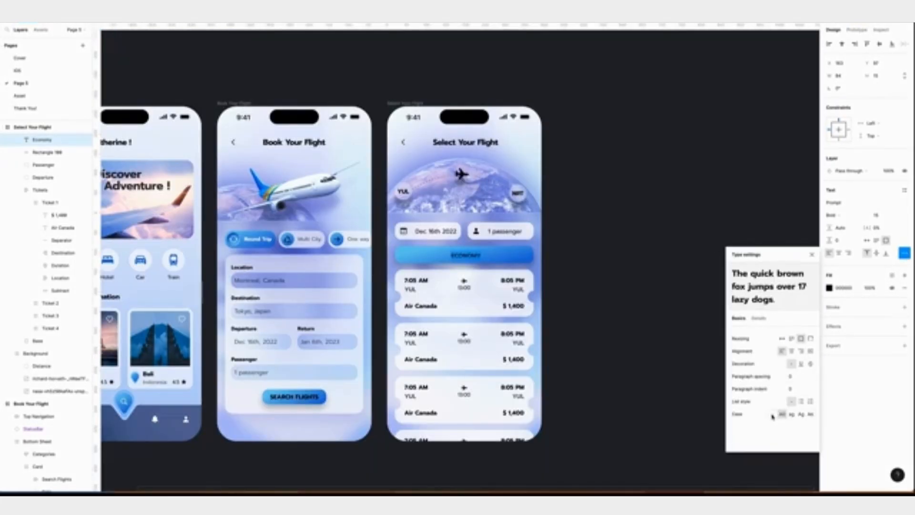
click(772, 414)
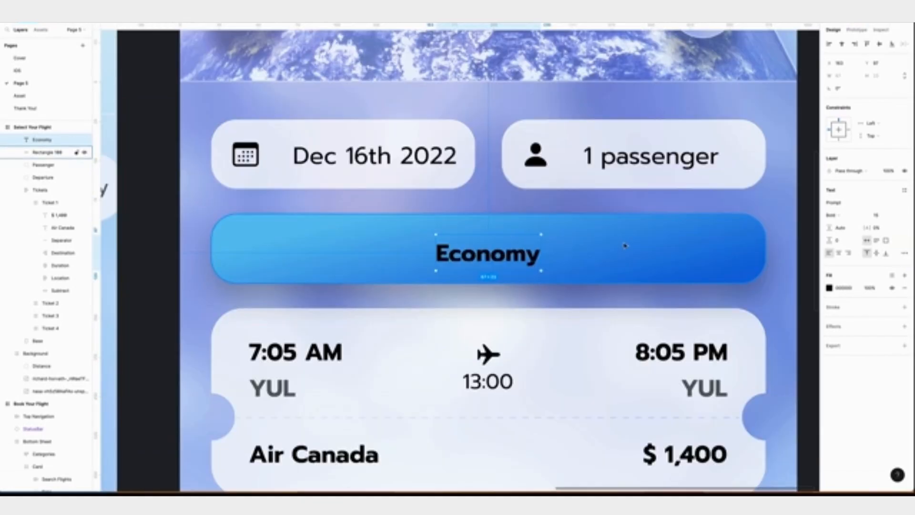
Group the Economy label with the blue bar and name the group Class.
shift+click(626, 248)
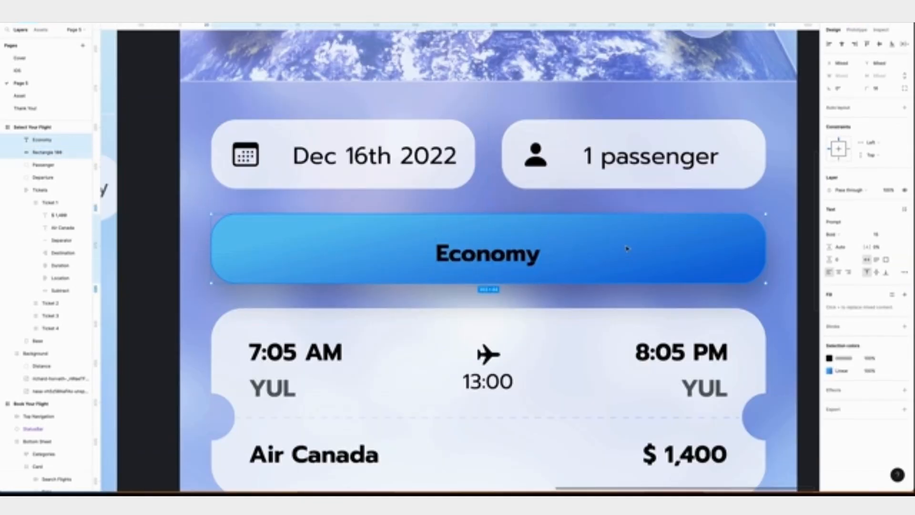
key(ctrl+g)
double_click(39, 139)
text(E)
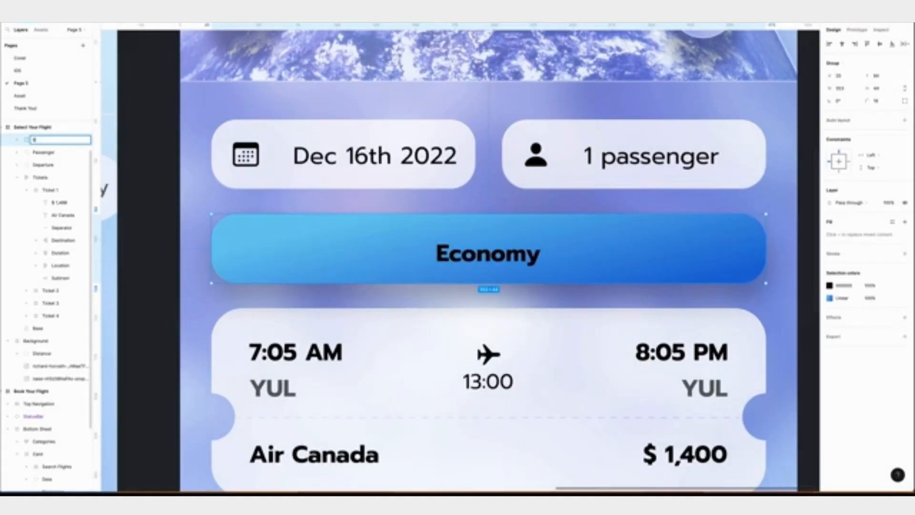
text(lass)
key(Return)
double_click(488, 254)
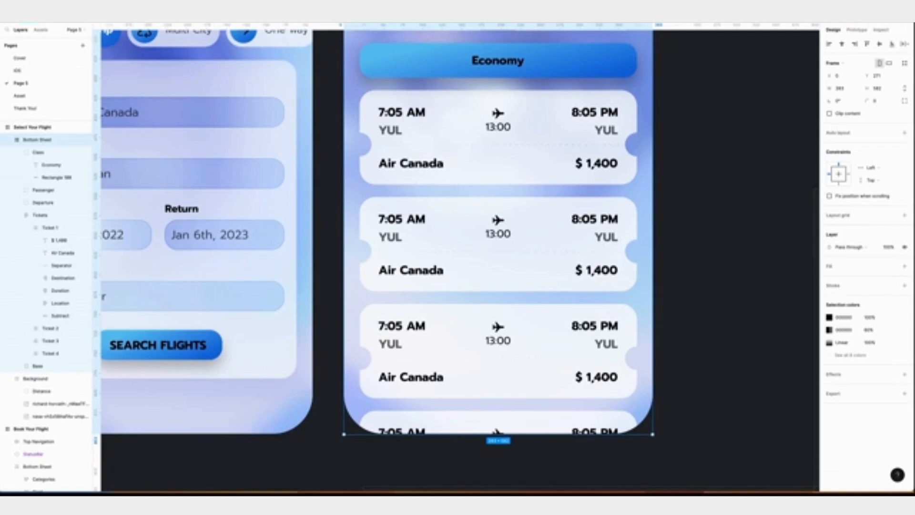
Change the second ticket's duration to 18:55 and arrival to 4:55 PM.
double_click(384, 219)
double_click(492, 234)
text(18)
double_click(504, 233)
text(55)
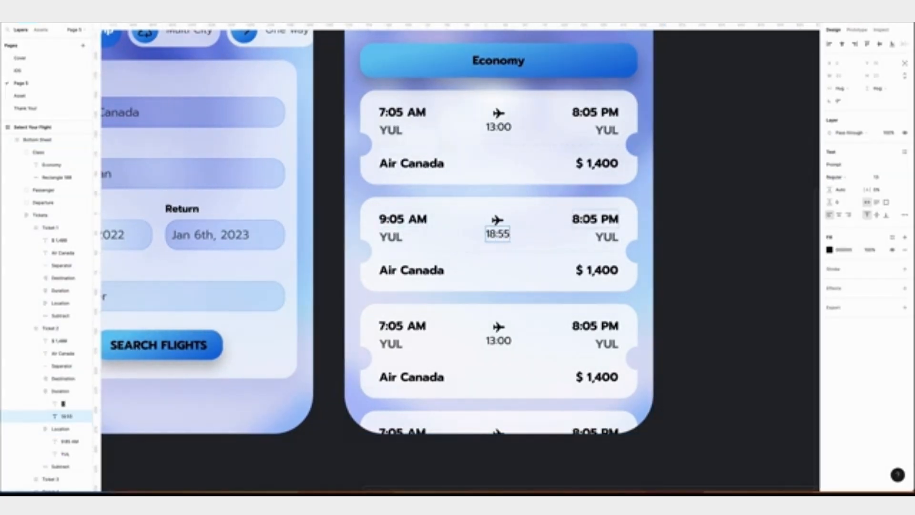
double_click(581, 218)
drag(581, 218, 573, 219)
text(4:5)
key(Escape)
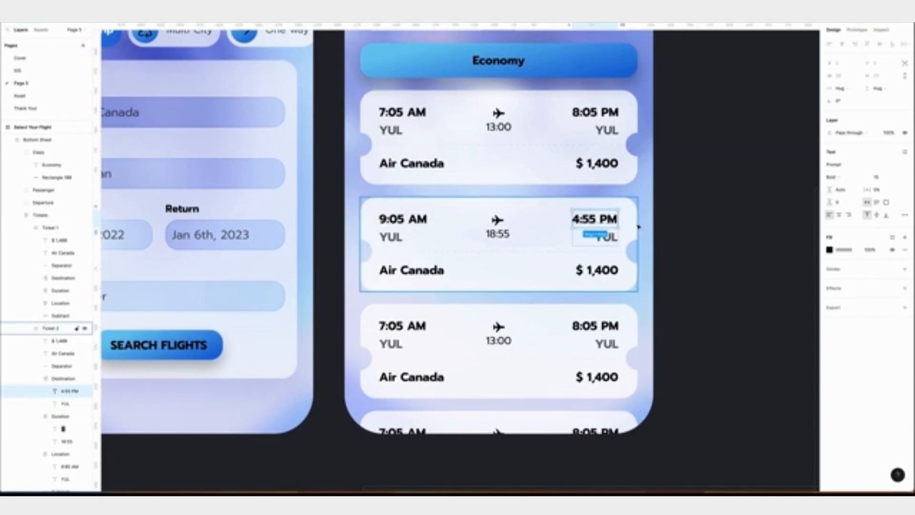
Rename the second ticket's airline to Scoot and place a duplicate label above it.
double_click(412, 270)
text(Scoot)
key(Escape)
scroll(469, 295, down, 1)
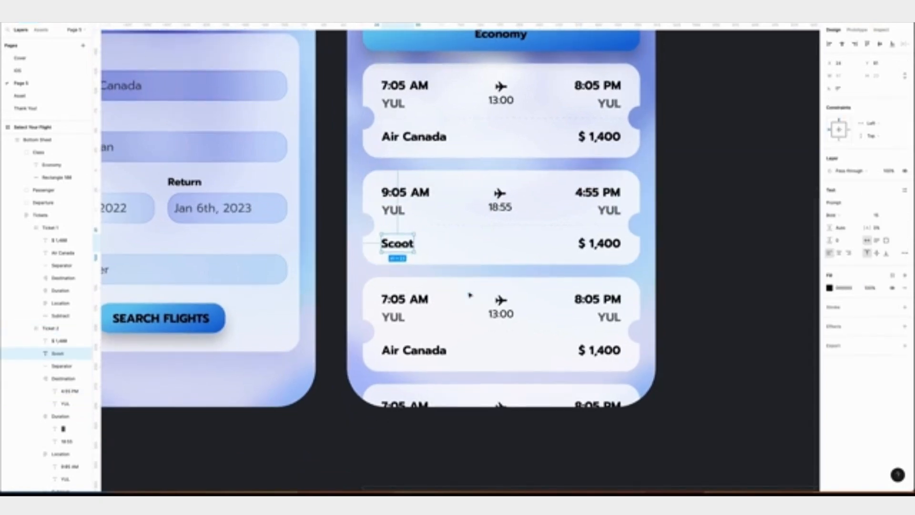
click(404, 299)
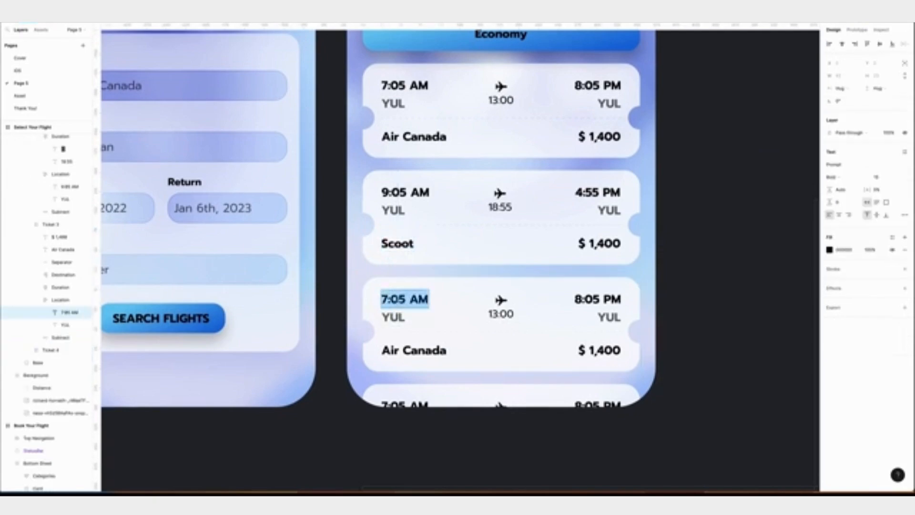
click(399, 243)
key(shift+Down)
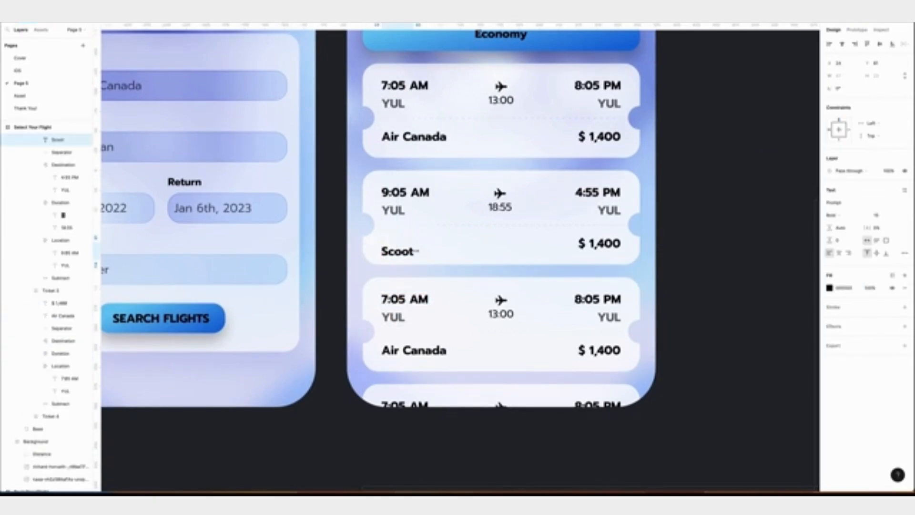
click(397, 251)
ctrl+click(398, 251)
key(ctrl+v)
drag(399, 252, 398, 237)
Style the copy as 14 Regular at 60% opacity, reading the YYZ (3:55) layover.
click(879, 215)
text(14)
key(Return)
click(833, 215)
click(842, 186)
click(870, 287)
text(60)
key(Return)
double_click(394, 236)
text(1)
text(er: YYZ ()
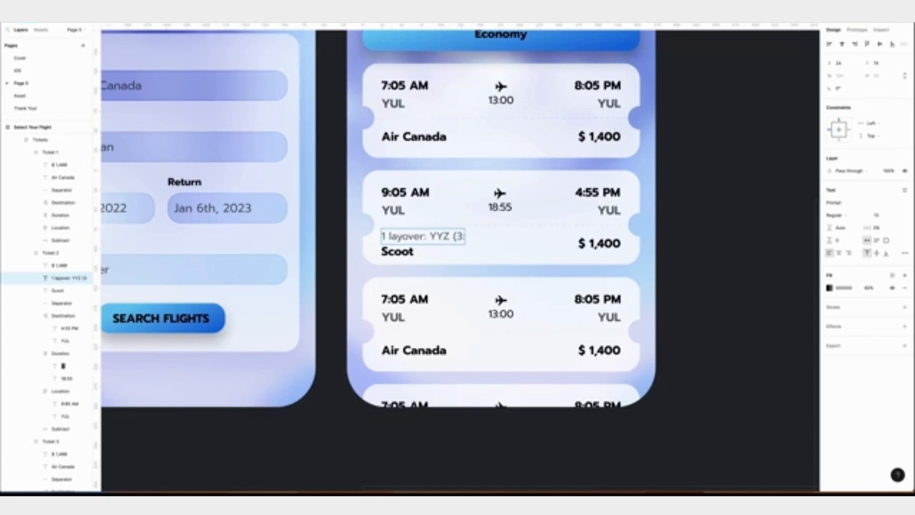
text(3:55))
key(Escape)
Set the layover note to 11 pt and stack it with Scoot in auto layout.
click(877, 215)
text(11)
key(Return)
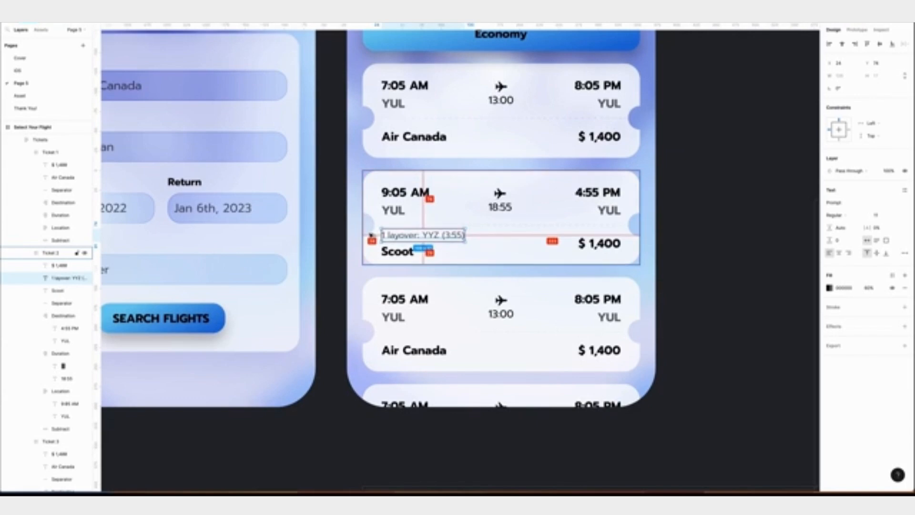
shift+click(398, 252)
key(shift+a)
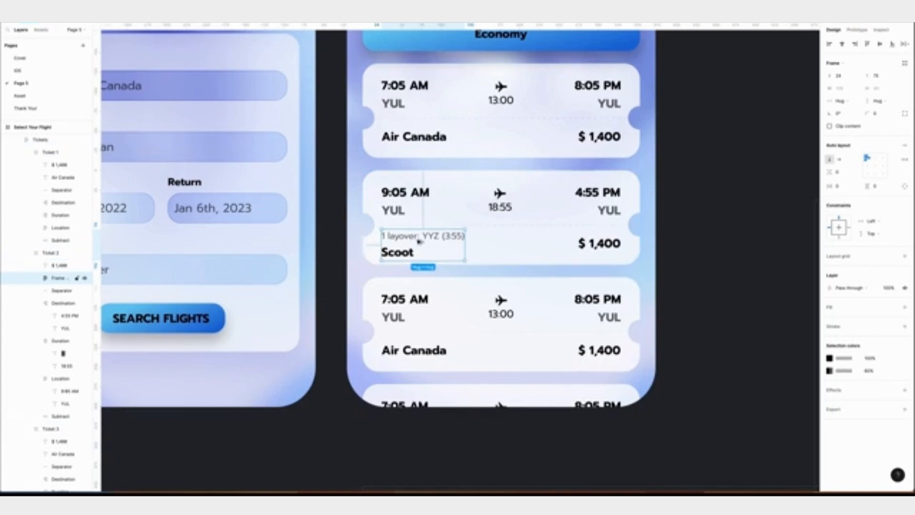
click(688, 253)
scroll(690, 254, up, 2)
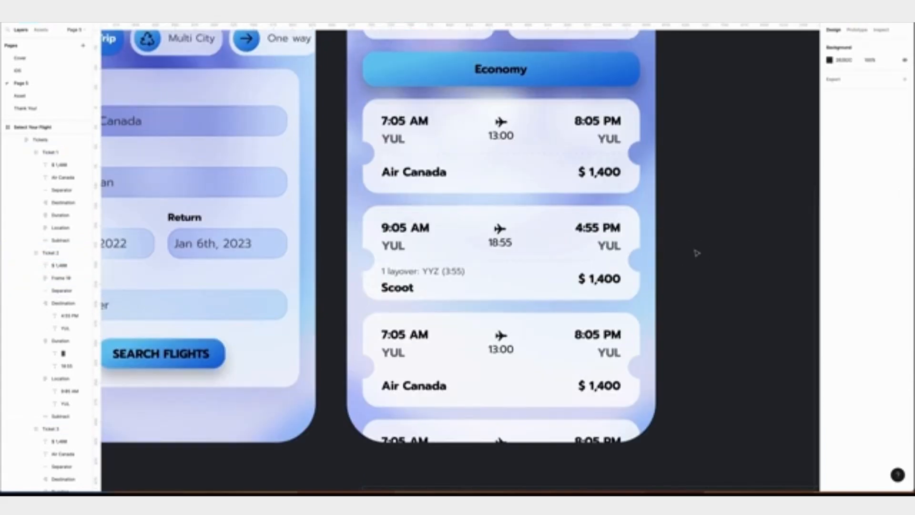
scroll(695, 253, down, 3)
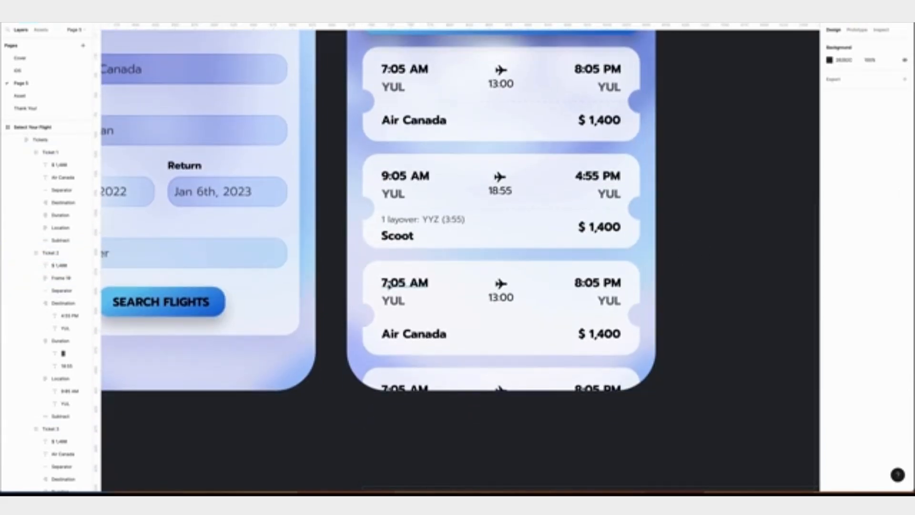
Change the third ticket's departure time to 10:00 AM.
super+click(387, 284)
double_click(387, 284)
click(387, 283)
key(BackSpace)
text(10)
click(412, 282)
key(BackSpace)
text(0)
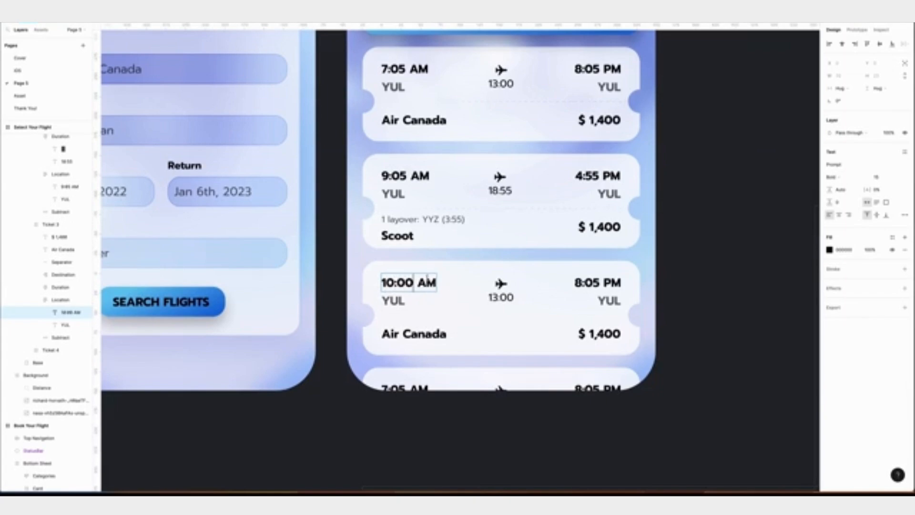
super+click(574, 282)
Change the third ticket's arrival time to 11:00 PM.
double_click(575, 282)
click(579, 282)
key(BackSpace)
text(11)
click(601, 282)
key(BackSpace)
text(0)
key(Escape)
click(671, 286)
Nudge the third ticket's destination group to the left.
double_click(601, 275)
double_click(614, 282)
key(alt)
key(Left)
key(Left)
key(Left)
key(Left)
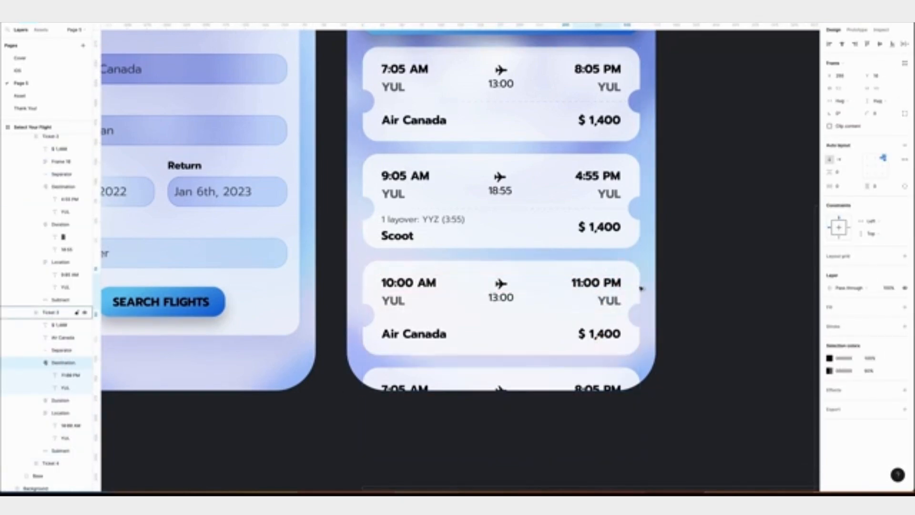
click(714, 290)
Change the second ticket's price to $ 1,300 and check its spacing to the card edges.
ctrl+click(599, 228)
double_click(603, 227)
key(BackSpace)
text(3)
click(702, 252)
double_click(601, 228)
double_click(597, 229)
key(alt)
click(695, 317)
scroll(684, 344, down, 5)
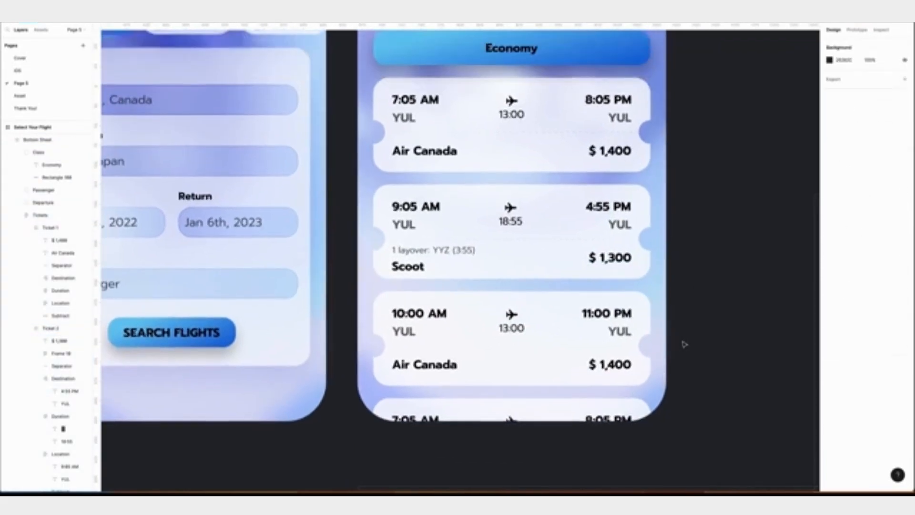
scroll(684, 344, left, 3)
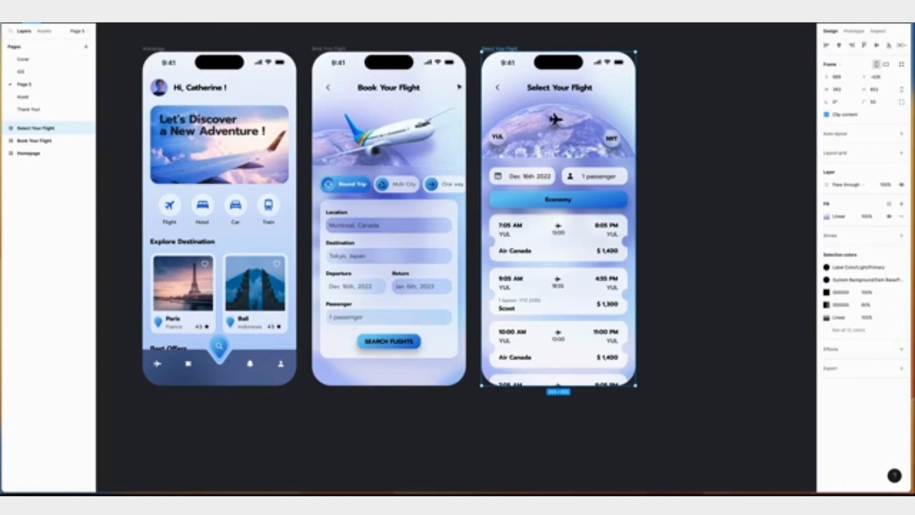
Paste a copy of Select Your Flight beside it, name it 'Boarding pass', and select its globe layer.
key(ctrl+v)
scroll(478, 104, right, 5)
scroll(478, 104, right, 3)
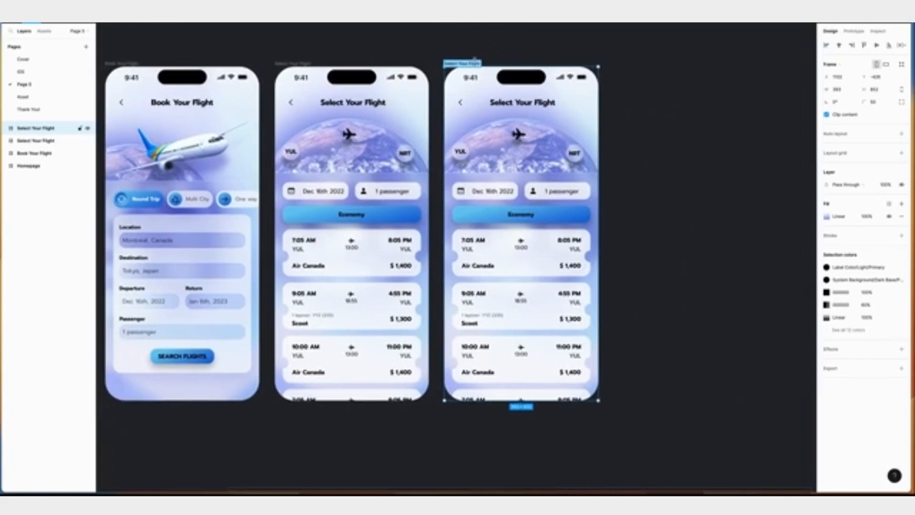
text(Booking d)
text(pass)
key(Return)
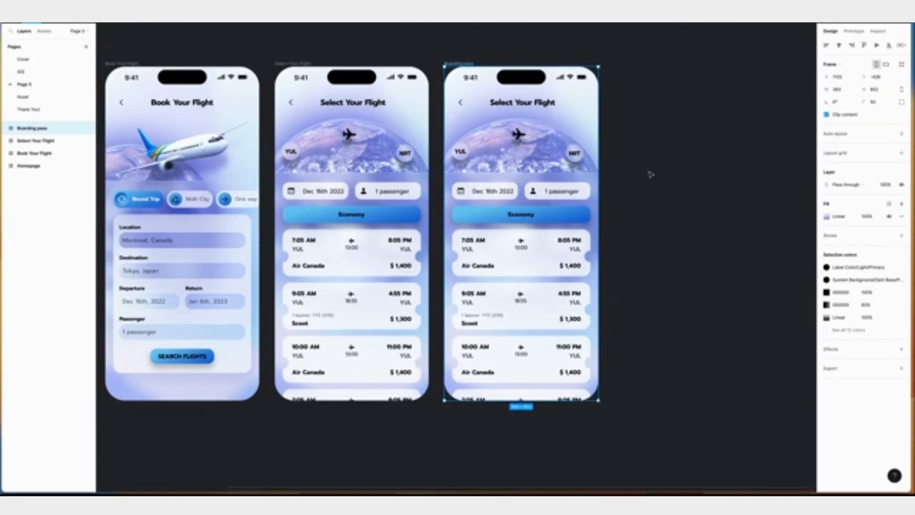
click(4, 128)
click(39, 178)
Delete the globe background and the Bottom Sheet flight list layers.
key(BackSpace)
click(46, 166)
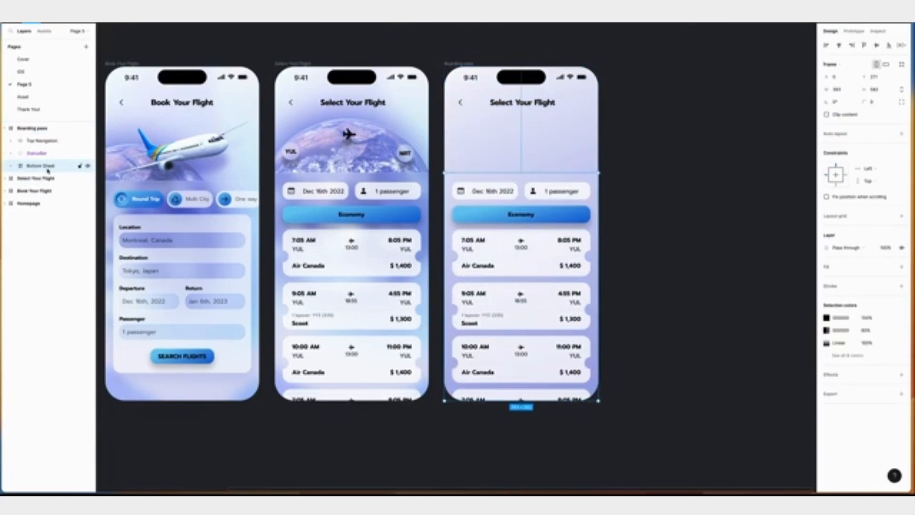
key(BackSpace)
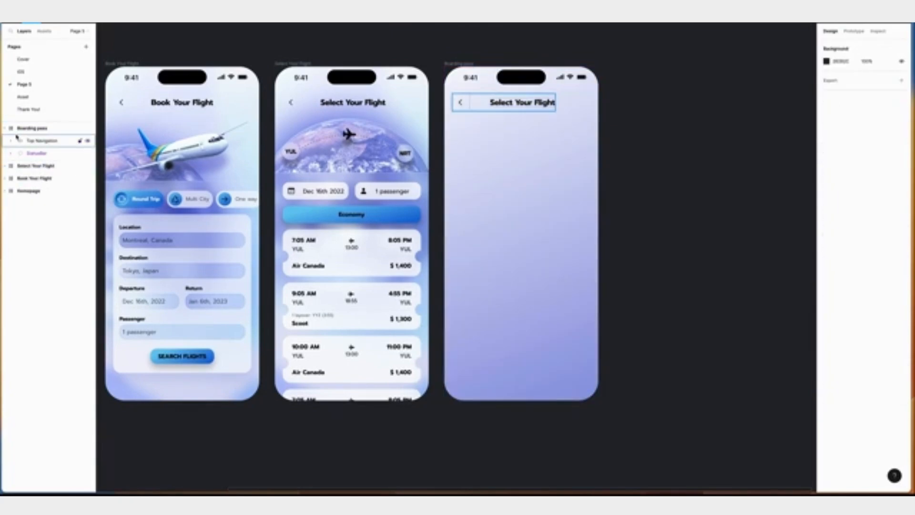
Change the header title from Select Your Flight to 'Boarding Pass'.
click(37, 142)
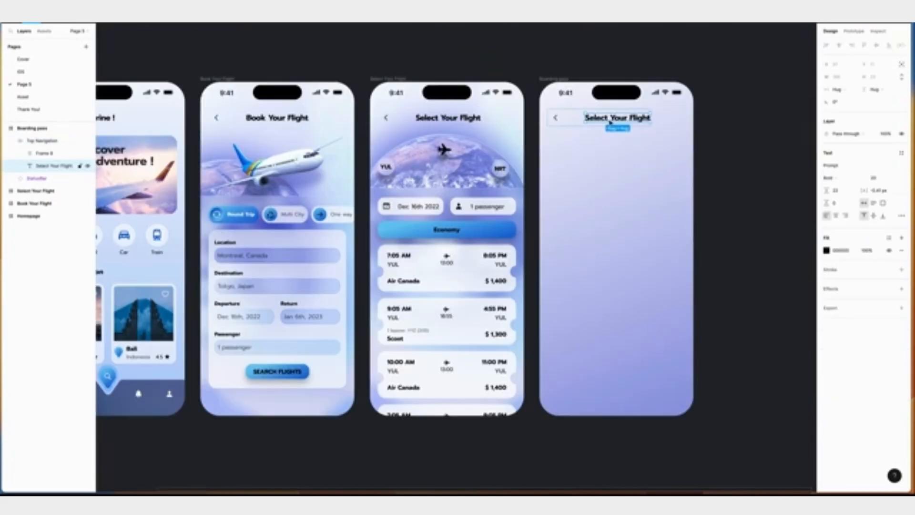
double_click(608, 118)
text(Boarding P)
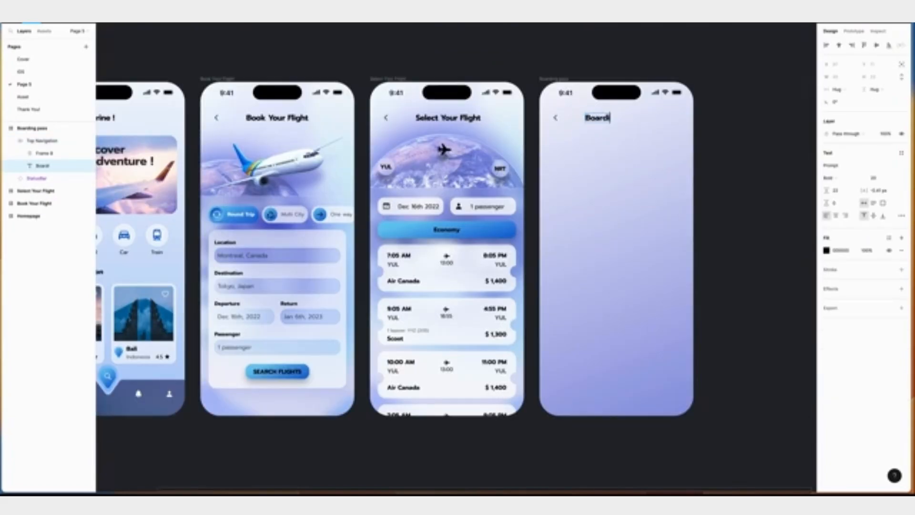
text(ass)
click(731, 143)
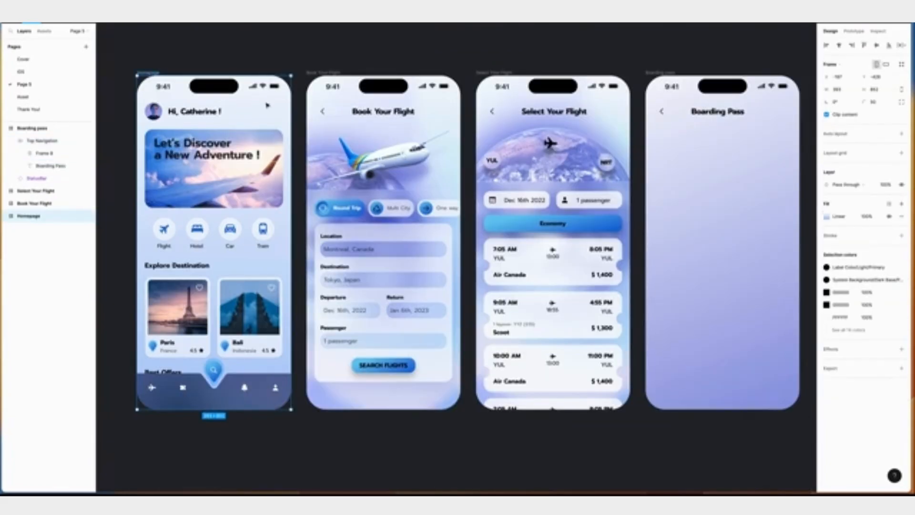
Copy the Homepage screen's properties and select the Boarding Pass screen to receive them.
right_click(266, 105)
mouse_move(305, 138)
click(381, 182)
scroll(479, 182, right, 3)
click(557, 180)
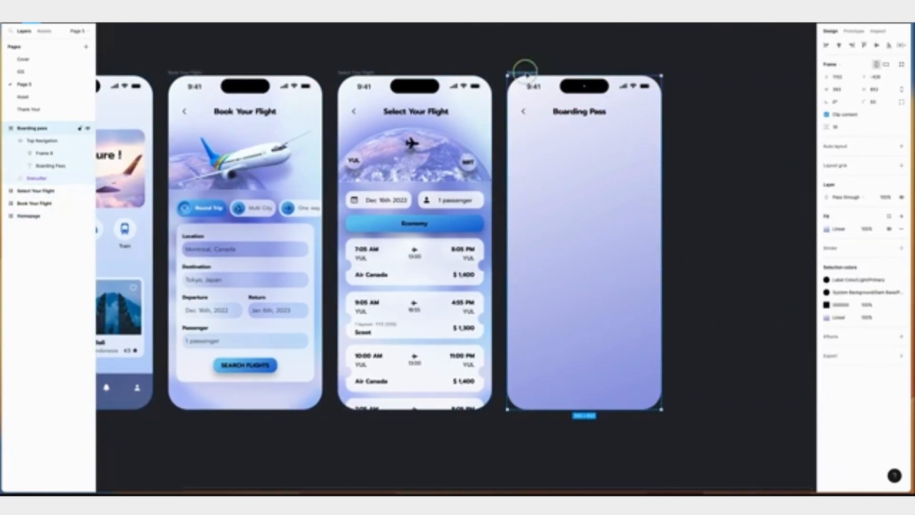
right_click(527, 72)
Paste the Homepage styling onto Boarding Pass and draw a rounded, 335-wide bar below the title.
mouse_move(566, 105)
click(636, 160)
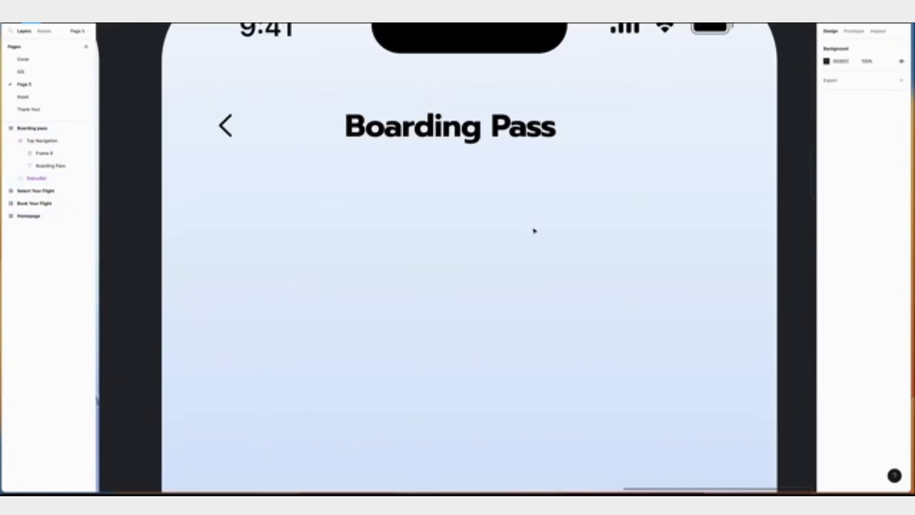
drag(223, 202, 685, 218)
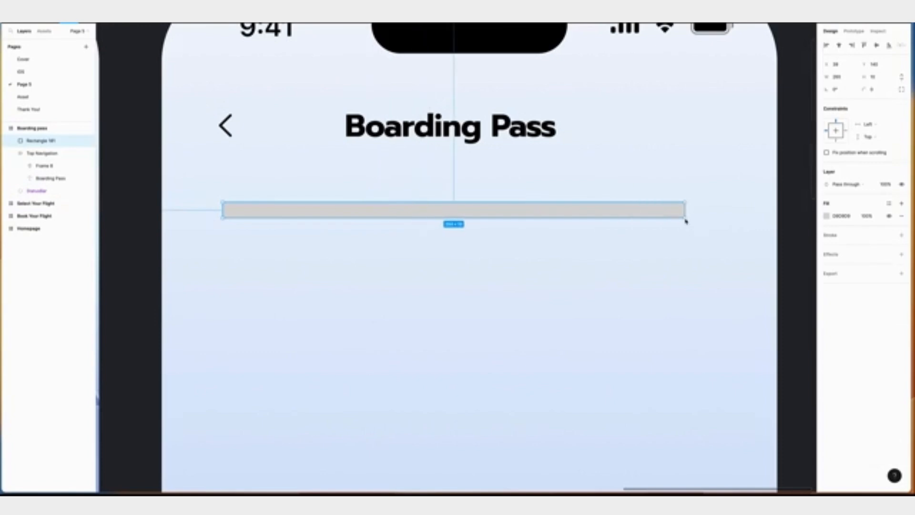
click(849, 77)
text(33)
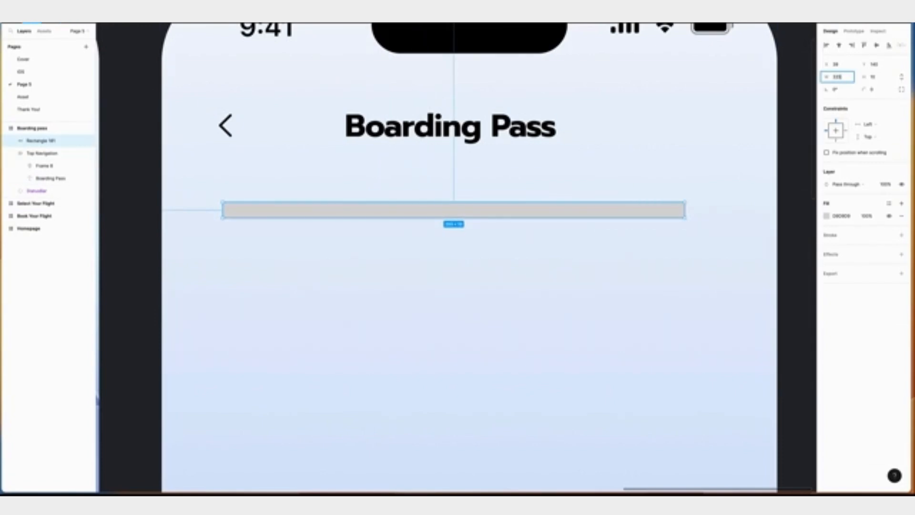
key(Return)
click(881, 91)
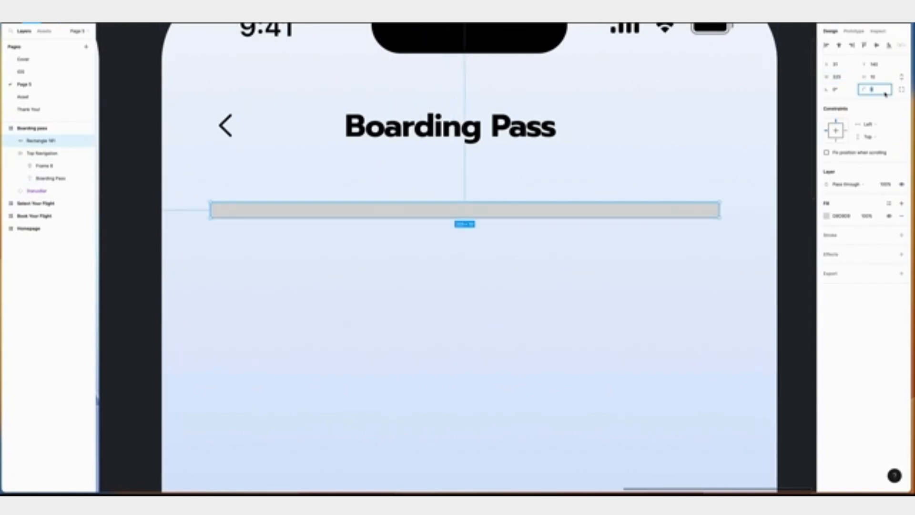
key(Up)
key(Up)
key(Up)
Give the bar a solid light blue C0CDE7 fill.
click(826, 216)
click(737, 217)
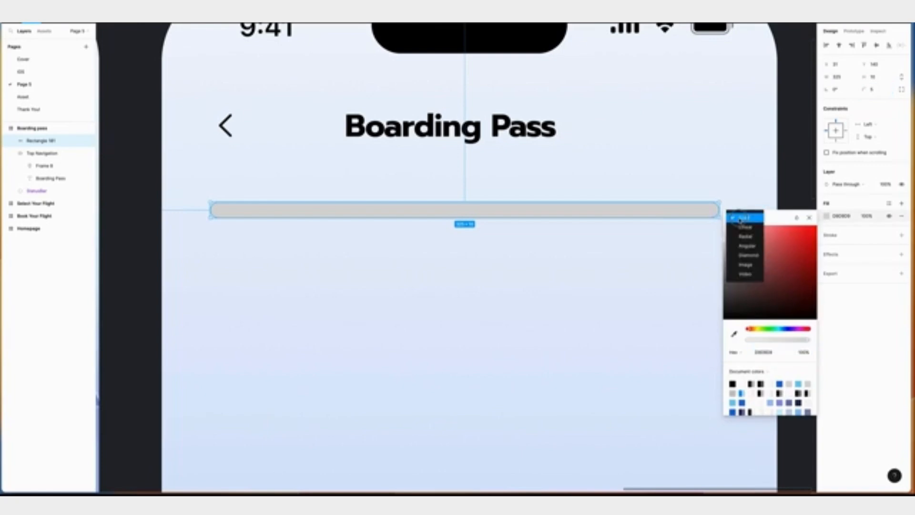
click(778, 355)
click(786, 356)
click(858, 335)
click(839, 216)
text(C0CDE7)
key(Return)
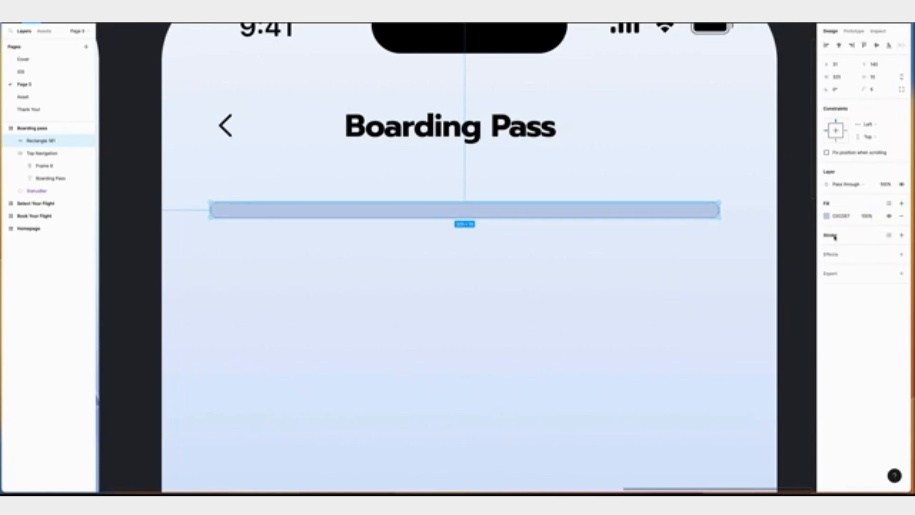
Add a dark blue 4A5F8B inner shadow at 100% opacity, offset 5 and blur 10.
click(899, 255)
click(853, 267)
click(853, 257)
click(826, 267)
text(1)
click(745, 300)
text(5)
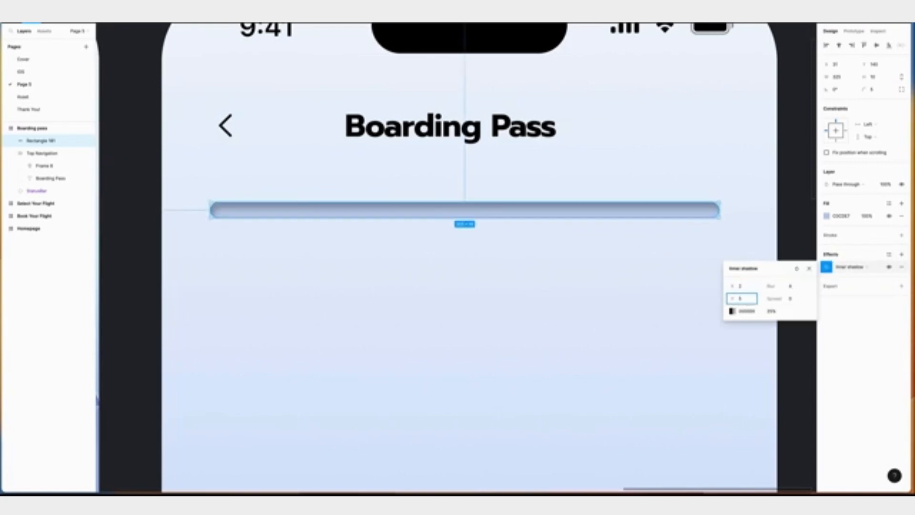
click(792, 286)
text(10)
key(Return)
click(761, 313)
text(4A)
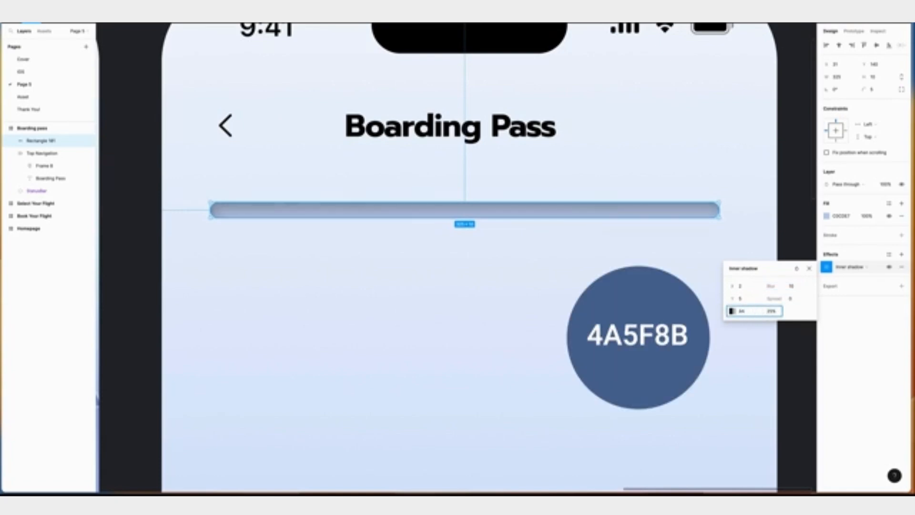
key(Tab)
text(100)
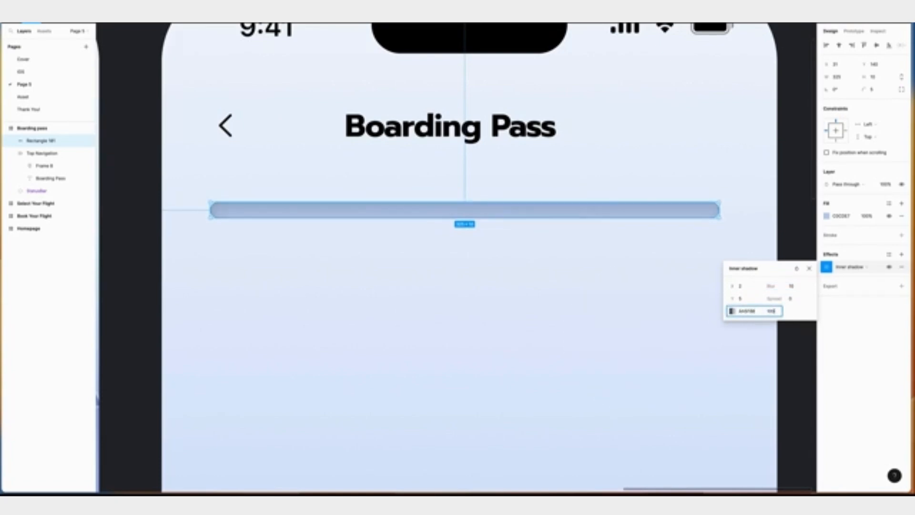
key(Return)
Add a second, pale D0DCF4 inner shadow at 100% opacity with a negative offset.
click(901, 254)
click(849, 267)
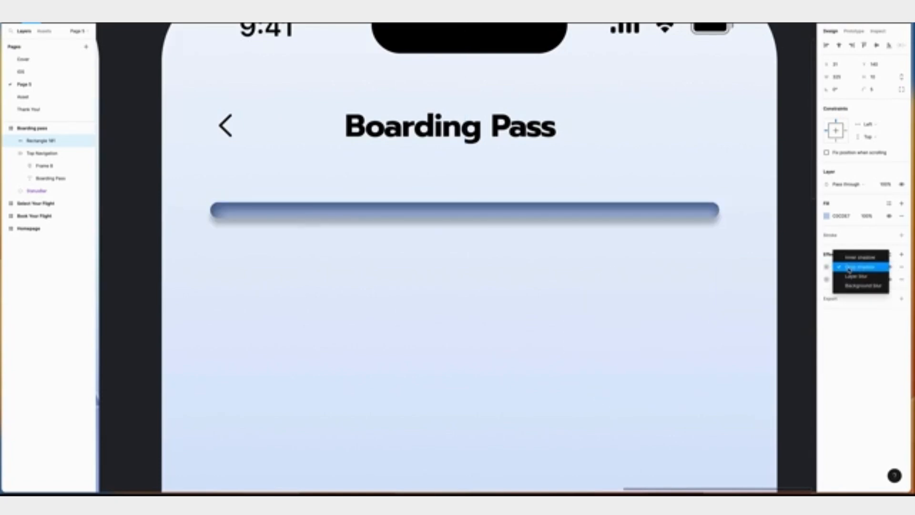
click(857, 258)
click(826, 267)
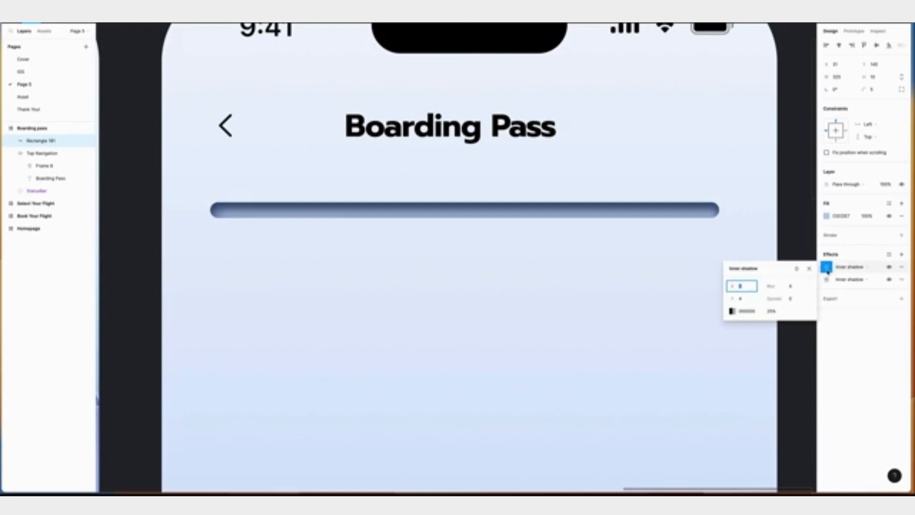
click(761, 313)
text(D0)
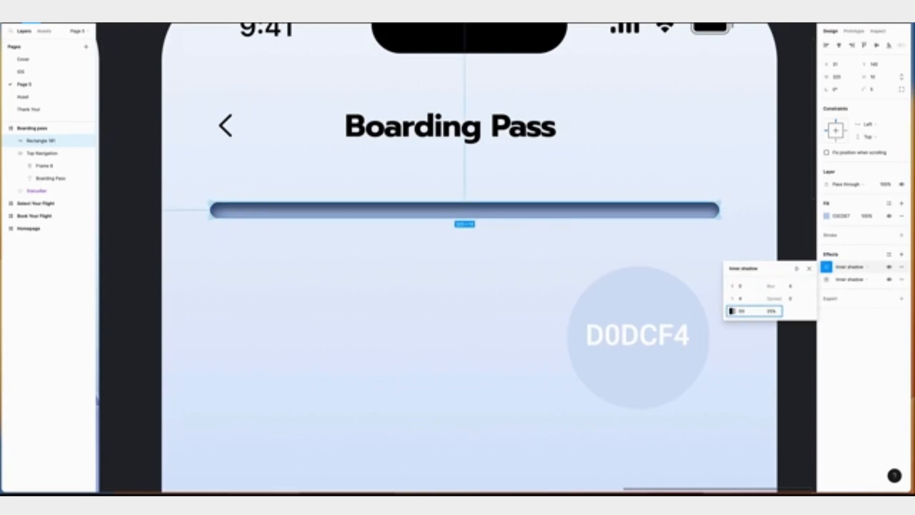
text(DCF4)
key(Tab)
text(10)
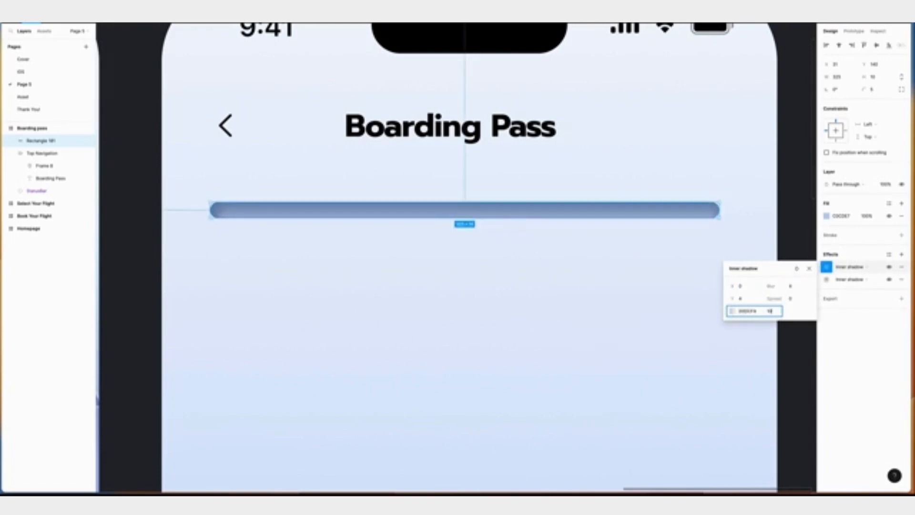
text(0)
key(Tab)
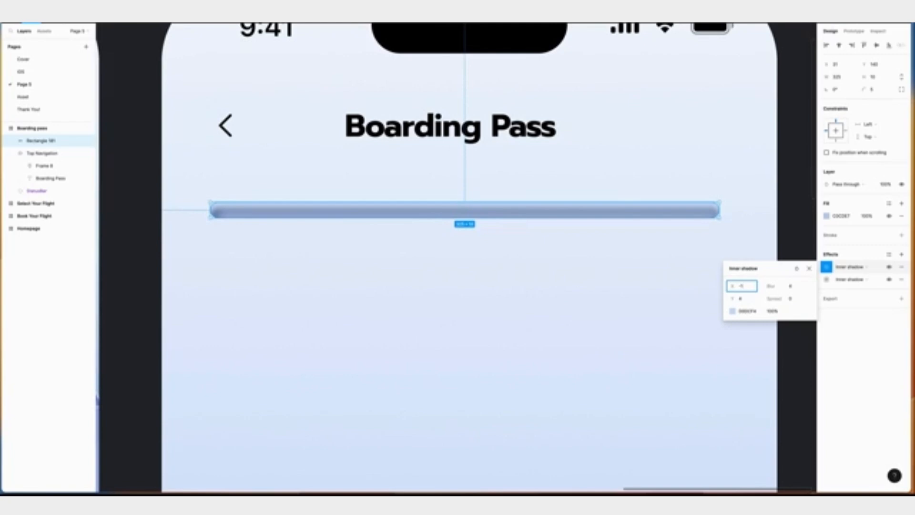
click(747, 300)
key(Return)
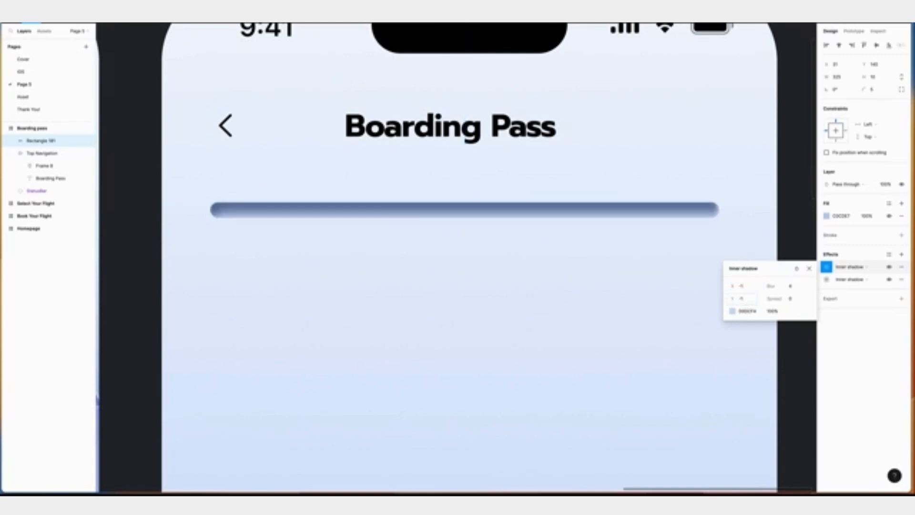
click(790, 286)
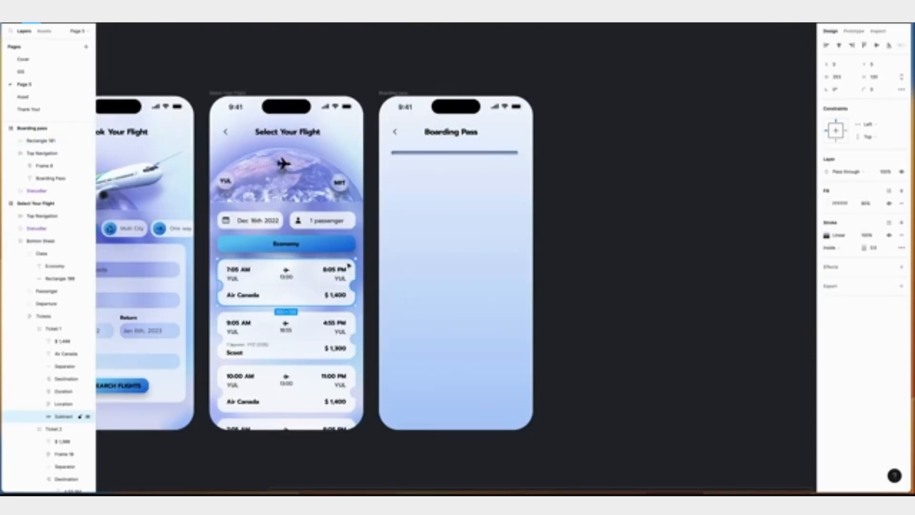
Copy the ticket shape from Select Your Flight into Boarding Pass, placed under the header.
right_click(61, 417)
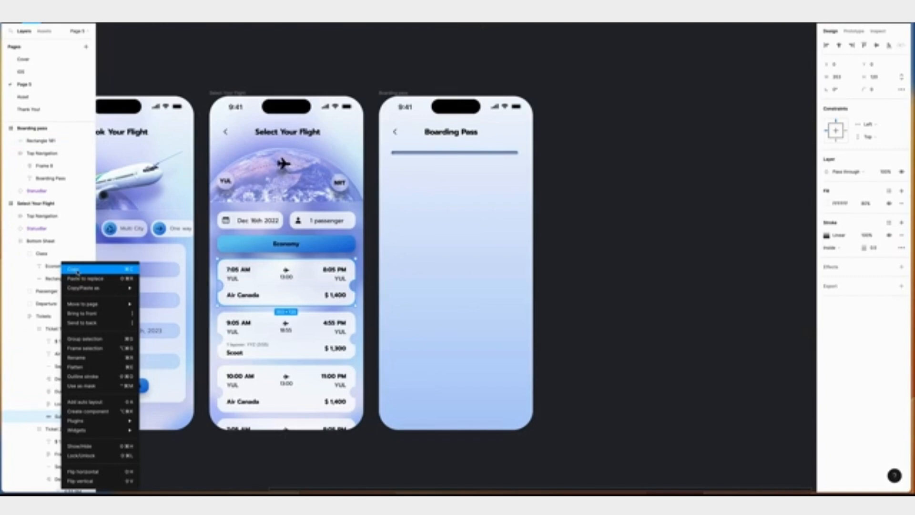
click(76, 270)
right_click(408, 188)
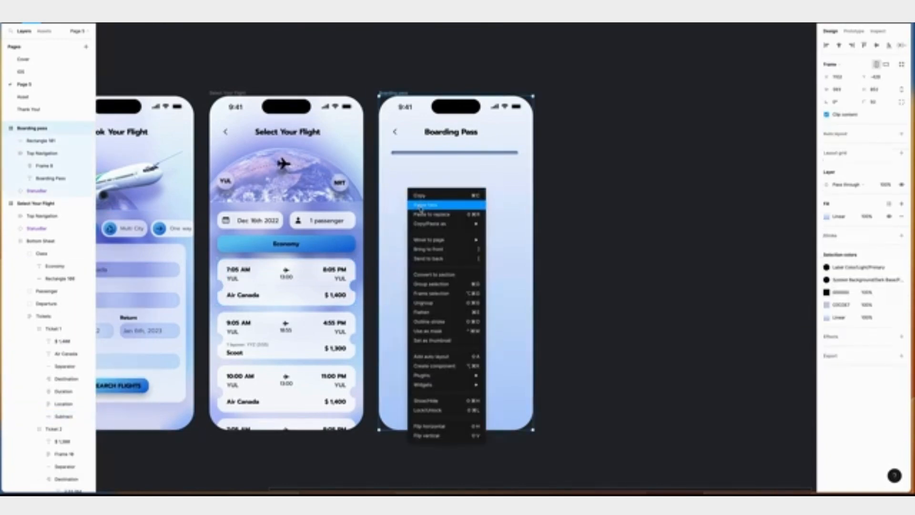
click(420, 207)
drag(471, 237, 450, 276)
Raise the ticket shape's top edge points in vector edit mode.
key(Return)
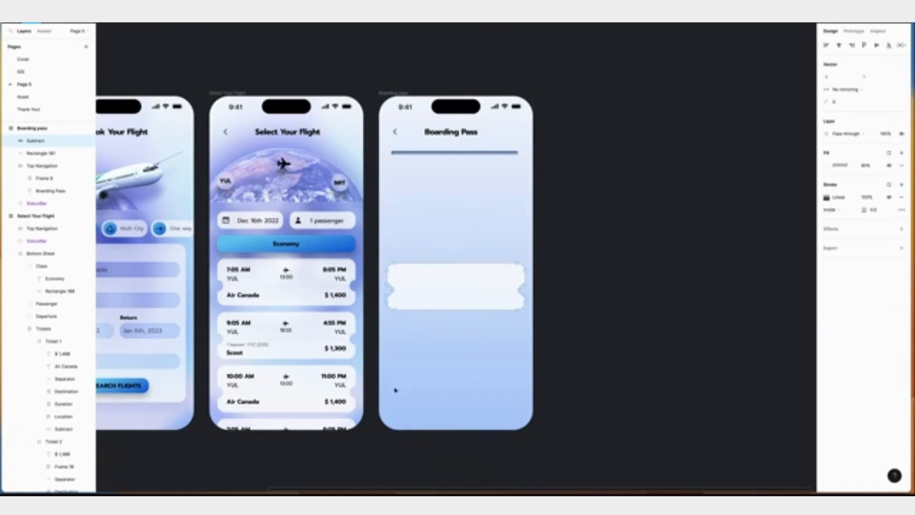
scroll(437, 363, up, 5)
drag(324, 152, 629, 169)
scroll(629, 170, up, 5)
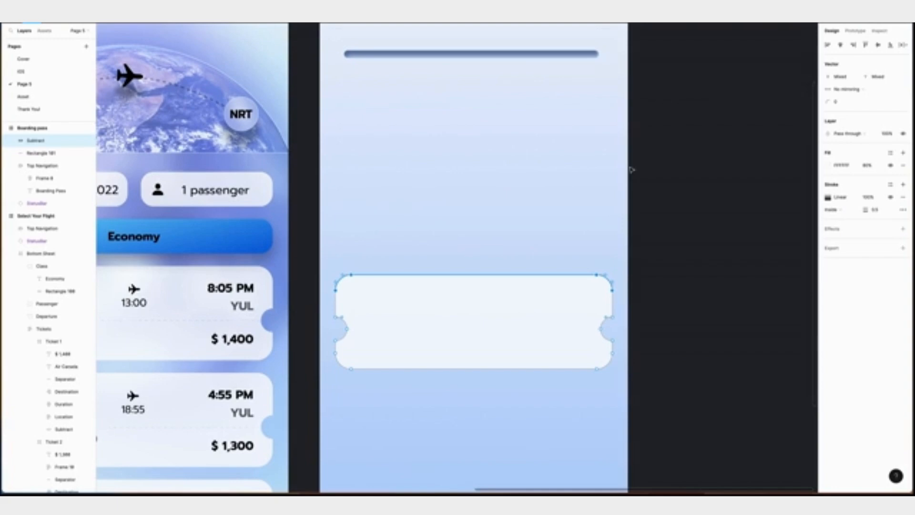
key(shift+Up)
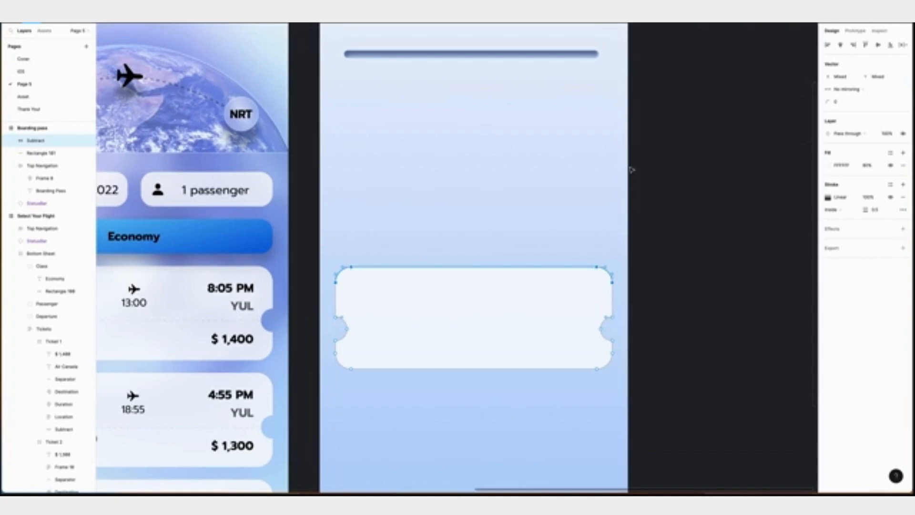
key(shift+Down)
key(shift+Up)
key(shift+Up)
key(shift+Up)
key(shift+Up)
key(shift+Up)
key(shift+Up)
key(shift+Up)
key(shift+Up)
key(shift+Up)
key(shift+Up)
key(shift+Up)
key(shift+Up)
key(shift+Up)
key(shift+Up)
key(shift+Up)
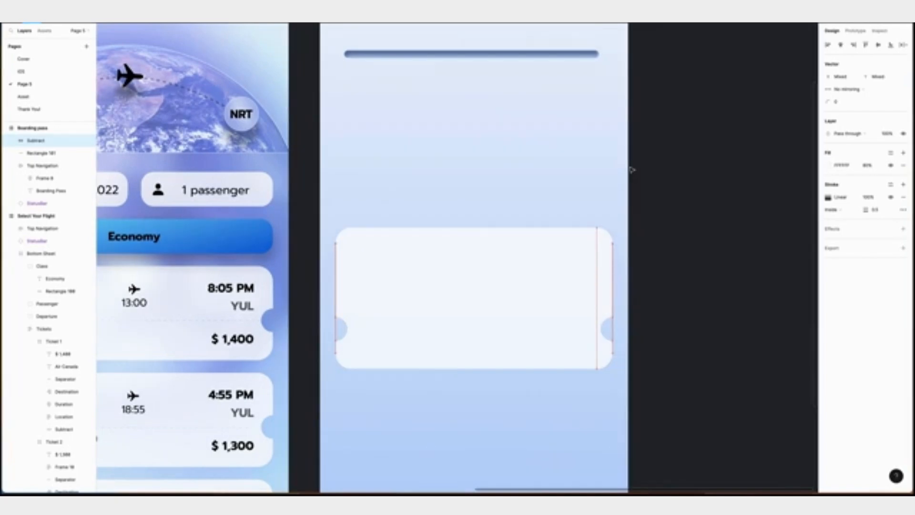
key(shift+Up)
key(shift+Up)
key(shift+Up)
key(shift+Up)
key(shift+Up)
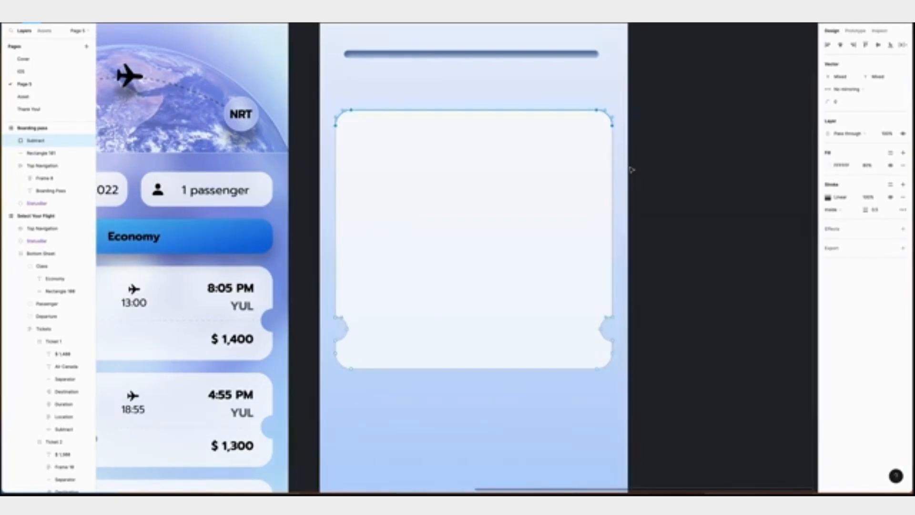
Move the notch and bottom points down to lengthen the ticket, then exit vector edit.
scroll(632, 170, down, 3)
scroll(632, 169, down, 2)
drag(340, 186, 681, 256)
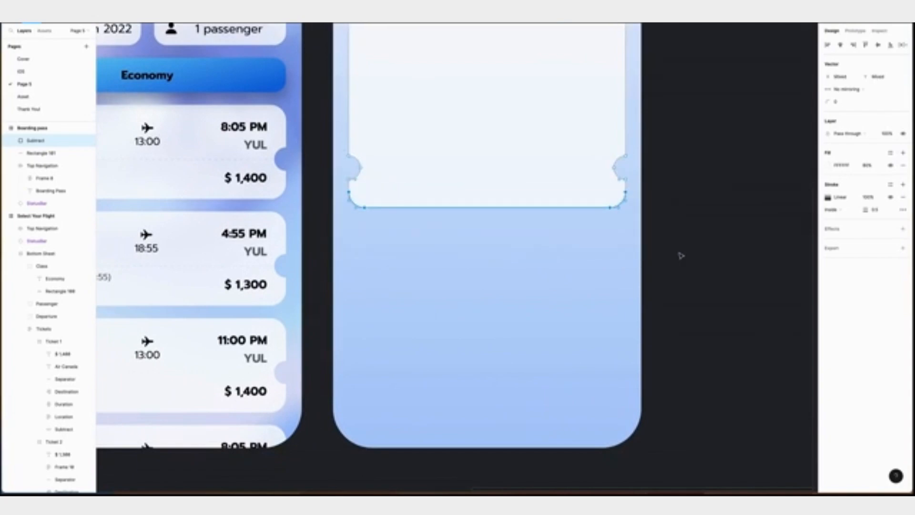
scroll(506, 142, down, 1)
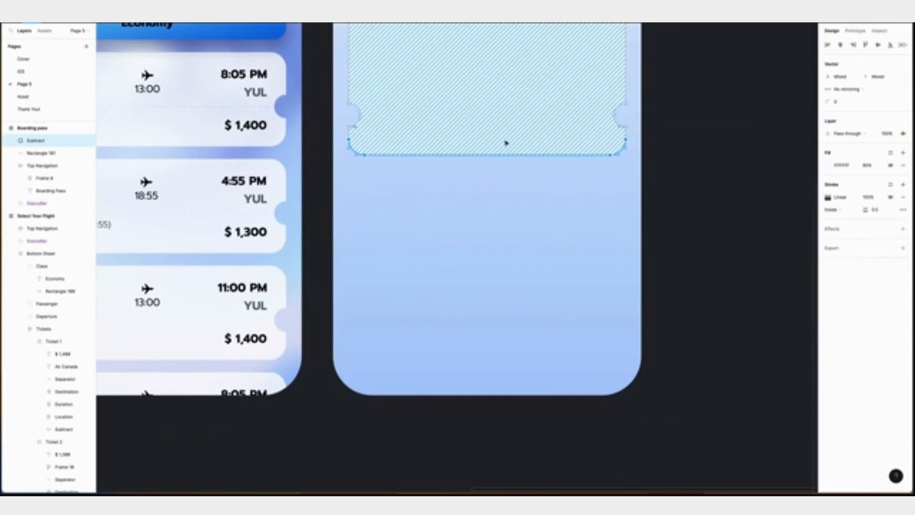
key(shift+Down)
key(shift+Down)
key(shift+Down)
key(shift+Down)
key(shift+Down)
key(shift+Down)
key(shift+Down)
key(shift+Down)
key(shift+Down)
key(shift+Down)
key(shift+Down)
key(shift+Down)
key(shift+Down)
key(shift+Down)
key(shift+Down)
key(shift+Down)
key(shift+Down)
key(shift+Down)
key(shift+Down)
key(shift+Down)
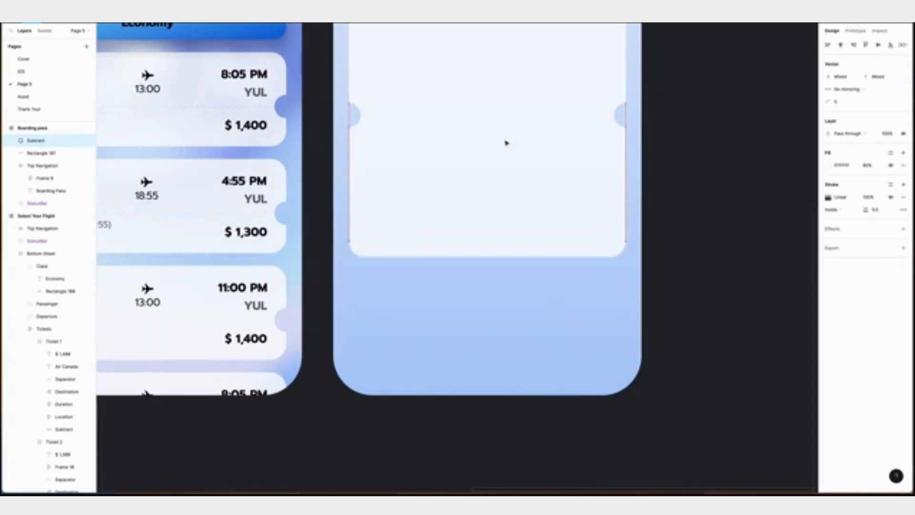
key(Escape)
scroll(506, 143, up, 4)
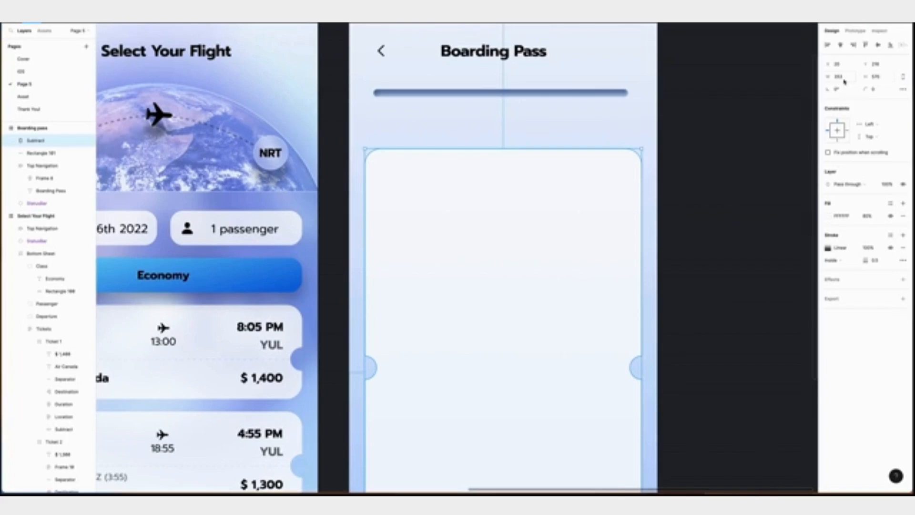
Narrow the card's width and move it up to sit just under the bar.
click(846, 81)
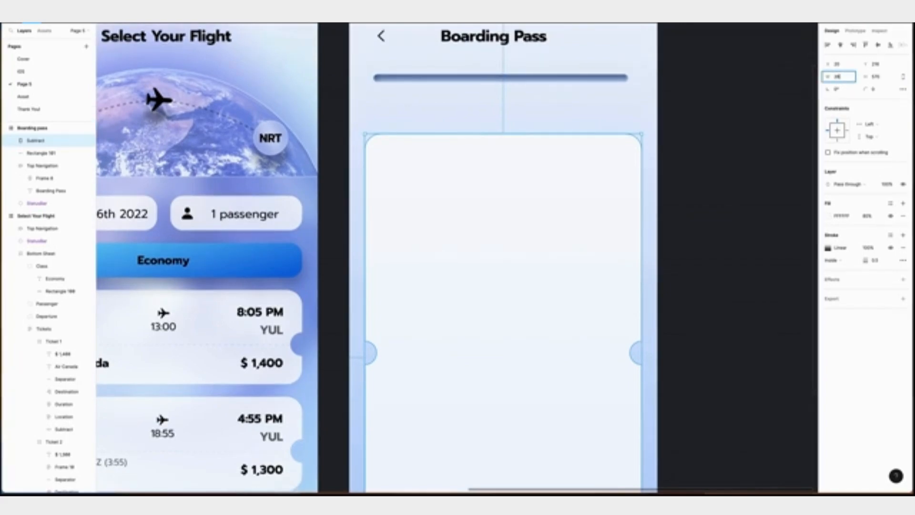
key(Return)
drag(523, 248, 542, 188)
scroll(613, 322, up, 2)
key(ctrl+plus)
scroll(615, 326, up, 3)
scroll(544, 193, up, 2)
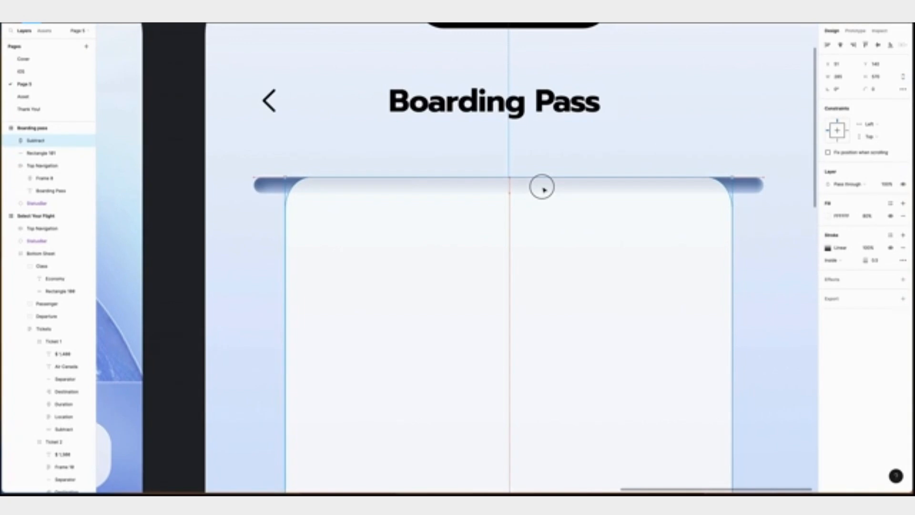
scroll(542, 190, up, 1)
Raise the card's top-left corner point and curve it smoothly into the bar.
key(Return)
scroll(360, 204, left, 1)
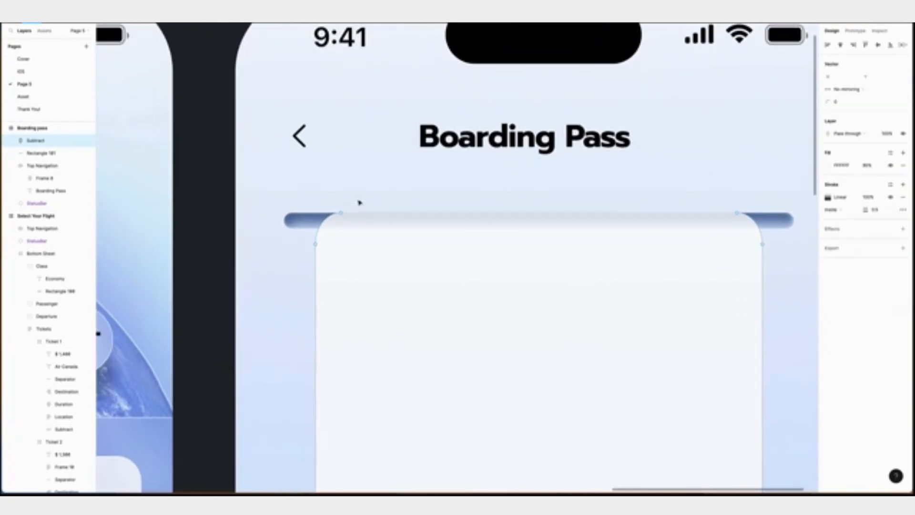
click(316, 244)
scroll(348, 249, up, 3)
key(Up)
key(Up)
key(Up)
key(Up)
key(Up)
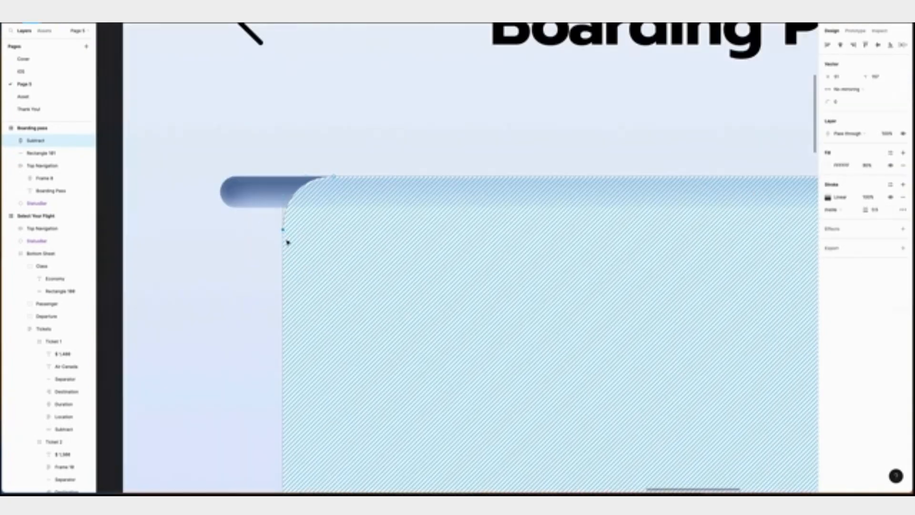
key(Up)
key(Up)
key(Up)
key(Up)
key(Up)
key(Up)
key(Up)
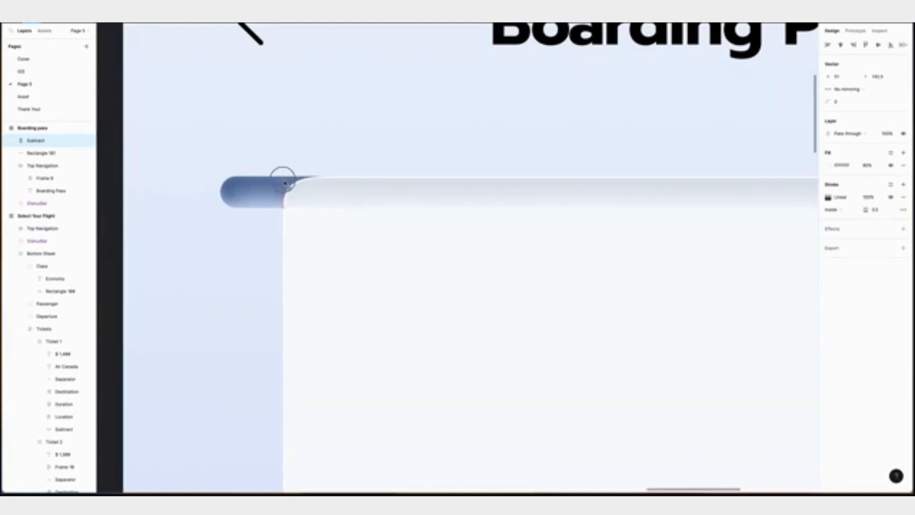
drag(282, 179, 282, 202)
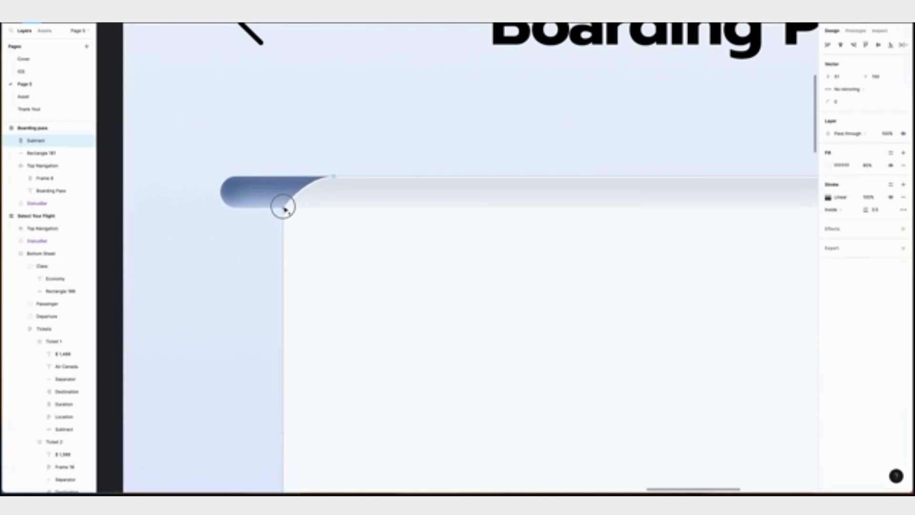
scroll(283, 204, up, 5)
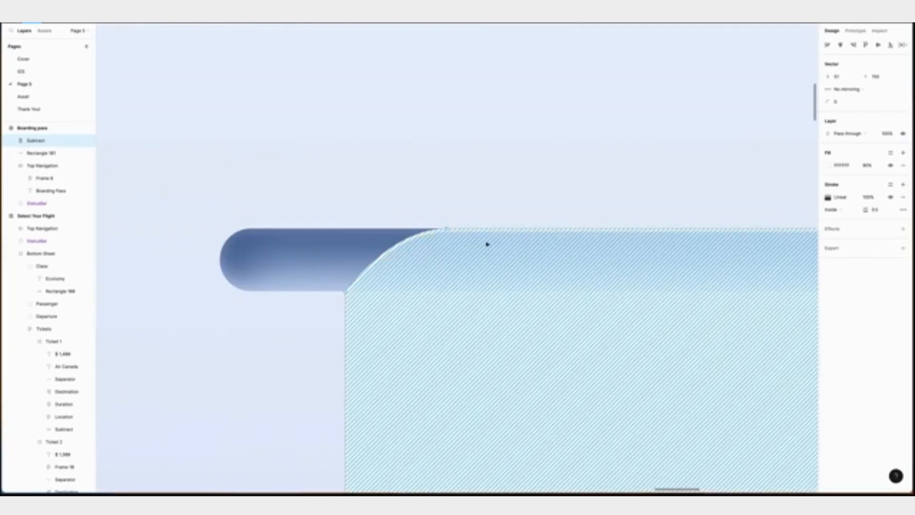
scroll(498, 256, right, 10)
scroll(498, 256, left, 10)
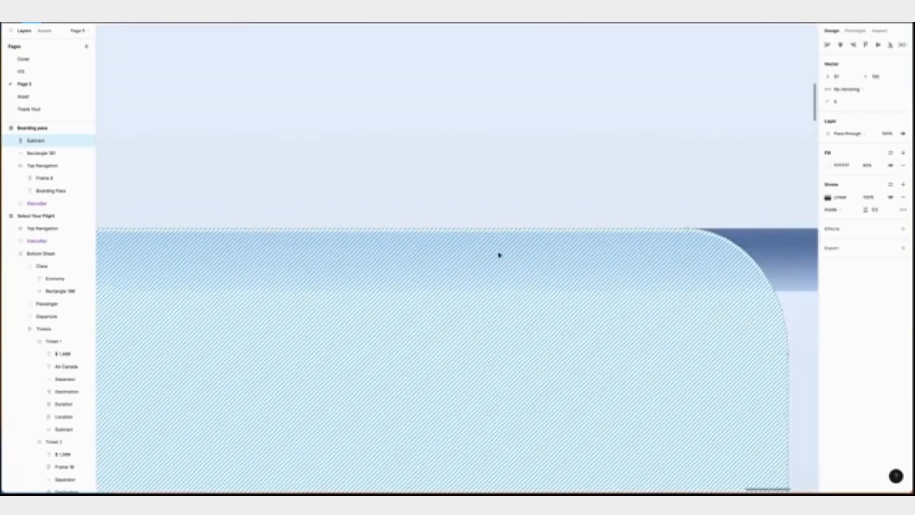
Raise the top-right corner point and curve that corner down into the bar.
click(537, 355)
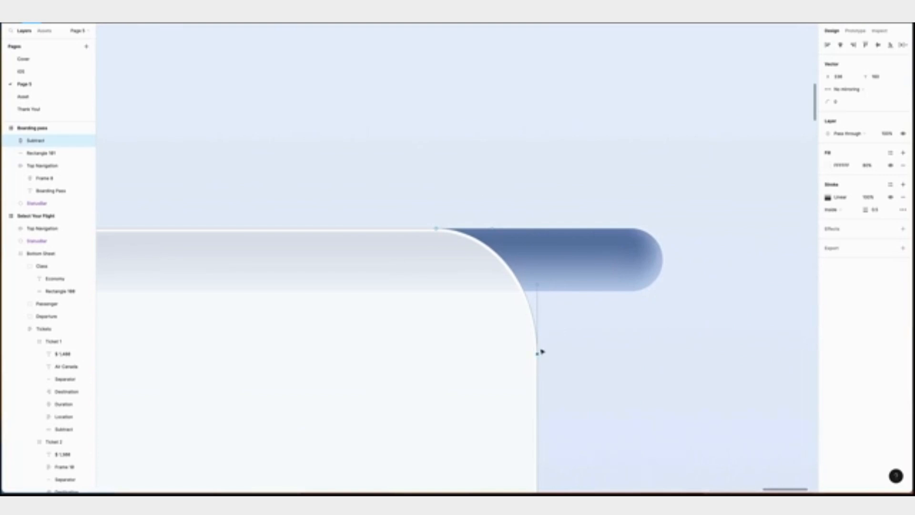
key(Up)
key(Up)
key(Up)
key(Up)
key(Up)
key(Up)
key(Up)
key(Up)
key(Up)
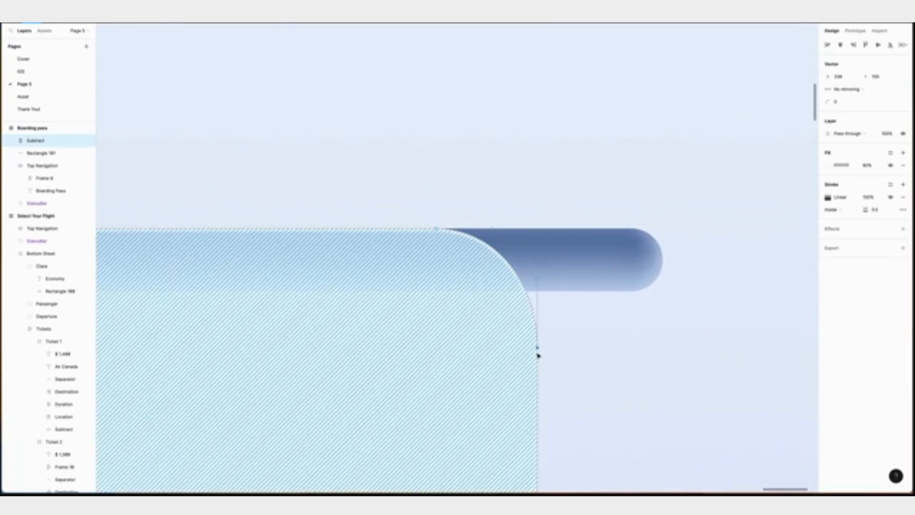
key(Up)
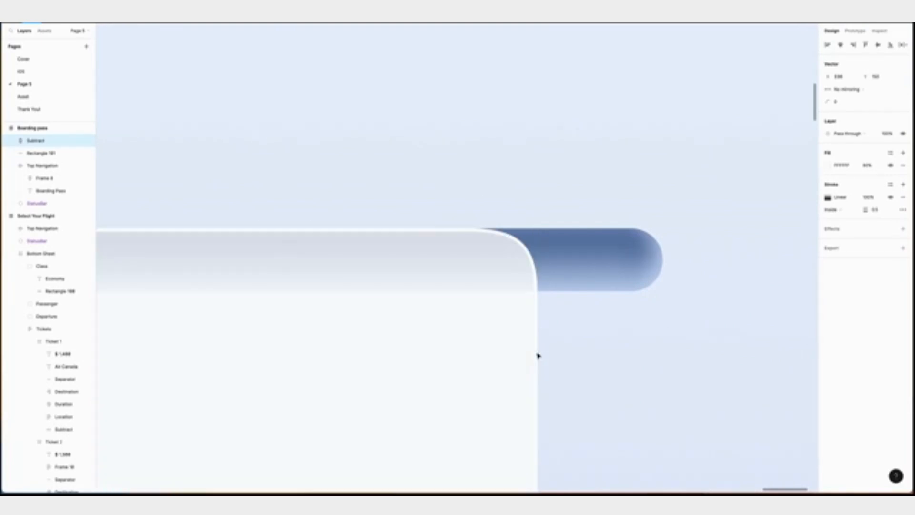
click(539, 224)
drag(539, 224, 538, 291)
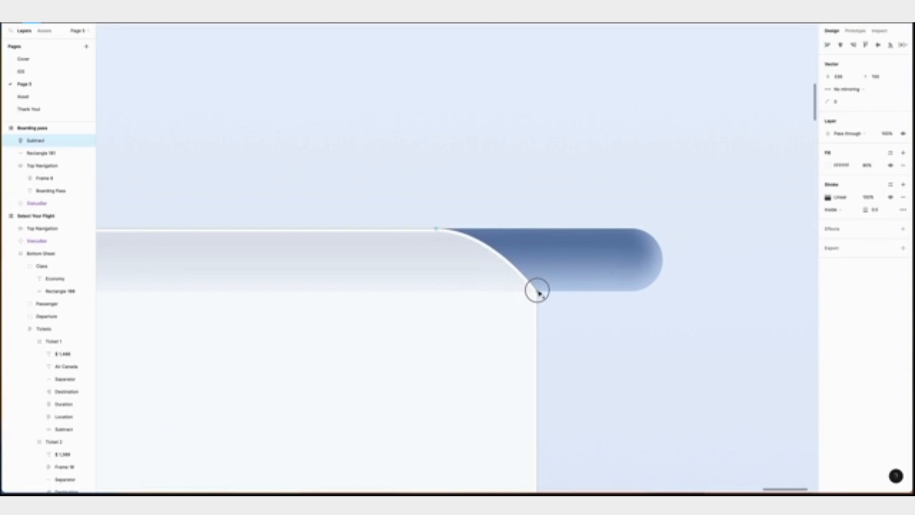
click(582, 300)
scroll(645, 172, left, 3)
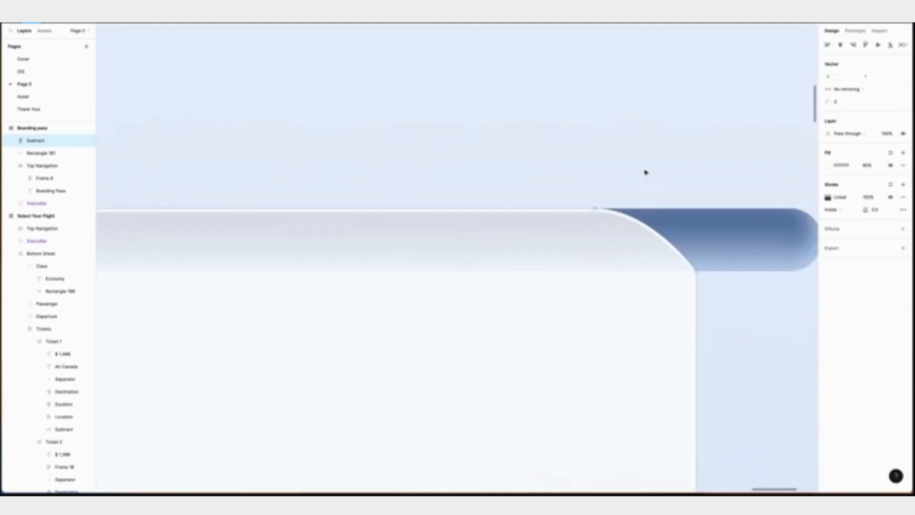
Hide the card's outline stroke.
click(890, 197)
scroll(349, 123, left, 10)
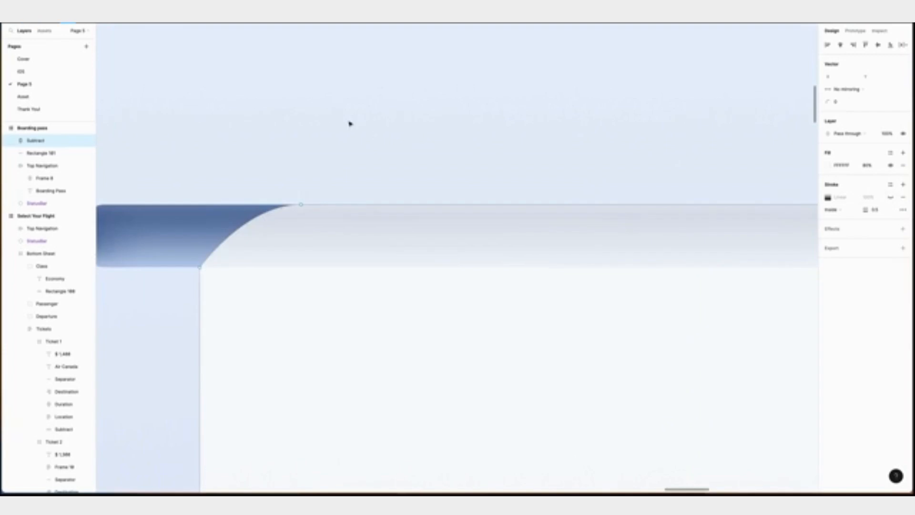
key(minus)
scroll(350, 123, right, 2)
scroll(349, 123, right, 5)
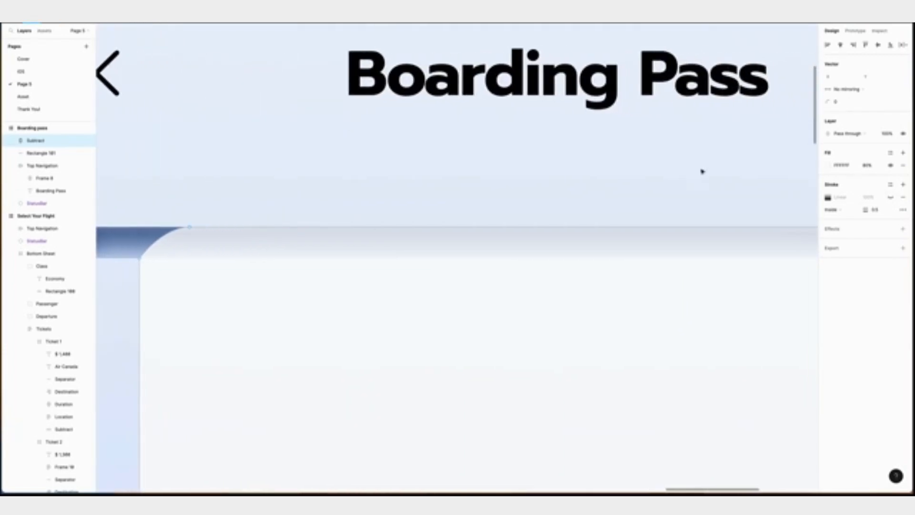
Switch the card's fill to a linear gradient.
click(828, 165)
click(737, 167)
click(741, 178)
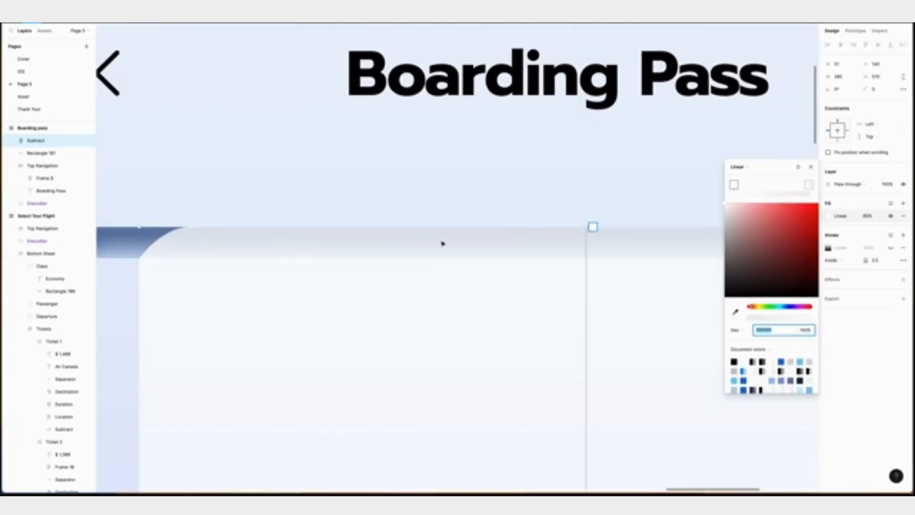
scroll(442, 243, down, 5)
key(minus)
key(minus)
scroll(442, 243, down, 15)
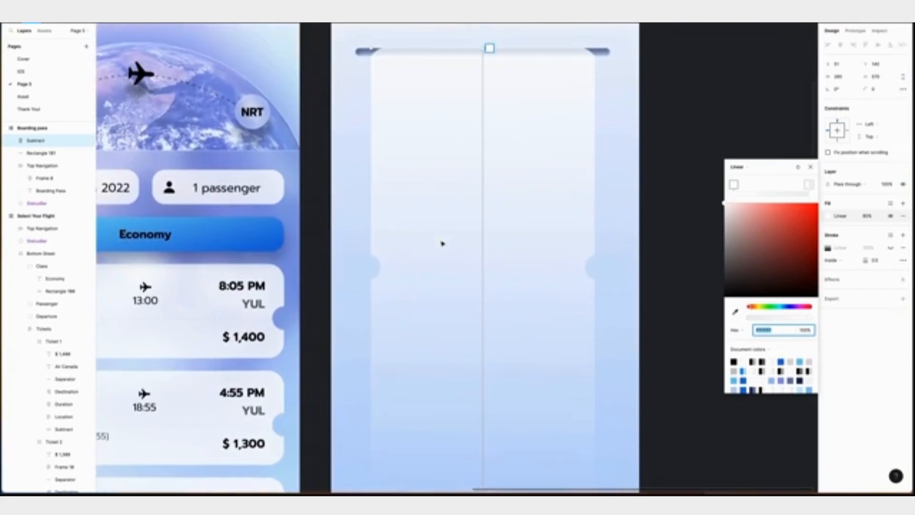
scroll(442, 243, down, 3)
scroll(457, 262, up, 1)
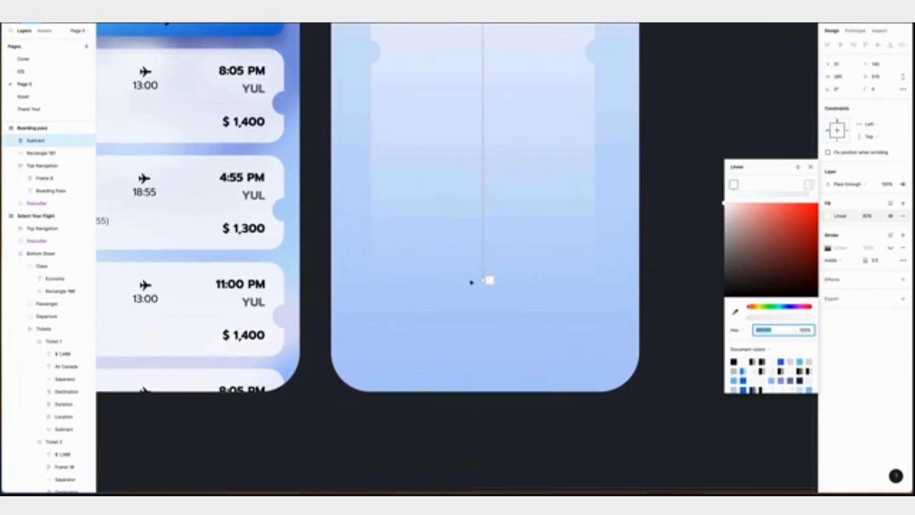
scroll(490, 286, up, 5)
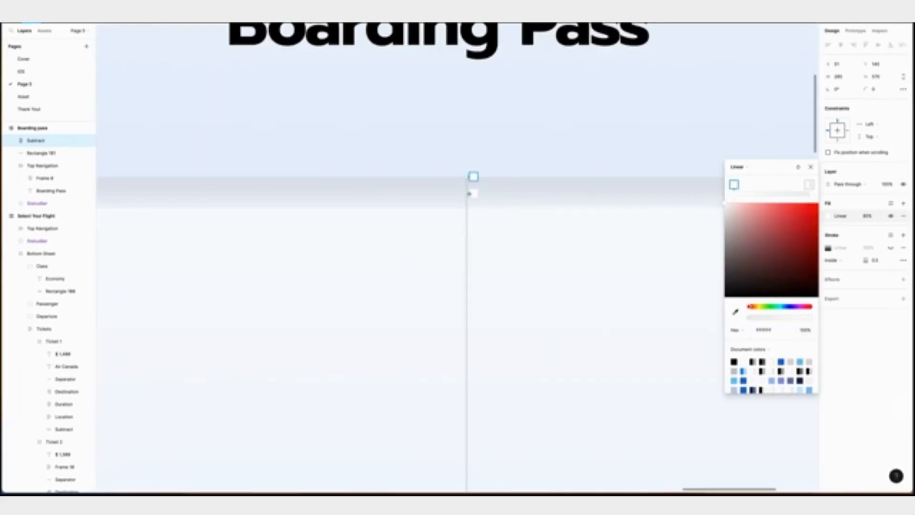
Add gradient stops, colouring one C0CDE7 and setting another to 100% opacity.
click(472, 190)
click(473, 206)
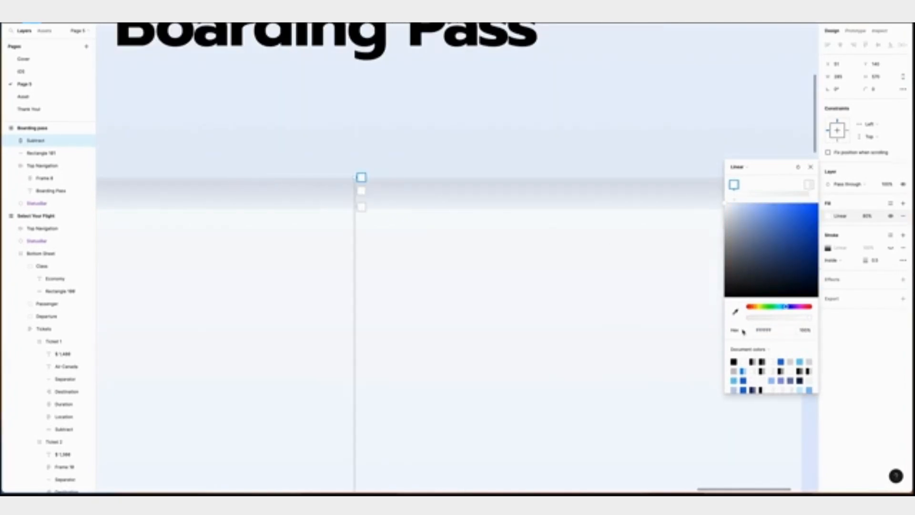
click(777, 335)
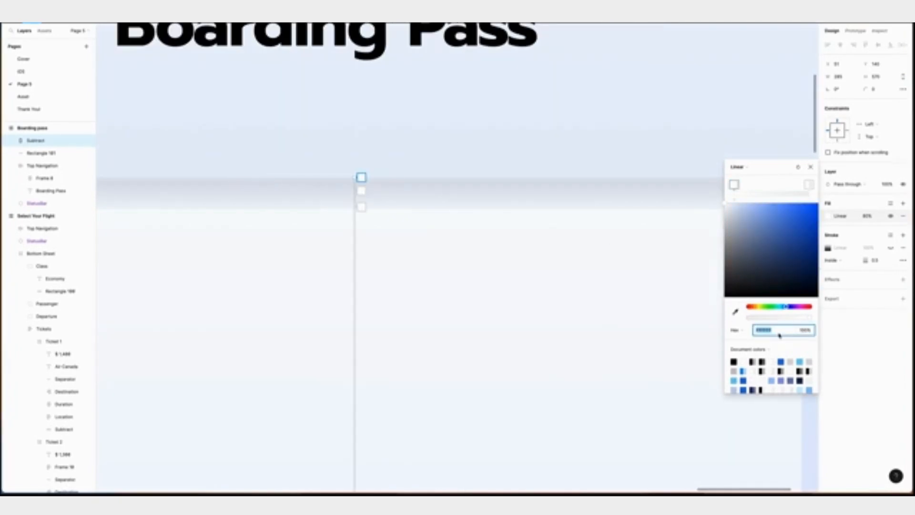
text(7)
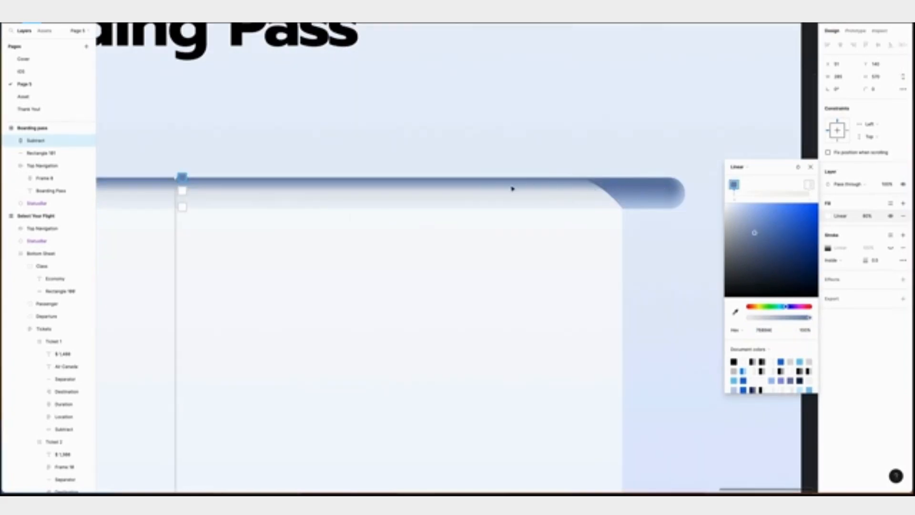
scroll(599, 192, left, 1)
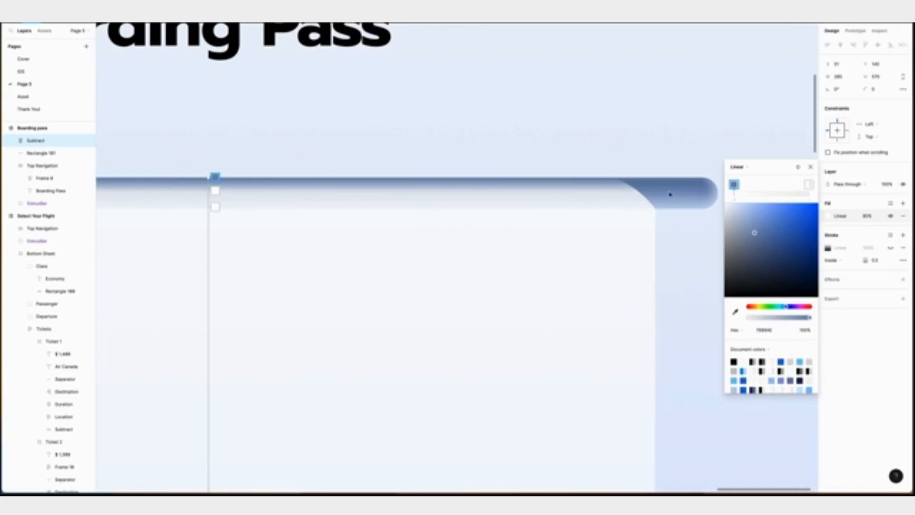
click(215, 190)
click(767, 330)
text(c0c)
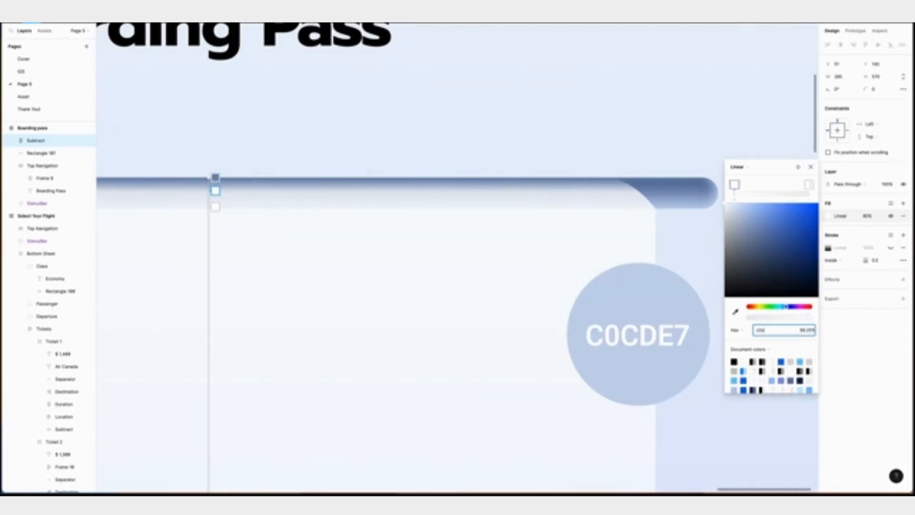
text(de7)
key(Return)
click(215, 207)
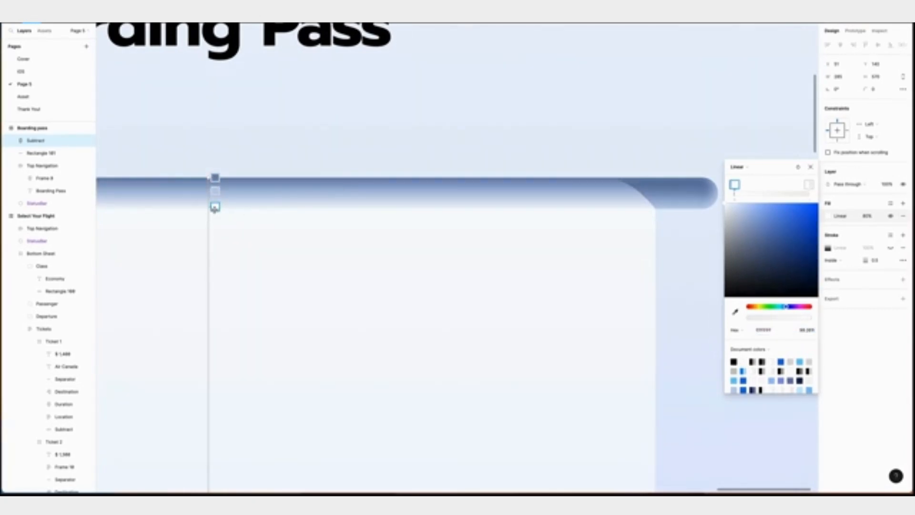
click(810, 331)
text(100)
key(Return)
Set the gradient's bottom end stop to 80% opacity.
scroll(437, 244, down, 10)
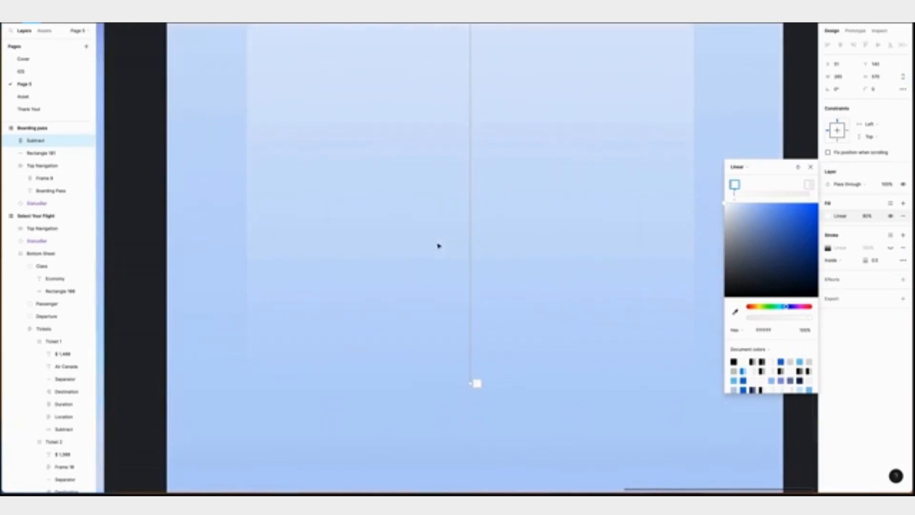
click(476, 302)
click(805, 331)
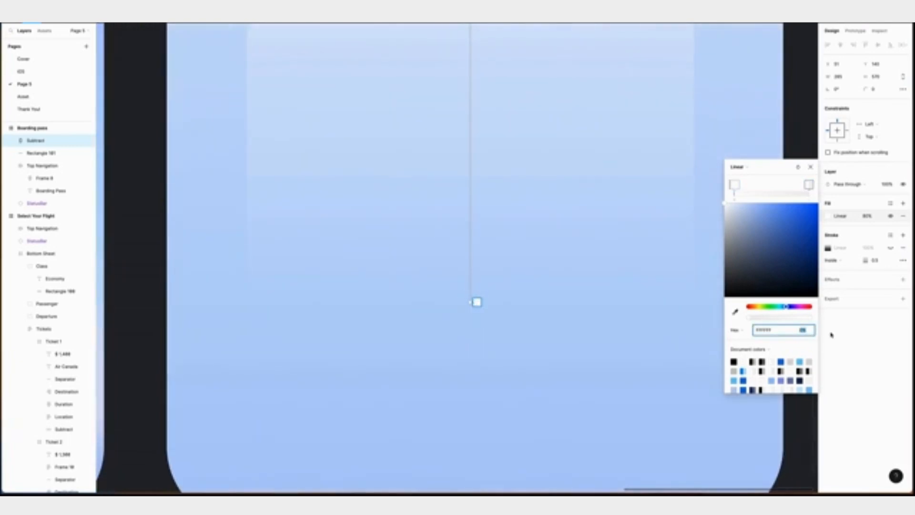
text(80)
key(Return)
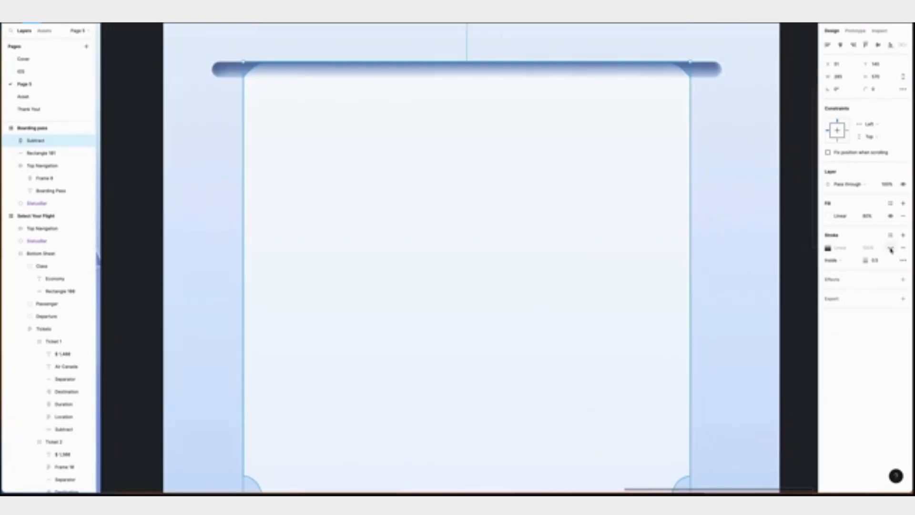
Reveal the card's gradient border and move its start handle to the card's top edge.
click(891, 248)
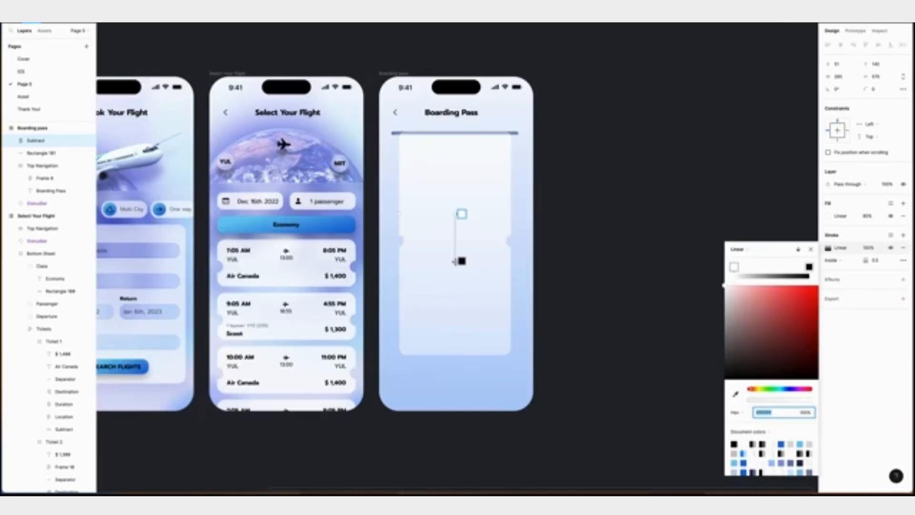
drag(460, 261, 456, 355)
drag(457, 214, 456, 134)
scroll(472, 152, up, 8)
Add a stop near the gradient start and fade it and the middle stop to 0% opacity.
click(625, 169)
scroll(579, 188, up, 2)
scroll(580, 188, right, 2)
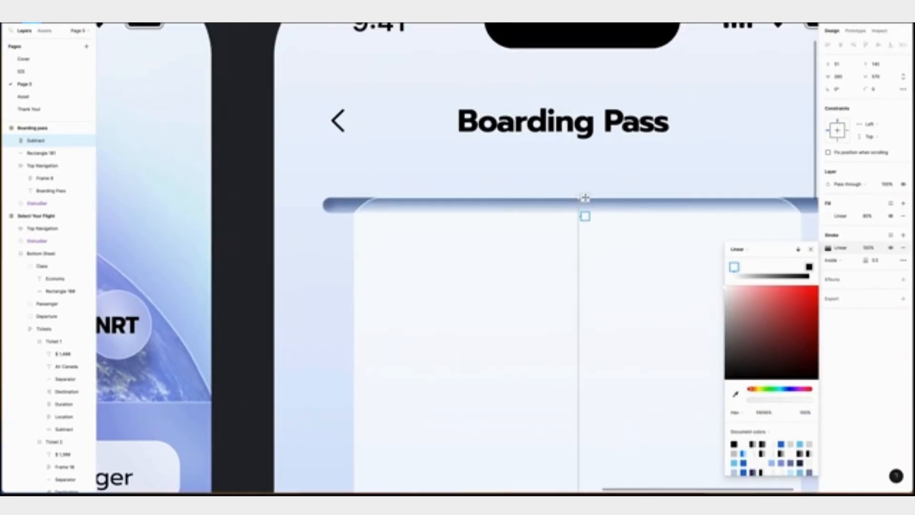
drag(809, 403, 634, 396)
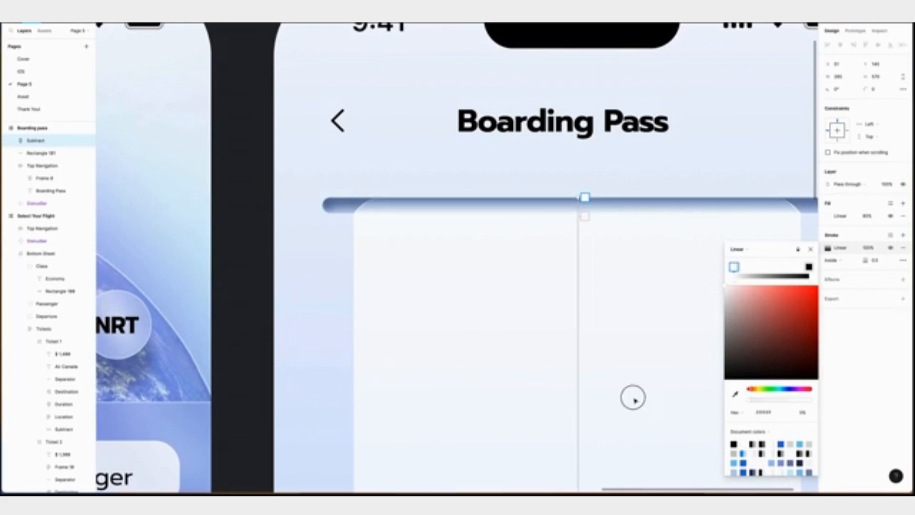
key(plus)
click(706, 169)
drag(778, 400, 627, 402)
Move the third stop up just below the middle one and select the black end stop.
scroll(710, 152, right, 1)
click(703, 213)
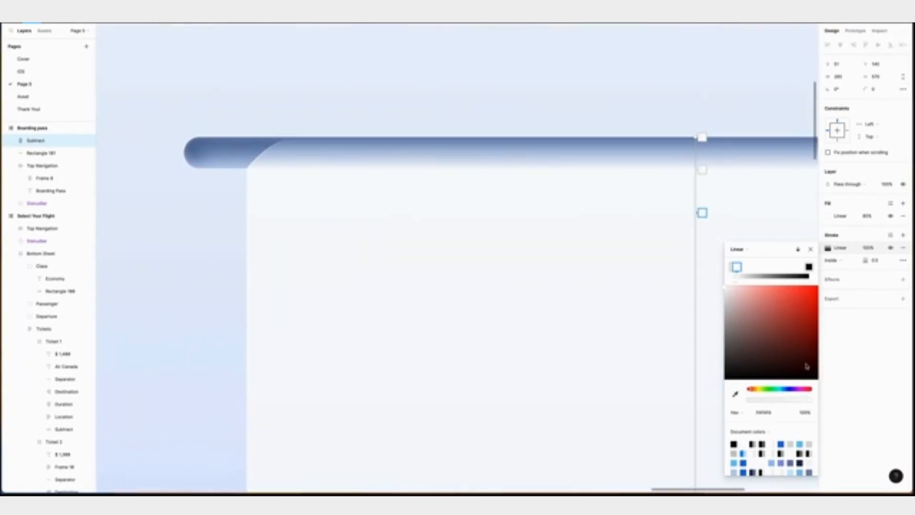
drag(700, 212, 699, 185)
drag(727, 288, 710, 262)
scroll(577, 274, down, 20)
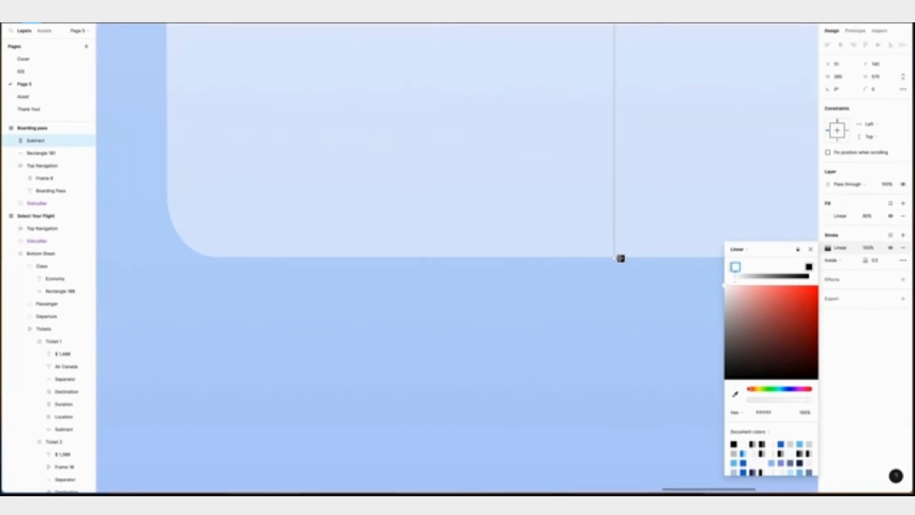
click(620, 259)
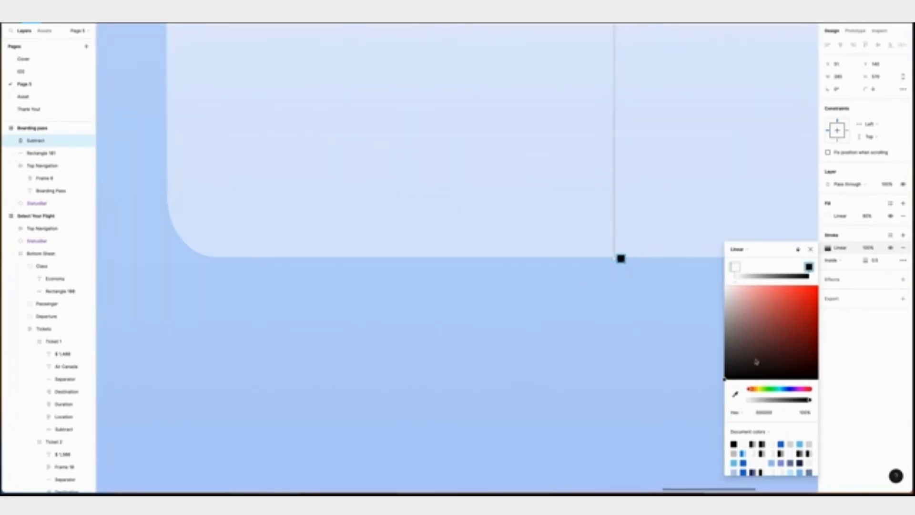
scroll(678, 314, up, 6)
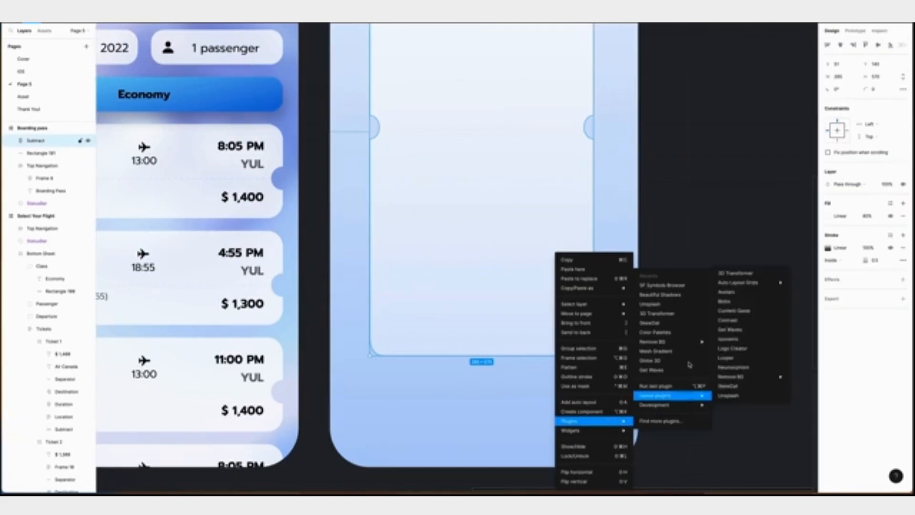
Use Beautiful Shadows with the light at top centre to apply six shadows to the card.
click(662, 293)
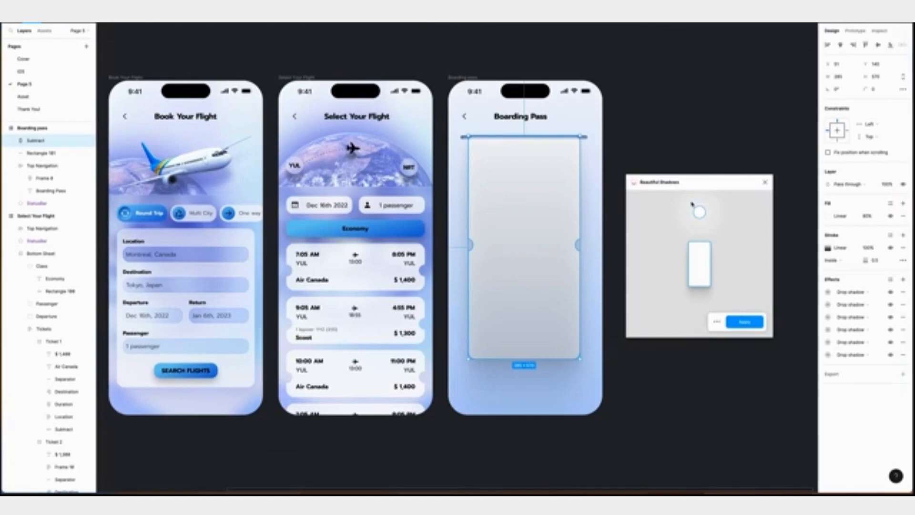
mouse_move(699, 202)
mouse_down()
mouse_move(653, 203)
mouse_move(697, 208)
mouse_up()
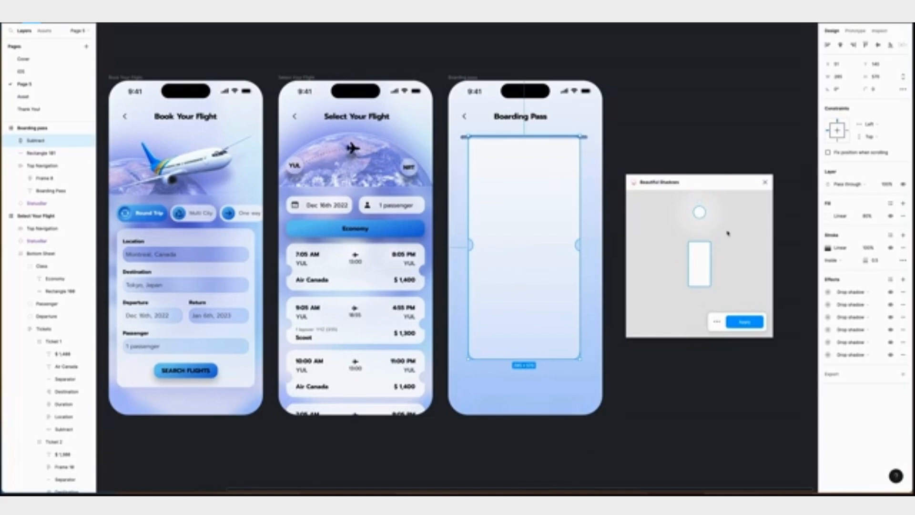
drag(700, 208, 644, 221)
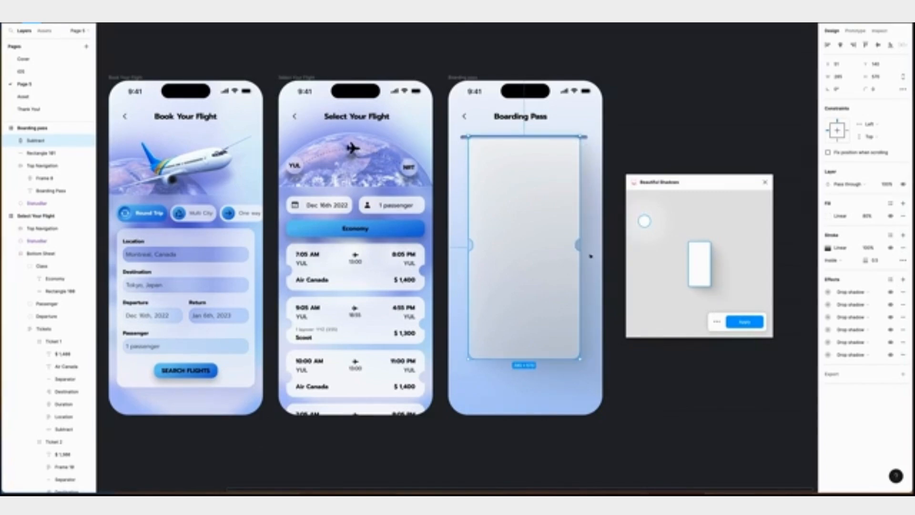
drag(645, 220, 699, 211)
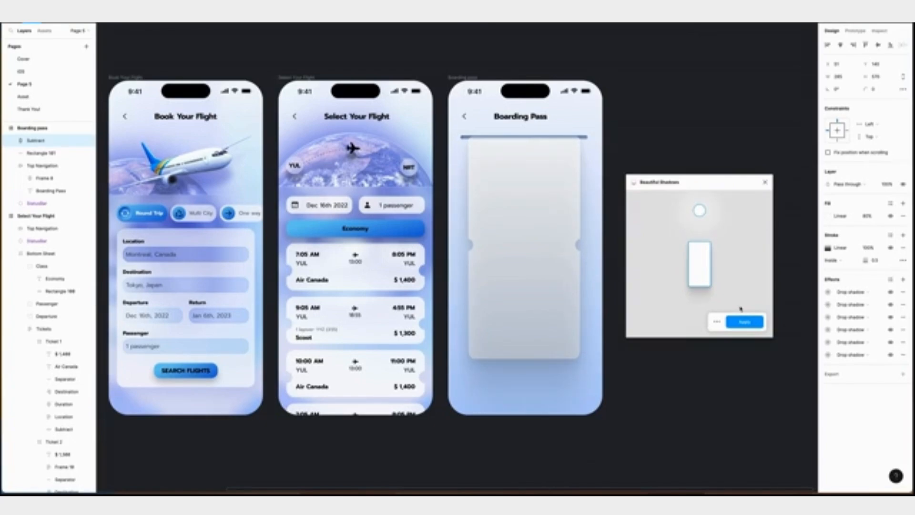
click(748, 324)
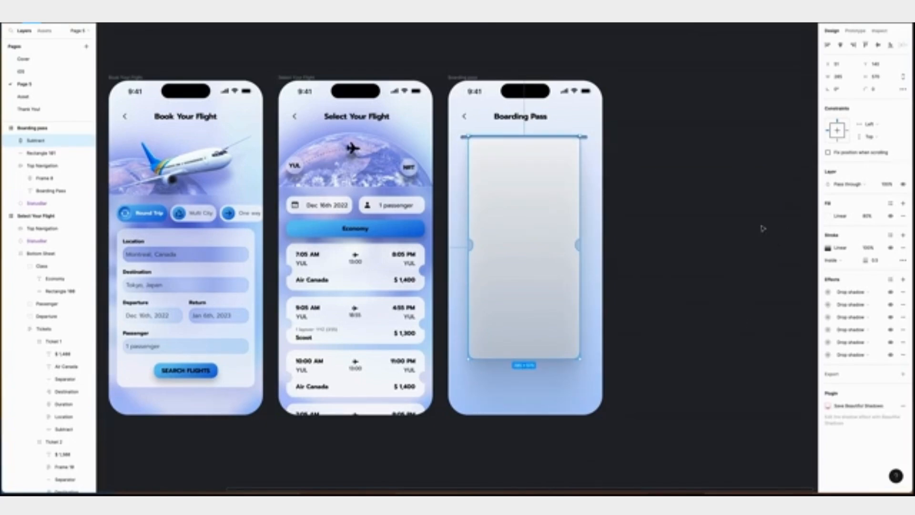
click(685, 210)
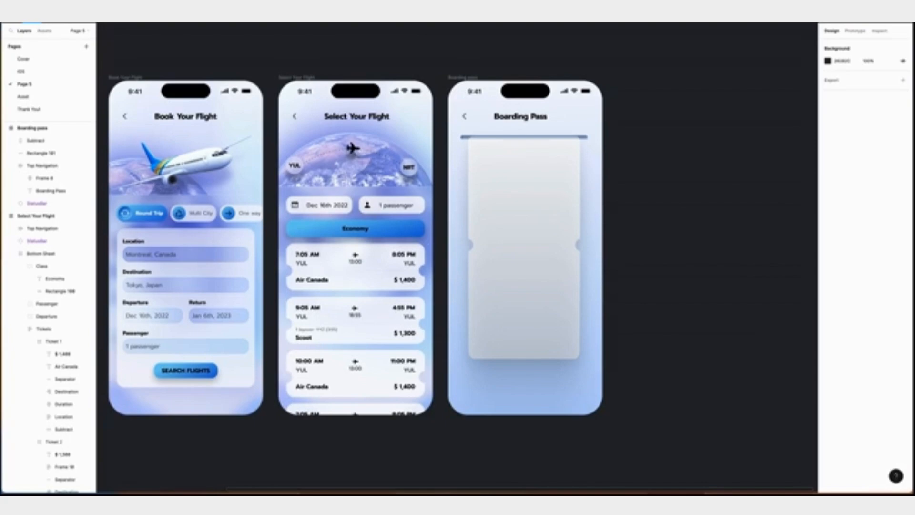
Bring the Air Canada logo from the Asset page and paste it onto the boarding-pass card.
click(23, 96)
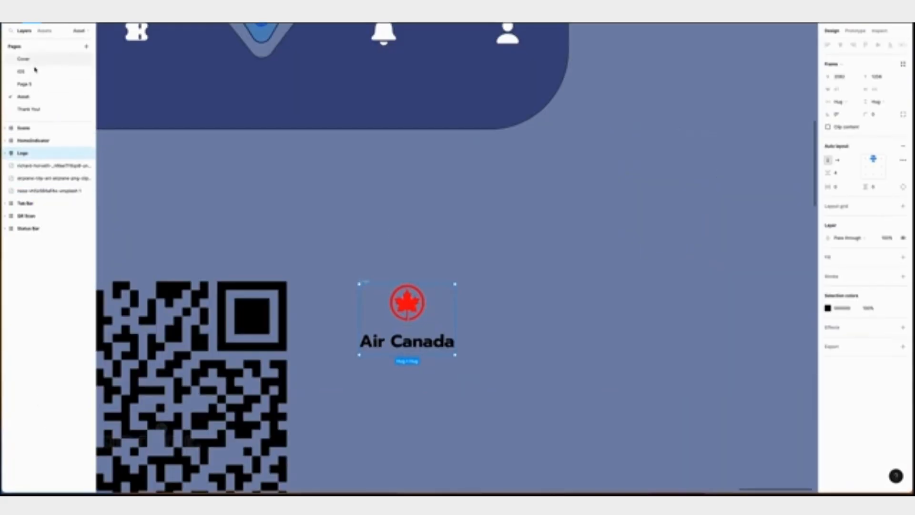
click(24, 84)
right_click(491, 146)
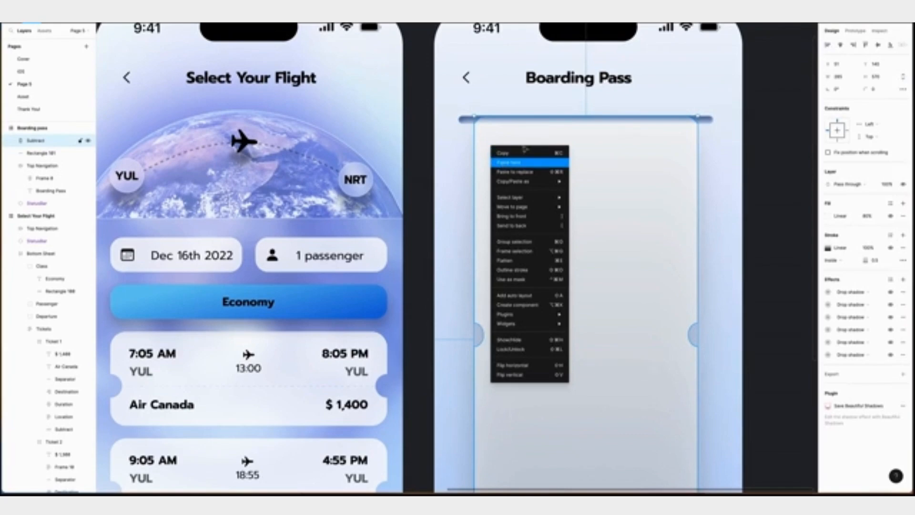
click(505, 162)
Nudge the logo up into the card's top-left corner, checking its edge distances.
scroll(482, 146, up, 5)
scroll(481, 144, up, 3)
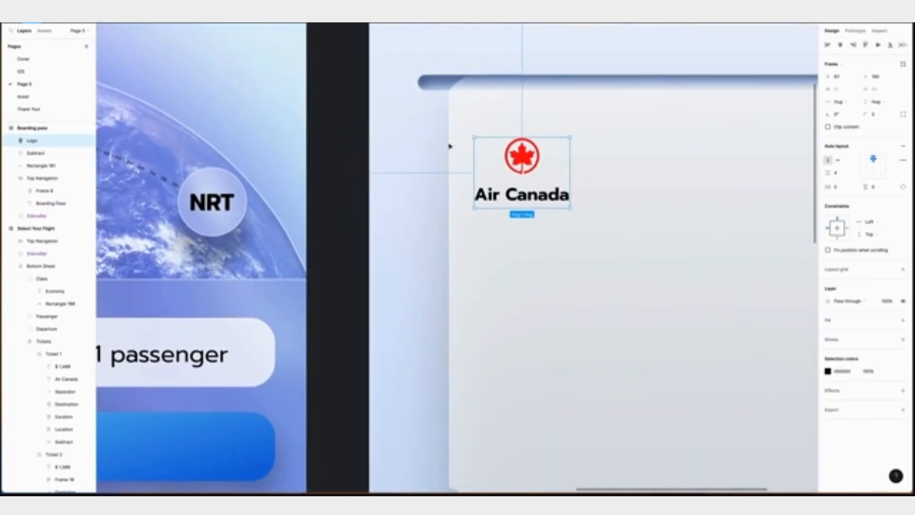
key(alt)
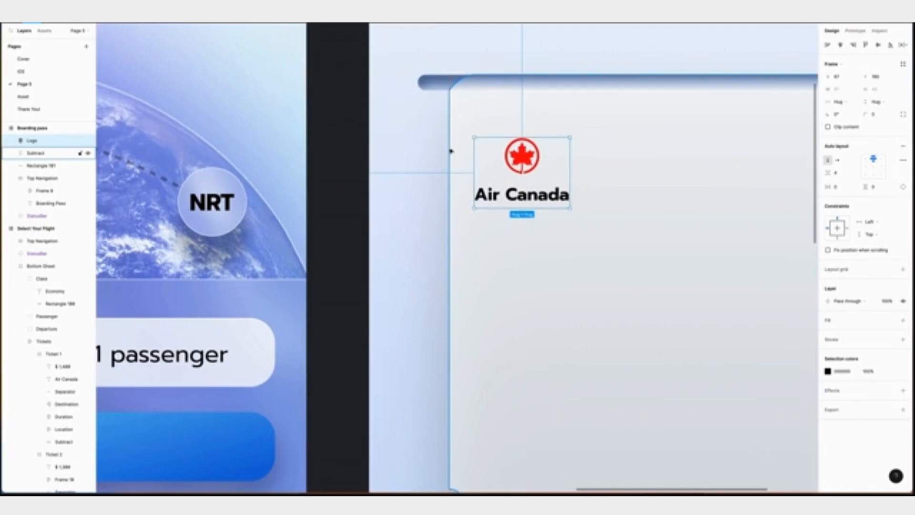
key(shift+Up)
key(alt)
key(shift+Up)
key(alt)
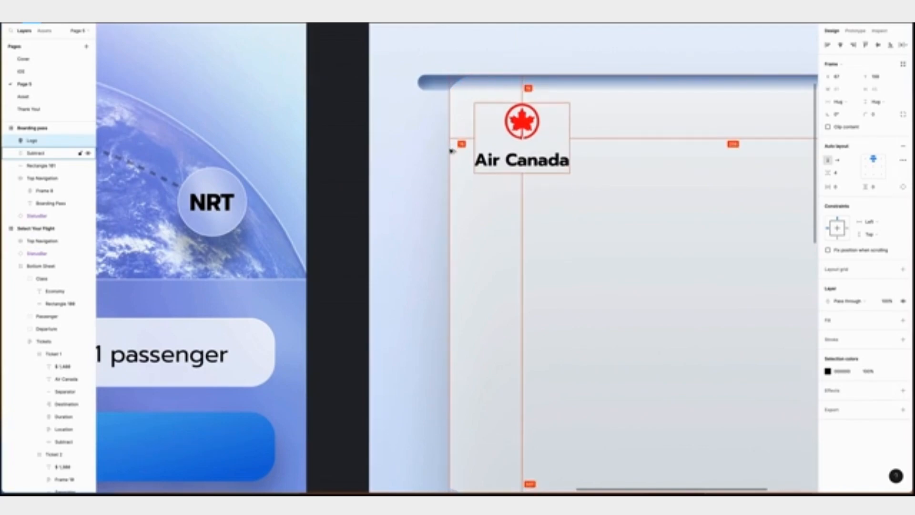
scroll(452, 151, right, 5)
scroll(452, 150, up, 3)
click(577, 255)
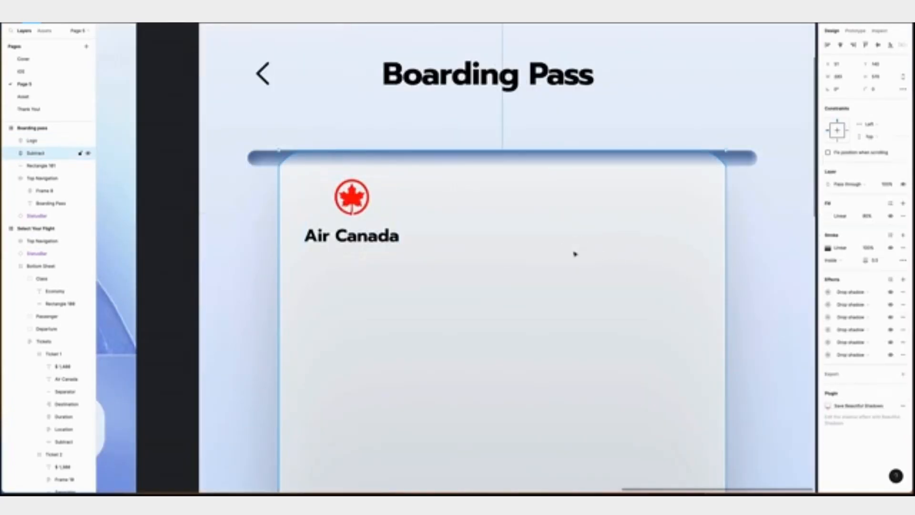
Add 'December 16th, 2022' in Regular weight on the card's right side, level with Air Canada.
drag(553, 225, 686, 240)
text(Dec)
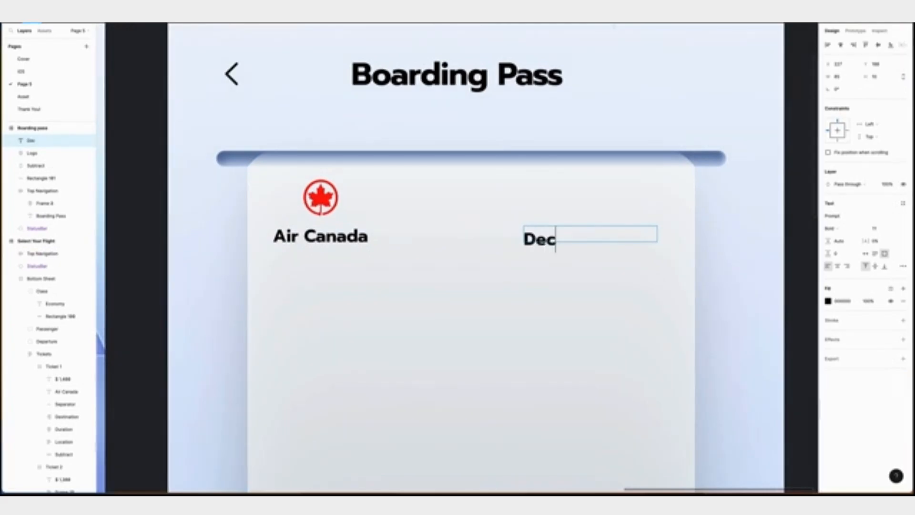
text(ember 16th, 2022)
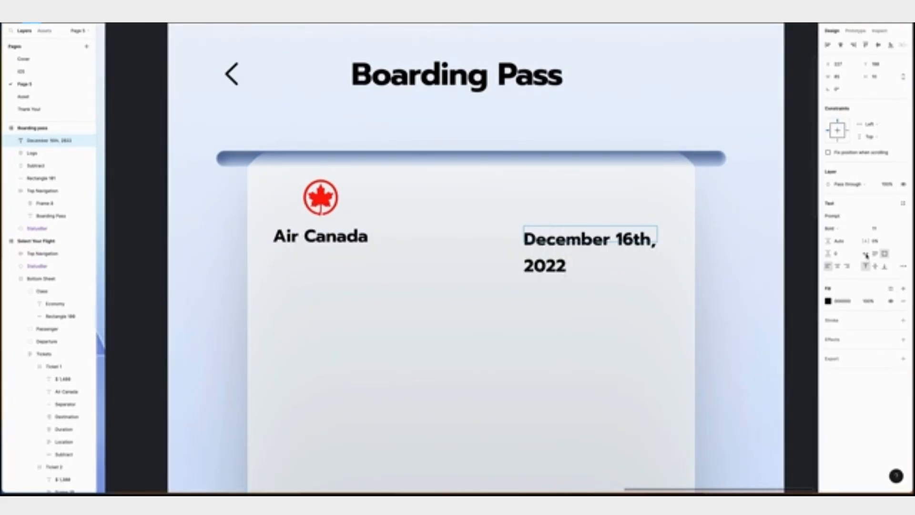
key(ctrl+a)
click(866, 256)
click(833, 228)
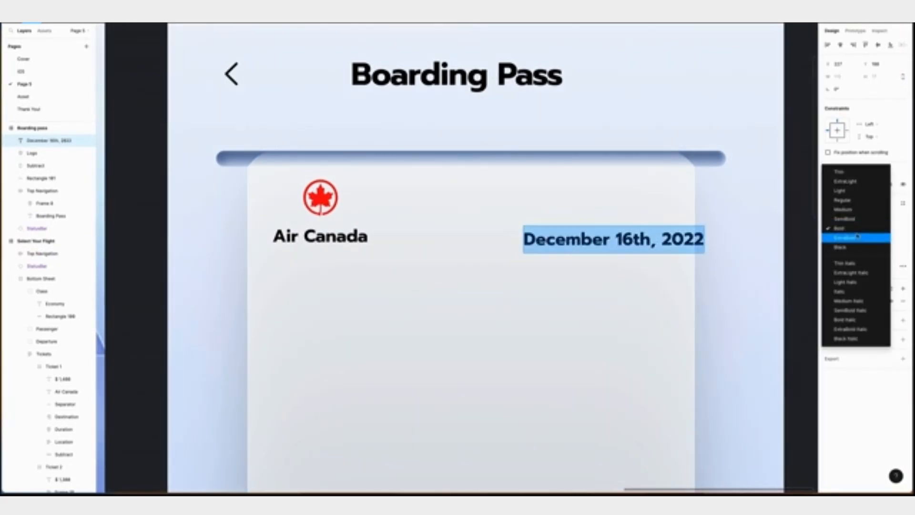
click(838, 200)
key(Return)
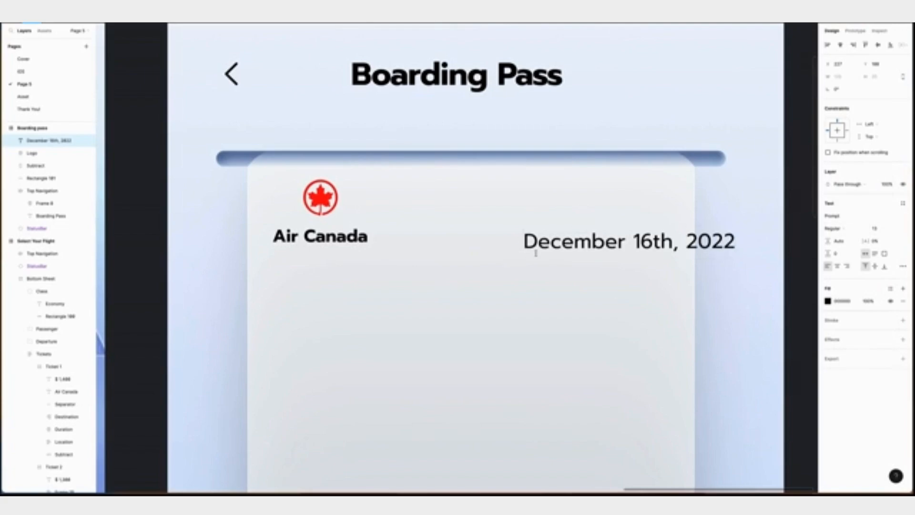
drag(536, 251, 484, 246)
Show the rulers and add a horizontal guide along the Air Canada baseline.
click(544, 285)
click(278, 243)
click(438, 262)
scroll(438, 263, up, 5)
scroll(437, 263, left, 2)
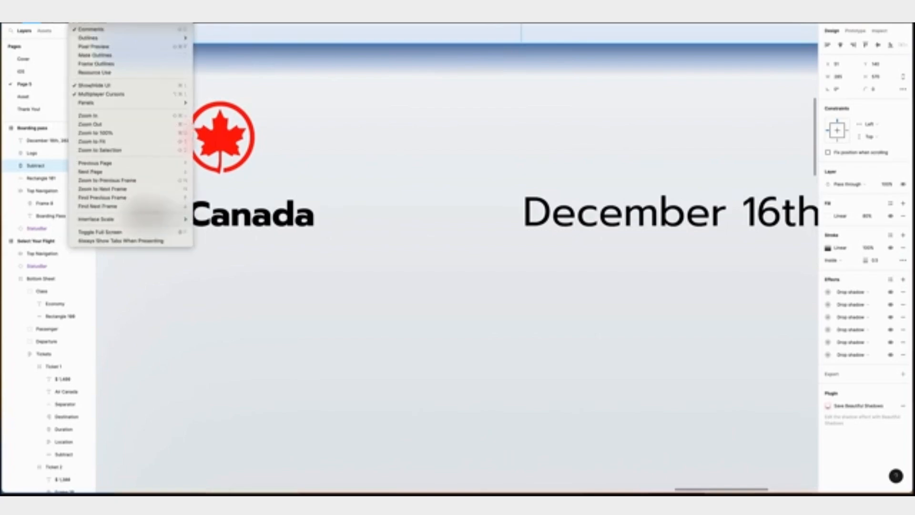
key(shift+r)
drag(112, 27, 116, 225)
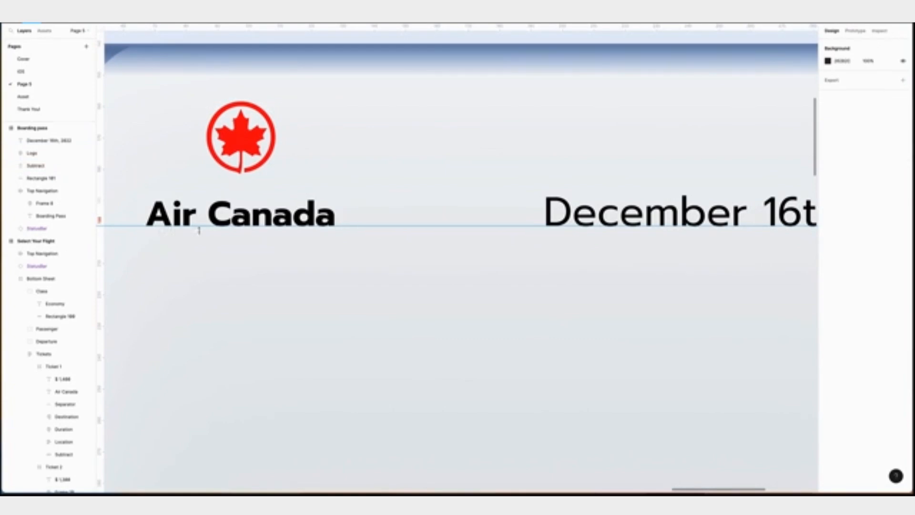
Nudge the date slightly left using Alt measurements, then zoom out to both screens.
scroll(193, 229, left, 2)
scroll(193, 229, up, 1)
scroll(200, 246, right, 6)
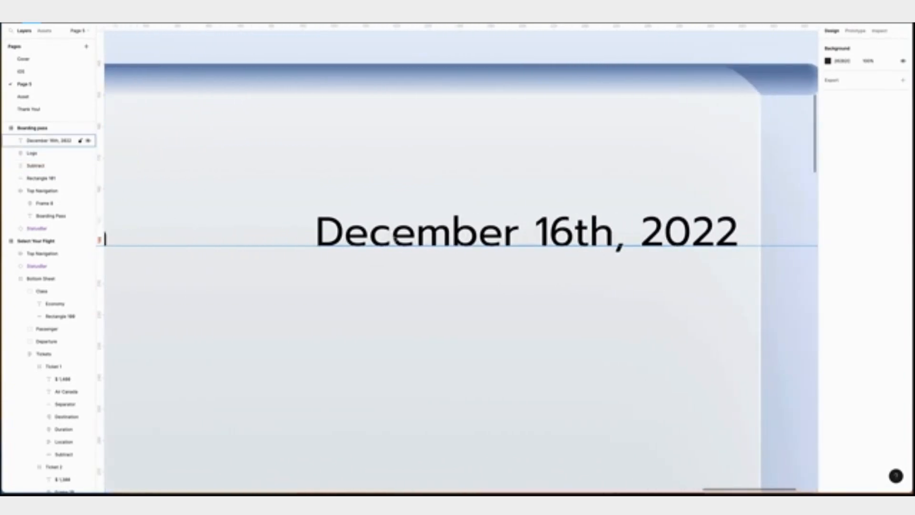
click(394, 237)
key(alt)
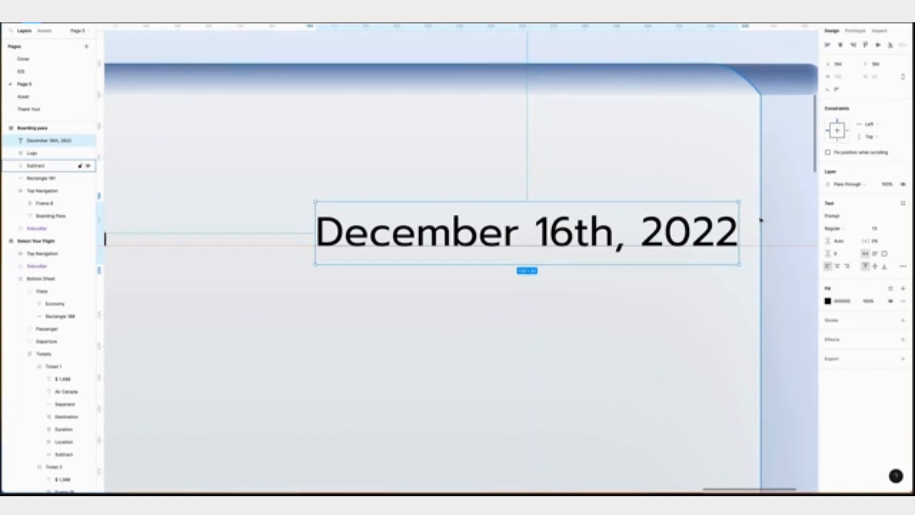
key(Left)
key(Left)
key(Left)
key(Left)
key(alt)
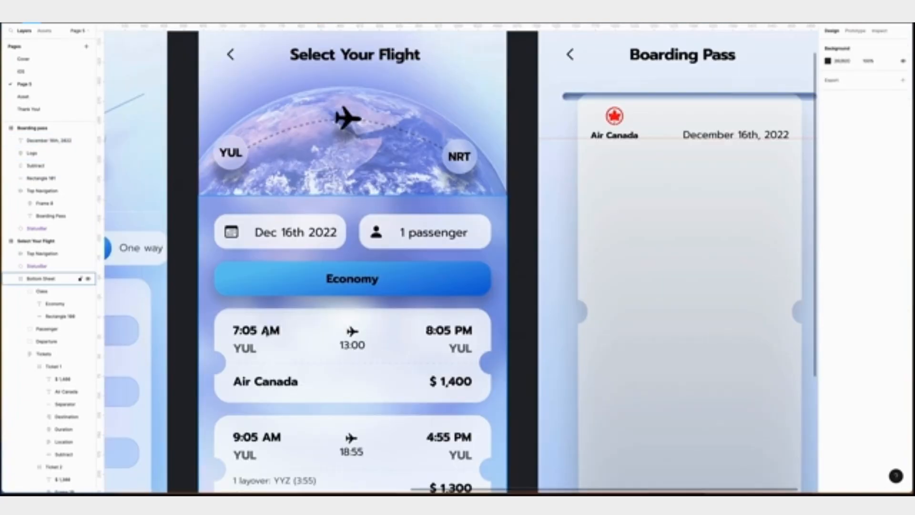
double_click(260, 328)
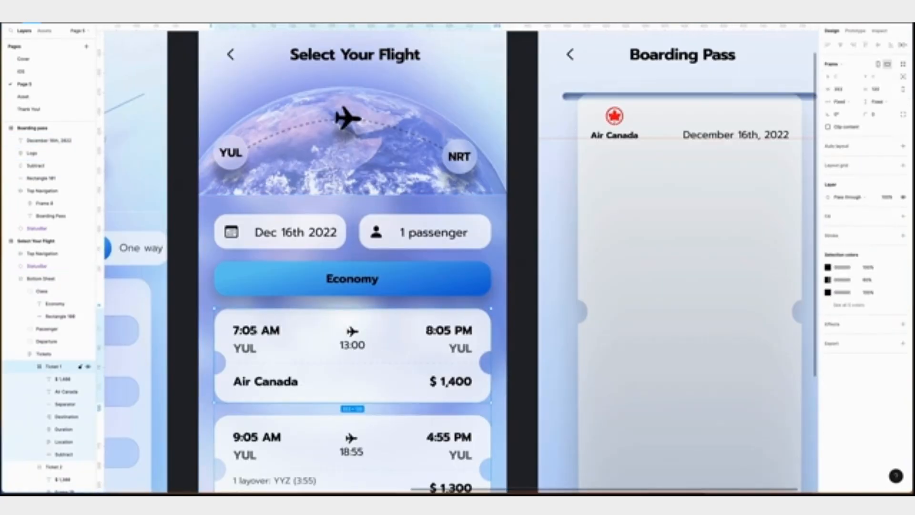
Paste the 7:05 AM / YUL departure block onto the boarding pass under the logo.
double_click(260, 329)
scroll(260, 332, down, 2)
scroll(259, 332, down, 5)
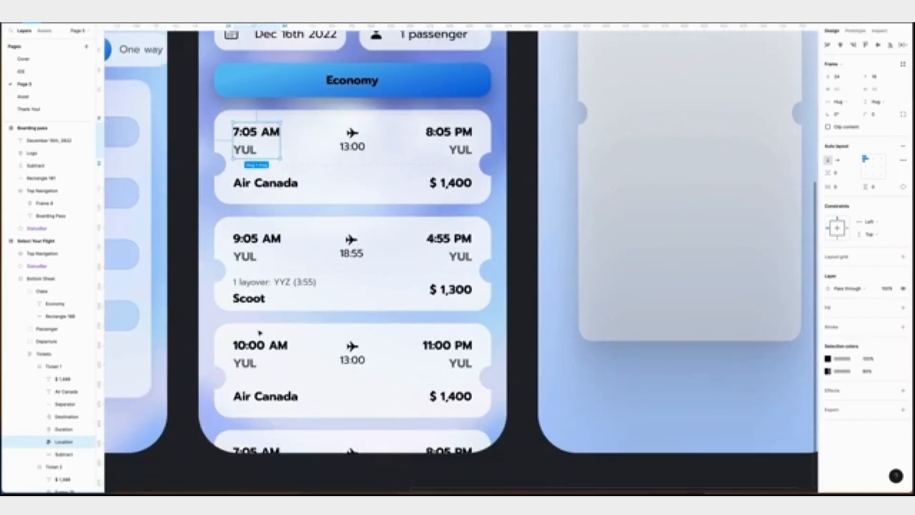
scroll(248, 315, up, 5)
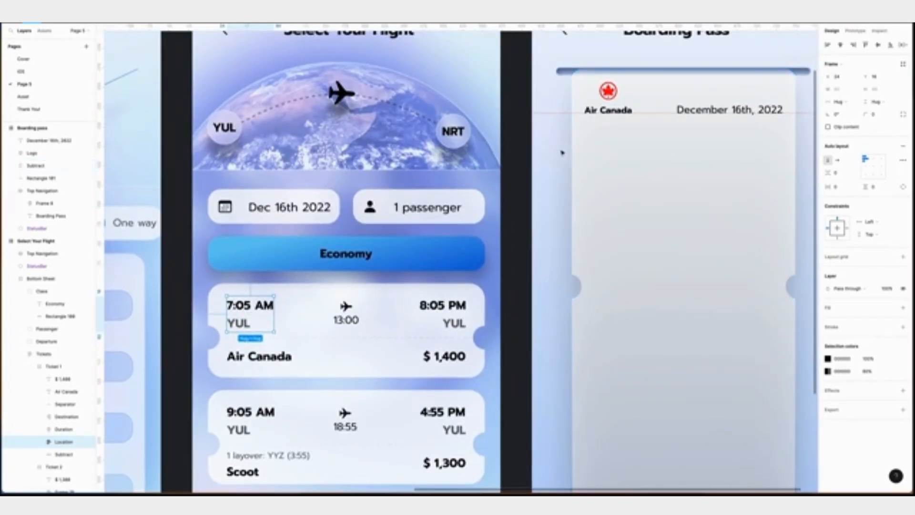
scroll(605, 143, up, 1)
click(582, 149)
right_click(587, 153)
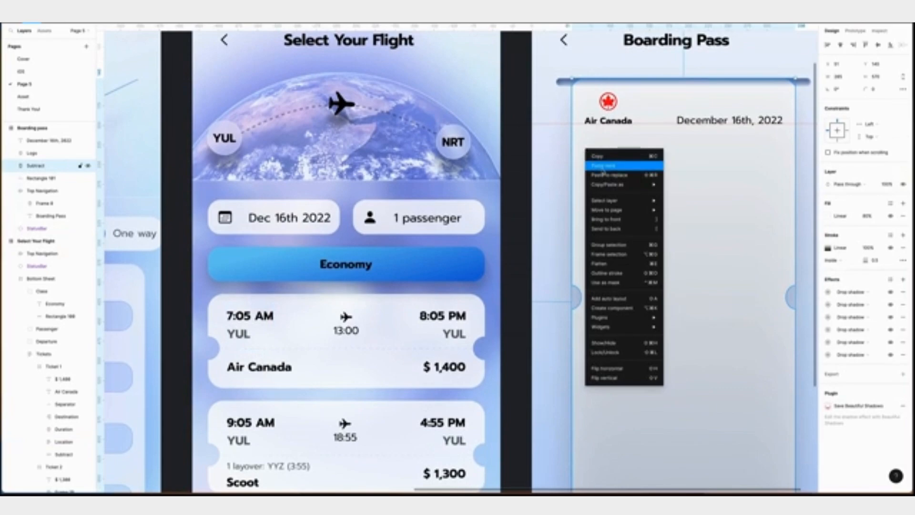
click(617, 177)
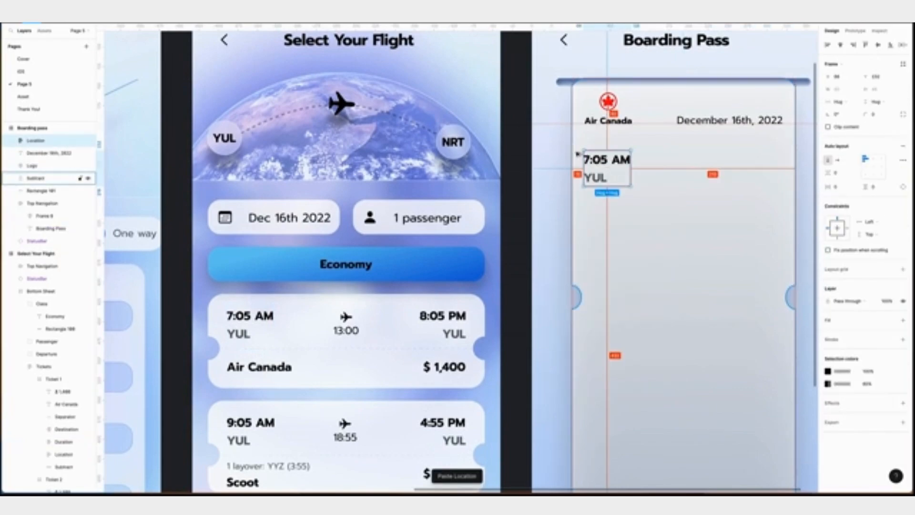
key(shift+Up)
key(Right)
key(Up)
key(Up)
key(Up)
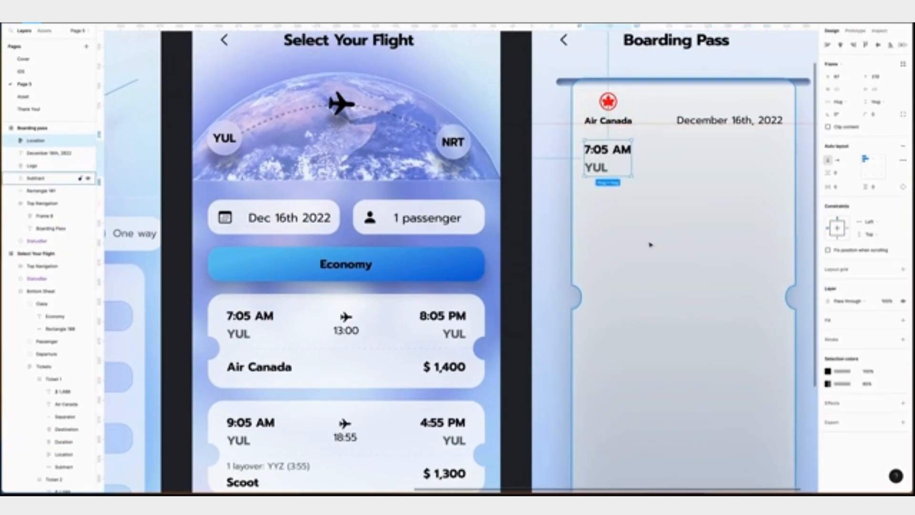
Copy the 8:05 PM / YUL arrival block onto the boarding pass, level with the departure time.
click(451, 316)
key(ctrl+c)
right_click(721, 154)
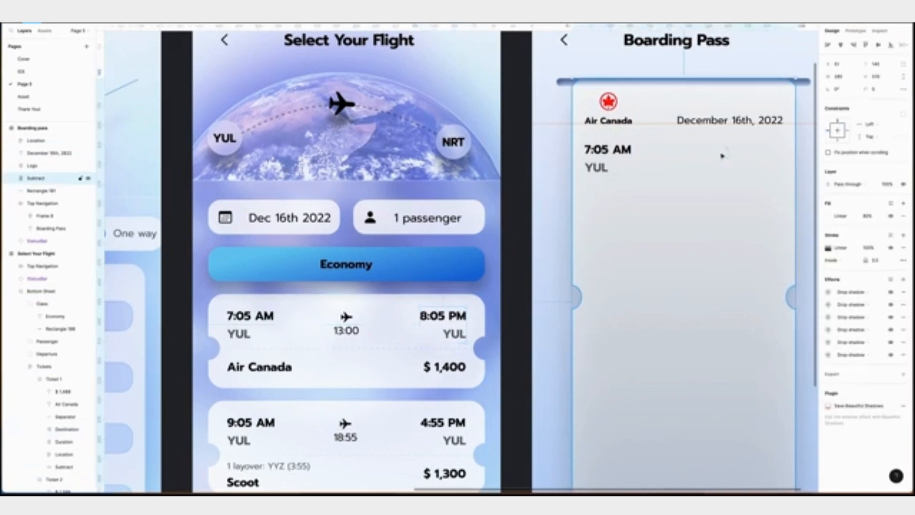
click(754, 163)
mouse_move(755, 165)
mouse_down()
mouse_move(753, 139)
mouse_move(763, 150)
mouse_up()
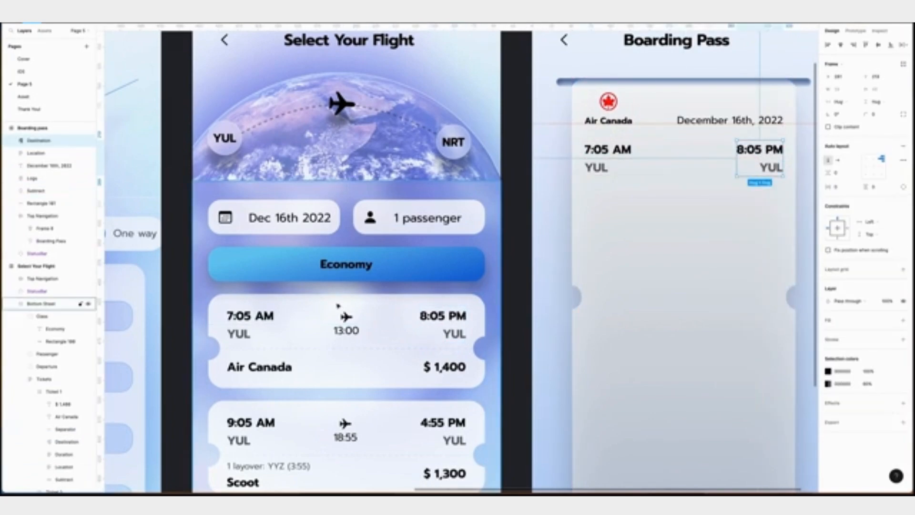
Paste the 13:00 duration group between the two times, level with them.
ctrl+click(346, 318)
key(shift+Return)
key(ctrl+c)
right_click(675, 148)
click(695, 162)
click(841, 45)
drag(689, 167, 688, 162)
Resize the plane icon inside the duration group.
click(725, 191)
ctrl+click(685, 150)
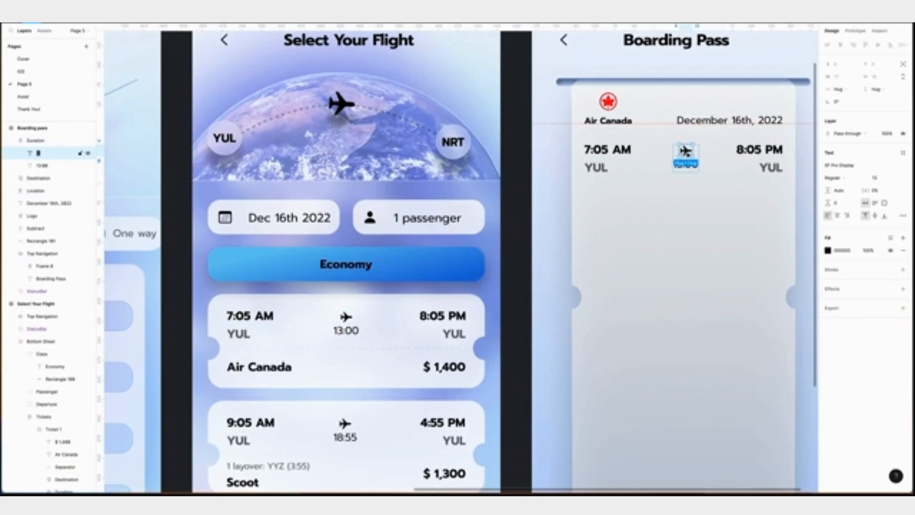
click(895, 181)
key(Return)
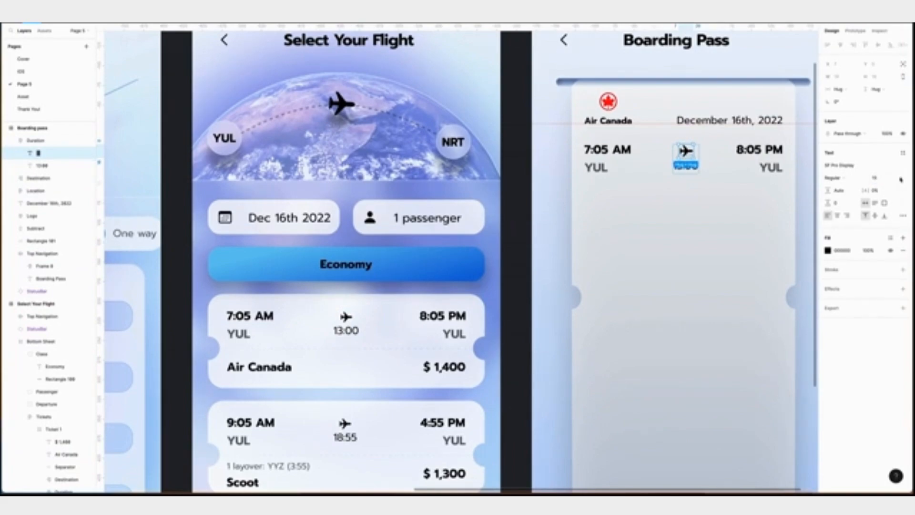
Undo an accidental move of the ticket shape and nudge the duration onto the guides.
click(659, 201)
drag(683, 162, 688, 155)
key(ctrl+z)
key(shift+Return)
scroll(672, 255, down, 1)
scroll(672, 256, right, 2)
scroll(672, 255, right, 2)
scroll(672, 256, up, 1)
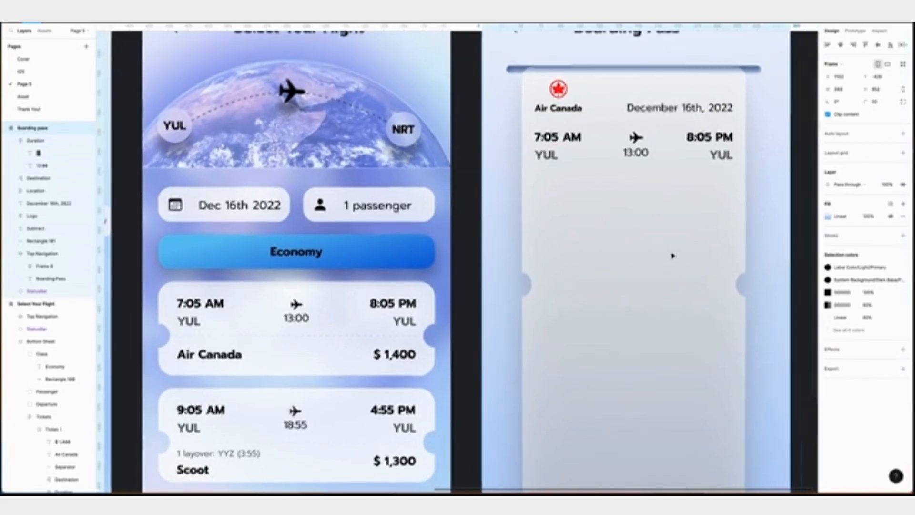
Draw a horizontal line across the boarding pass with width 284 and rotation 0.
drag(526, 188, 741, 189)
click(849, 76)
text(298)
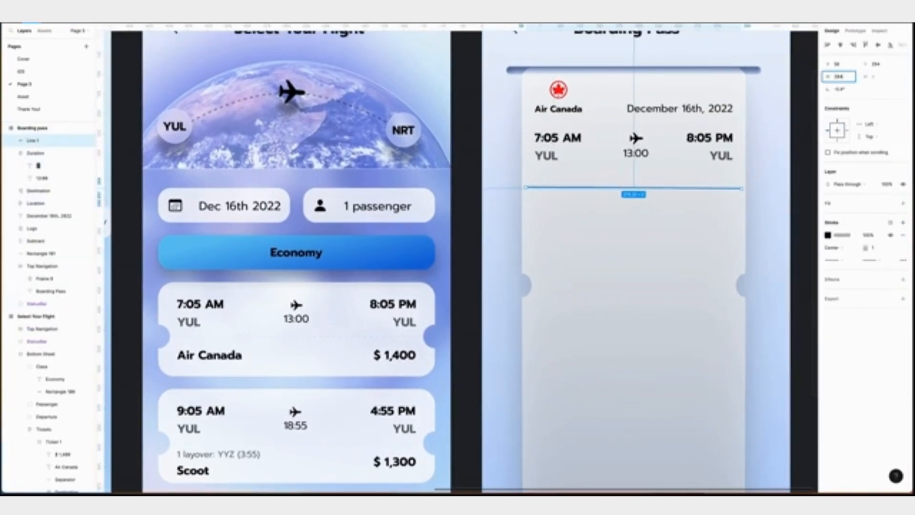
key(Return)
click(848, 92)
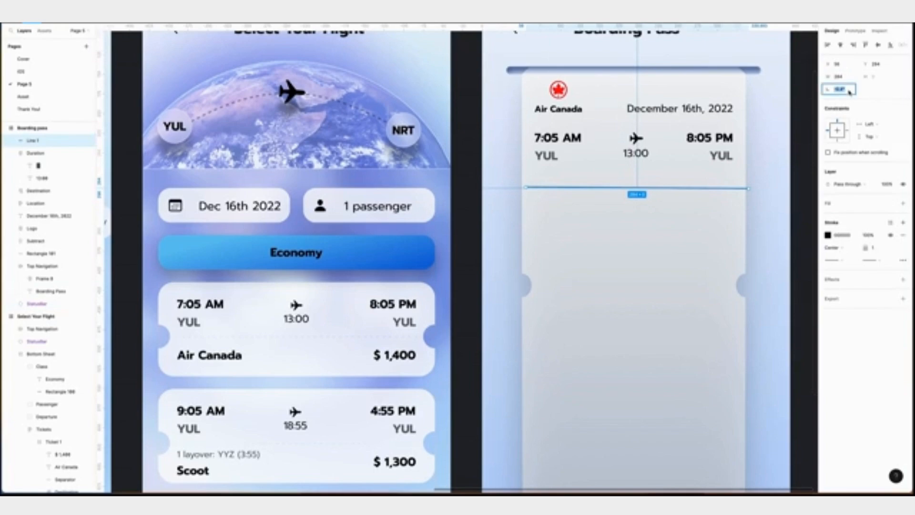
text(0)
key(Return)
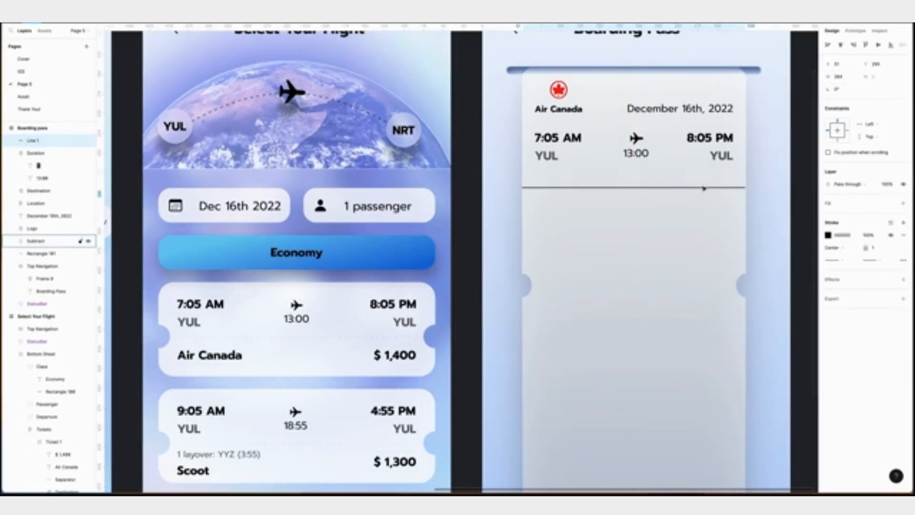
Make the line's stroke dashed with longer dashes in the advanced stroke settings.
click(902, 259)
click(808, 284)
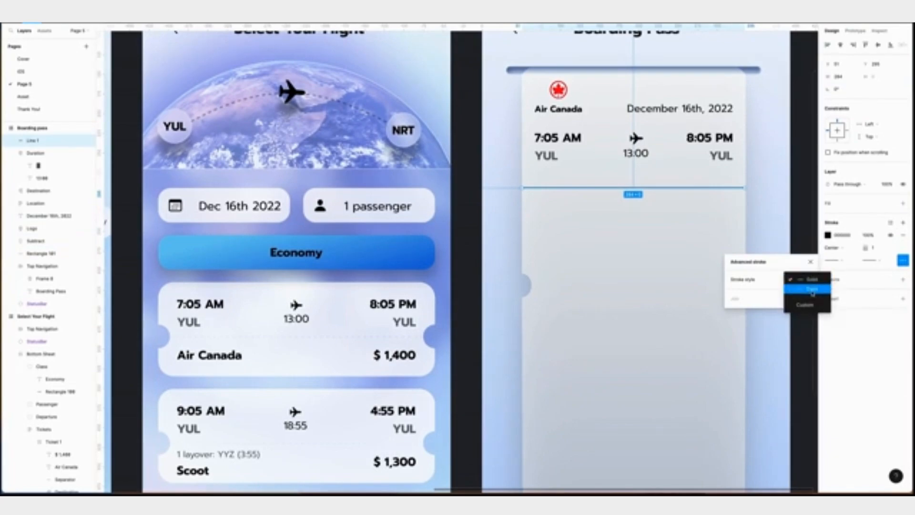
click(814, 295)
key(Up)
key(Escape)
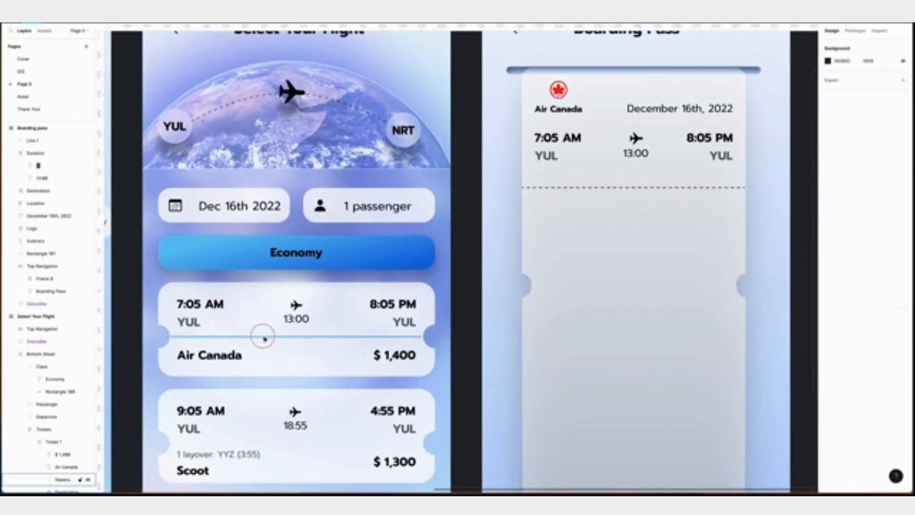
Copy the first ticket separator's stroke properties onto the new line and nudge it up slightly.
click(266, 337)
right_click(276, 351)
mouse_move(305, 288)
click(376, 332)
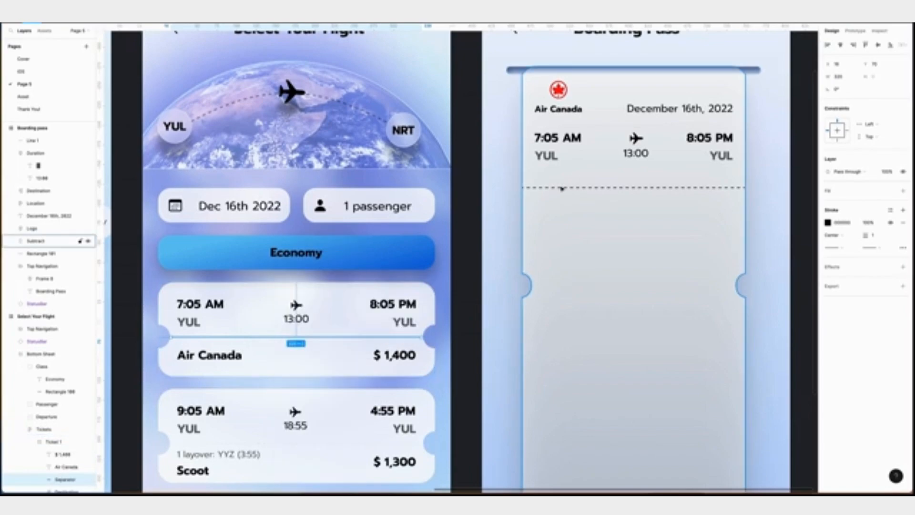
click(562, 188)
right_click(562, 187)
mouse_move(619, 222)
click(676, 259)
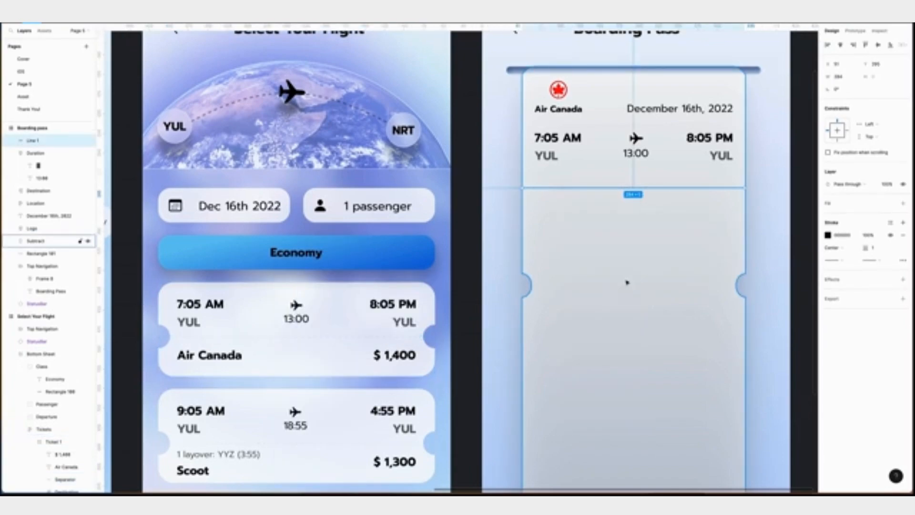
click(547, 155)
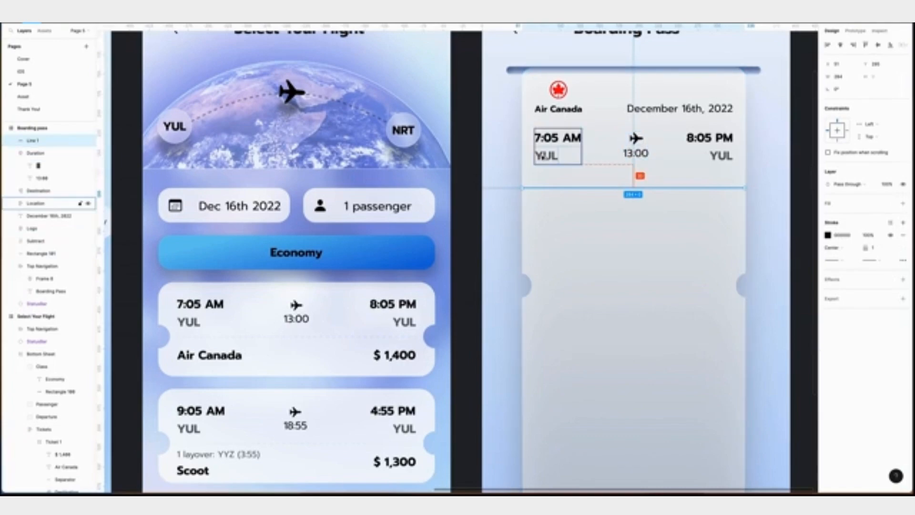
key(Up)
key(Up)
key(Up)
key(Up)
key(Up)
key(Up)
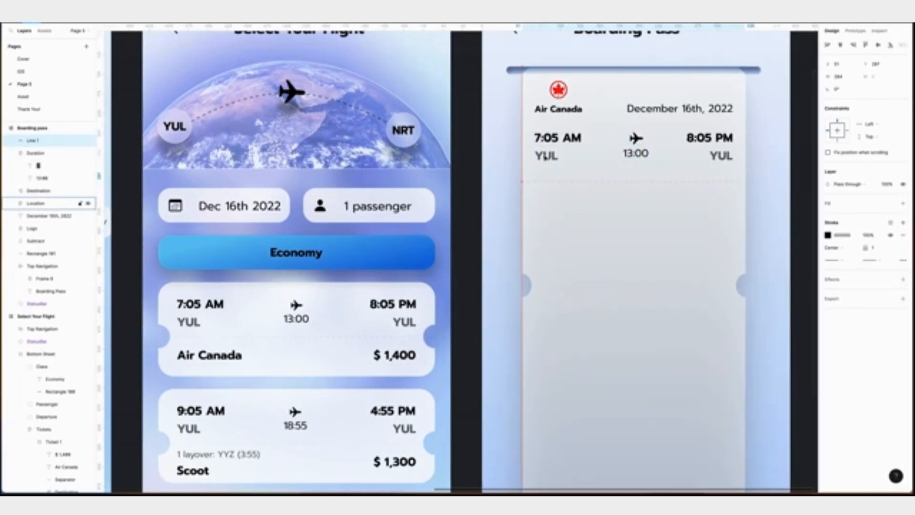
Duplicate the Class label below the divider and move the copy up above it.
key(t)
drag(534, 196, 583, 218)
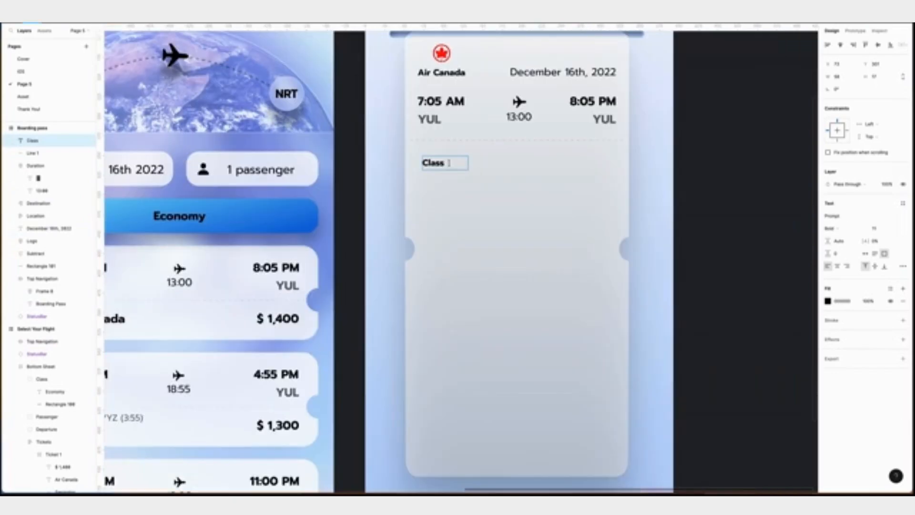
drag(449, 163, 389, 160)
click(865, 253)
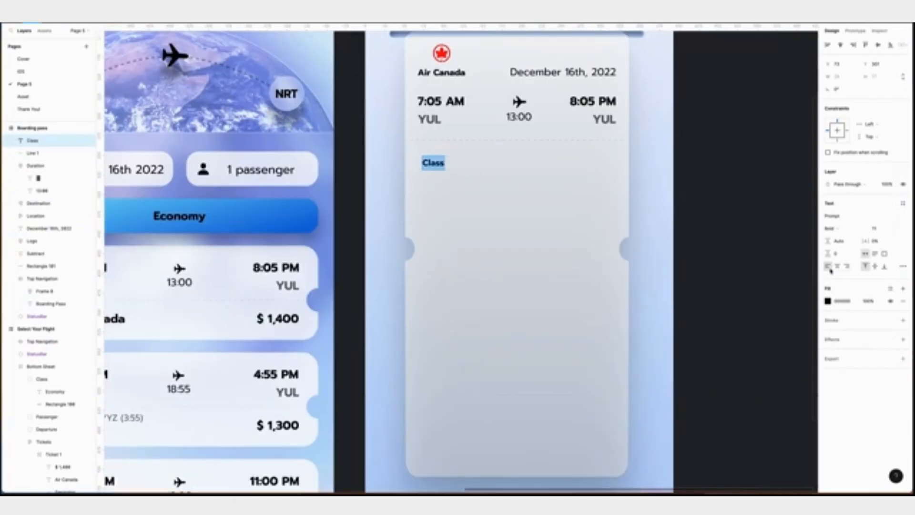
key(Escape)
key(shift+Down)
key(shift+Down)
key(shift+Down)
key(shift+Down)
key(Right)
key(Right)
key(Right)
key(ctrl+c)
key(ctrl+v)
key(Up)
key(Up)
key(Up)
key(Up)
key(Up)
key(Up)
key(Up)
key(shift+Up)
key(shift+Up)
Make the copy read 'Economy' at size 16, regular weight and 60% opacity.
key(Return)
text(Economy)
key(ctrl+a)
click(879, 228)
text(16)
key(Return)
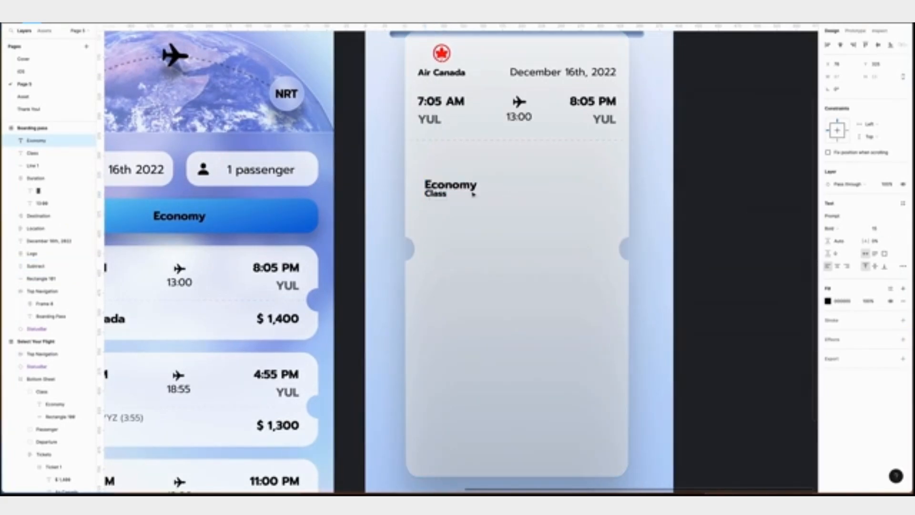
key(shift+Up)
key(Return)
click(832, 230)
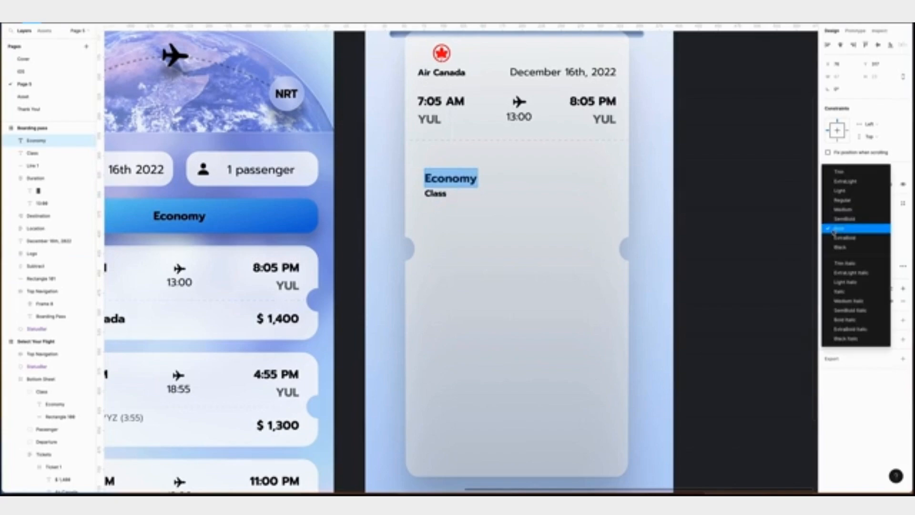
click(839, 200)
click(868, 300)
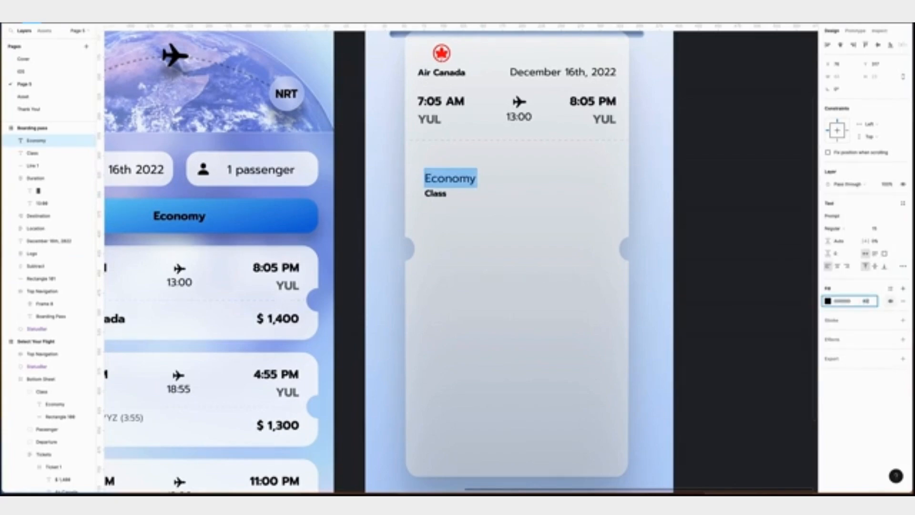
text(60)
key(Return)
Stack Economy and Class in an auto layout column under the departure time.
shift+click(436, 193)
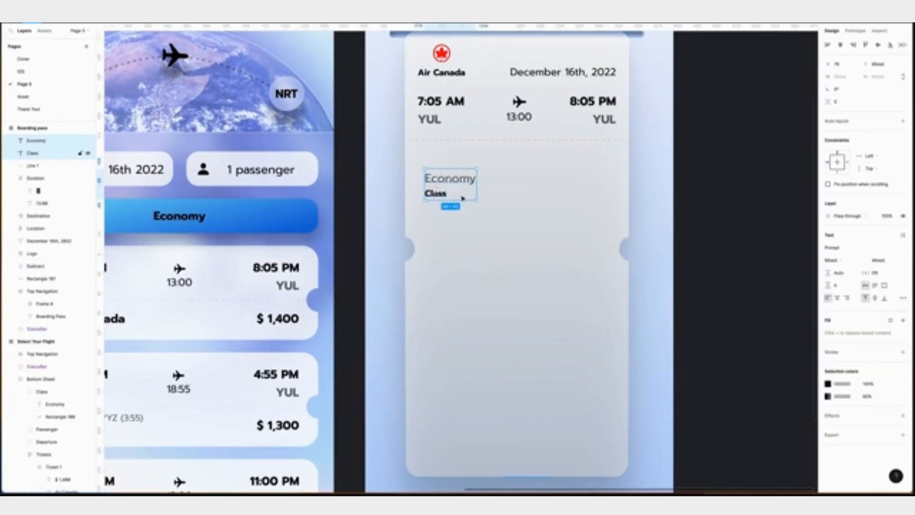
key(shift+a)
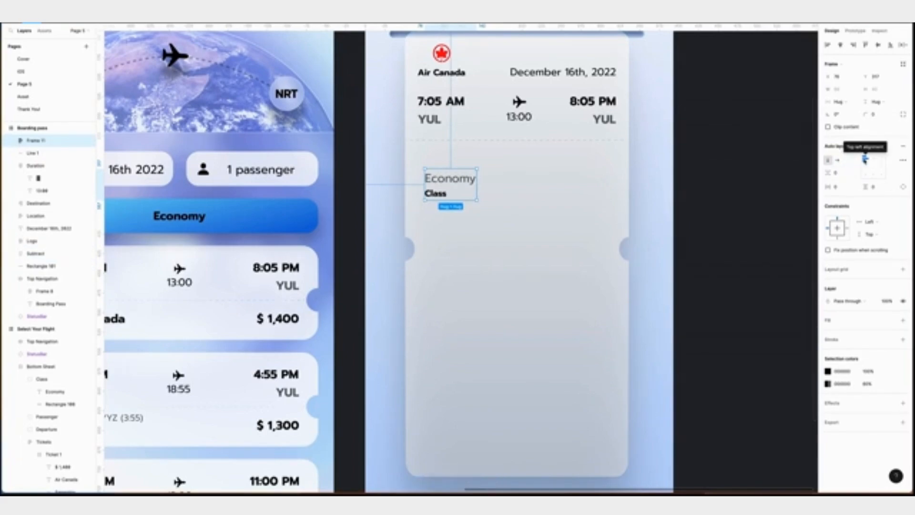
drag(442, 178, 434, 163)
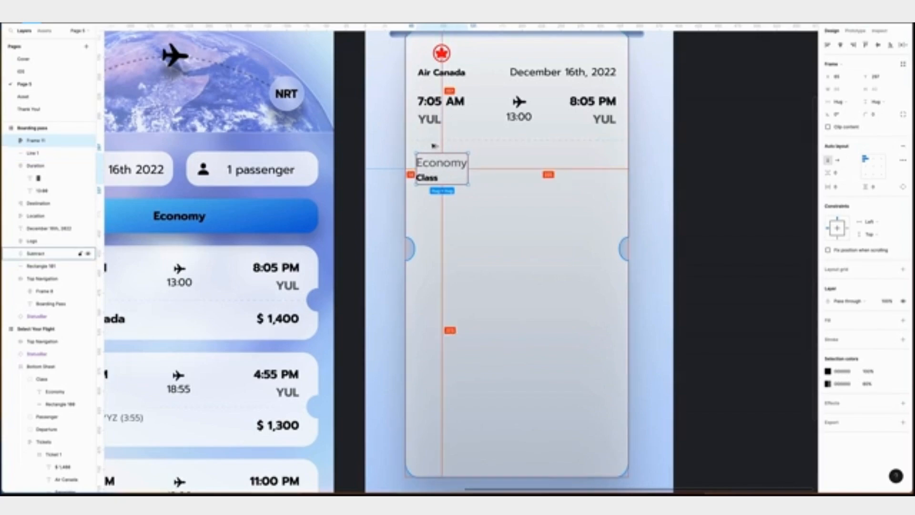
key(Right)
key(Right)
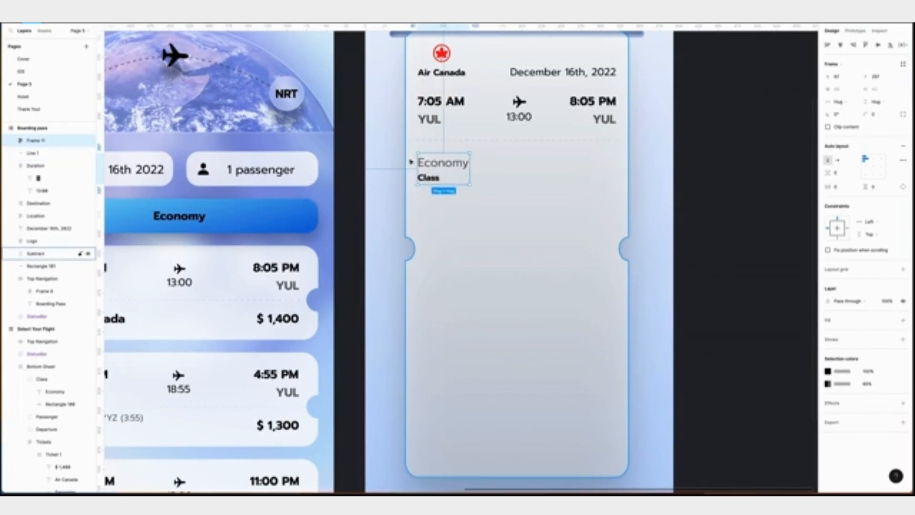
Add a centered Gate / 8 column beside the Economy/Class column.
key(ctrl+v)
drag(433, 163, 489, 164)
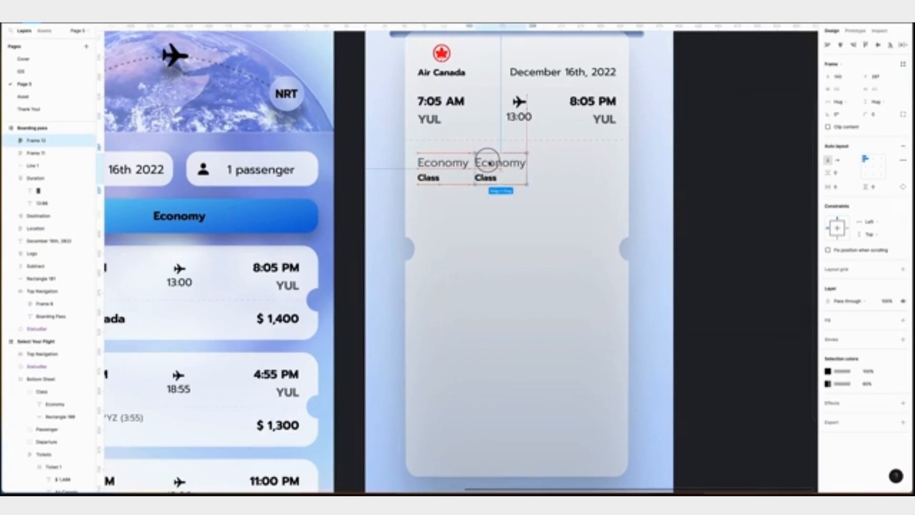
double_click(485, 178)
text(Gate)
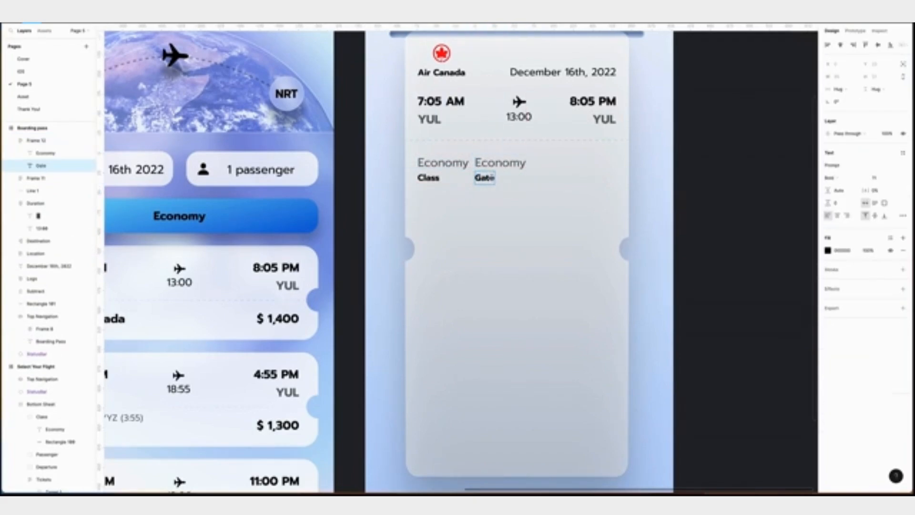
double_click(490, 163)
text(8)
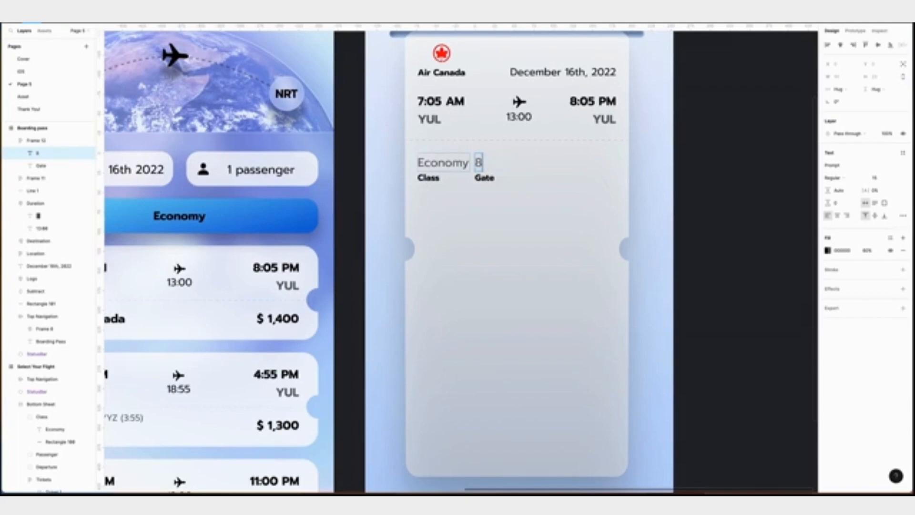
key(Escape)
drag(492, 210, 487, 206)
click(485, 177)
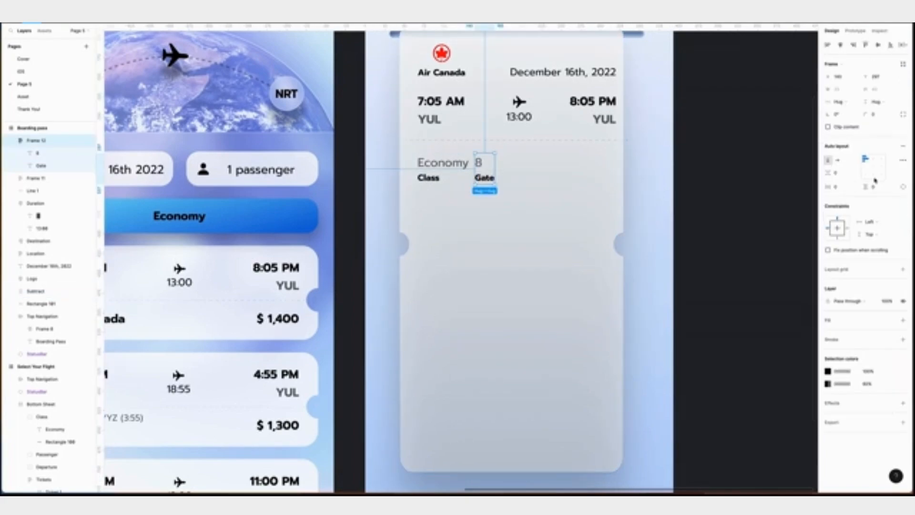
click(874, 160)
click(429, 224)
Duplicate it into a Terminal / 3 column to the right.
click(485, 171)
key(super+c)
key(super+v)
scroll(484, 166, left, 2)
drag(541, 165, 578, 164)
double_click(576, 177)
text(Terminal)
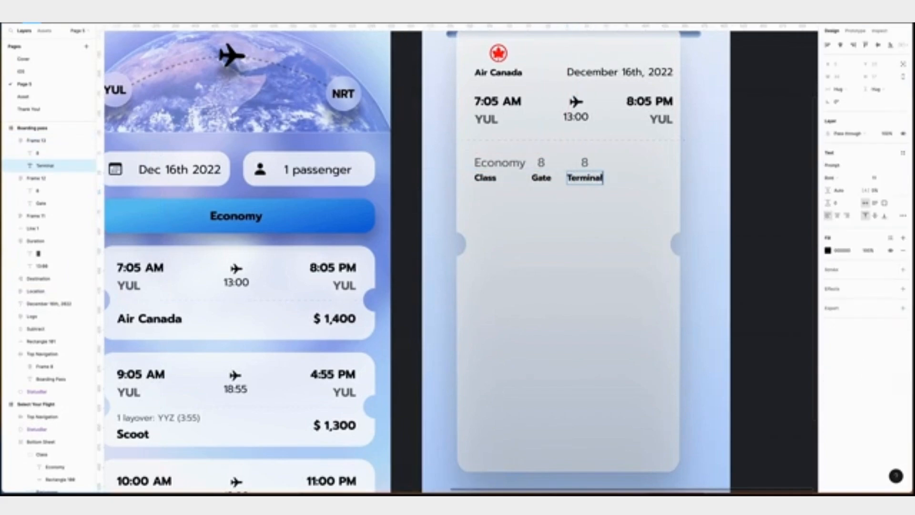
double_click(584, 163)
text(3)
click(608, 220)
click(617, 202)
Duplicate again into a right-aligned Flight / AC006 column.
click(584, 165)
key(super+c)
key(super+v)
drag(585, 164, 638, 164)
double_click(638, 177)
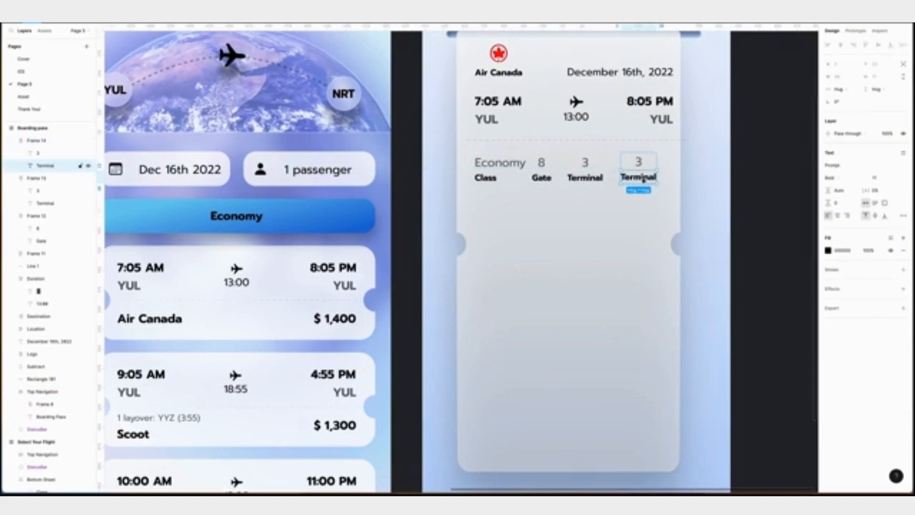
text(Flight)
double_click(633, 163)
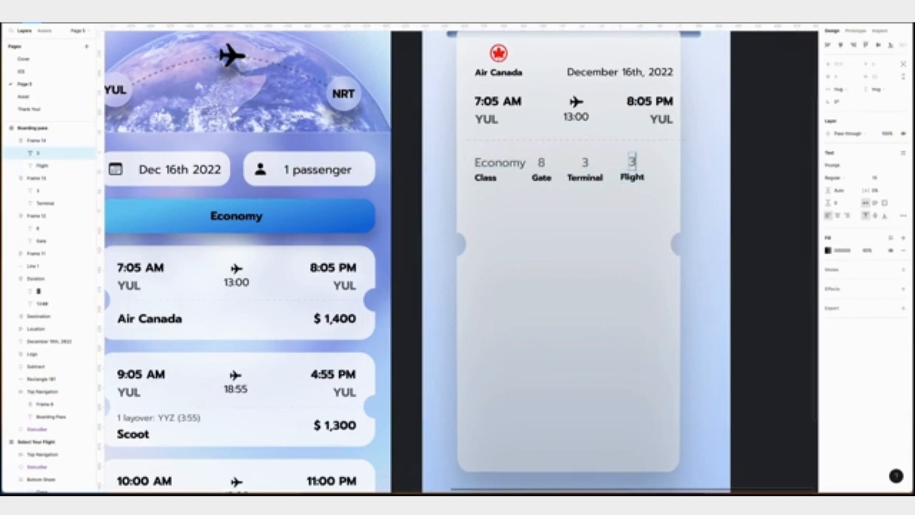
text(AC006)
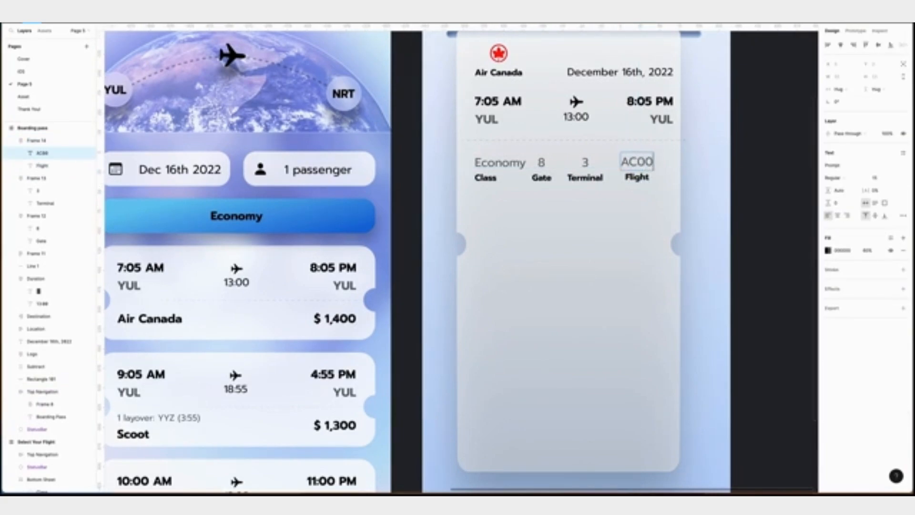
key(Escape)
key(Escape)
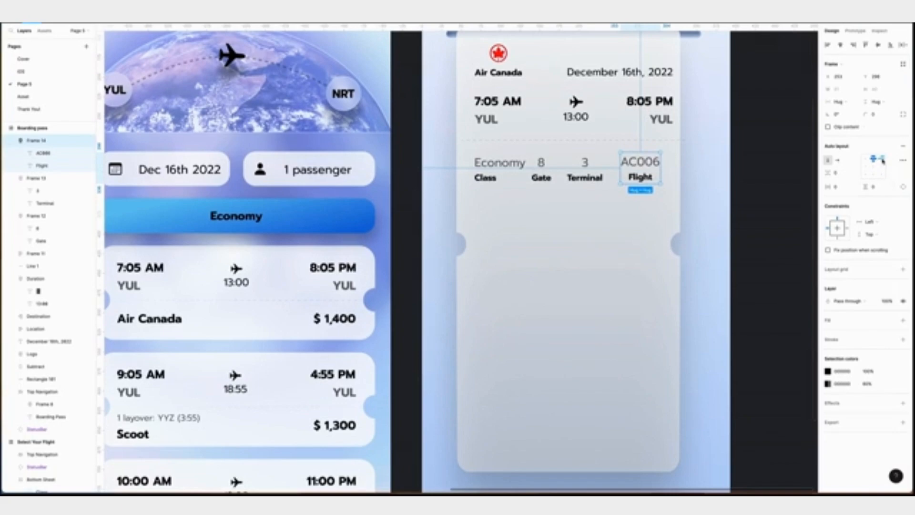
click(882, 159)
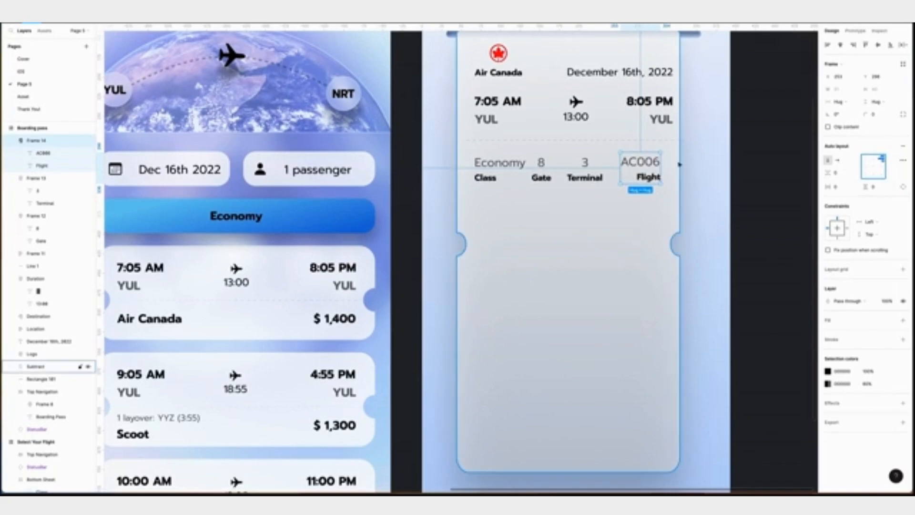
Nudge the Flight column right toward the ticket card's edge.
click(665, 172)
click(641, 164)
key(alt)
key(Right)
key(Right)
key(Right)
key(alt)
key(Right)
key(Right)
key(alt)
key(Right)
key(Right)
key(alt)
key(Right)
key(Right)
key(alt)
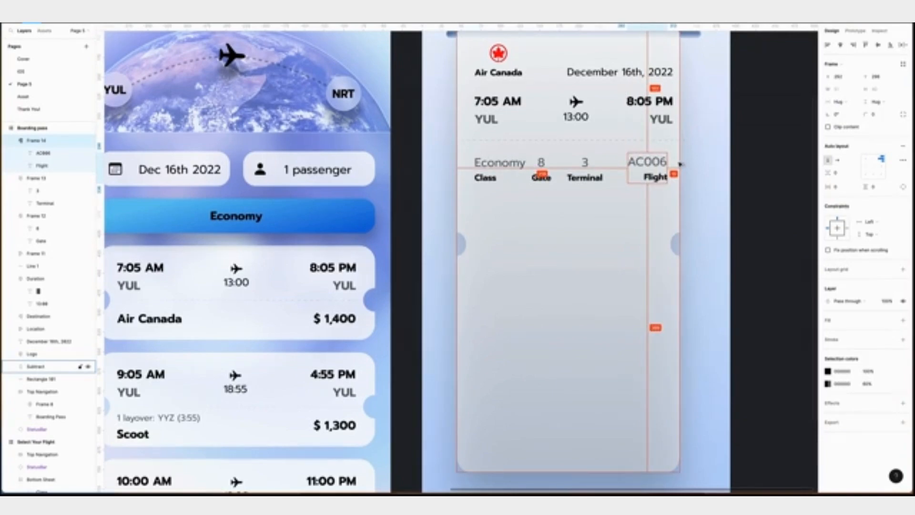
click(679, 164)
Rename the column layers to Flight, Terminal and Gate.
click(47, 141)
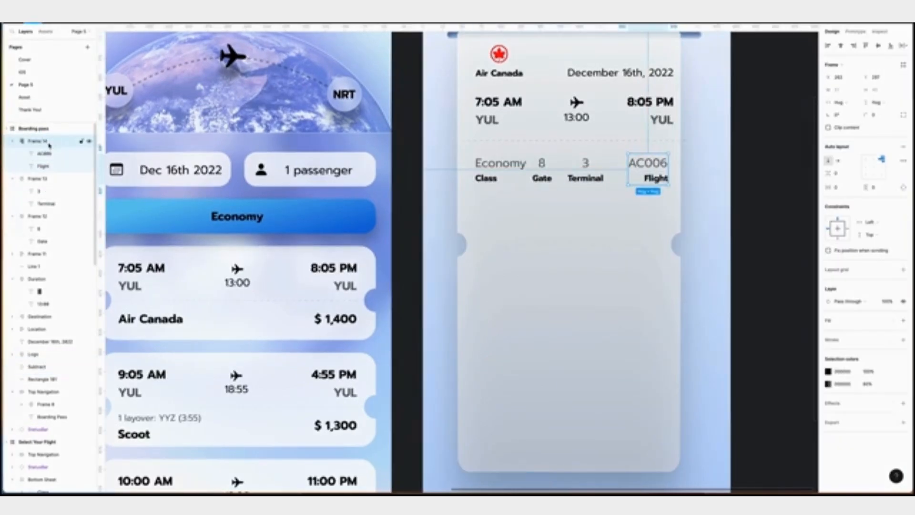
double_click(48, 142)
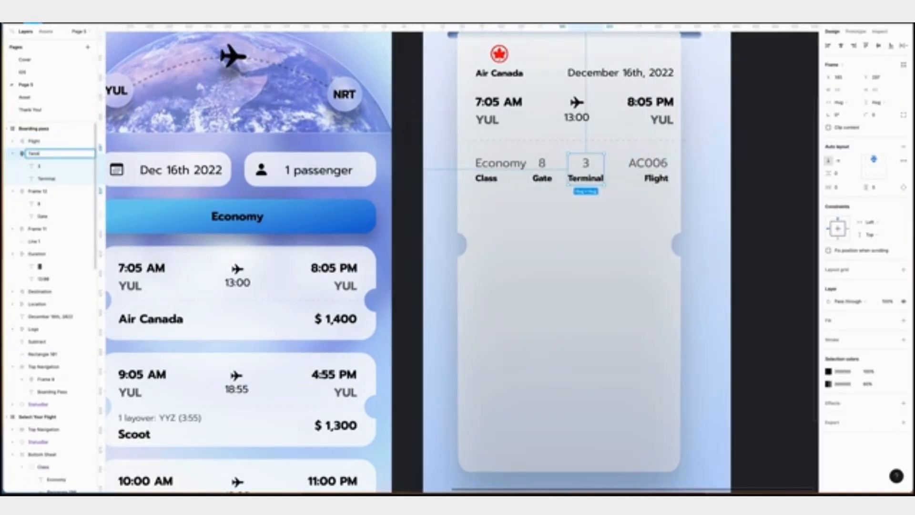
text(minal)
click(12, 154)
double_click(39, 166)
text(Gate)
key(Tab)
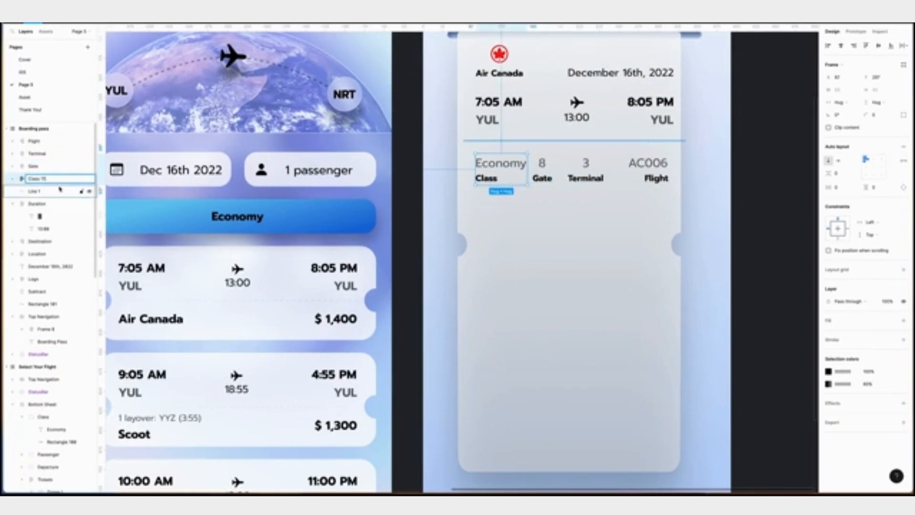
Set the Economy, 8, 3 and AC006 values to font size 13.
click(34, 141)
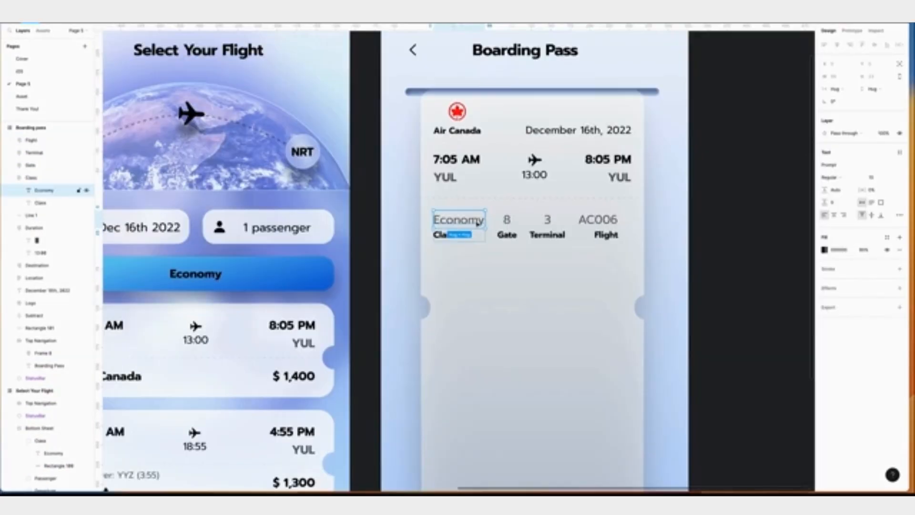
shift+click(504, 220)
shift+click(548, 220)
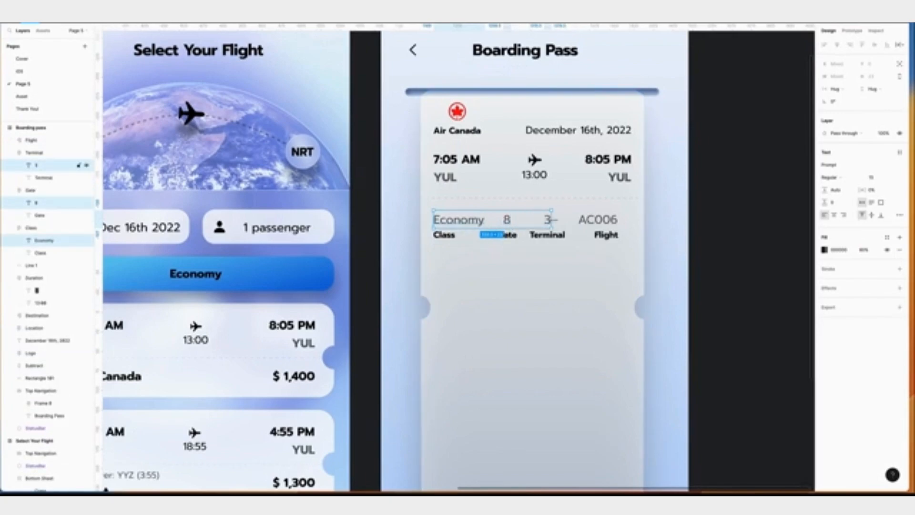
shift+click(597, 222)
click(881, 179)
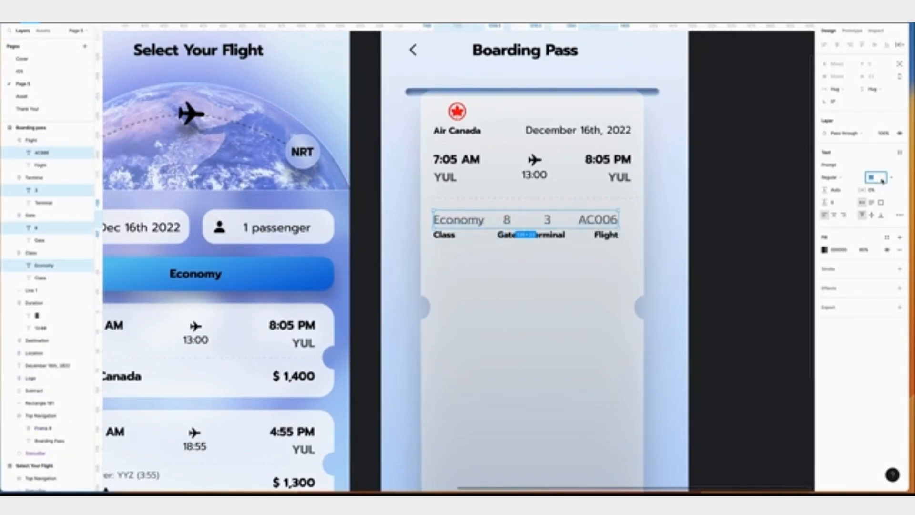
key(Return)
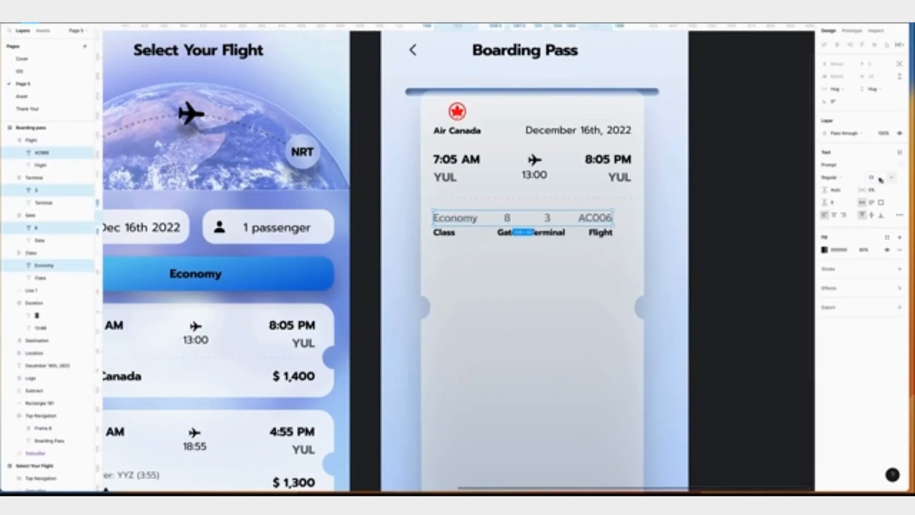
Wrap the Class, Gate, Terminal and Flight columns in an auto layout row with 24 gap.
click(34, 140)
shift+click(33, 152)
shift+click(34, 164)
shift+click(35, 177)
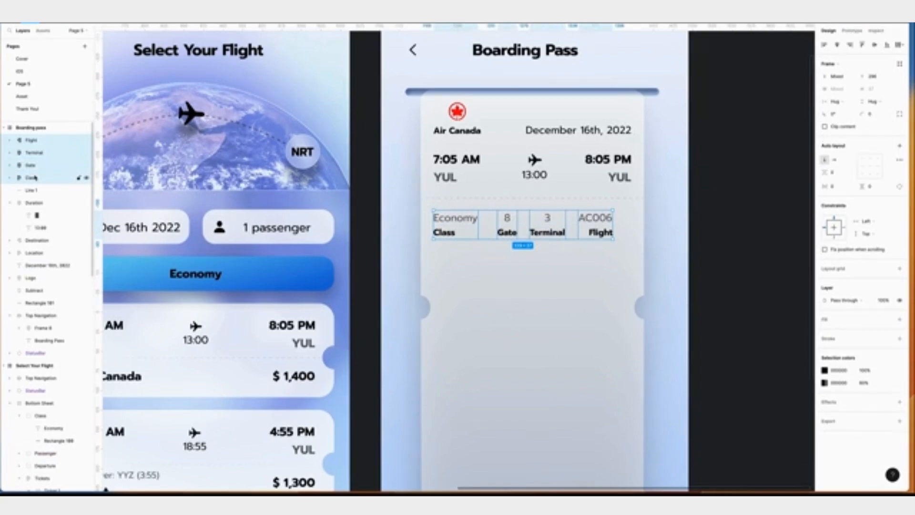
key(shift+a)
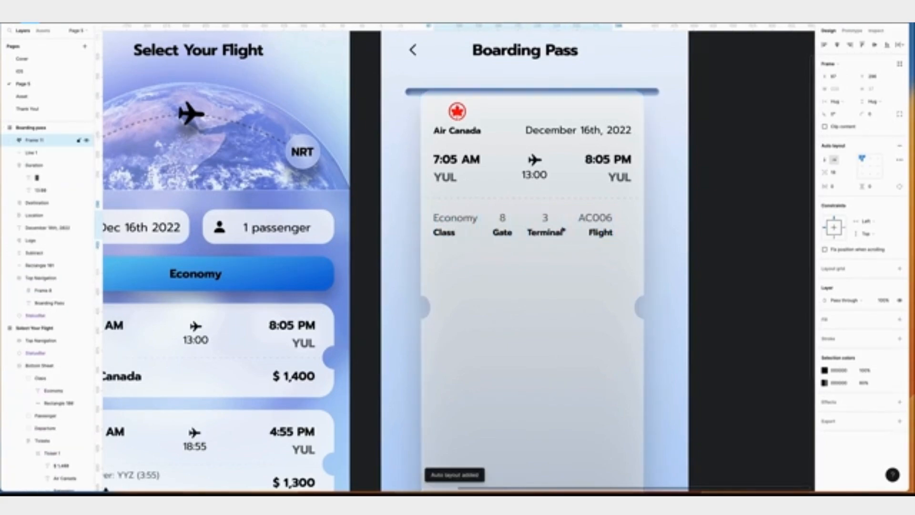
text(2)
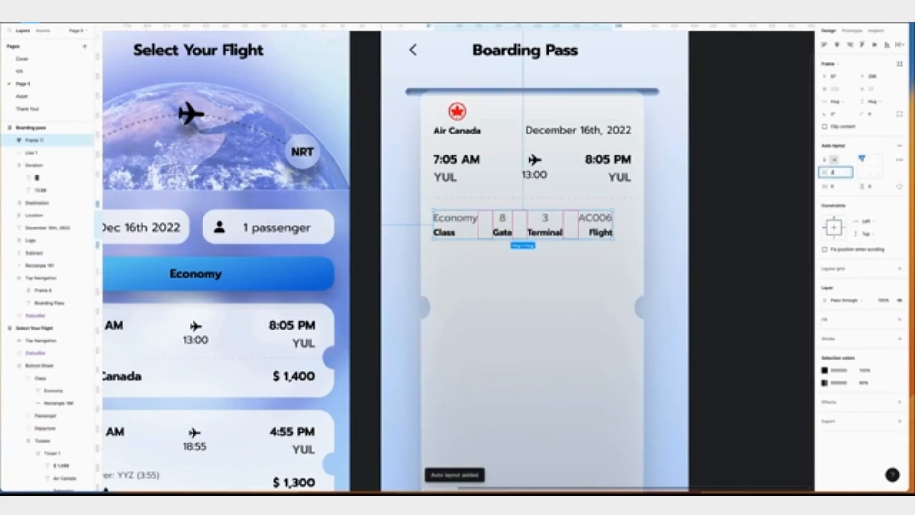
text(4)
key(Return)
key(Right)
key(Right)
key(Right)
key(Right)
key(alt)
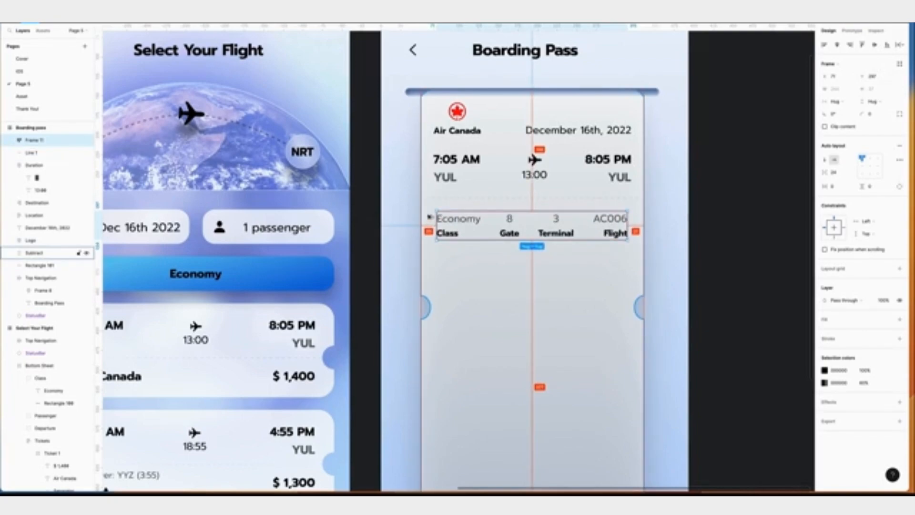
Duplicate the dashed divider below the times and move the copy down to the notches.
scroll(642, 233, down, 2)
click(485, 156)
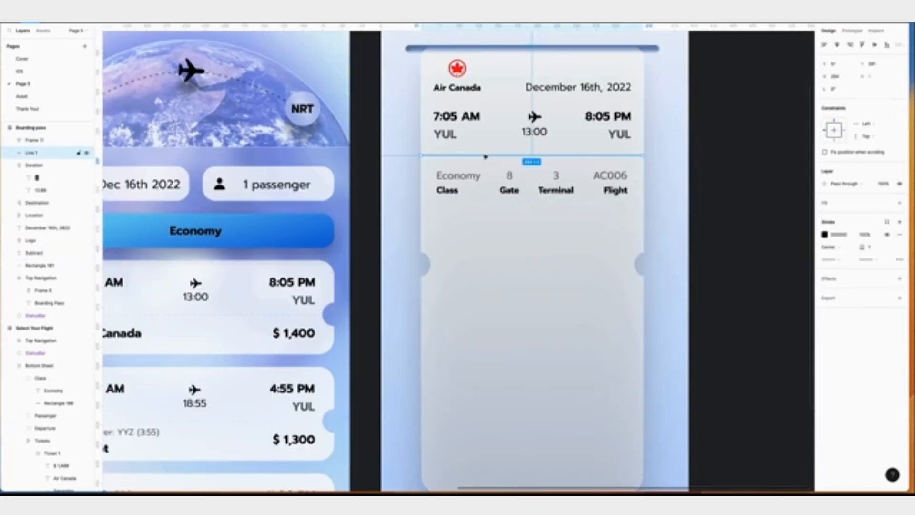
key(super+v)
key(shift+Down)
key(shift+Down)
key(shift+Down)
key(shift+Down)
key(shift+Down)
key(shift+Down)
key(shift+Down)
key(shift+Down)
key(shift+Down)
key(shift+Down)
key(shift+Down)
key(shift+Down)
key(shift+Down)
key(shift+Down)
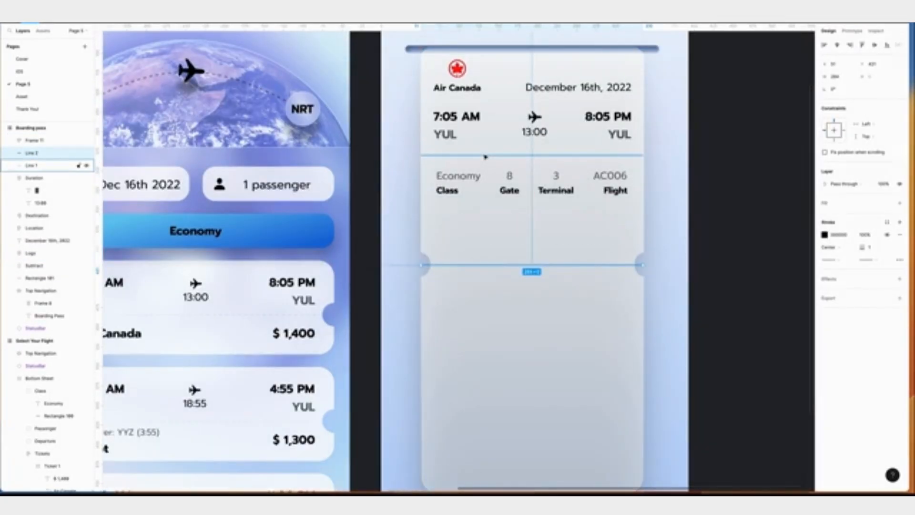
Change the top divider line's stroke style to solid.
scroll(484, 156, up, 1)
click(519, 170)
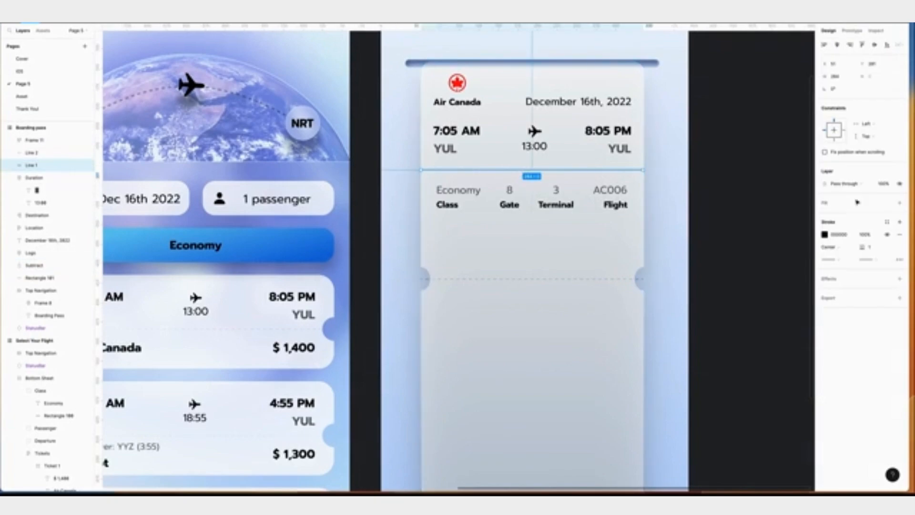
click(899, 258)
click(795, 282)
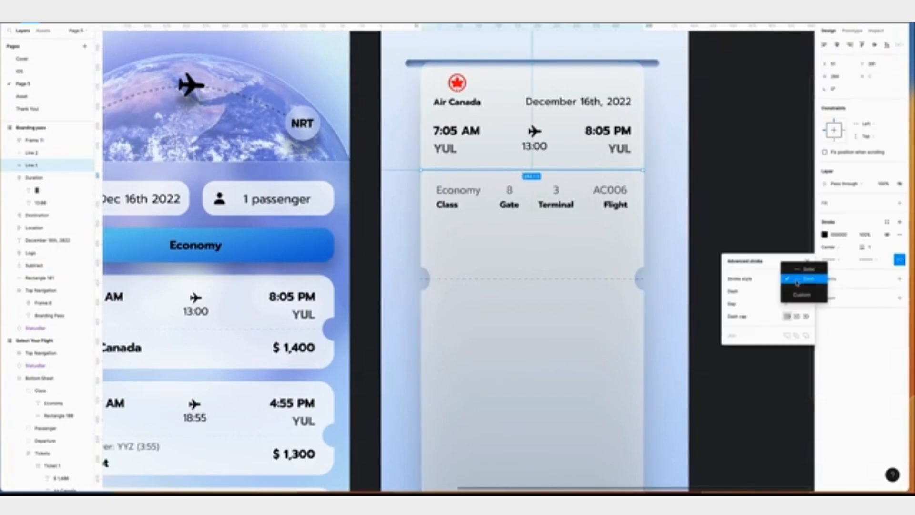
click(798, 273)
click(691, 246)
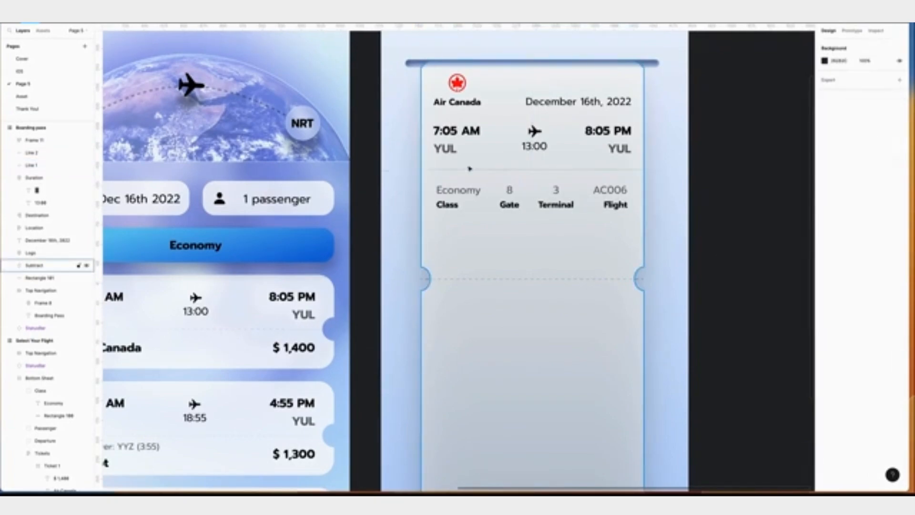
Paste a copy of the divider under the Class/Gate row.
click(520, 170)
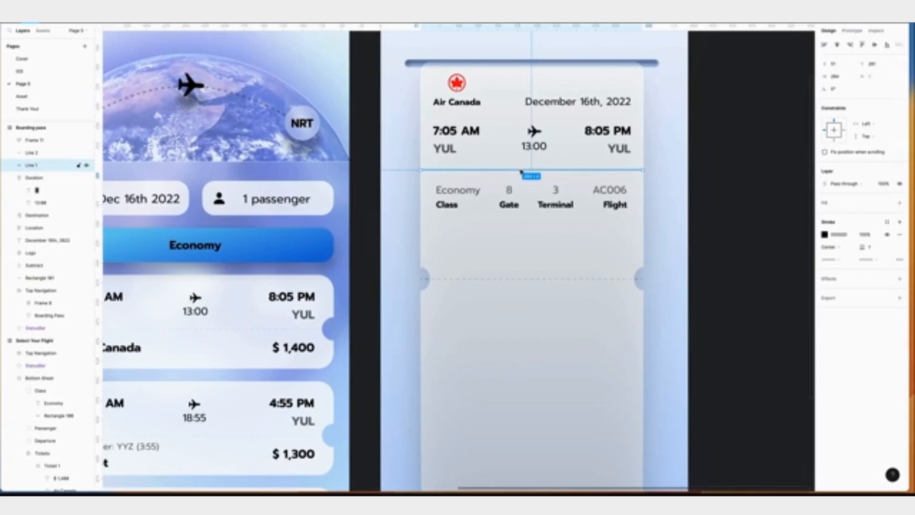
key(ctrl+v)
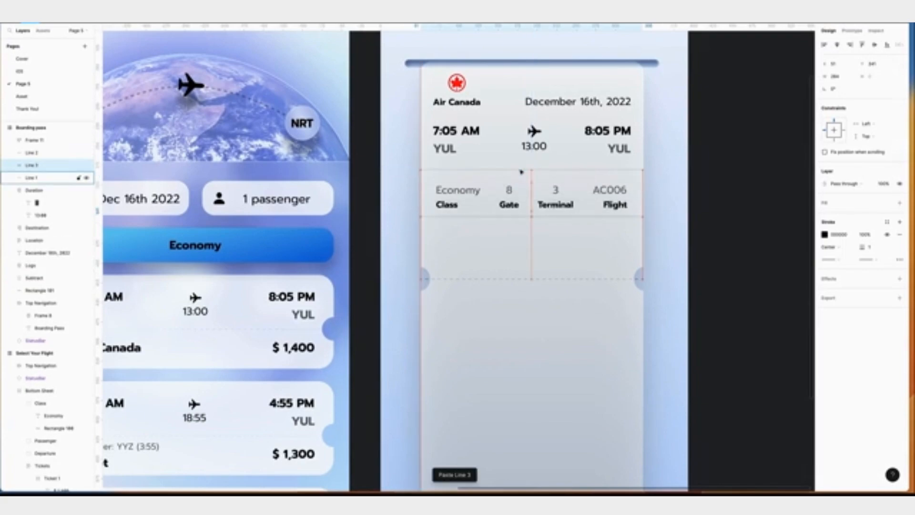
drag(521, 171, 527, 219)
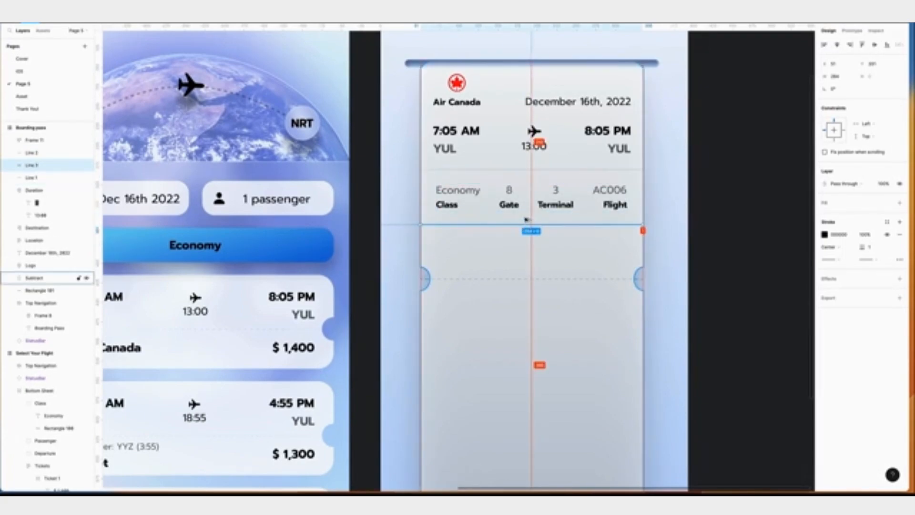
key(Up)
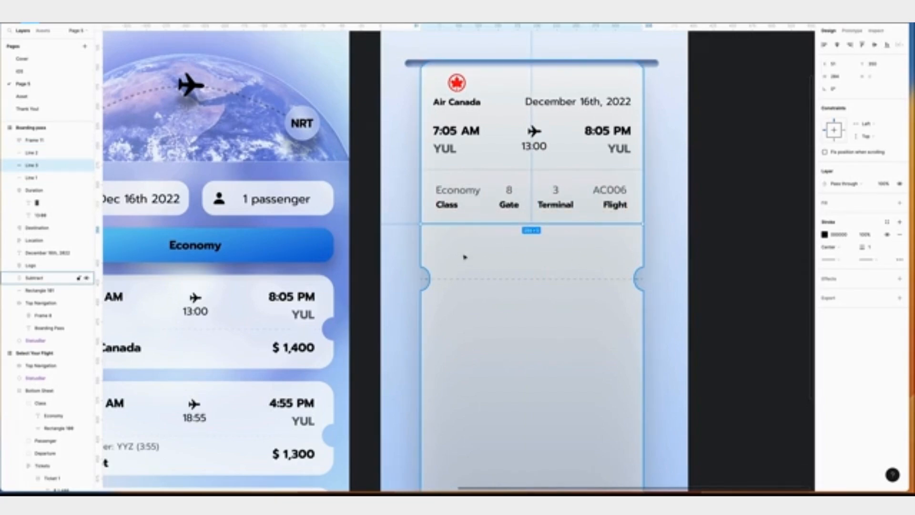
scroll(614, 255, down, 2)
key(Escape)
ctrl+scroll(650, 260, up, 5)
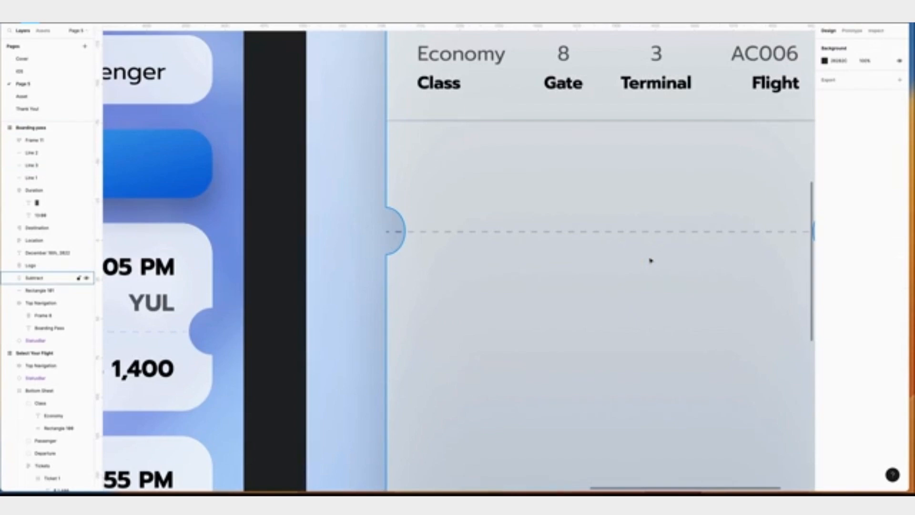
Trim the dashed tear line between the notches to width 280 at 0° rotation.
click(445, 233)
drag(386, 231, 404, 231)
scroll(459, 243, right, 3)
scroll(488, 246, right, 5)
drag(465, 232, 448, 232)
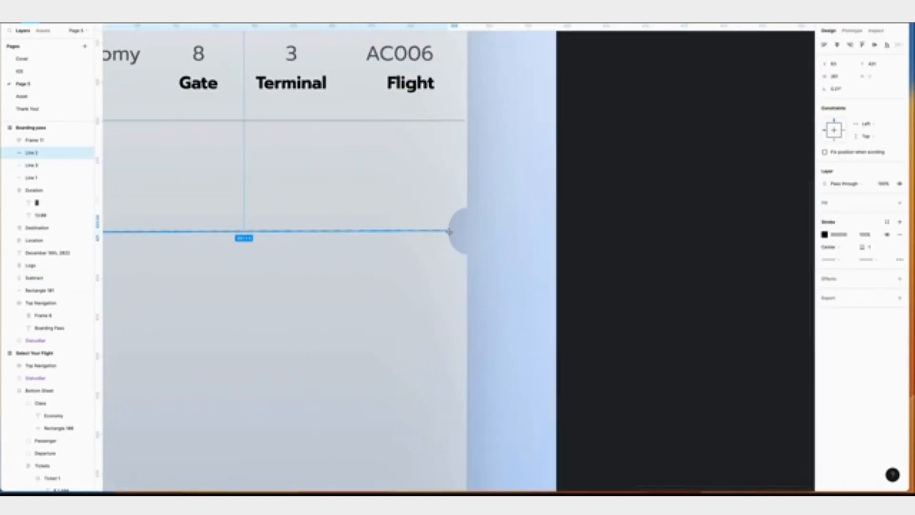
click(840, 79)
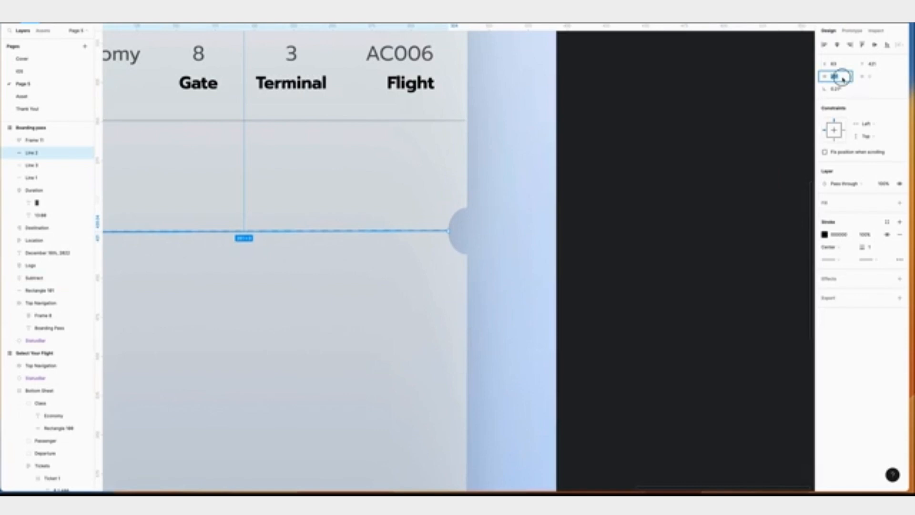
text(280)
key(Tab)
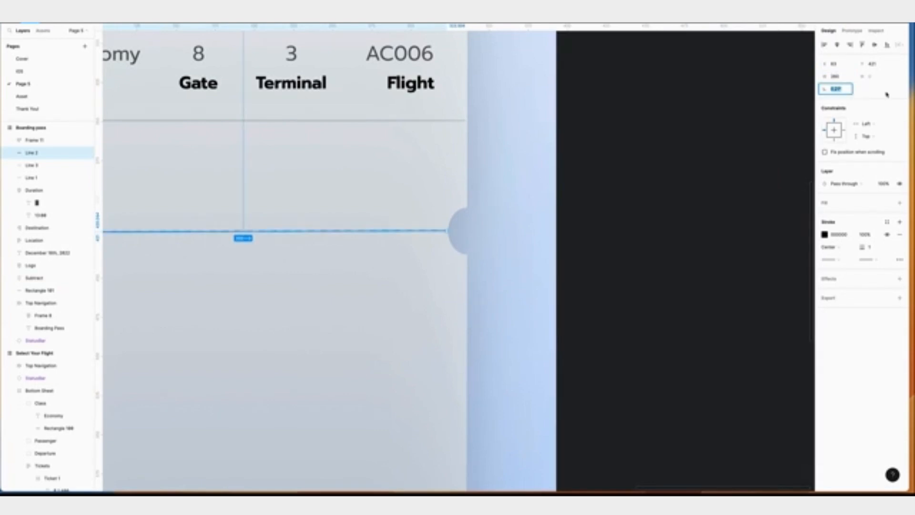
key(Return)
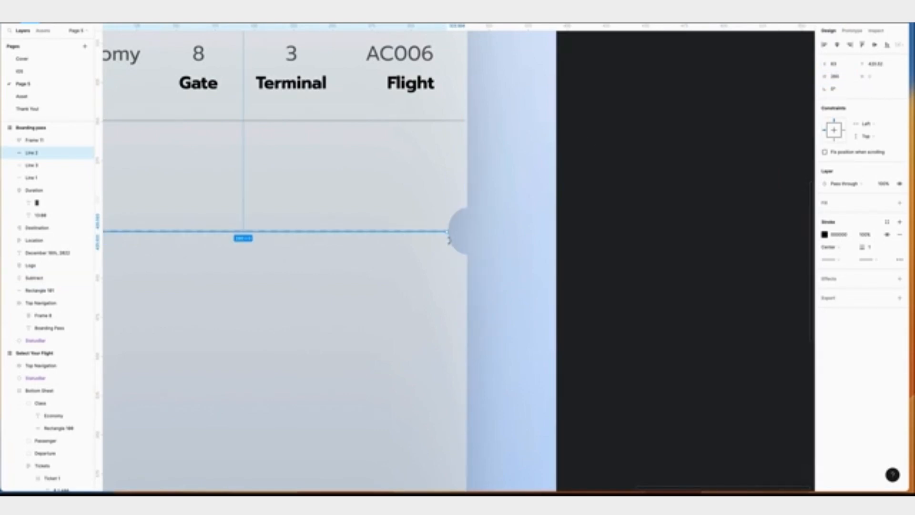
scroll(481, 255, down, 10)
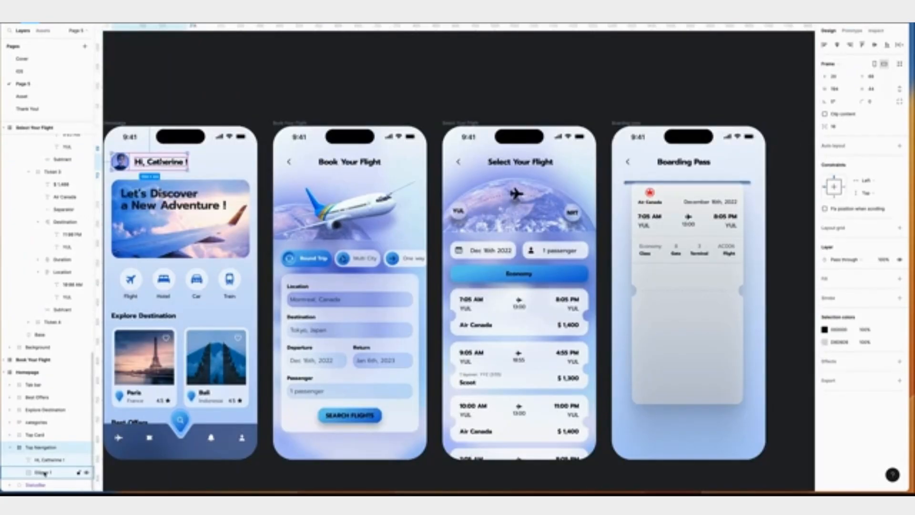
Copy the circular avatar photo from Homepage, paste it onto the boarding pass, and nudge it down.
right_click(48, 473)
click(71, 268)
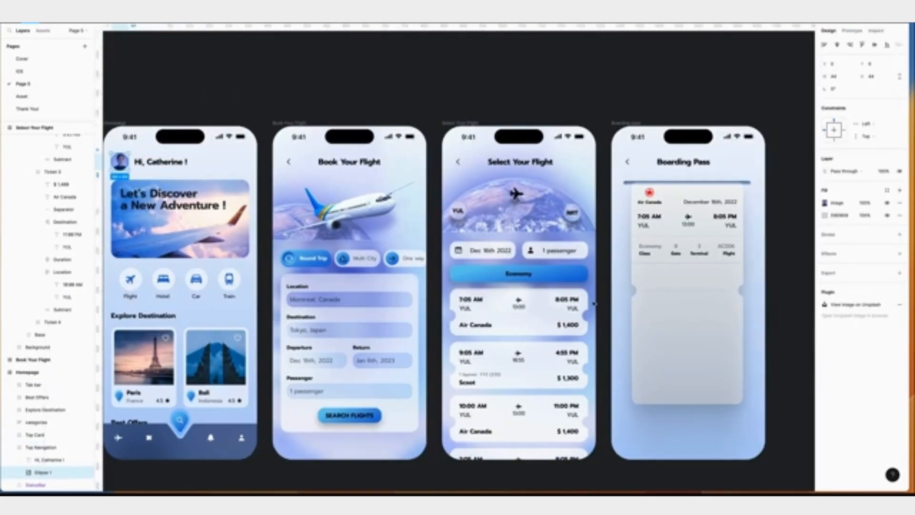
scroll(607, 300, right, 2)
right_click(608, 273)
click(619, 274)
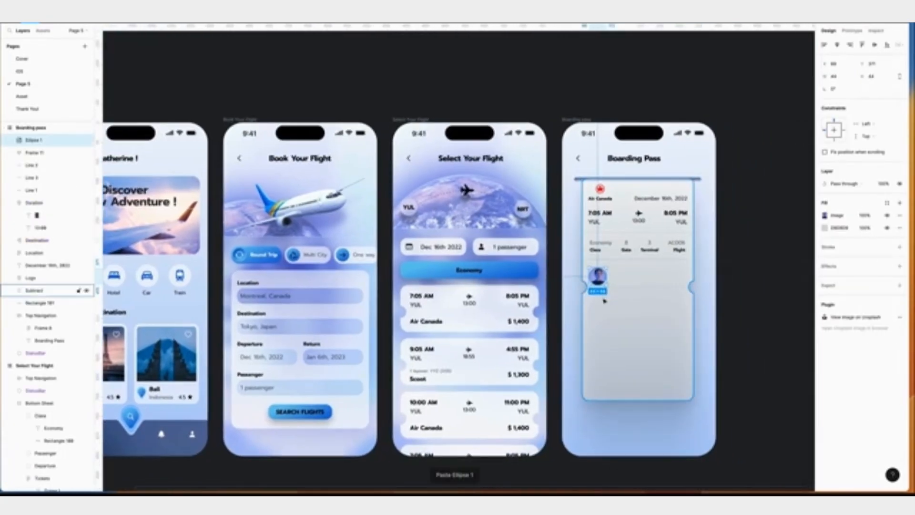
scroll(459, 255, up, 8)
key(Down)
key(Down)
key(Down)
key(Down)
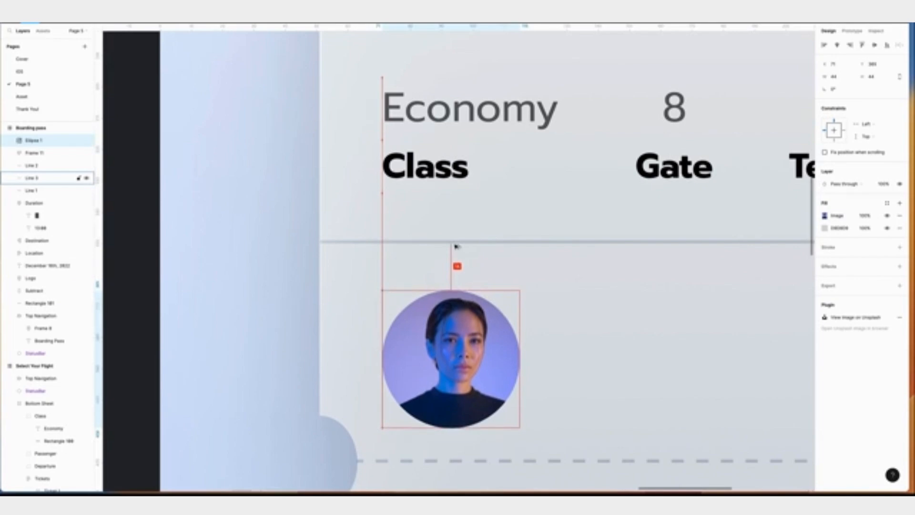
Move the dashed tear line down below the avatar.
scroll(456, 247, down, 6)
scroll(457, 246, right, 5)
click(365, 349)
key(Down)
key(Down)
key(Down)
key(Down)
key(Down)
key(Down)
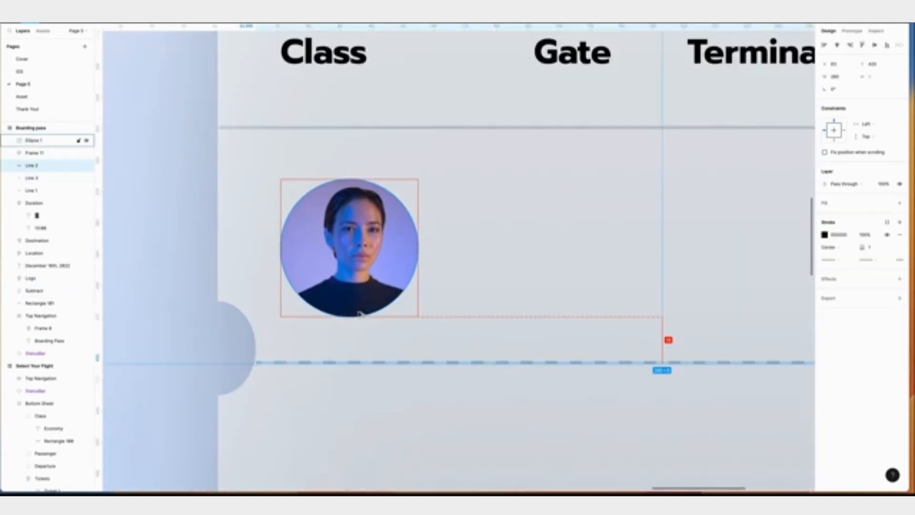
key(alt)
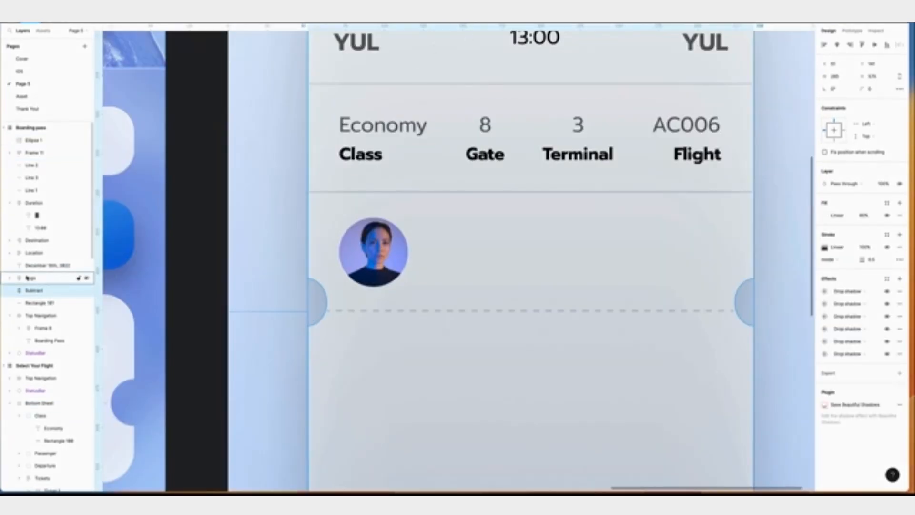
Lower both side notches of the ticket shape to meet the dashed line.
key(Return)
scroll(396, 367, right, 2)
drag(249, 270, 723, 339)
key(Down)
key(Down)
key(Down)
key(Down)
key(Down)
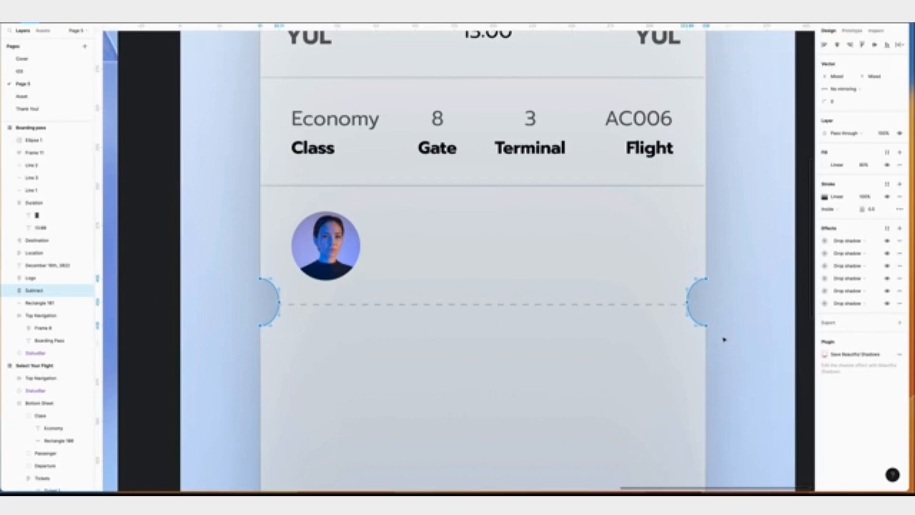
key(Down)
key(ctrl+plus)
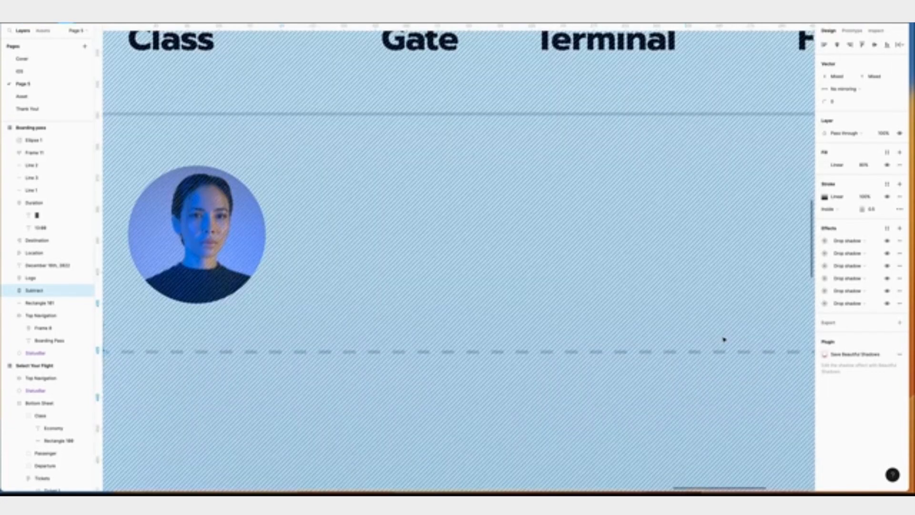
scroll(723, 338, right, 7)
scroll(722, 338, down, 2)
scroll(652, 241, up, 2)
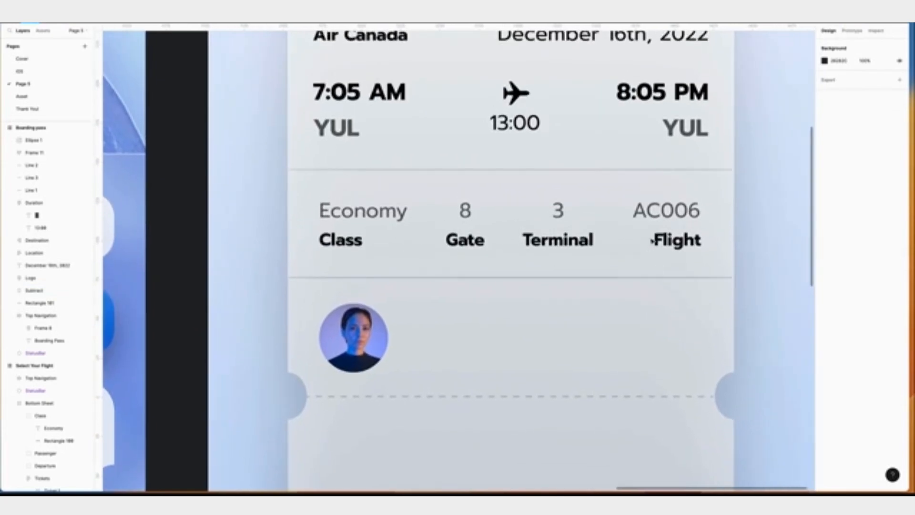
Add the passenger's full name beside the avatar as auto-width text at size 15.
key(t)
drag(404, 312, 482, 324)
text(Catherine)
click(860, 253)
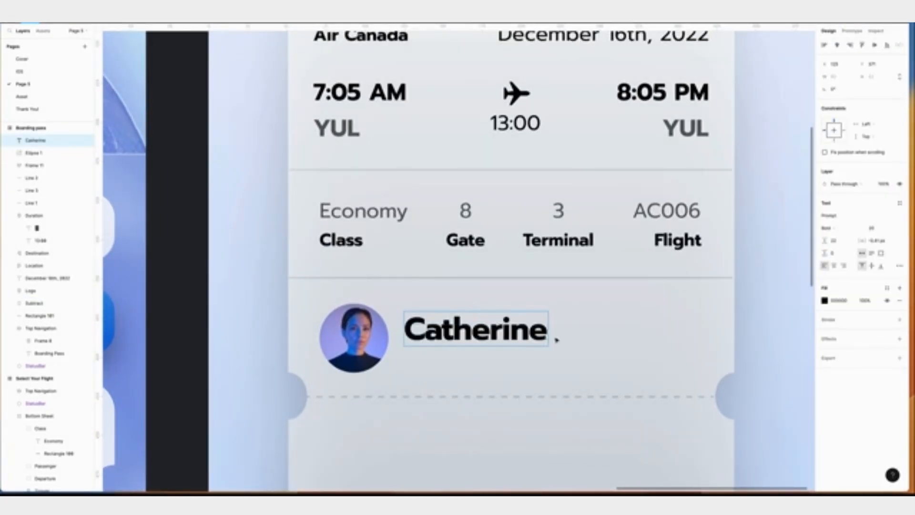
double_click(543, 331)
click(877, 231)
text(15)
key(Return)
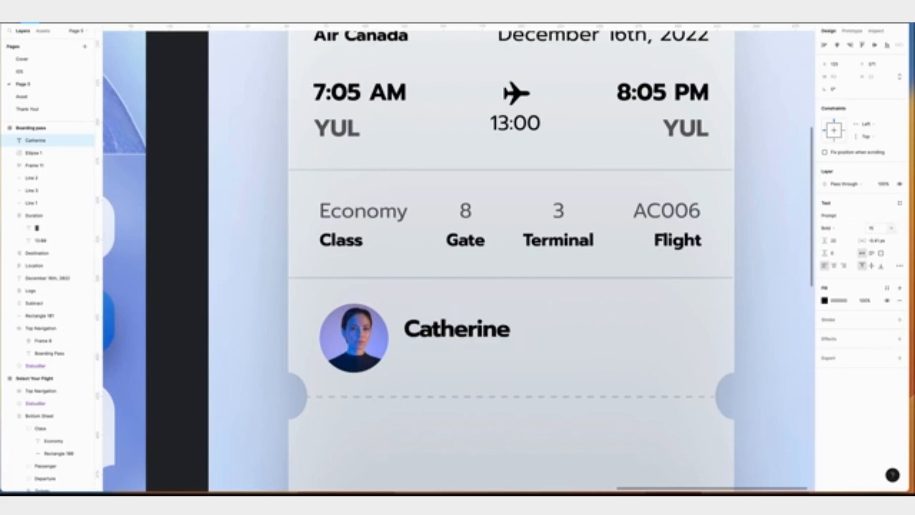
key(Right)
text(Dion)
key(Escape)
Duplicate the name and change it to a Regular-weight '24 years, Female' line.
key(ctrl+d)
key(Return)
text(24)
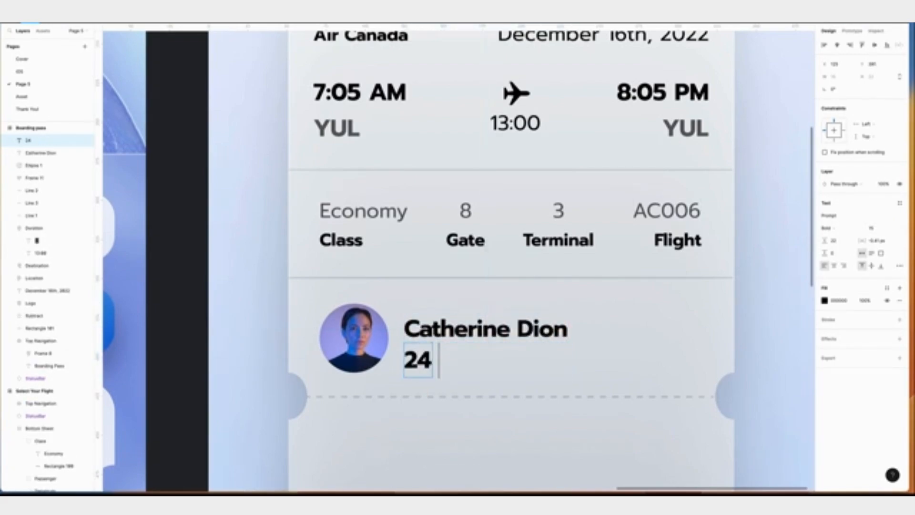
text( years, Female)
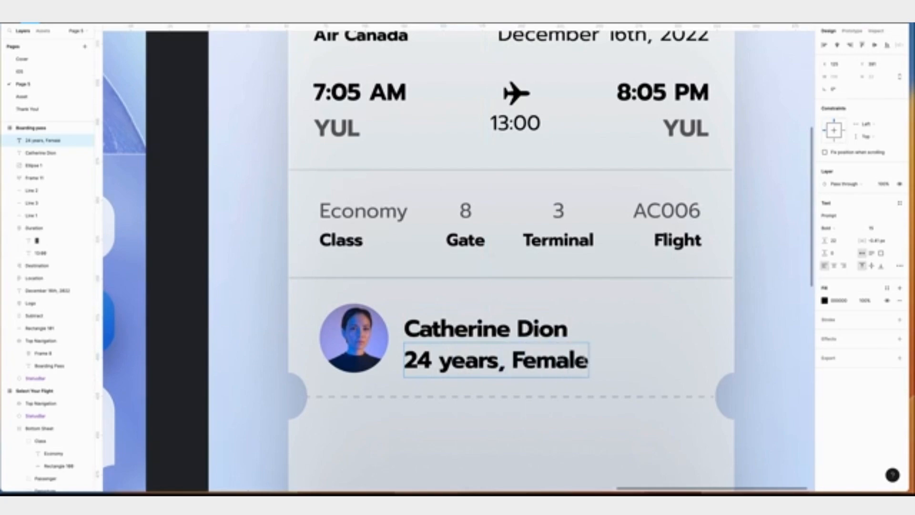
key(ctrl+a)
click(828, 228)
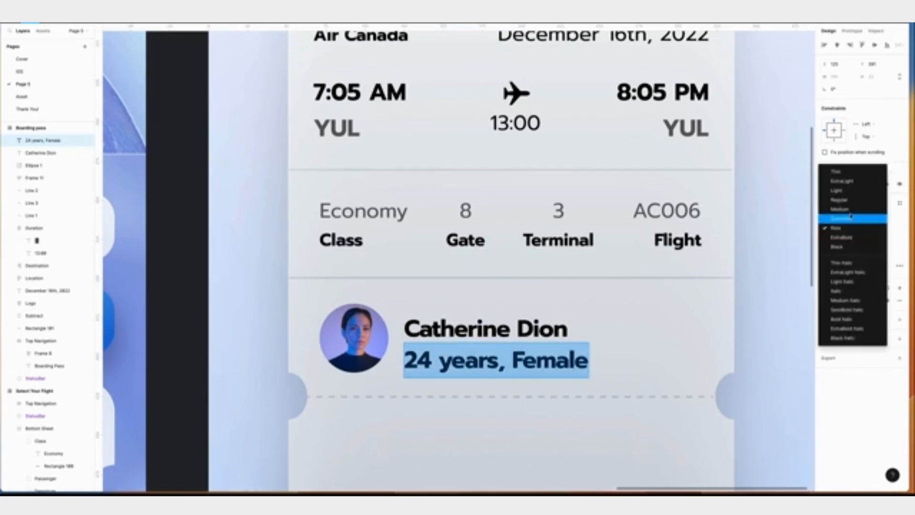
click(839, 199)
click(885, 230)
text(1)
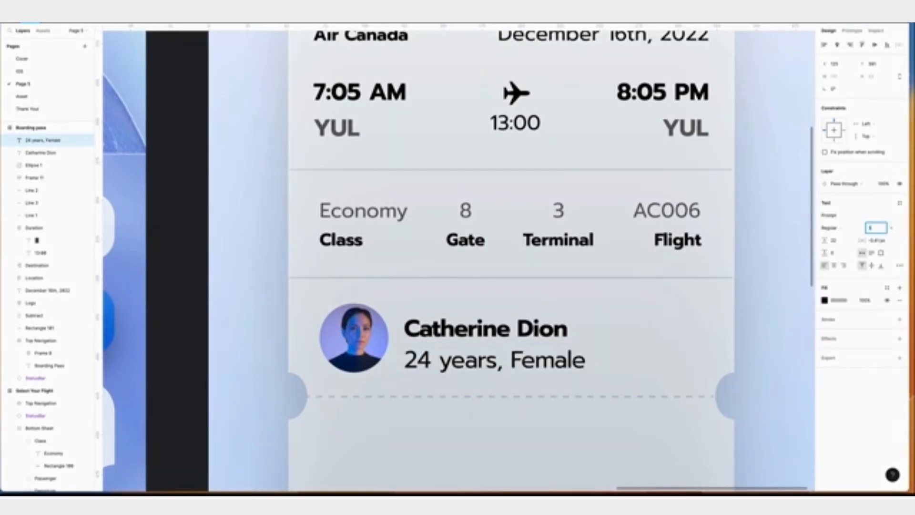
text(8)
key(Return)
Lower the age line's fill opacity and set its font size to 11 px.
click(866, 300)
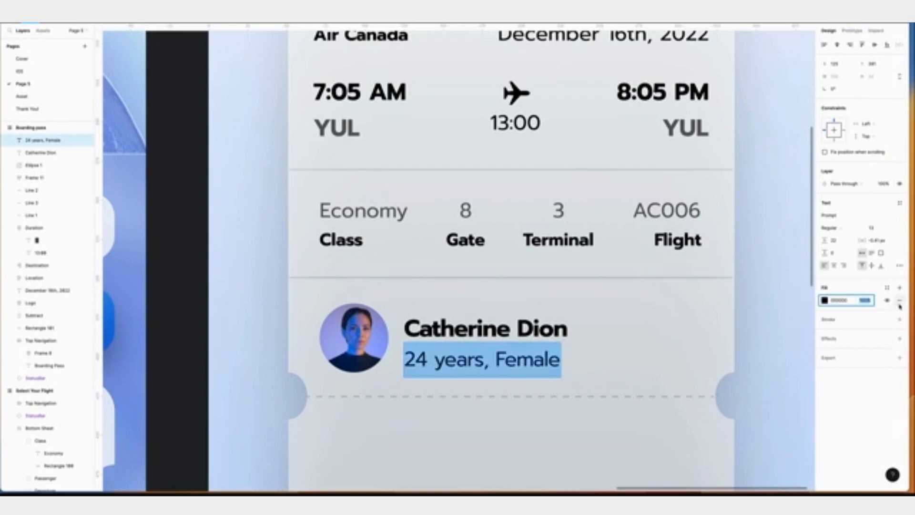
key(Return)
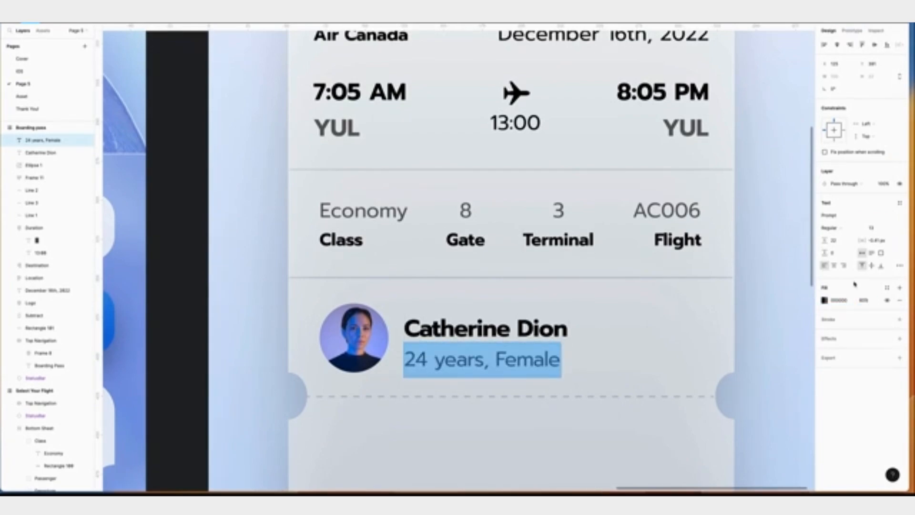
click(874, 228)
text(11)
key(Return)
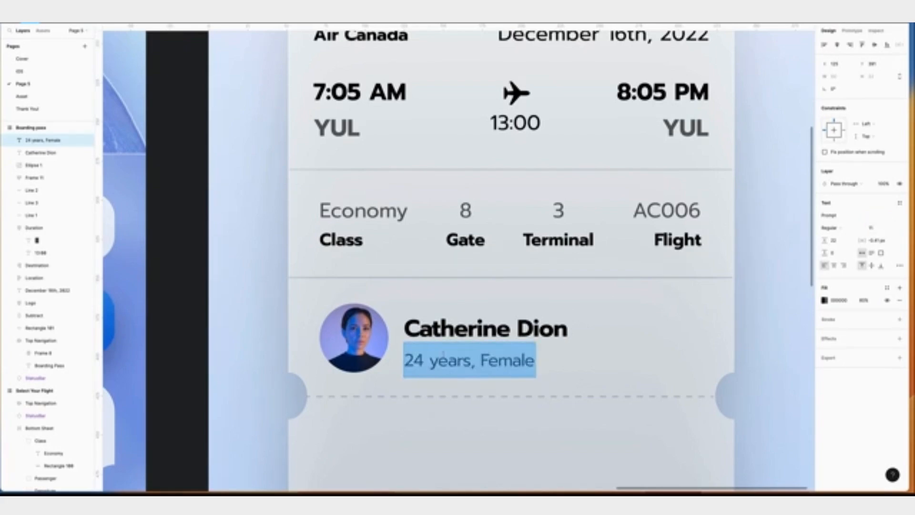
Group name and age lines in auto layout and move the block closer to the avatar.
key(shift+a)
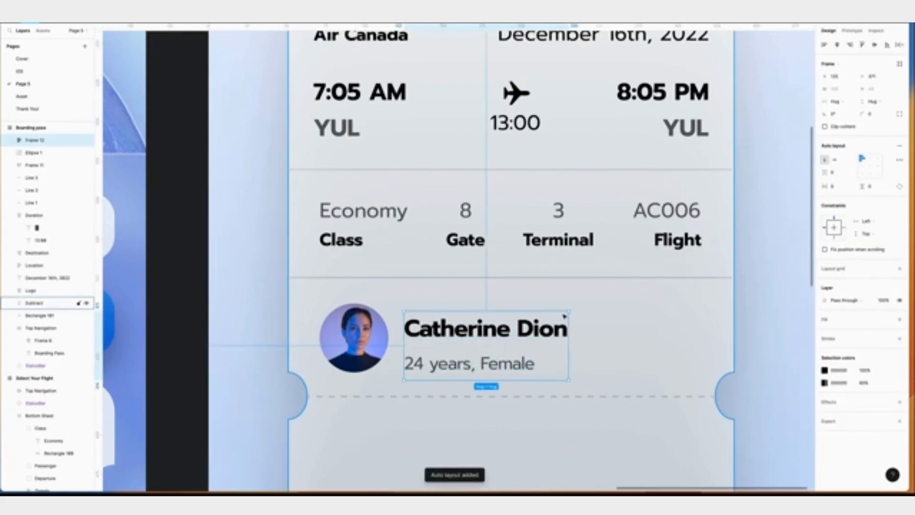
drag(470, 325, 465, 313)
key(alt)
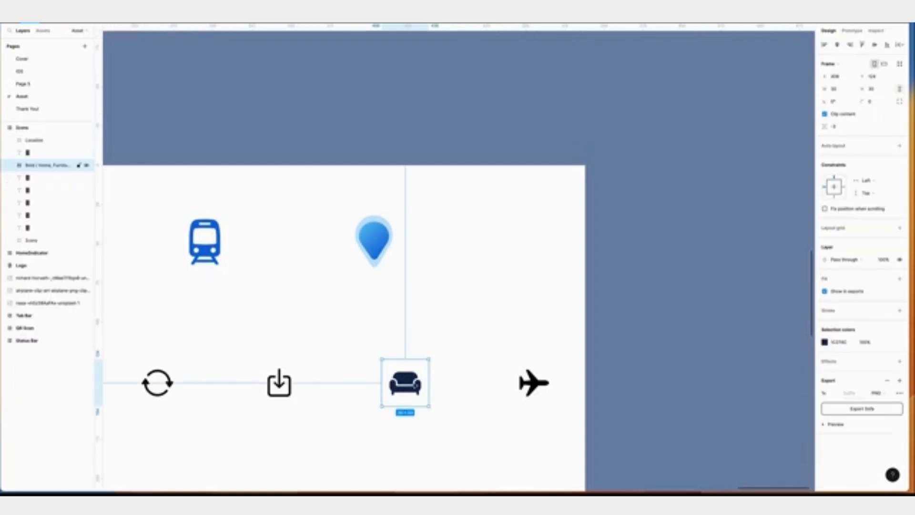
Paste the sofa icon onto the boarding pass and set its fill to black 000000.
right_click(406, 380)
click(419, 238)
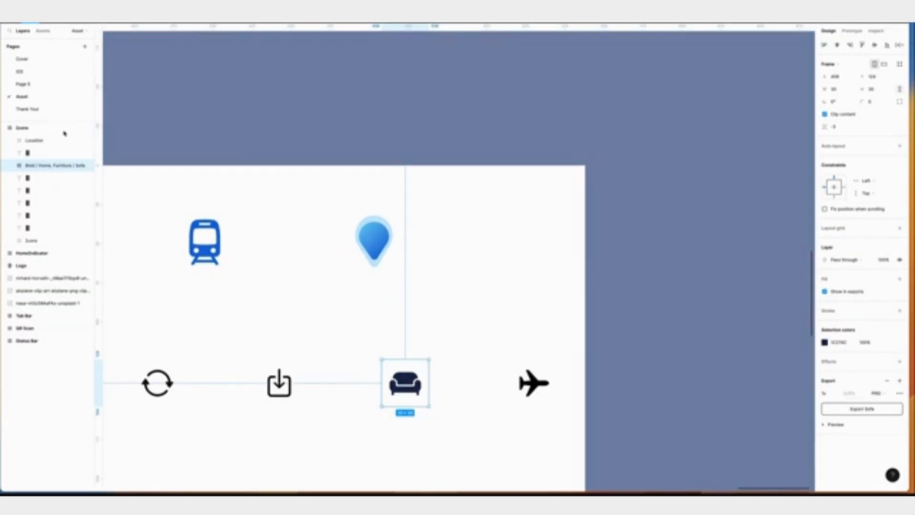
click(46, 84)
right_click(540, 289)
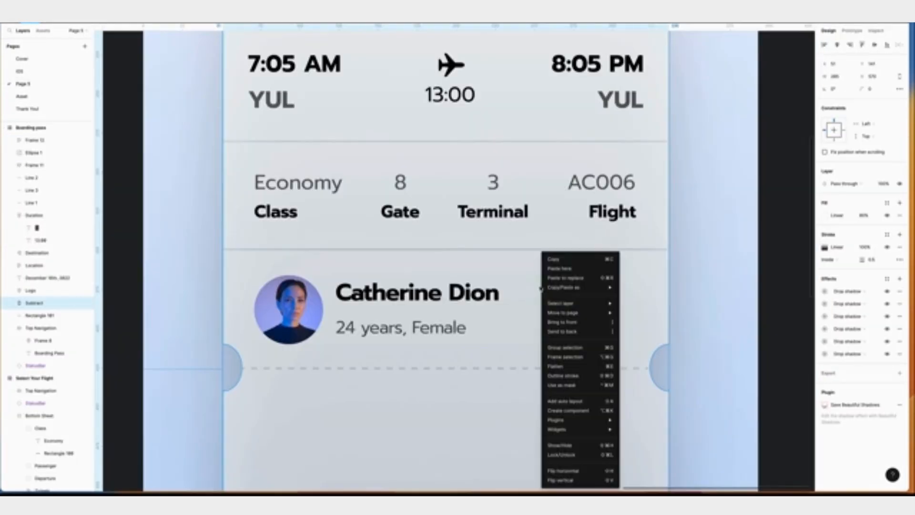
click(560, 268)
click(825, 342)
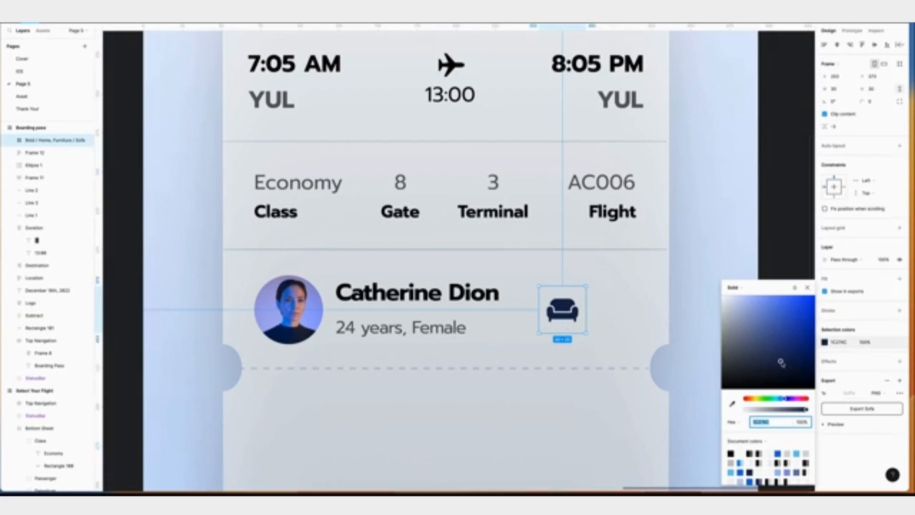
text(000000)
key(Return)
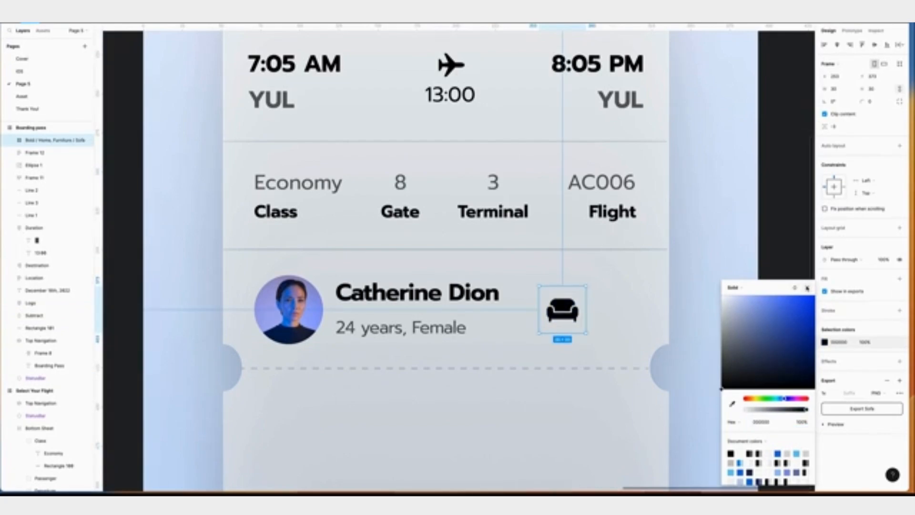
click(806, 287)
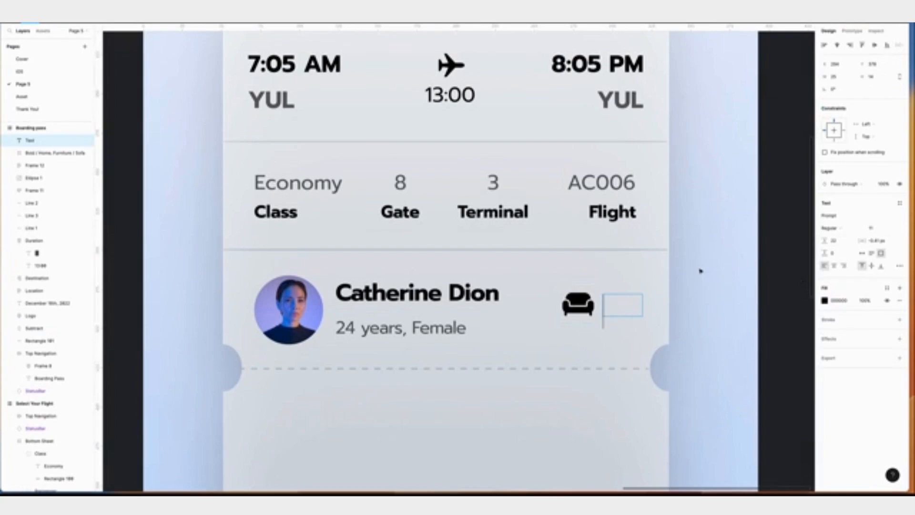
Add the seat number '29A' level with the sofa icon at font size 15.
text(29A)
key(ctrl+a)
key(Escape)
drag(634, 322, 634, 315)
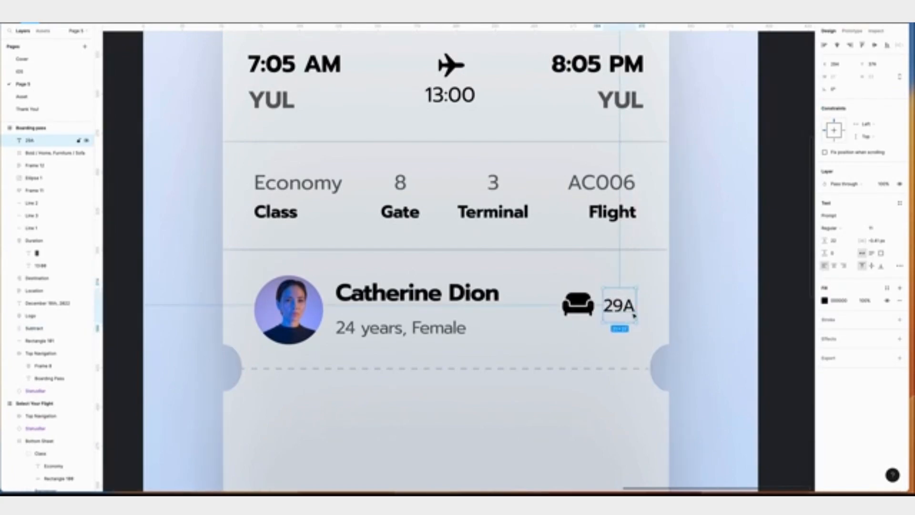
key(Return)
click(870, 228)
text(15)
key(Return)
key(Return)
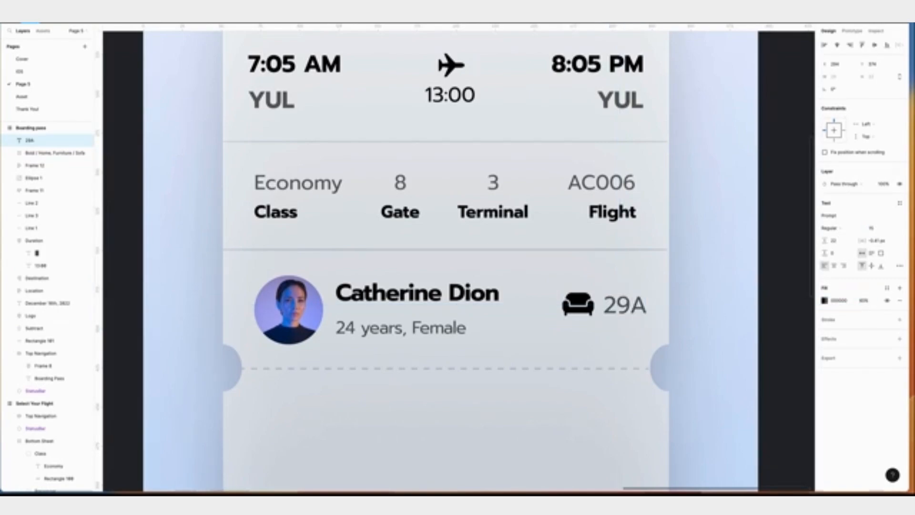
Wrap the sofa icon and 29A in auto layout with a gap of 4.
click(577, 303)
shift+click(635, 309)
key(shift+a)
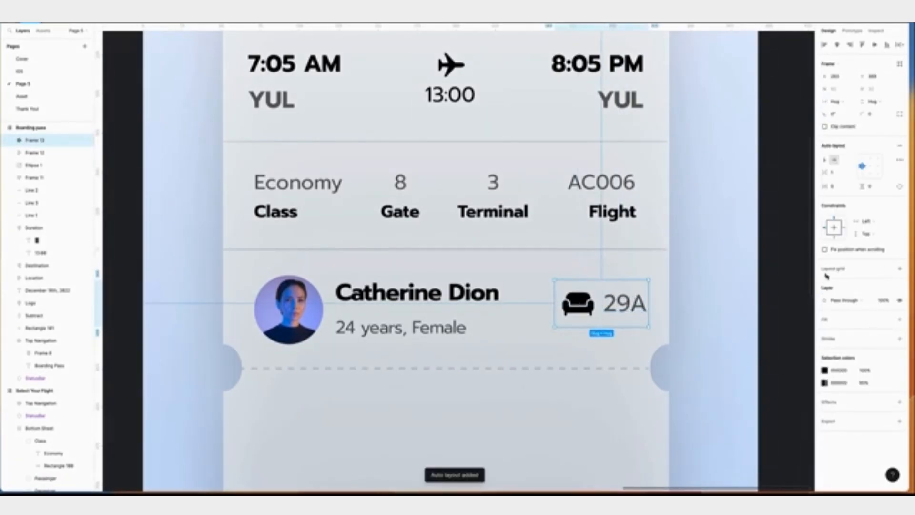
click(839, 174)
text(4)
key(Return)
Nudge the seat group left and down to align opposite the passenger details.
key(Left)
key(Left)
key(Left)
key(Left)
key(alt)
key(Left)
key(alt)
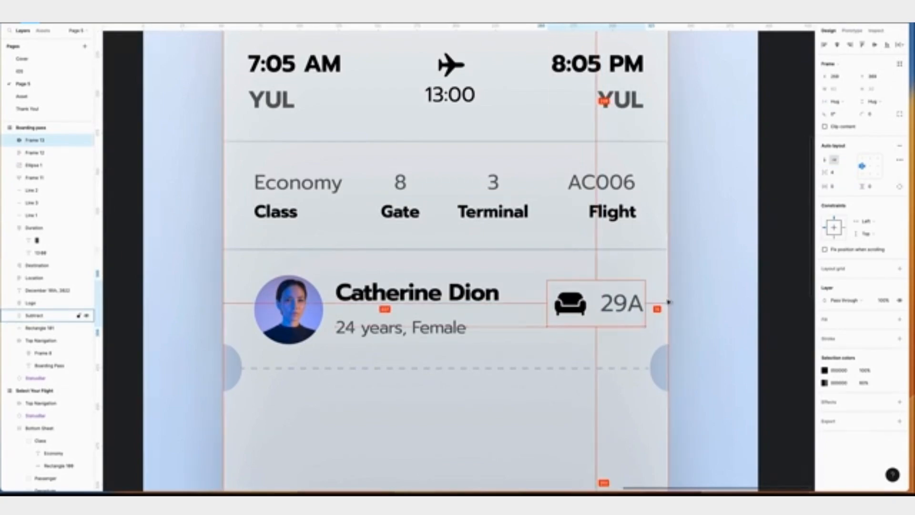
key(Left)
click(591, 308)
drag(591, 307, 591, 312)
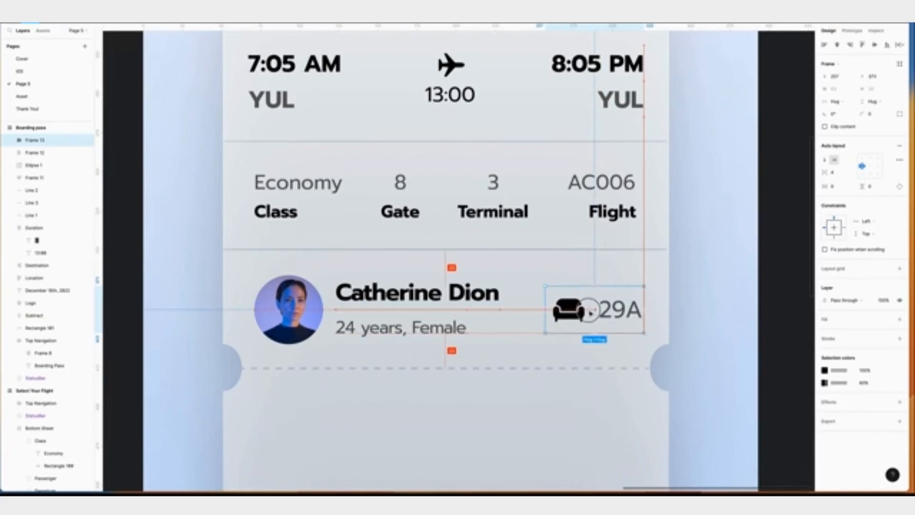
click(731, 321)
scroll(732, 322, left, 2)
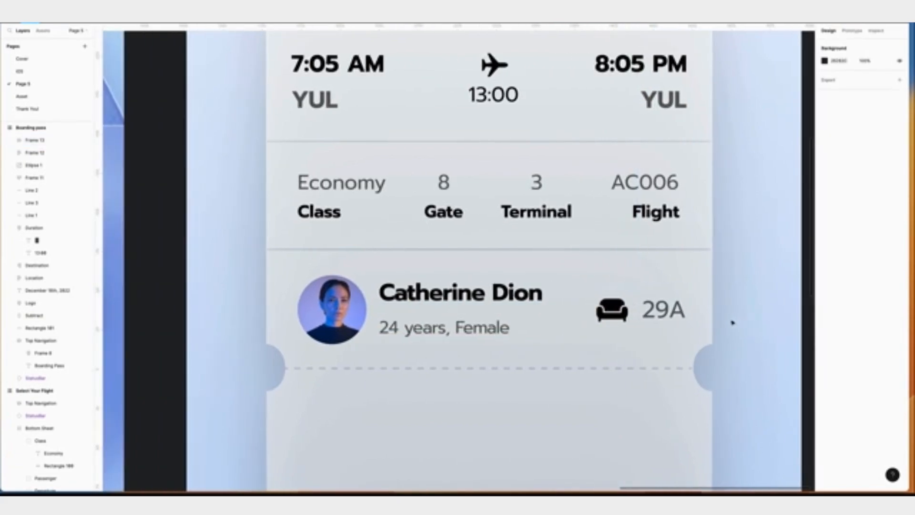
Copy the QR Scan code from the Asset page and centre it in the ticket's lower section.
scroll(733, 322, down, 7)
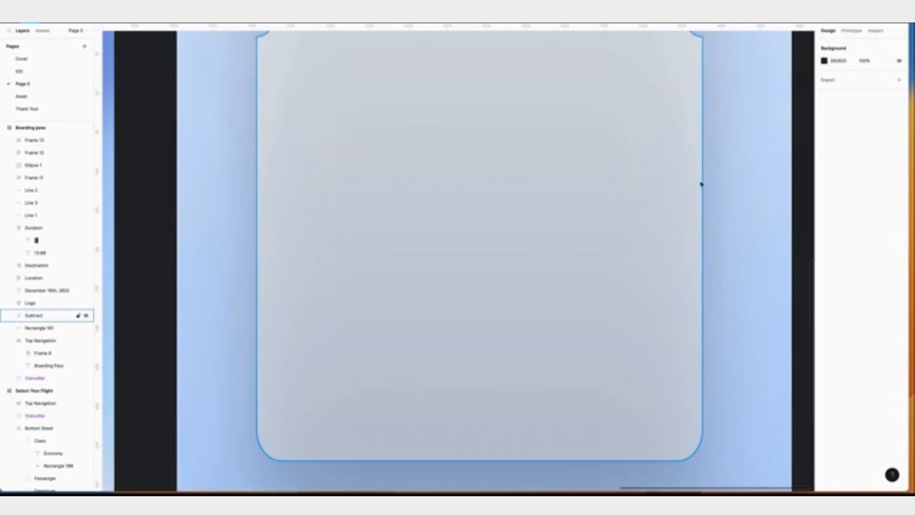
click(36, 97)
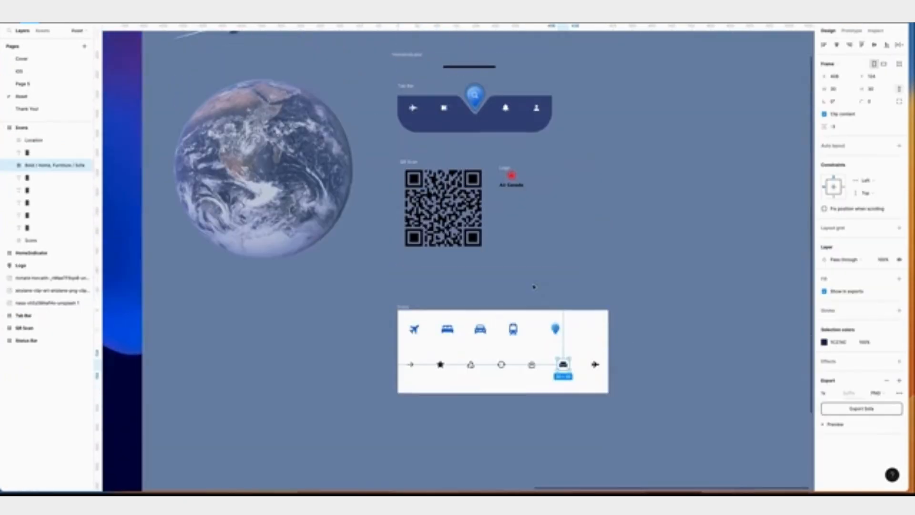
scroll(534, 286, up, 1)
click(424, 231)
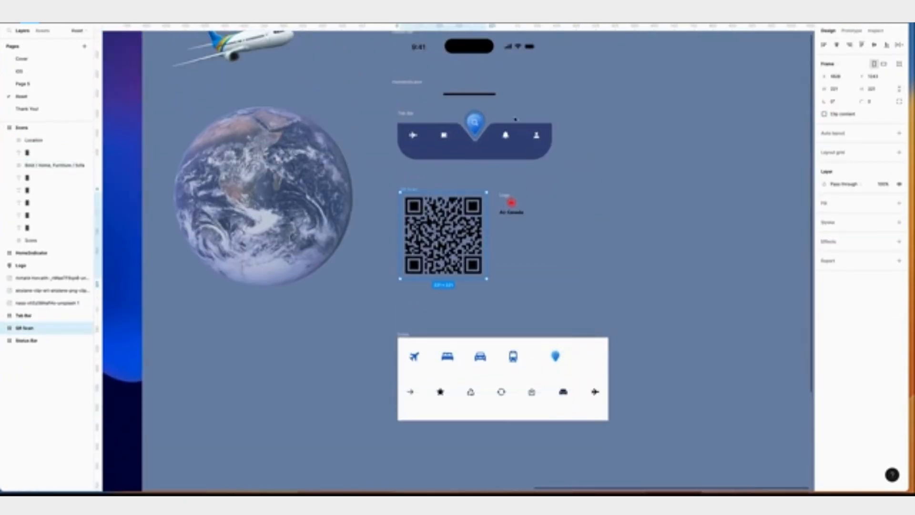
click(32, 85)
key(super+v)
drag(519, 299, 496, 204)
key(Left)
key(Left)
key(Left)
key(Left)
key(Left)
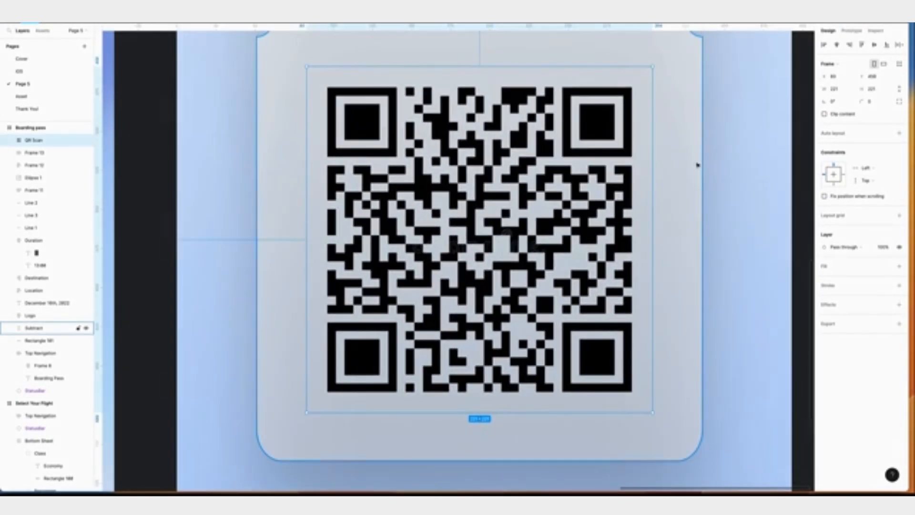
key(Up)
scroll(697, 164, down, 3)
click(735, 187)
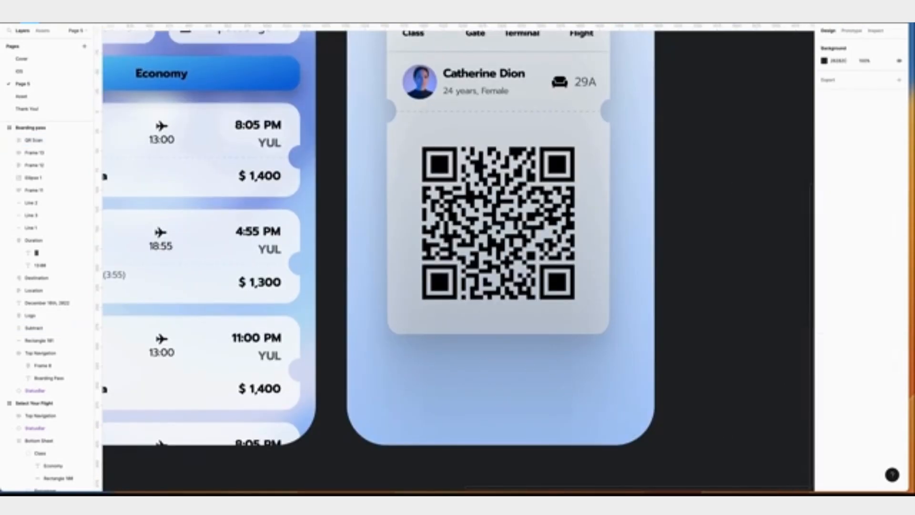
Create an auto-width 'Print' label wrapped in auto layout with a fixed 44 px height.
text(rint)
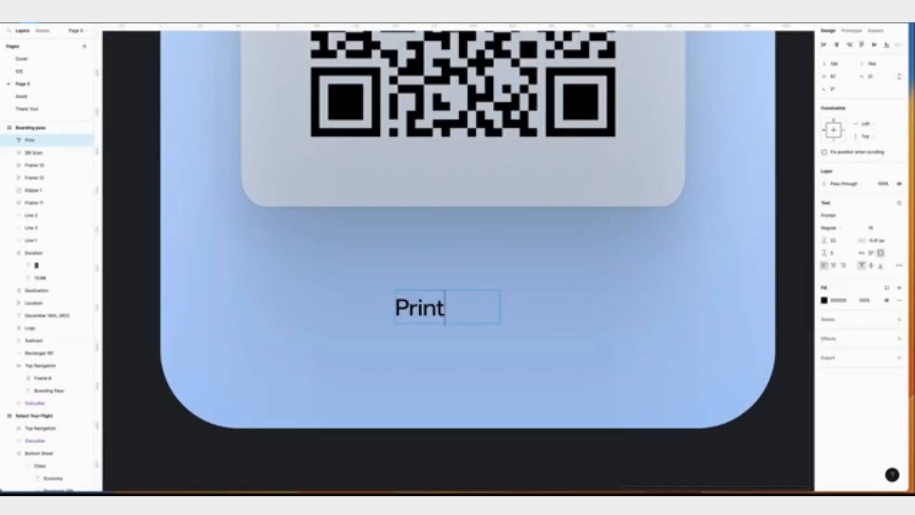
key(ctrl+a)
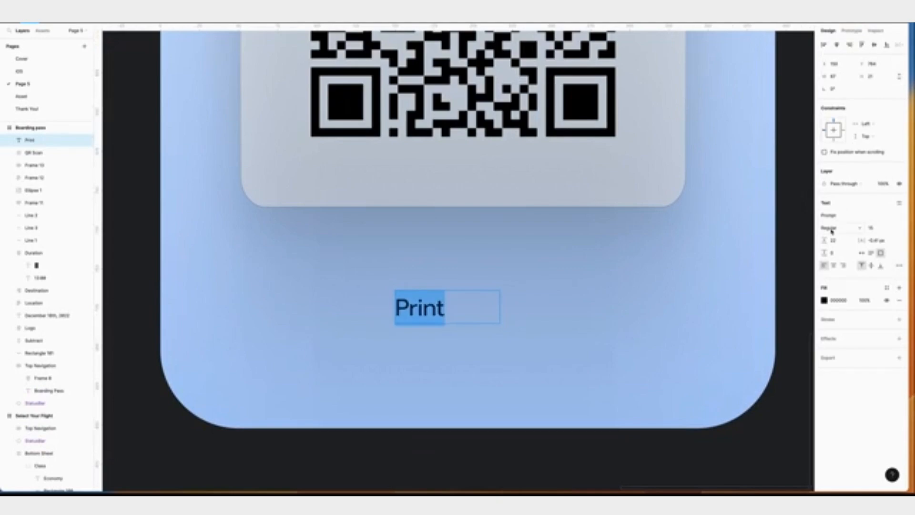
click(861, 253)
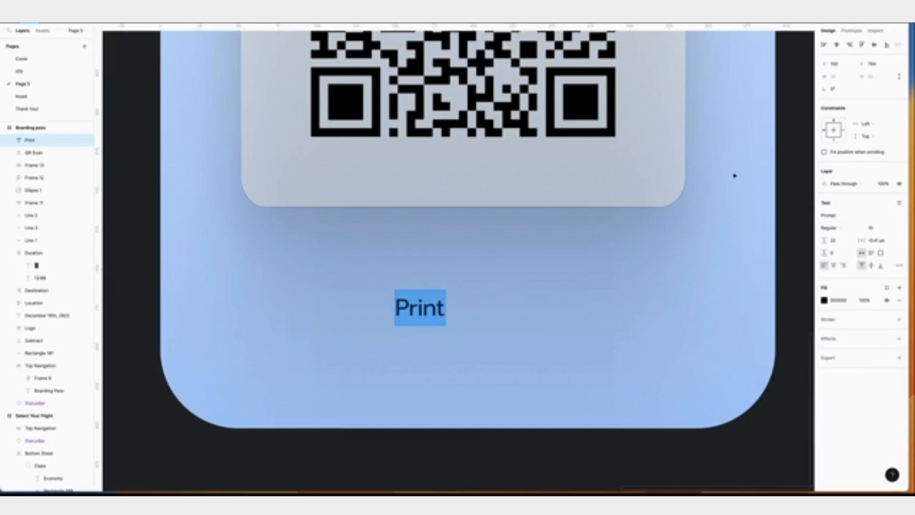
key(Escape)
key(shift+a)
click(869, 103)
click(876, 91)
click(875, 90)
text(44)
key(Return)
Insert the 'square and arrow down' symbol with the SF Symbols Browser plugin at a smaller size.
click(529, 309)
right_click(537, 308)
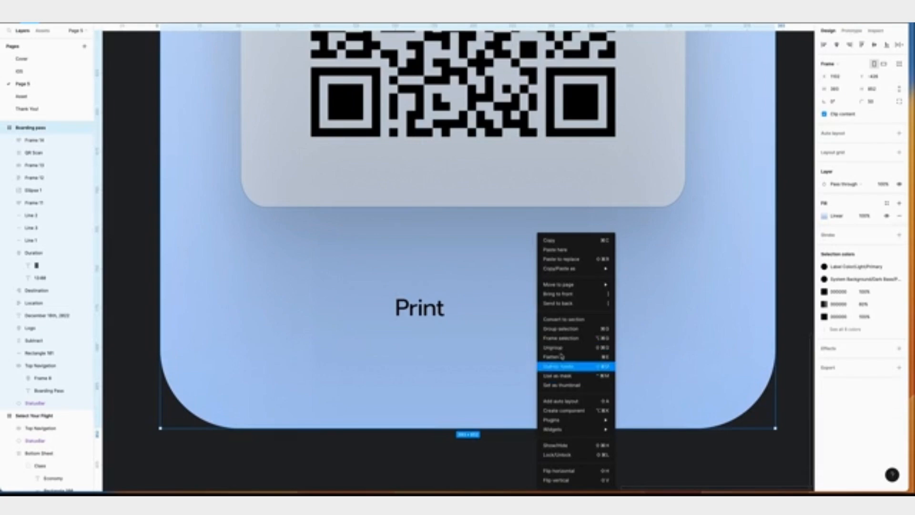
mouse_move(572, 420)
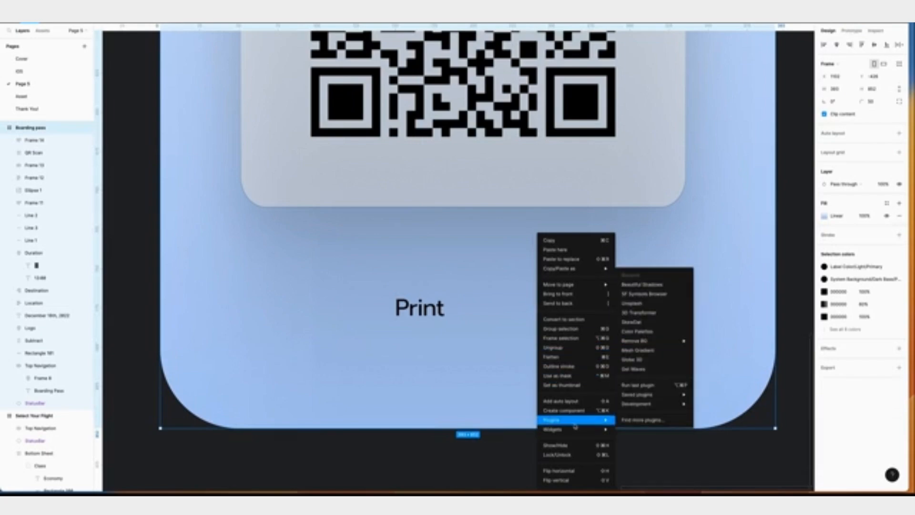
click(639, 295)
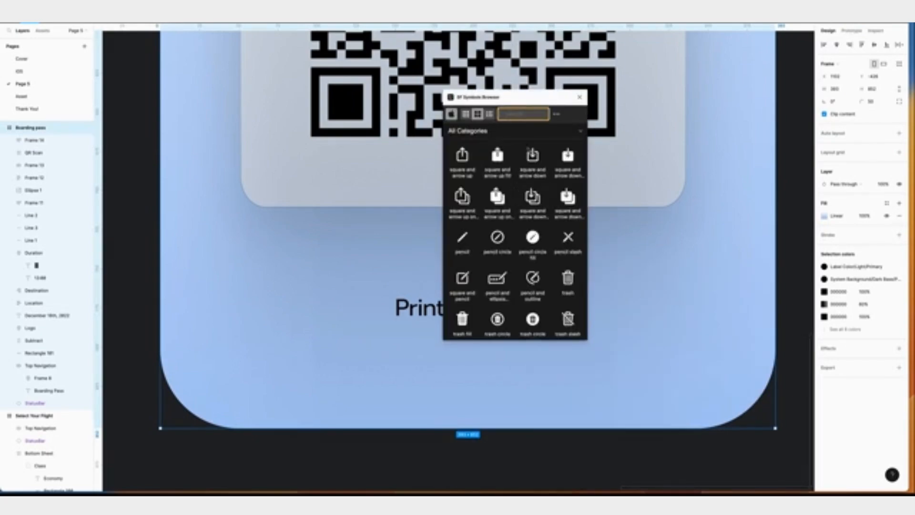
click(539, 175)
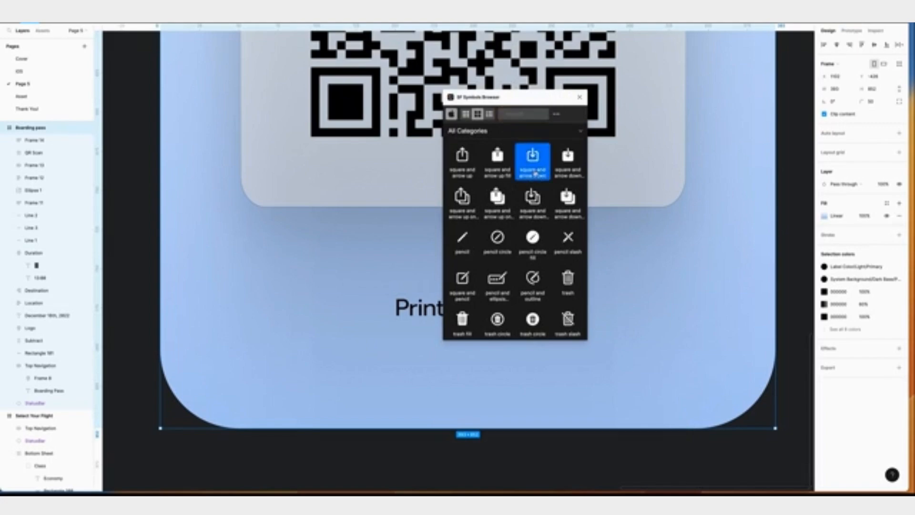
click(881, 166)
key(Return)
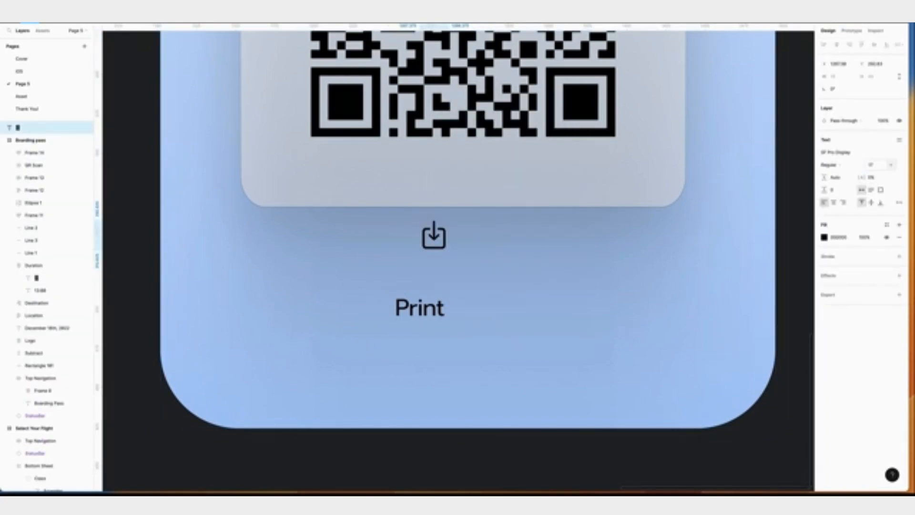
Wrap the download icon in a fixed 44×44 auto-layout frame with the icon centred.
key(shift+a)
click(840, 100)
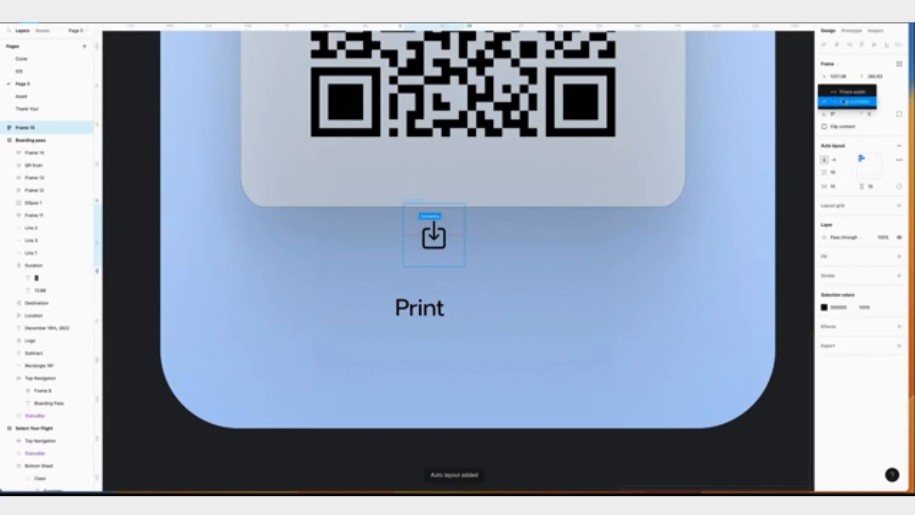
click(844, 91)
click(839, 90)
text(44)
key(Tab)
text(44)
key(Return)
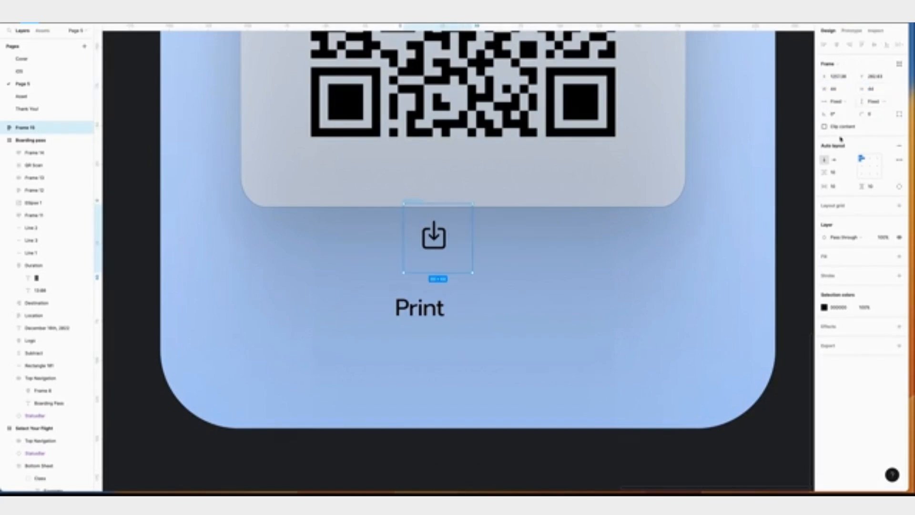
click(868, 166)
Combine the icon and Print into one auto-layout button inside Boarding pass with padding 5.
drag(419, 245, 340, 309)
drag(307, 259, 524, 358)
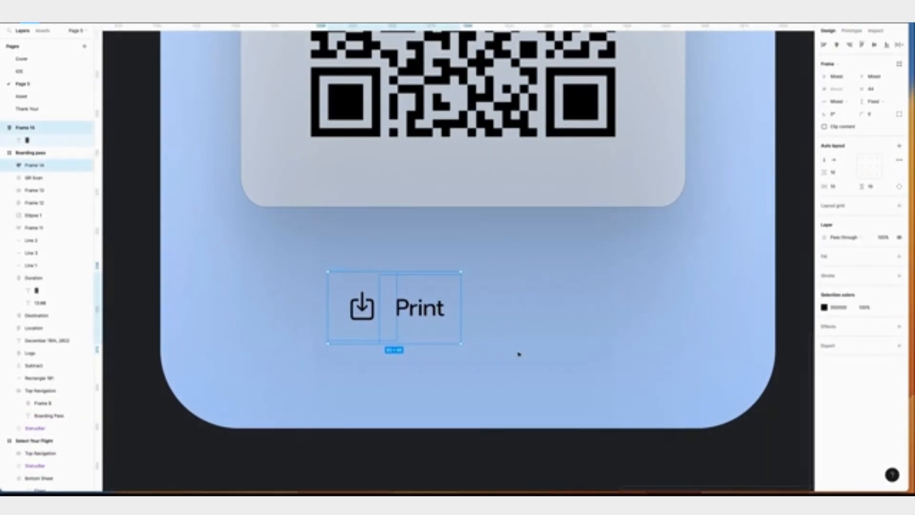
key(shift+a)
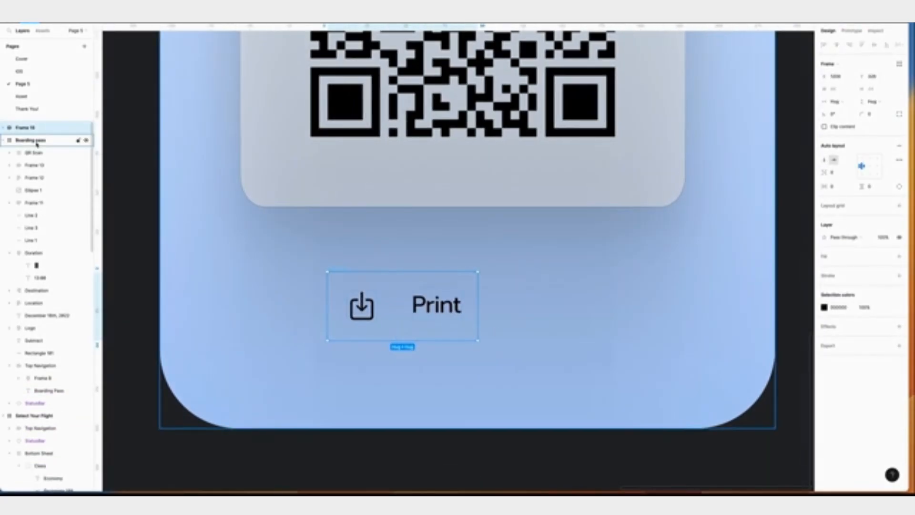
drag(33, 127, 40, 150)
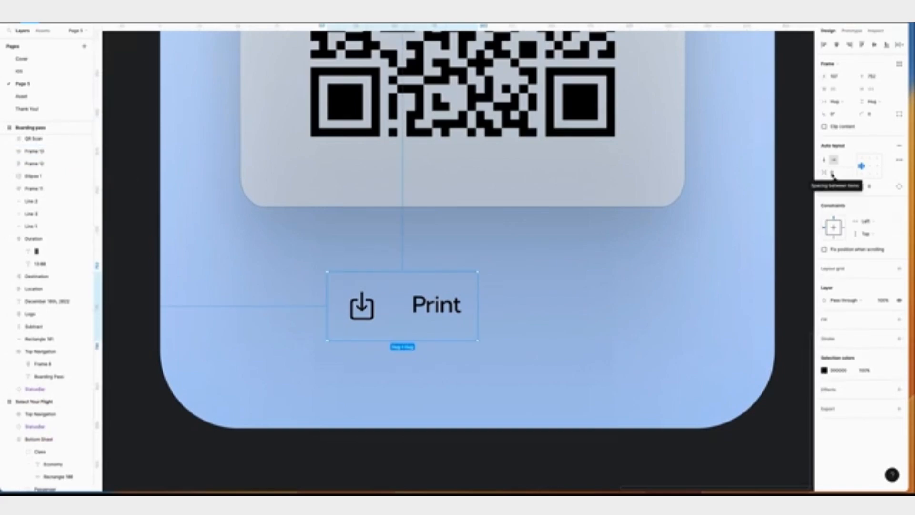
click(840, 187)
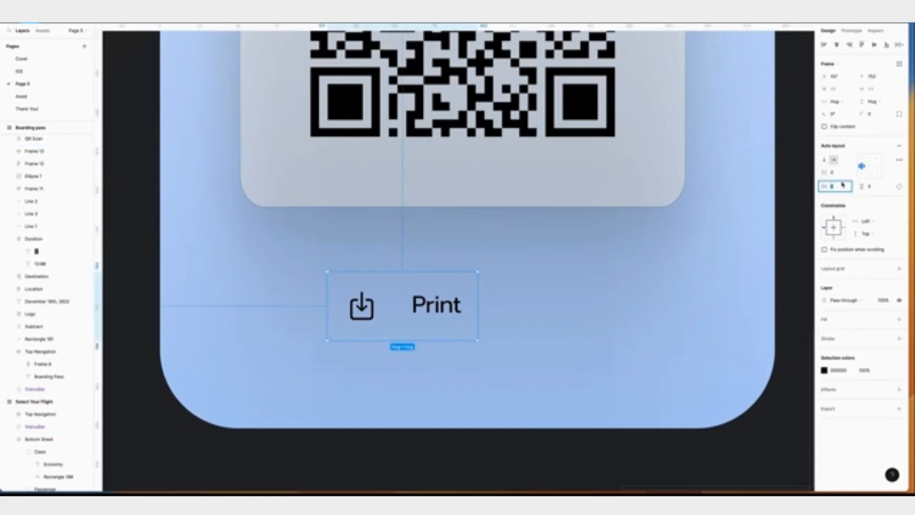
text(5)
click(870, 188)
text(5)
key(Return)
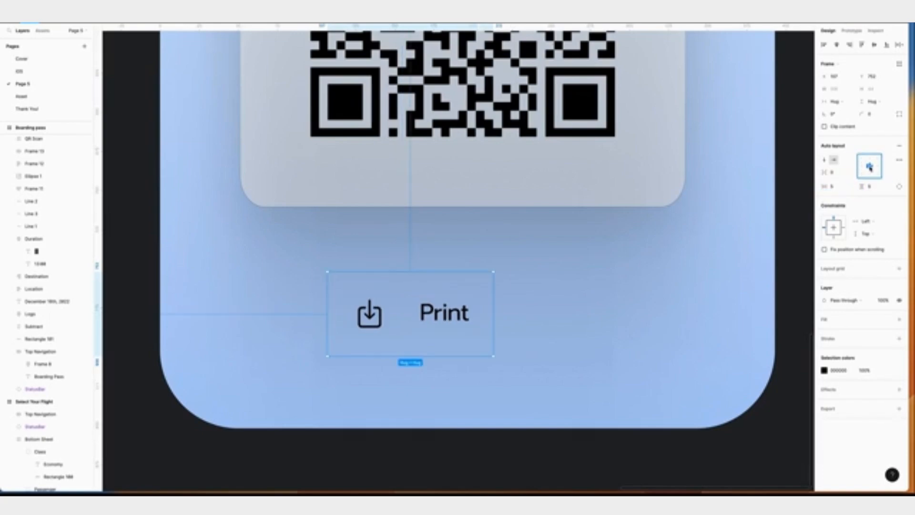
Fill the Print button with a tilted linear gradient from B9C9E9 to 9EB1D6.
click(899, 320)
click(825, 332)
click(732, 288)
click(745, 299)
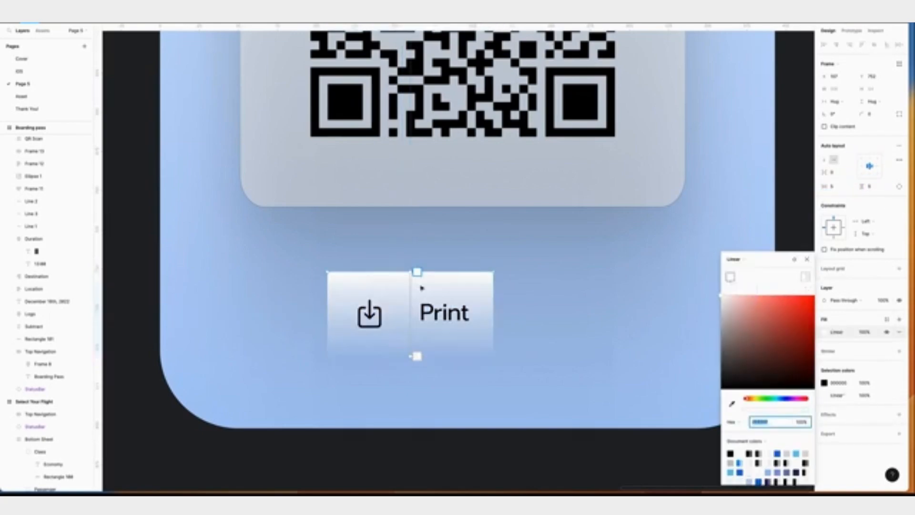
click(778, 423)
text(B9C9E)
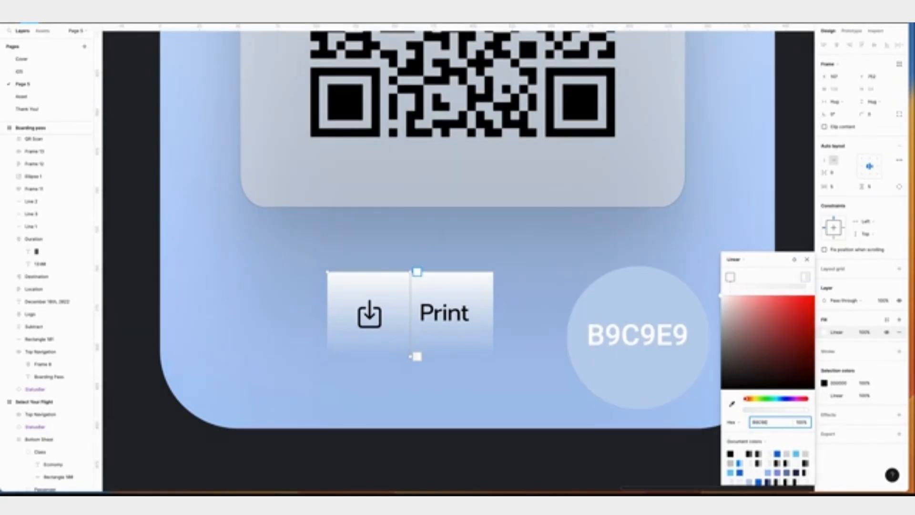
text(9)
key(Return)
click(417, 356)
click(772, 423)
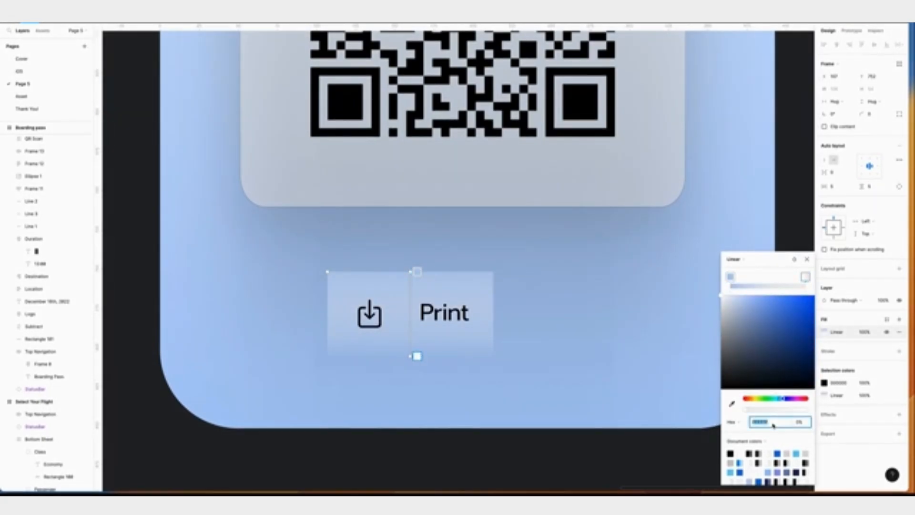
text(9EB1D6)
key(Return)
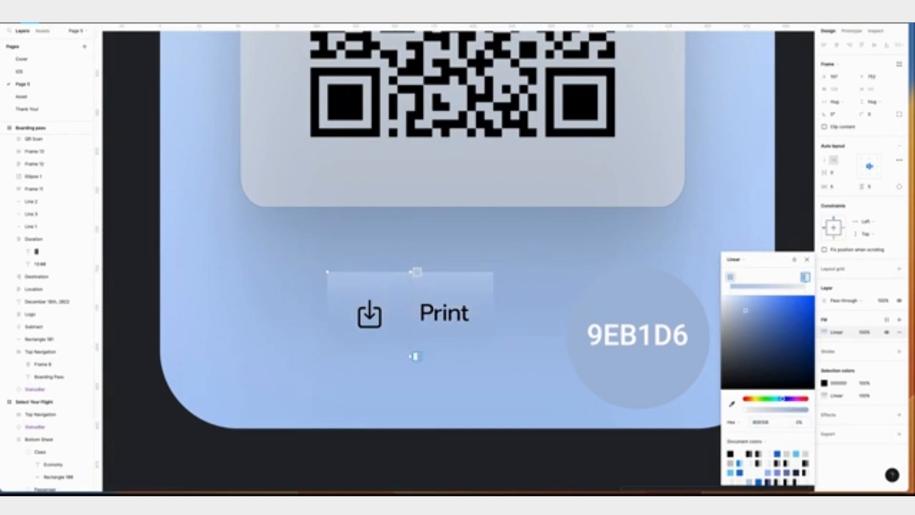
drag(417, 272, 386, 266)
drag(412, 356, 428, 364)
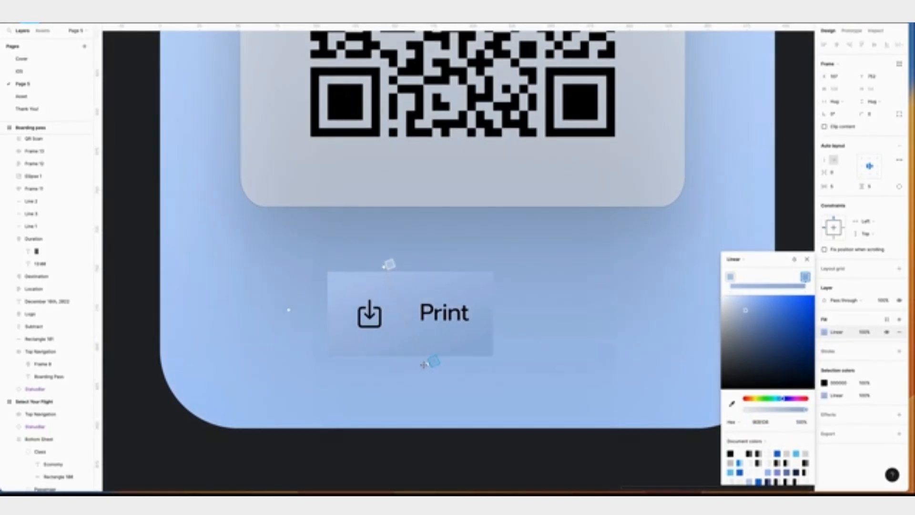
Round the button's corners to a radius of 20.
click(872, 114)
text(20)
key(Return)
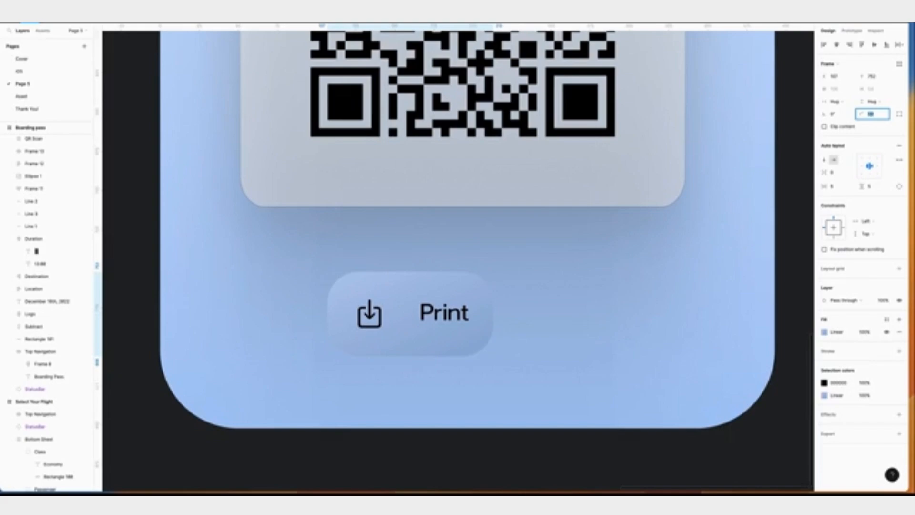
Add a 0.5 white-to-black linear gradient stroke in Overlay blend mode.
click(898, 351)
click(824, 363)
click(735, 286)
click(743, 298)
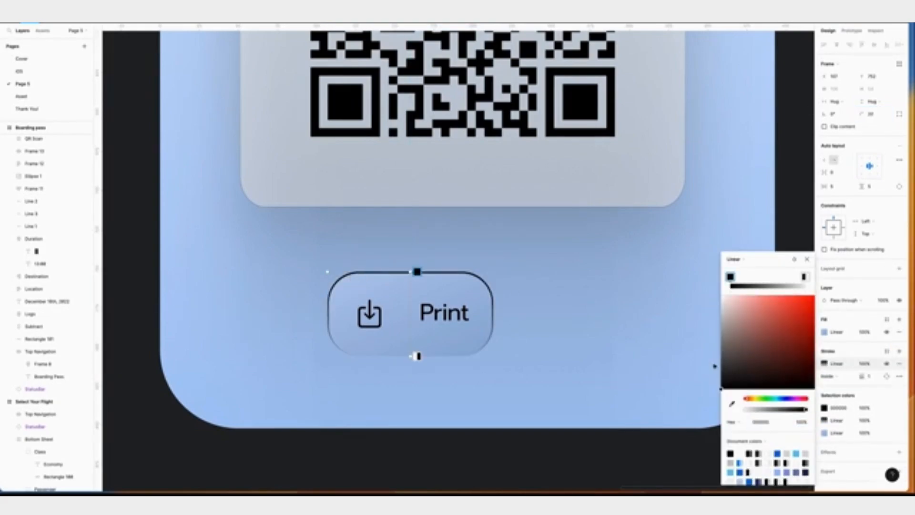
drag(721, 388, 710, 271)
click(417, 356)
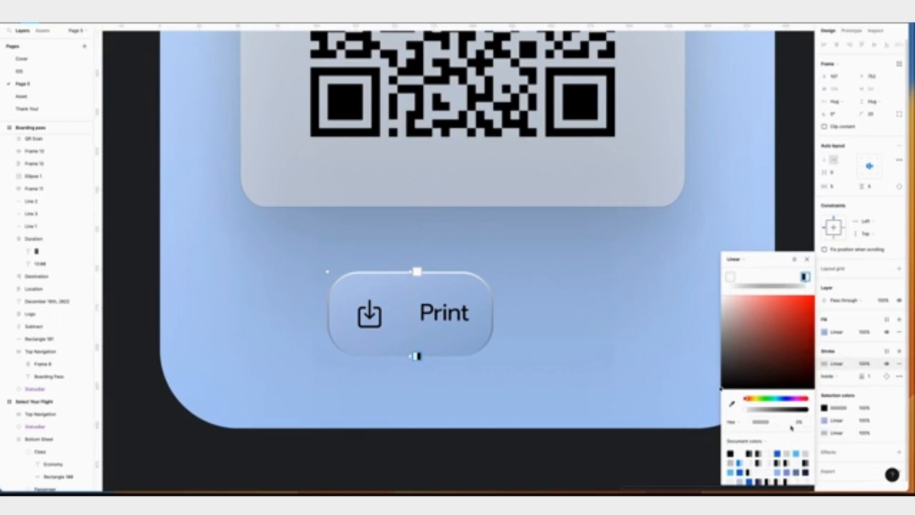
drag(746, 410, 872, 415)
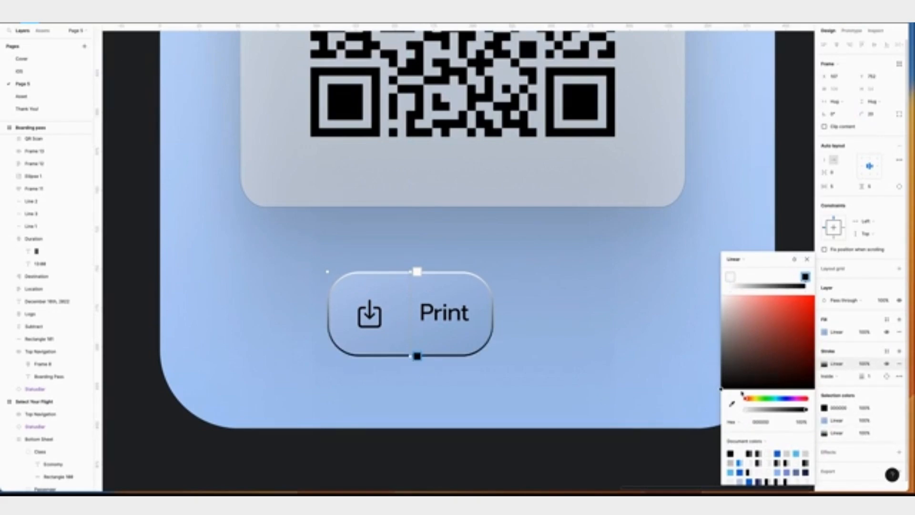
click(794, 259)
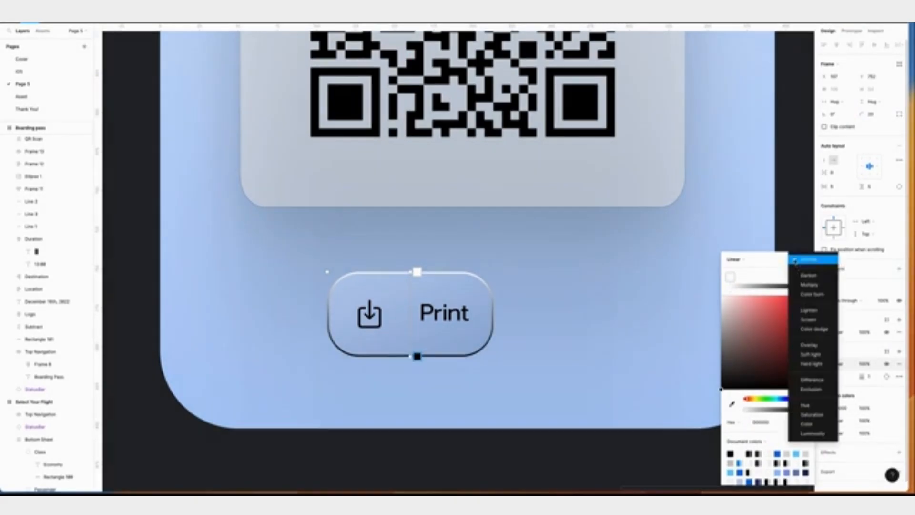
click(819, 349)
key(Escape)
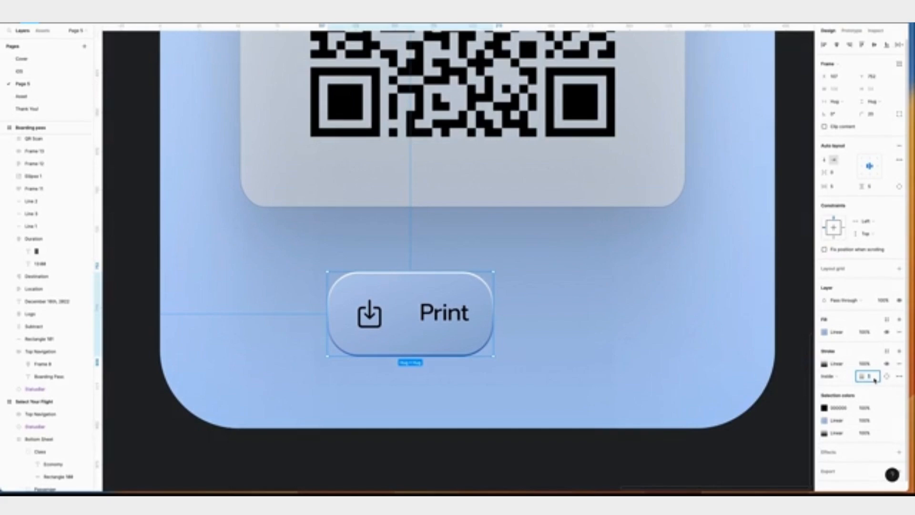
key(Return)
Add a drop shadow with Y offset 10 and blur 20, then nudge the button right.
click(898, 453)
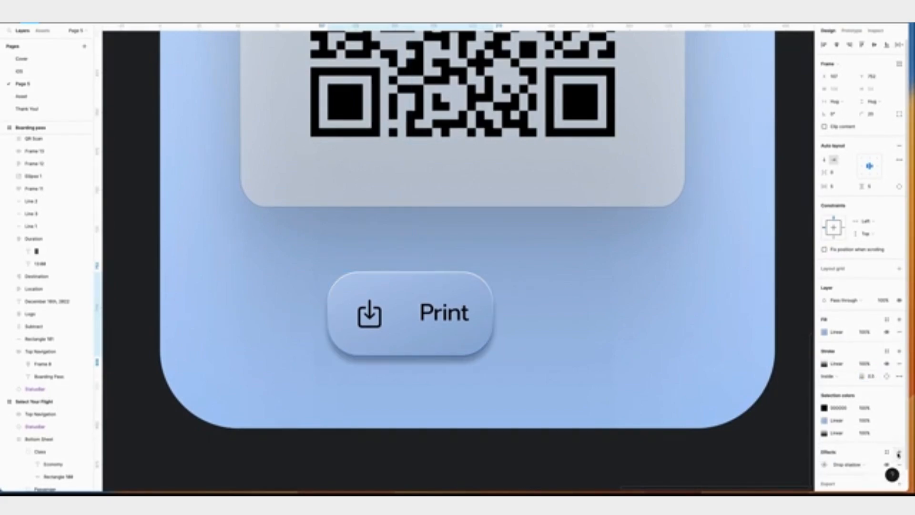
click(825, 465)
click(739, 444)
text(10)
click(789, 432)
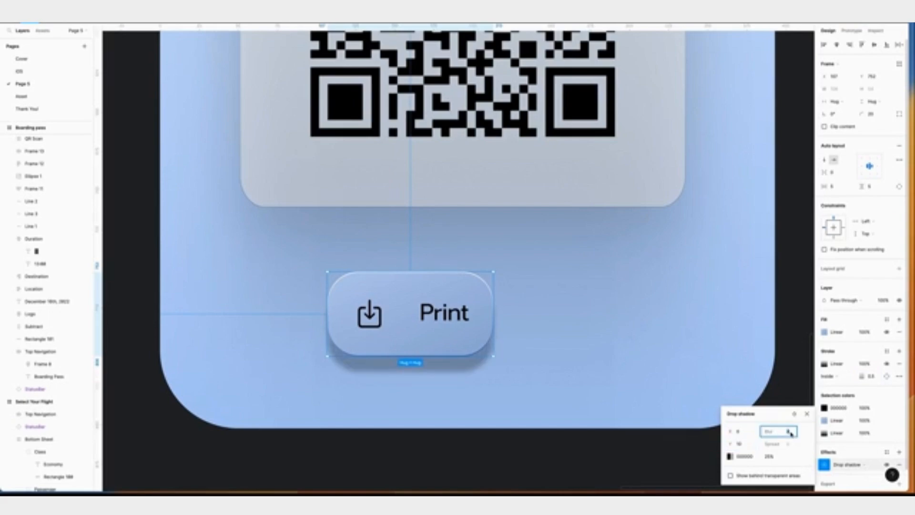
key(Return)
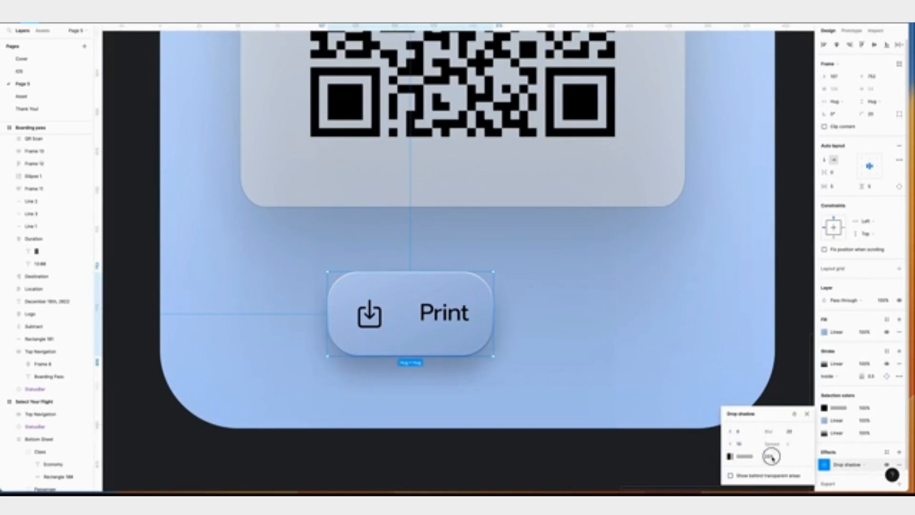
click(807, 414)
drag(472, 294, 515, 287)
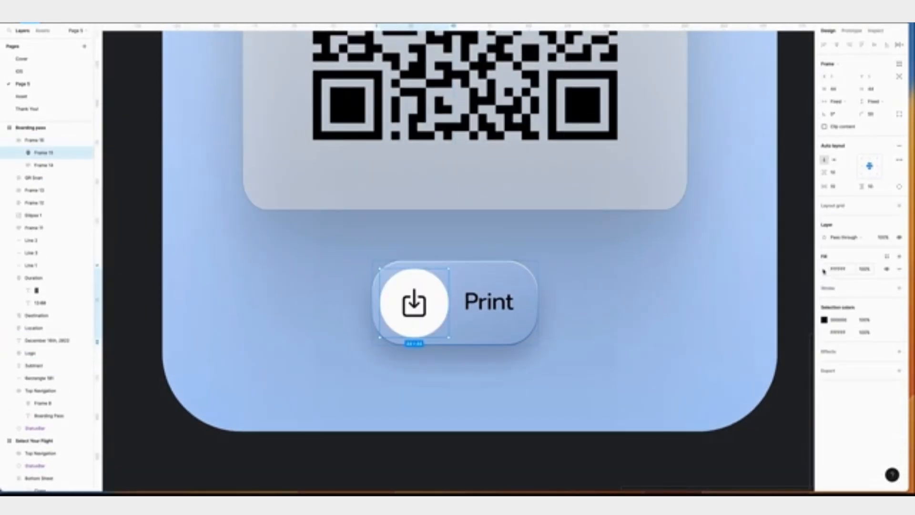
Fill the icon circle with a linear gradient from B9C9D9 to 9EB1D6.
click(824, 269)
click(733, 258)
click(736, 280)
key(Return)
click(773, 422)
text(b9c9d9)
key(Return)
click(421, 337)
click(783, 425)
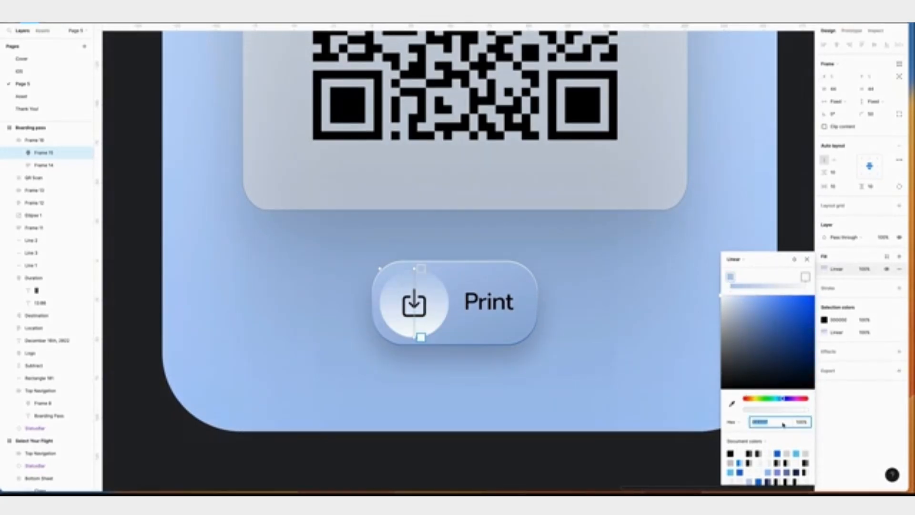
text(9eb1d)
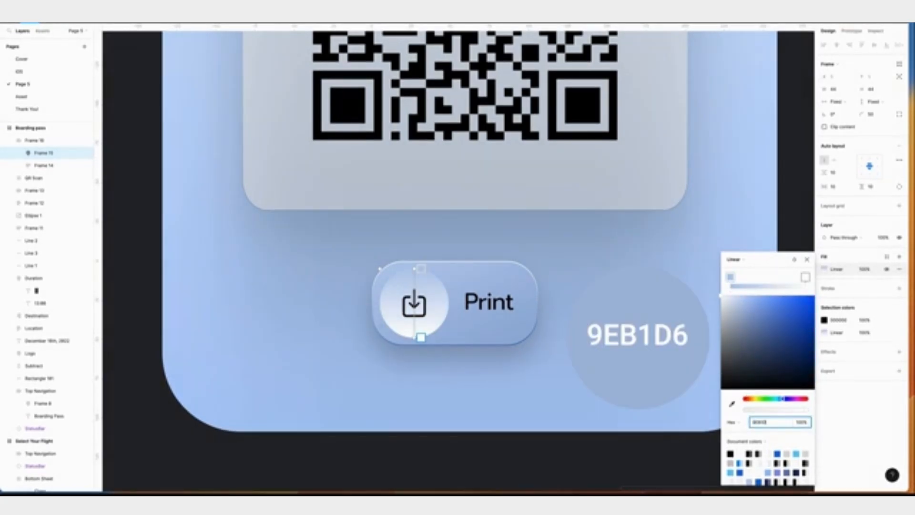
text(6)
key(Return)
click(807, 260)
Add a light inner shadow at -3 offset tinted C1D0EC to the circle.
click(839, 352)
click(857, 364)
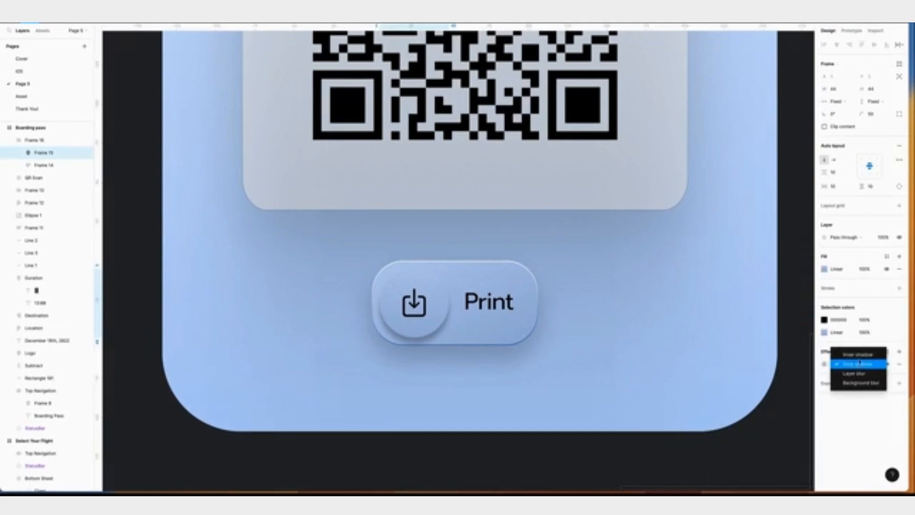
click(858, 354)
click(824, 364)
click(742, 396)
text(-)
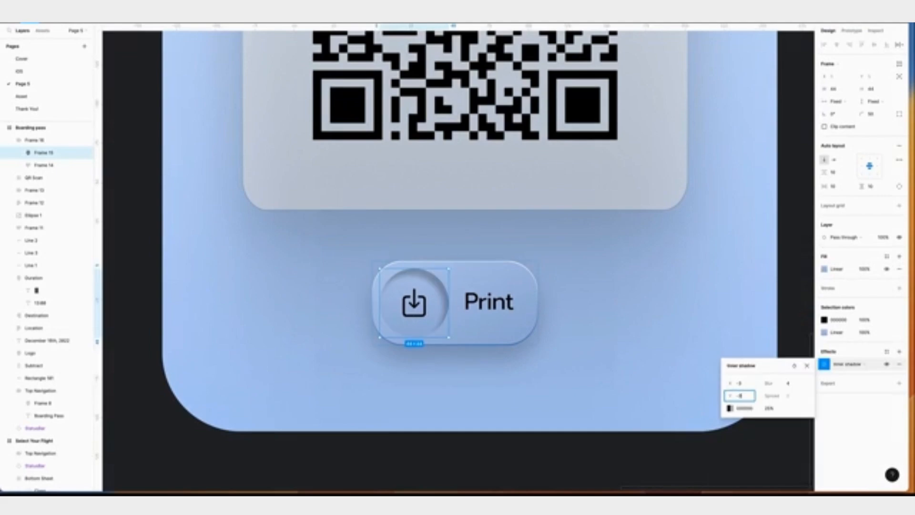
text(3)
key(Return)
click(750, 408)
text(c1d0ec)
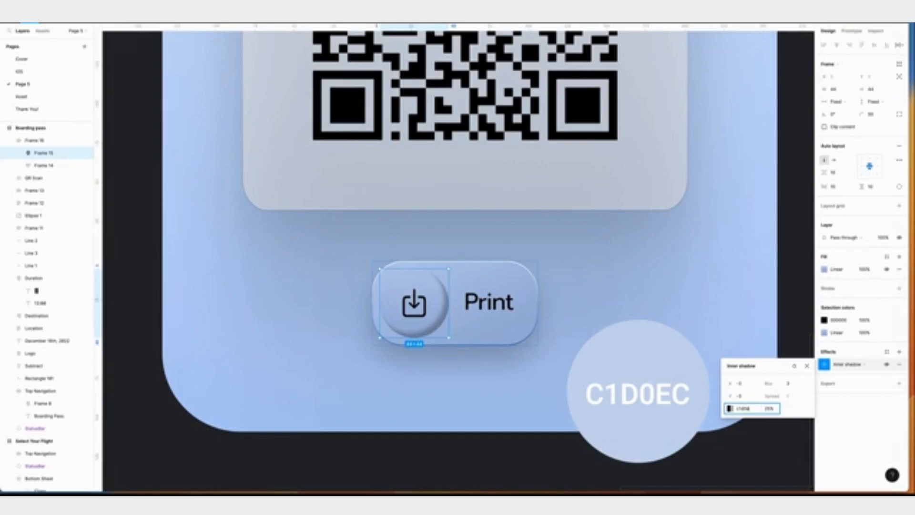
click(771, 408)
text(1)
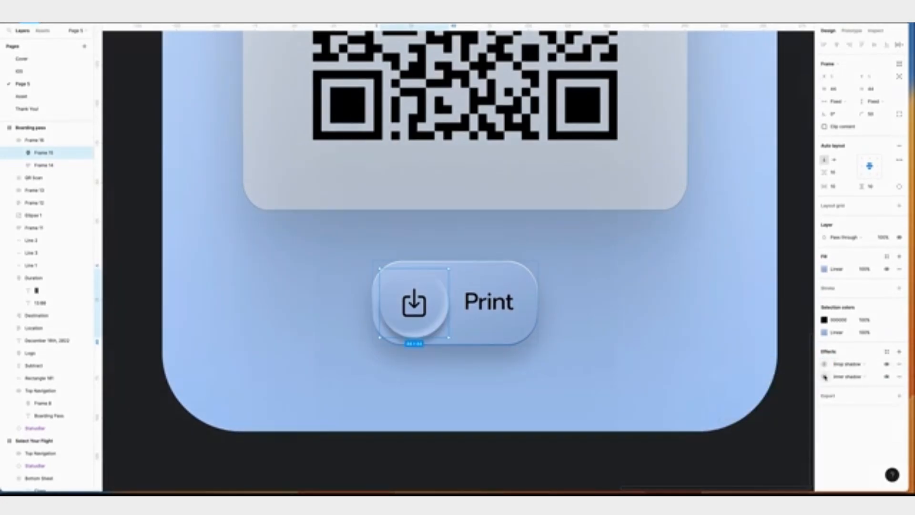
Add a second, darker inner shadow tinted 7991C1.
click(824, 376)
click(739, 396)
text(-3)
click(745, 409)
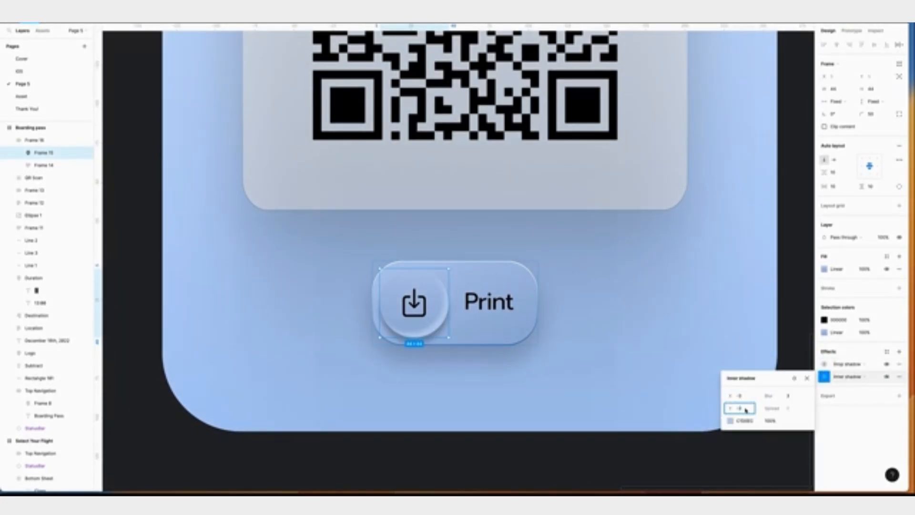
key(Return)
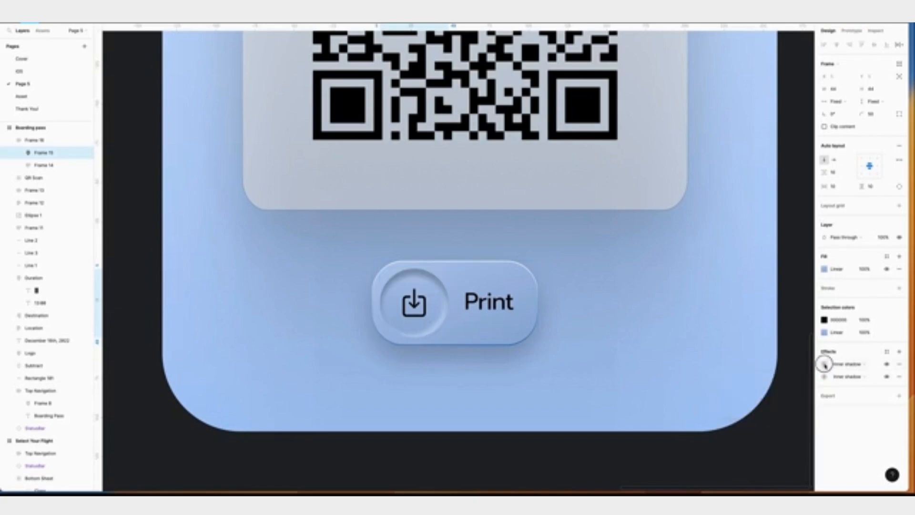
click(824, 364)
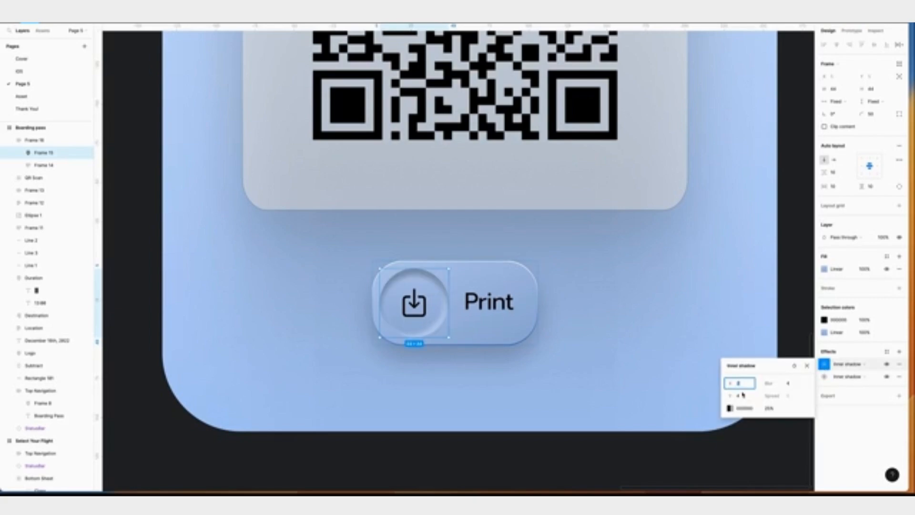
click(791, 384)
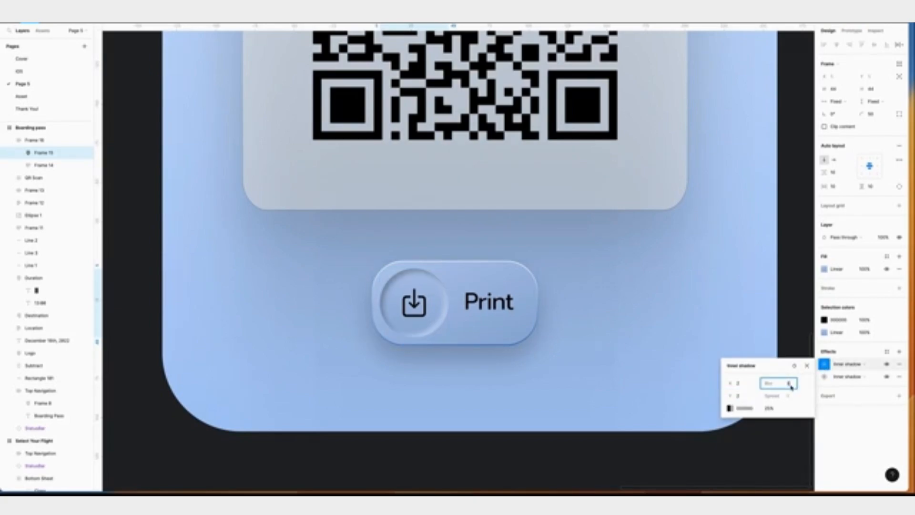
click(756, 408)
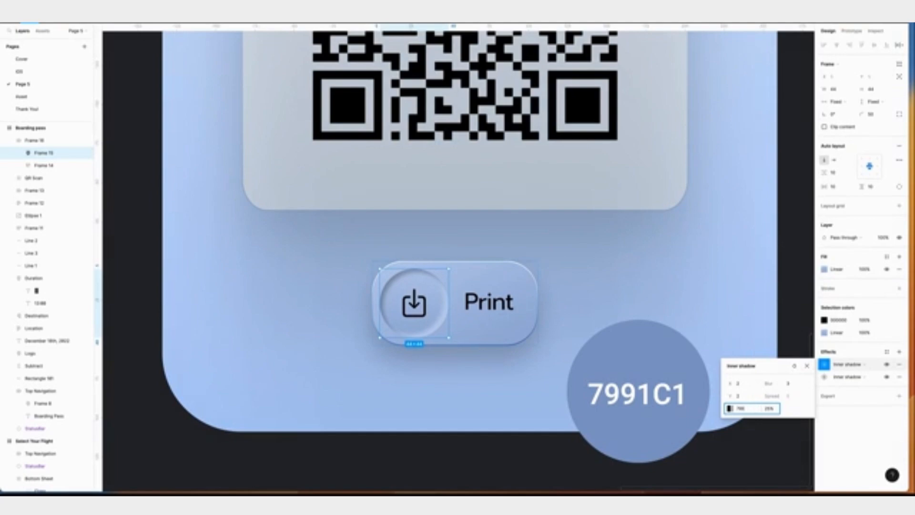
key(Return)
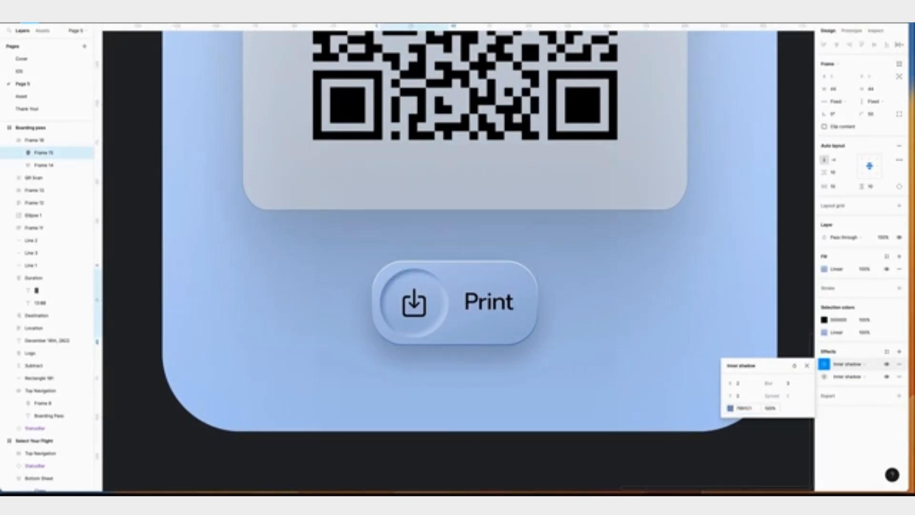
click(806, 366)
Set the Print button's corner radius to 50 so it becomes pill-shaped.
click(486, 255)
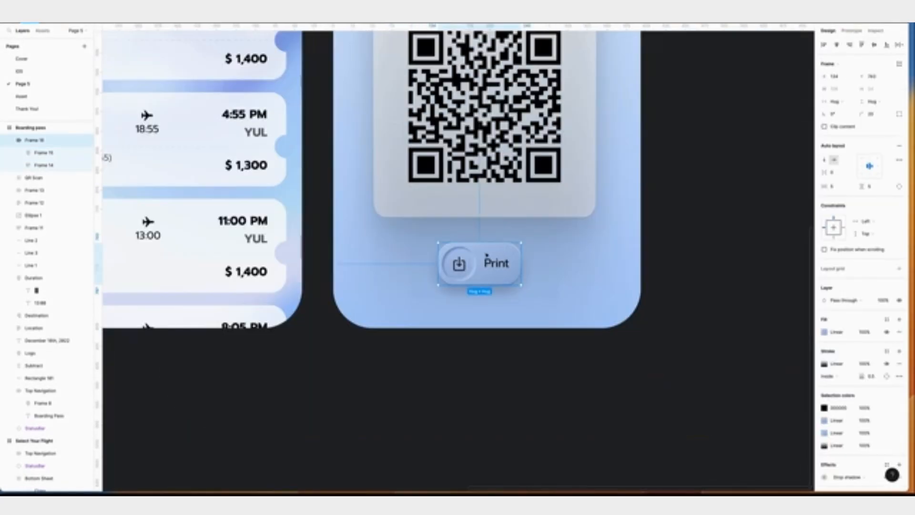
click(871, 115)
key(Return)
key(plus)
key(plus)
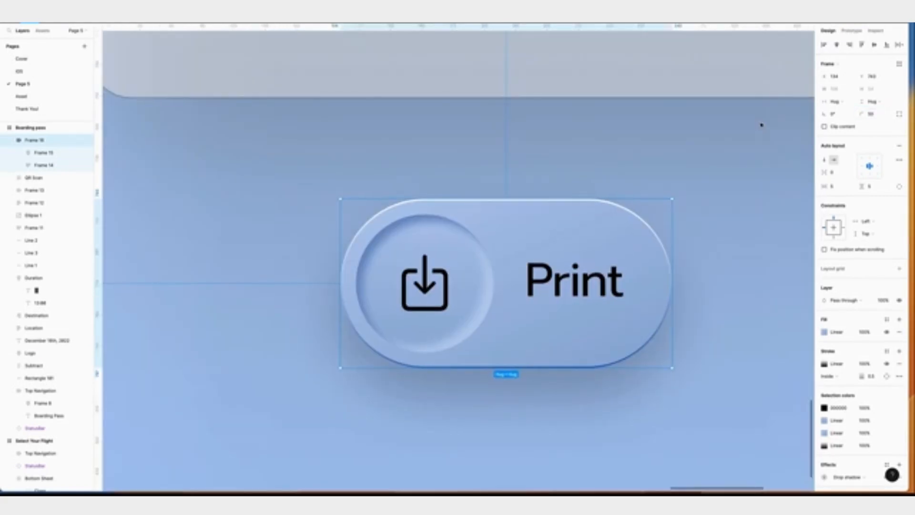
Zoom out to fit all four finished phone screens in view.
click(713, 125)
key(minus)
key(minus)
scroll(714, 125, up, 1)
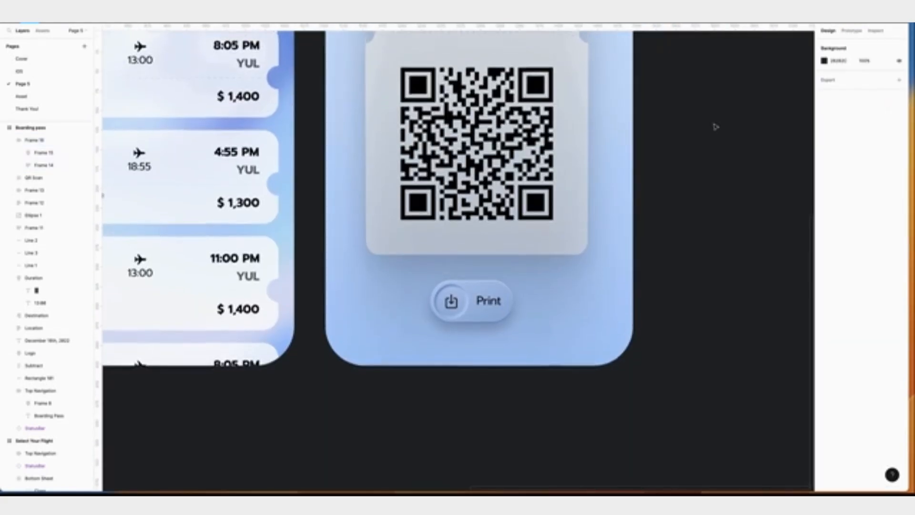
scroll(715, 126, up, 2)
key(shift+1)
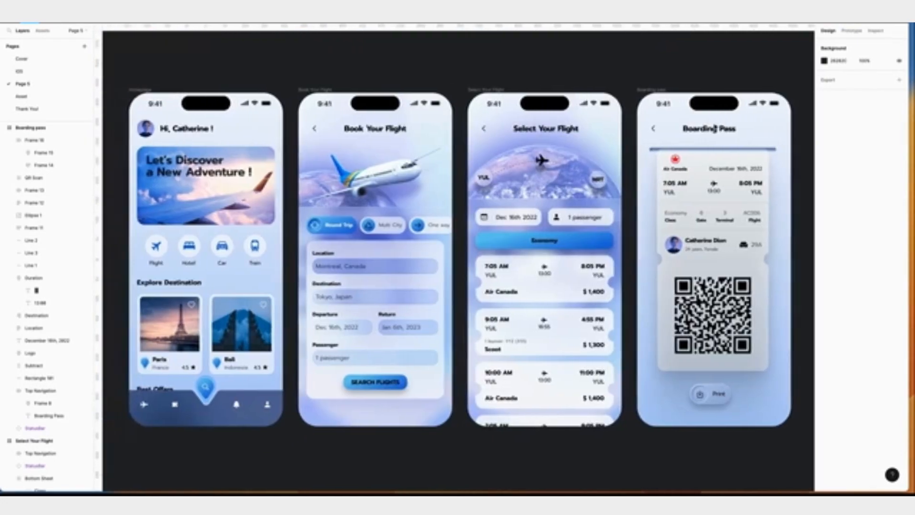
scroll(714, 127, right, 1)
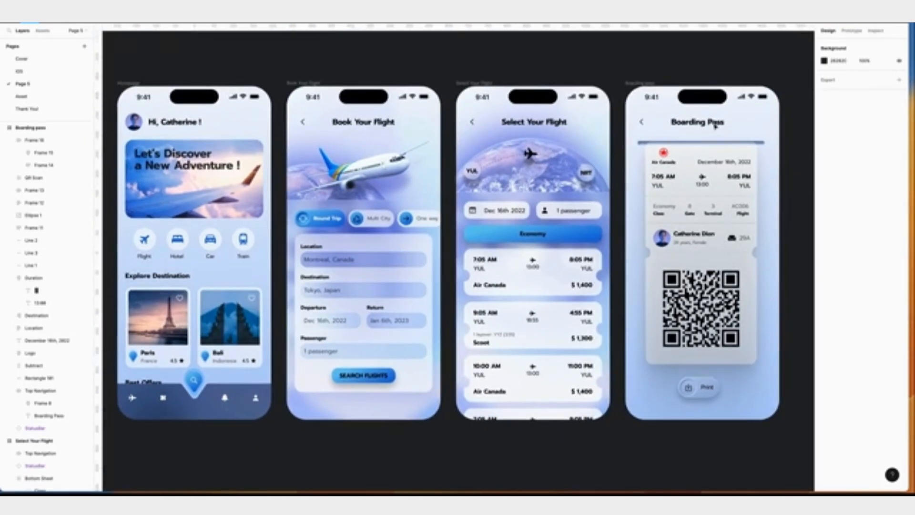